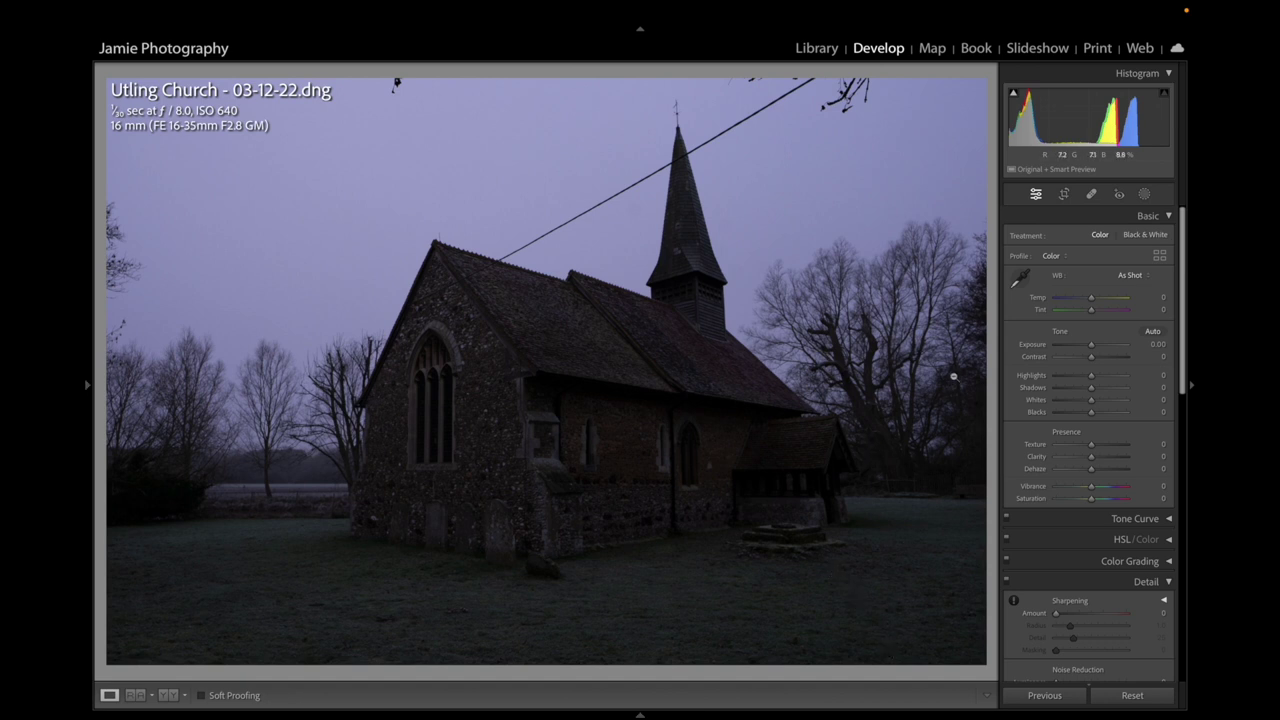
Apply the Auto Upright perspective correction to the church photo
scroll(1085, 345, "down", 10)
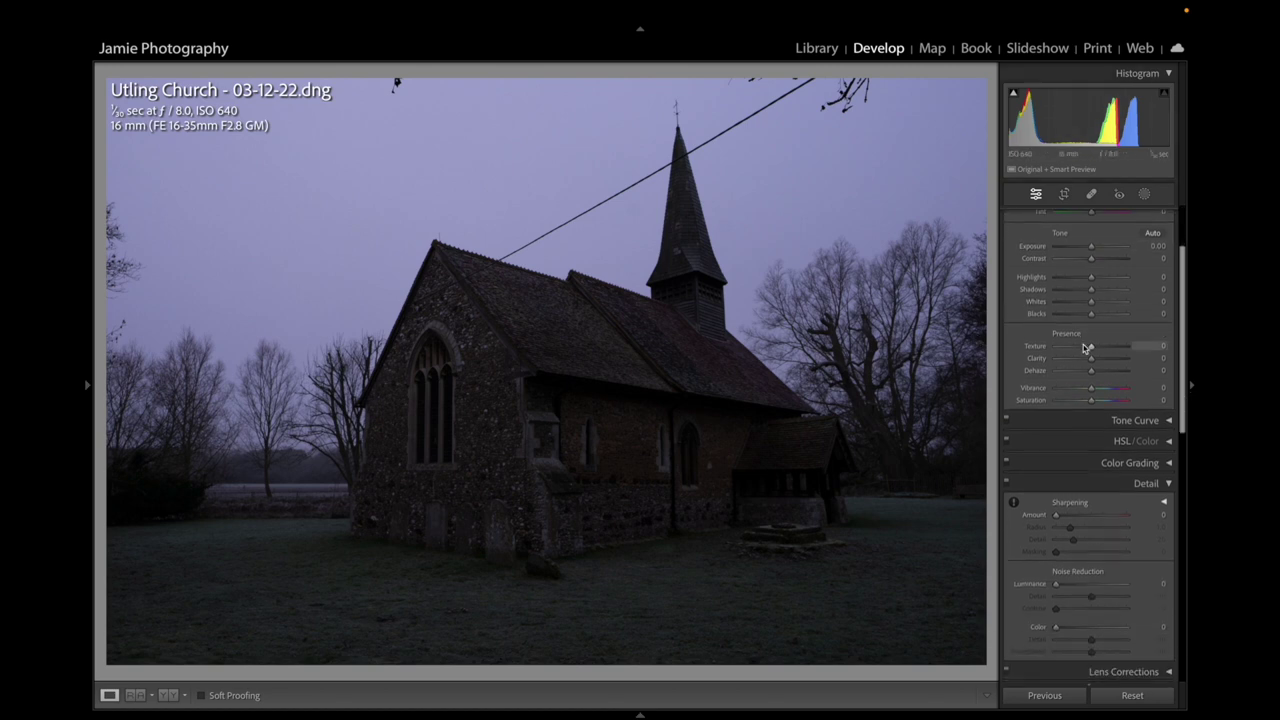
scroll(1100, 355, "down", 2)
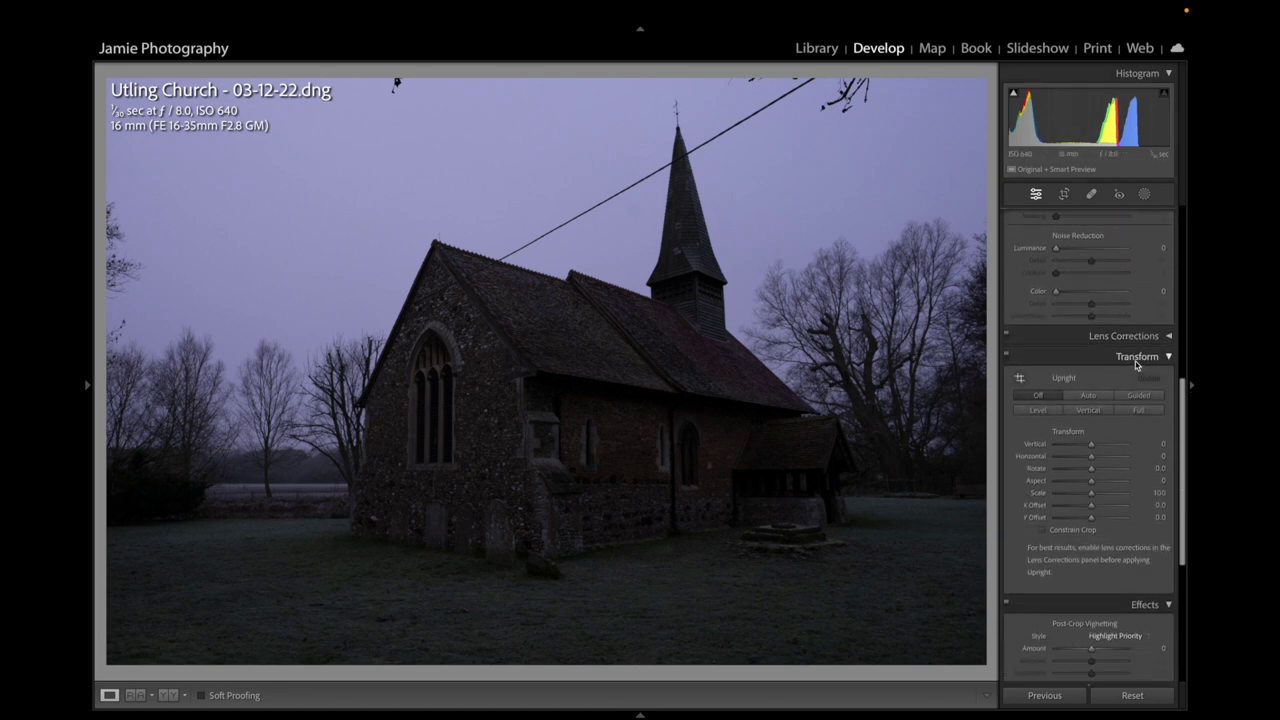
mouse_move(1147, 441)
left_click(1090, 397)
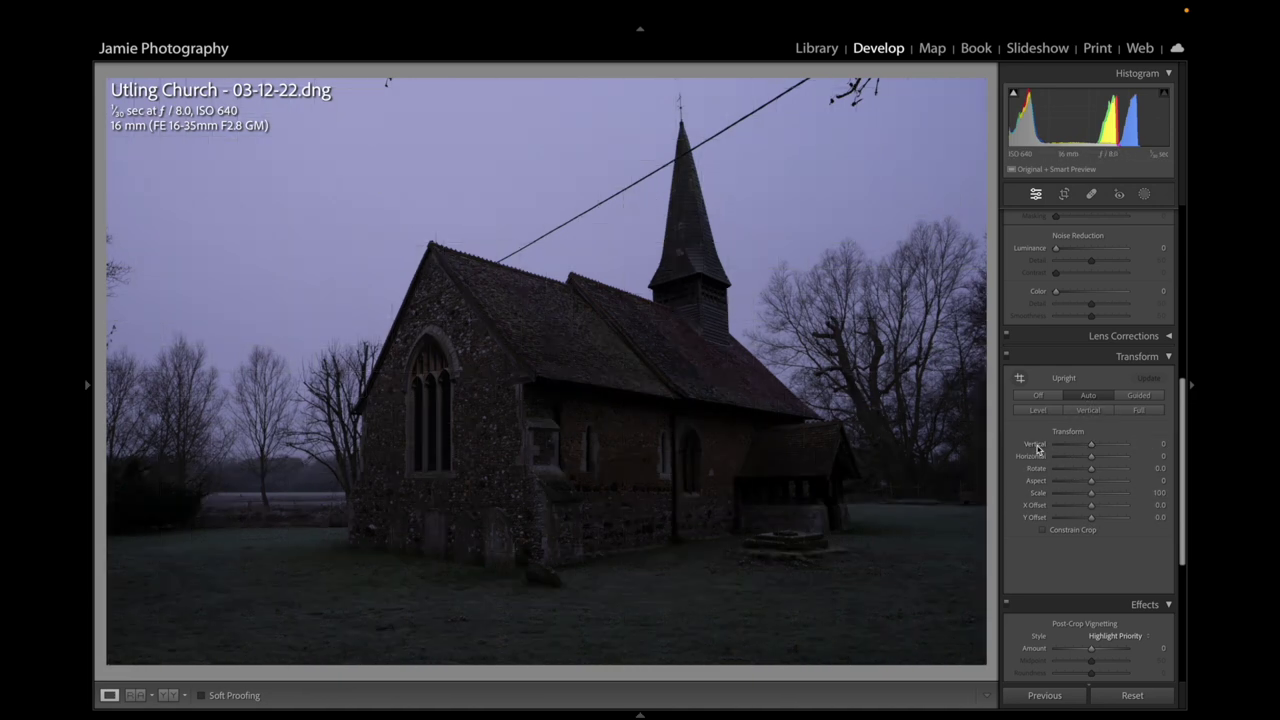
Set the photo's Vertical transform to -6 to straighten the church's upright lines
left_click_drag(1091, 447, 1088, 449)
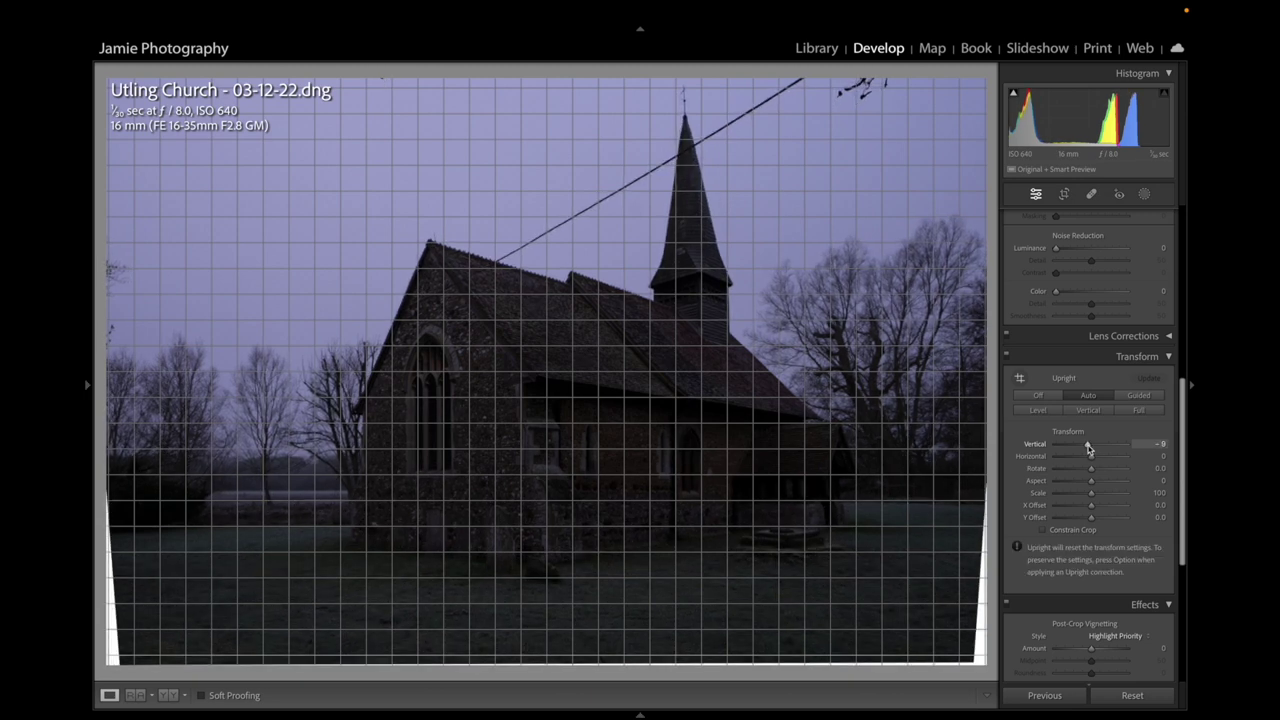
left_click_drag(1089, 450, 1087, 449)
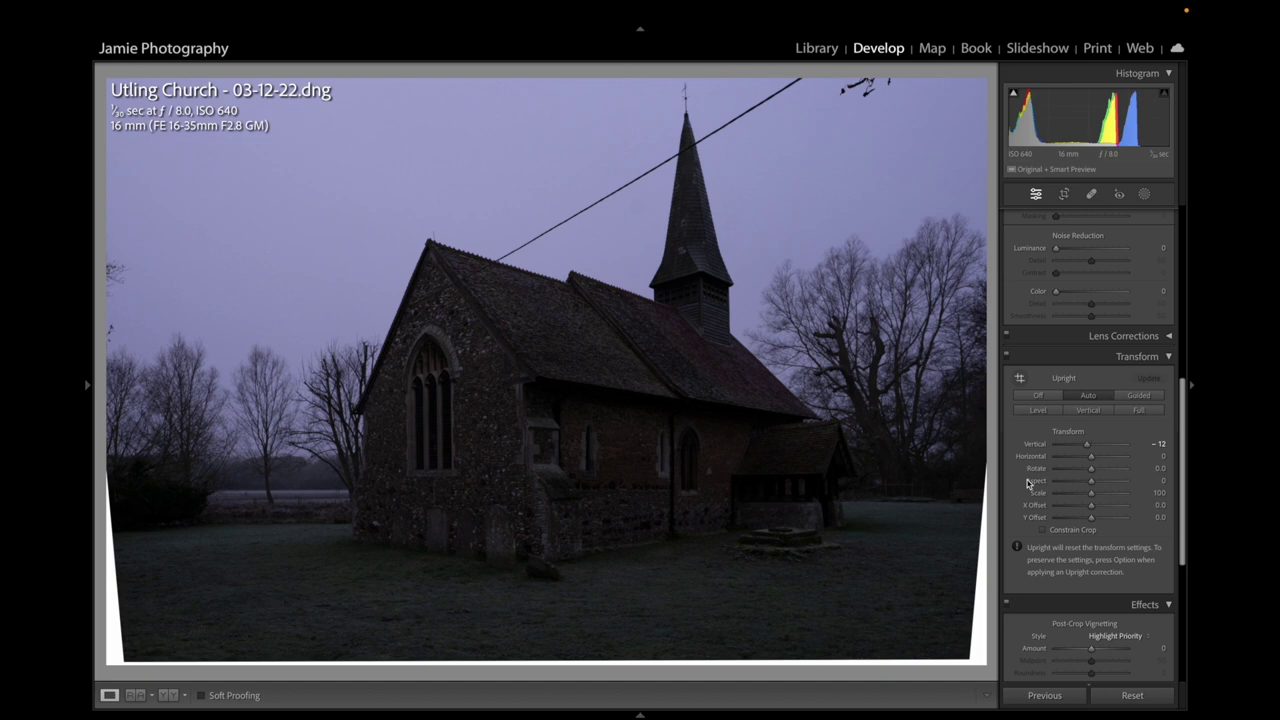
left_click_drag(1088, 481, 1090, 456)
left_click_drag(1090, 469, 1089, 474)
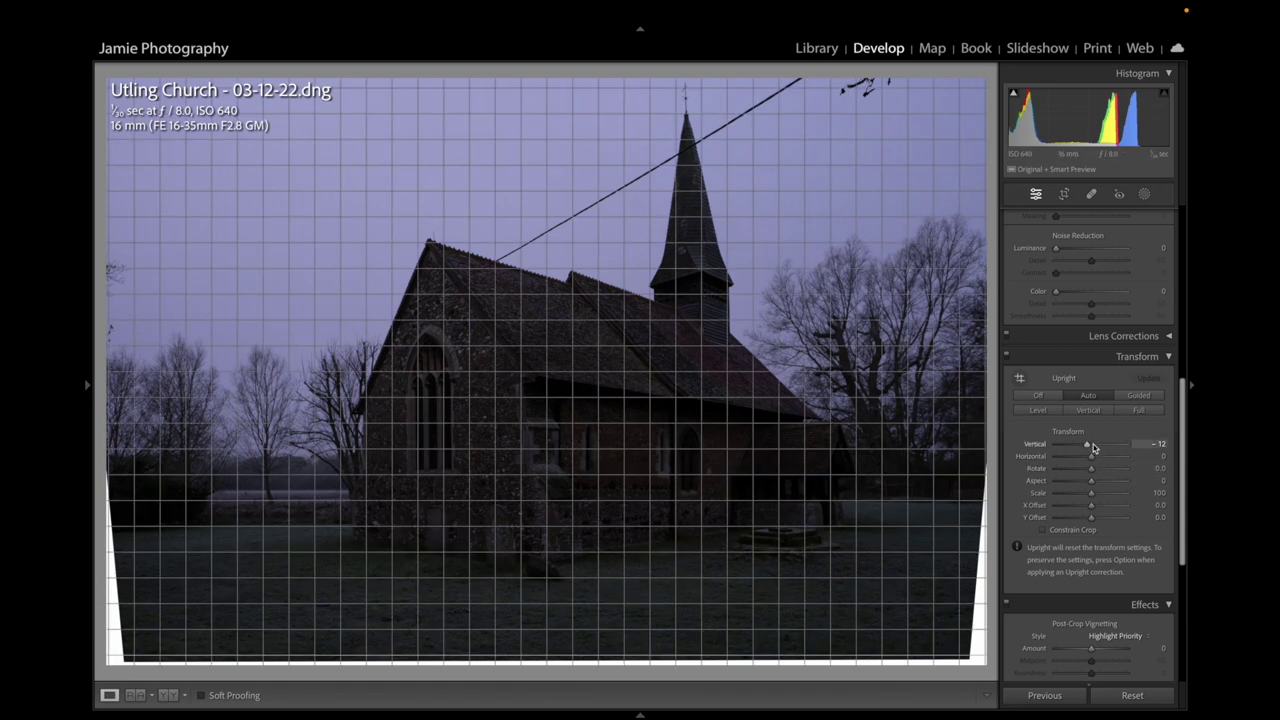
left_click_drag(1093, 447, 1090, 448)
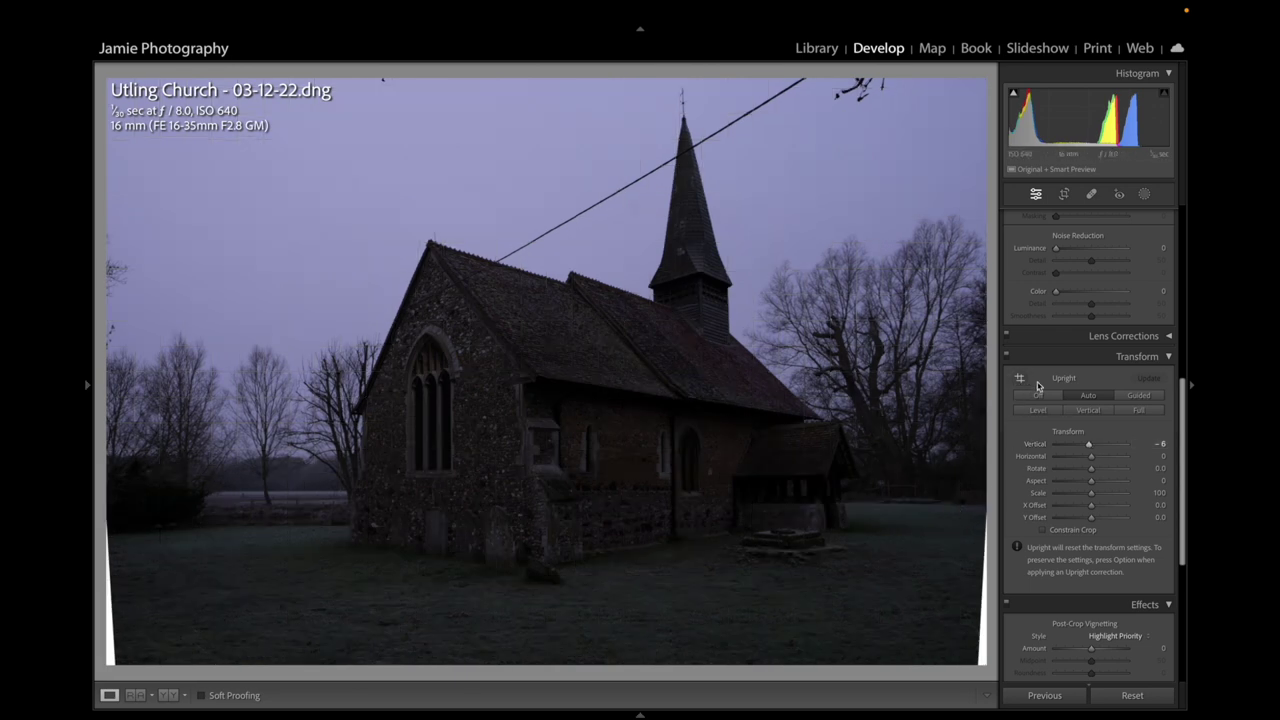
Crop the photo slightly at its bottom, left and right edges to trim the white corners left by the perspective correction
left_click(1065, 198)
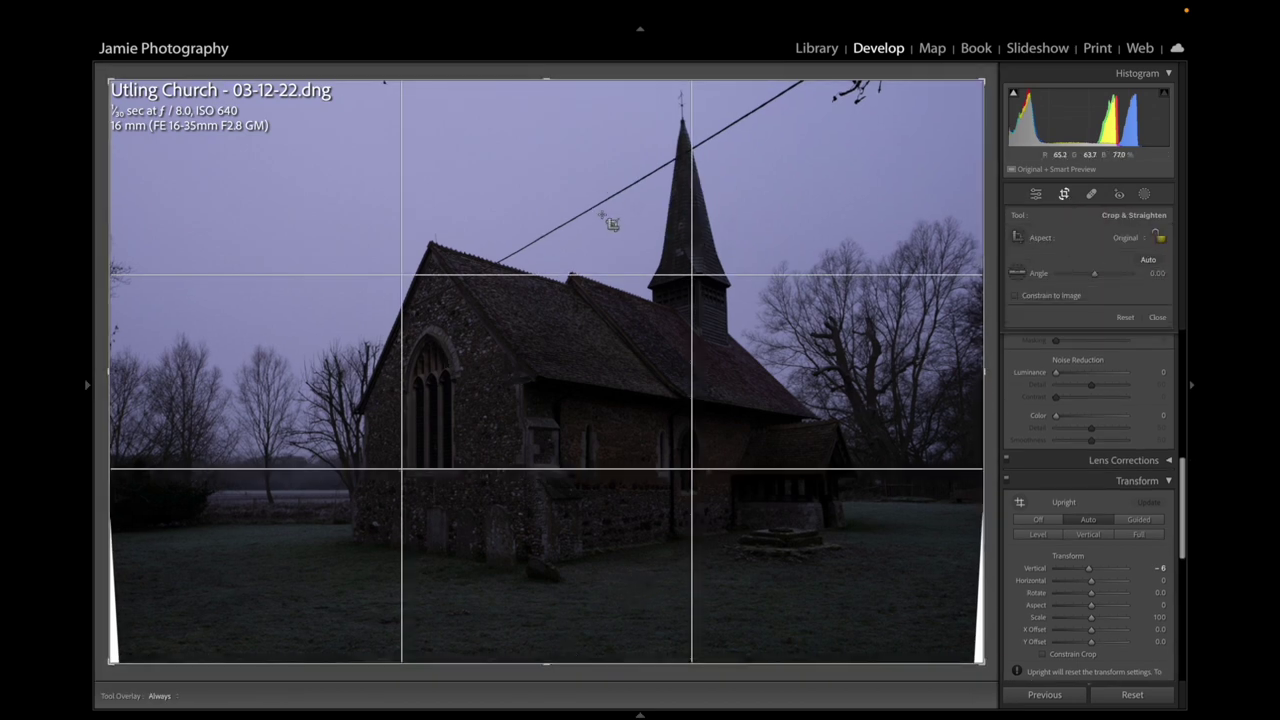
left_click_drag(546, 662, 546, 651)
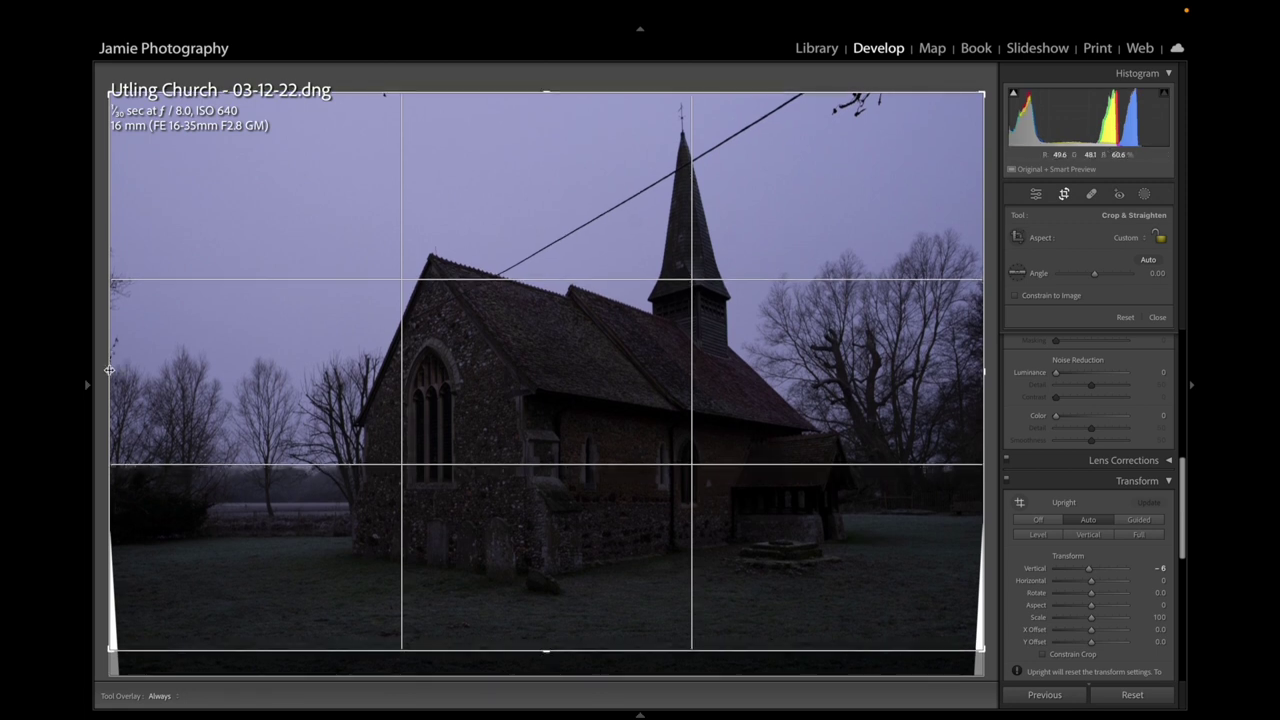
left_click_drag(108, 371, 113, 371)
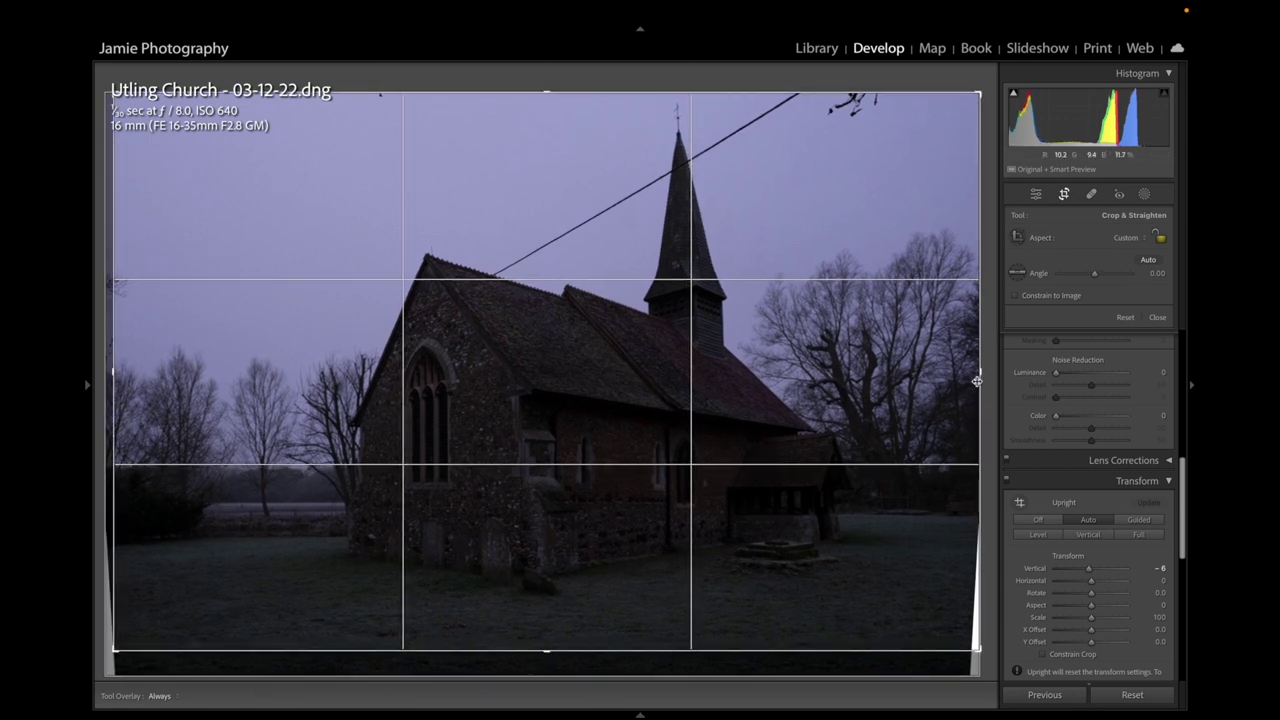
left_click_drag(980, 375, 976, 375)
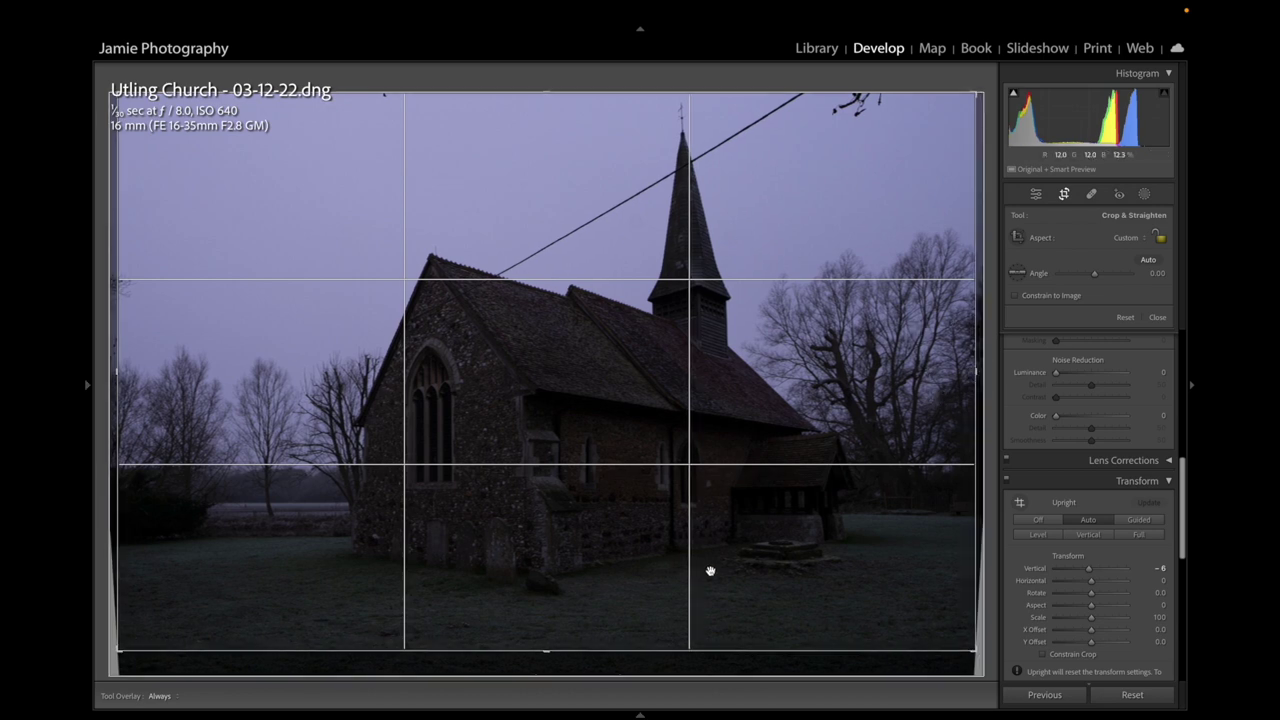
key("Return")
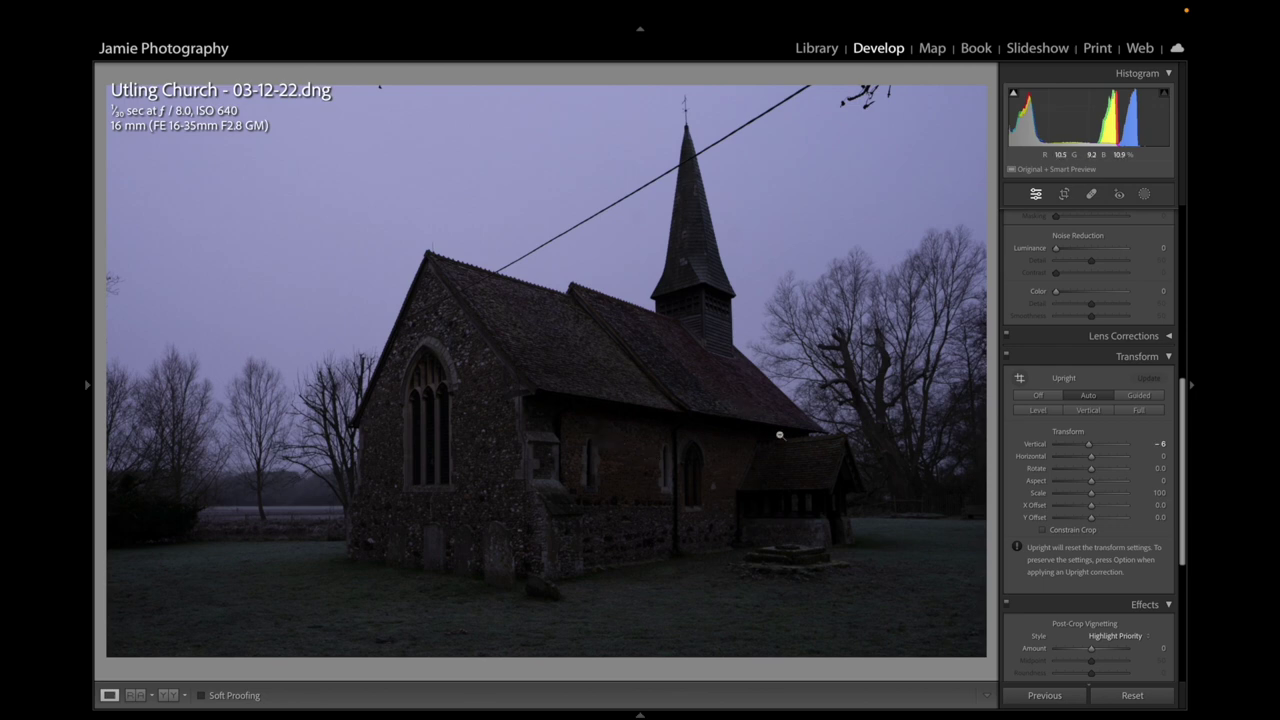
Set the photo's Highlights to -23, Shadows to +40 and Whites to +10, checking the whites for clipping
scroll(1085, 345, "up", 8)
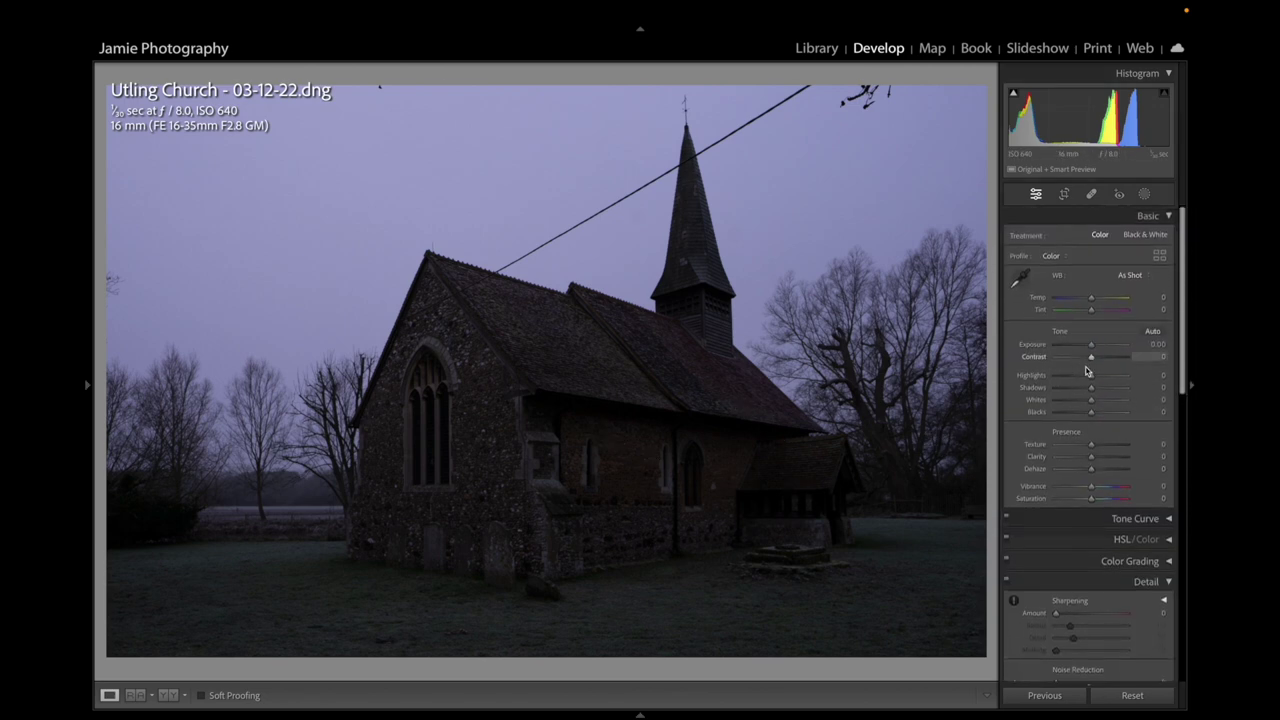
left_click_drag(1092, 379, 1104, 391)
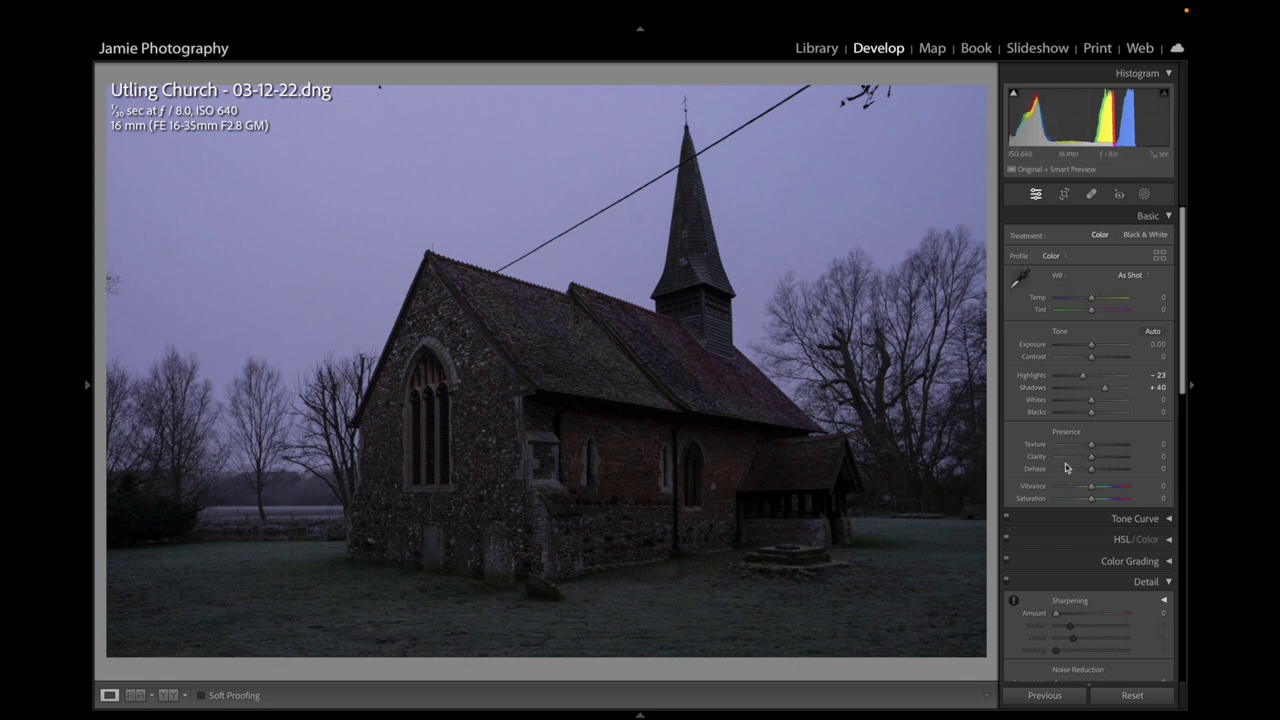
left_click(1091, 403, "alt")
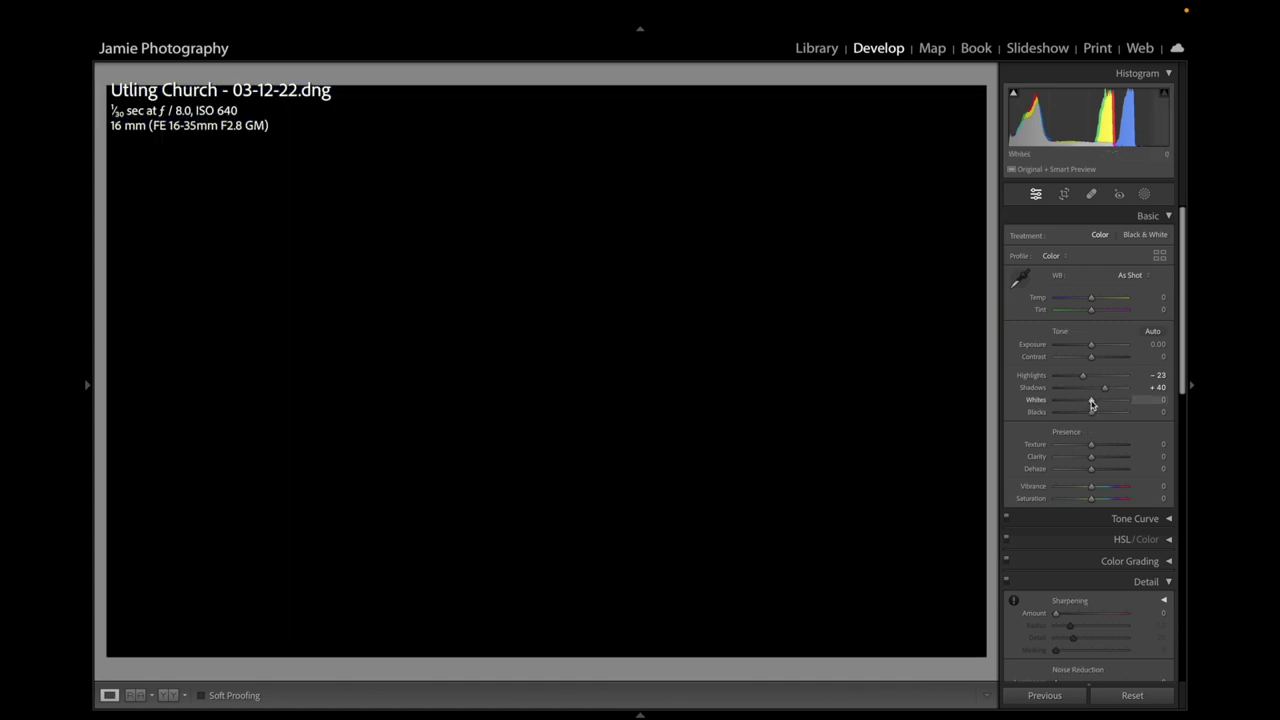
left_click_drag(1091, 403, 1112, 405)
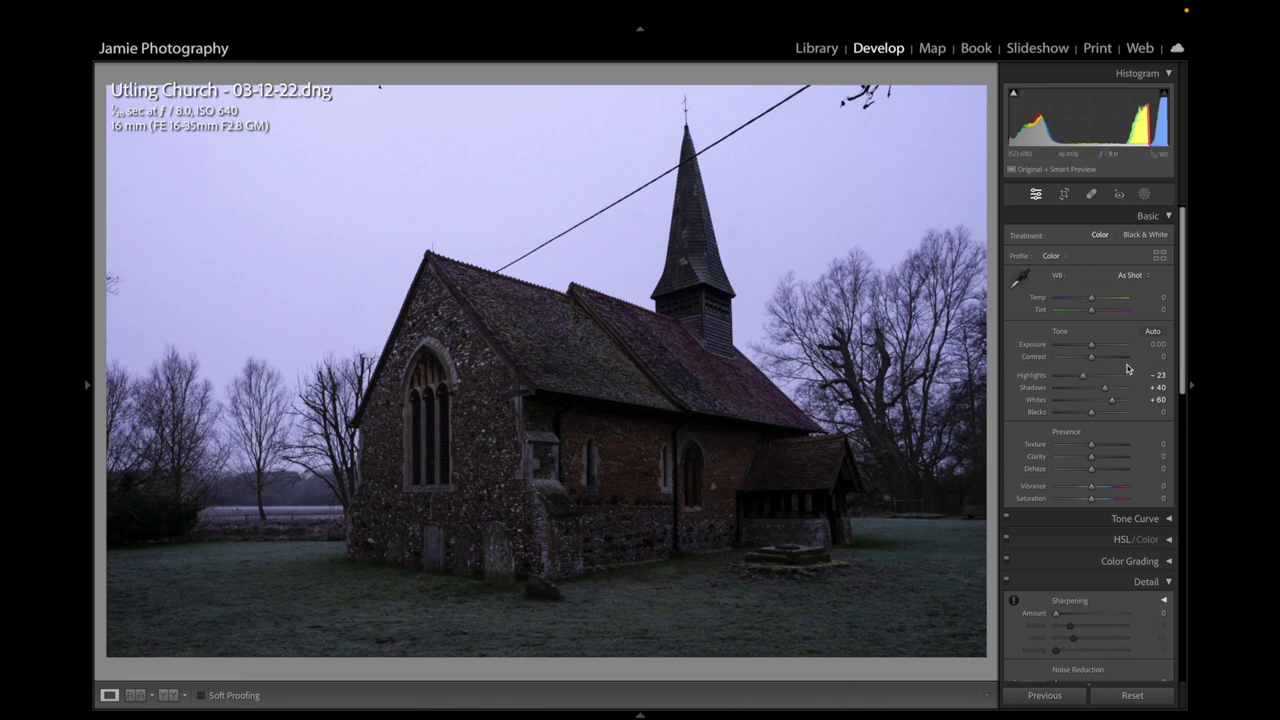
left_click_drag(1112, 404, 1095, 404)
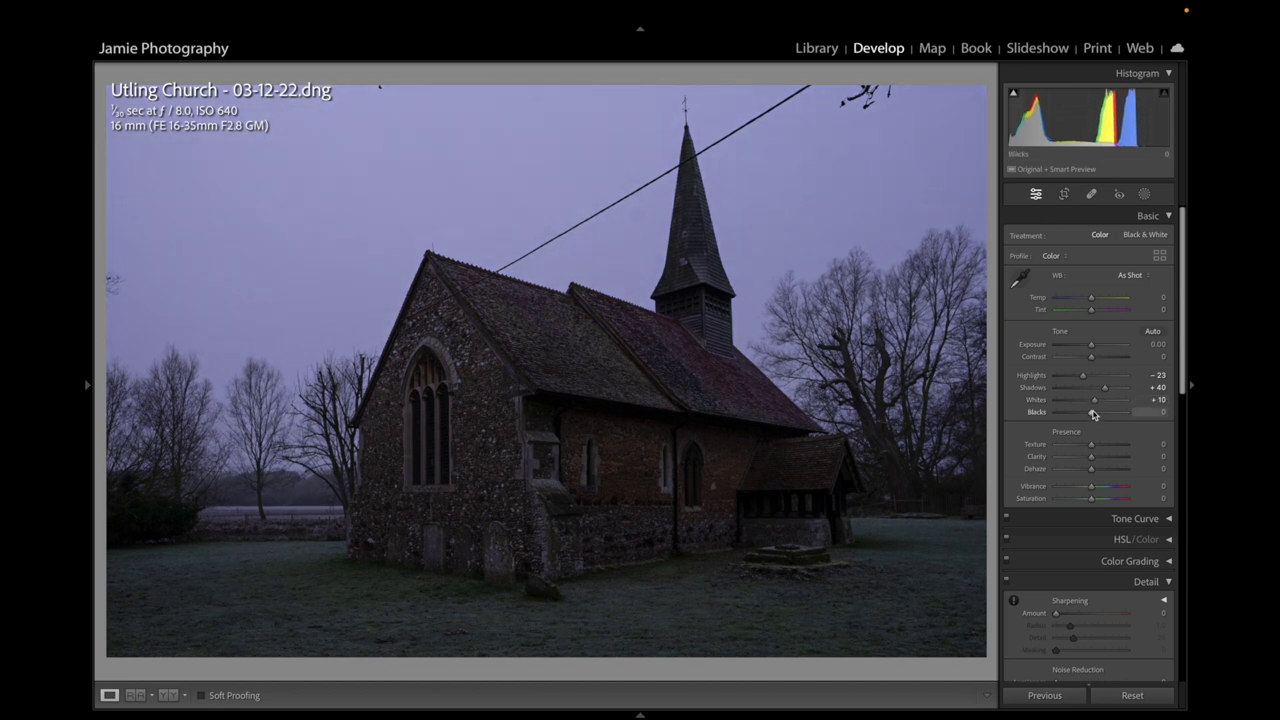
Check the shadow clipping and set the photo's Blacks to +16
key("alt")
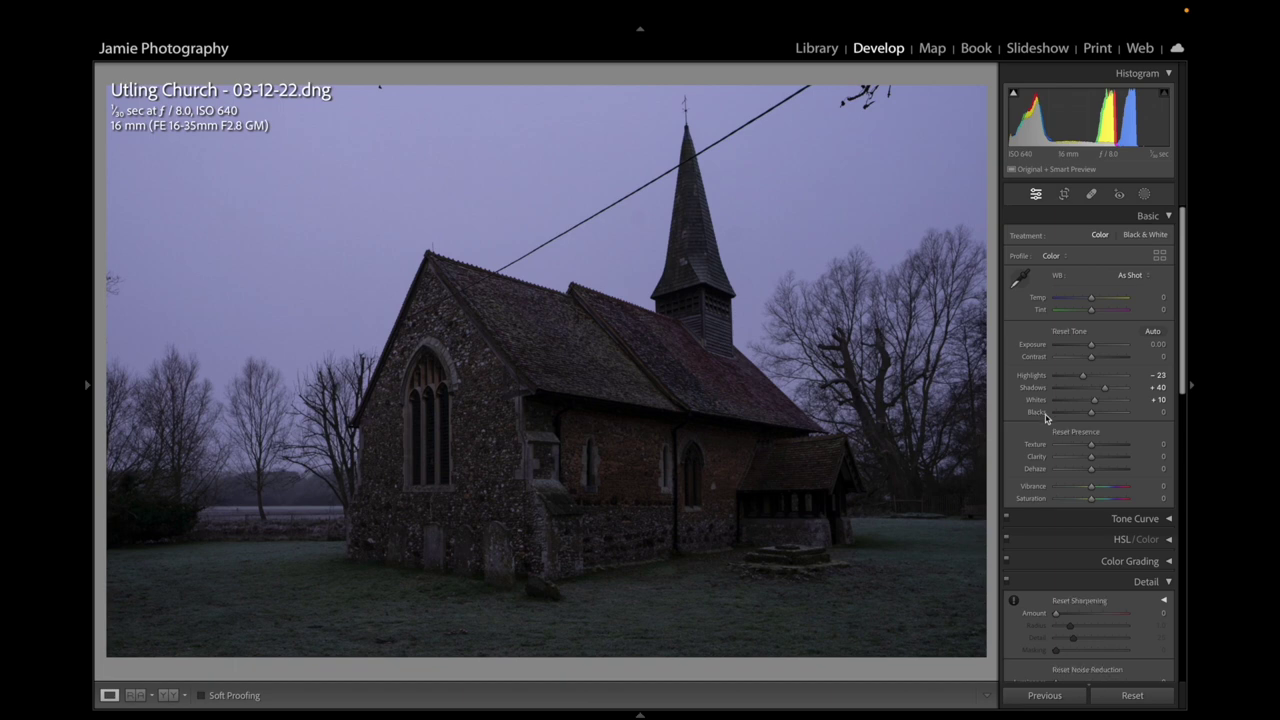
left_click(1091, 416, "alt")
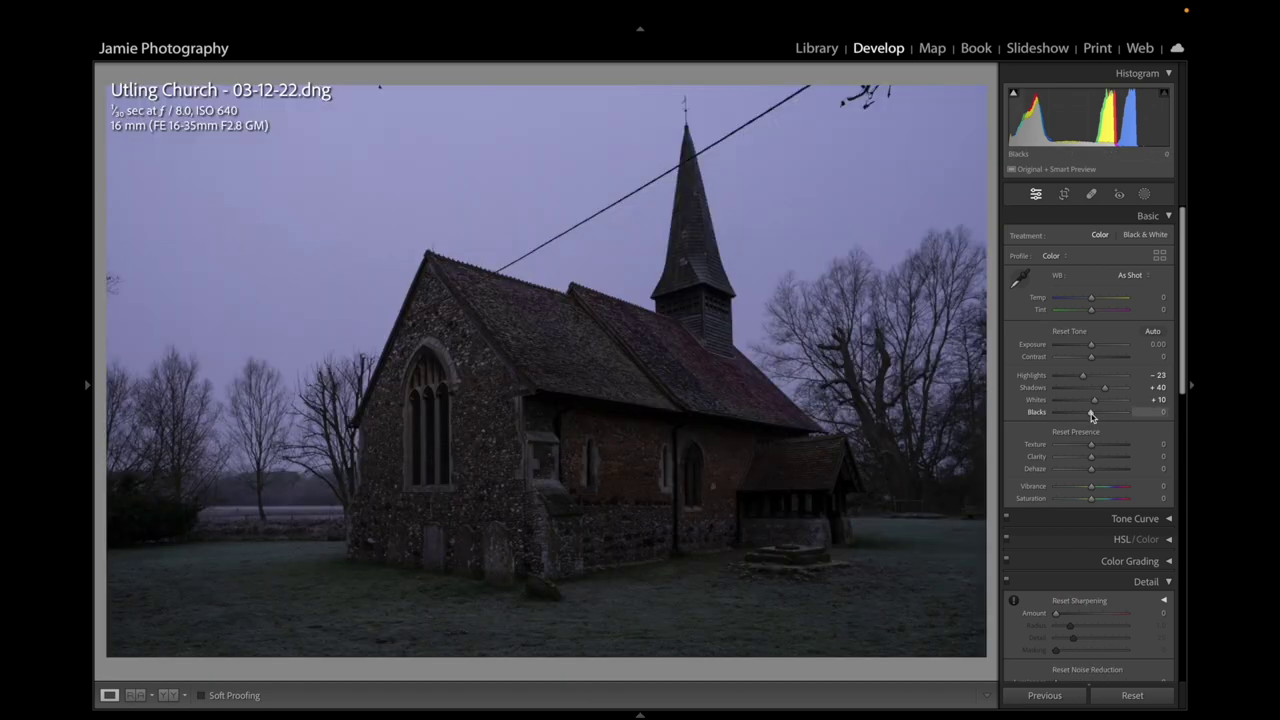
left_click(1091, 416, "alt")
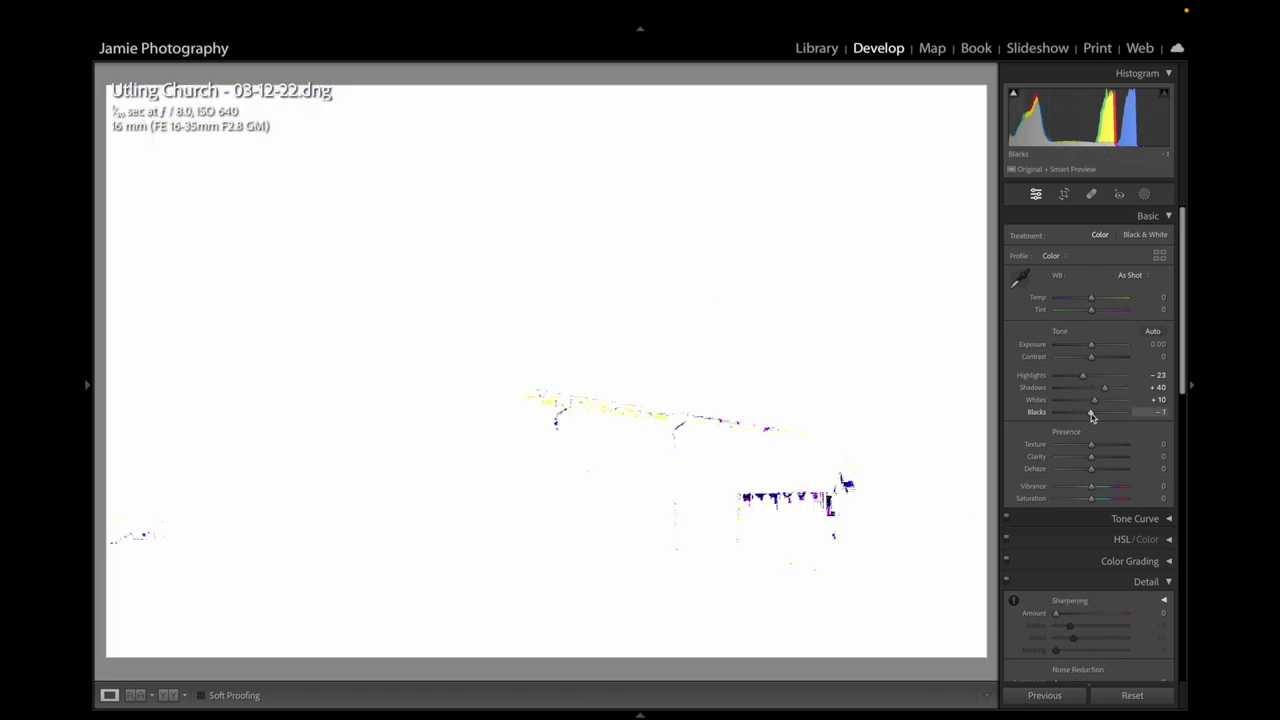
left_click_drag(1091, 416, 1100, 417)
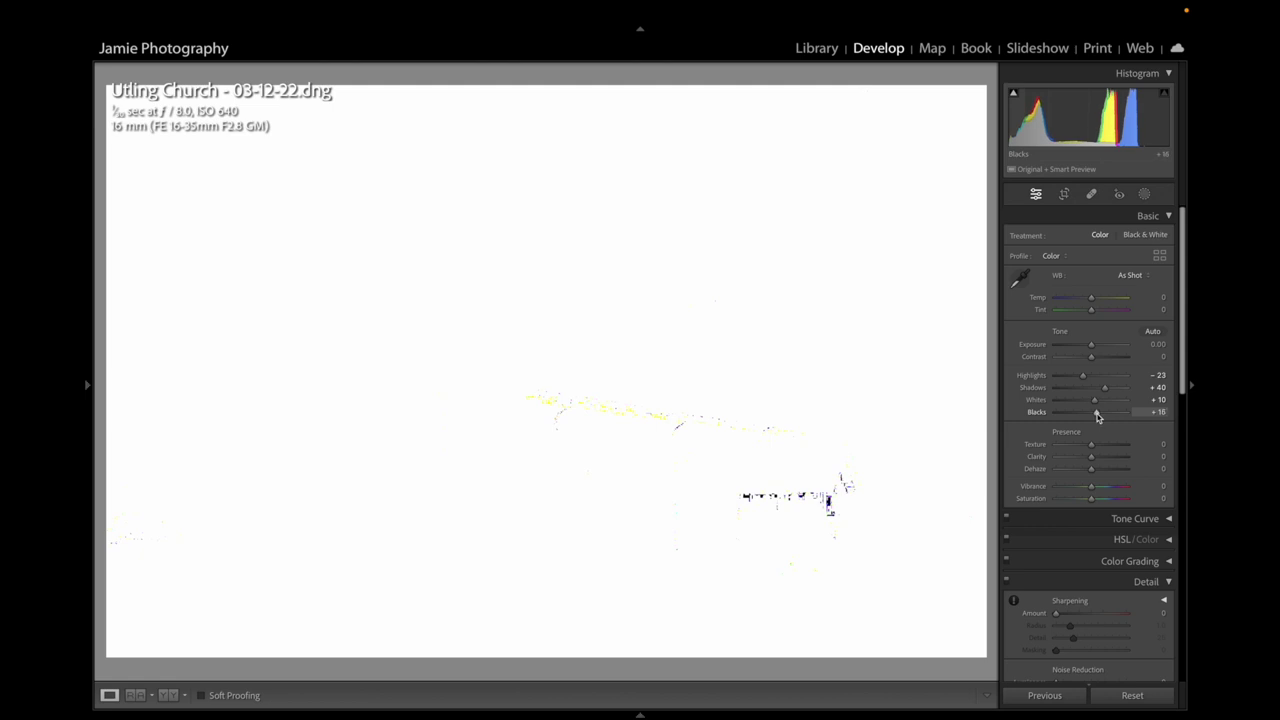
left_click_drag(1097, 416, 1096, 415)
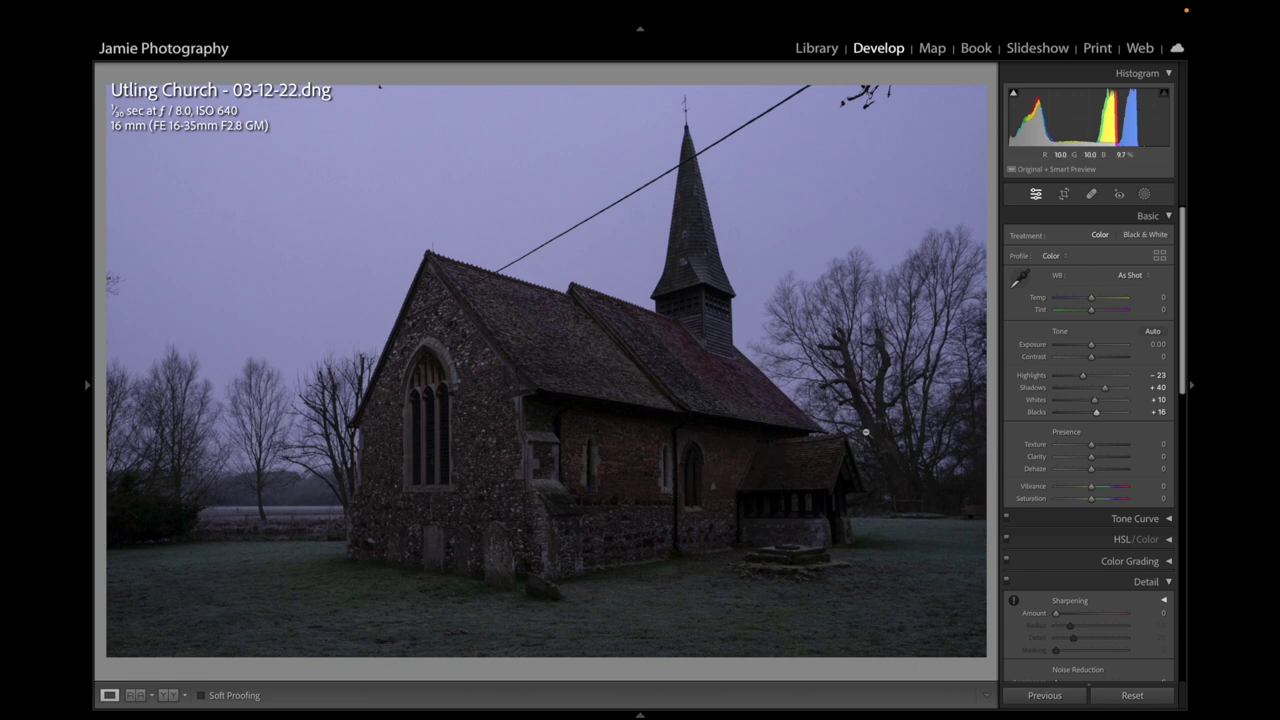
Add a wide radial gradient mask with feather 100 and centre it over the church's brick side wall
left_click(1144, 195)
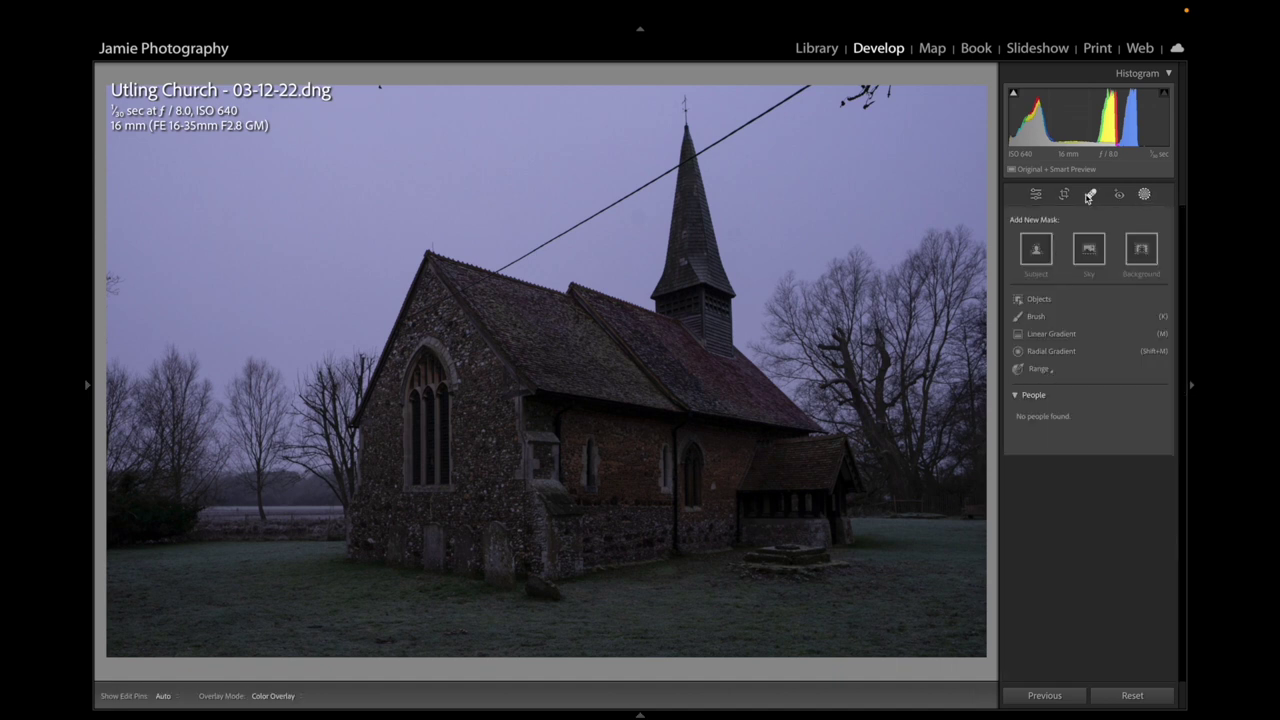
left_click(1045, 352)
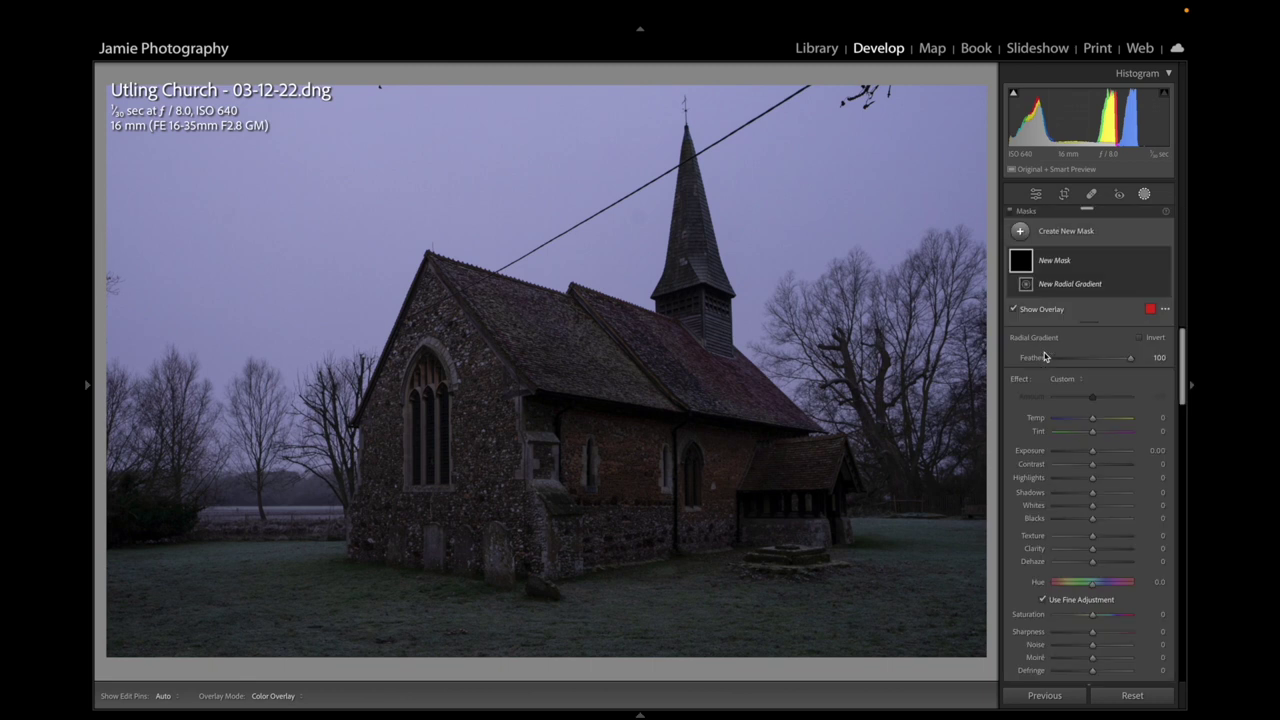
left_click_drag(604, 437, 757, 492)
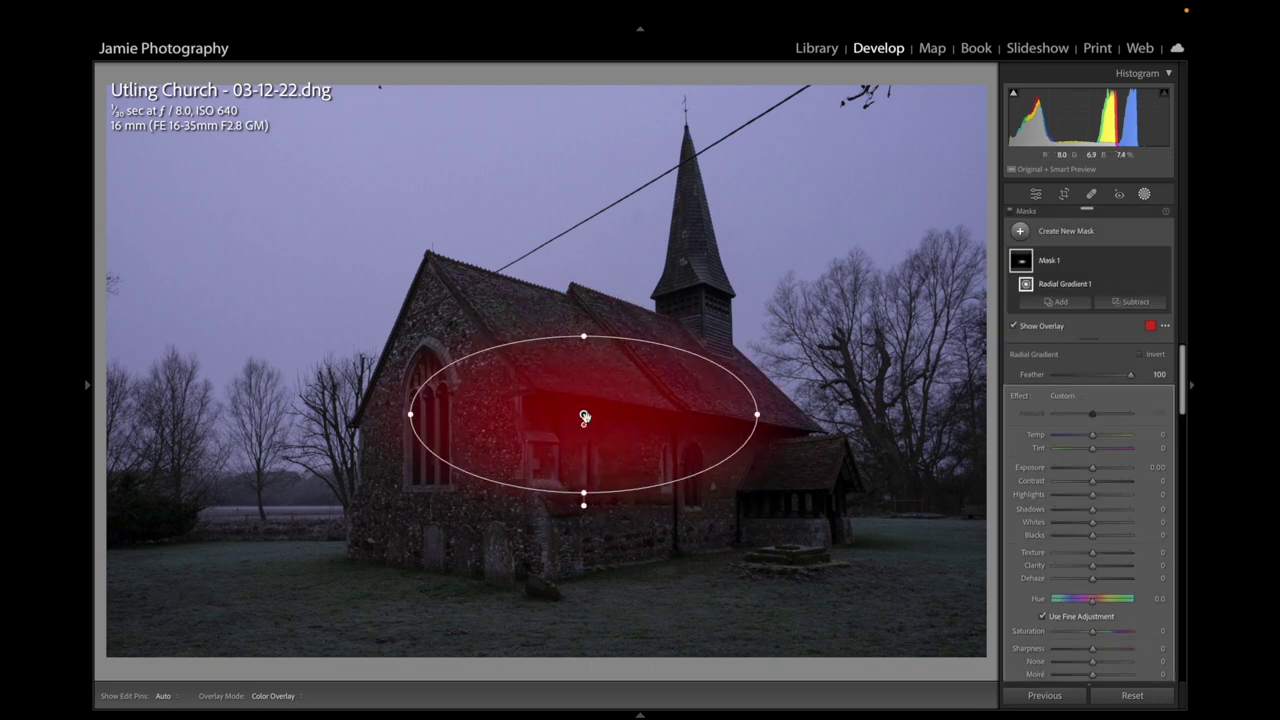
left_click_drag(584, 415, 609, 482)
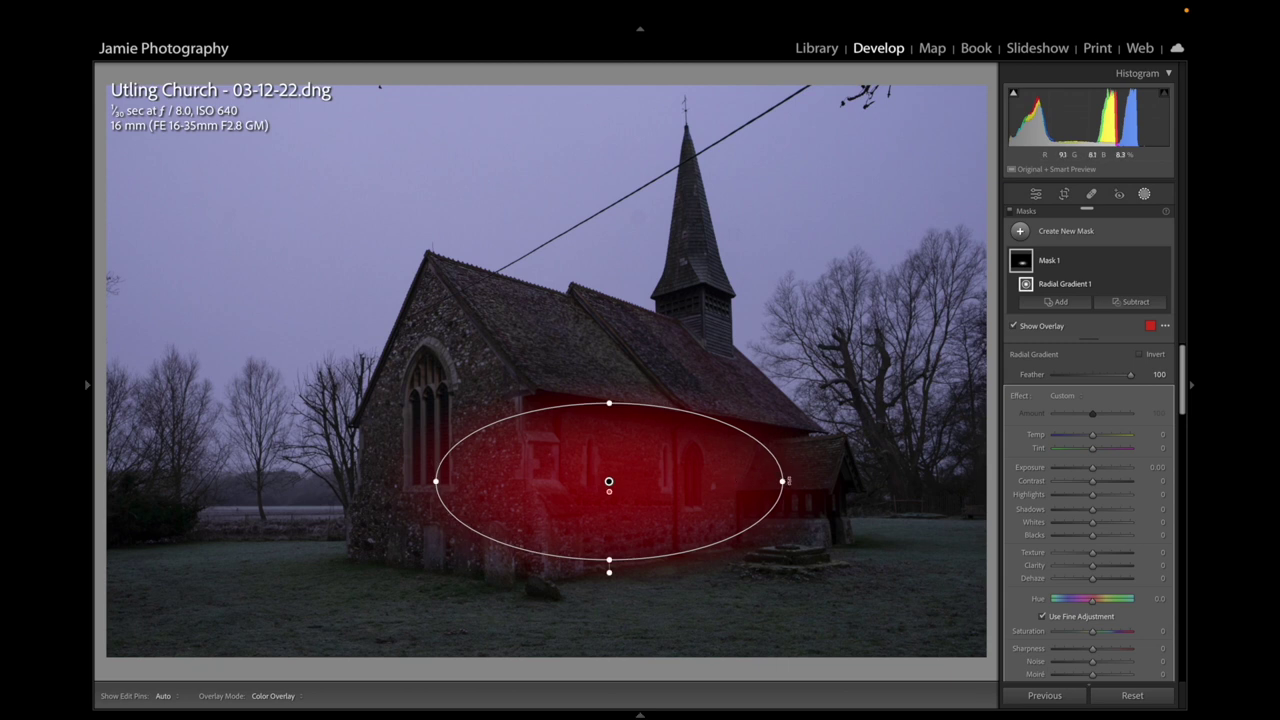
Rotate the radial gradient upright, move it onto the church's near stone corner and make it slightly taller and wider
left_click_drag(788, 481, 615, 613)
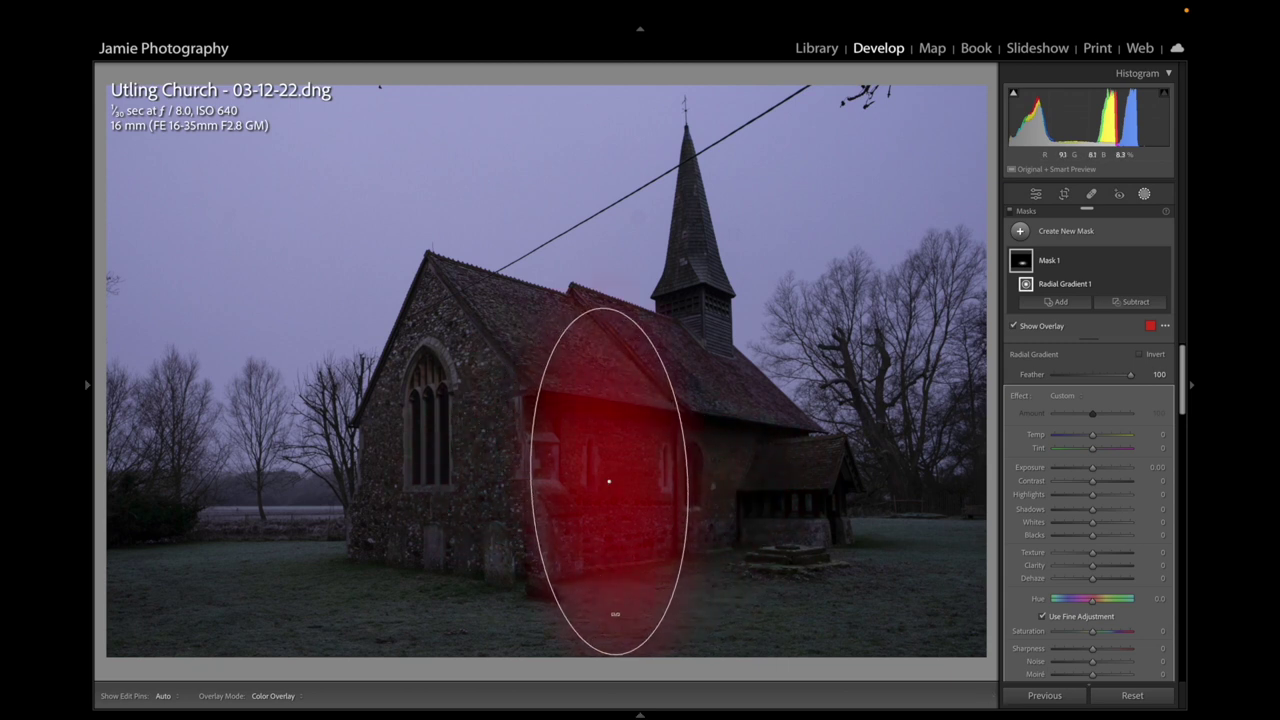
left_click_drag(609, 483, 556, 481)
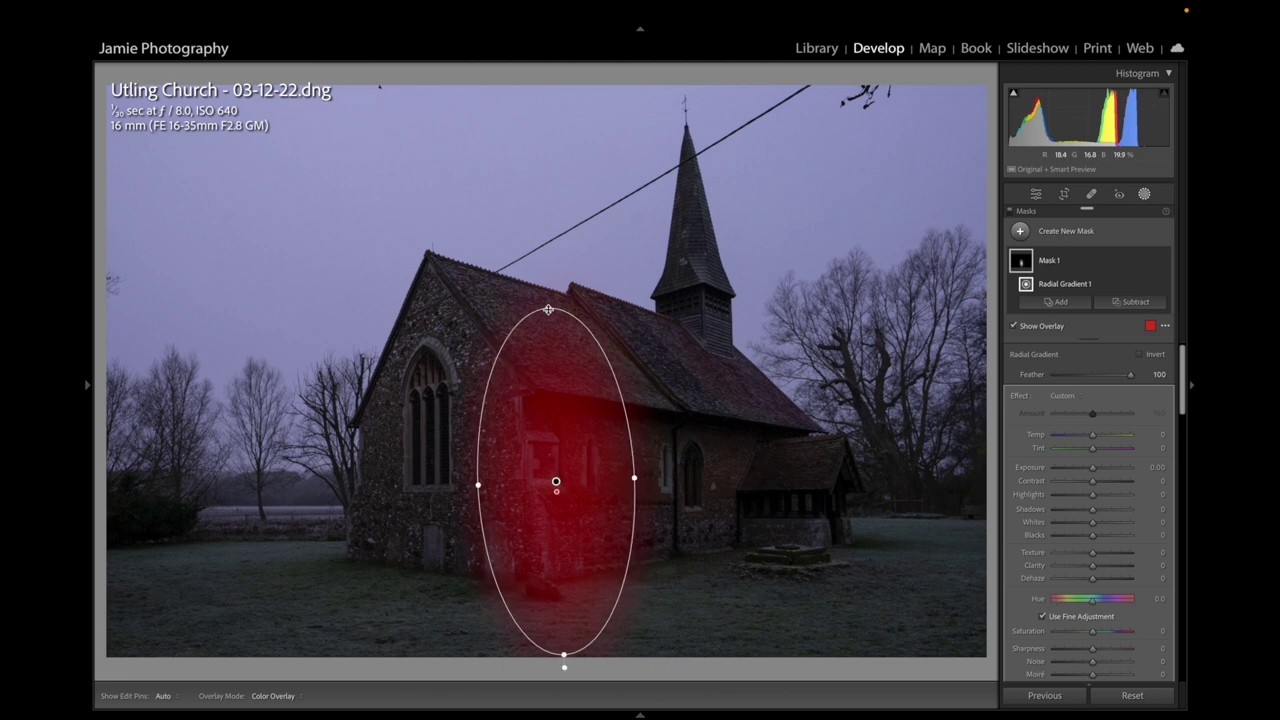
left_click_drag(548, 310, 549, 287)
left_click_drag(477, 486, 471, 486)
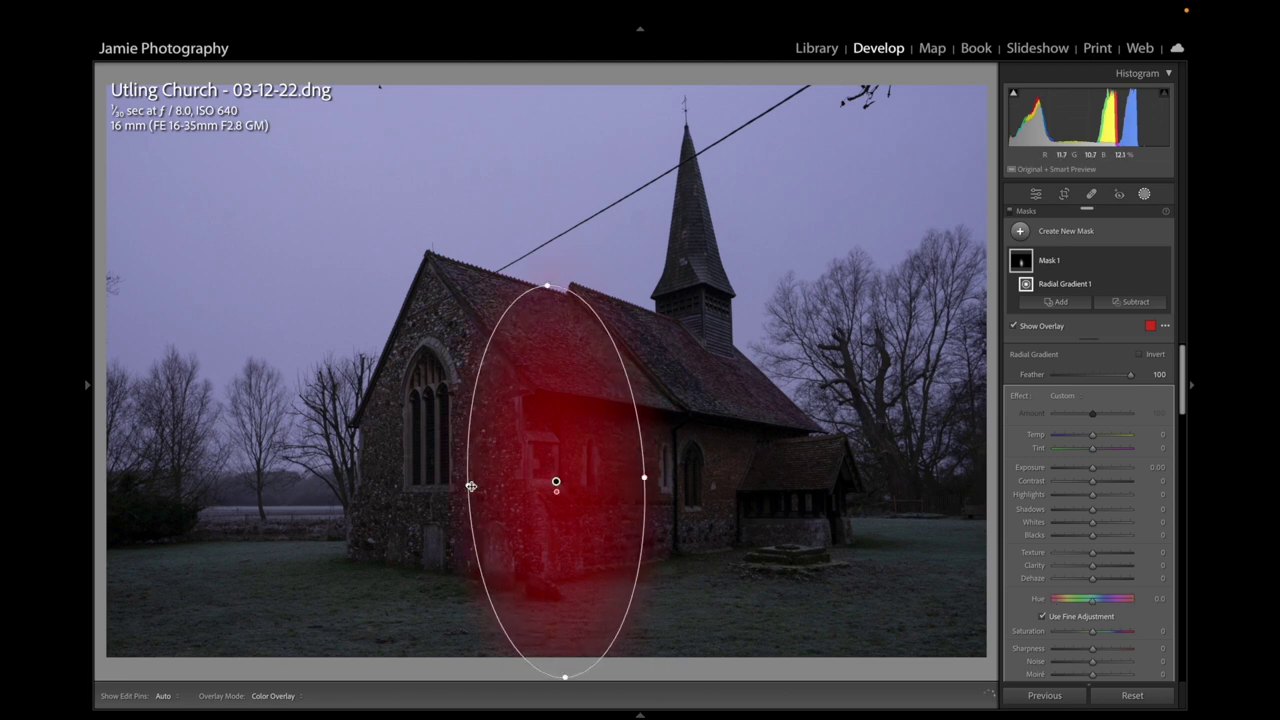
left_click_drag(556, 481, 544, 481)
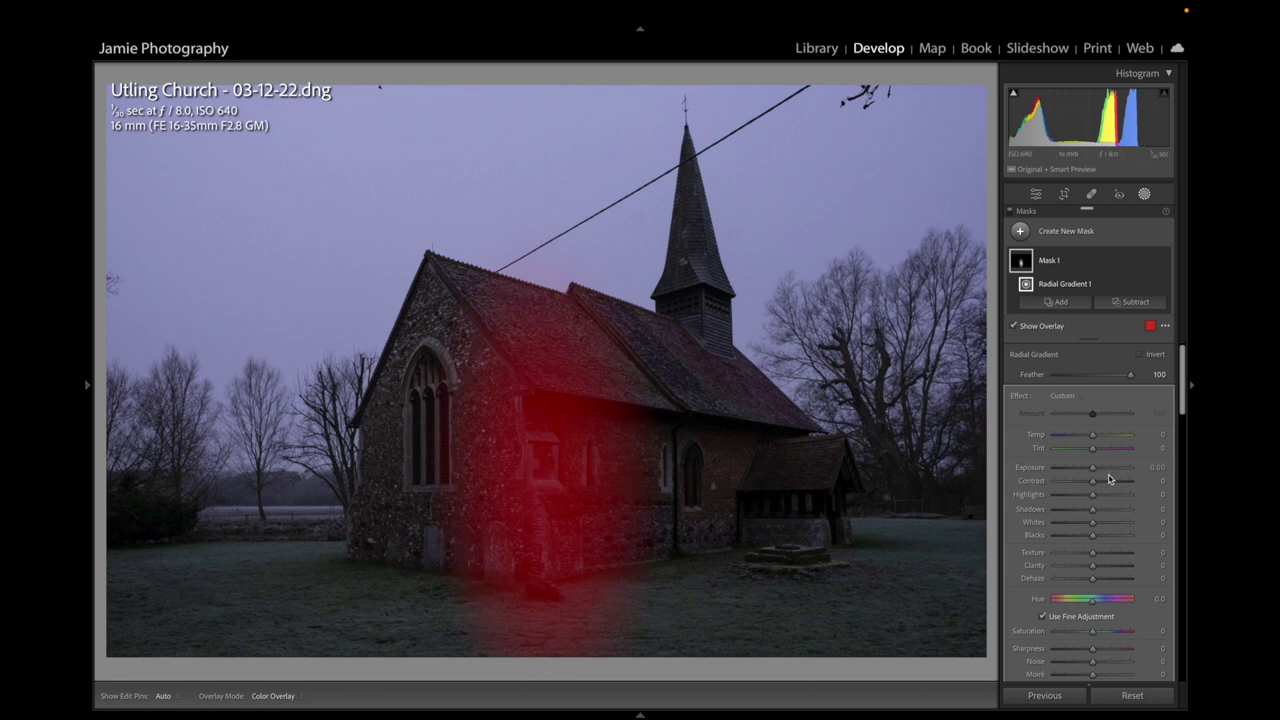
Set the corner mask's Temp to 10 and Exposure to 1.29, and widen its ellipse slightly
left_click_drag(1094, 467, 1104, 470)
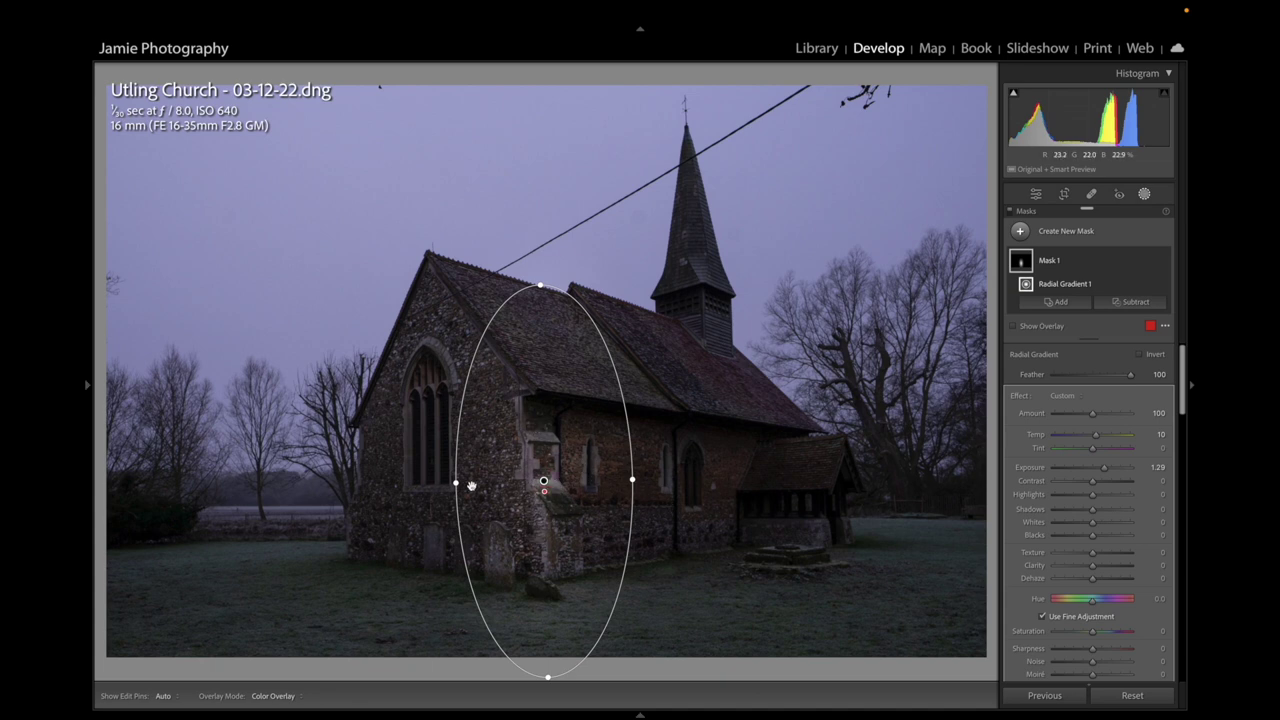
left_click_drag(456, 484, 445, 485)
Duplicate the corner mask, move the copy to the wall beside the church porch and narrow its ellipse
right_click(543, 482)
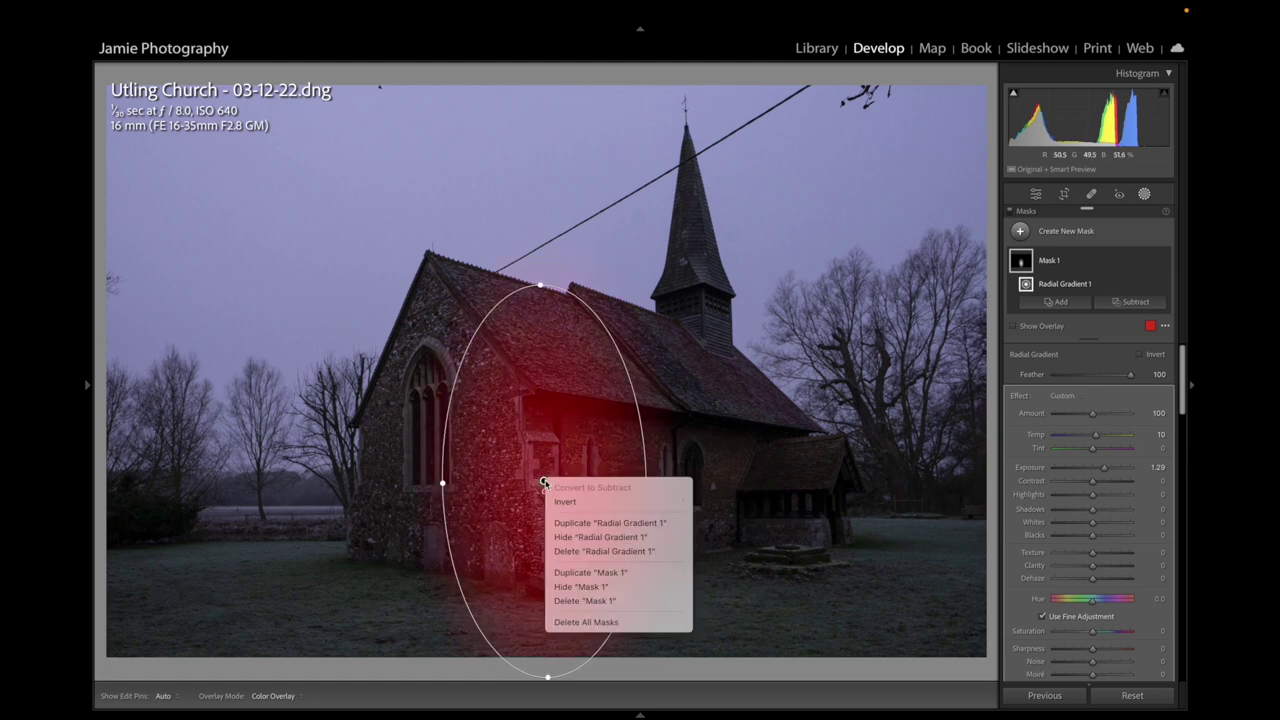
left_click(573, 577)
left_click_drag(545, 482, 740, 495)
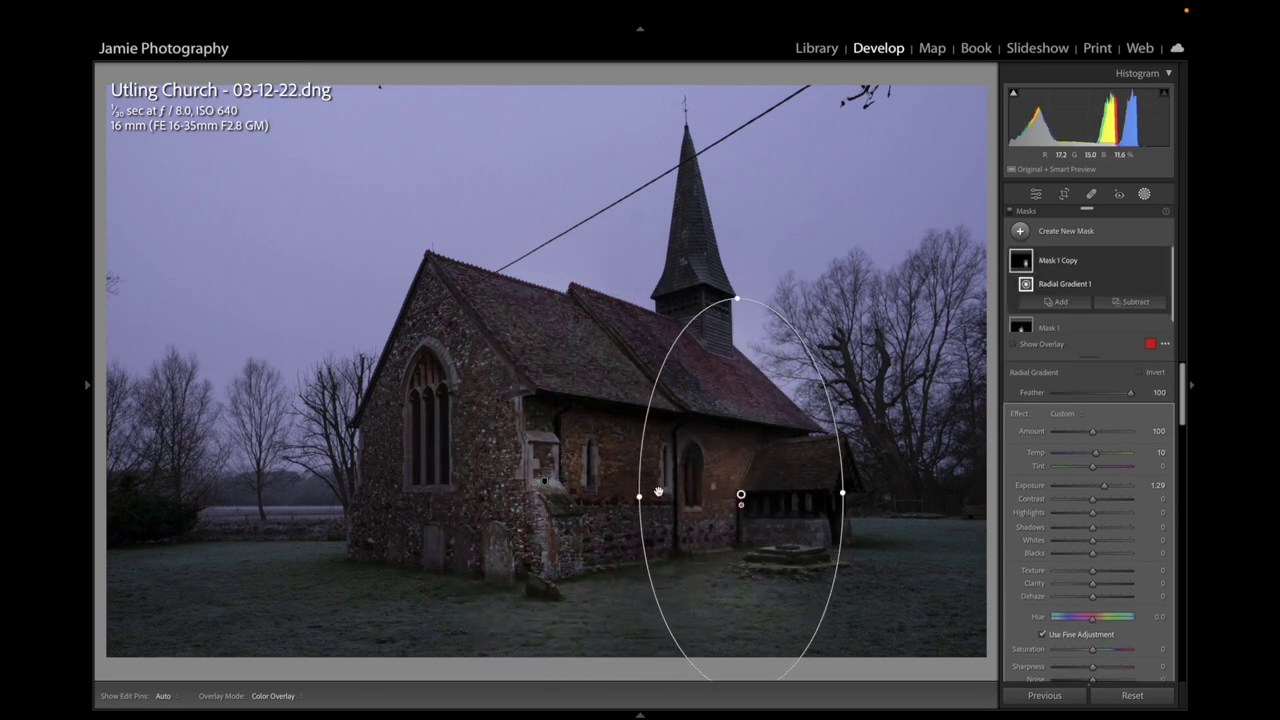
left_click_drag(642, 497, 660, 496)
left_click_drag(736, 300, 736, 303)
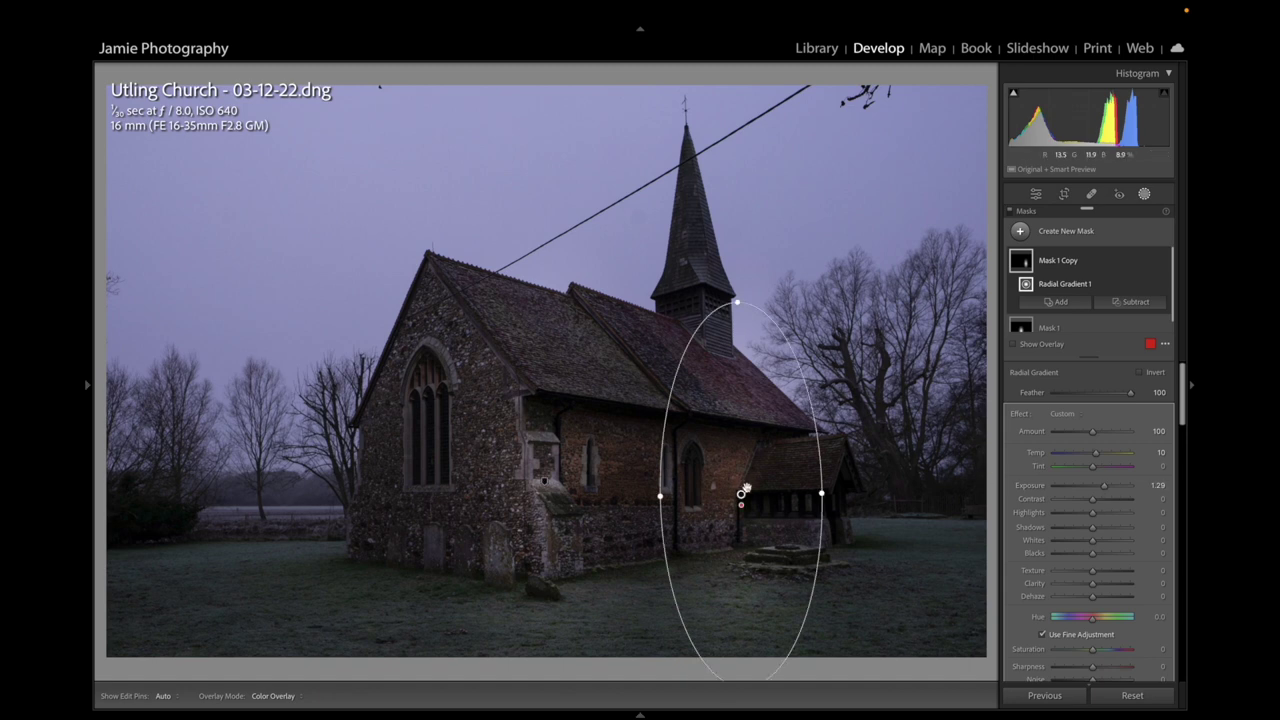
left_click_drag(658, 496, 673, 497)
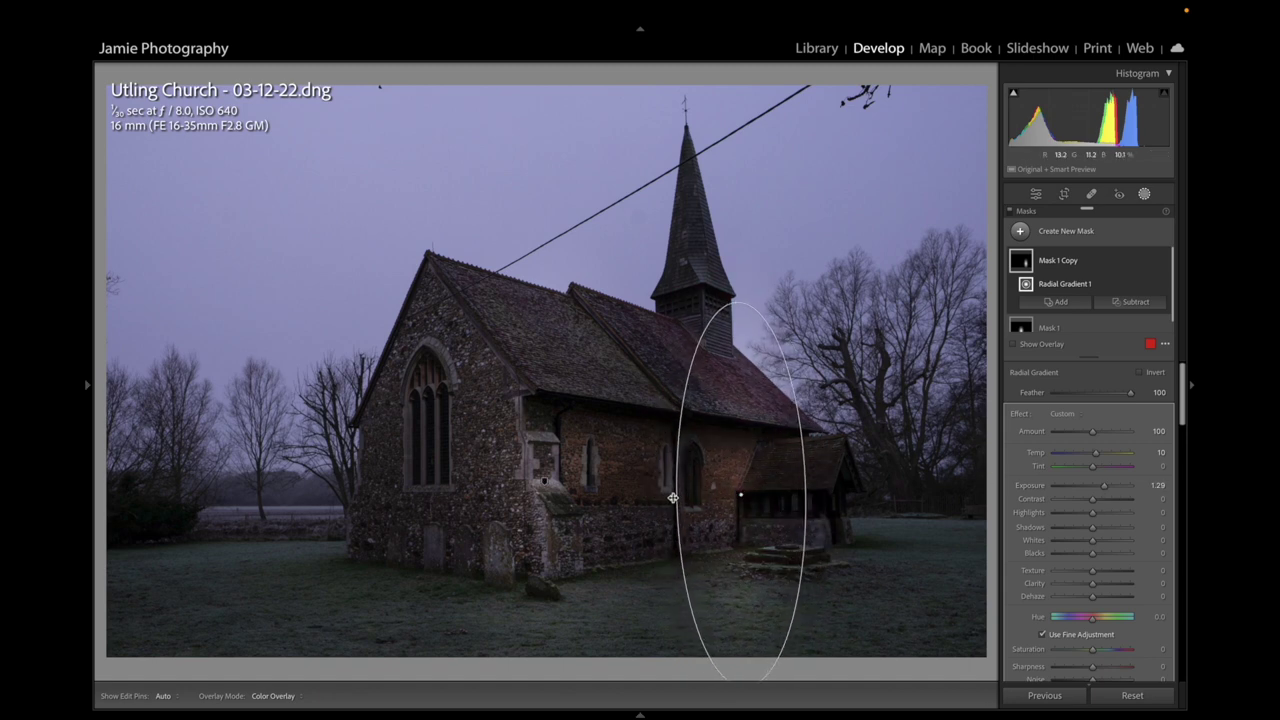
Duplicate the wall mask beside the porch, move the copy onto the porch, and make its ellipse shorter and narrower
right_click(740, 494)
left_click(773, 586)
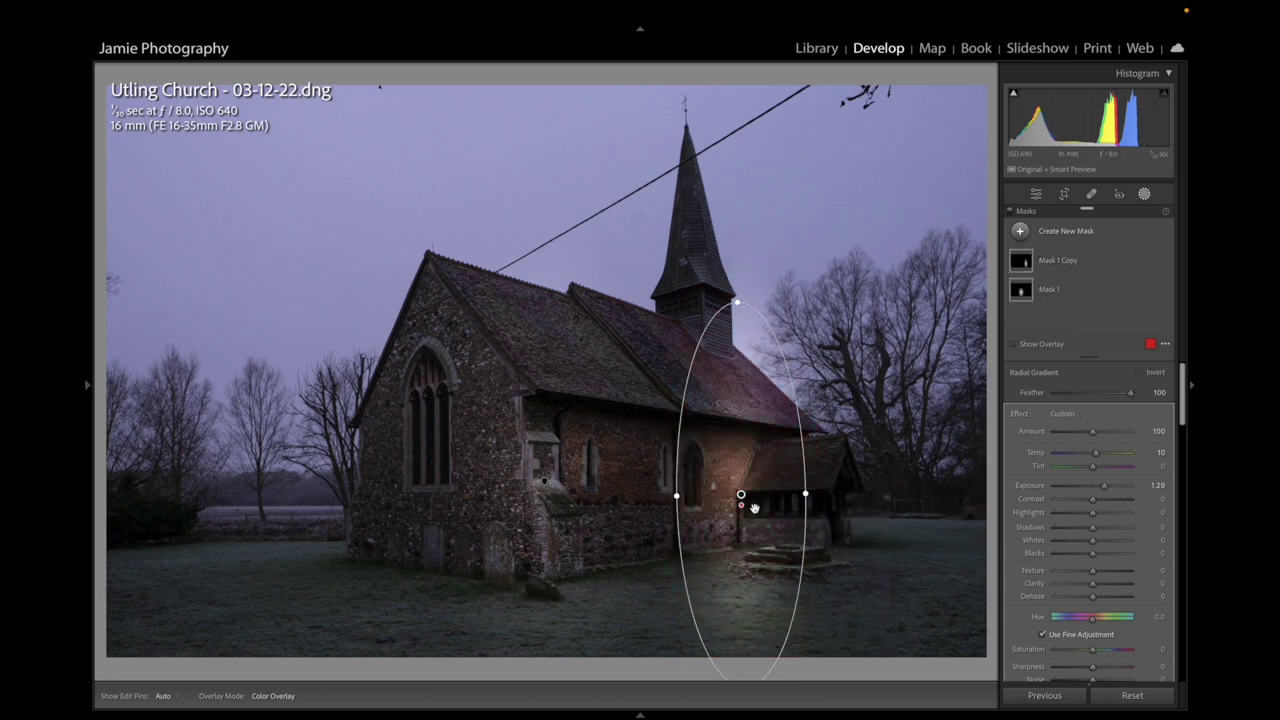
left_click_drag(741, 494, 769, 500)
left_click_drag(819, 307, 822, 363)
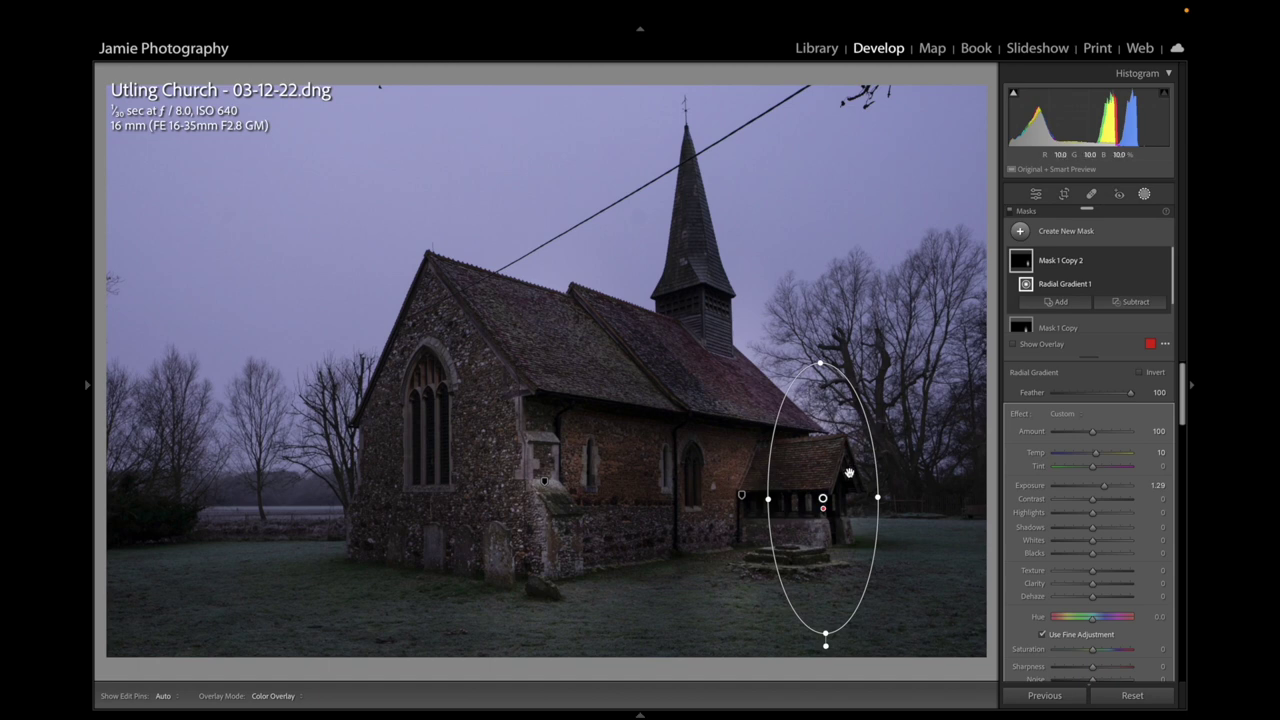
Subtract the sky from the porch mask using Select Sky
mouse_move(823, 501)
left_click(1122, 304)
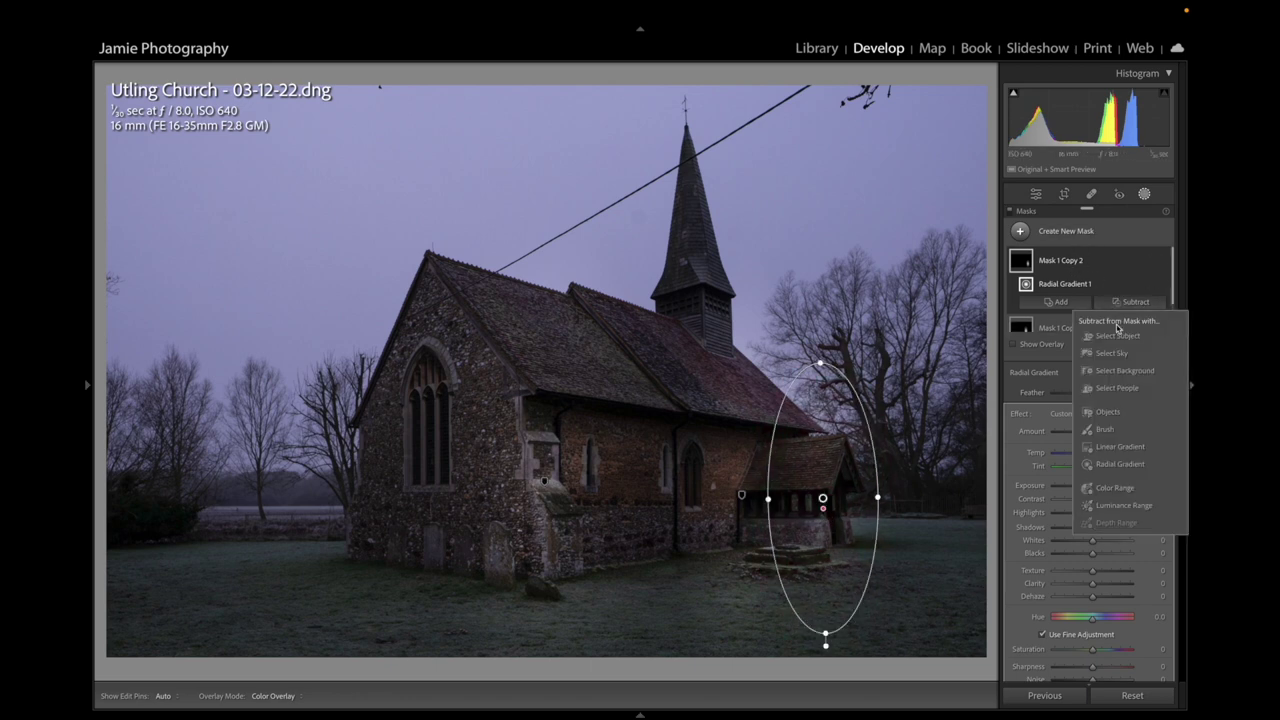
left_click(1113, 355)
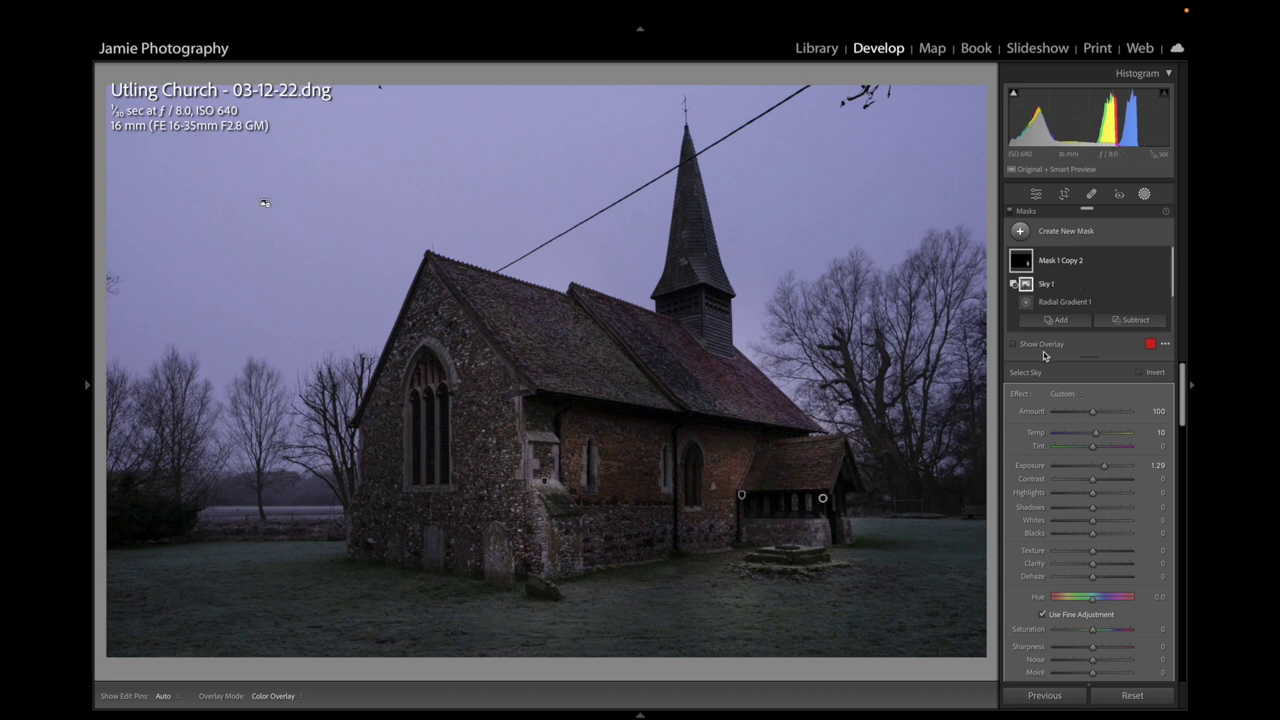
Subtract the grass below the porch from the porch mask with a brush of size 14, feather 30 and flow 100
left_click(1121, 322)
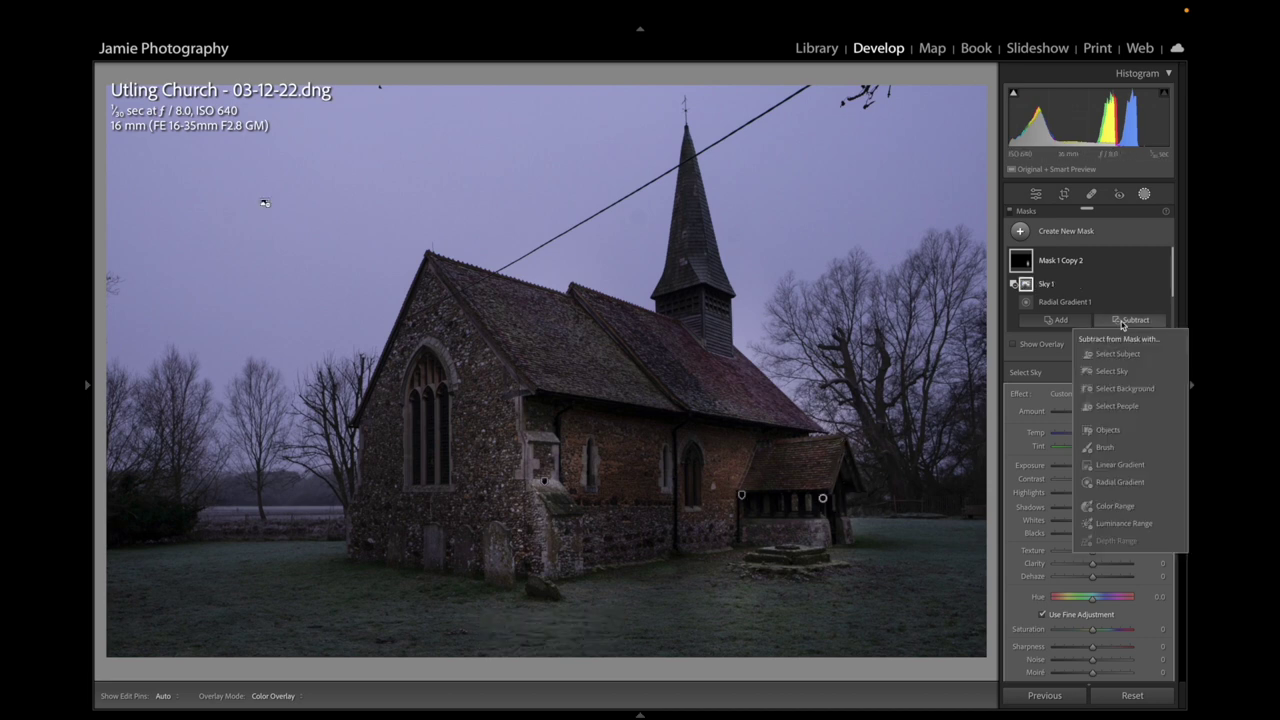
left_click(1106, 453)
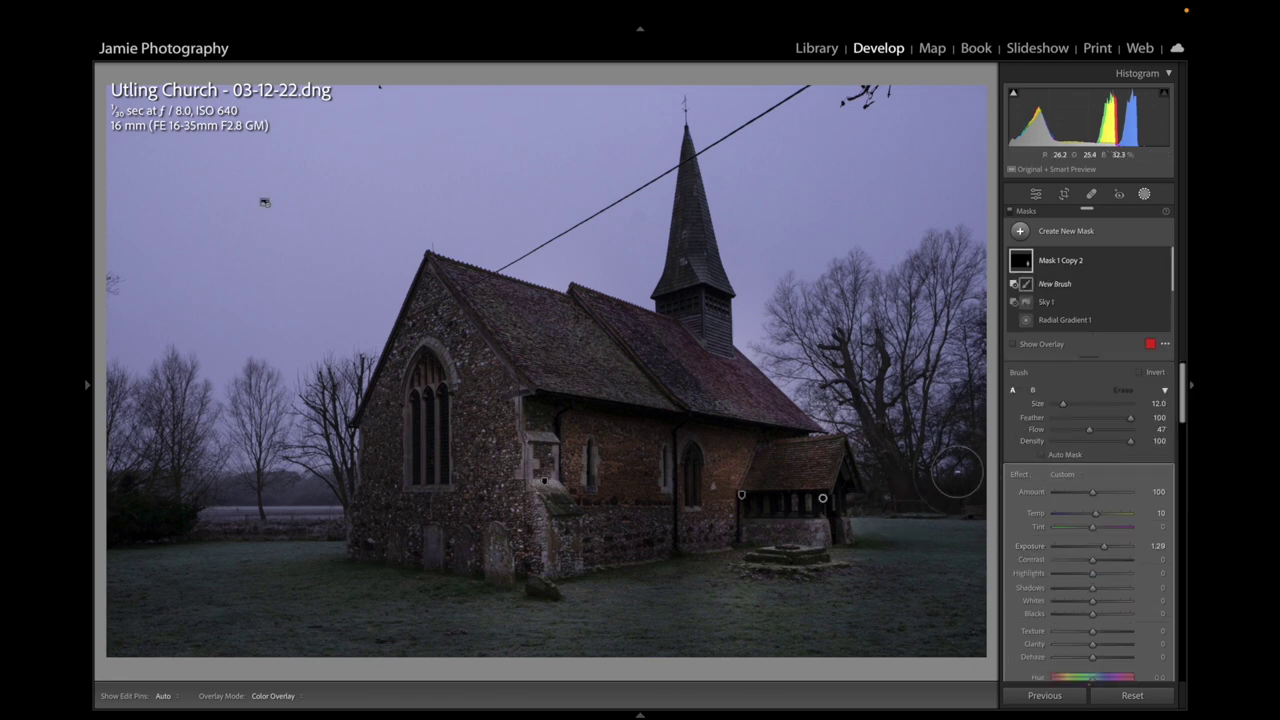
left_click(1064, 419)
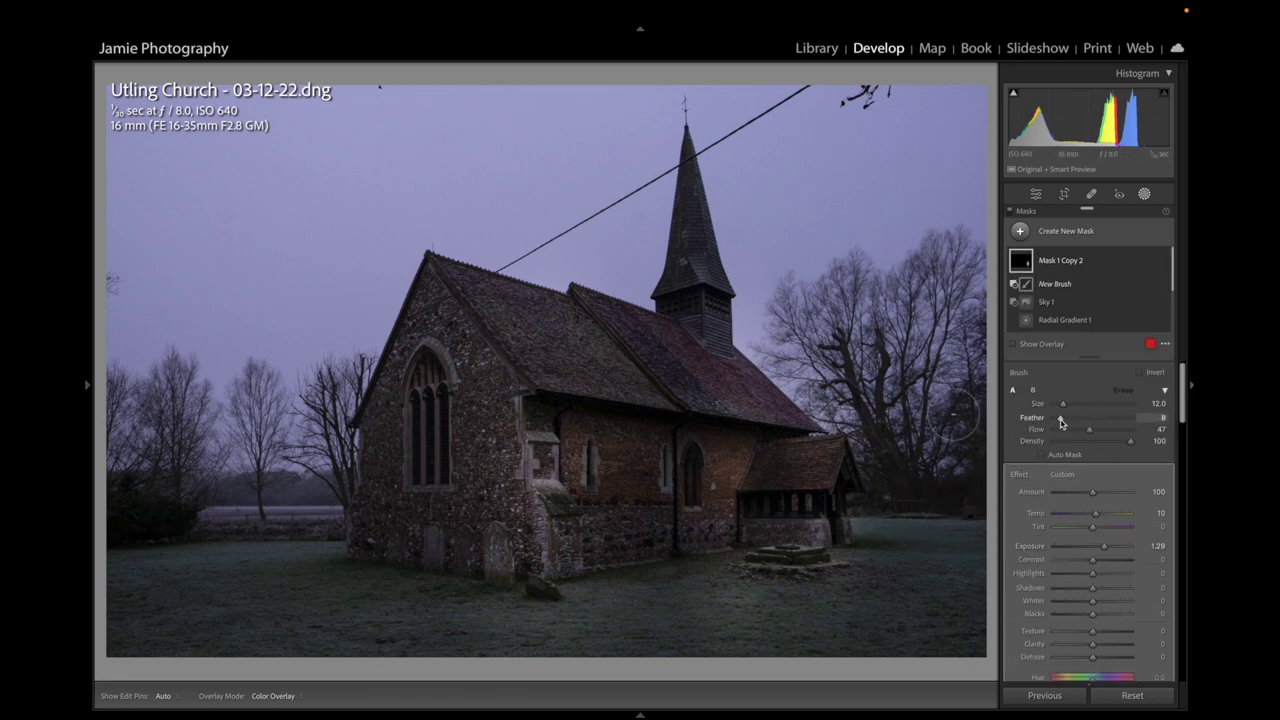
left_click_drag(1065, 423, 1066, 423)
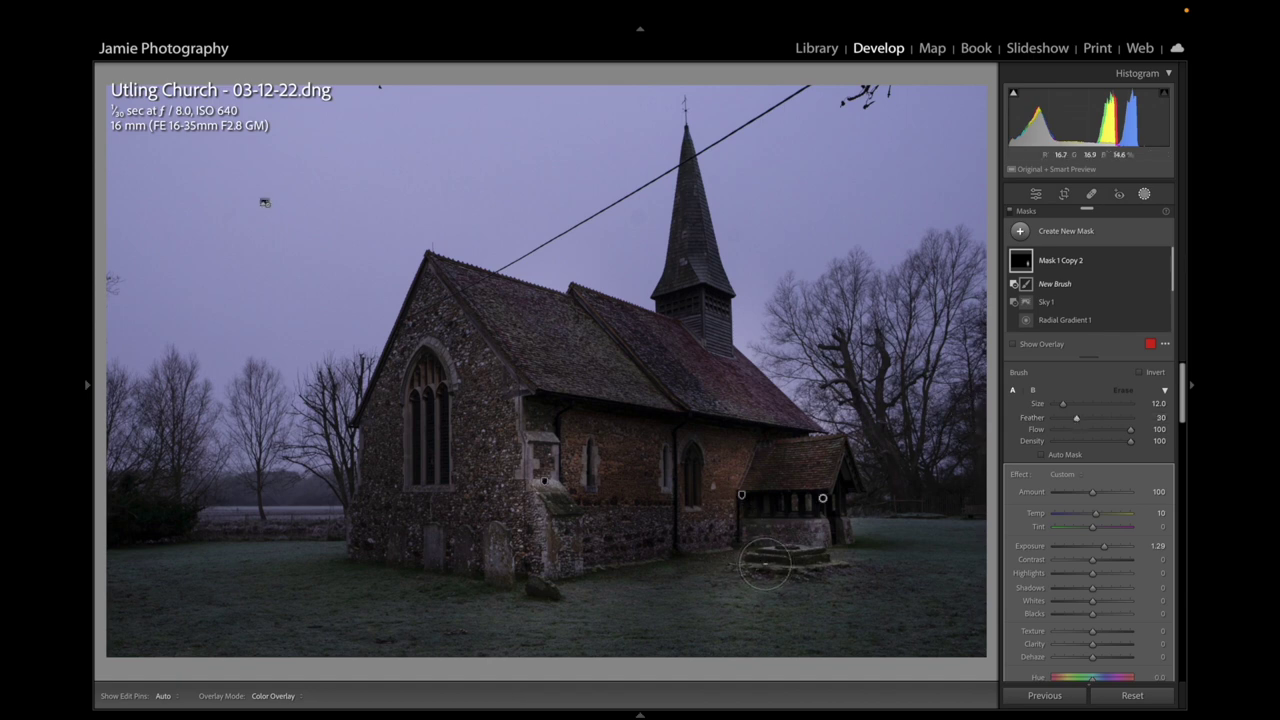
scroll(830, 568, "up", 2)
key("h")
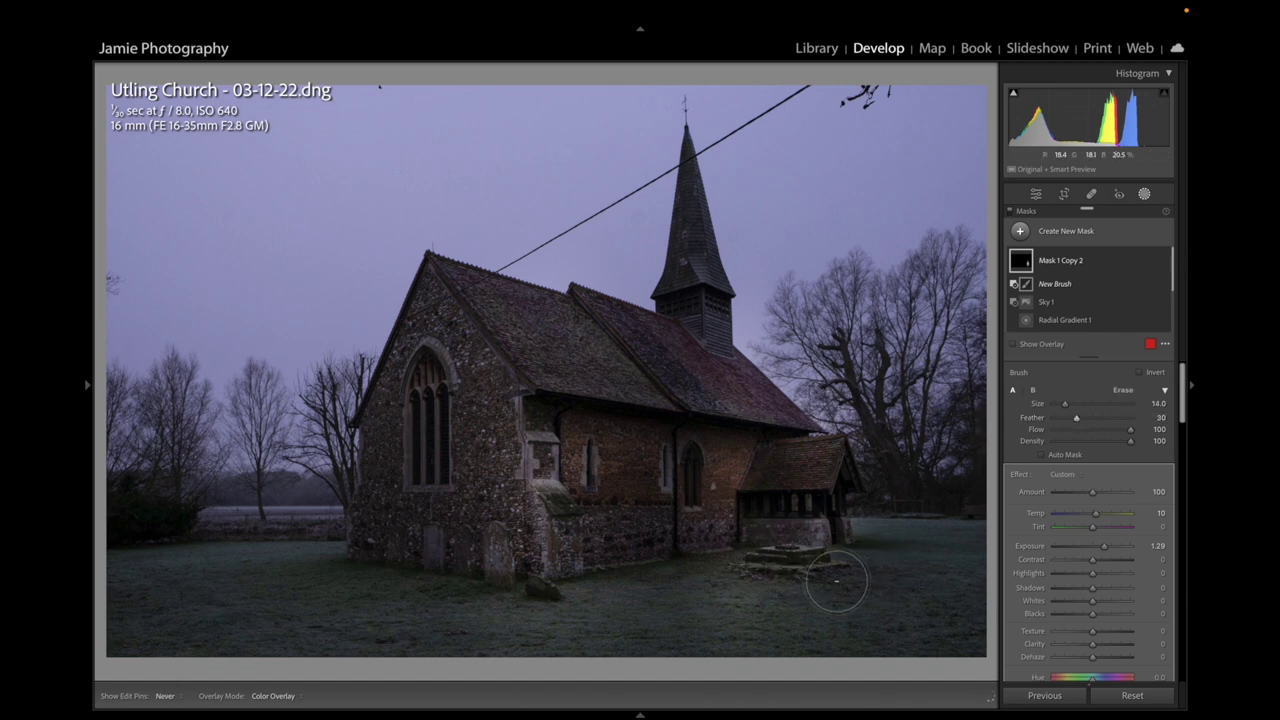
mouse_move(773, 575)
left_mouse_down()
mouse_move(749, 563)
mouse_move(723, 586)
mouse_move(837, 580)
left_mouse_up()
key("h")
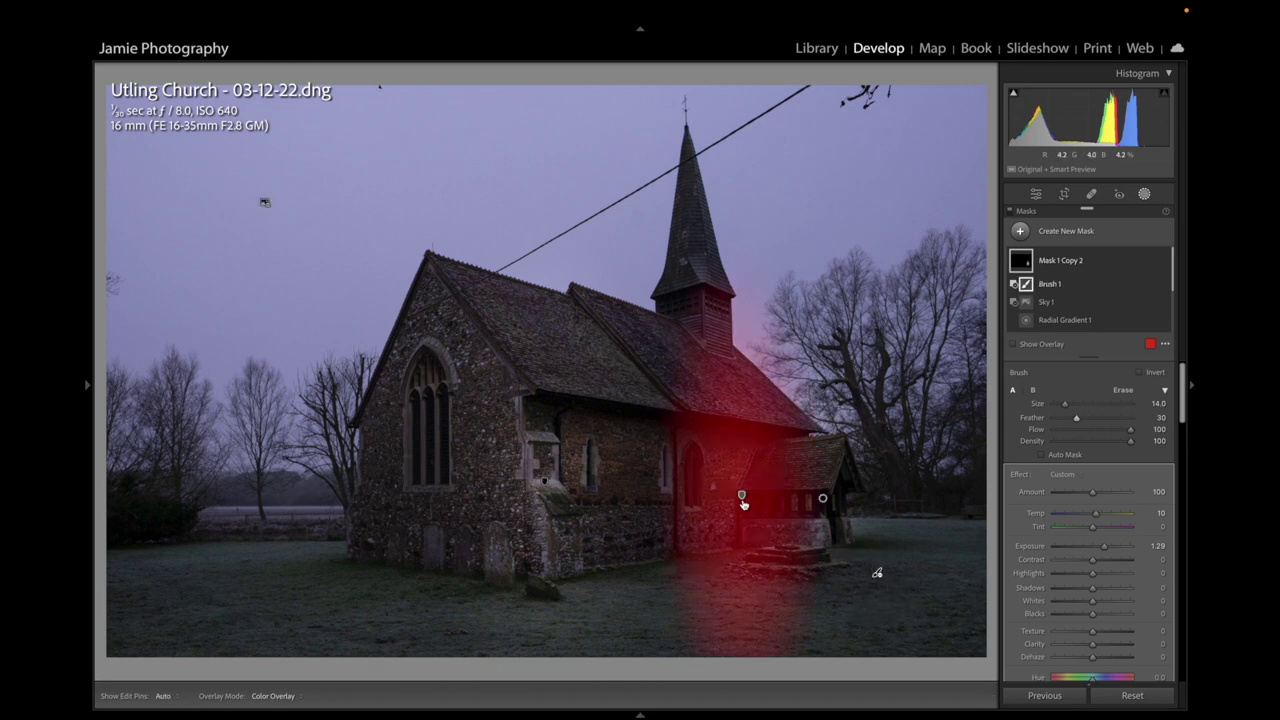
Subtract the sky from the radial mask on the wall beside the porch
left_click(741, 496)
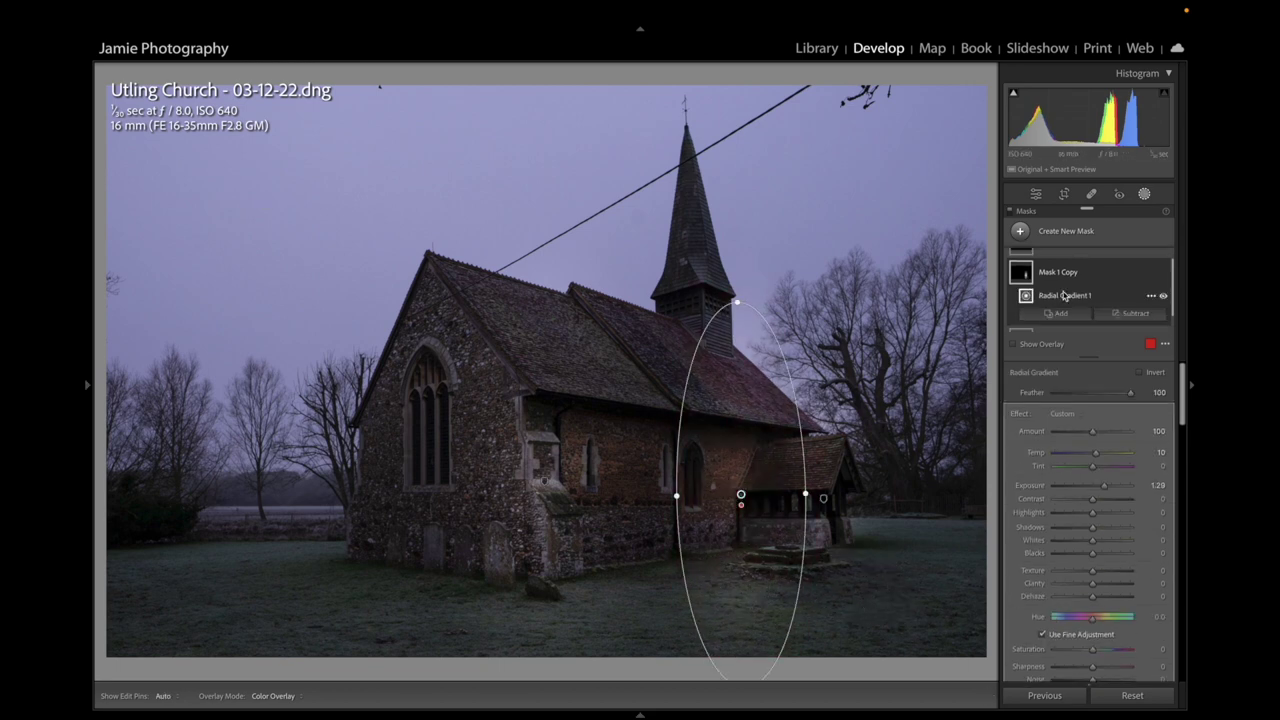
left_click(1122, 316)
left_click(1110, 370)
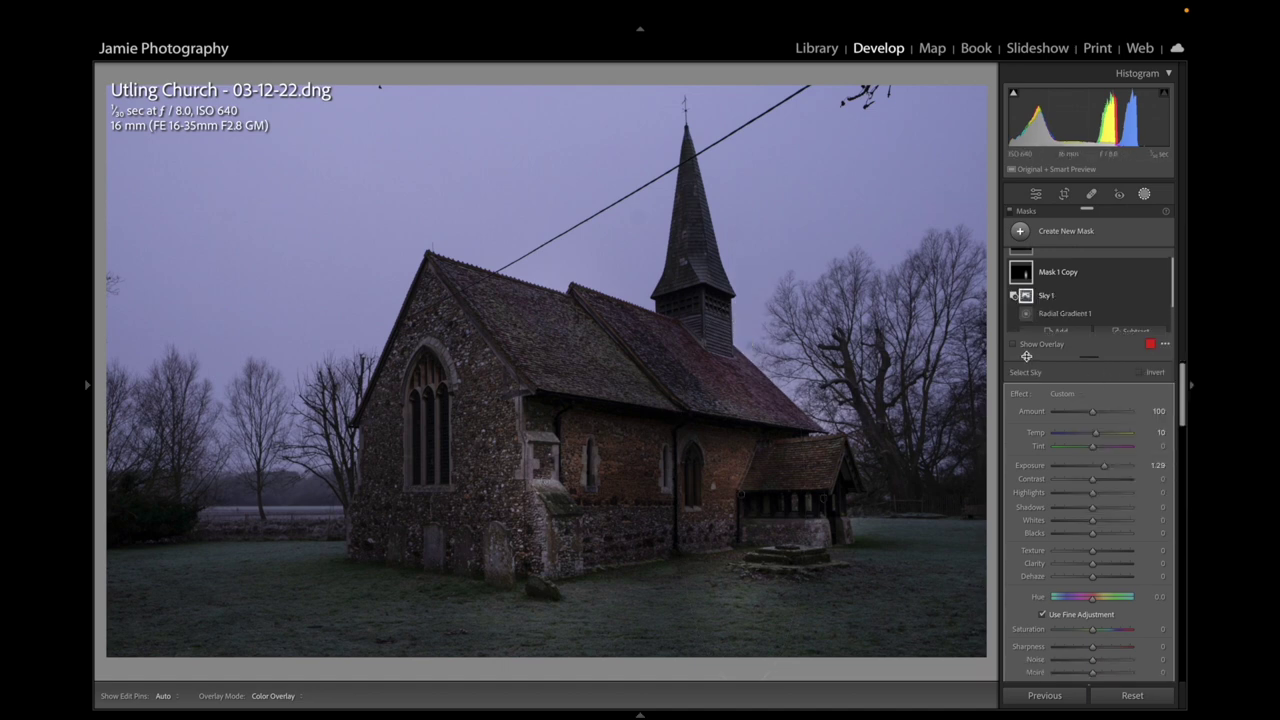
Brush the grass in front of the wall out of the wall mask with a subtracting brush
left_click(1116, 331)
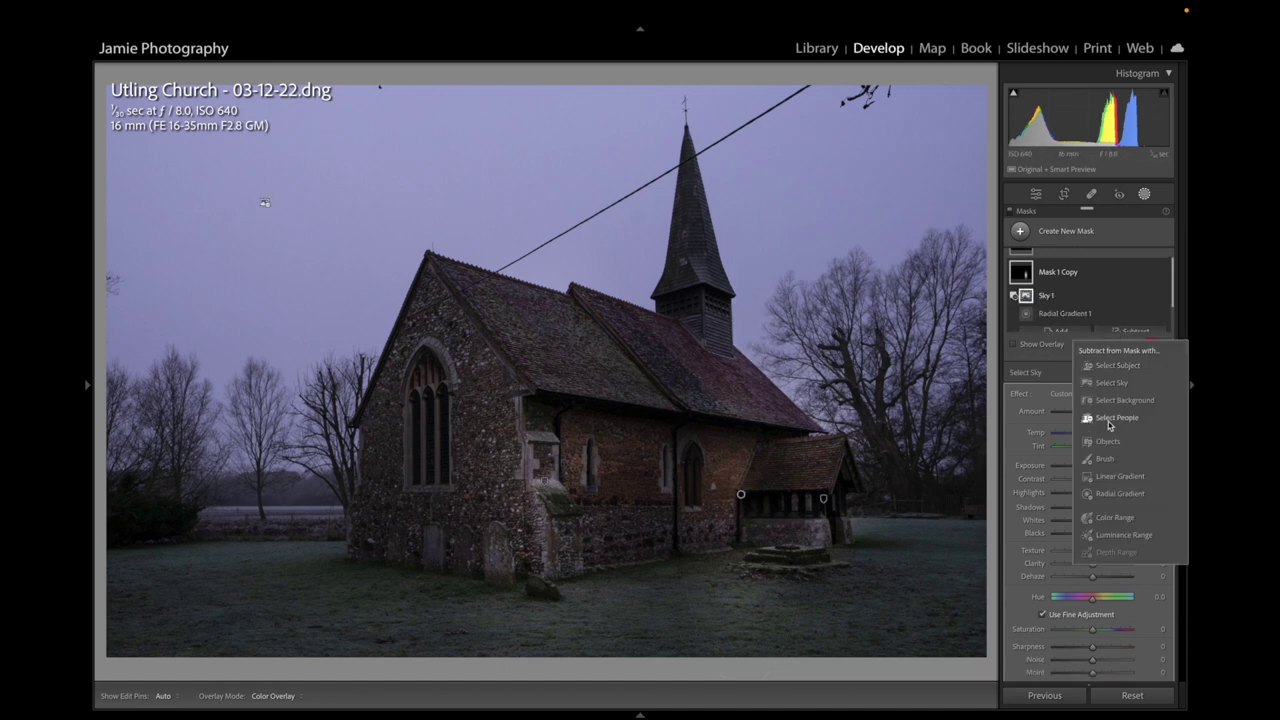
left_click(1104, 458)
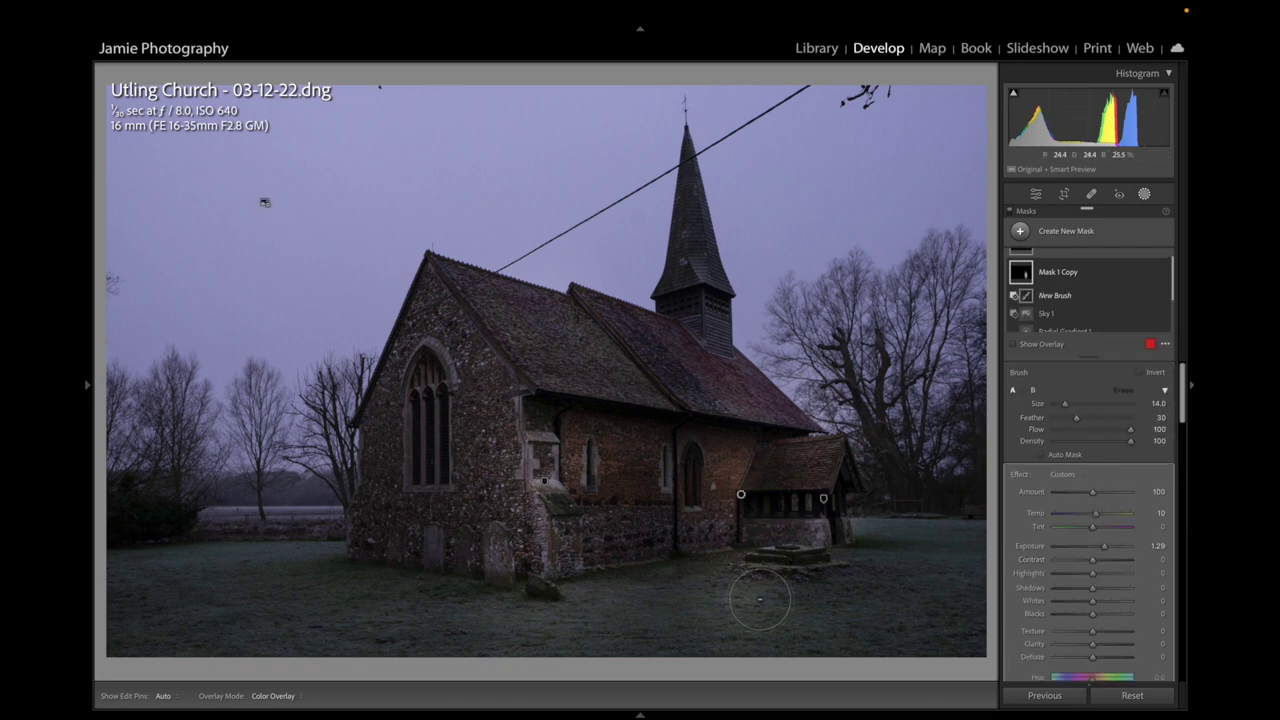
key("h")
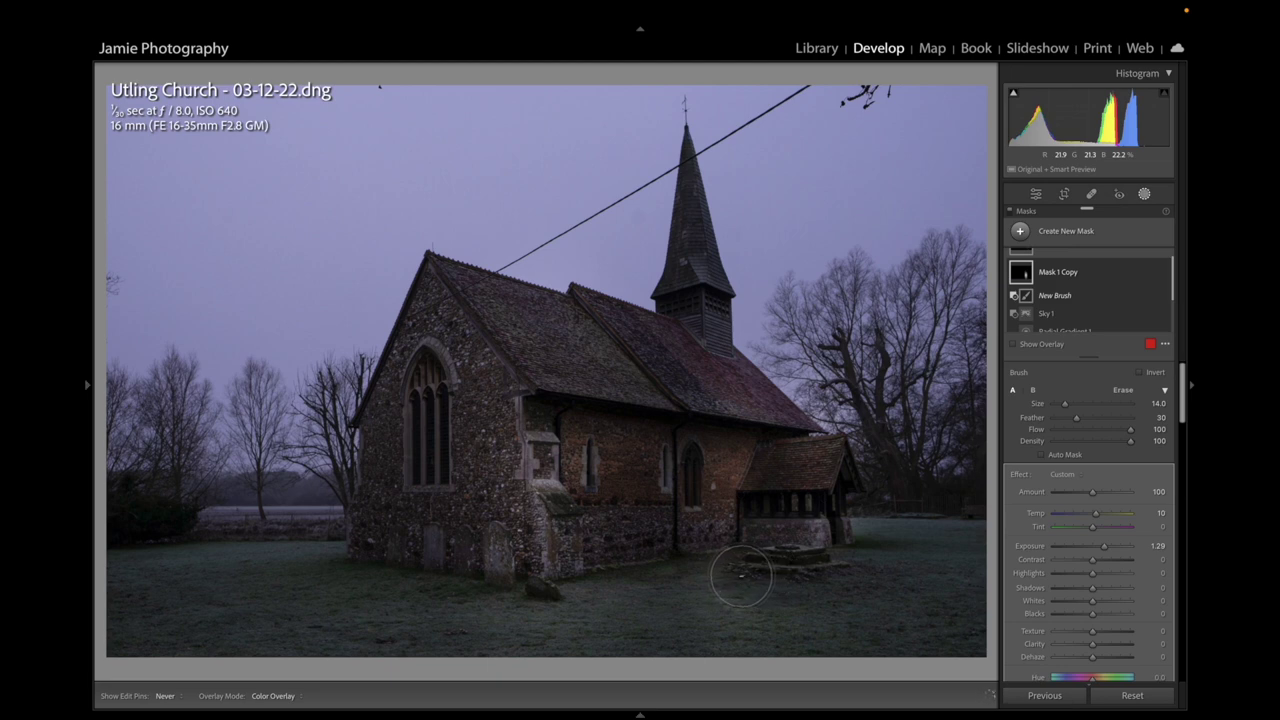
key("h")
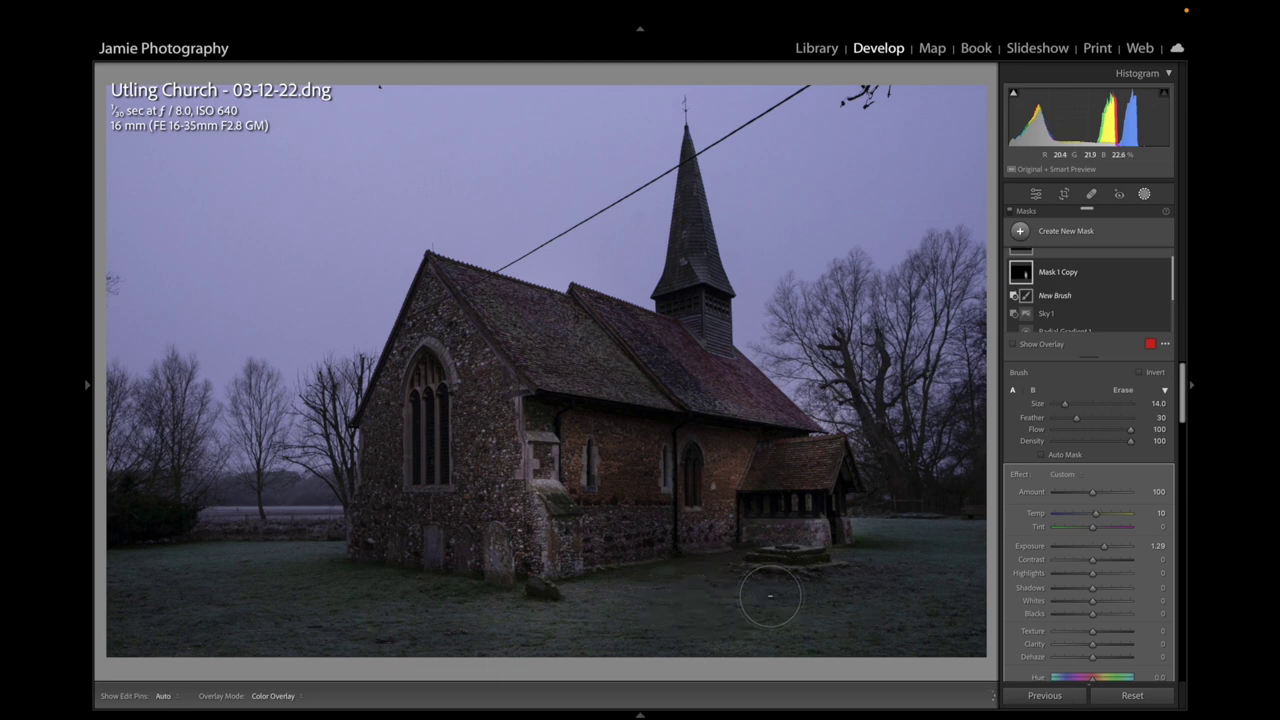
key("Return")
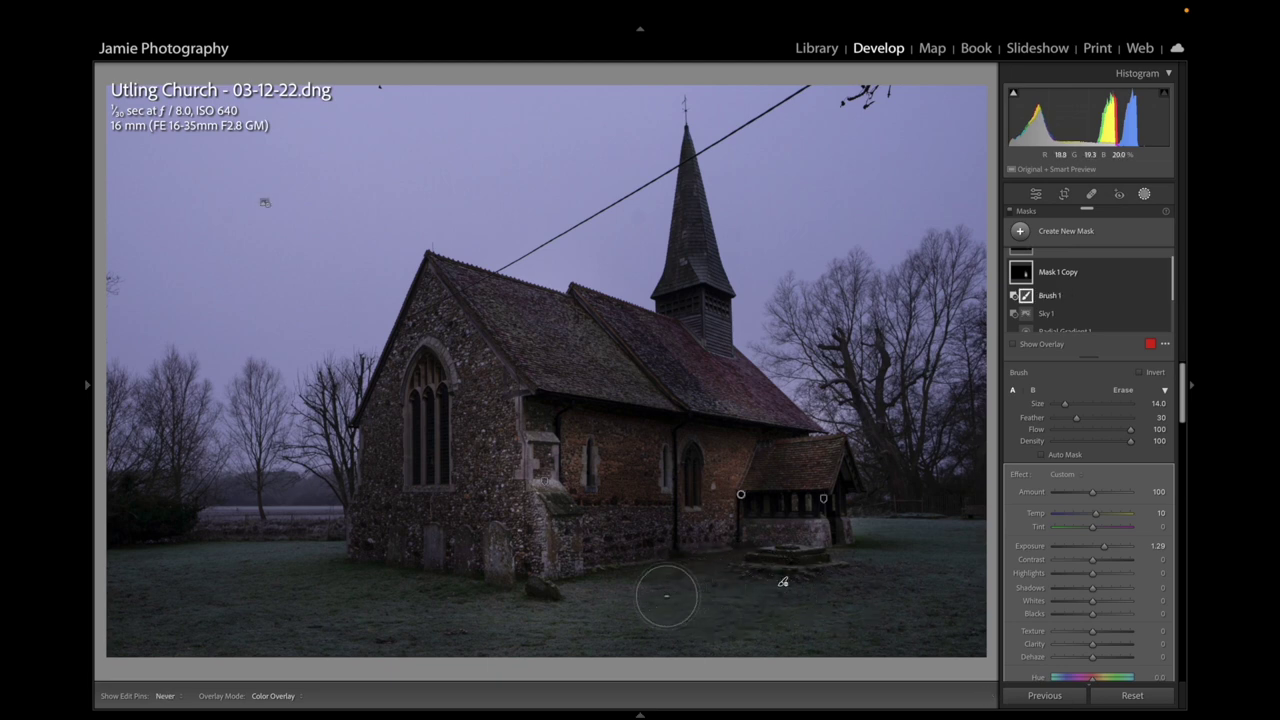
Select the mask on the near stone corner and subtract the sky from it
key("shift+m")
left_click_drag(543, 481, 645, 677)
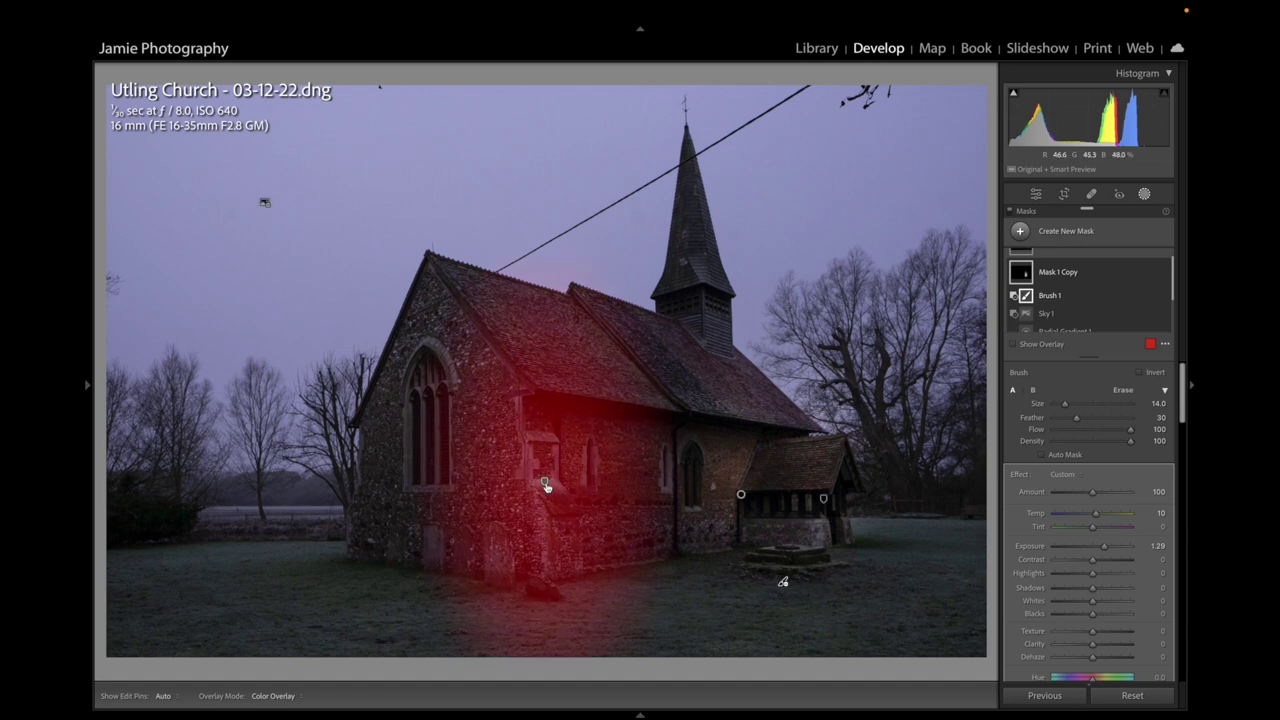
left_click(1115, 320)
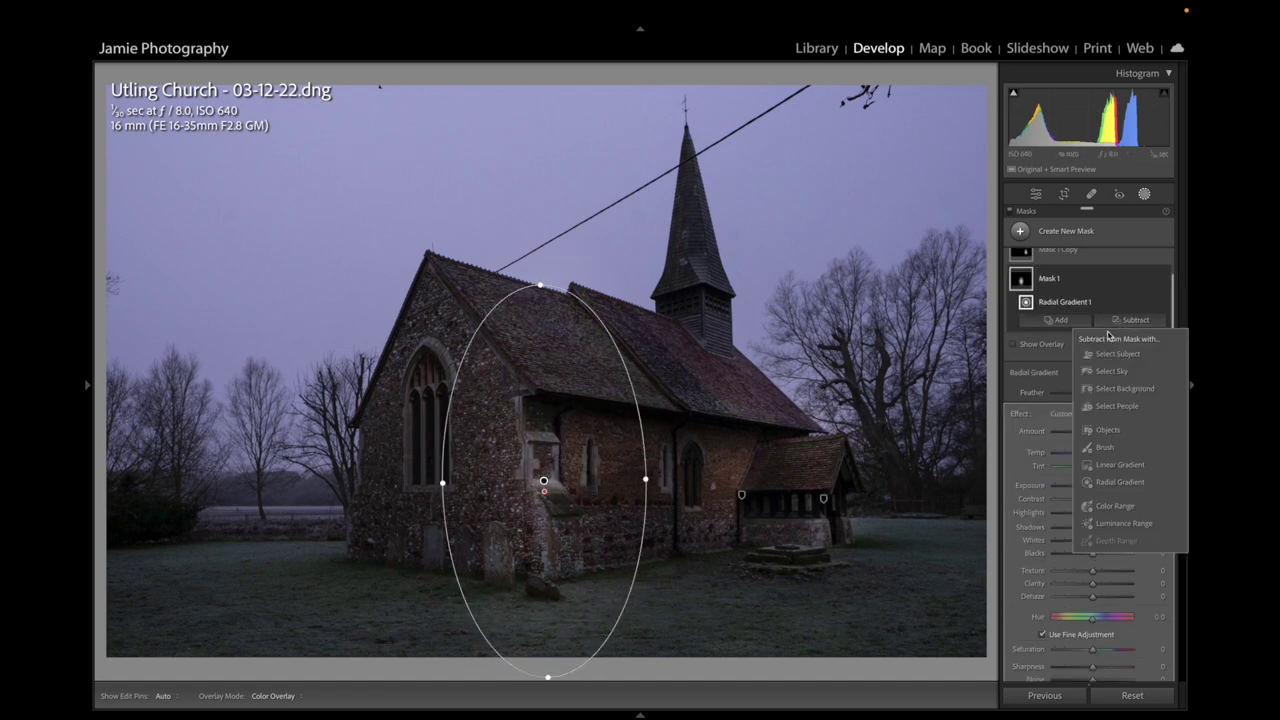
left_click(1110, 375)
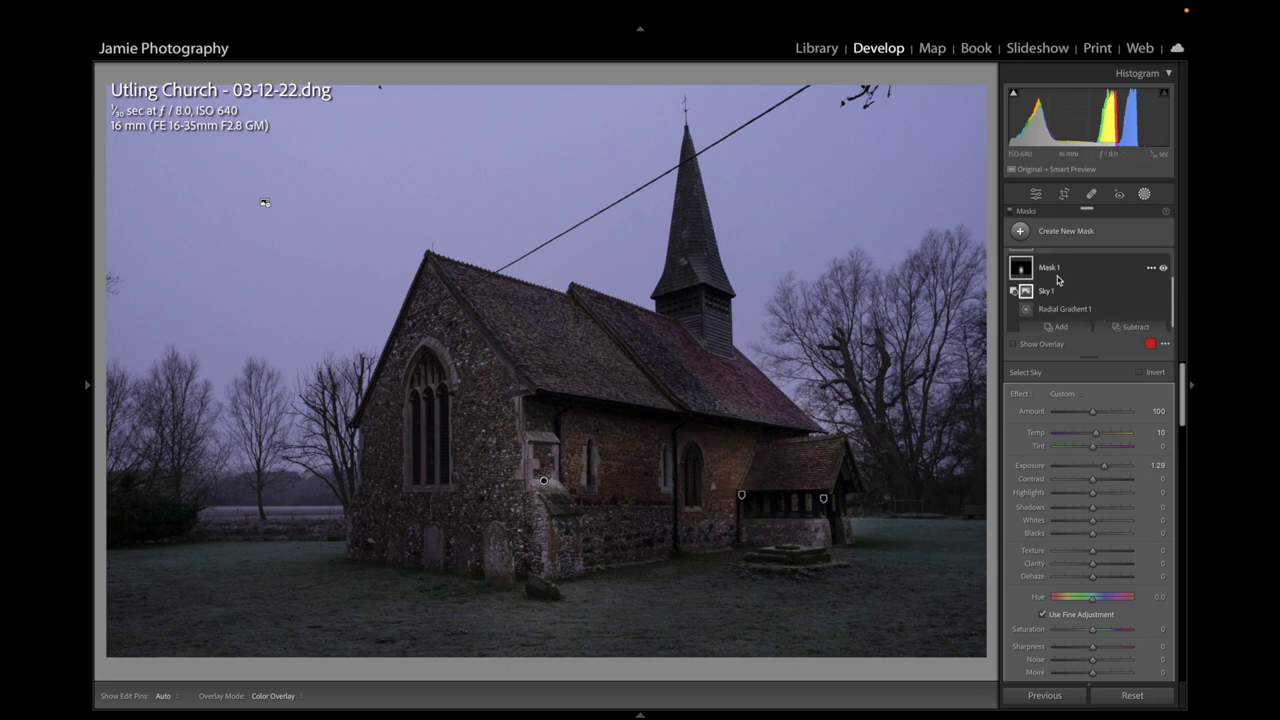
Brush the grass below the stone corner out of the corner mask with a subtracting brush
left_click(1126, 329)
key("k")
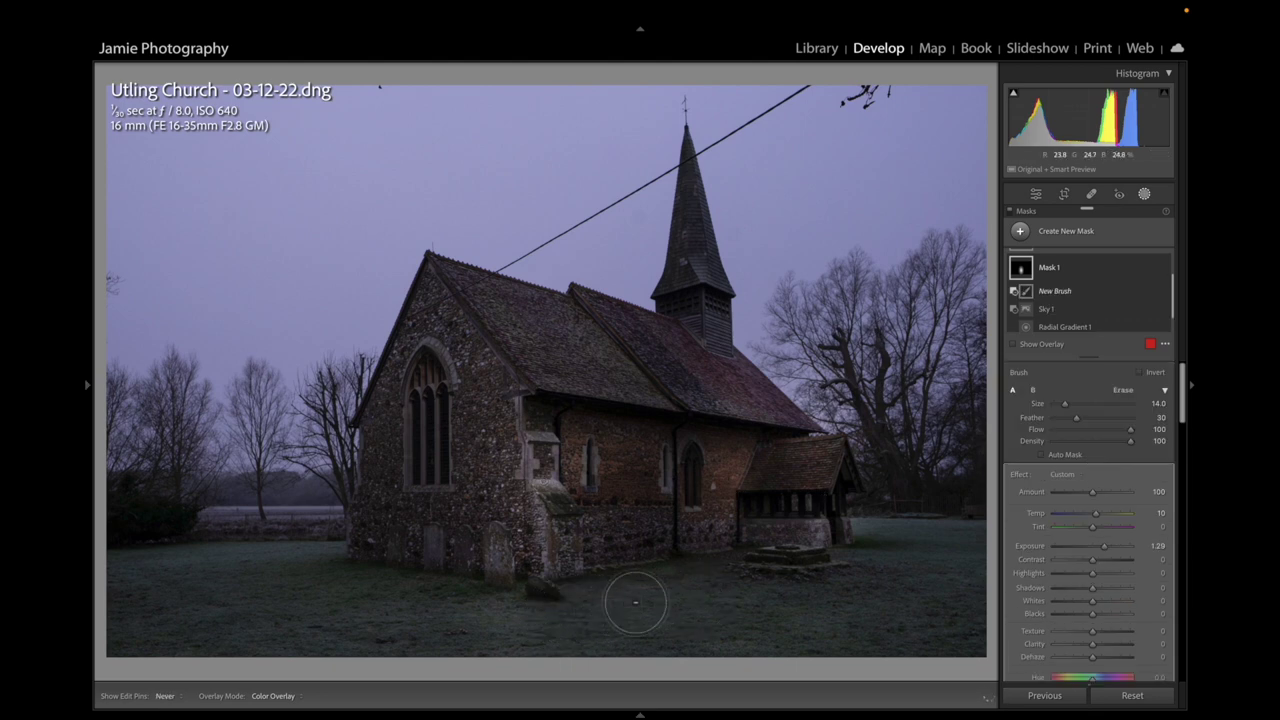
mouse_move(491, 612)
left_mouse_down()
mouse_move(409, 601)
mouse_move(603, 638)
mouse_move(408, 628)
mouse_move(550, 625)
left_mouse_up()
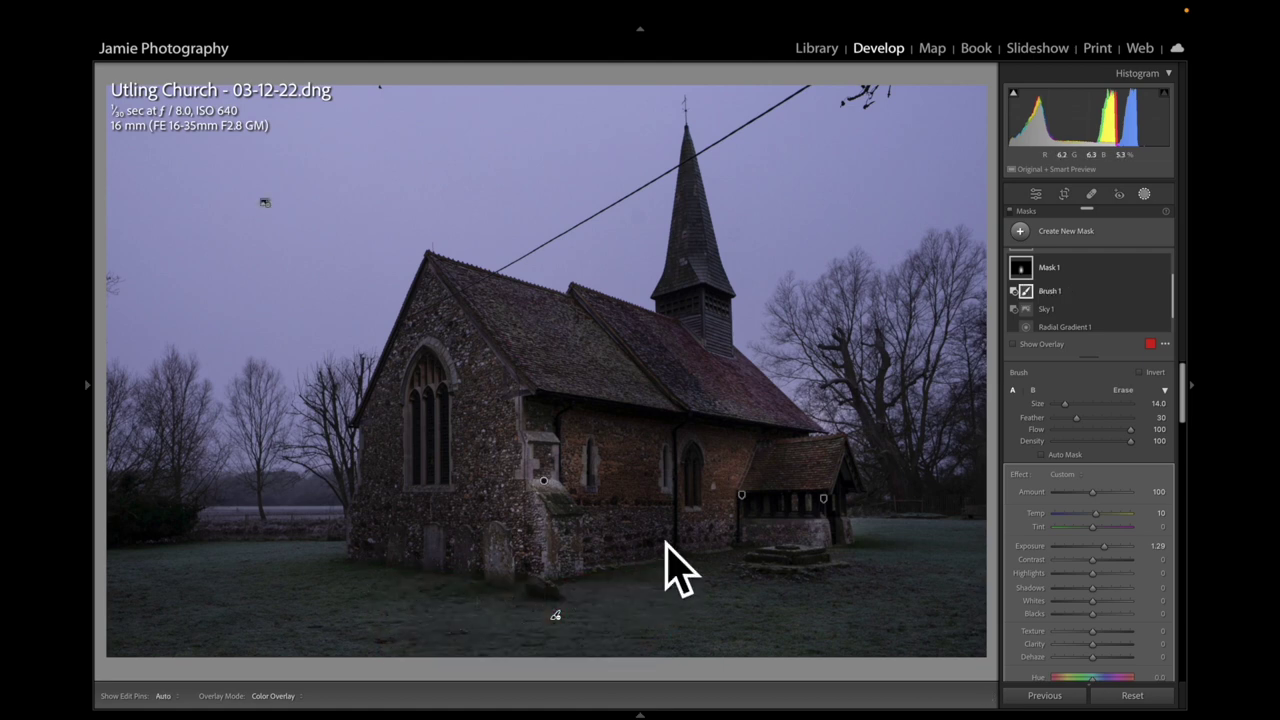
Reselect the wall mask's subtracting brush and paint out the leftover patch on the grass at the photo's lower edge
left_click(742, 496)
left_click(742, 496)
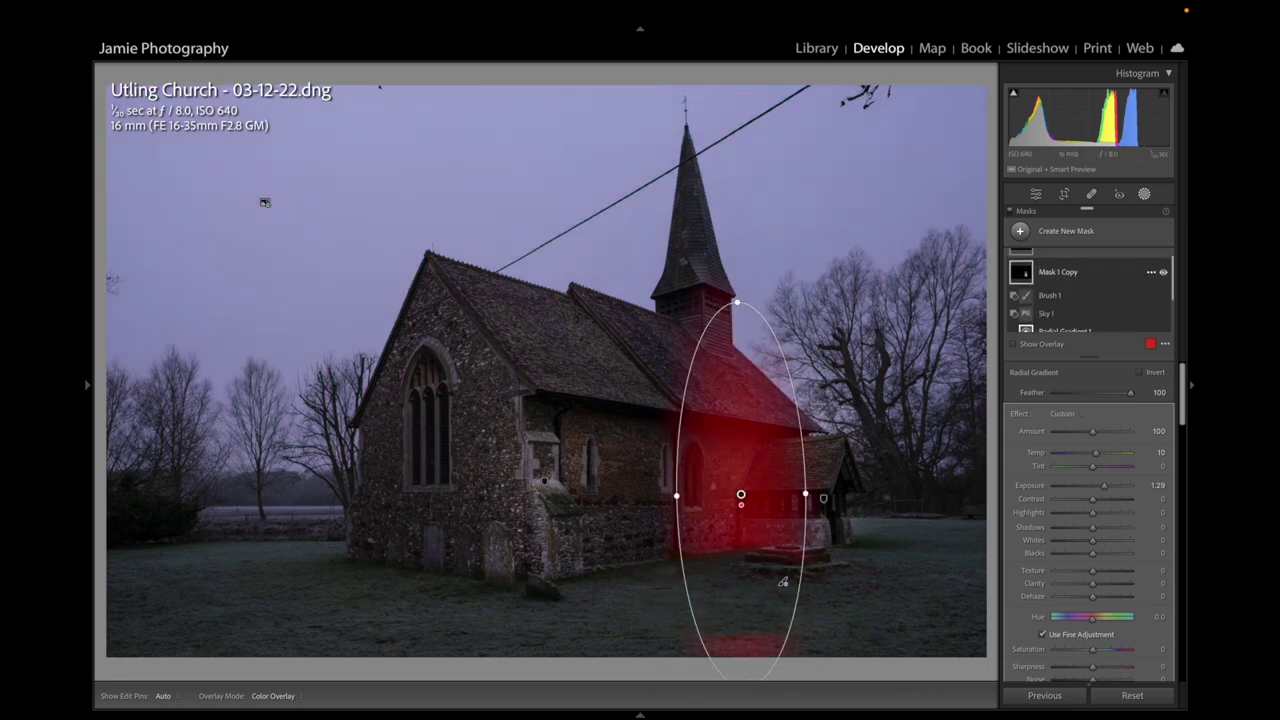
scroll(1030, 285, "up", 1)
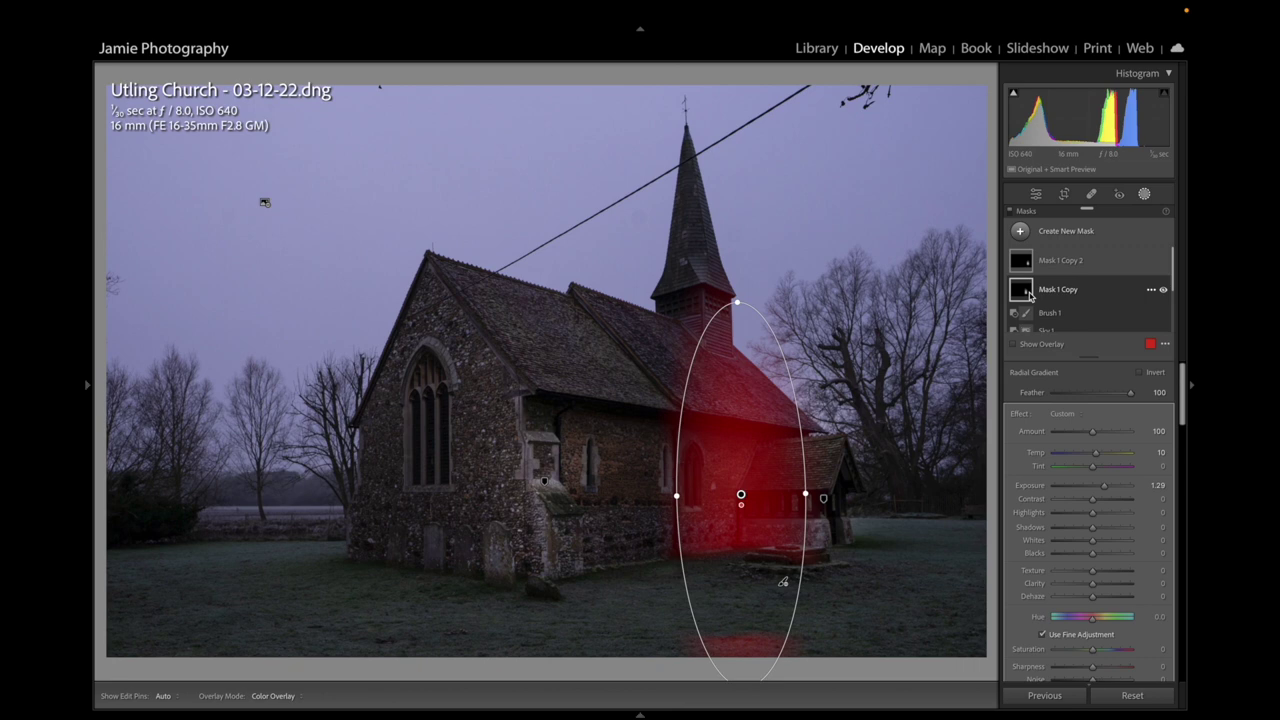
left_click(1050, 313)
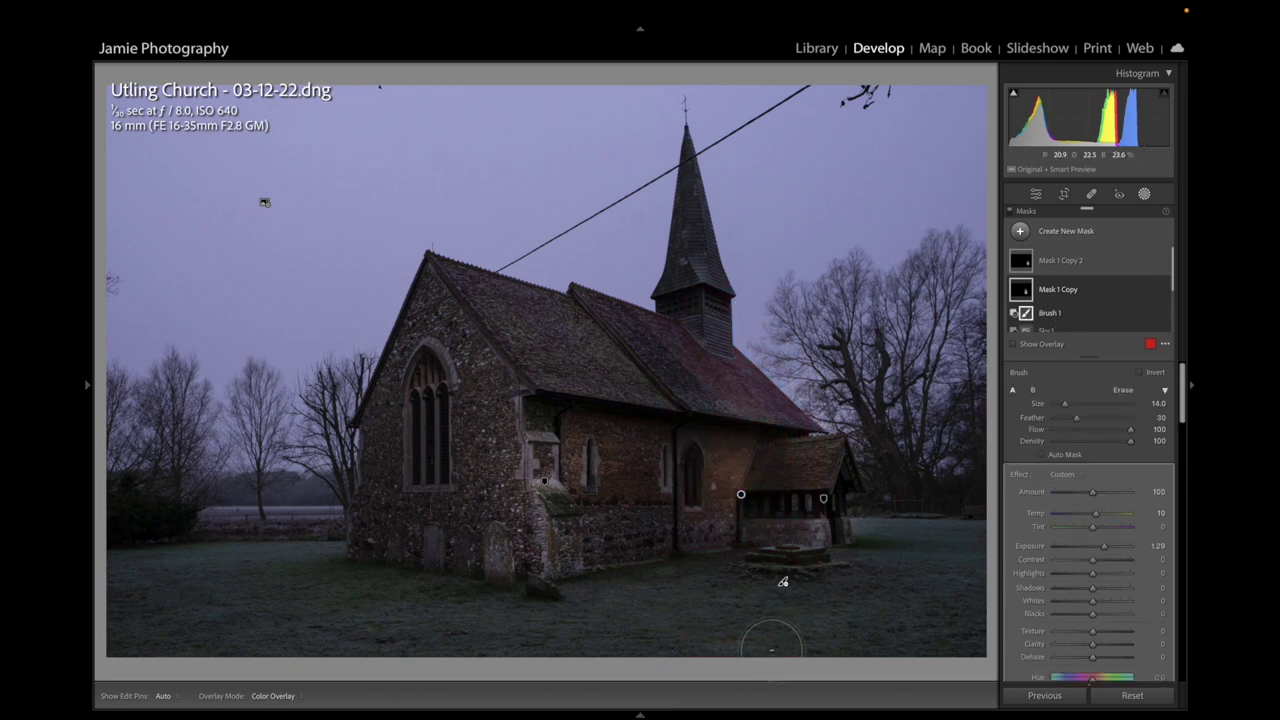
key("h")
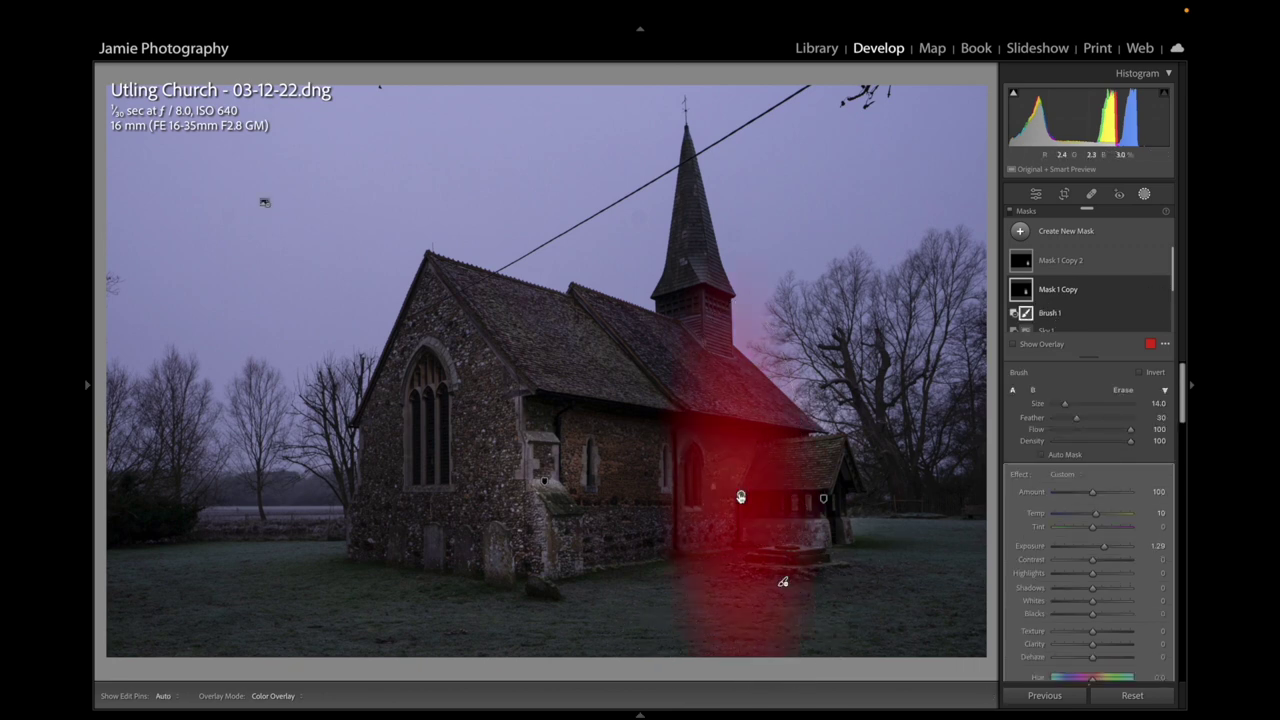
mouse_move(1025, 289)
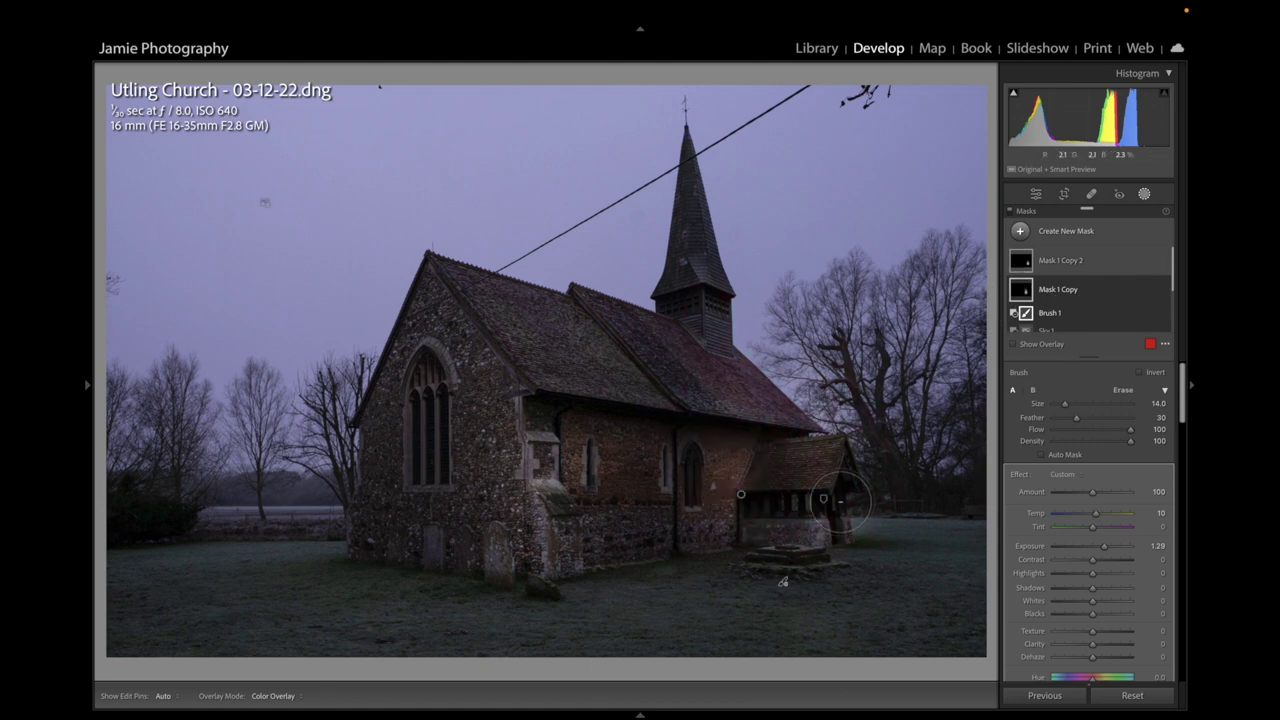
Set the wall mask's Exposure to 0.82 and Clarity to 16, and the corner mask's Clarity to 10
left_click(742, 497)
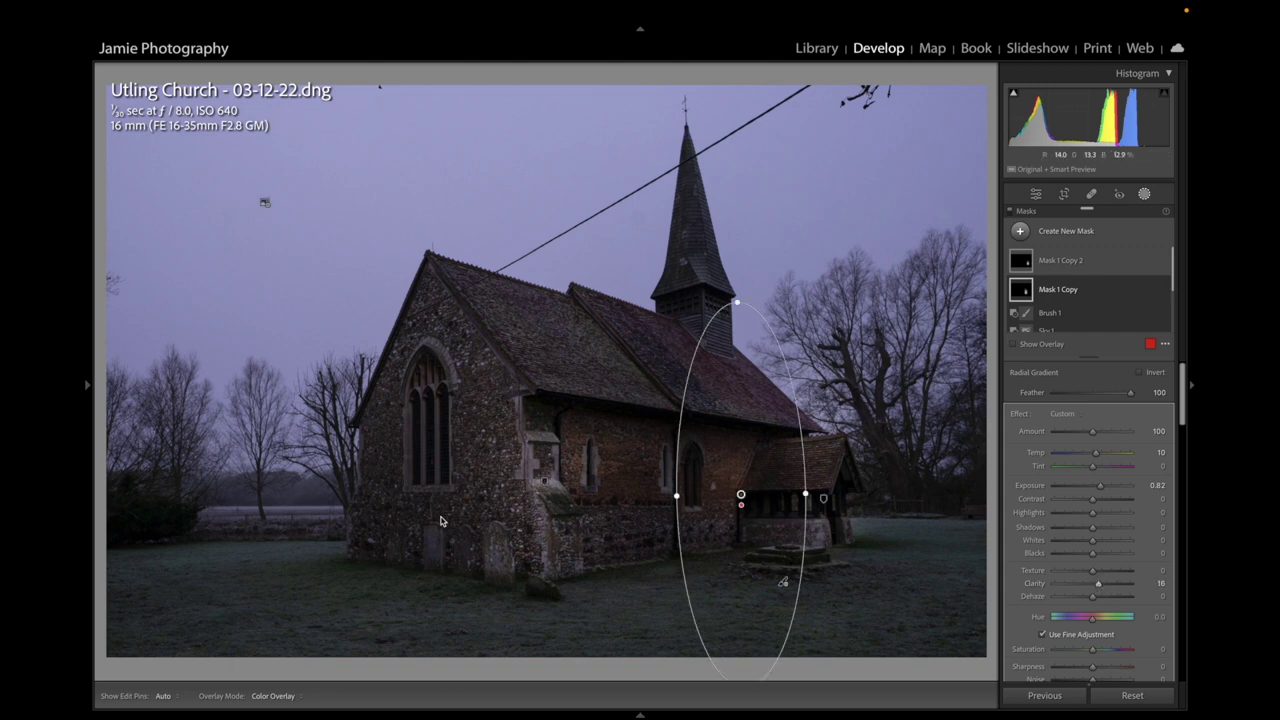
left_click(542, 481)
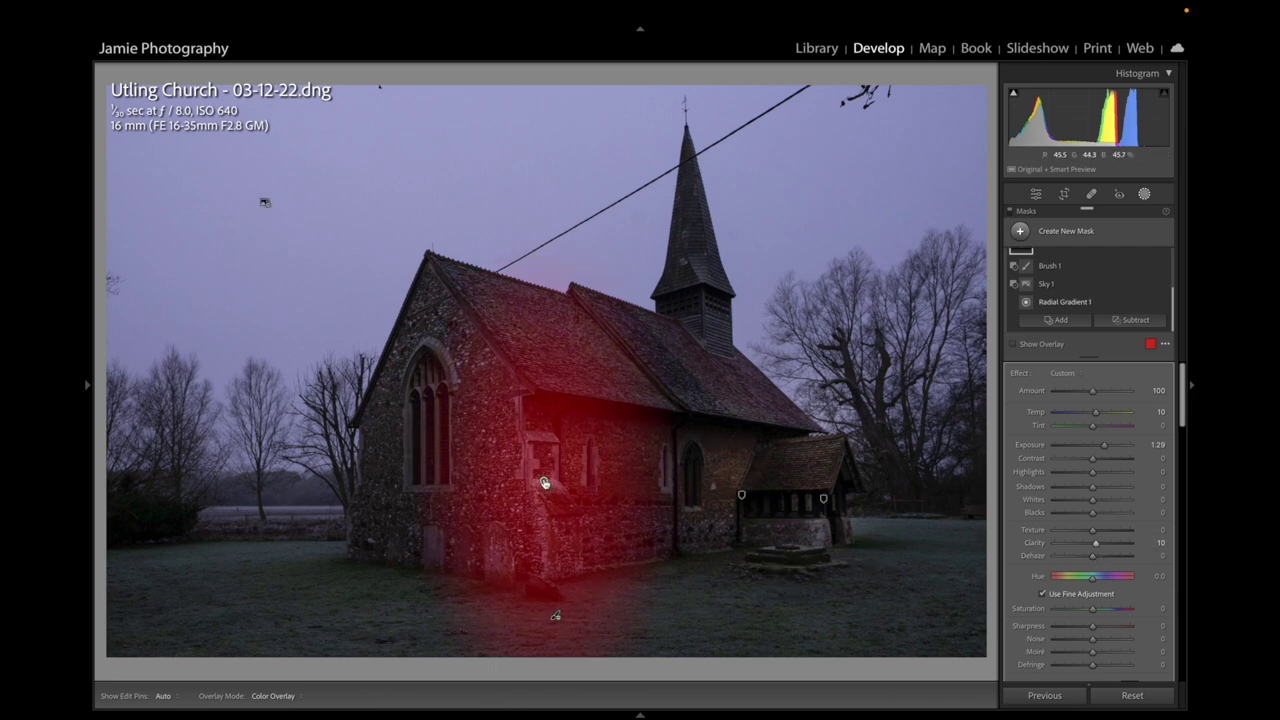
Duplicate the corner mask and move the copy up onto the church roof's ridge
right_click(545, 481)
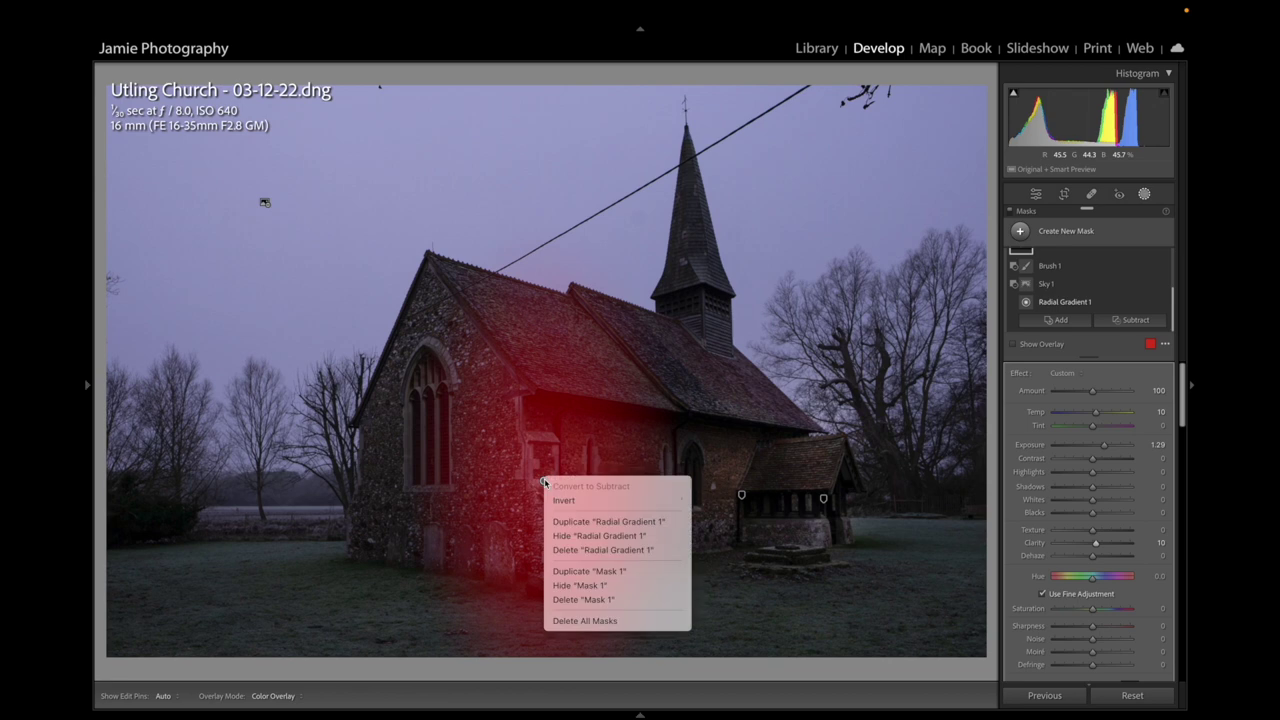
left_click(596, 571)
left_click_drag(543, 391, 555, 291)
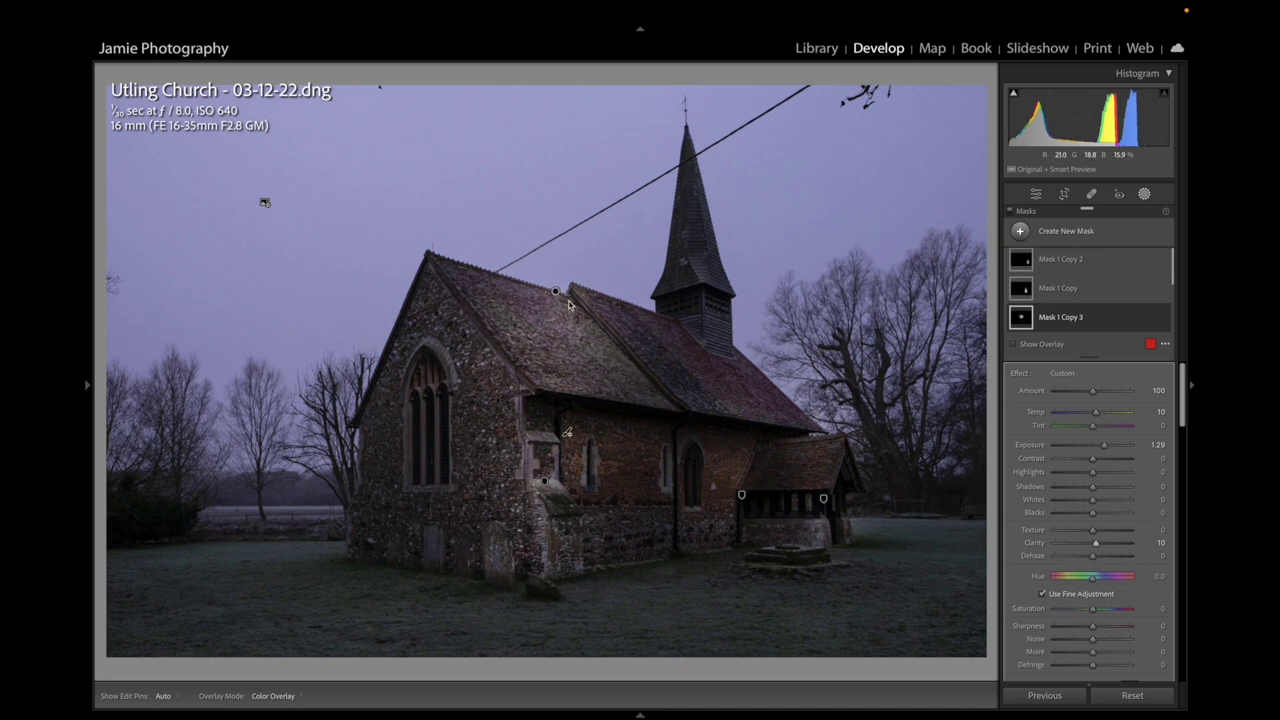
Rotate the roof mask's ellipse slightly clockwise and expand the mask's list of components
mouse_move(1031, 320)
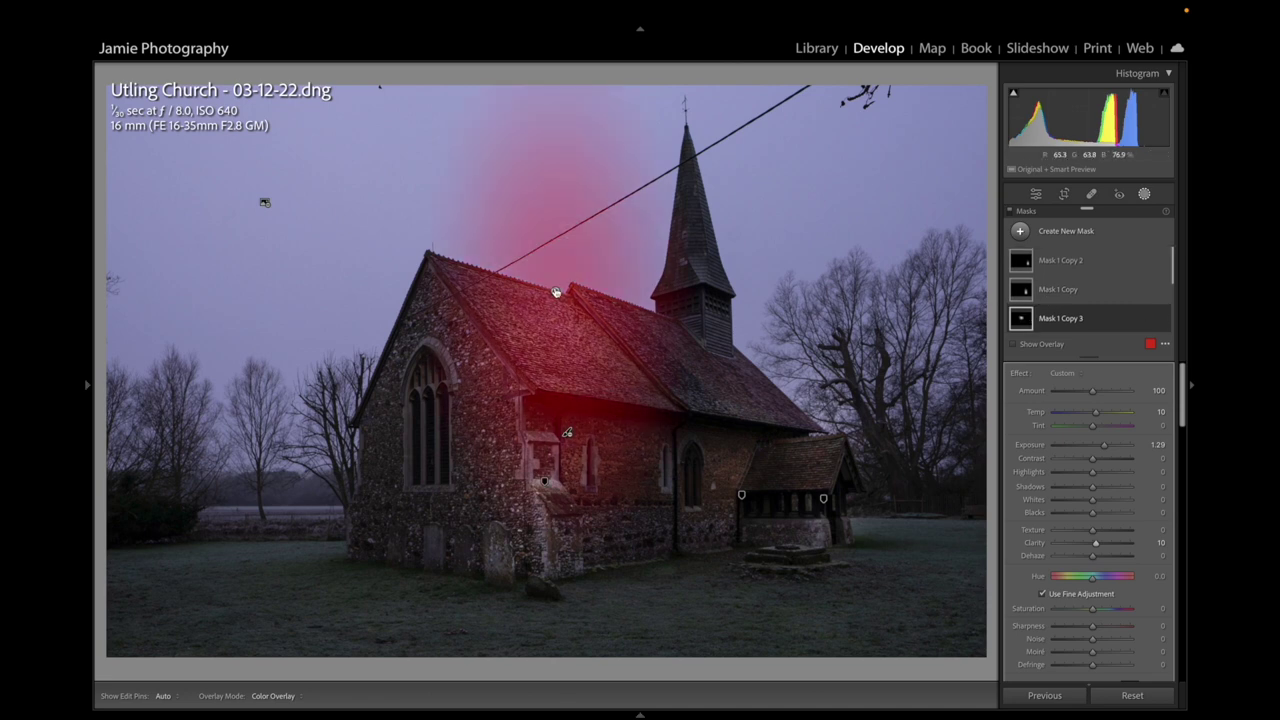
left_click(555, 291)
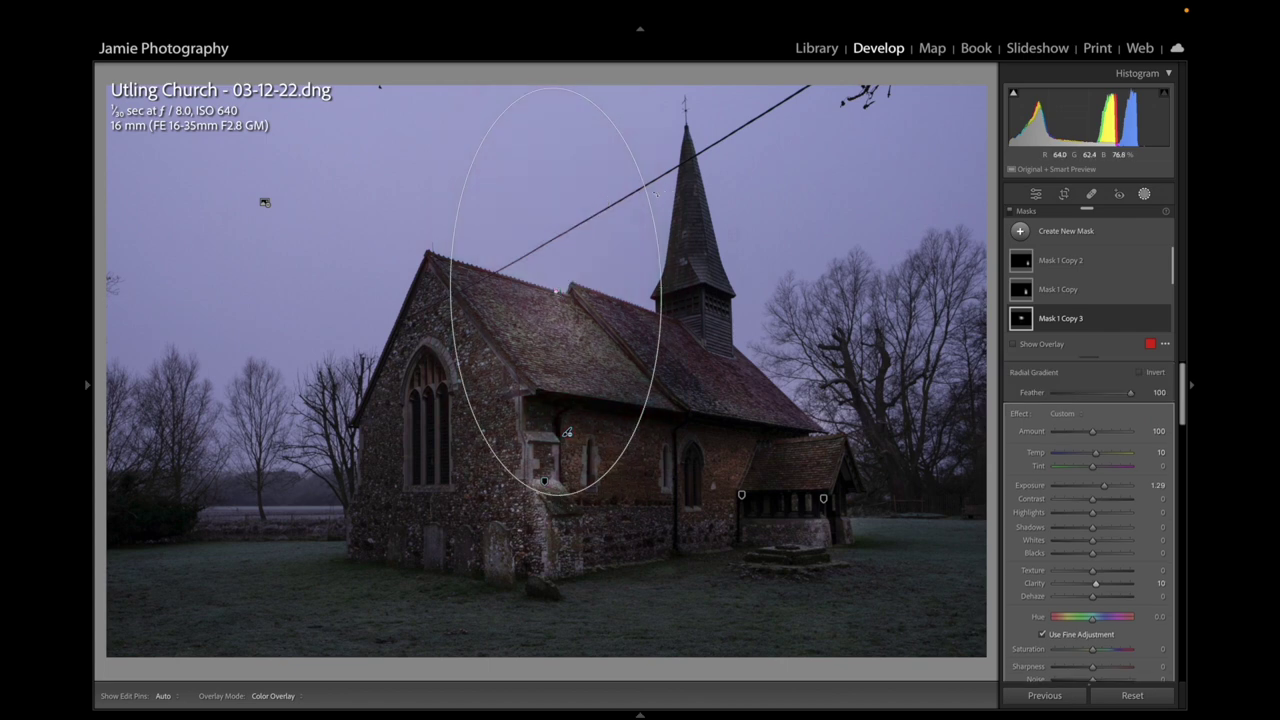
left_click_drag(655, 193, 658, 205)
mouse_move(557, 293)
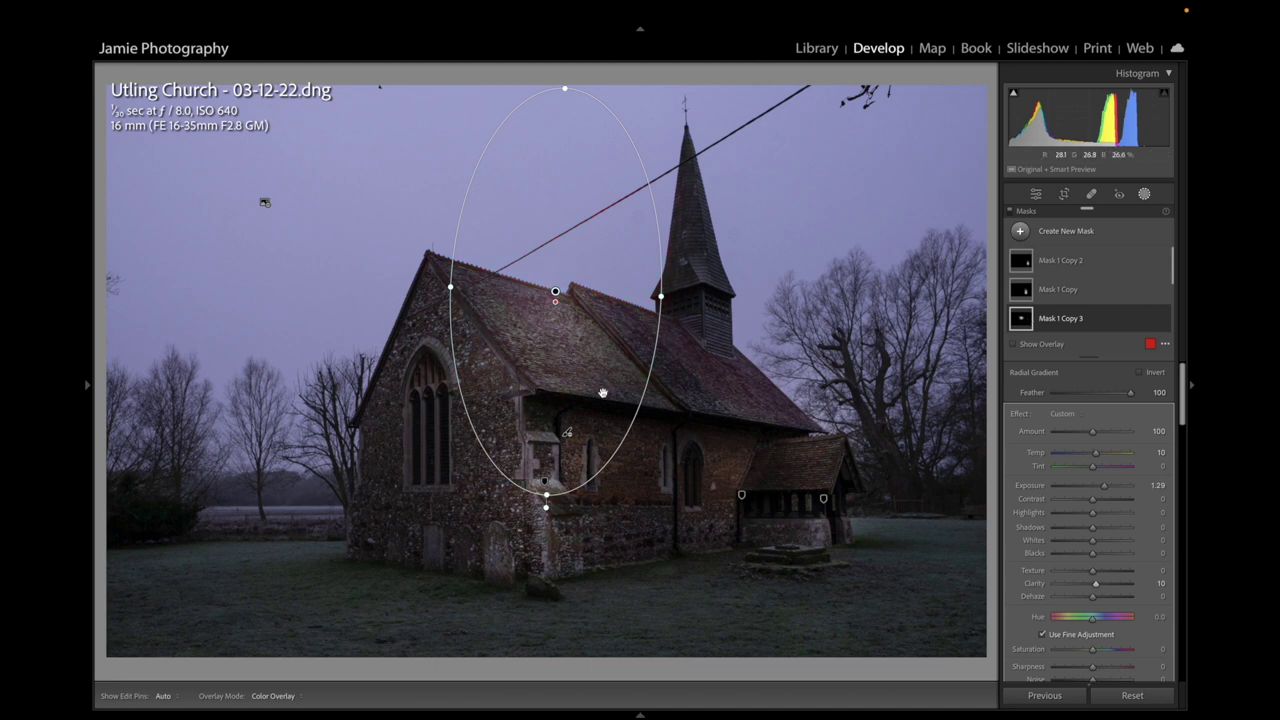
left_click(1062, 322)
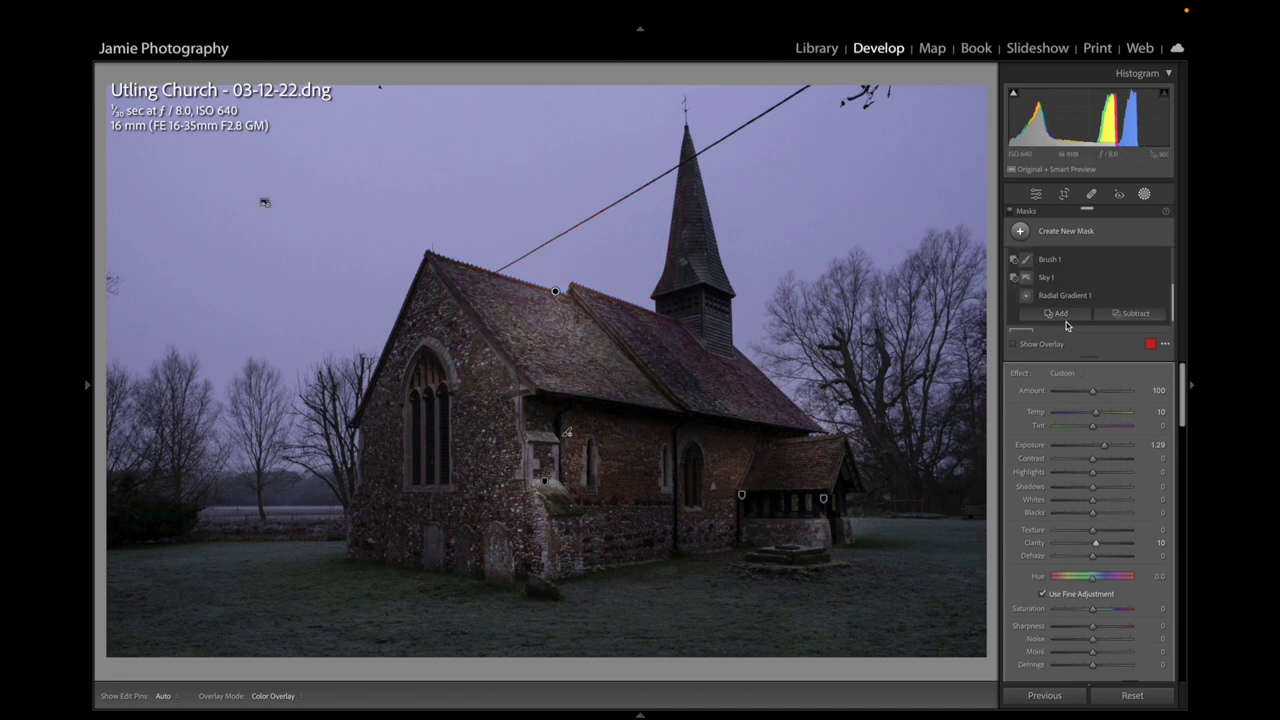
Reselect the roof mask's subtracting brush to touch up around the gable, and set the mask's Exposure to 0.88
left_click(1046, 261)
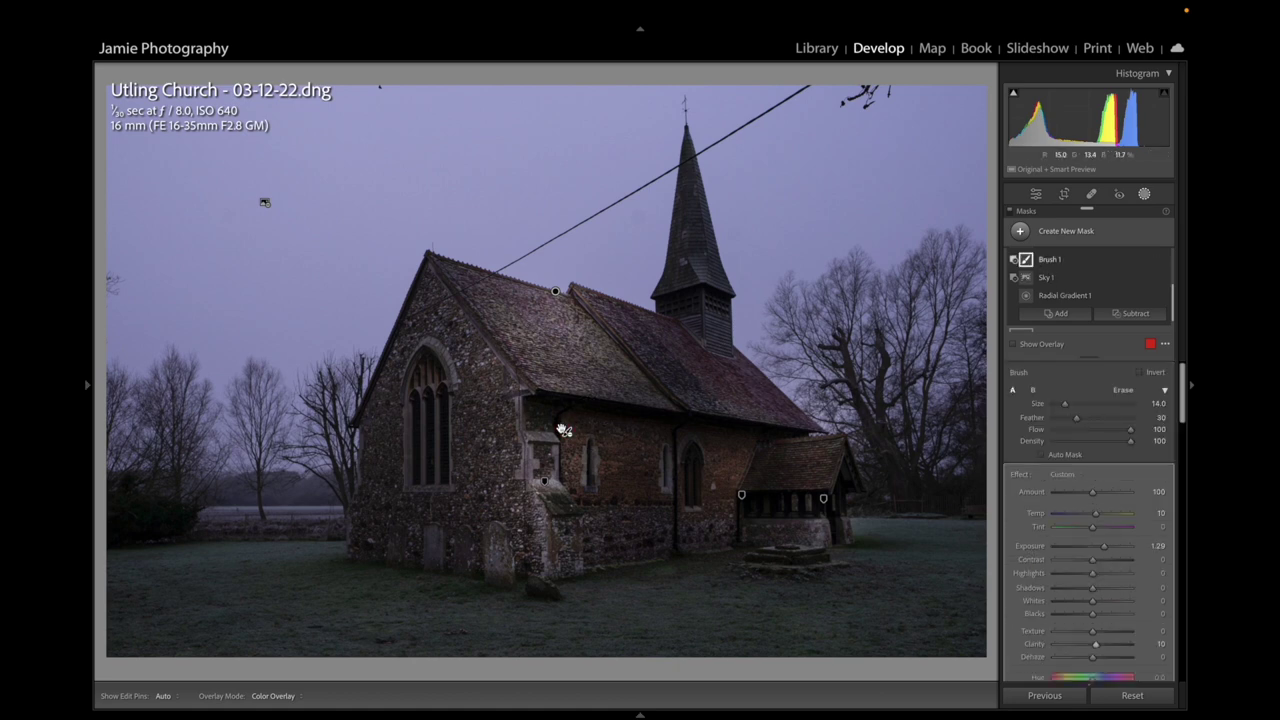
key("h")
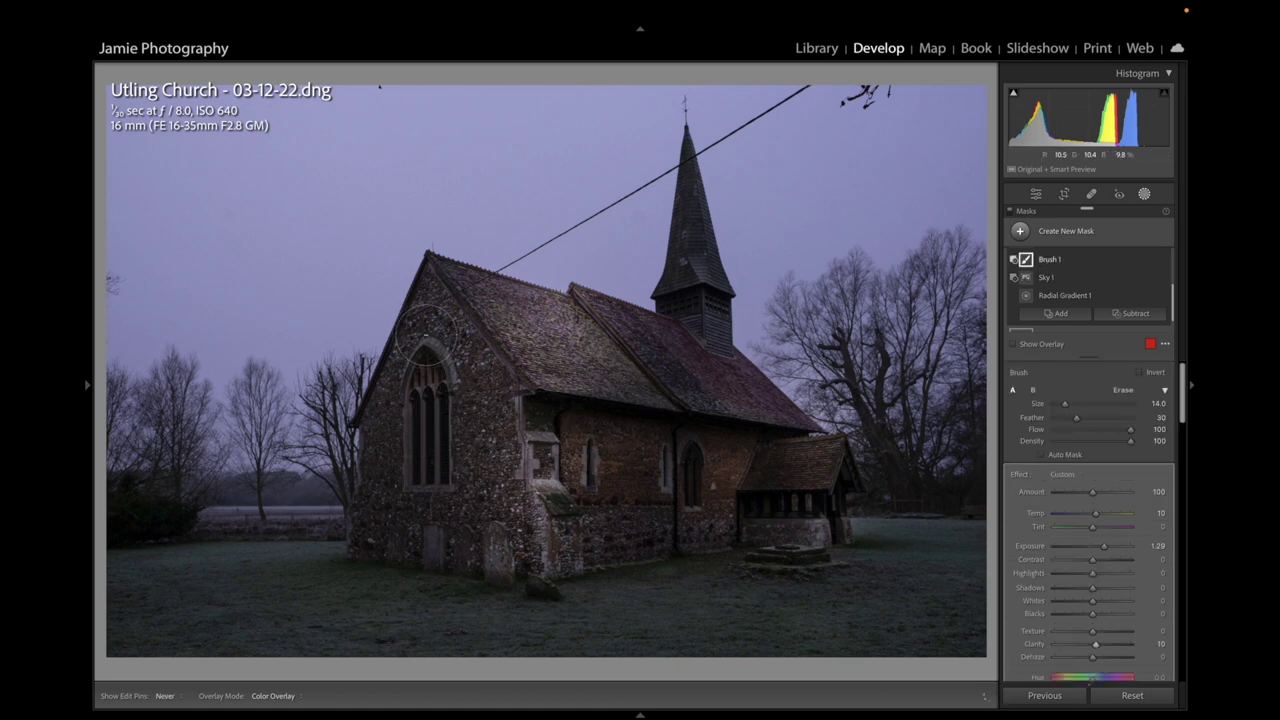
key("h")
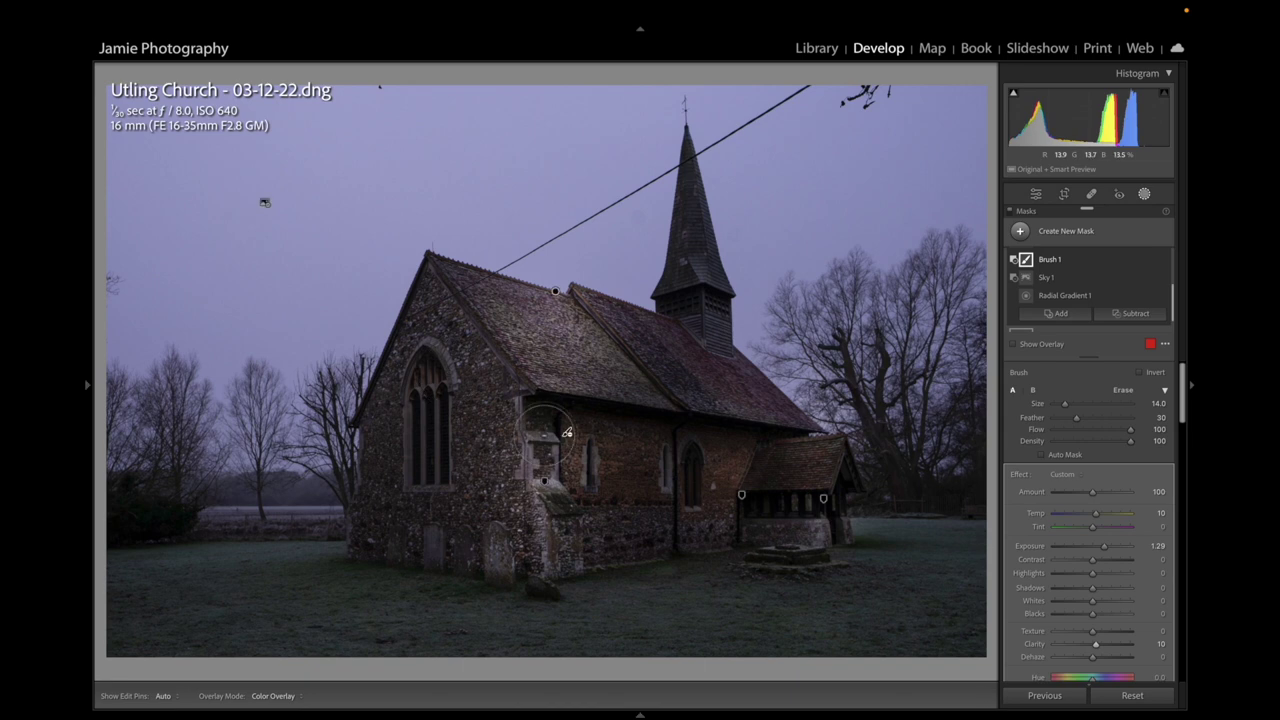
left_click(556, 293)
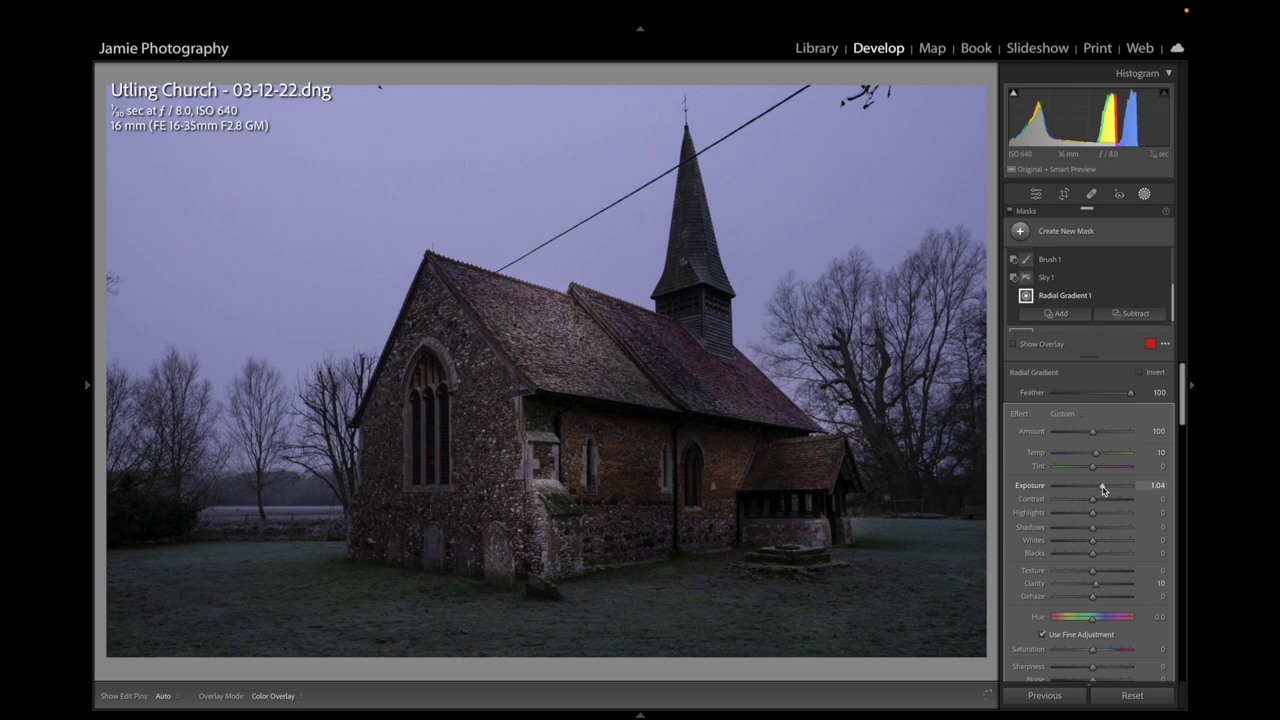
left_click_drag(1101, 488, 1099, 488)
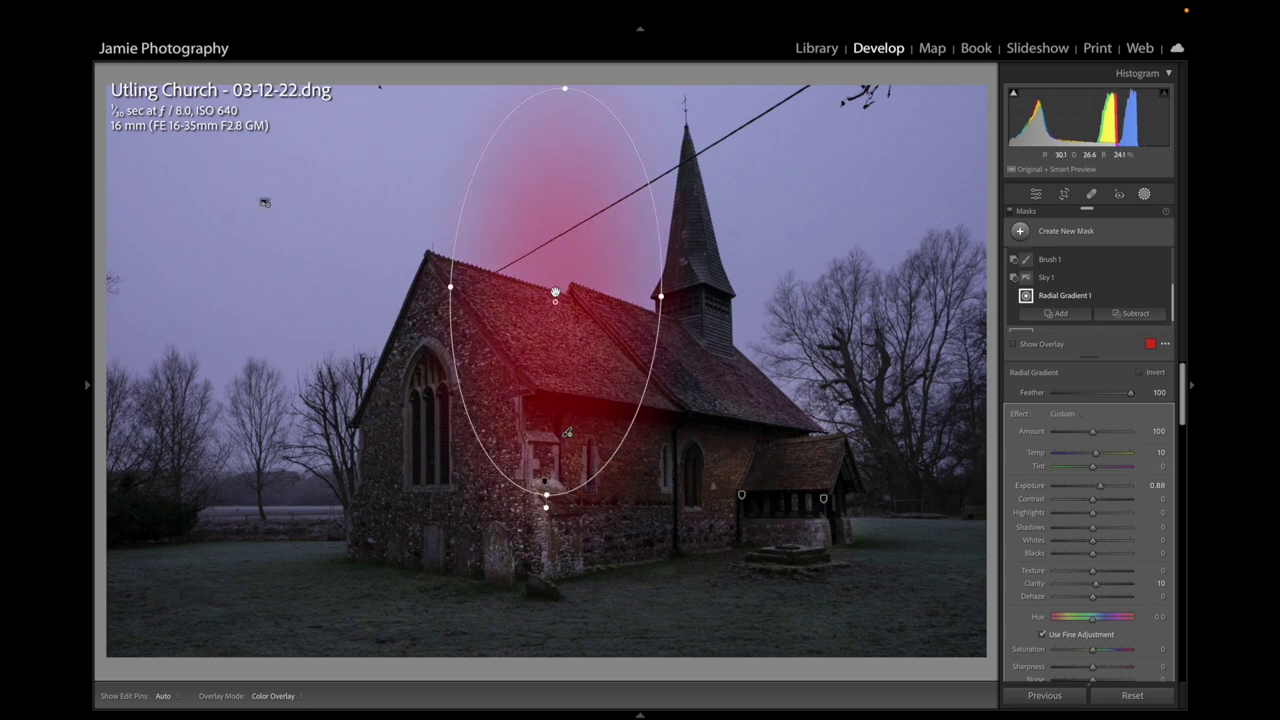
Duplicate the roof mask, move the copy onto the spire, and narrow and tilt its ellipse to follow the tower
right_click(555, 292)
left_click(600, 386)
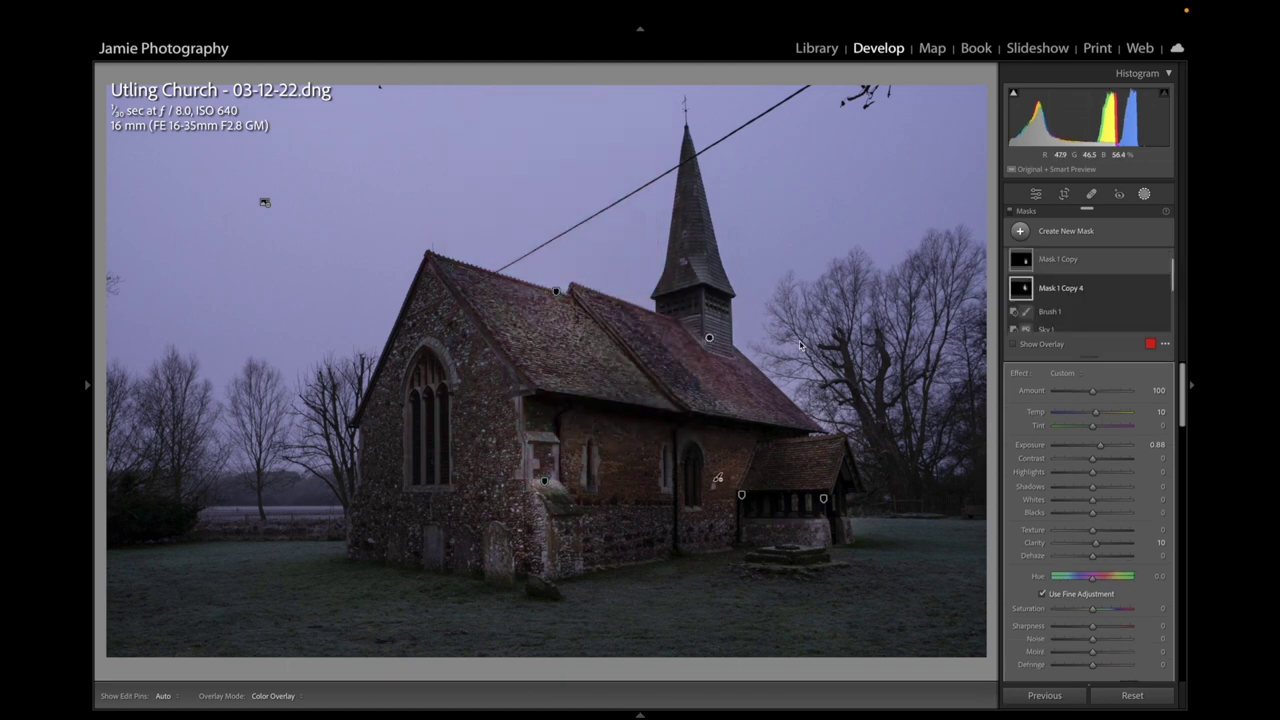
left_click(711, 340)
left_click_drag(814, 343, 767, 341)
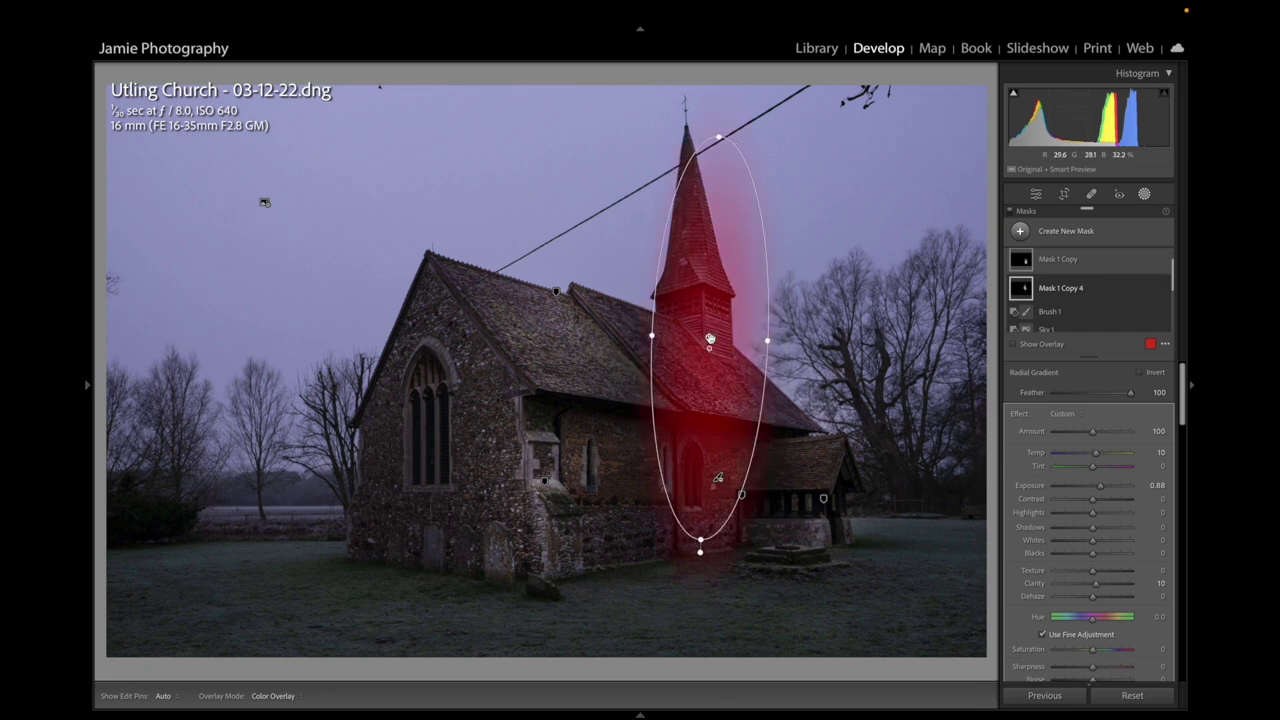
left_click_drag(718, 133, 694, 138)
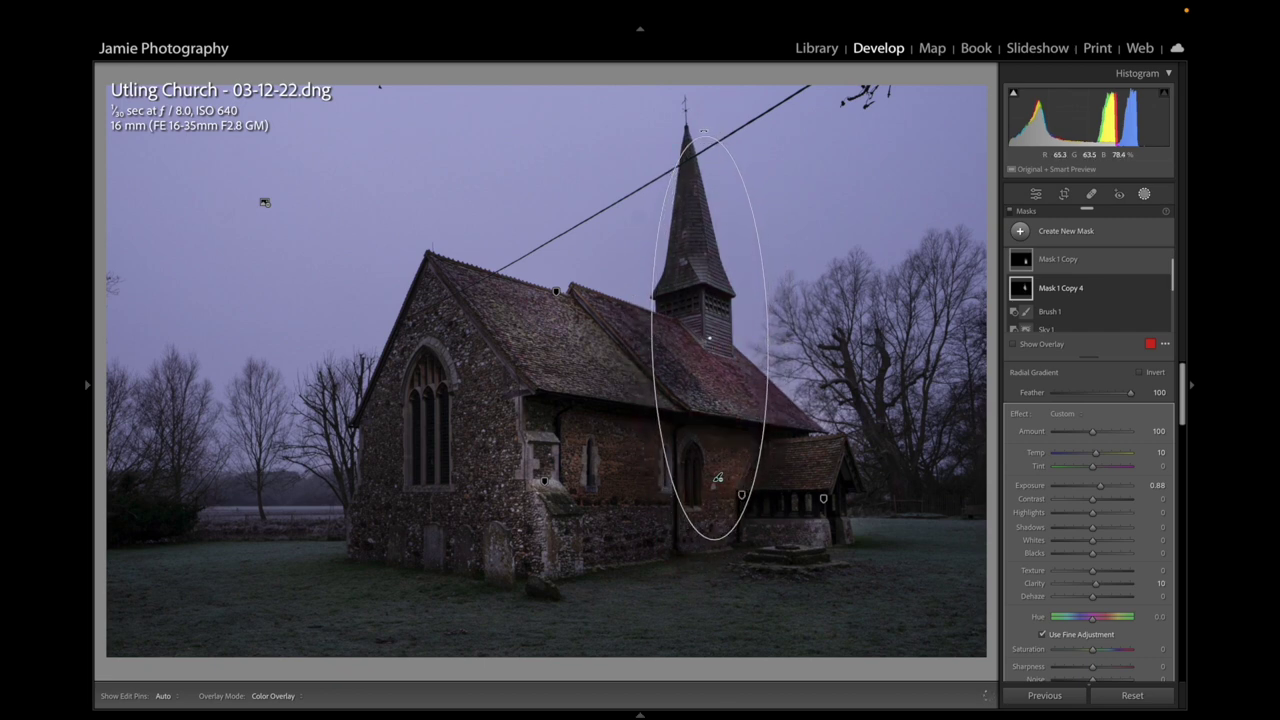
left_click_drag(709, 338, 695, 311)
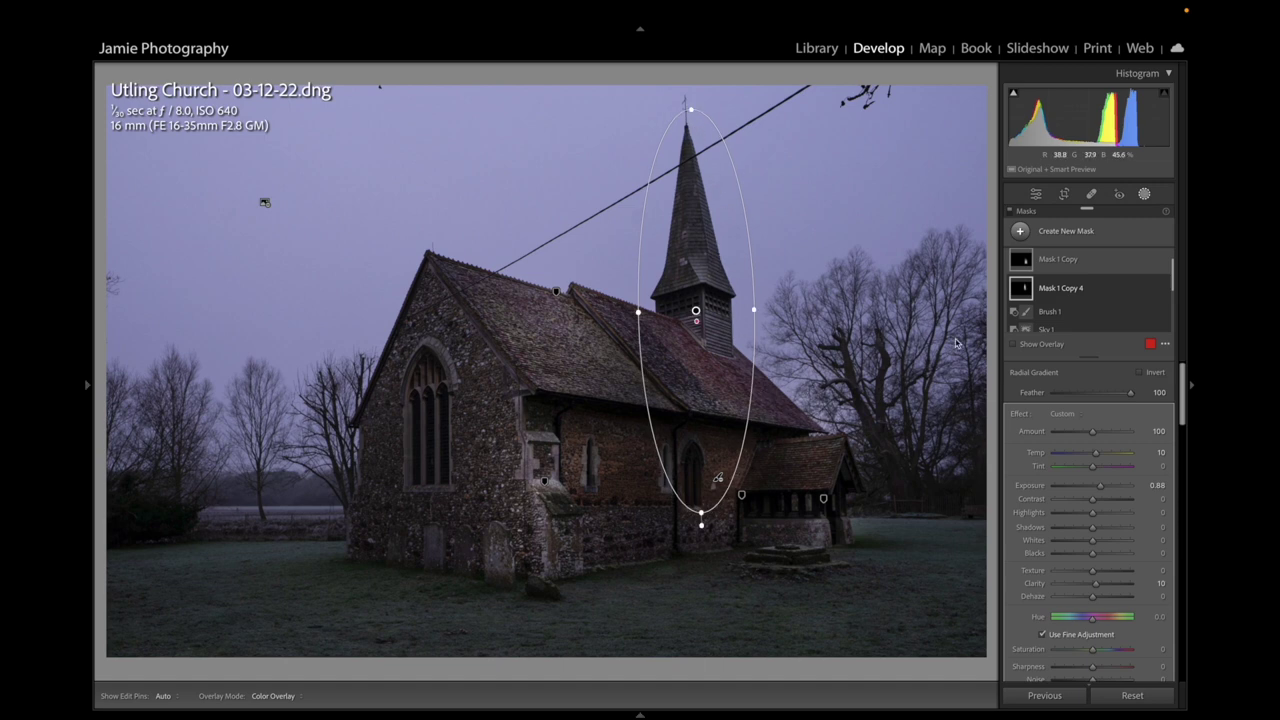
Reselect the spire mask's subtracting brush and touch up the wall area beneath the roof
mouse_move(1021, 288)
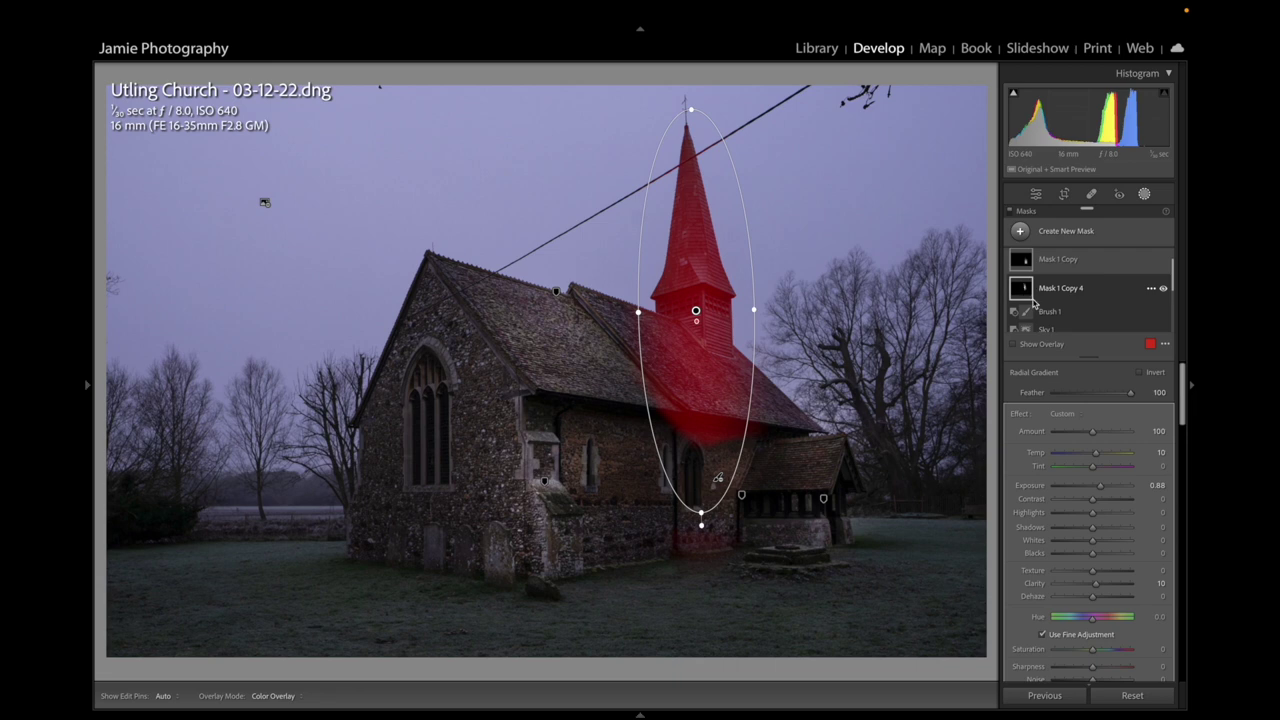
left_click(1040, 311)
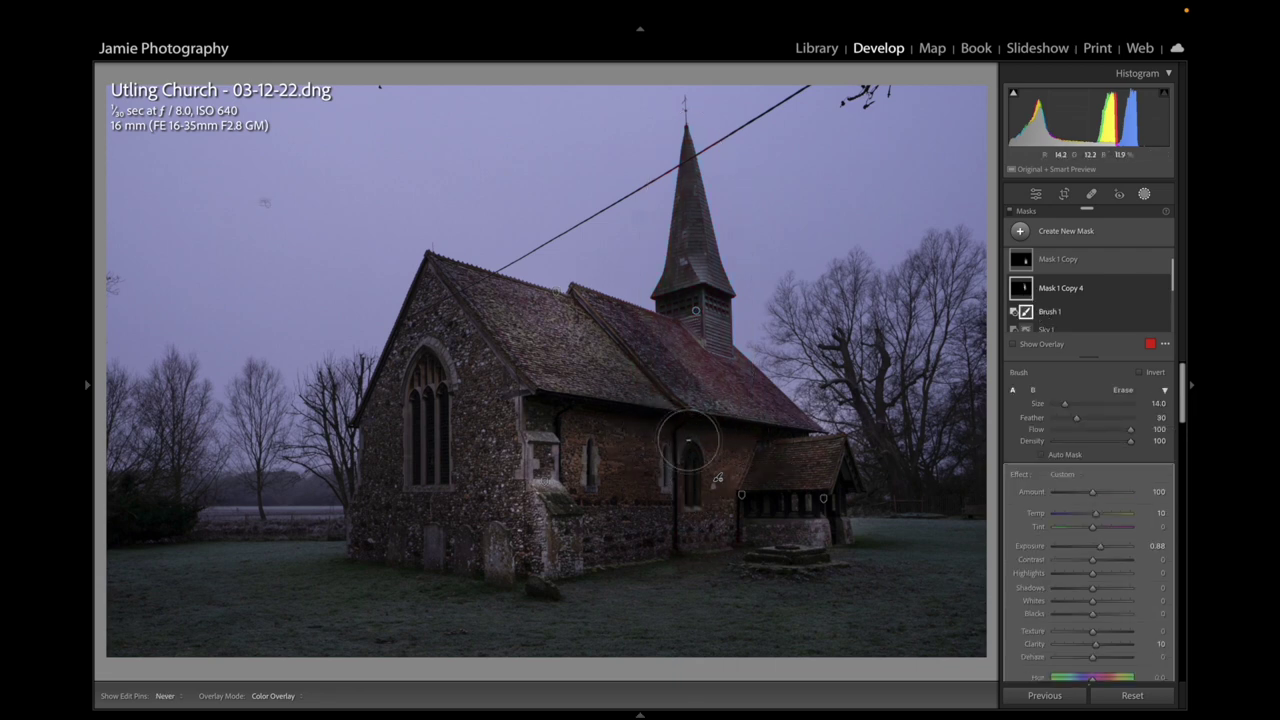
key("h")
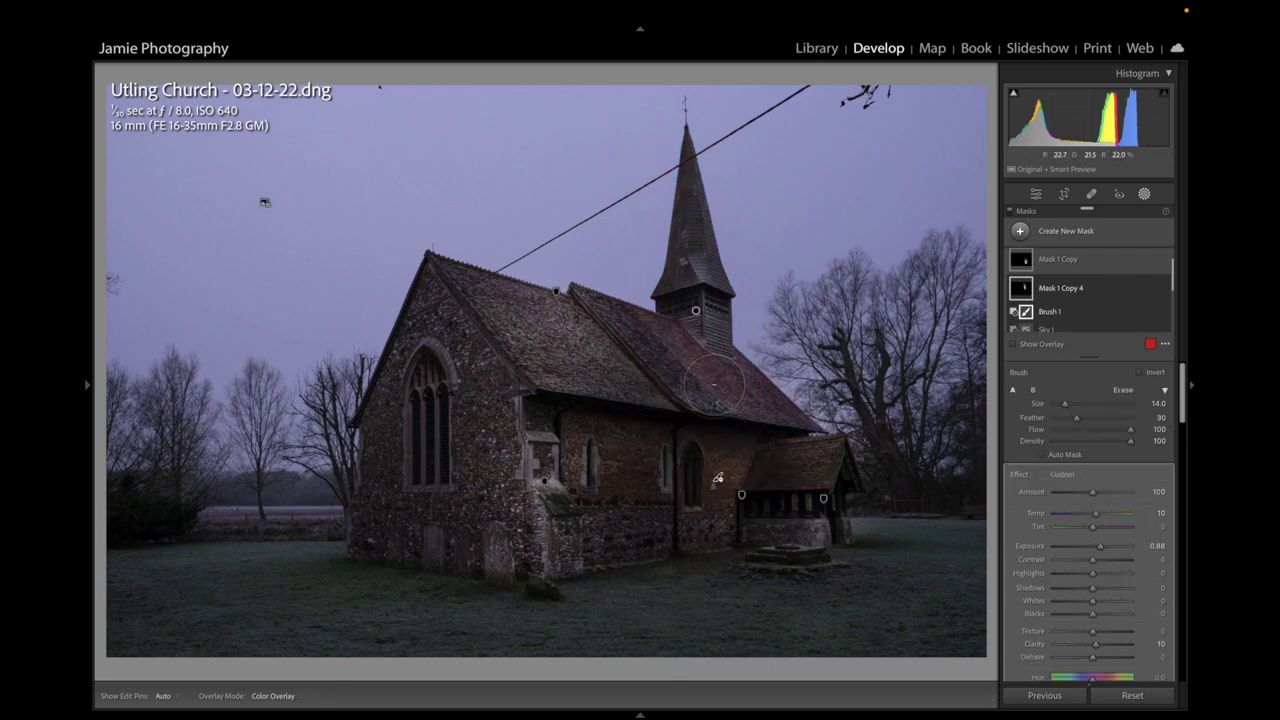
left_click(695, 311)
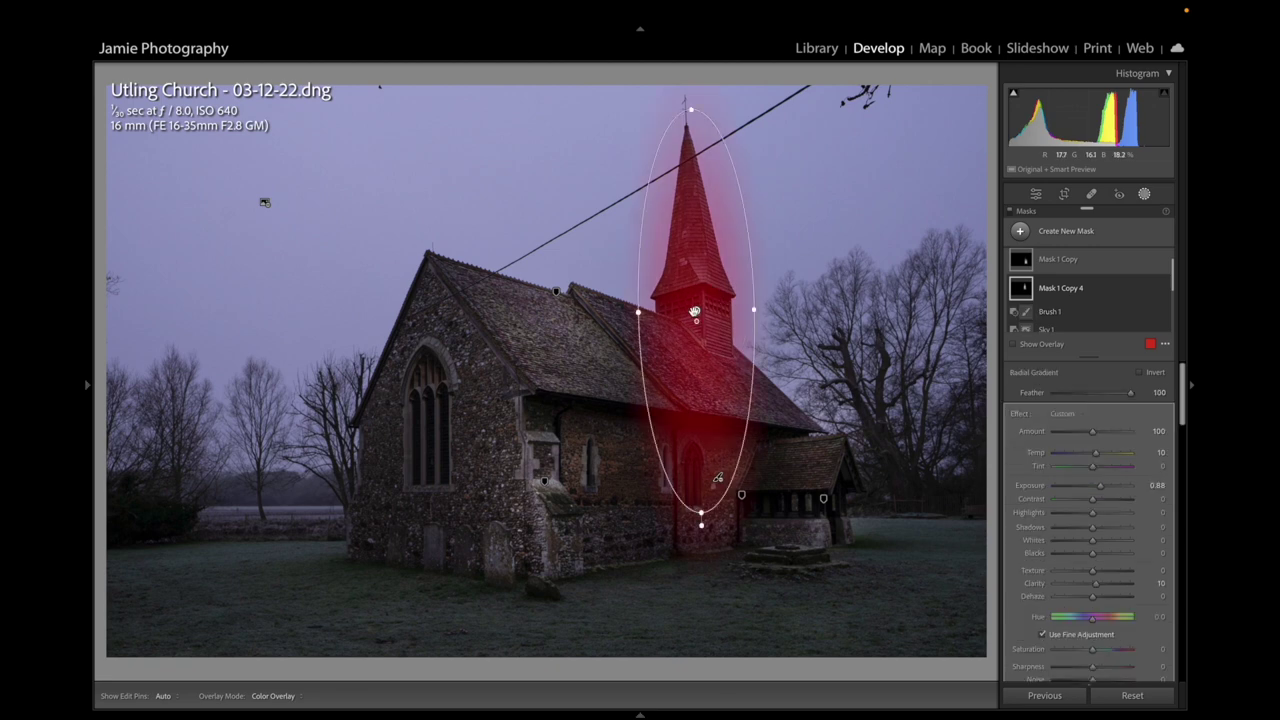
Select the roof ridge mask and narrow its ellipse around the nearer section of roof
left_click(555, 293)
left_click(555, 291)
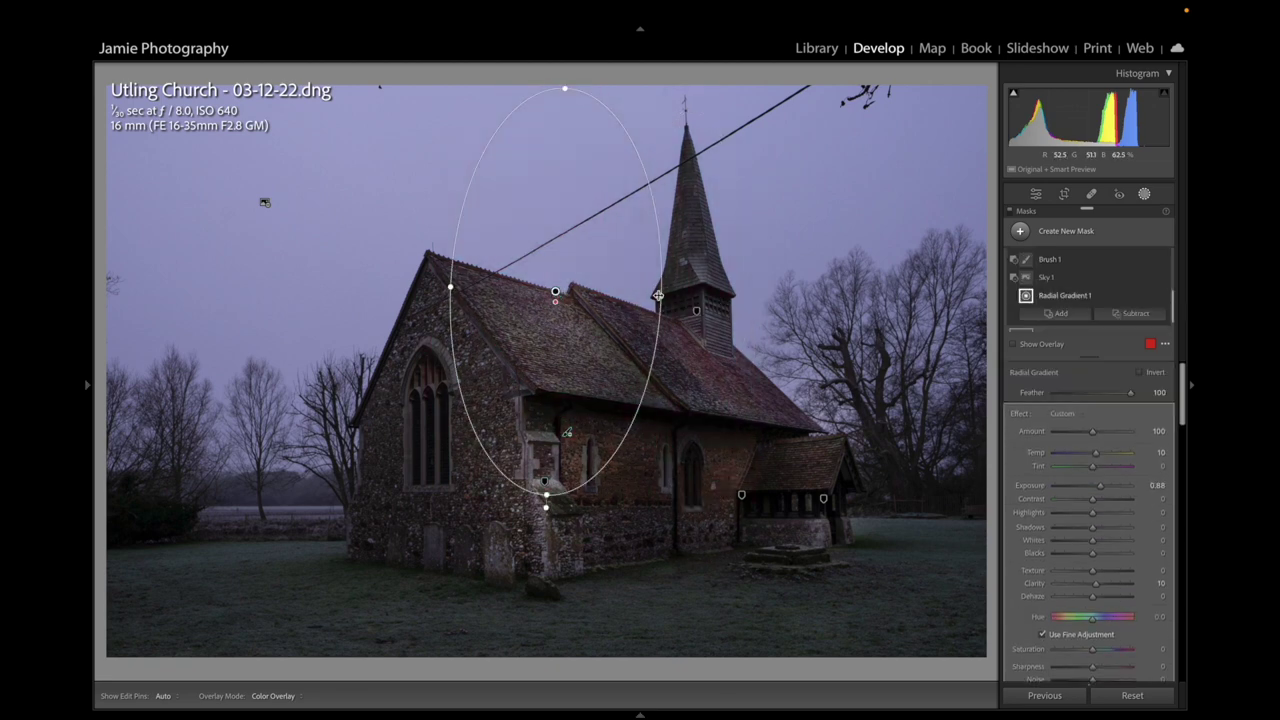
left_click_drag(654, 295, 634, 295)
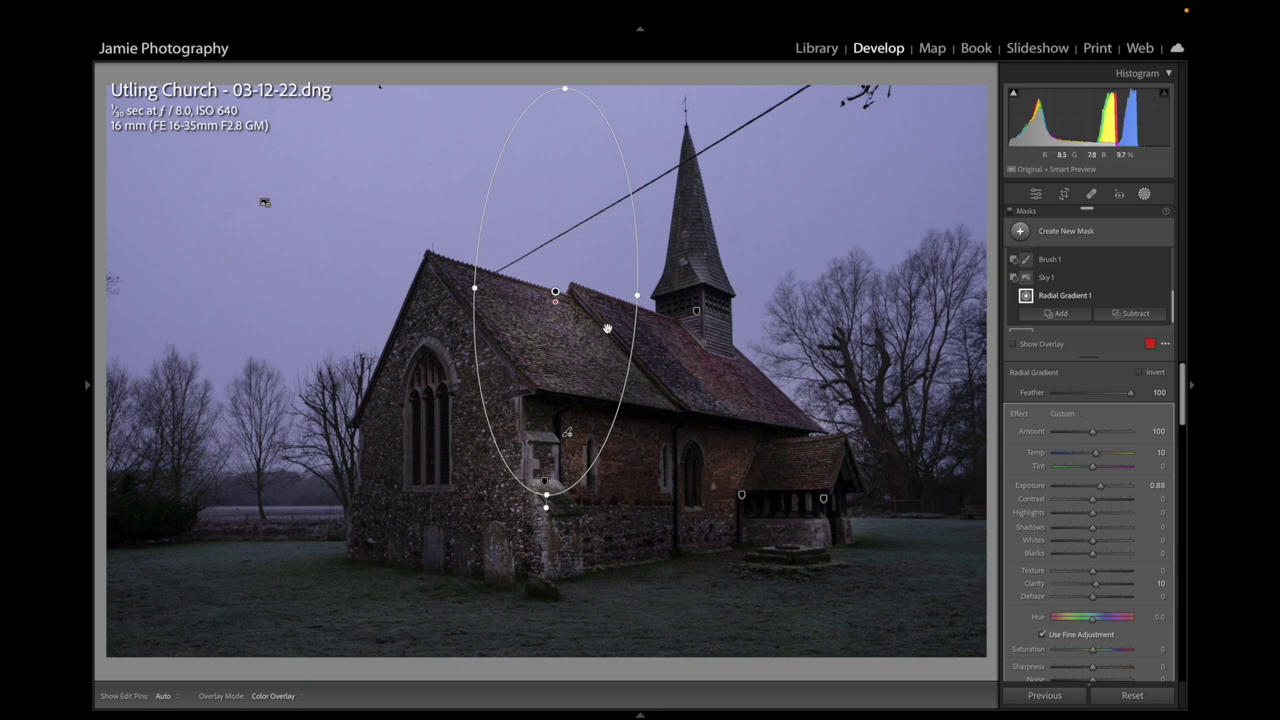
left_click_drag(475, 290, 471, 289)
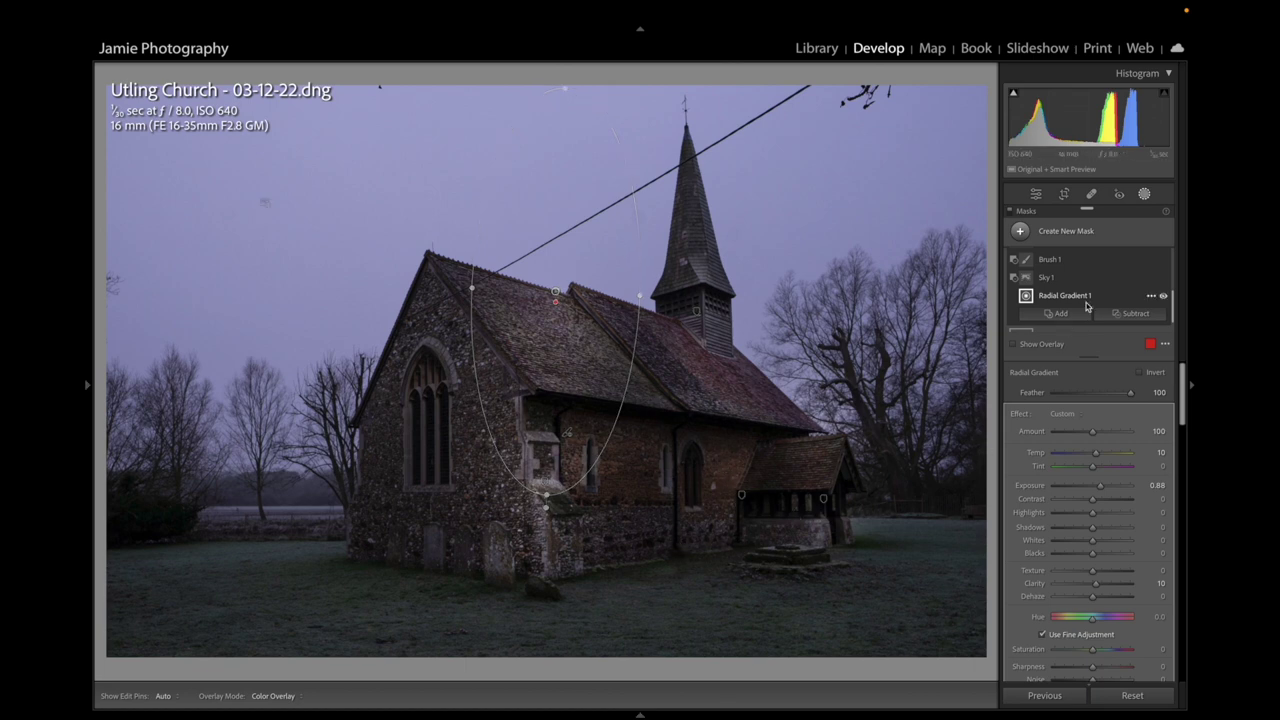
Add a flat radial gradient mask along the base of the long side wall, tilted to follow the ground line
scroll(1028, 300, "down", 1)
left_click(1066, 230)
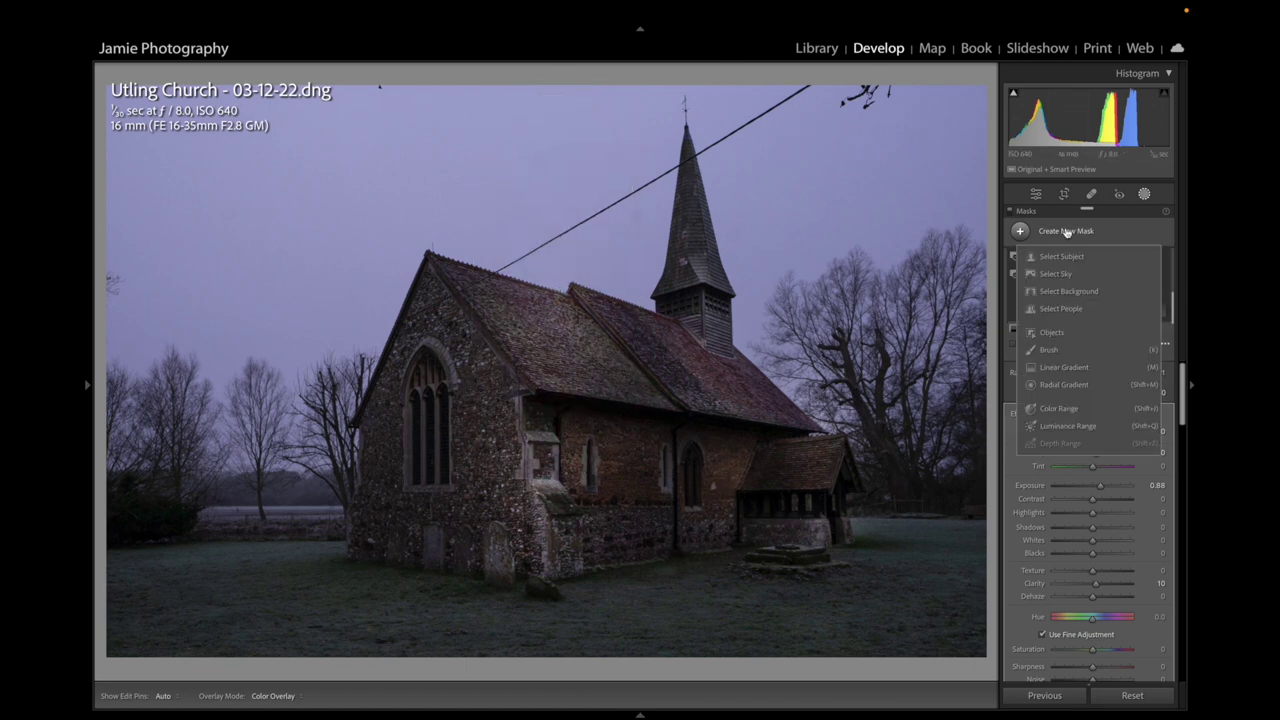
left_click(1068, 385)
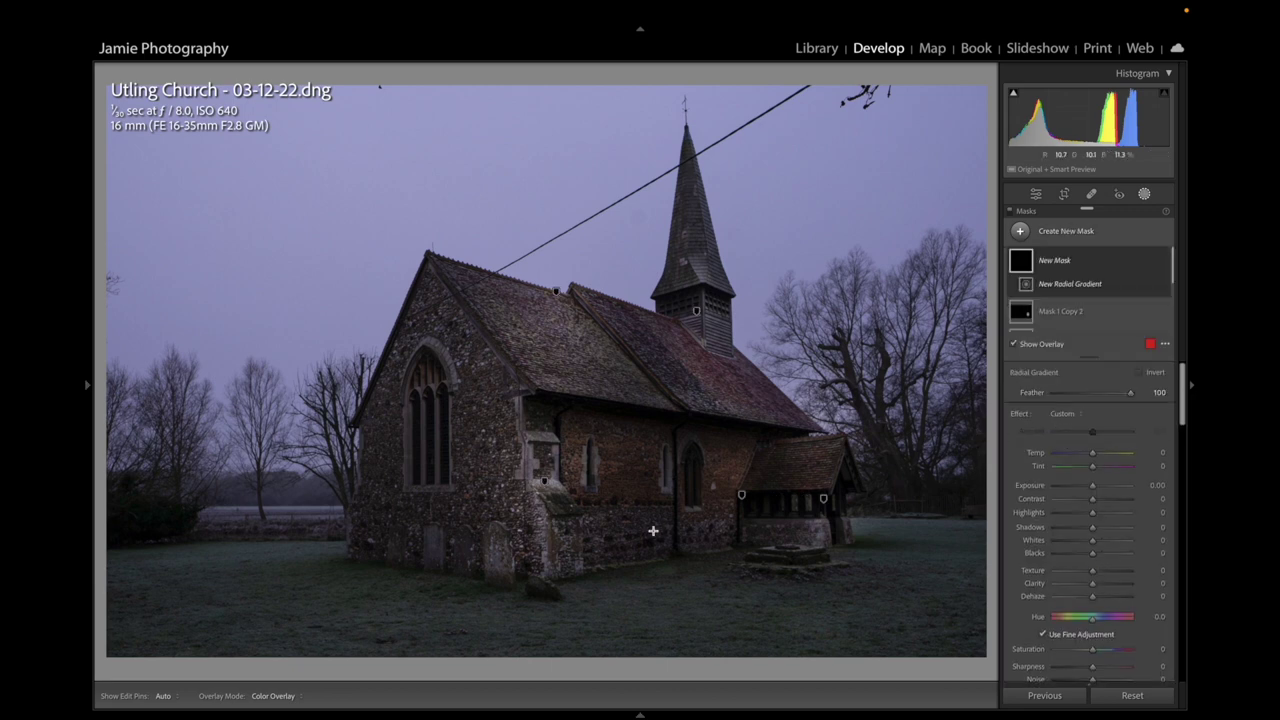
left_click_drag(656, 532, 820, 567)
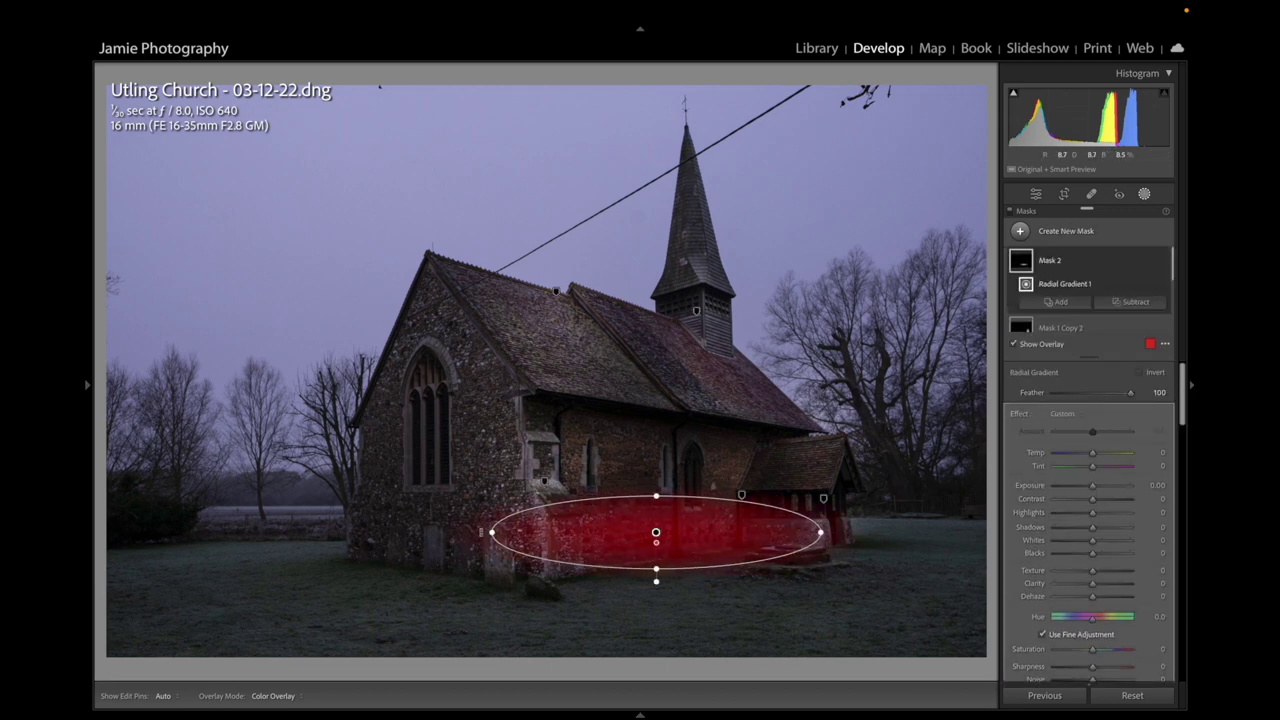
left_click_drag(481, 532, 483, 558)
left_click_drag(652, 538, 665, 556)
Set the wall-base mask's Exposure to 1.48, Temp to 17 and Clarity to 18
left_click_drag(1092, 485, 1102, 490)
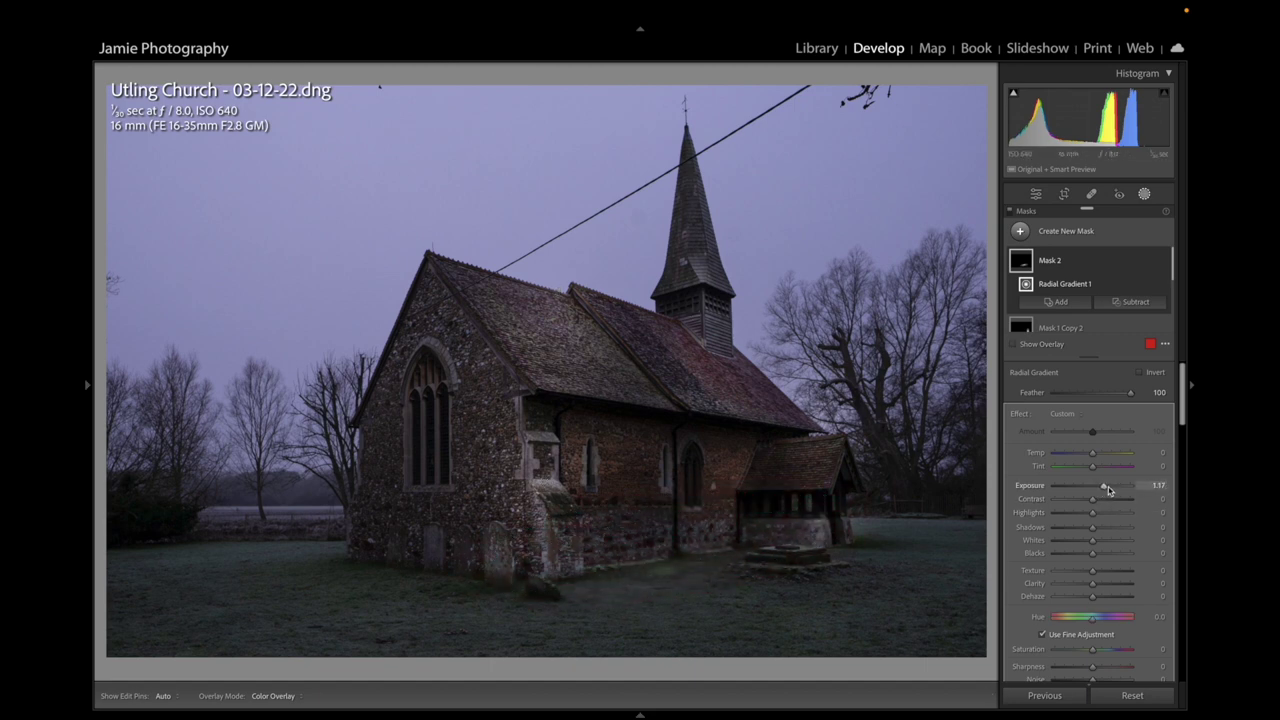
left_click_drag(1116, 491, 1098, 457)
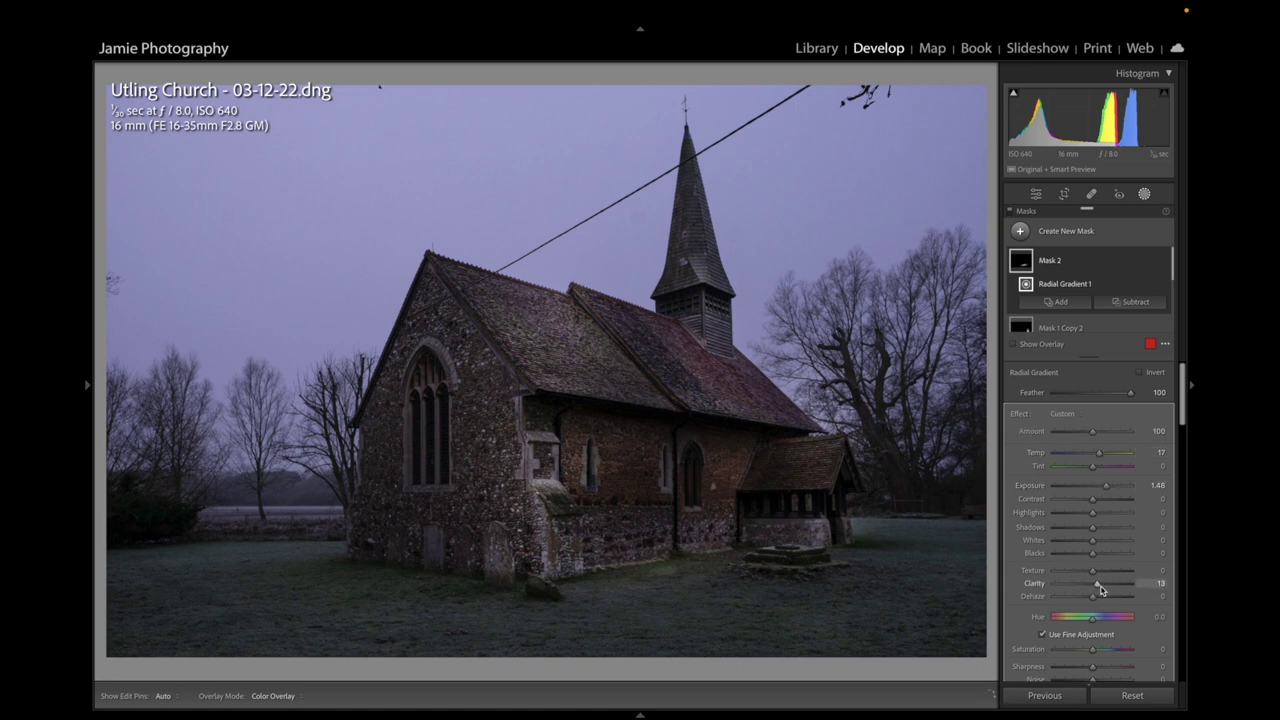
left_click_drag(1103, 590, 1105, 590)
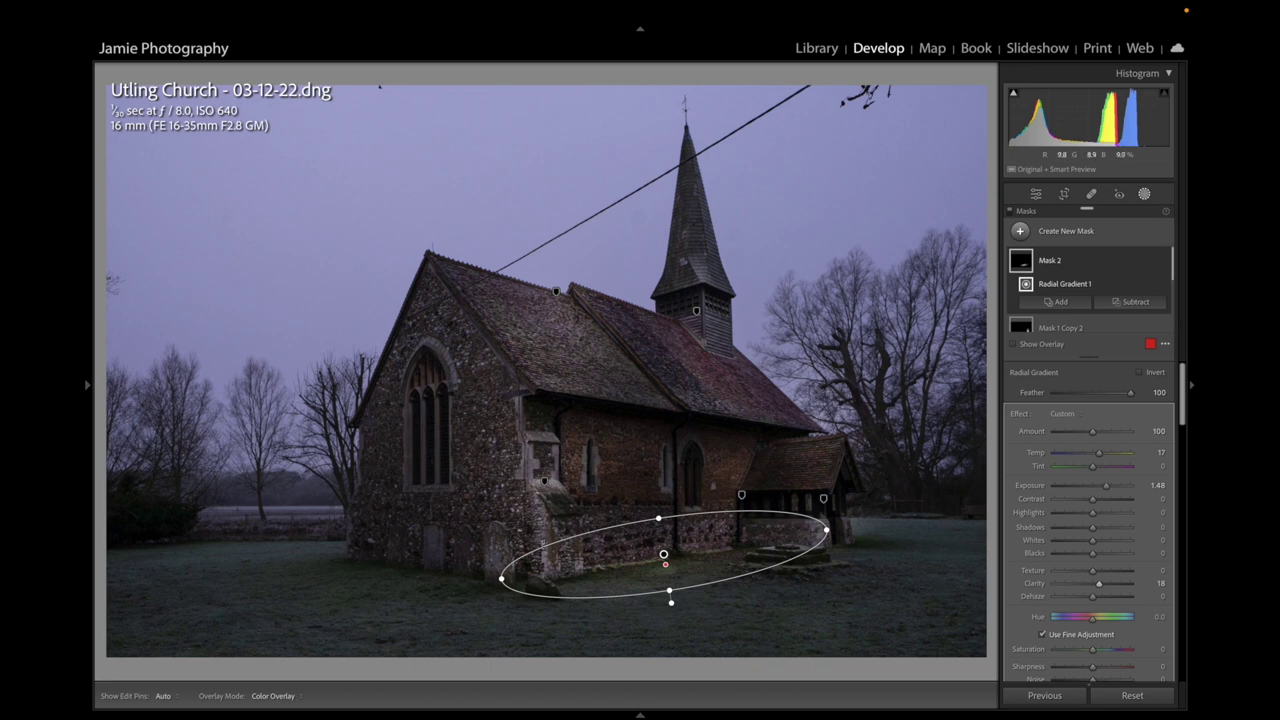
Duplicate the wall-base mask and move the copy to the far lower corner of the gable wall
right_click(663, 554)
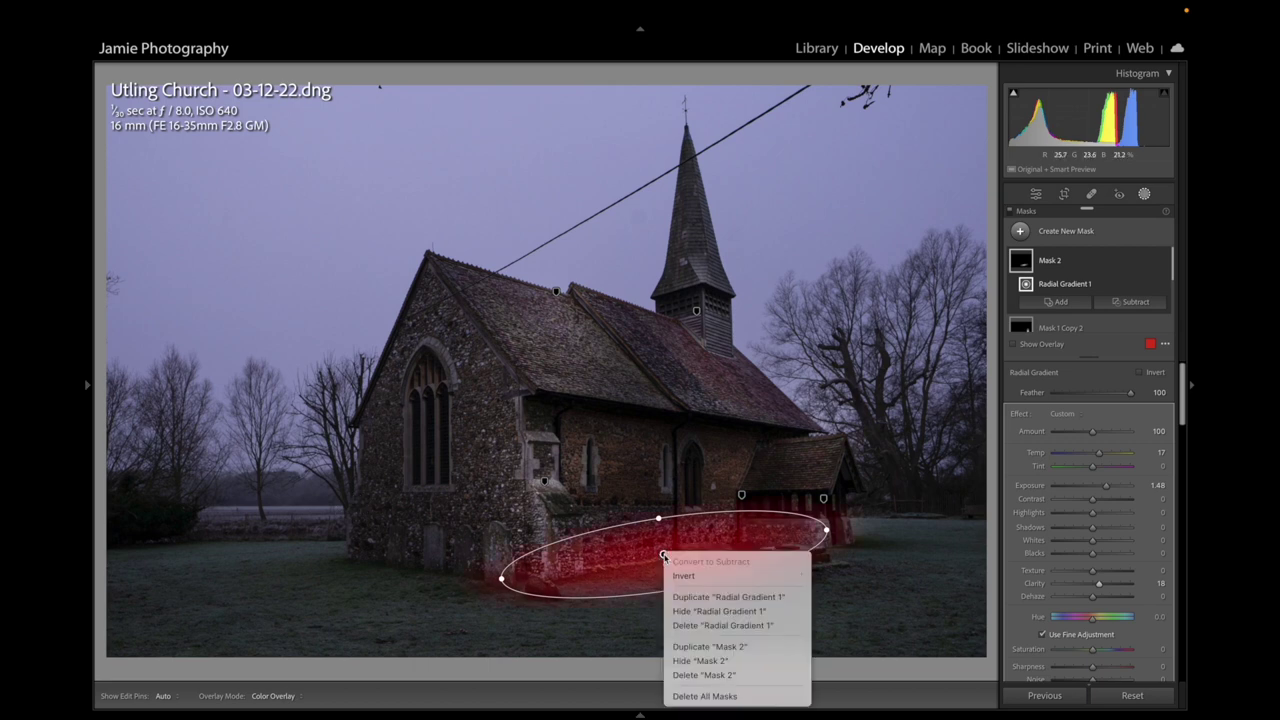
left_click(697, 648)
left_click_drag(663, 554, 373, 519)
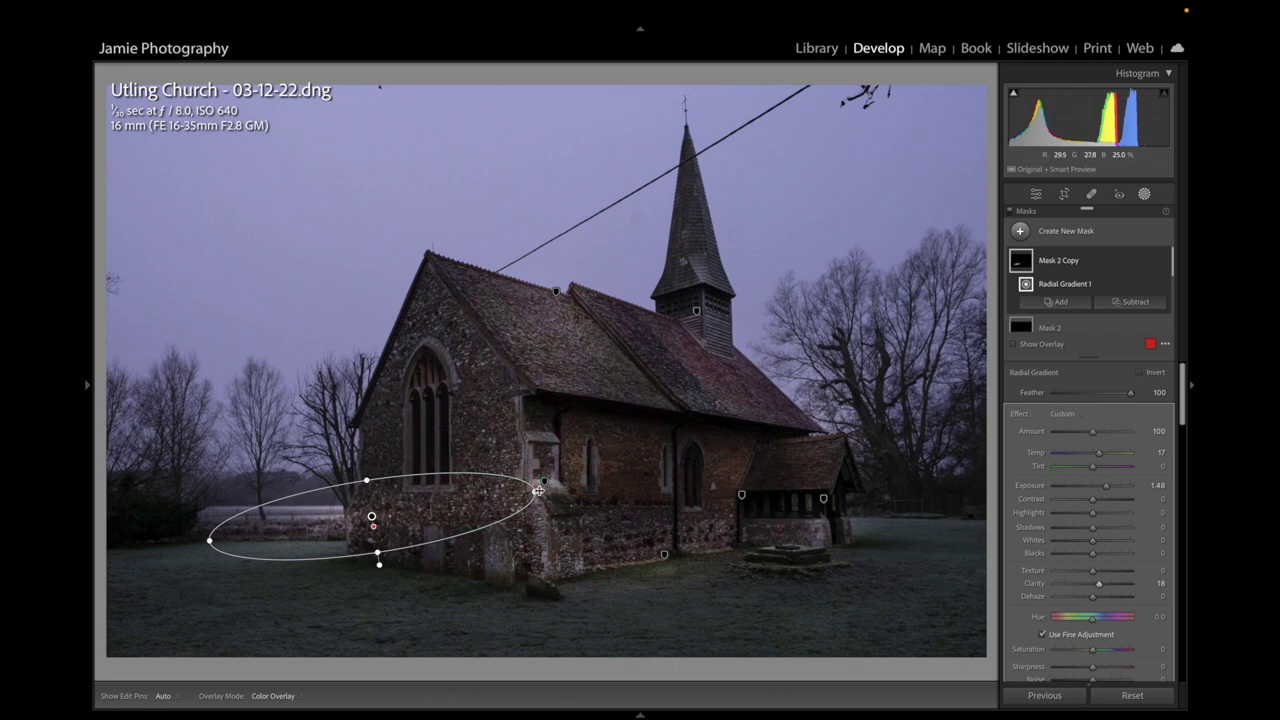
Rotate the gable corner mask's ellipse upright, widen it across the wall and stretch it slightly taller
left_click_drag(535, 491, 376, 355)
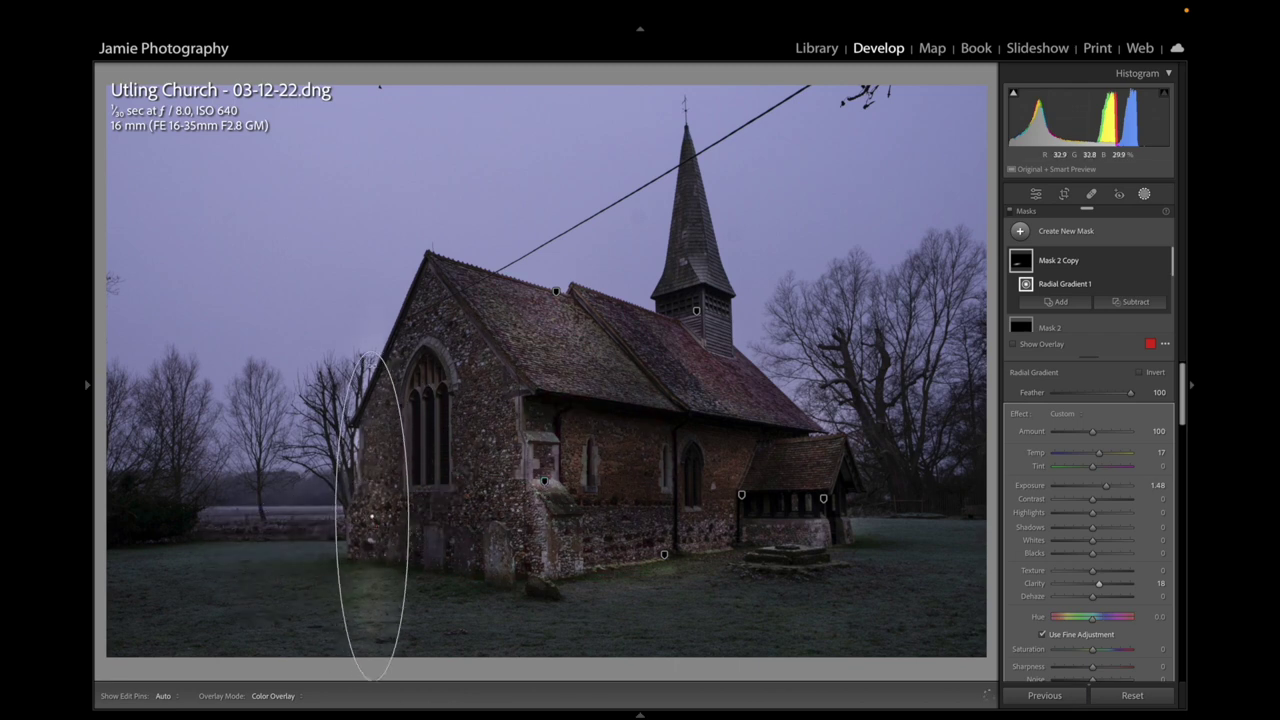
left_click_drag(410, 520, 448, 518)
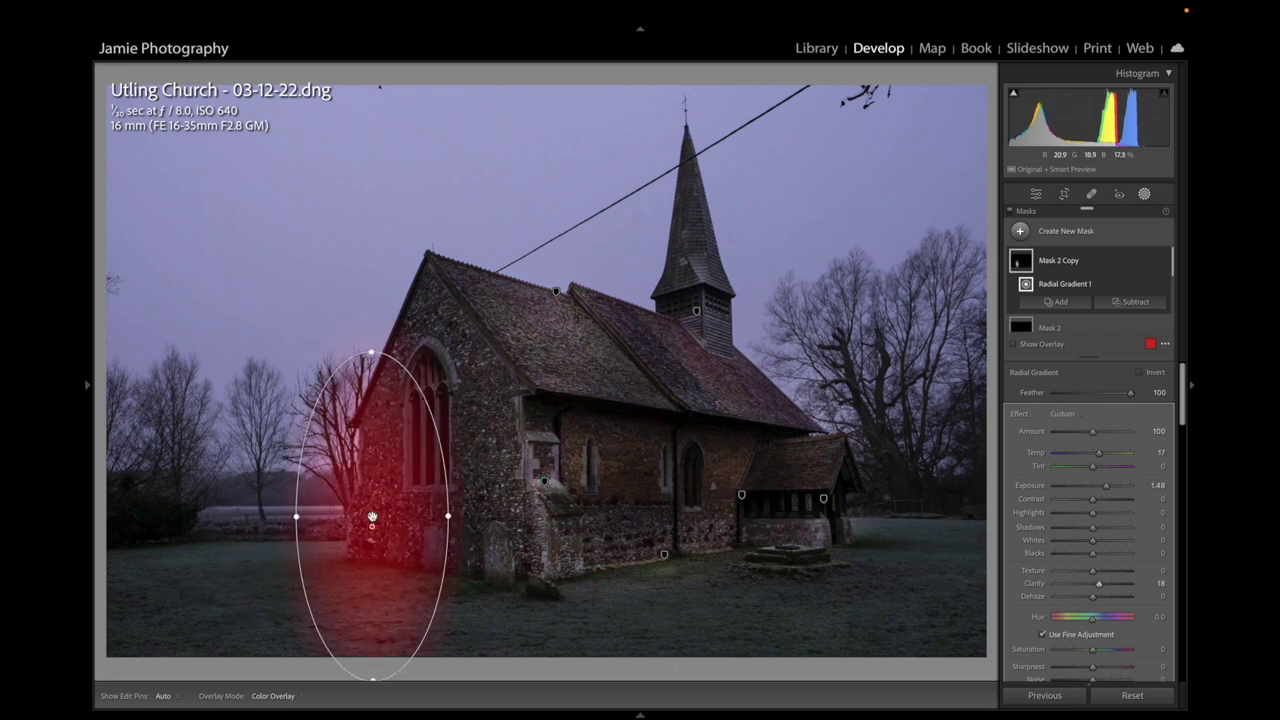
left_click_drag(371, 517, 472, 514)
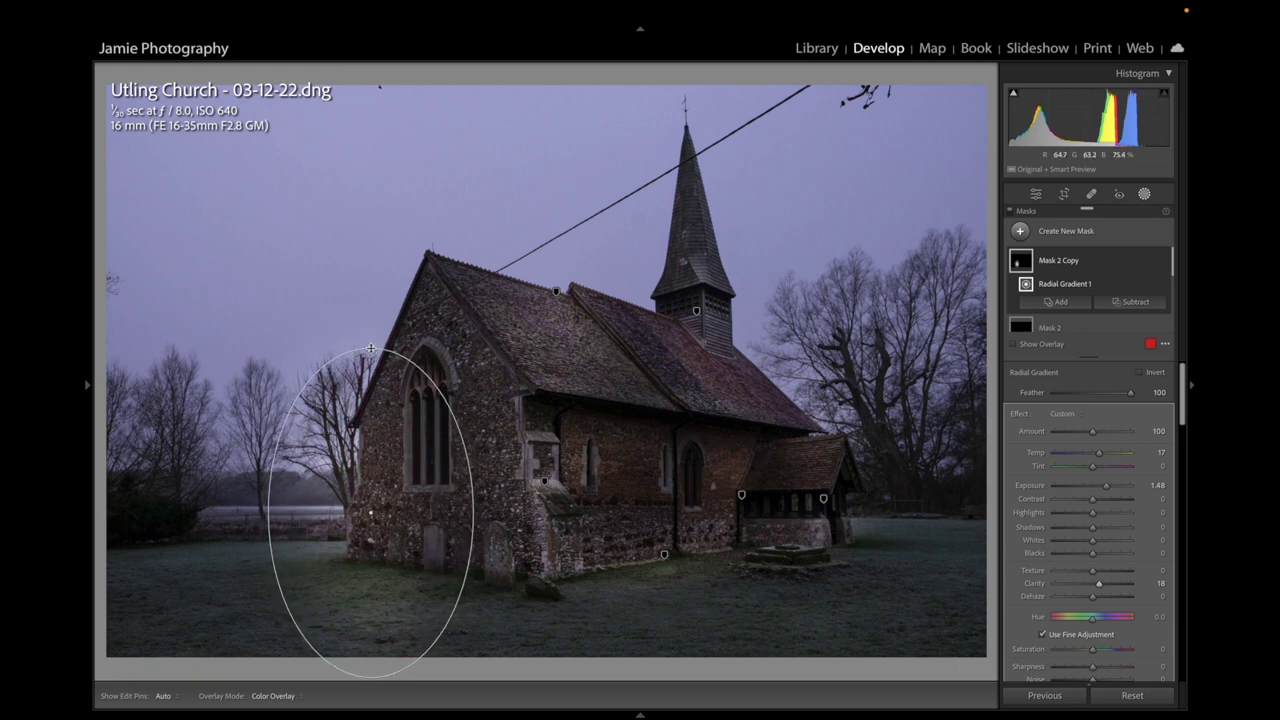
left_click_drag(370, 349, 370, 344)
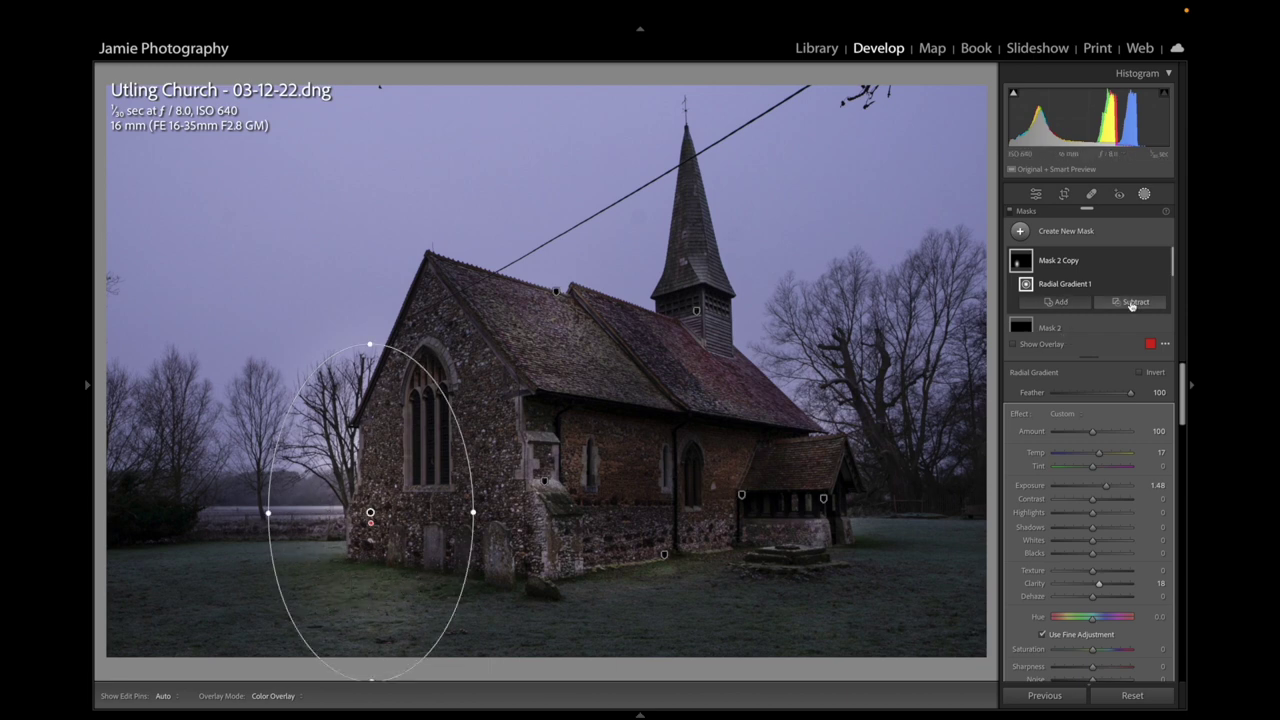
Subtract the sky from the gable corner mask, and paint out the grass with a subtracting brush at Feather 76 and Flow 52
left_click(1058, 301)
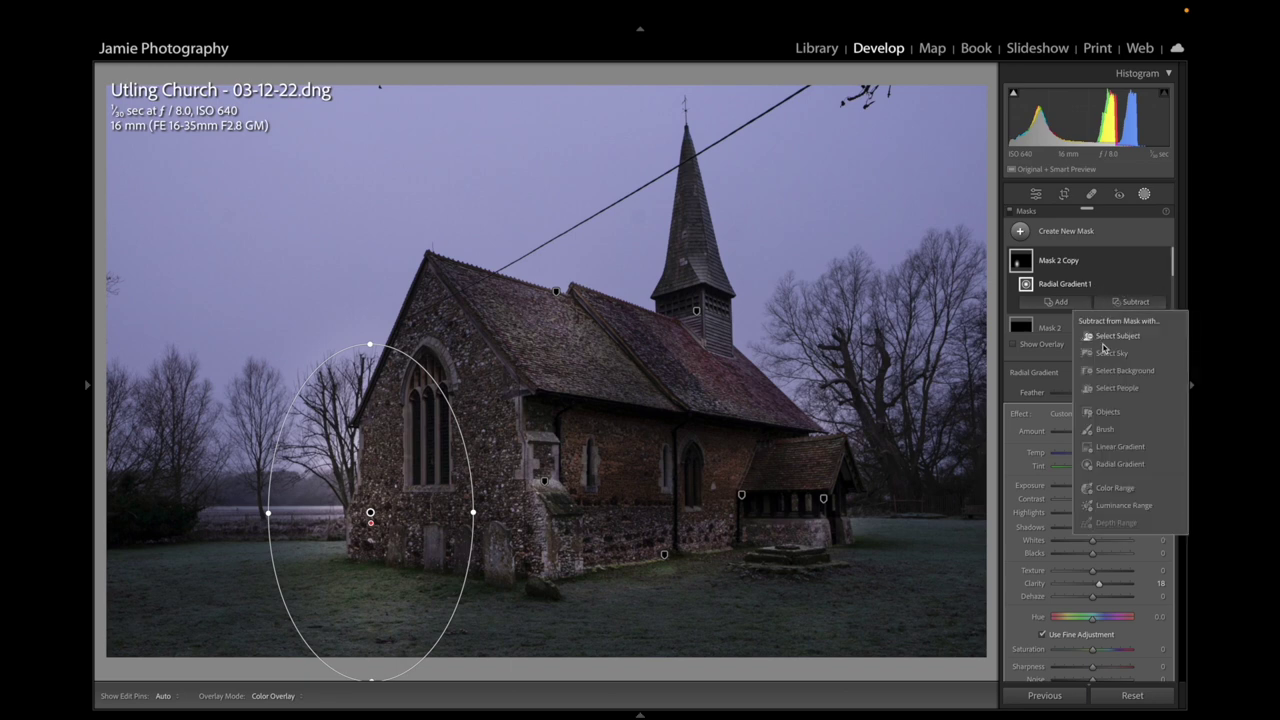
left_click(1120, 430)
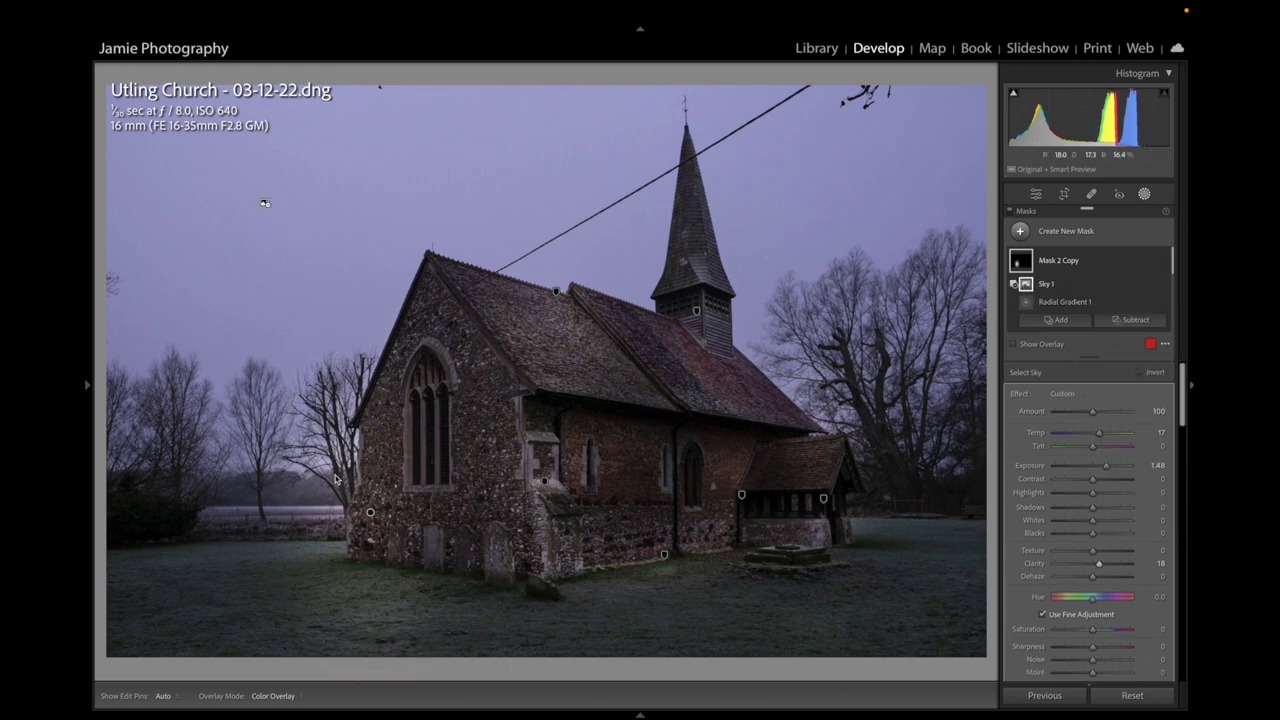
left_click(1110, 320)
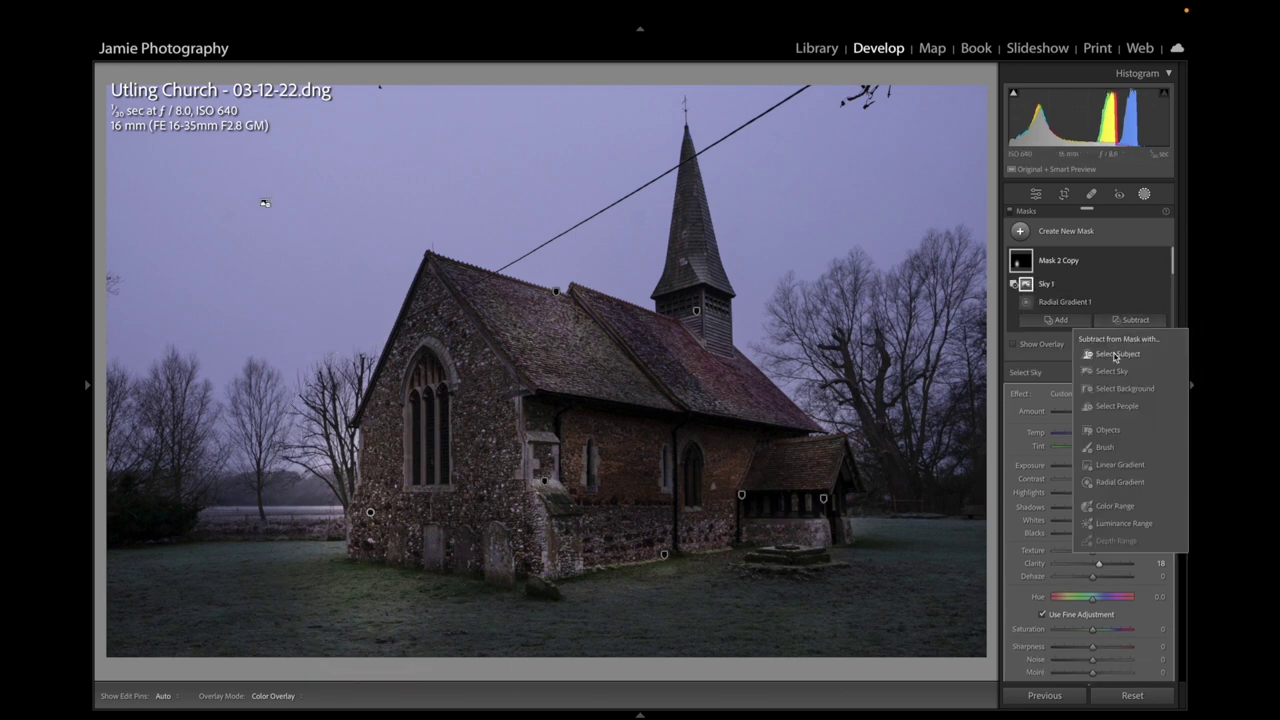
left_click(1103, 451)
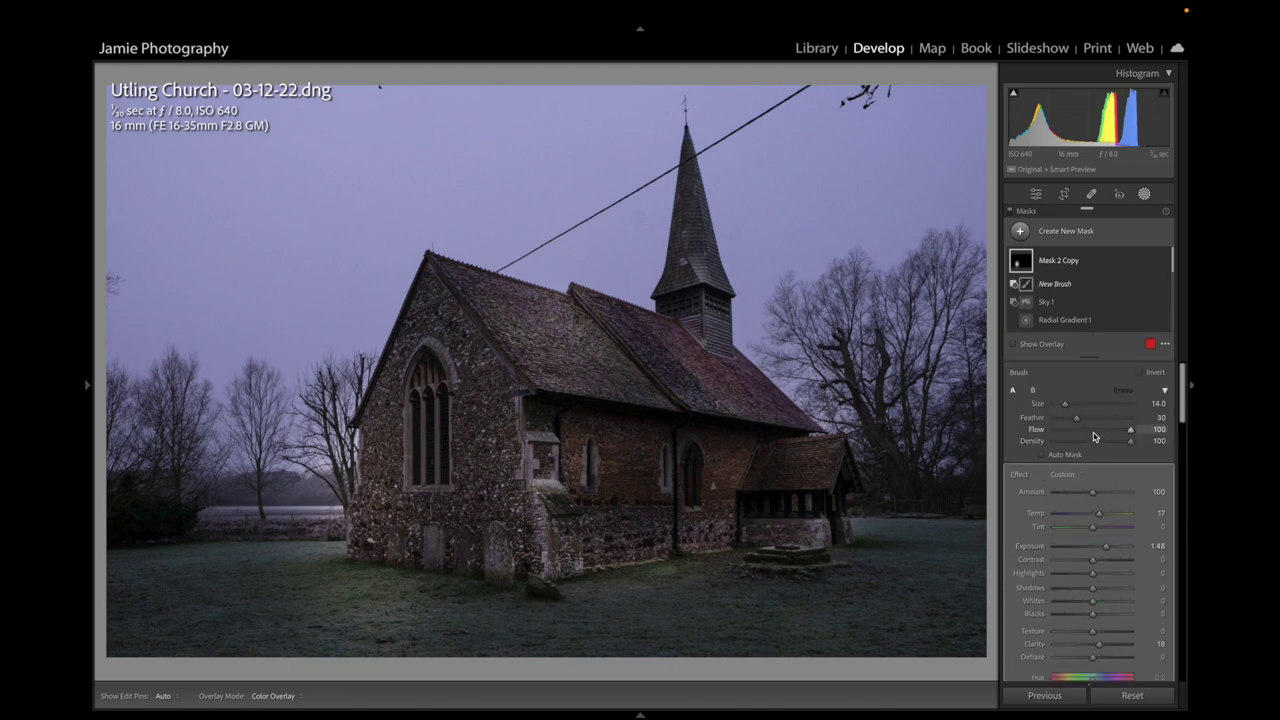
left_click(1115, 421)
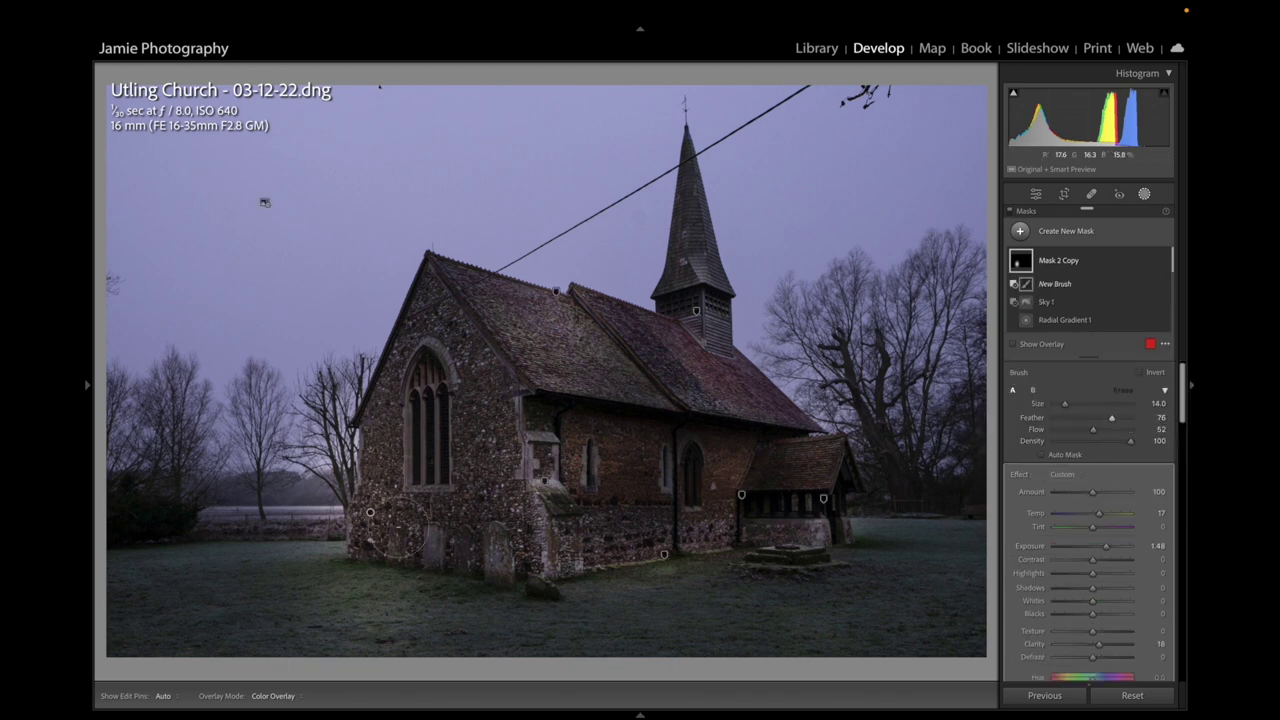
mouse_move(348, 590)
left_mouse_down()
mouse_move(424, 602)
mouse_move(352, 594)
mouse_move(377, 606)
mouse_move(326, 583)
left_mouse_up()
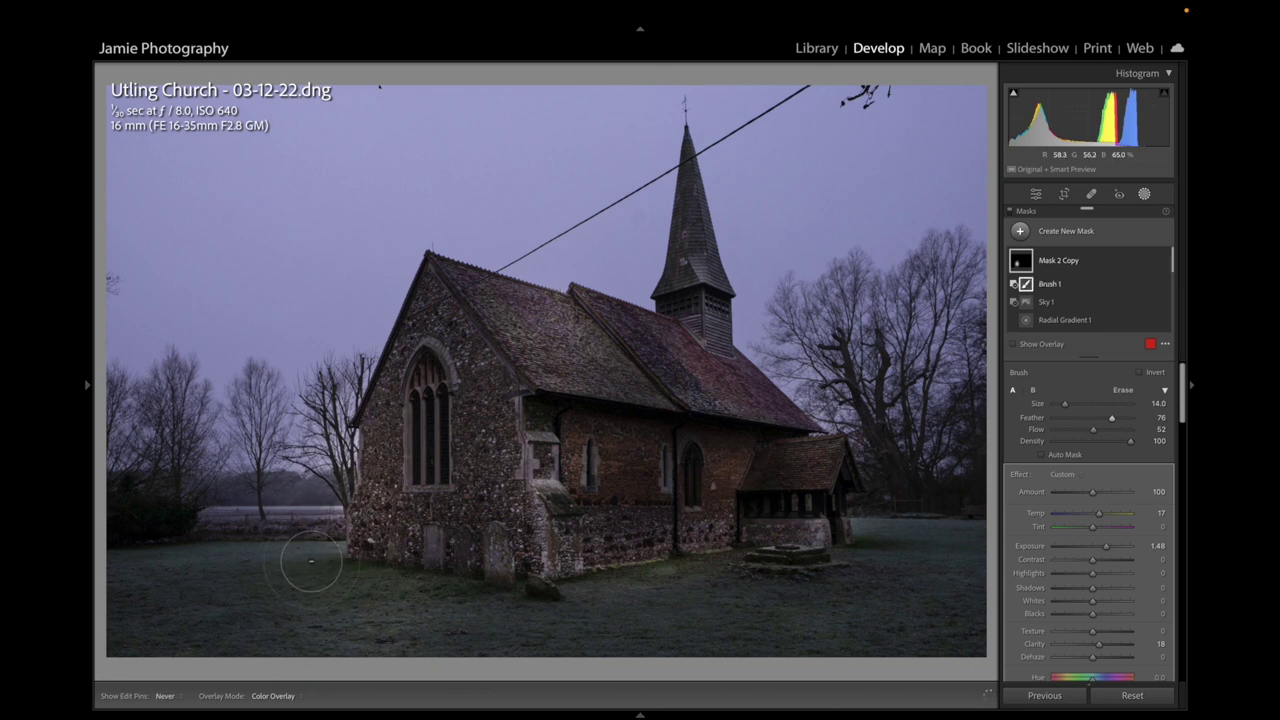
key("h")
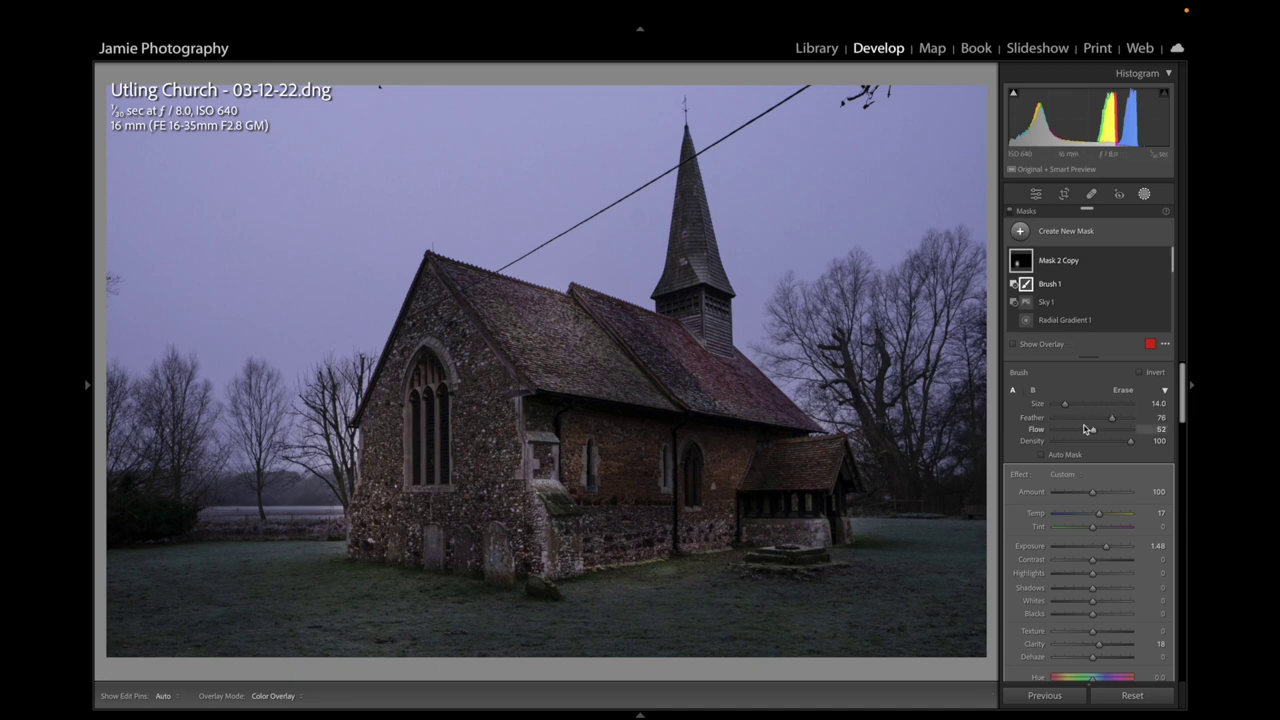
Set the subtracting brush to Feather 10 and Flow 98, and select the subtracting brush of the mask at the porch's far end
left_click_drag(1061, 420, 1132, 431)
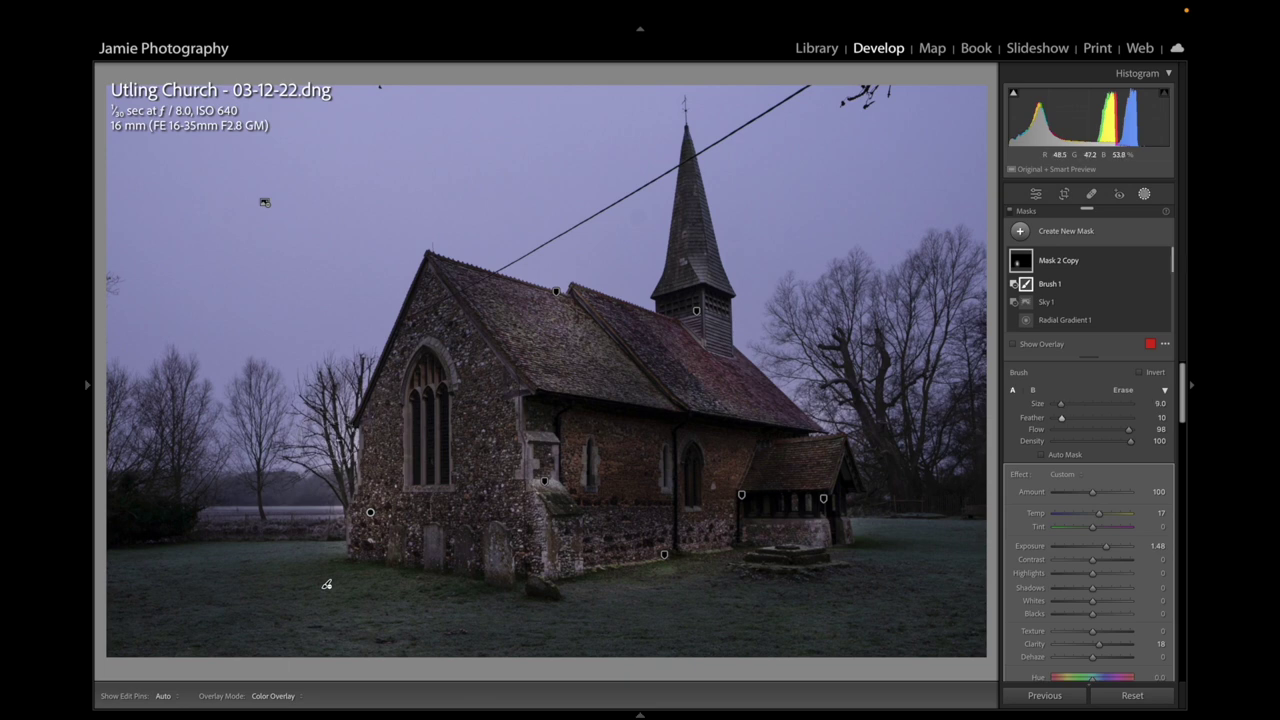
key("h")
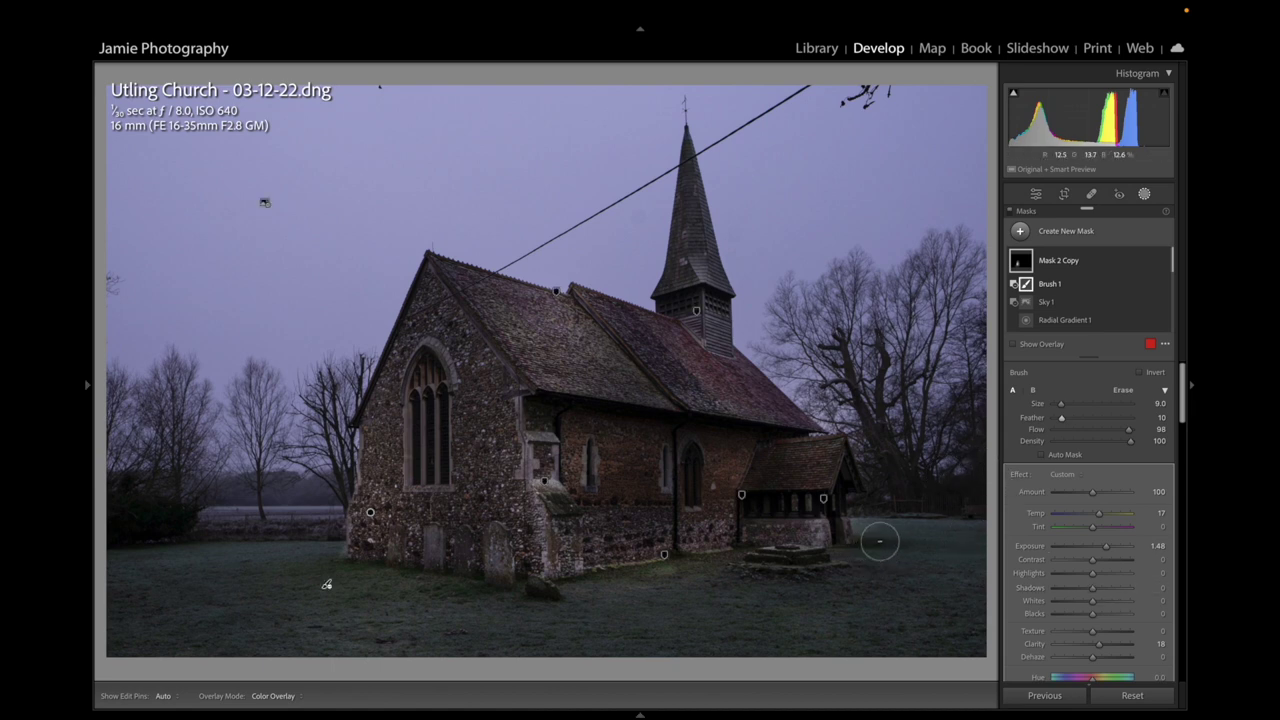
left_click(822, 498)
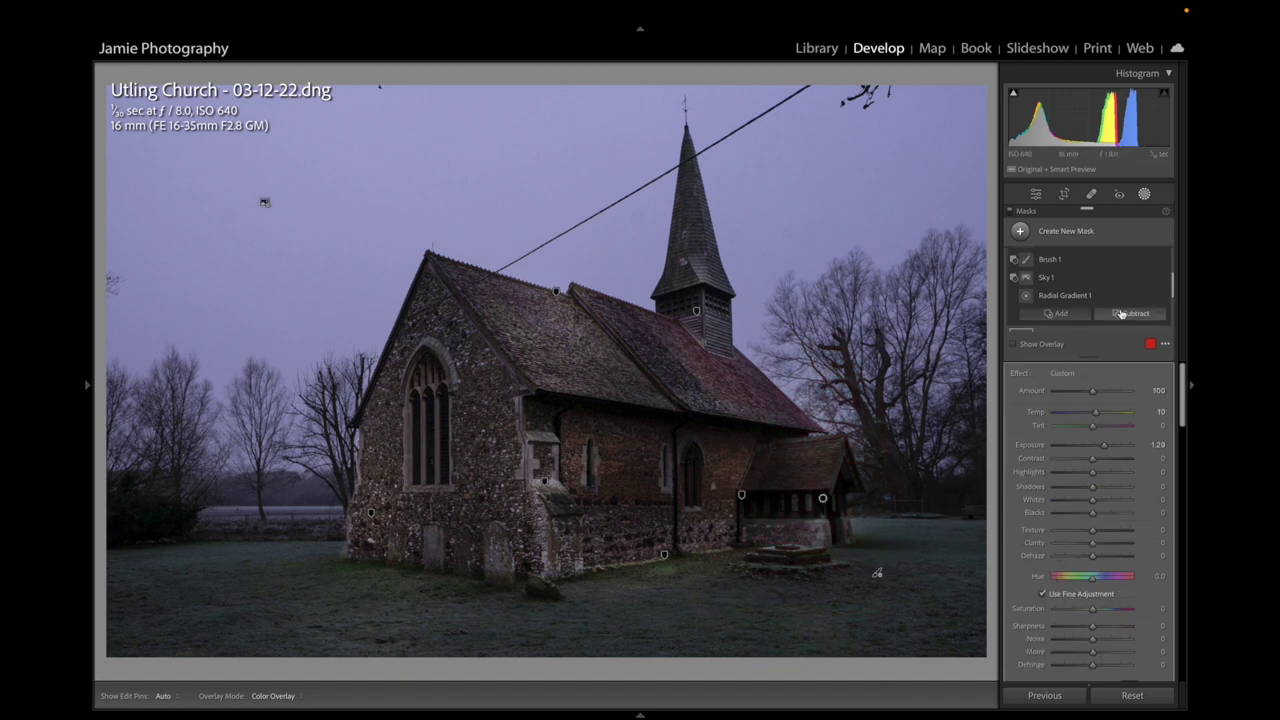
left_click(1050, 262)
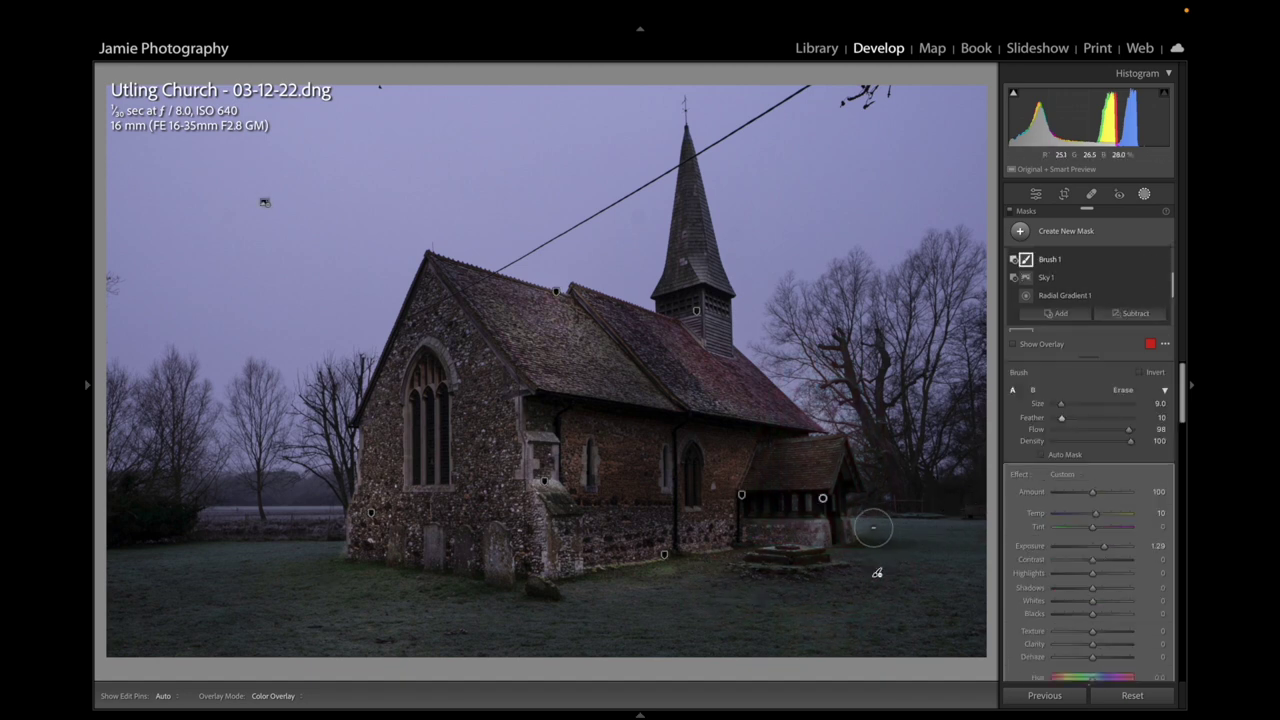
Brush the light spill beside the porch out of its mask, varying the subtracting brush size between 2 and 15
key("h")
scroll(869, 524, "down", 2)
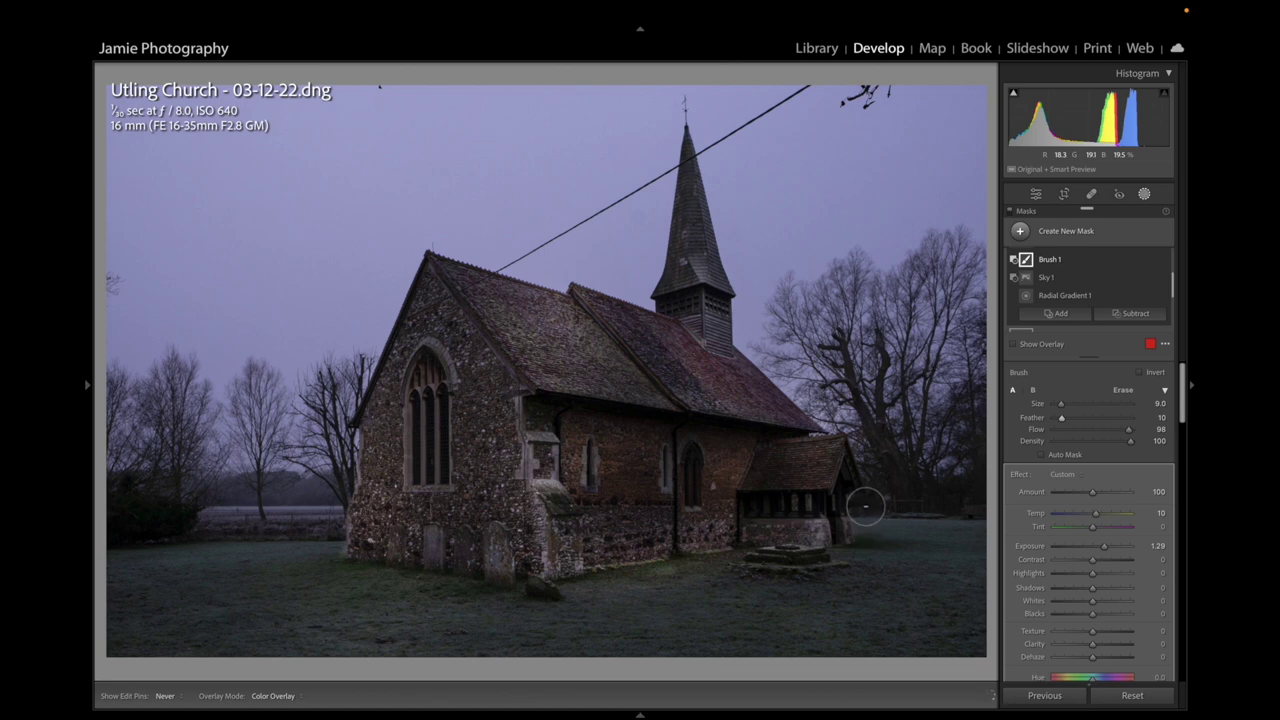
key("h")
scroll(871, 515, "down", 7)
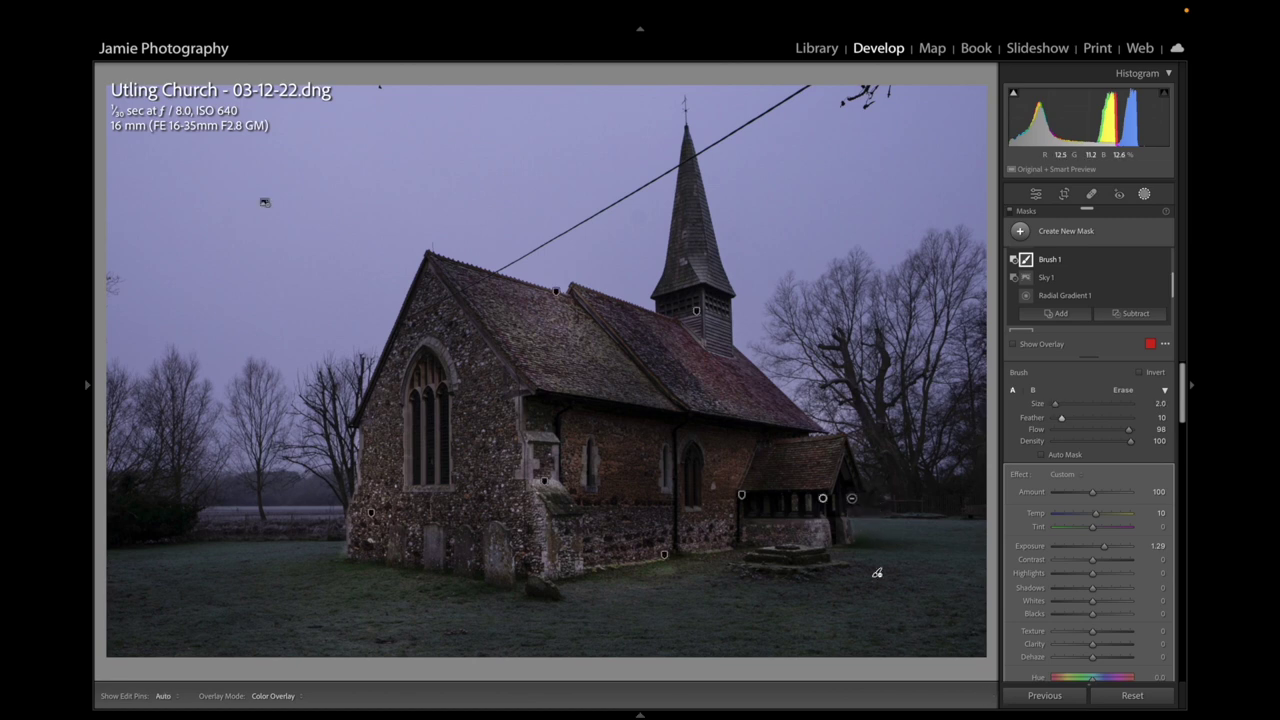
key("h")
scroll(851, 499, "up", 2)
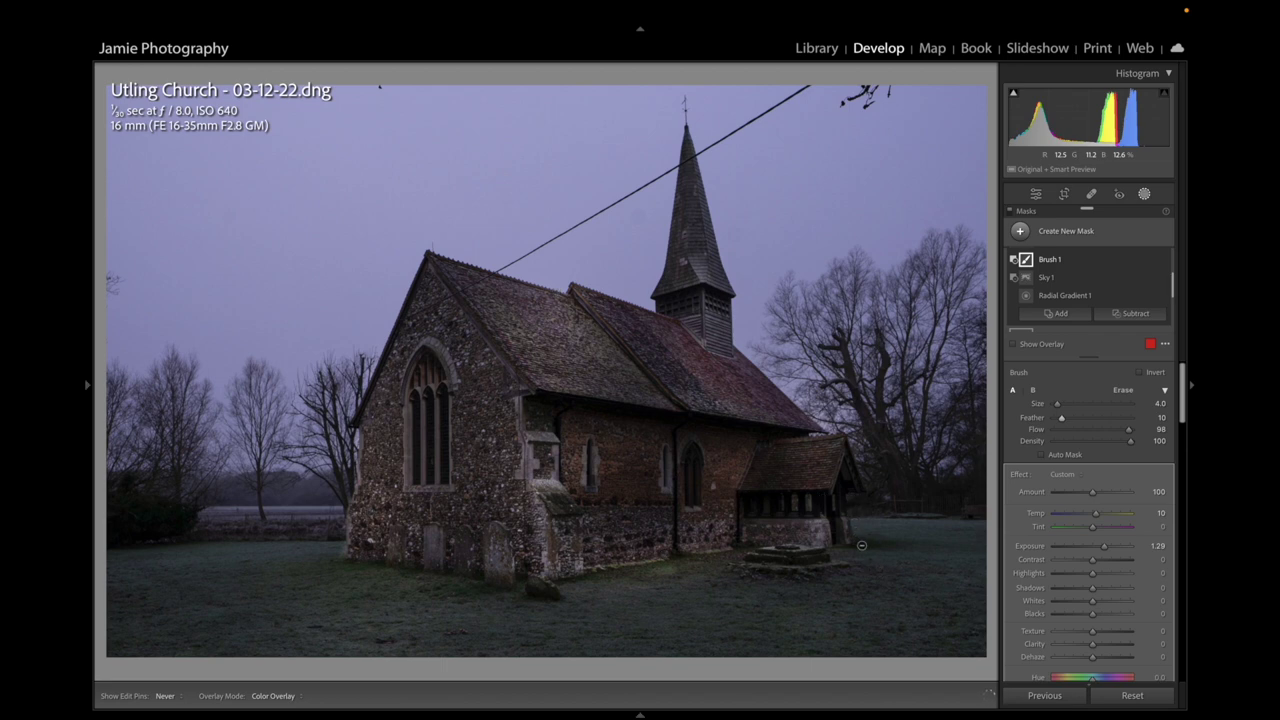
key("h")
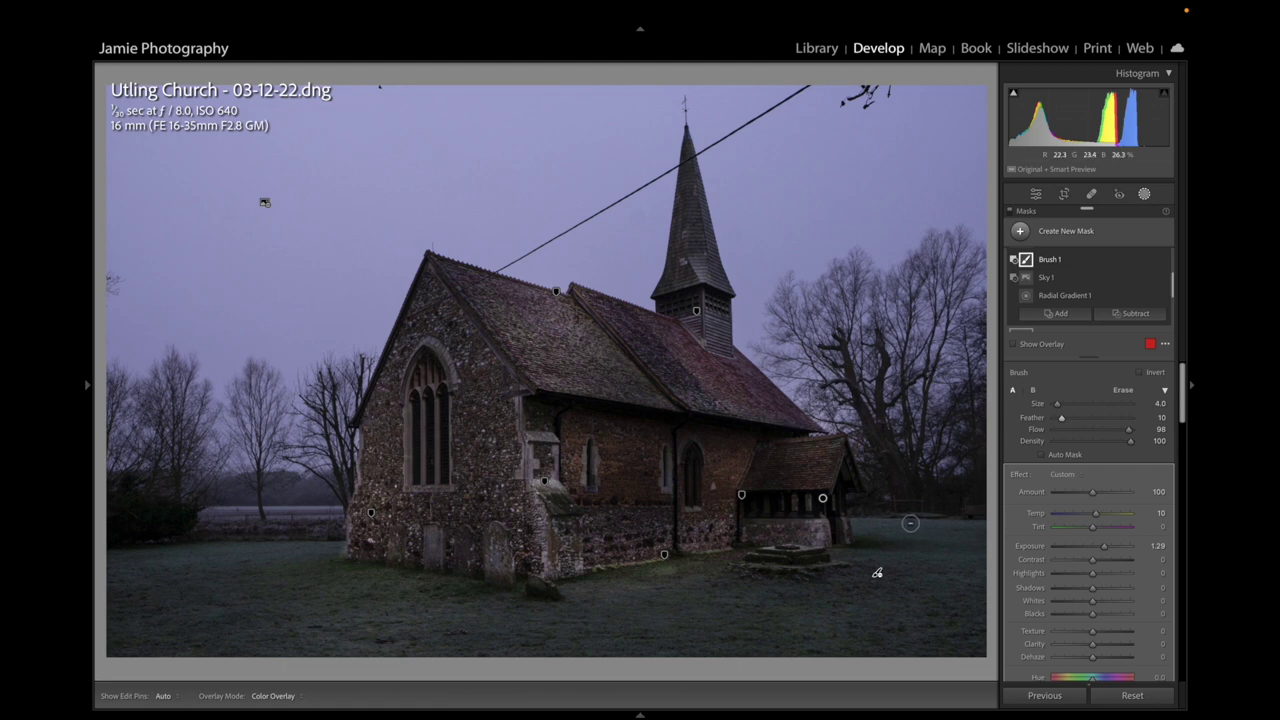
scroll(910, 523, "up", 3)
scroll(910, 523, "down", 2)
scroll(910, 523, "up", 3)
scroll(910, 523, "down", 3)
scroll(910, 523, "up", 3)
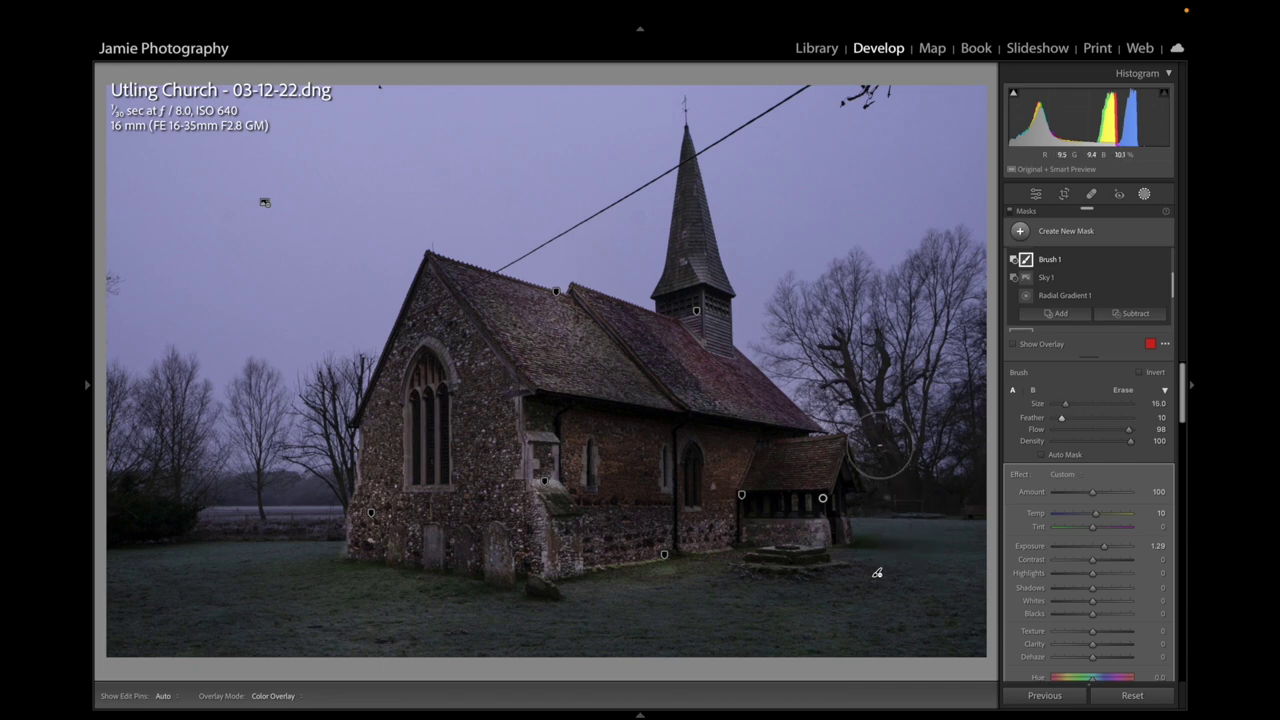
scroll(891, 417, "down", 1)
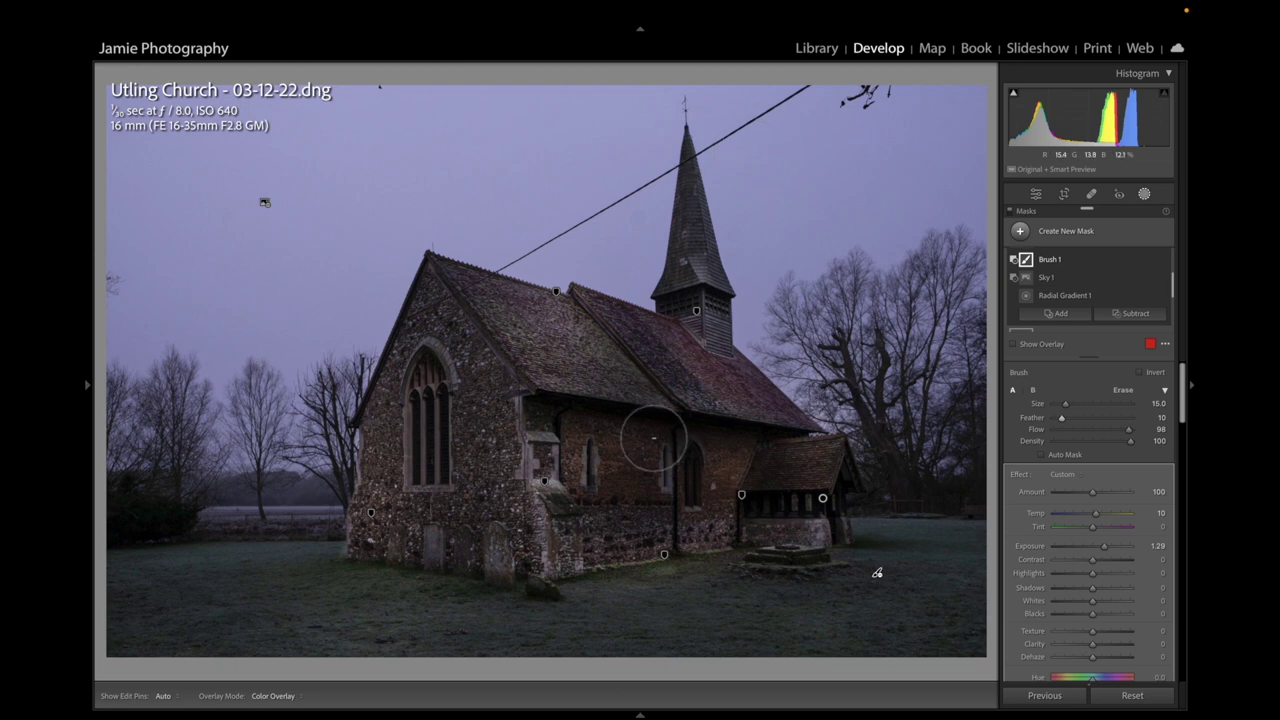
Open the photo for editing in Adobe Photoshop 2023 and fit it to the screen
right_click(574, 384)
mouse_move(617, 443)
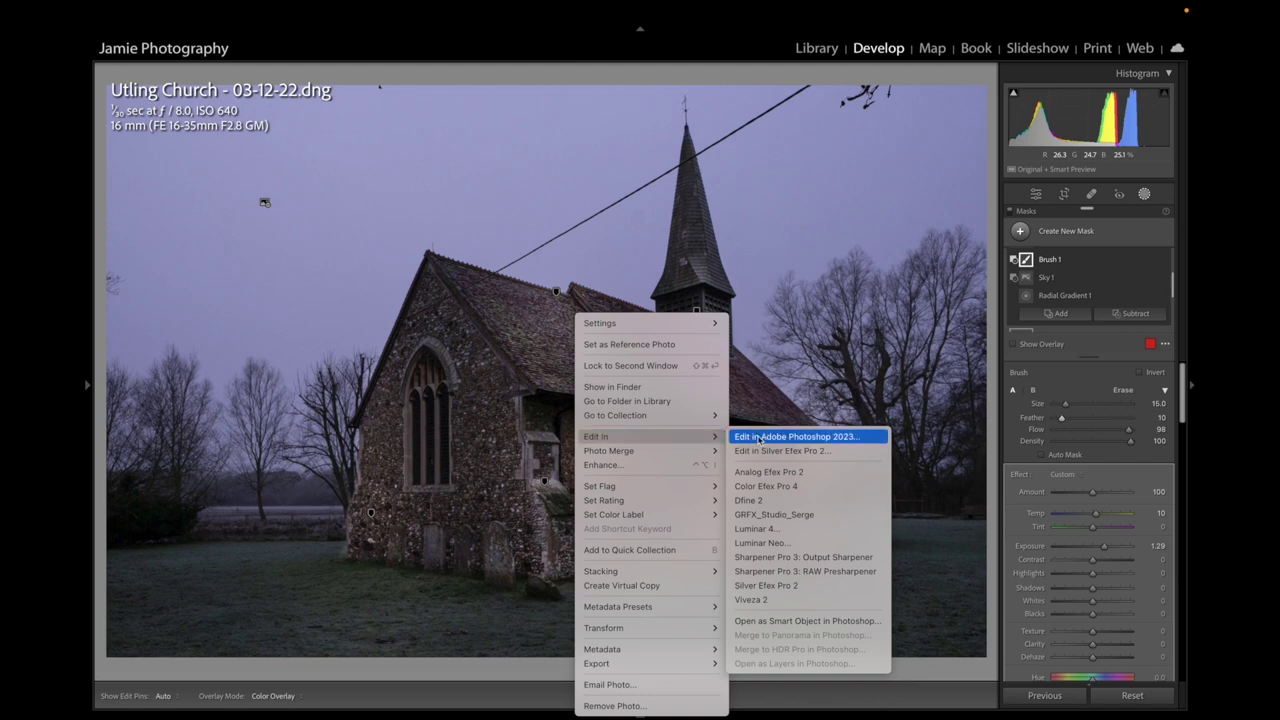
left_click(760, 439)
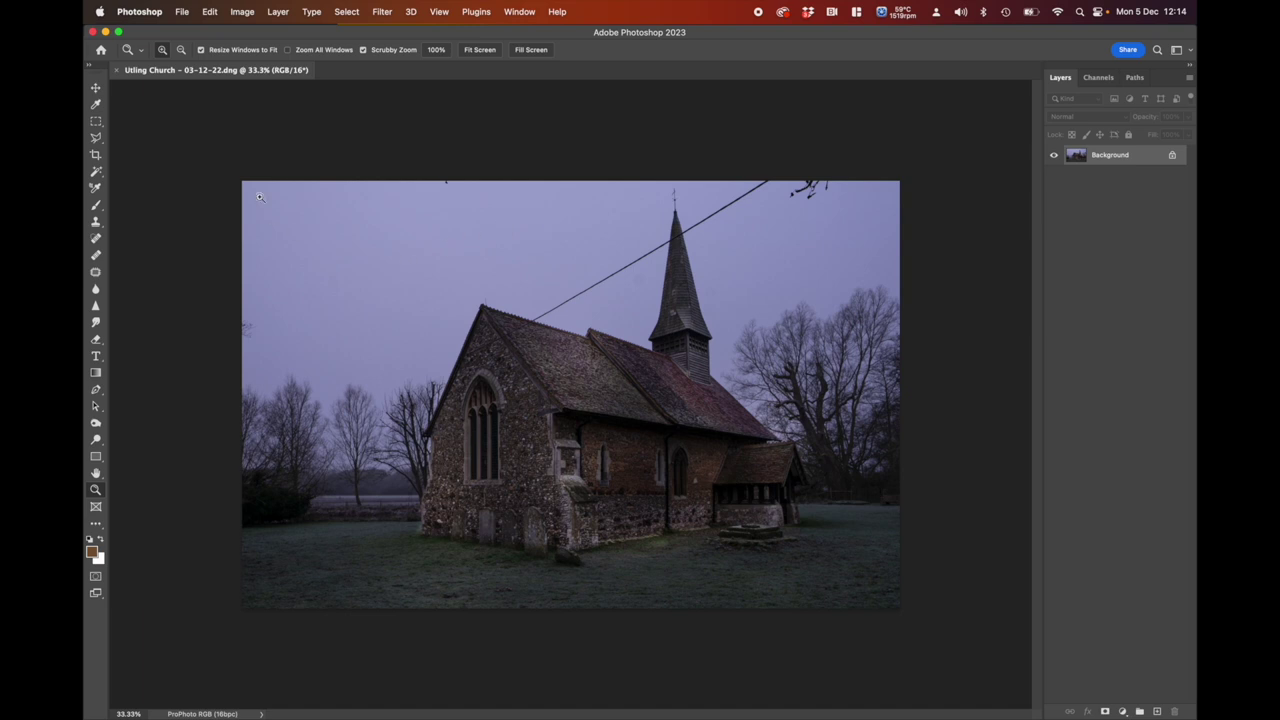
left_click(469, 51)
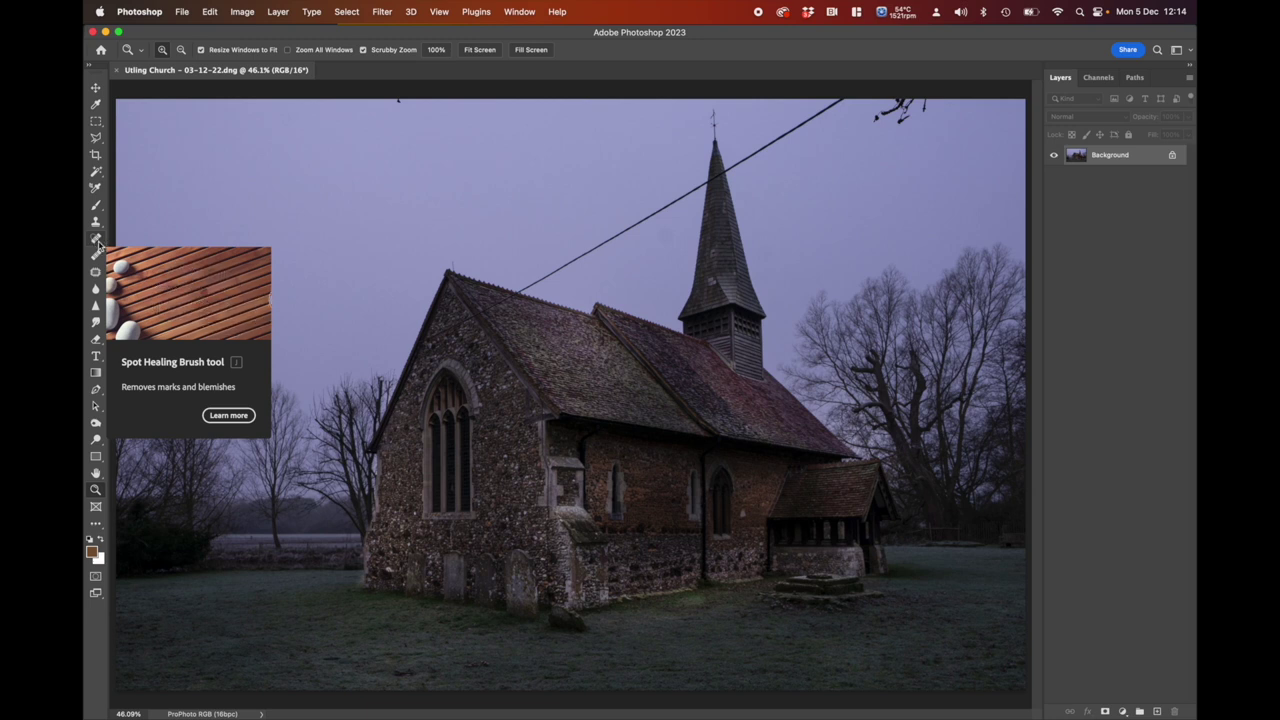
Remove the overhanging branches and small marks at the edges of the sky with the content-aware Spot Healing Brush at size 100
left_click(96, 240)
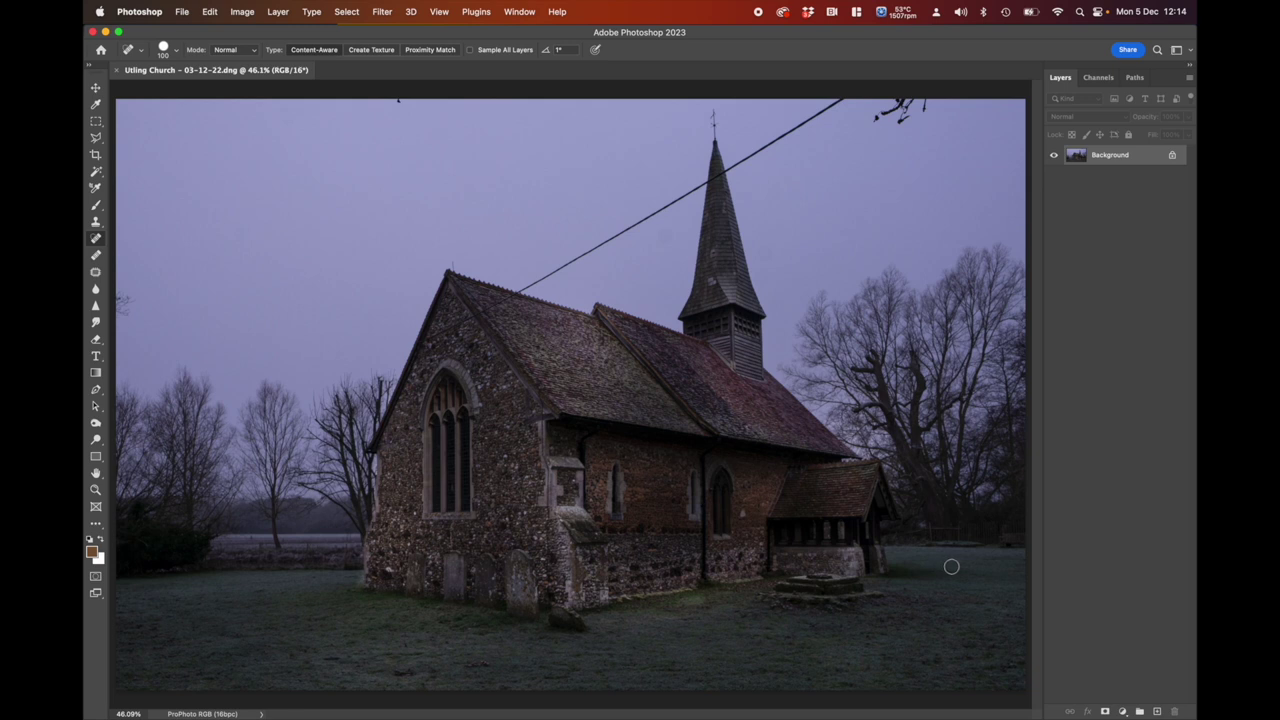
key("bracketright")
key("bracketright")
key("bracketright")
key("bracketright")
key("bracketright")
key("bracketleft")
key("bracketleft")
mouse_move(872, 118)
left_mouse_down()
mouse_move(905, 100)
mouse_move(900, 120)
mouse_move(924, 110)
left_mouse_up()
mouse_move(114, 292)
left_mouse_down()
mouse_move(146, 292)
mouse_move(132, 312)
mouse_move(116, 312)
mouse_move(118, 298)
left_mouse_up()
left_click_drag(388, 569, 389, 570)
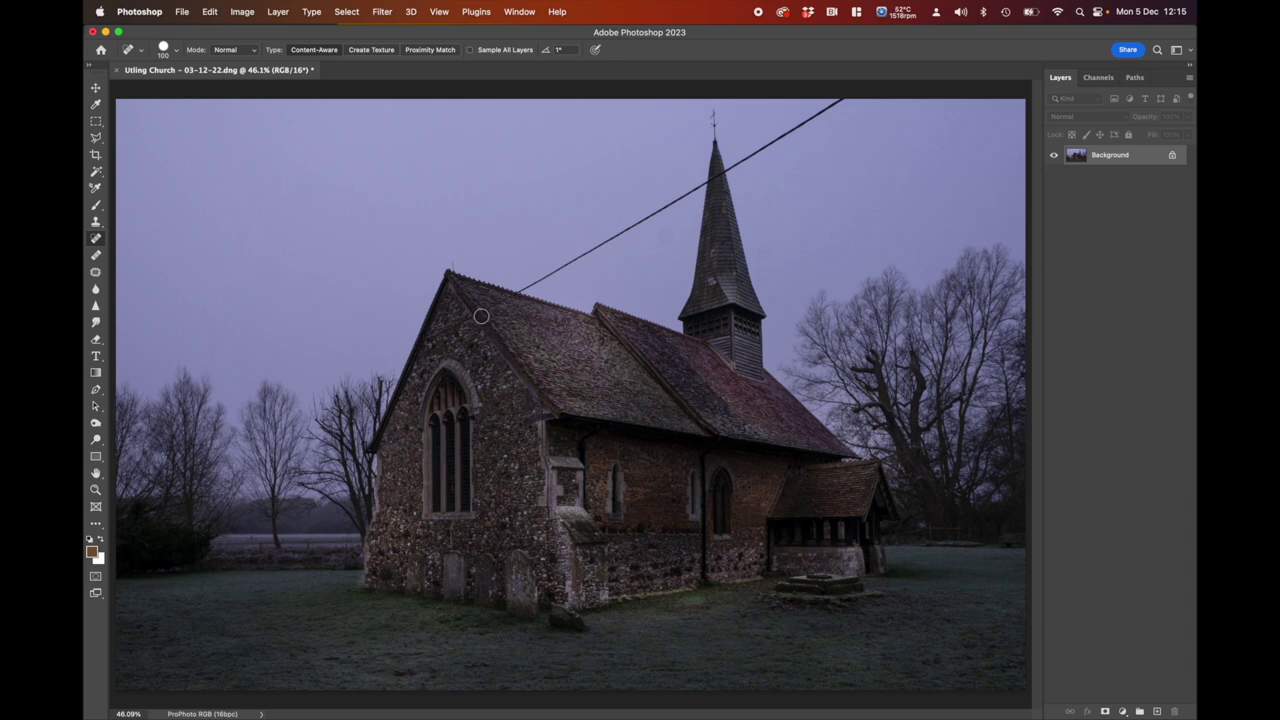
Heal away the overhead cable on both sides of the spire with the Spot Healing Brush at size 60
key("bracketleft")
key("bracketleft")
key("bracketleft")
left_click(477, 314, "shift")
left_click_drag(706, 180, 520, 290)
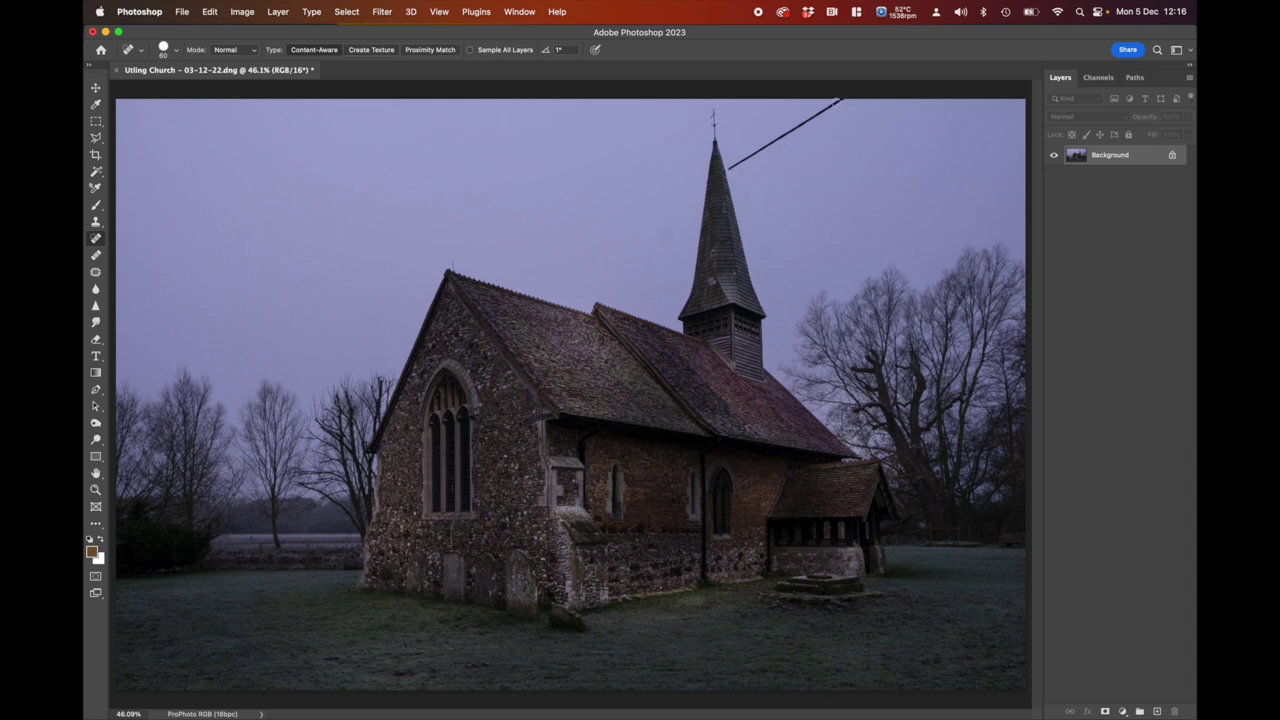
left_click(840, 100, "shift")
Heal the leftover cable fragments on the spire's edge and tiles with the Spot Healing Brush at size 30
scroll(727, 170, "up", 10)
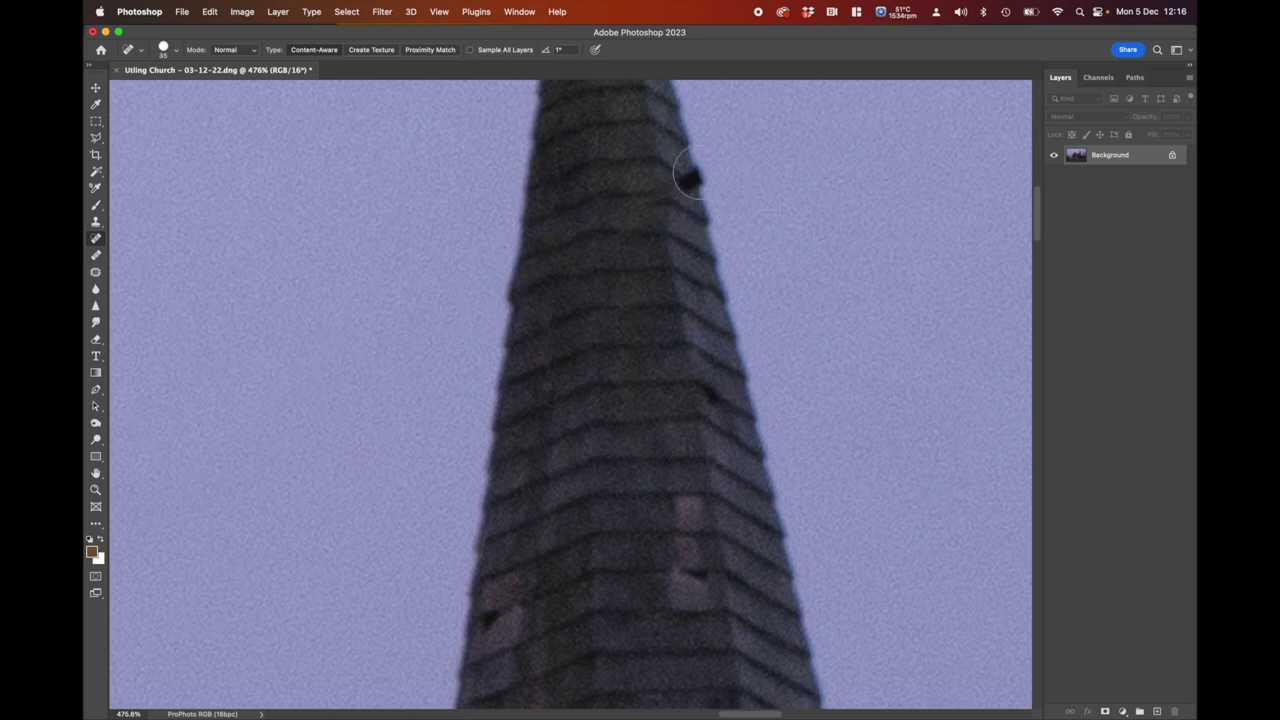
key("bracketleft")
key("bracketleft")
left_click(688, 180)
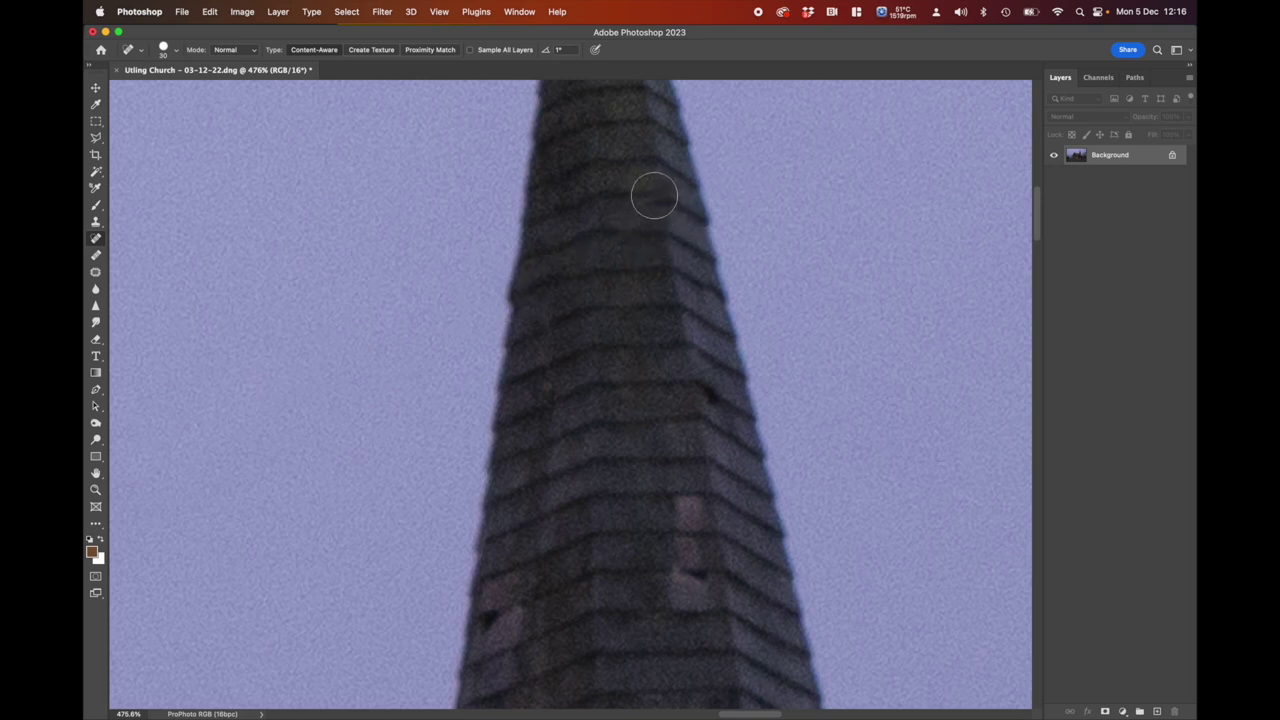
left_click(654, 195)
scroll(616, 343, "down", 10)
scroll(616, 343, "down", 5)
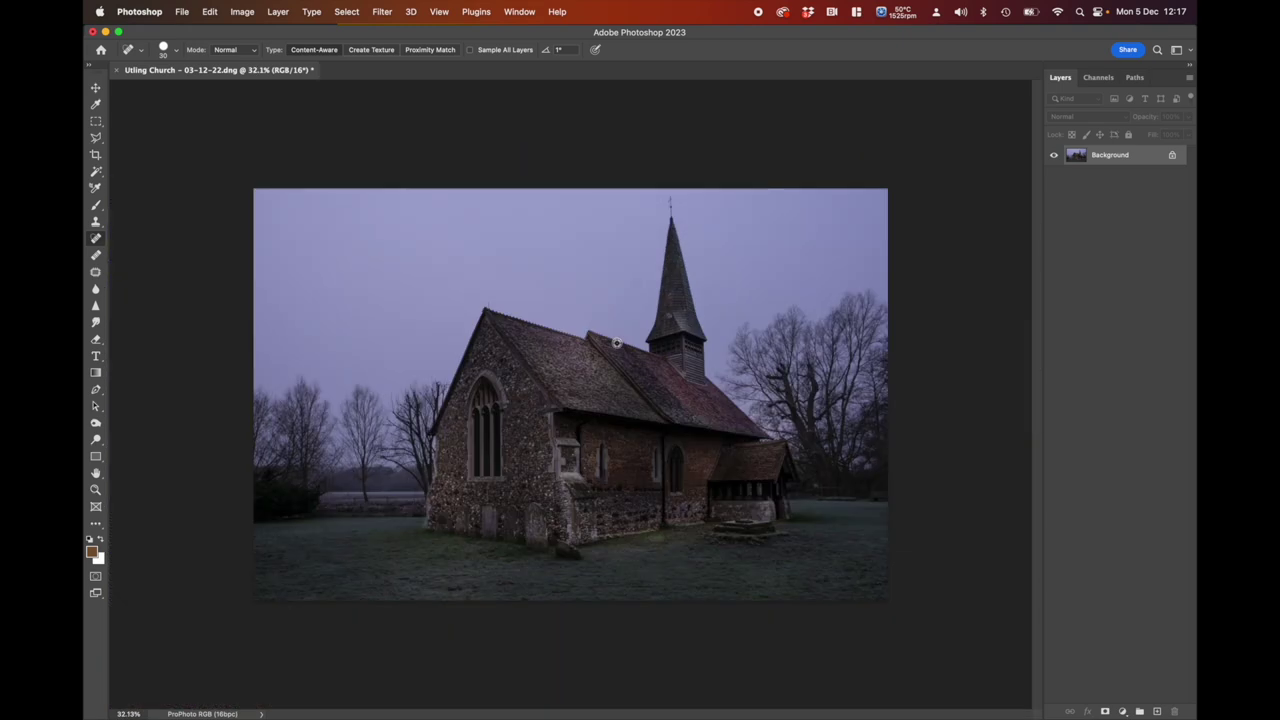
scroll(616, 343, "up", 2)
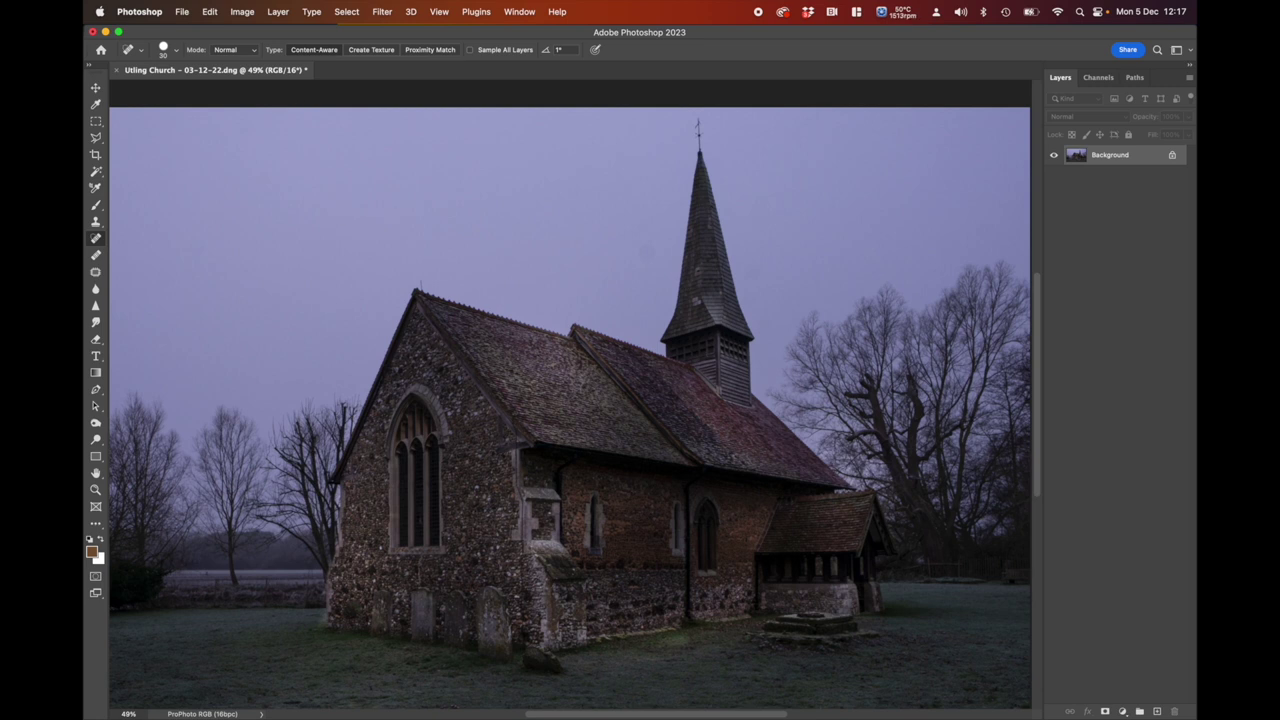
Close the retouched church photo and save its changes
left_click(183, 13)
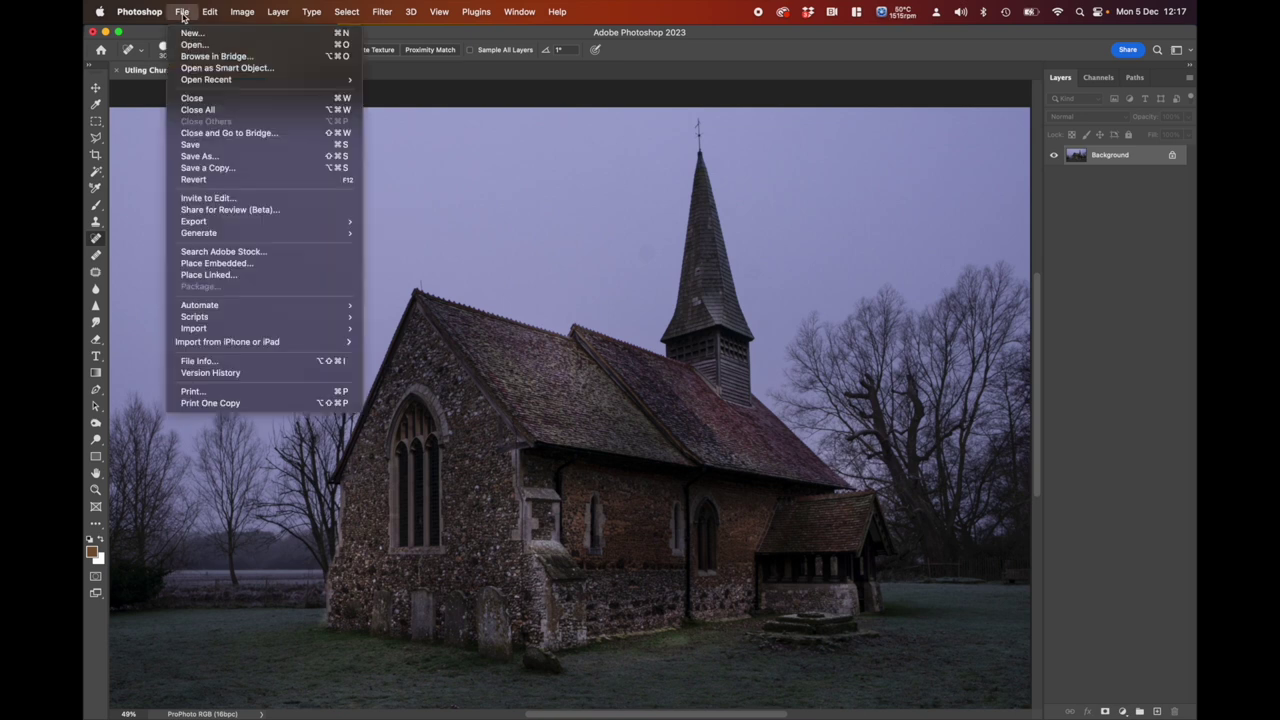
left_click(192, 98)
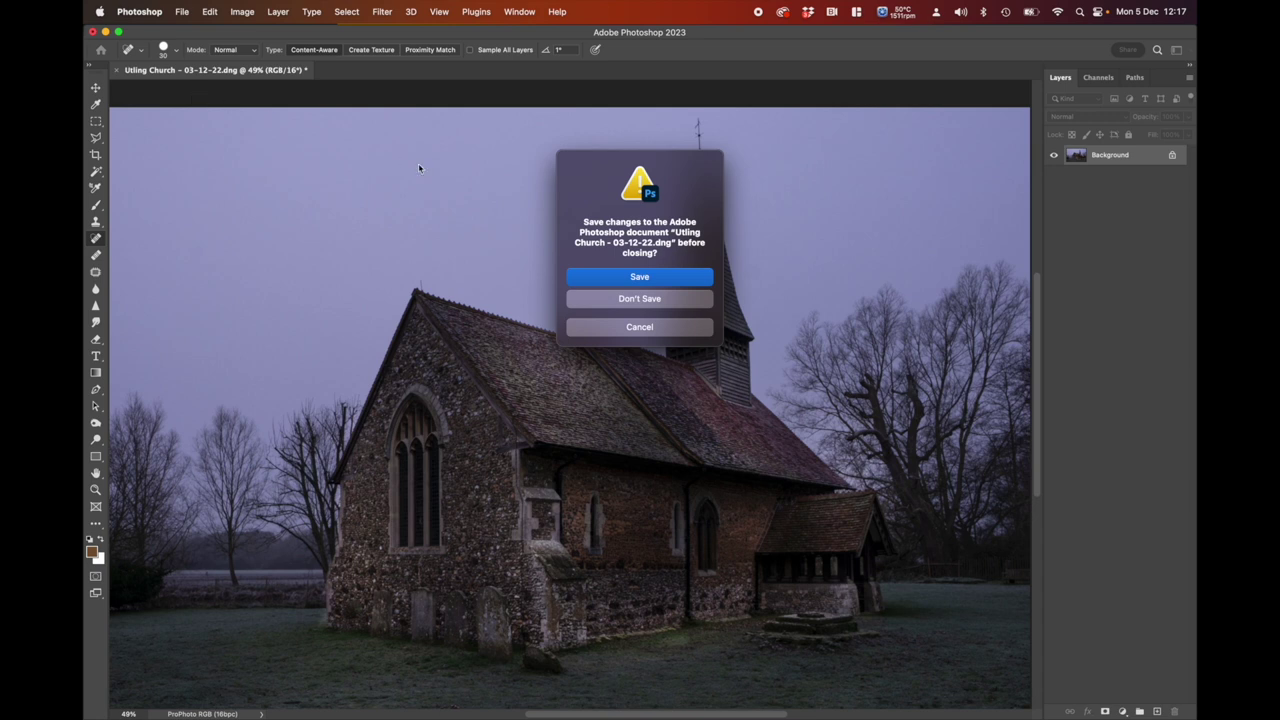
left_click(650, 278)
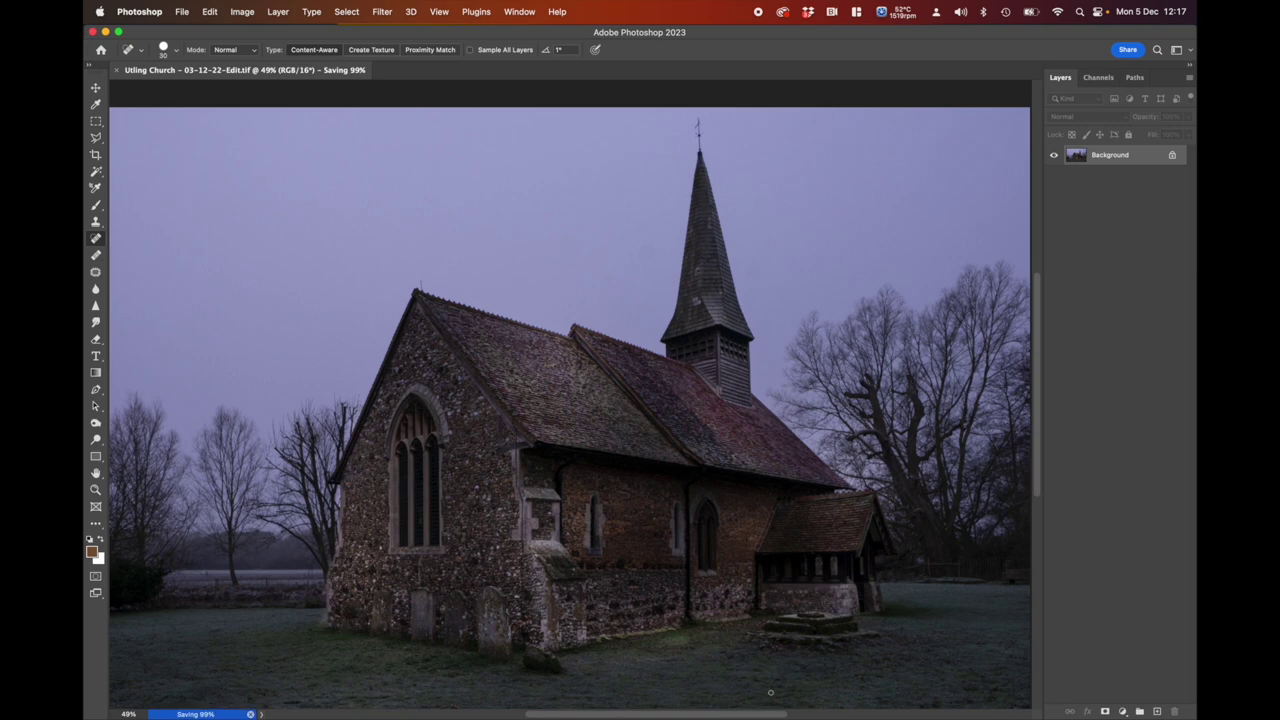
Switch back to Lightroom and compare the retouched TIFF with the original DNG
left_click(883, 705)
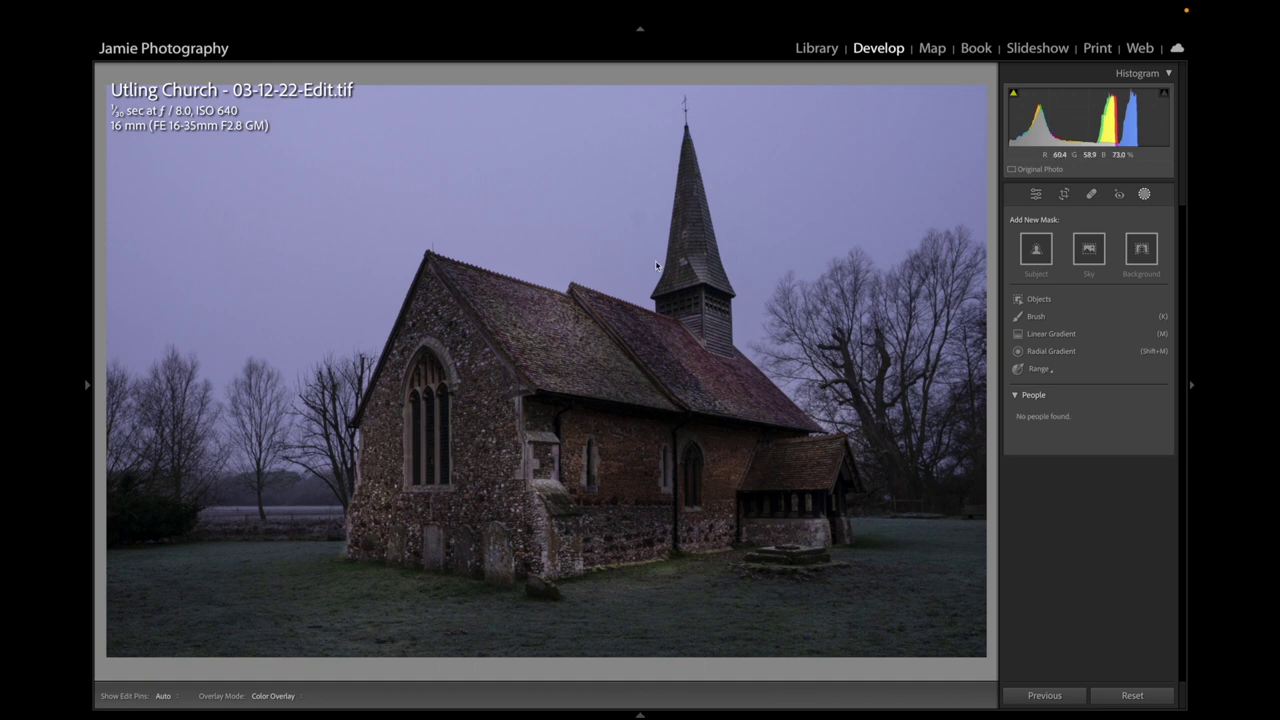
key("Left")
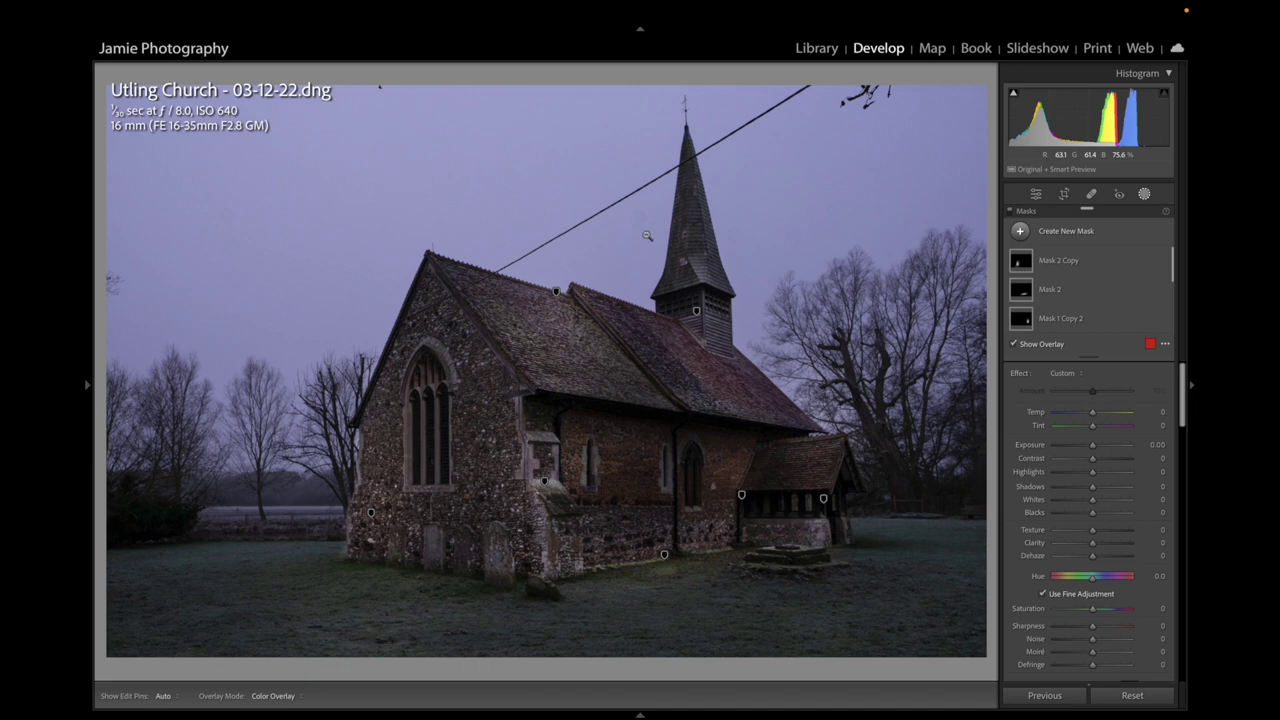
key("Right")
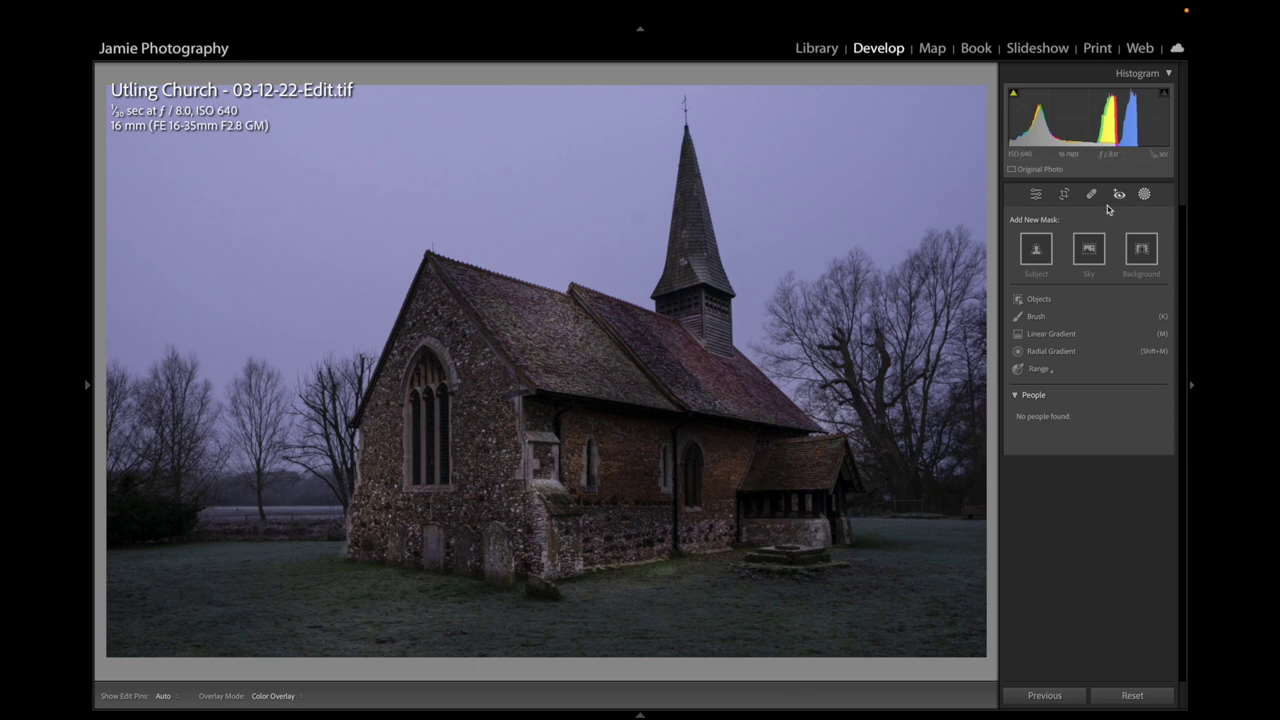
Inspect the noise in the sky and gable wall at 400% and set the TIFF's Luminance noise reduction to 25
left_click(1036, 197)
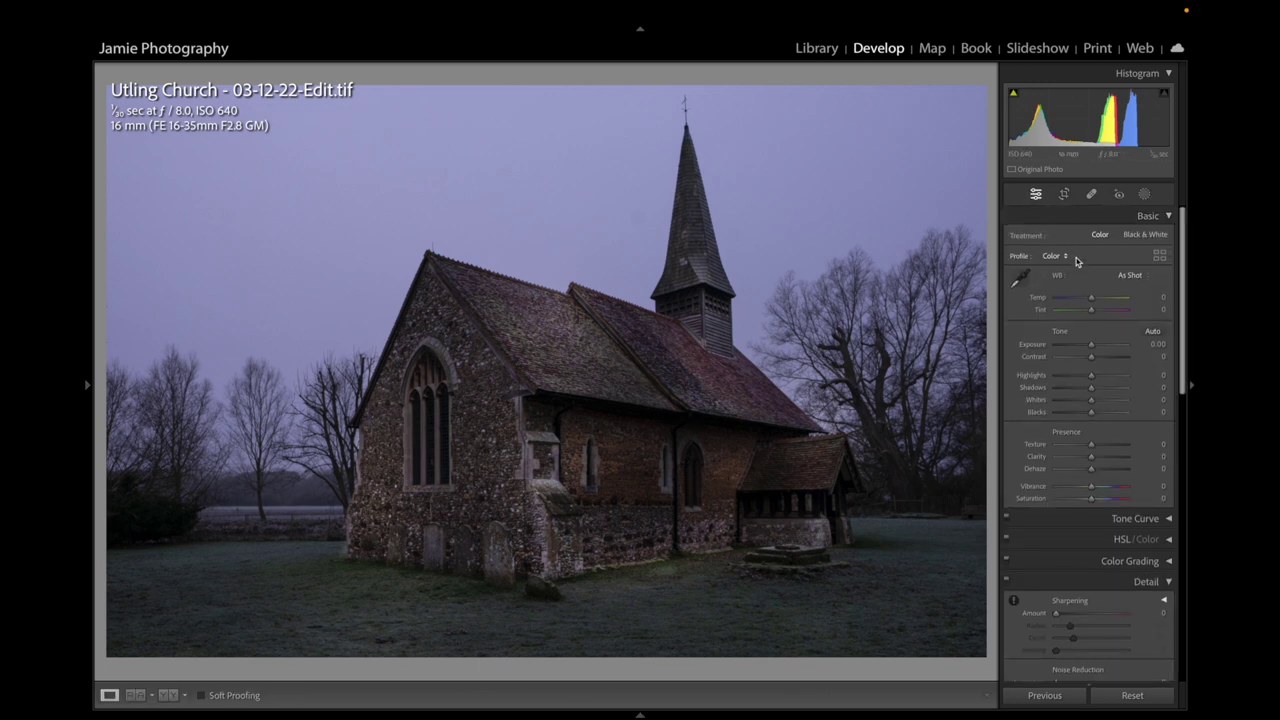
scroll(1077, 262, "down", 5)
scroll(1077, 262, "down", 3)
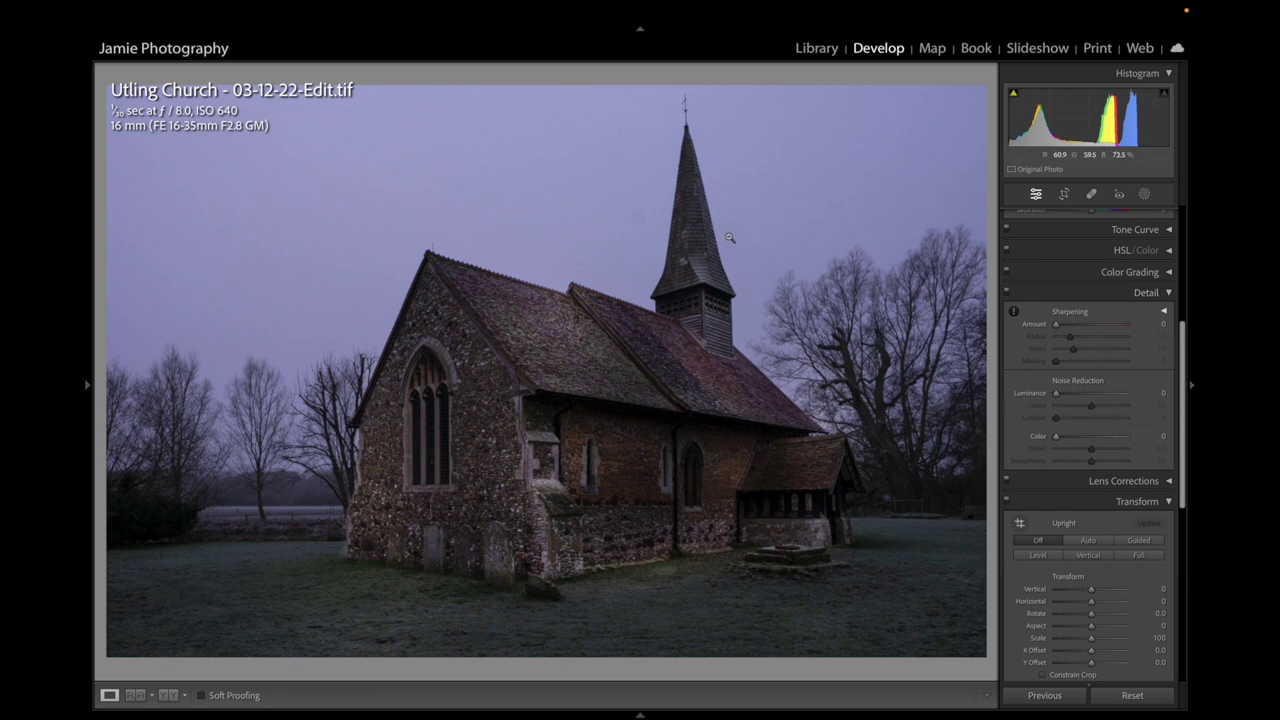
key("alt")
mouse_move(88, 385)
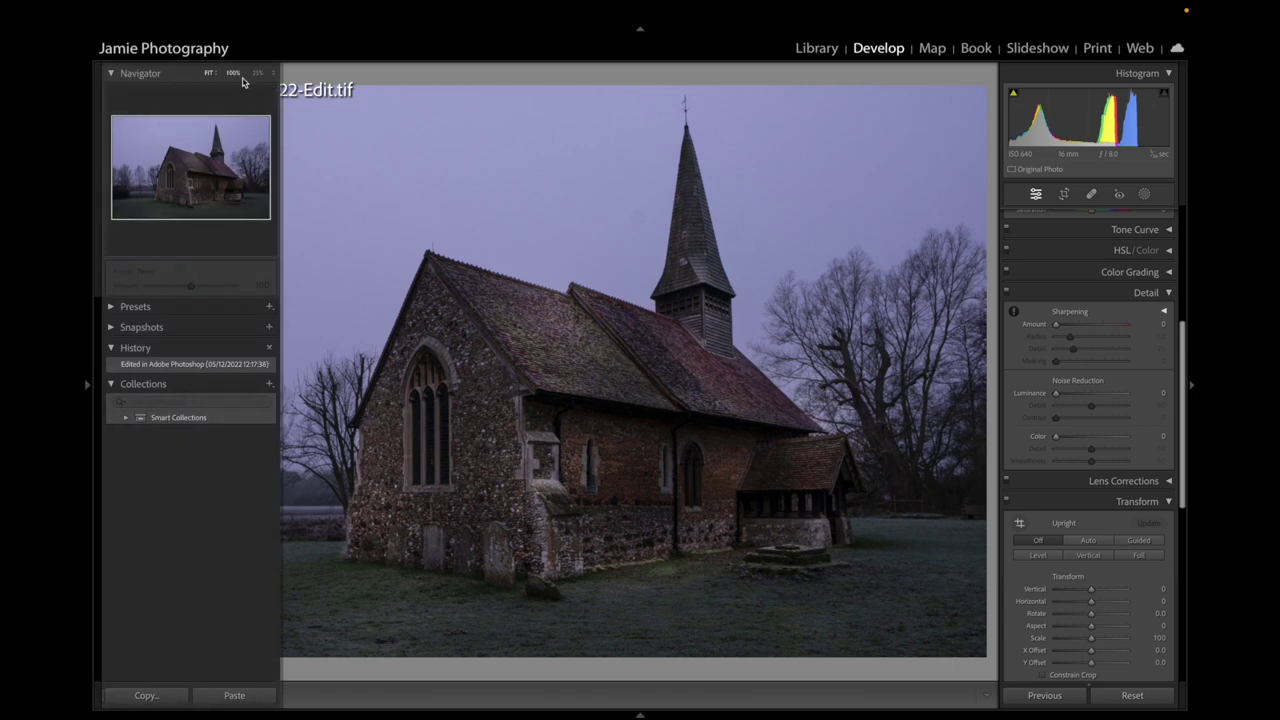
left_click(262, 73)
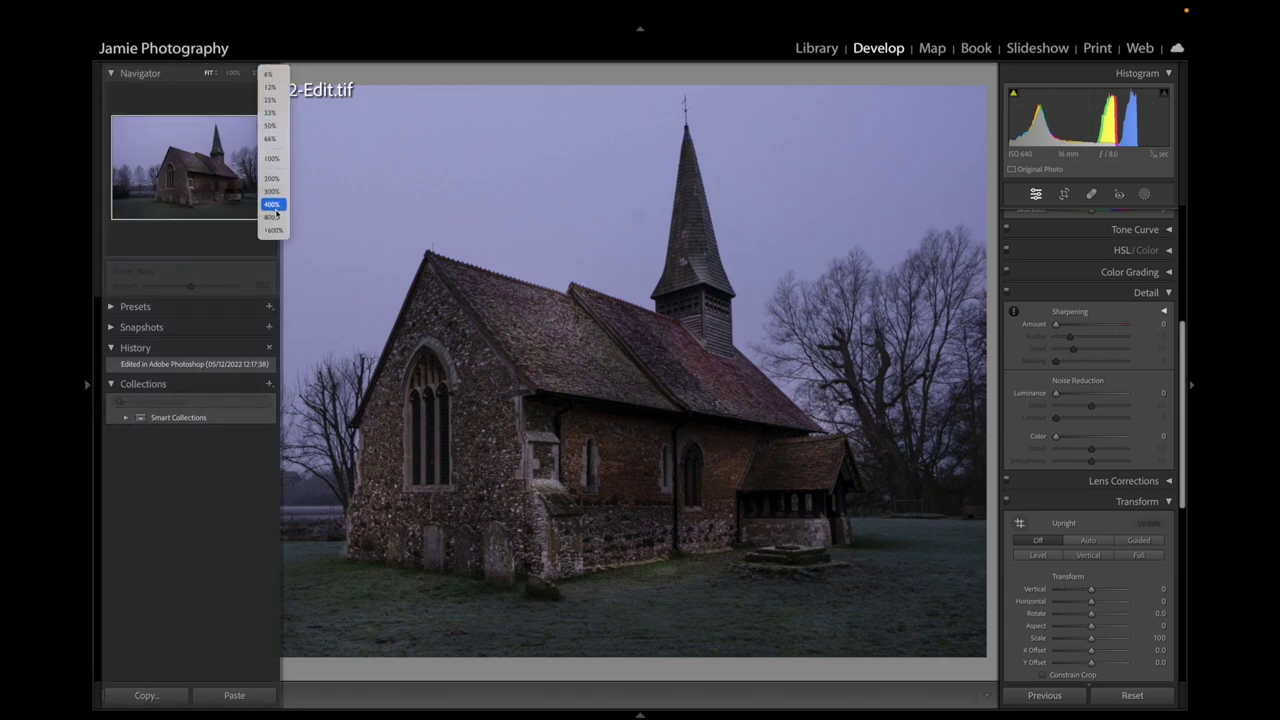
left_click(272, 204)
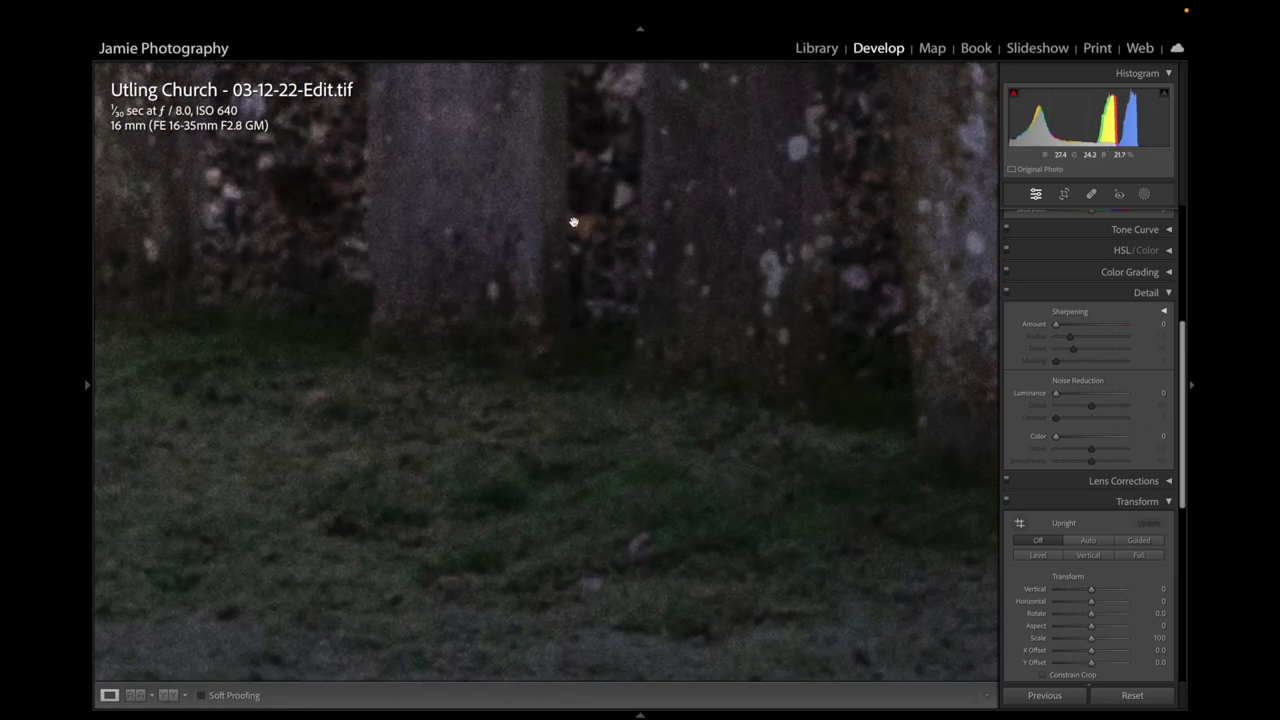
left_click(578, 220)
left_click(592, 370)
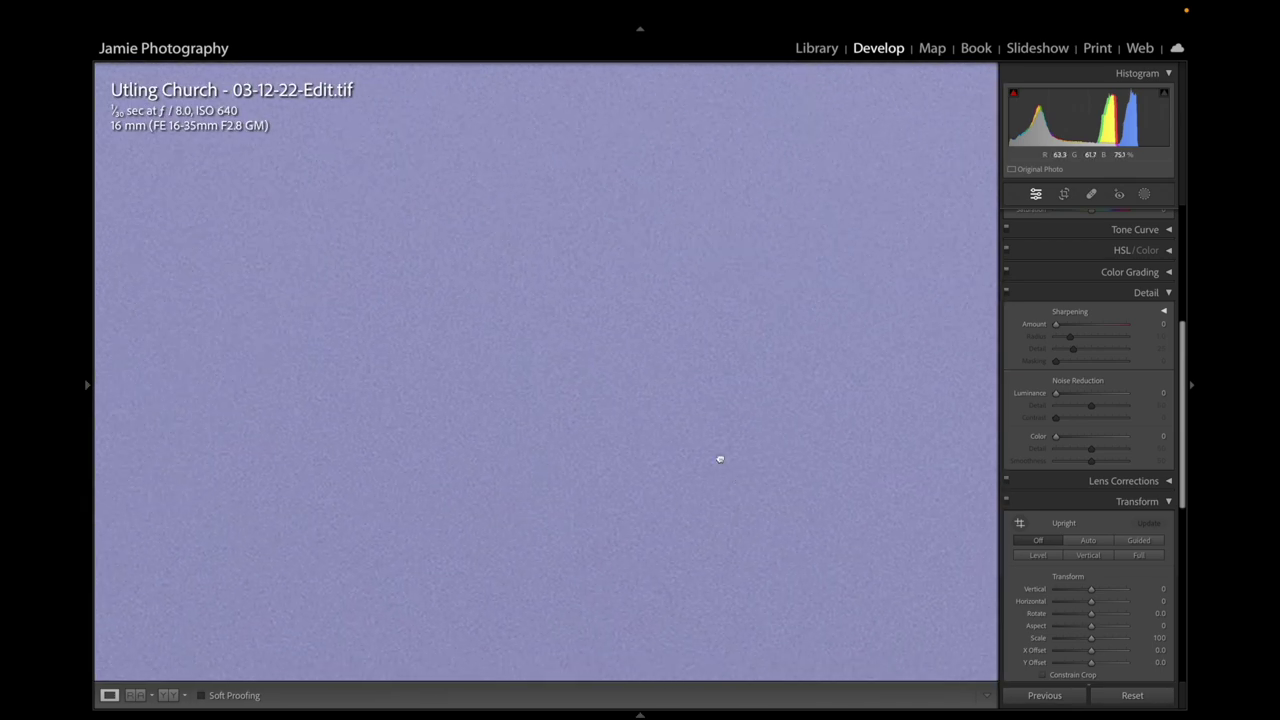
left_click_drag(720, 457, 409, 406)
left_click_drag(350, 535, 491, 331)
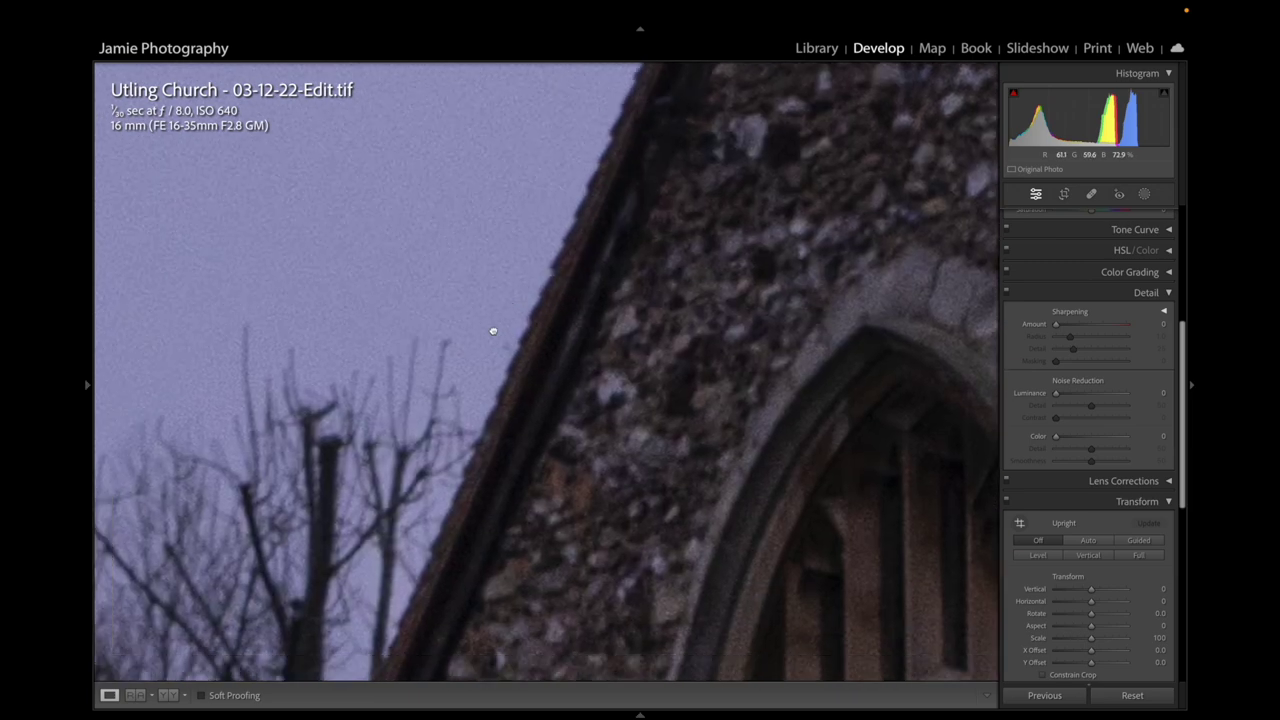
left_click_drag(697, 481, 586, 363)
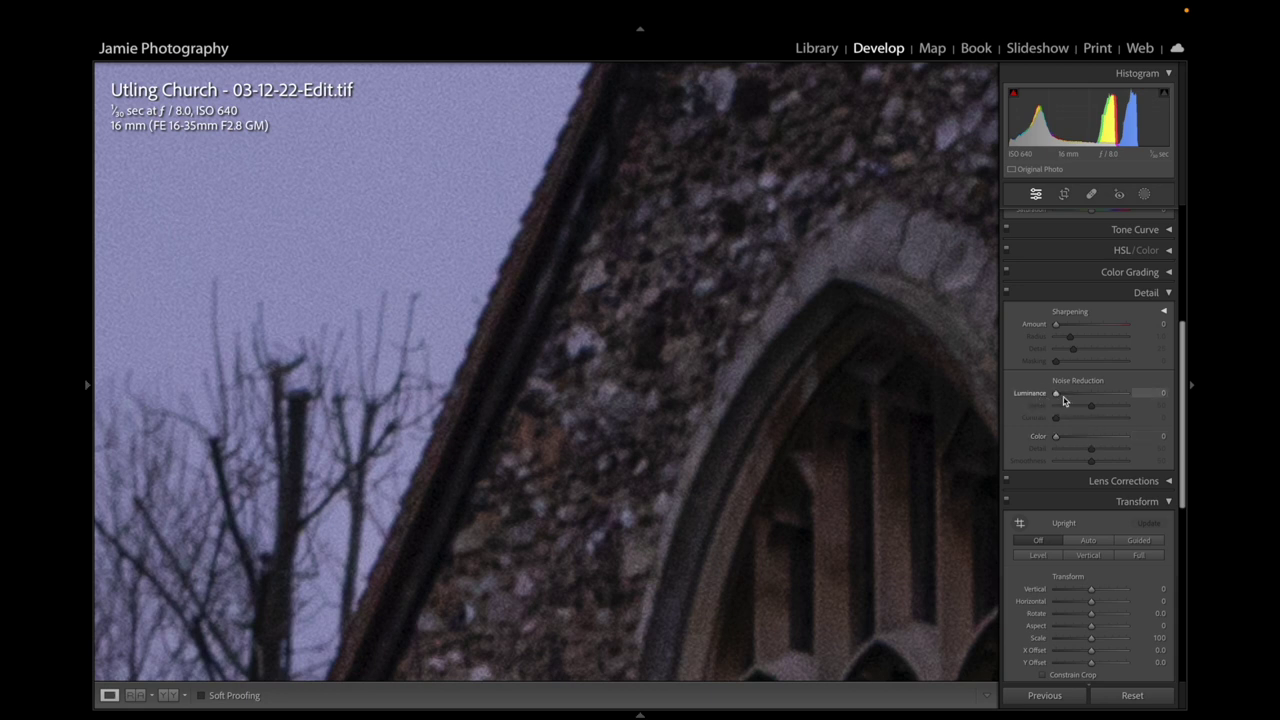
left_click_drag(1058, 398, 1076, 397)
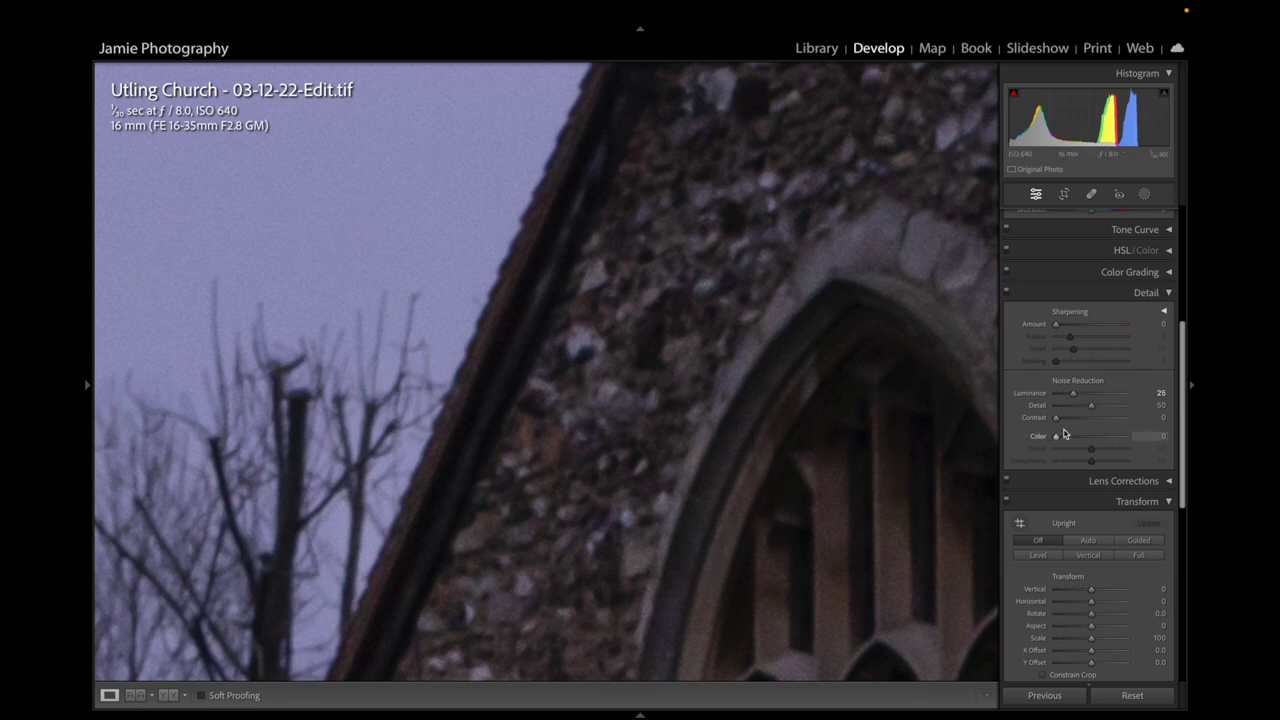
Raise the TIFF's Luminance noise reduction to 35 and set its sharpening Amount to 50
left_click_drag(1074, 396, 1078, 397)
left_click_drag(1056, 325, 1081, 330)
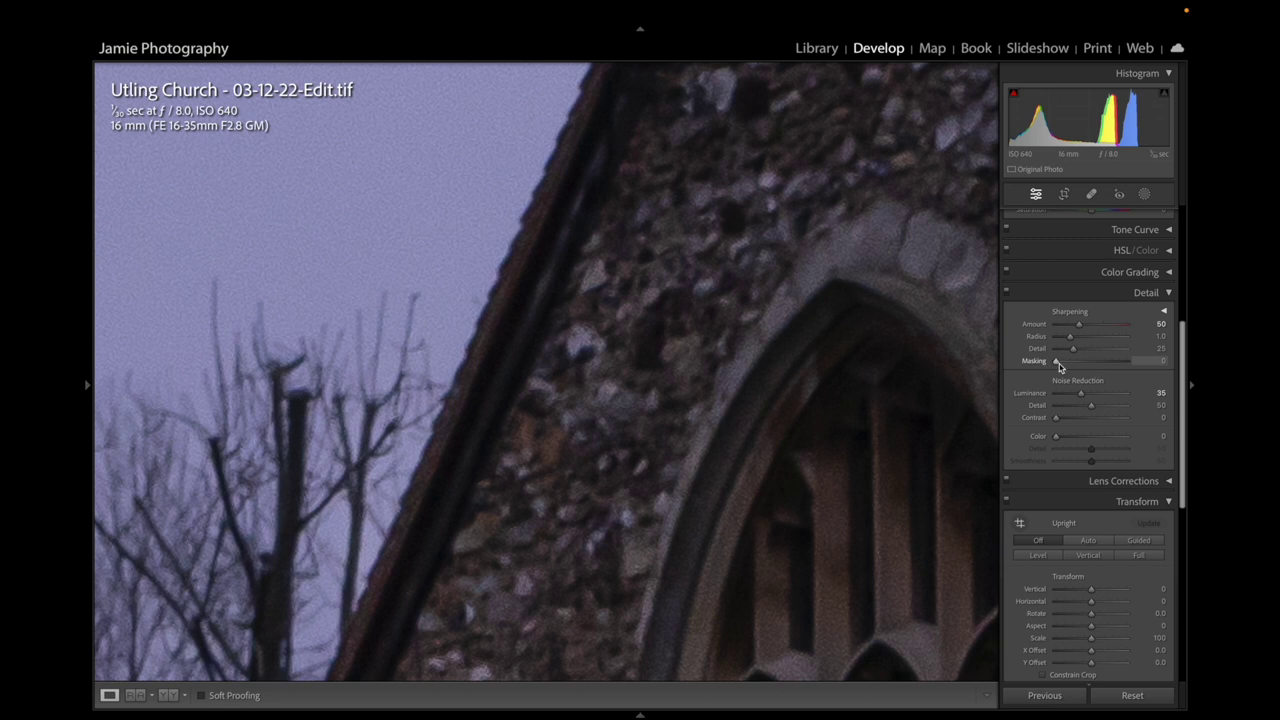
Set the sharpening Masking to 45 using the black-and-white mask preview, and check the result on the whole church and the gable
key("alt")
left_click(1057, 364, "alt")
left_click_drag(1057, 366, 1080, 366)
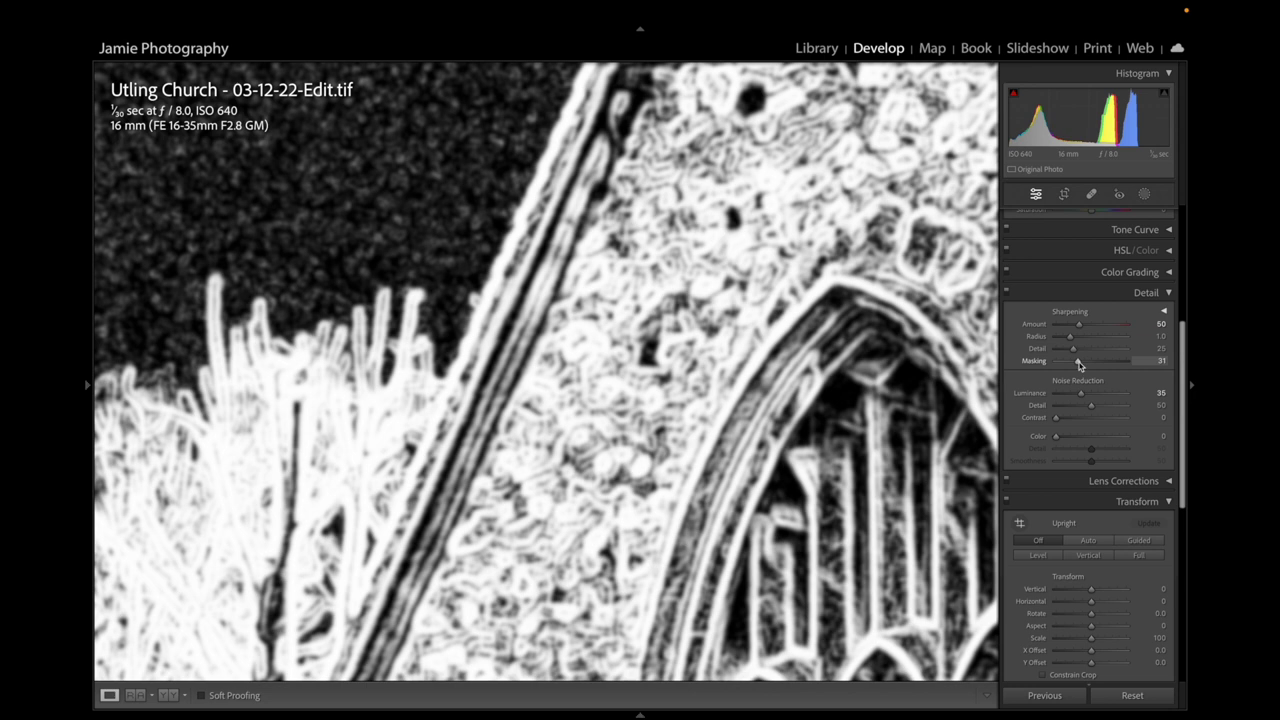
left_click_drag(1078, 364, 1095, 367)
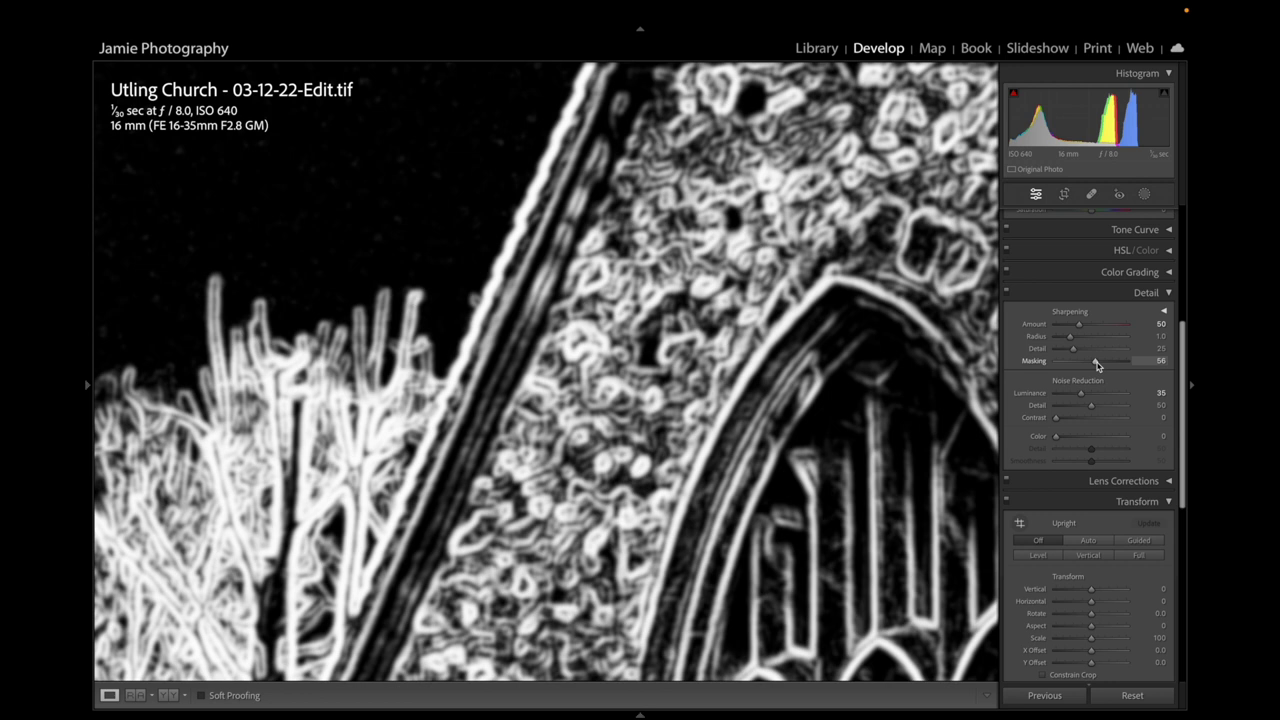
left_click_drag(1097, 366, 1106, 366)
left_click_drag(1120, 367, 1048, 371)
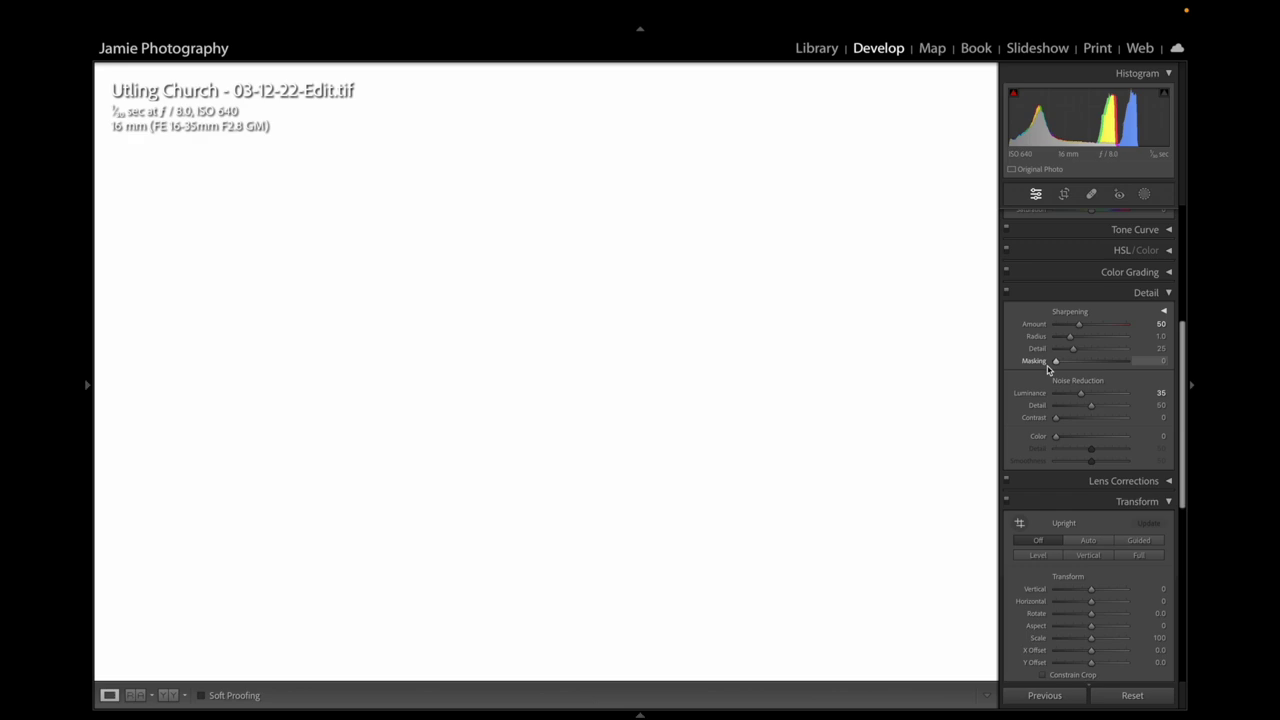
left_click_drag(1048, 370, 1095, 369)
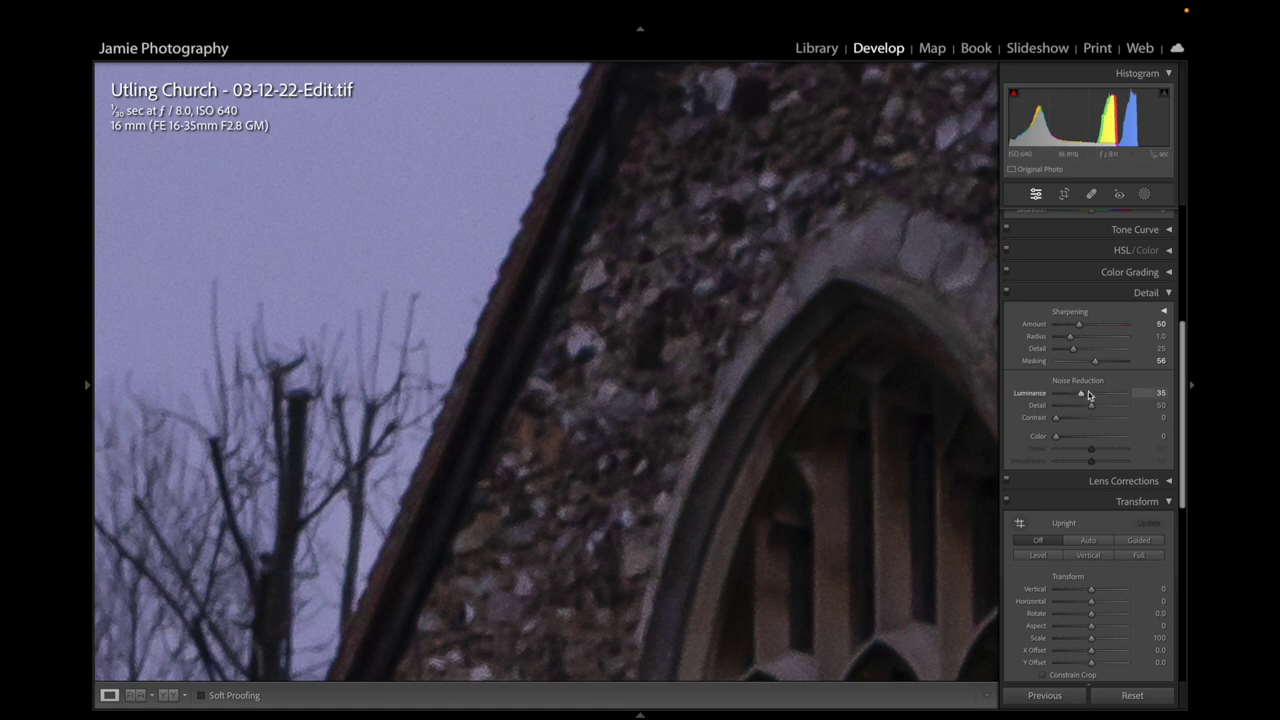
left_click_drag(1095, 361, 1088, 366)
left_click(565, 370)
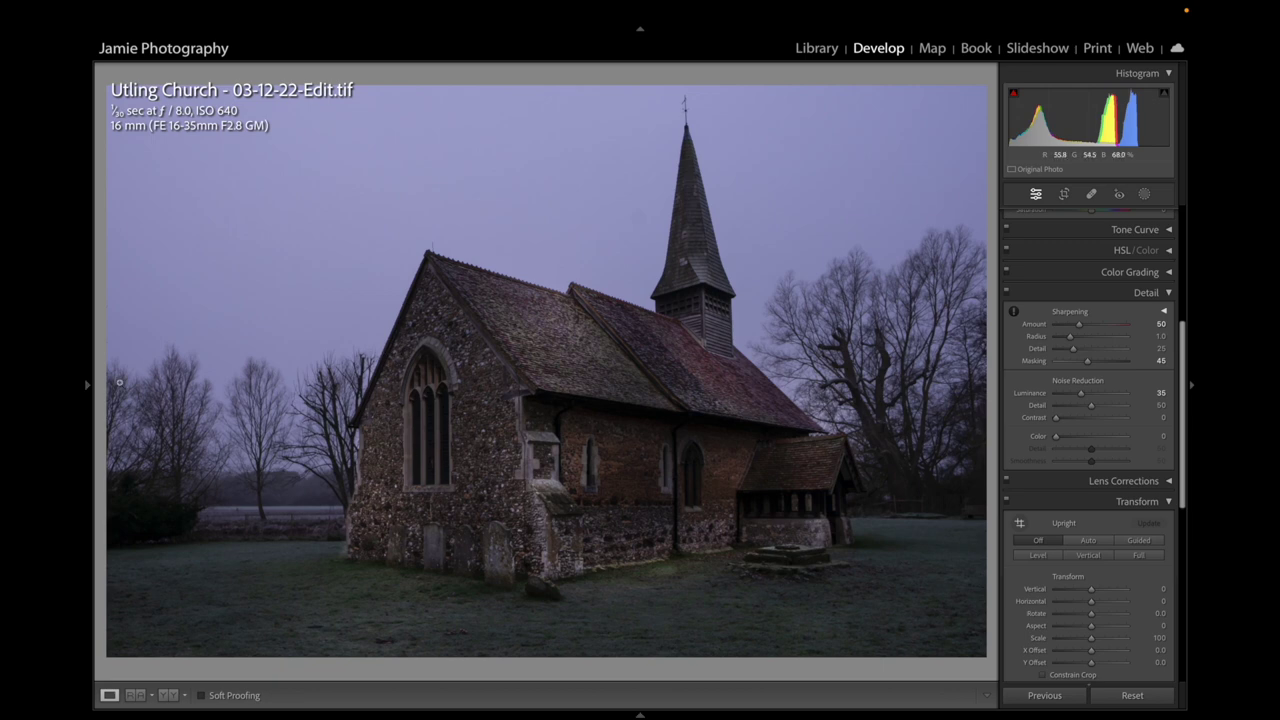
mouse_move(88, 386)
left_click(232, 73)
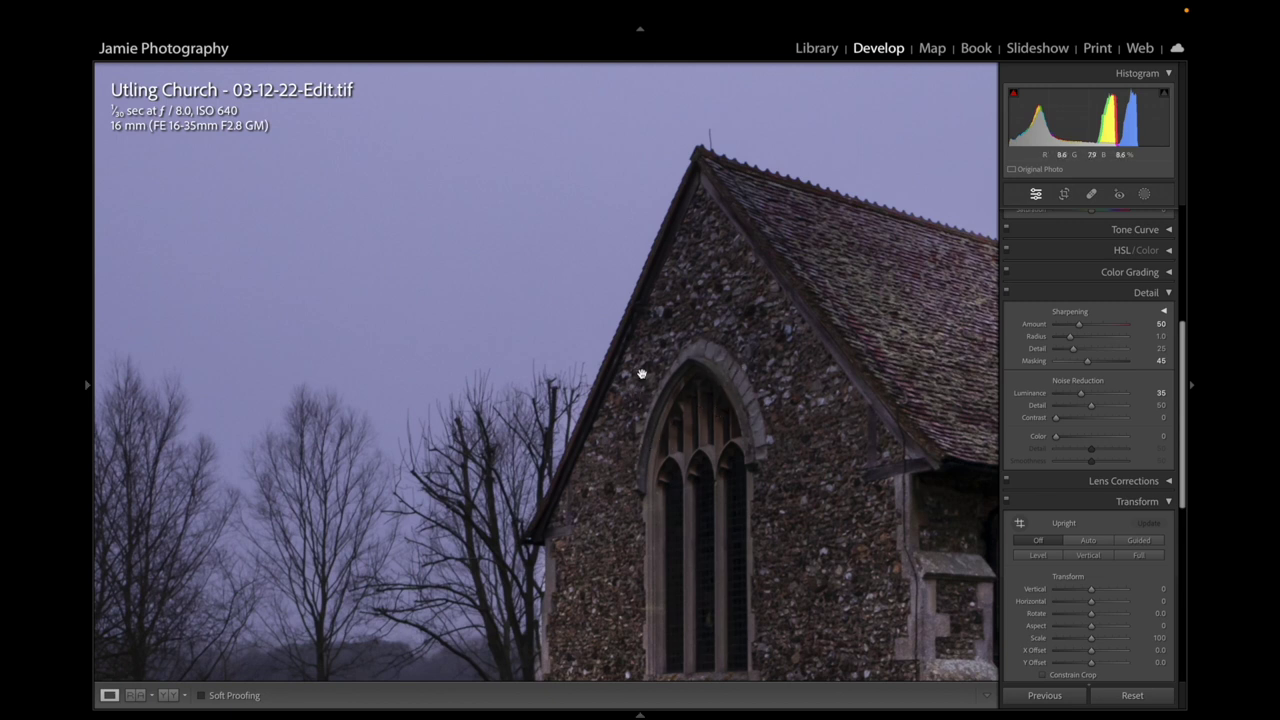
left_click(641, 374)
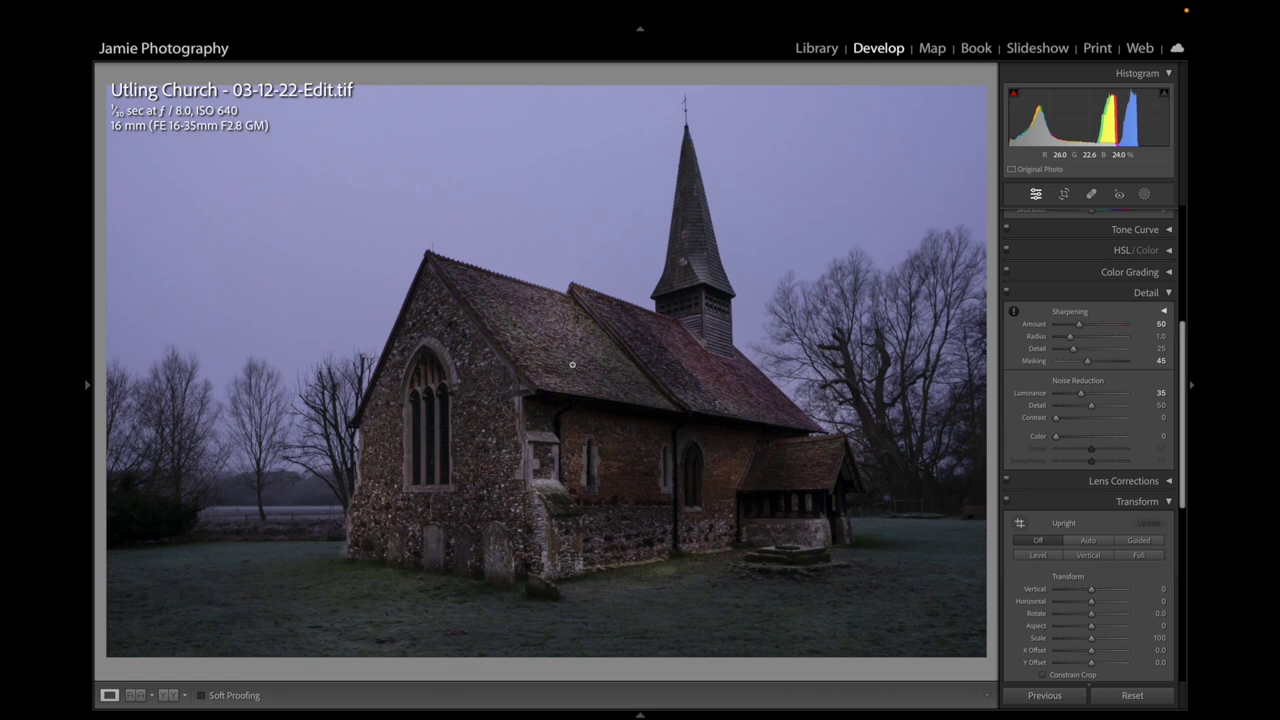
Send a copy of the church TIFF with Lightroom adjustments to Luminar 4 for editing
right_click(572, 366)
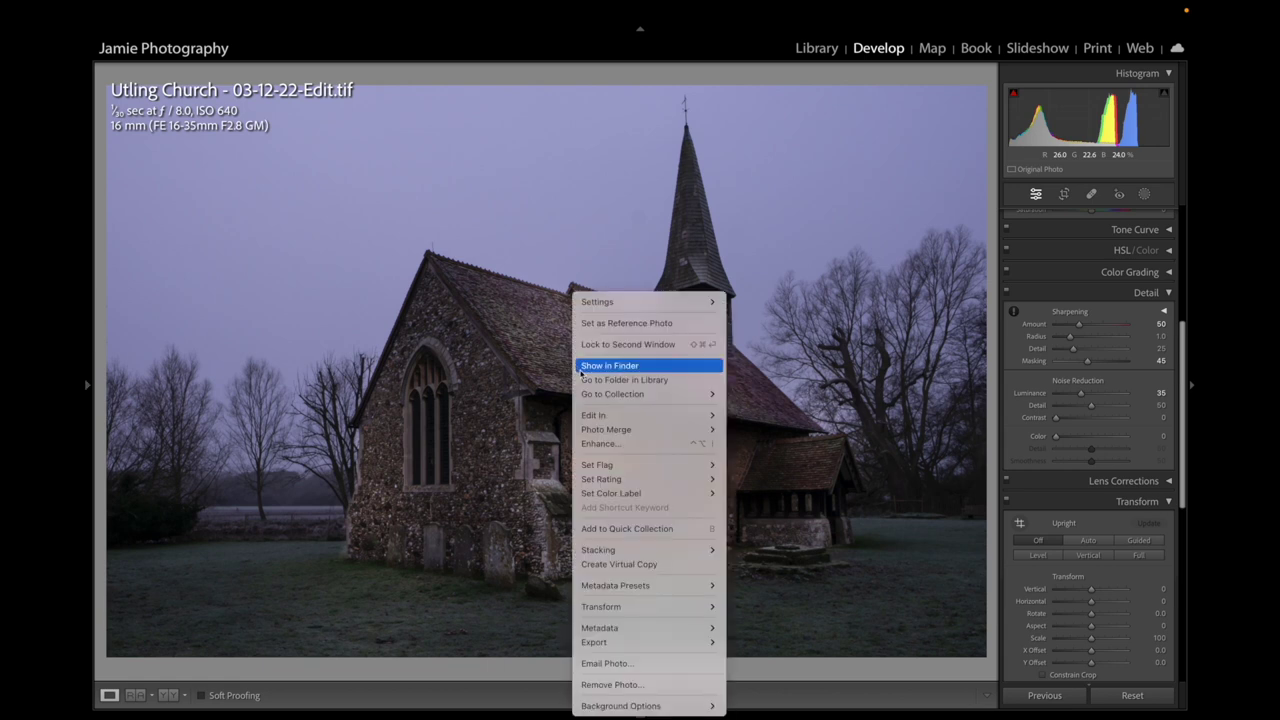
mouse_move(607, 420)
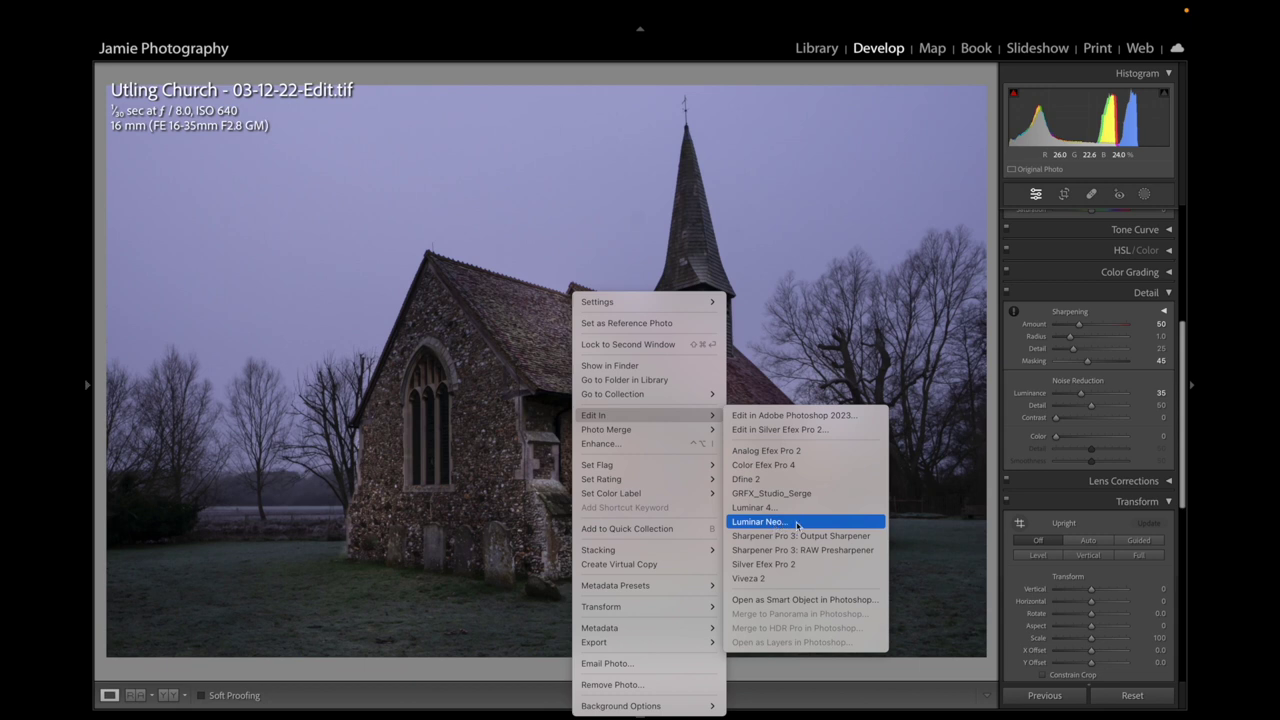
left_click(762, 511)
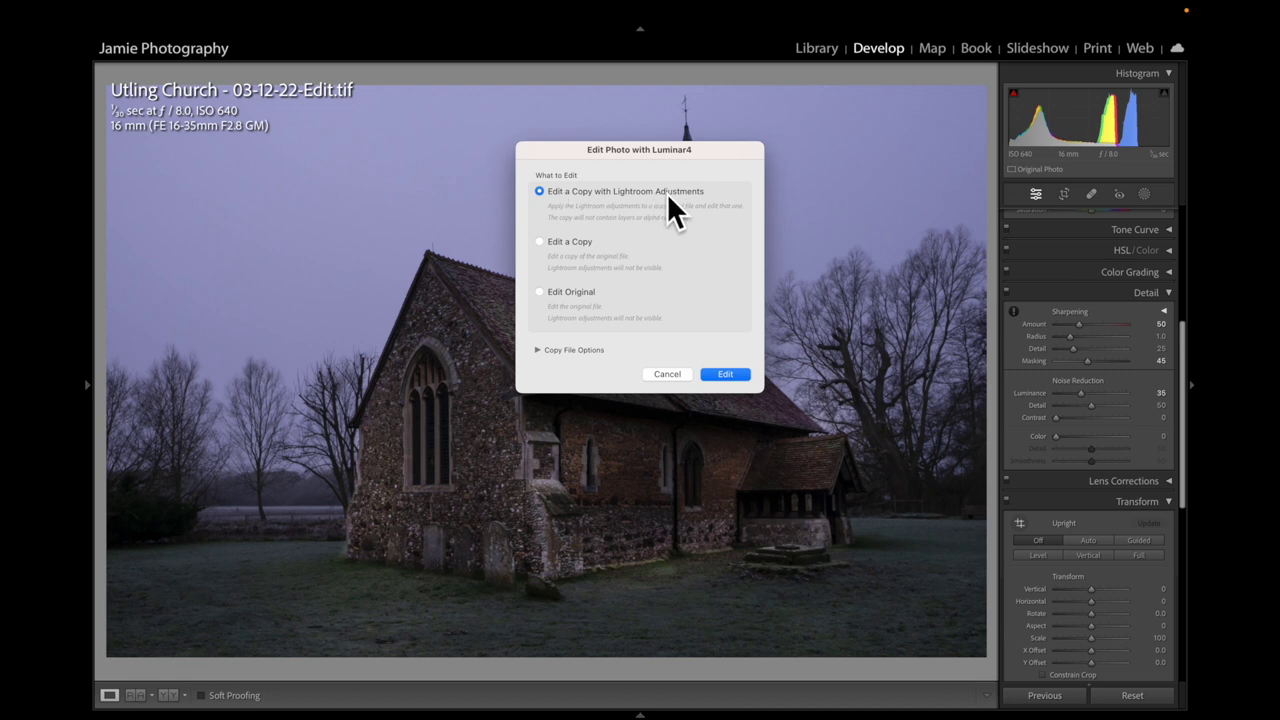
left_click(731, 376)
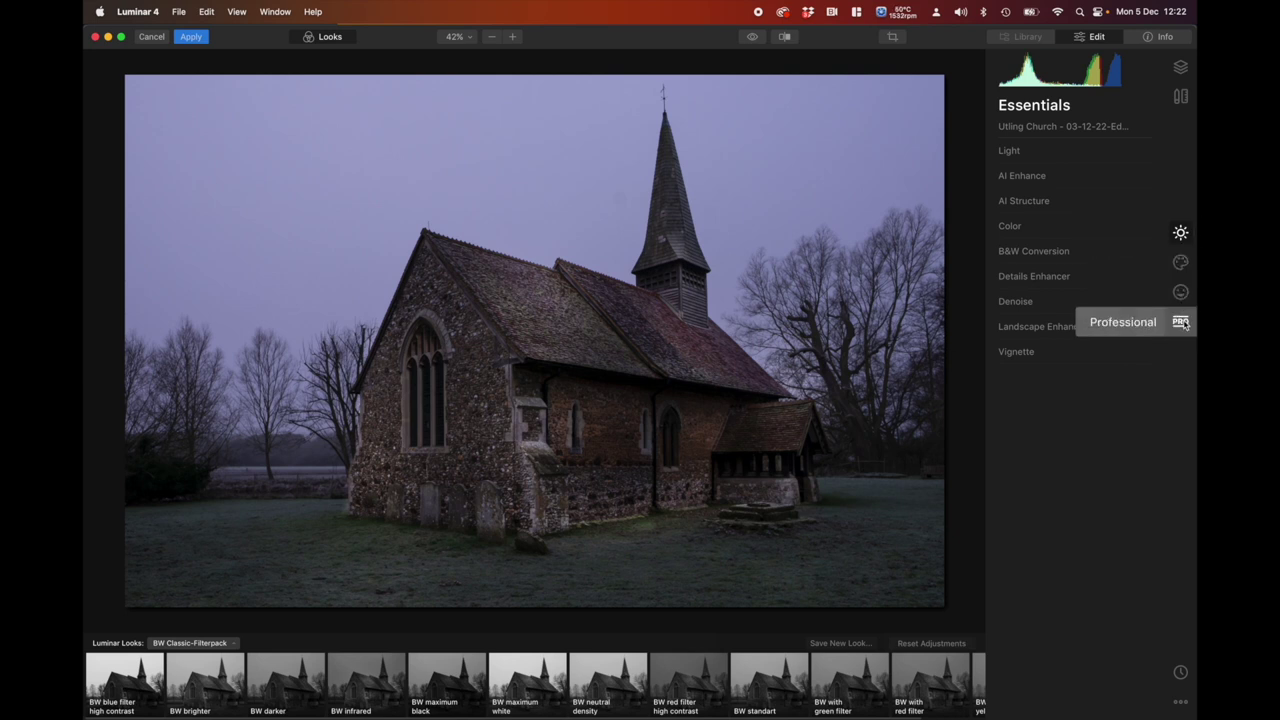
Open the creative AI Sky Replacement tool and show its advanced settings
left_click(1180, 263)
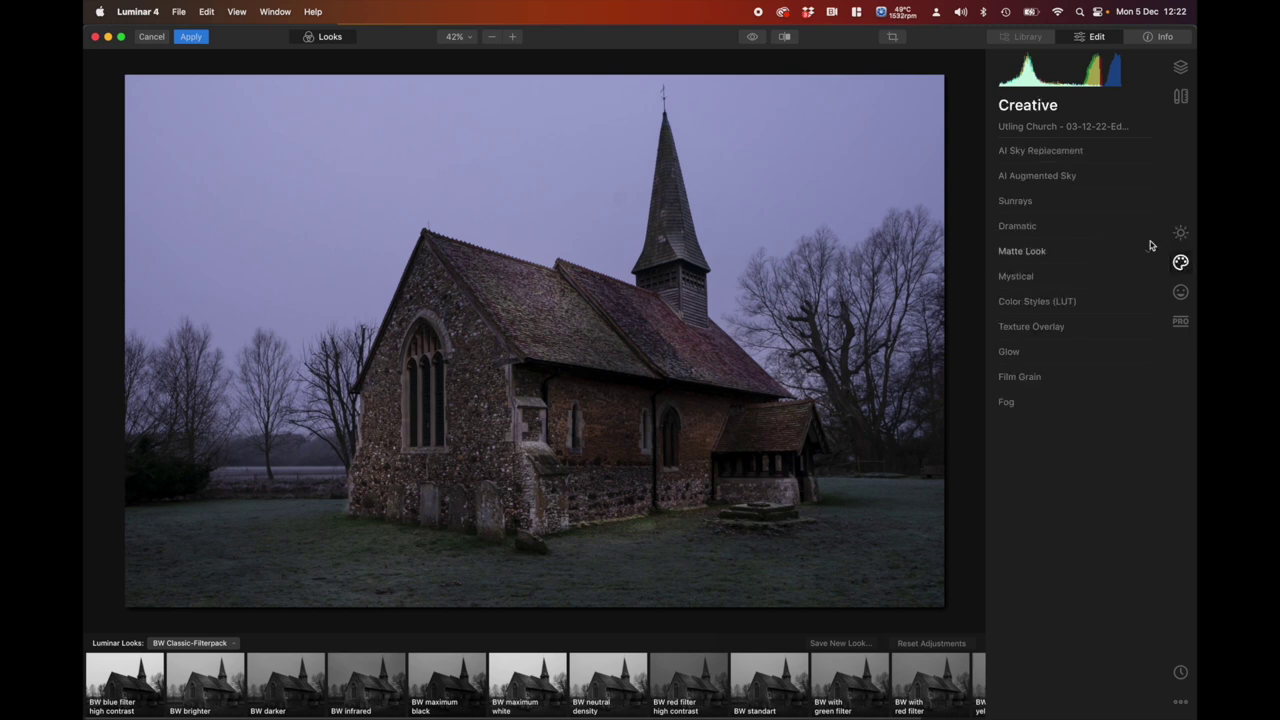
left_click(1039, 151)
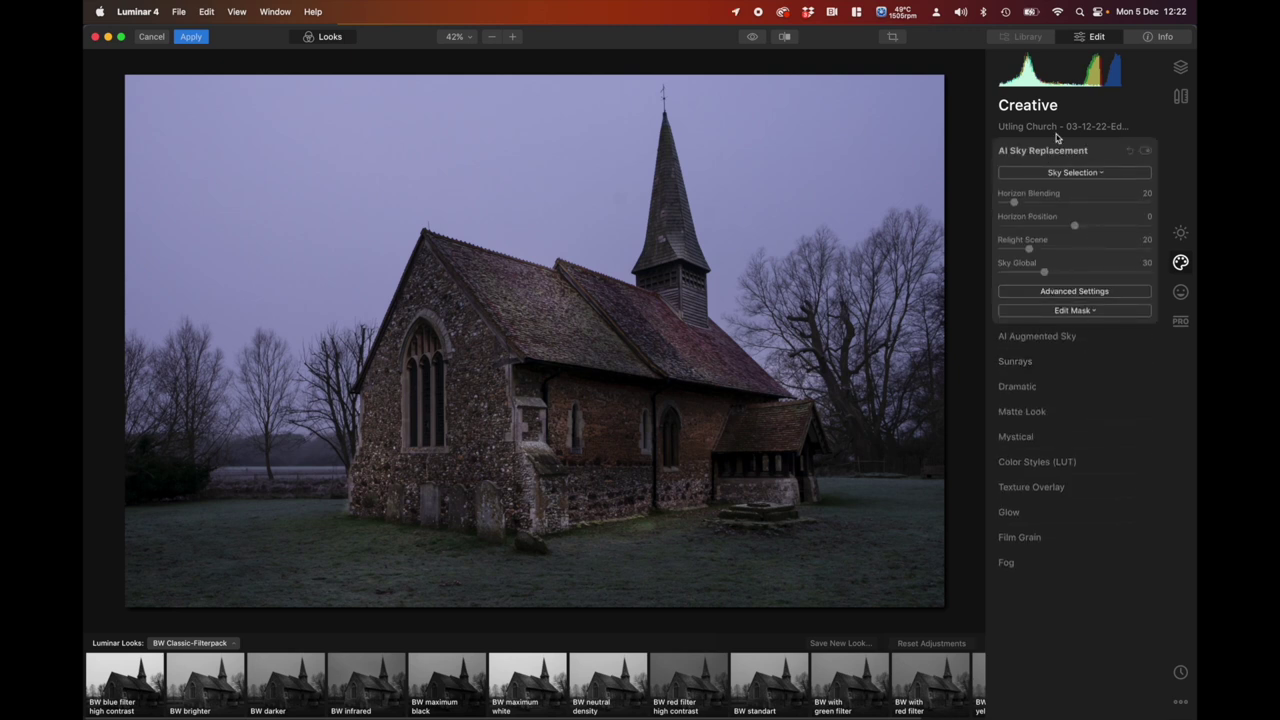
left_click(1073, 292)
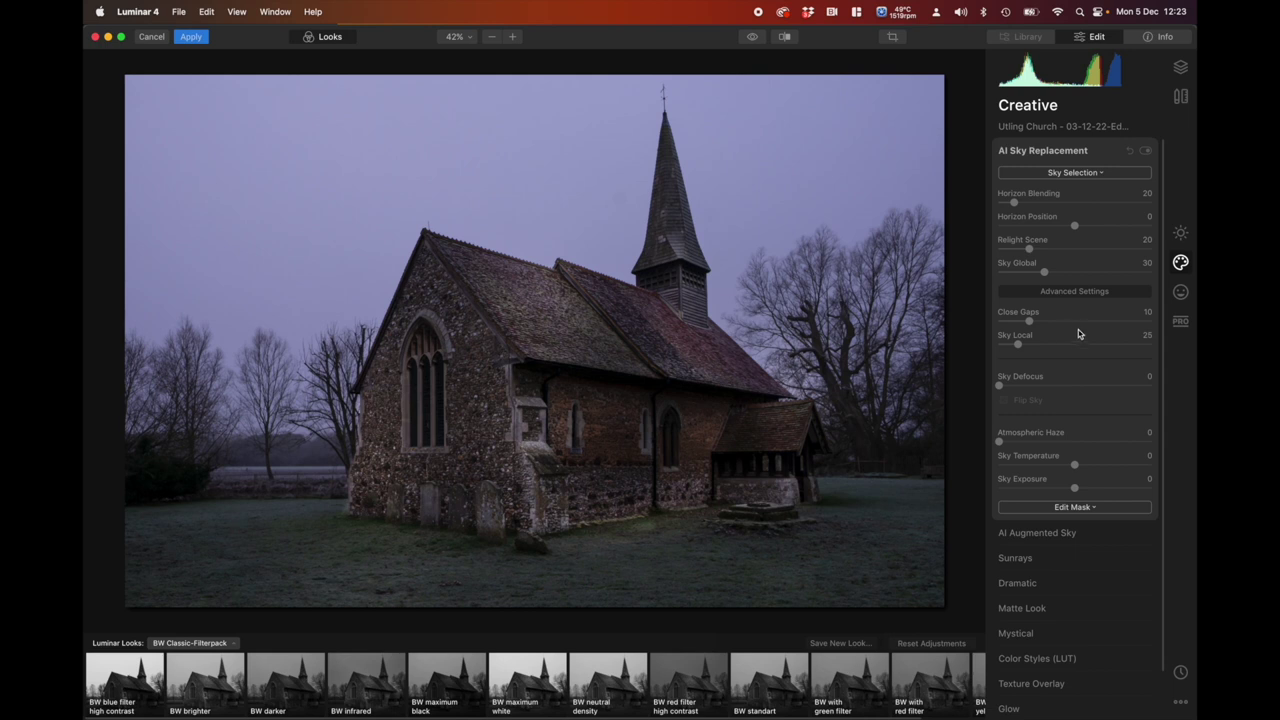
Start loading a custom sky image, tidy the expanded Skies folders and browse the files in 07 - Night Sky
left_click(1075, 176)
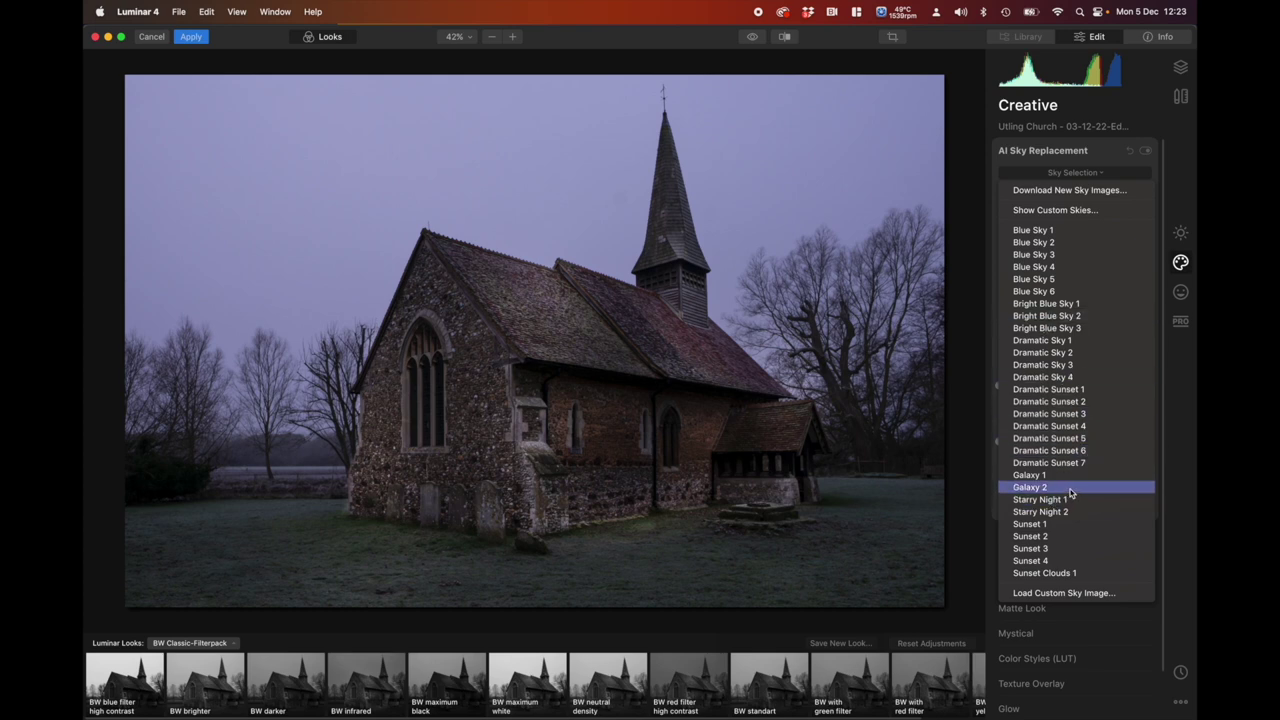
left_click(1062, 593)
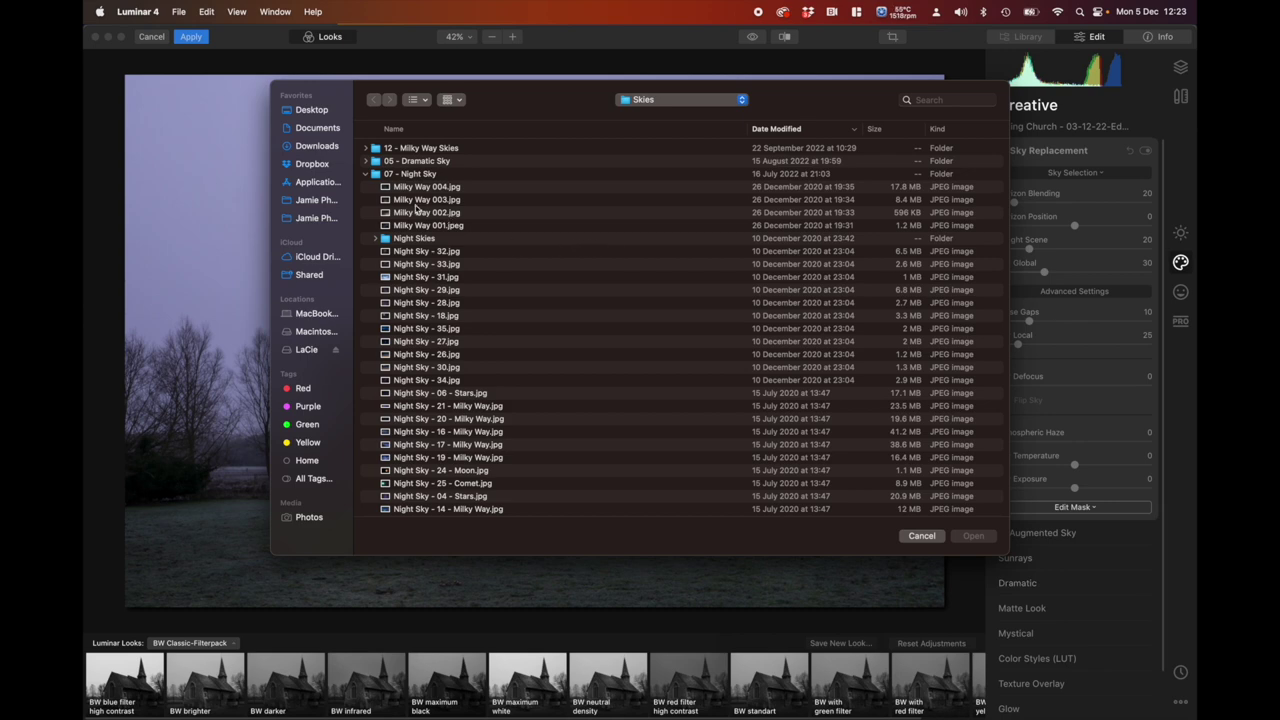
left_click(366, 174)
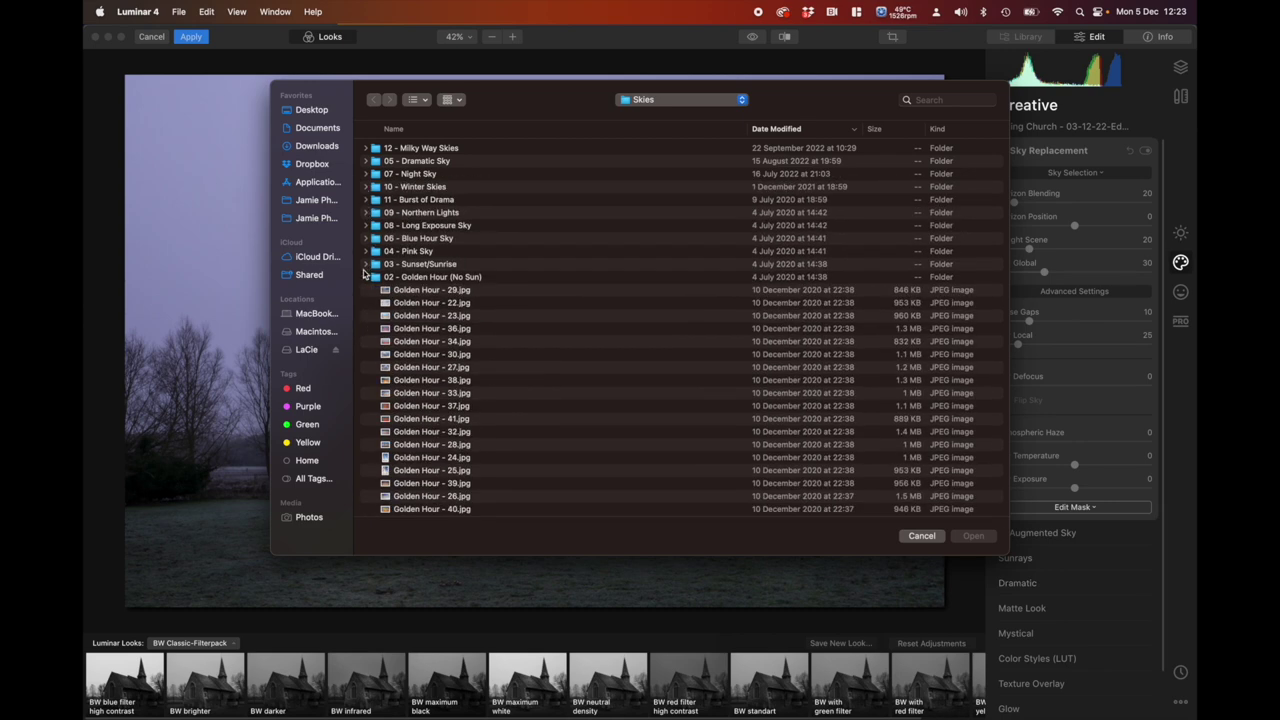
left_click(366, 277)
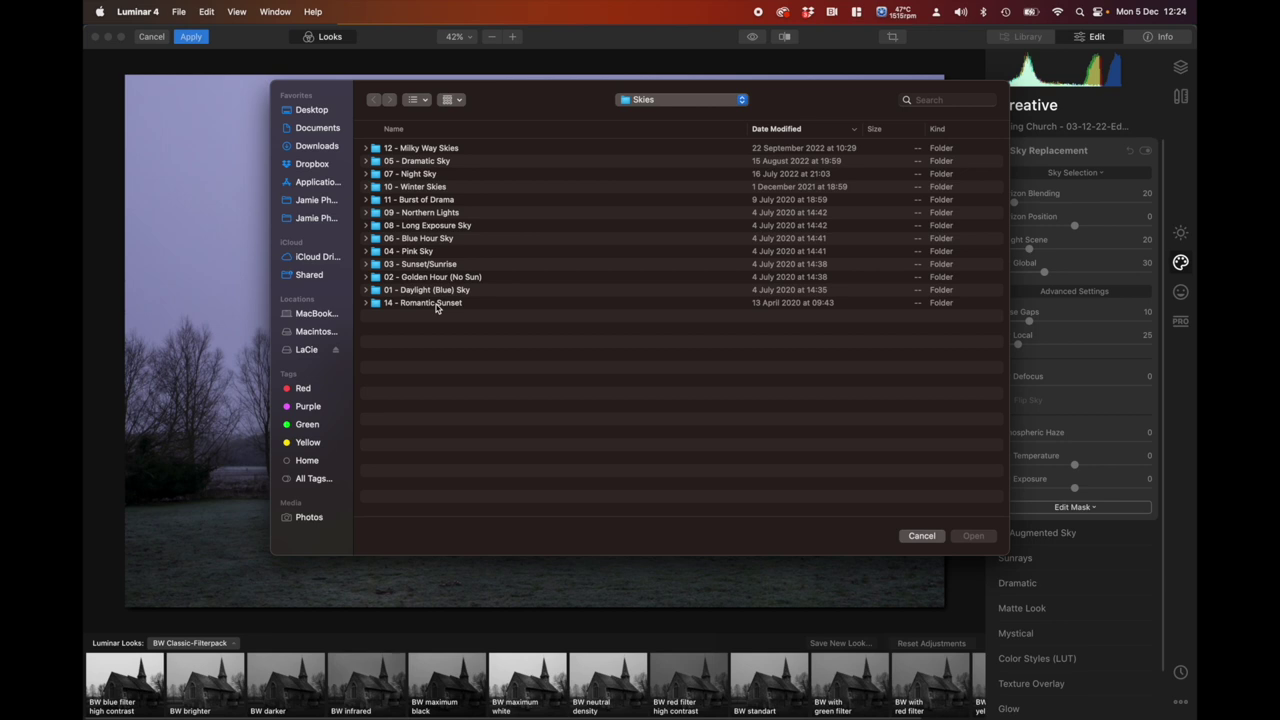
left_click(366, 174)
scroll(446, 248, "down", 5)
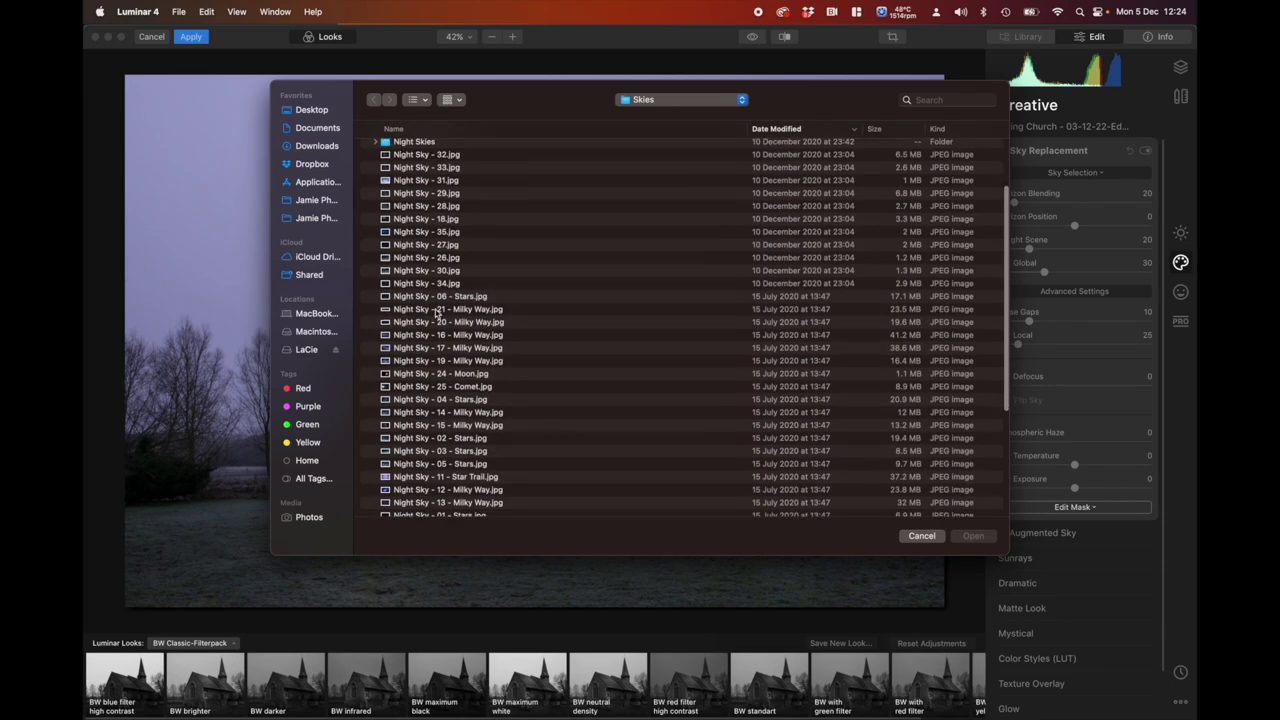
scroll(454, 406, "down", 2)
scroll(454, 406, "down", 4)
scroll(452, 330, "up", 10)
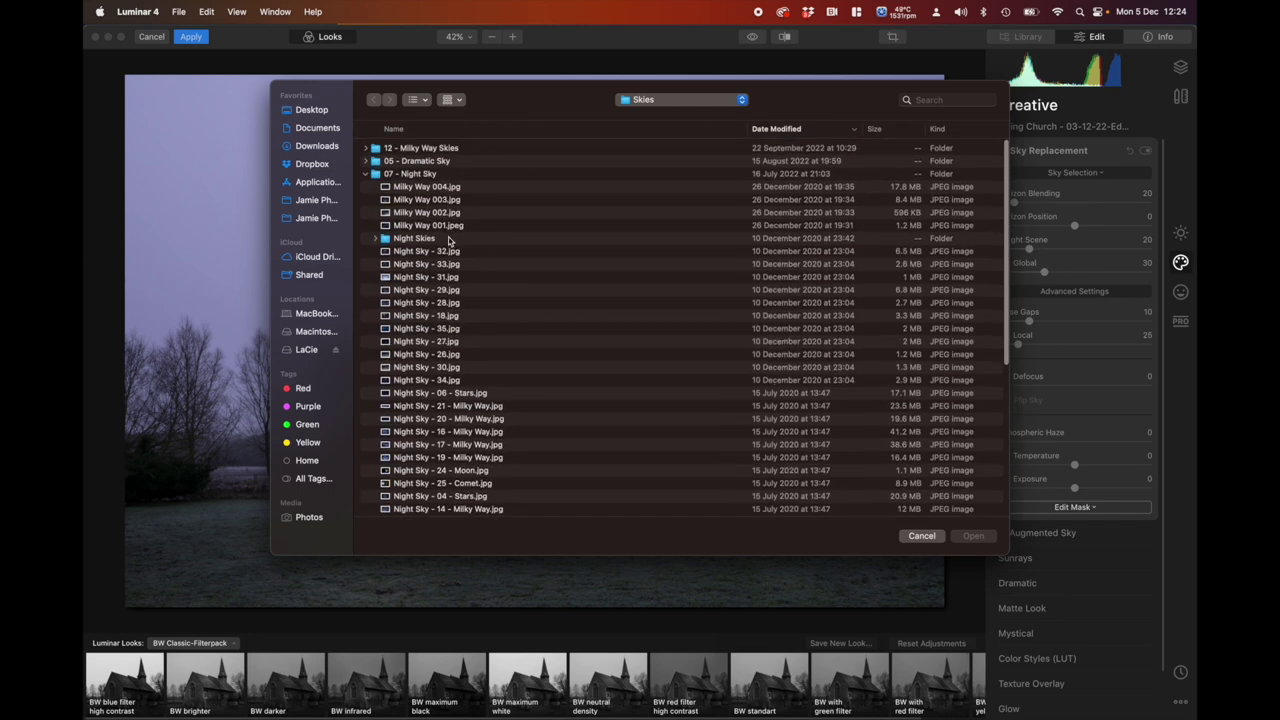
scroll(491, 257, "down", 2)
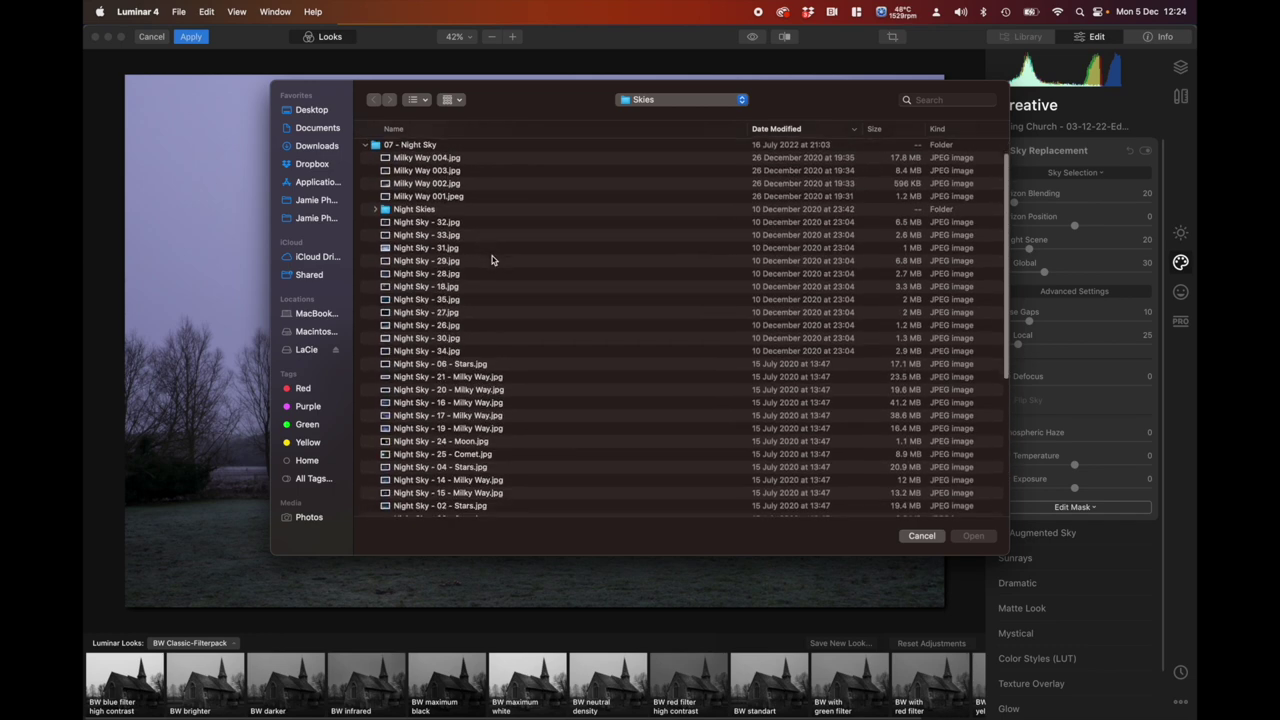
Preview the Milky Way images in the 07 - Night Sky folder and load Milky Way 002.jpg as the replacement sky
left_click(443, 163)
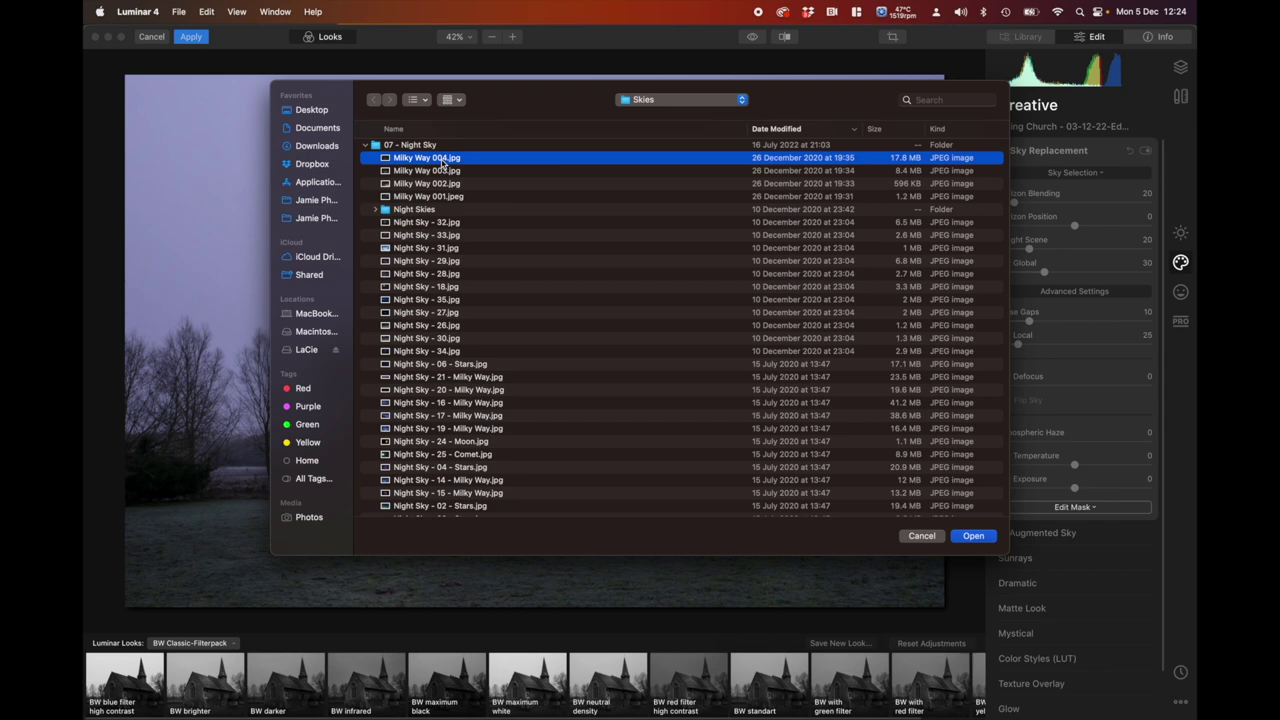
key("space")
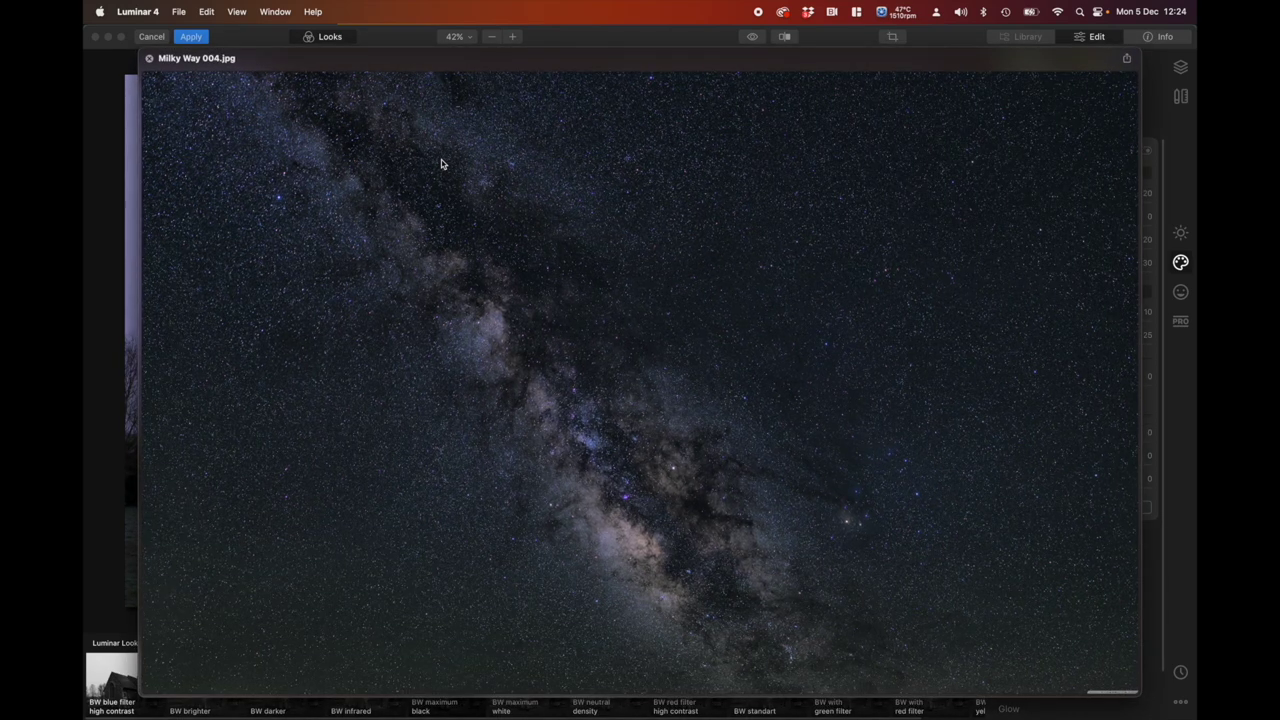
key("Up")
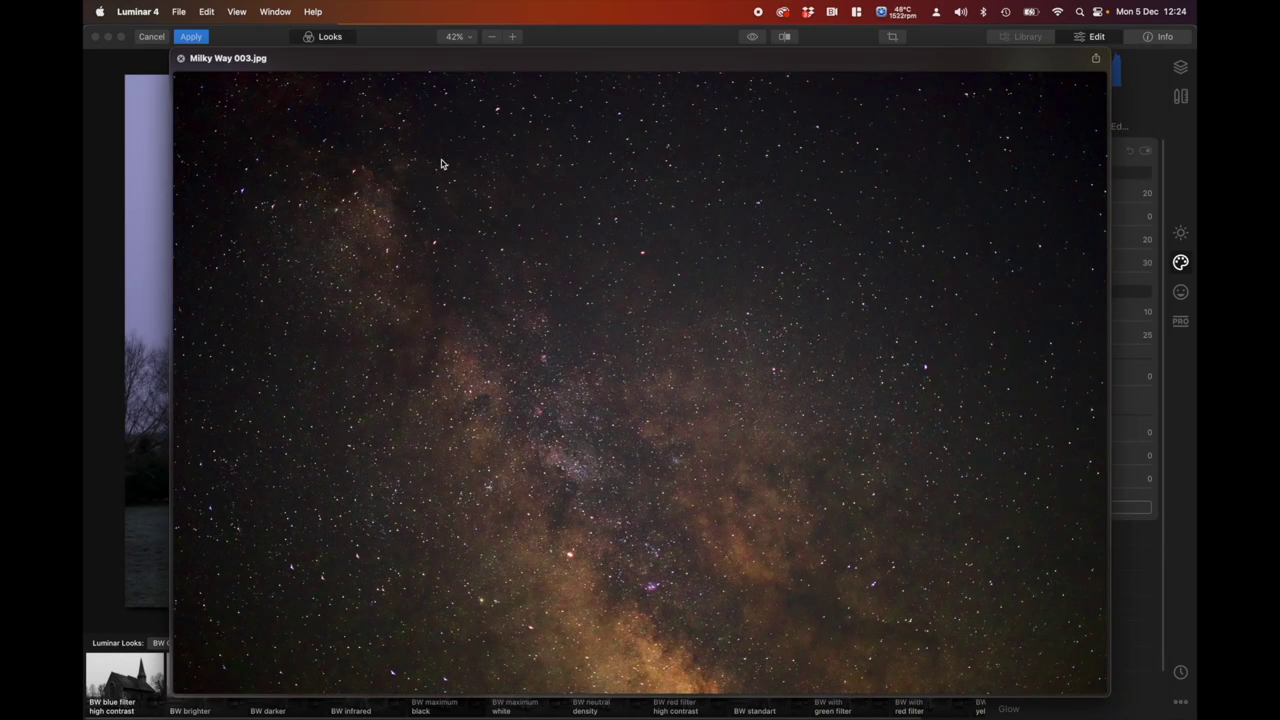
key("Up")
key("Up")
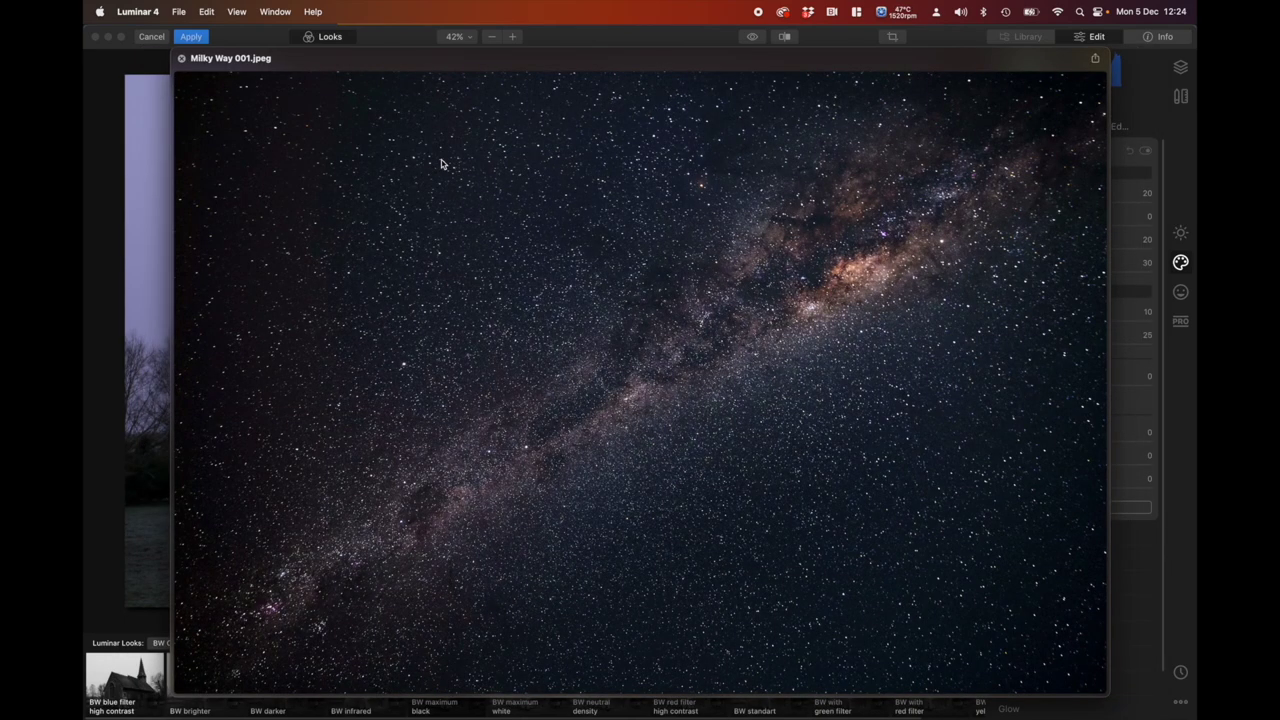
key("Down")
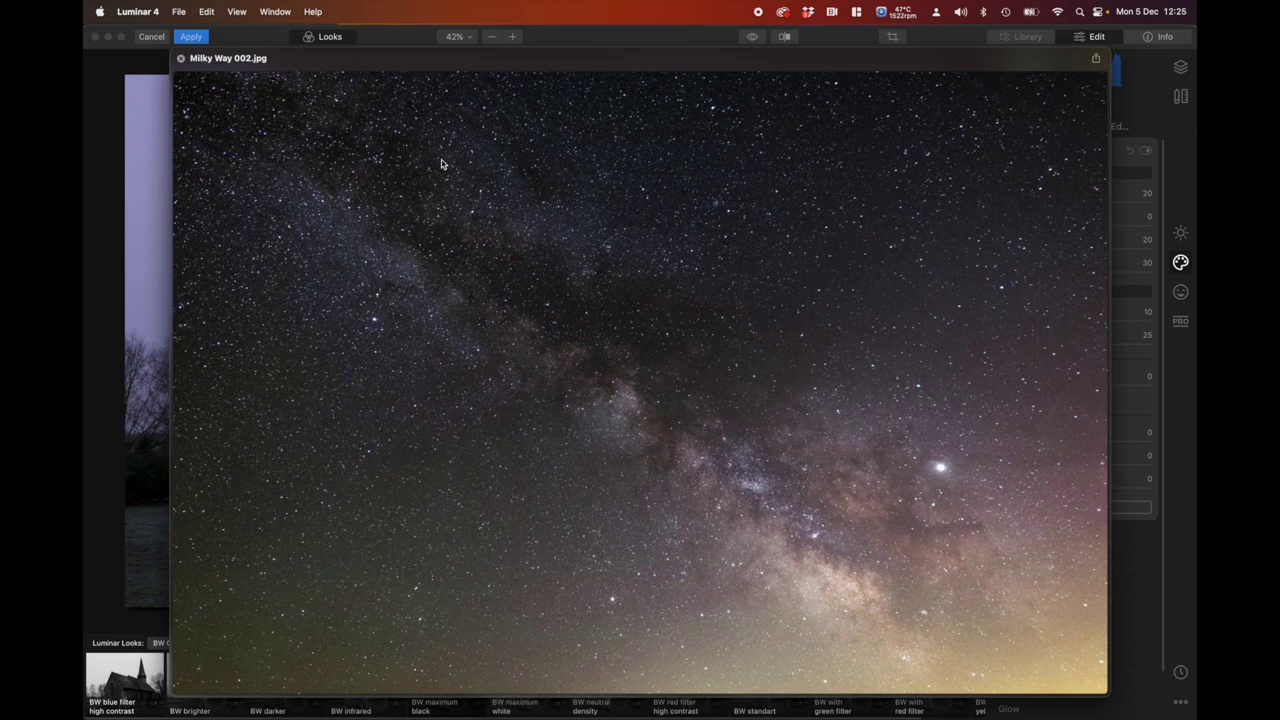
left_click(180, 58)
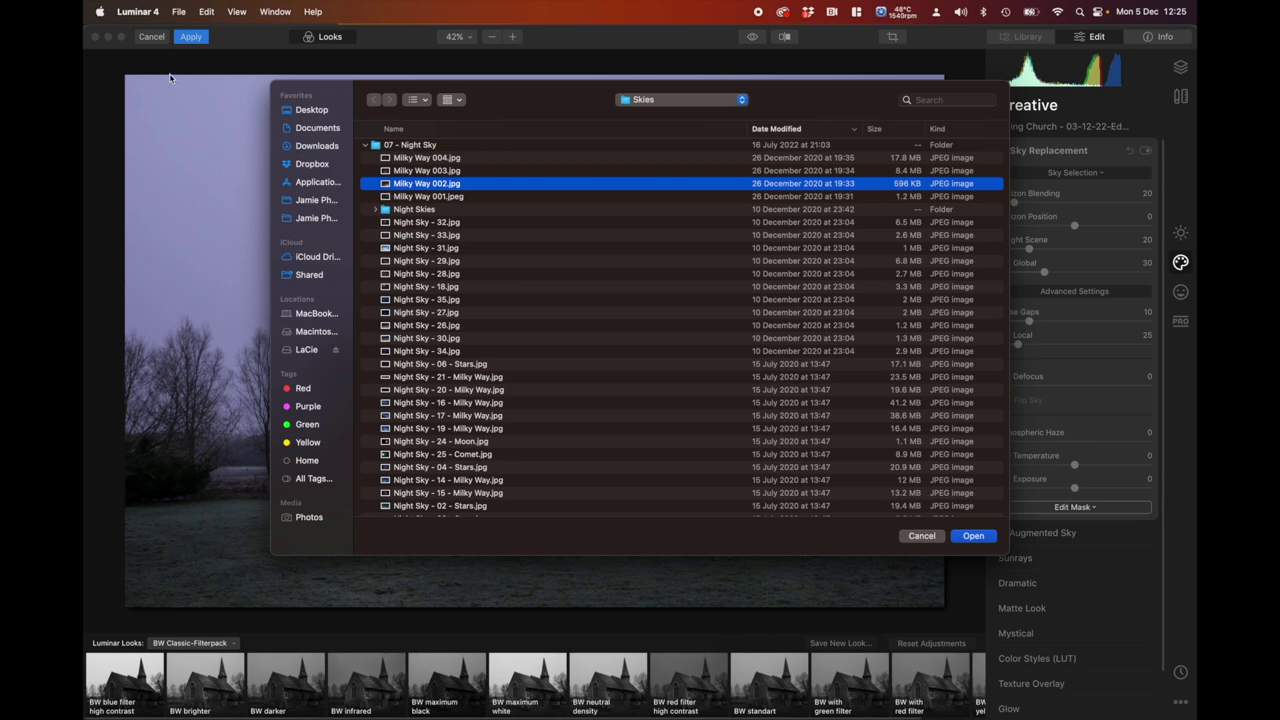
key("space")
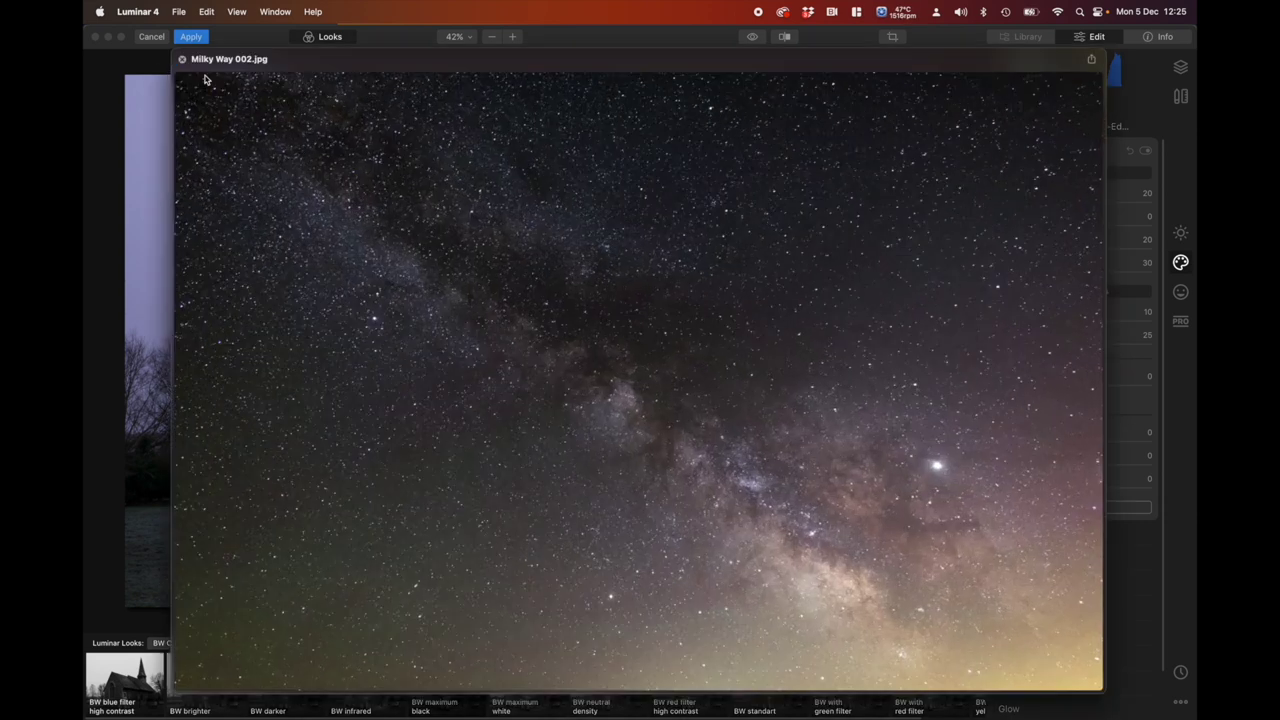
left_click(205, 79)
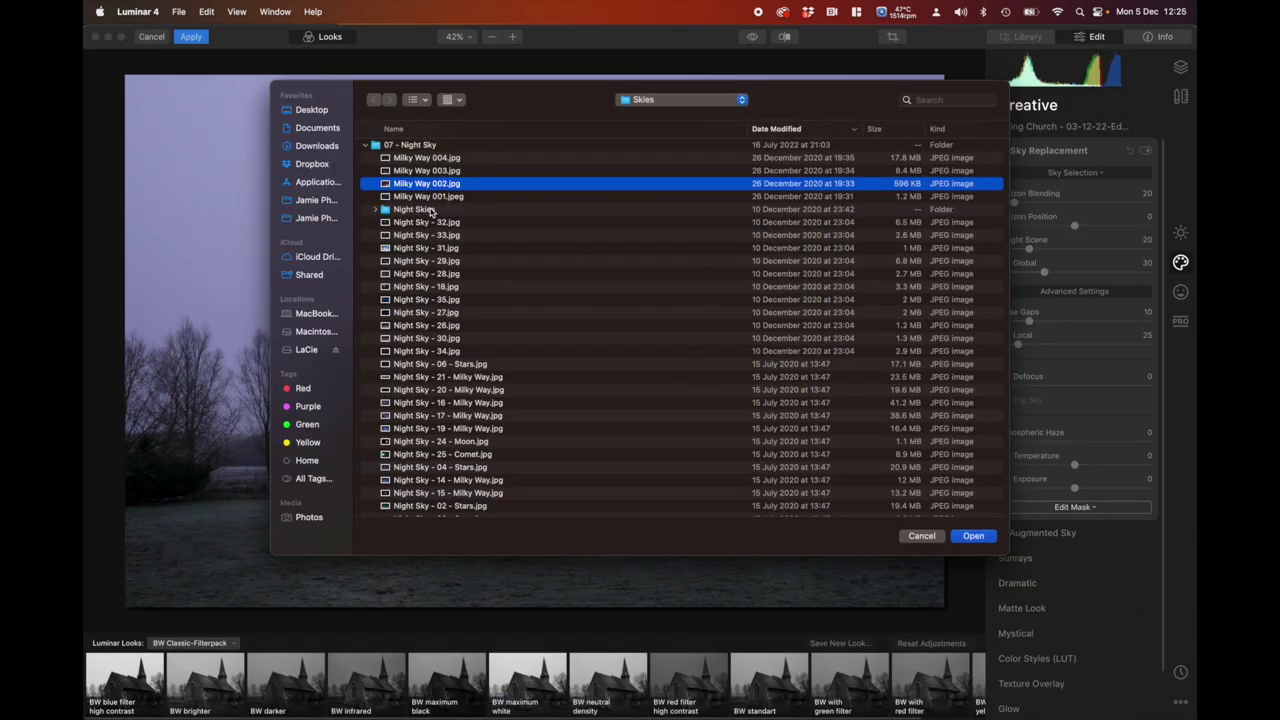
left_click(972, 536)
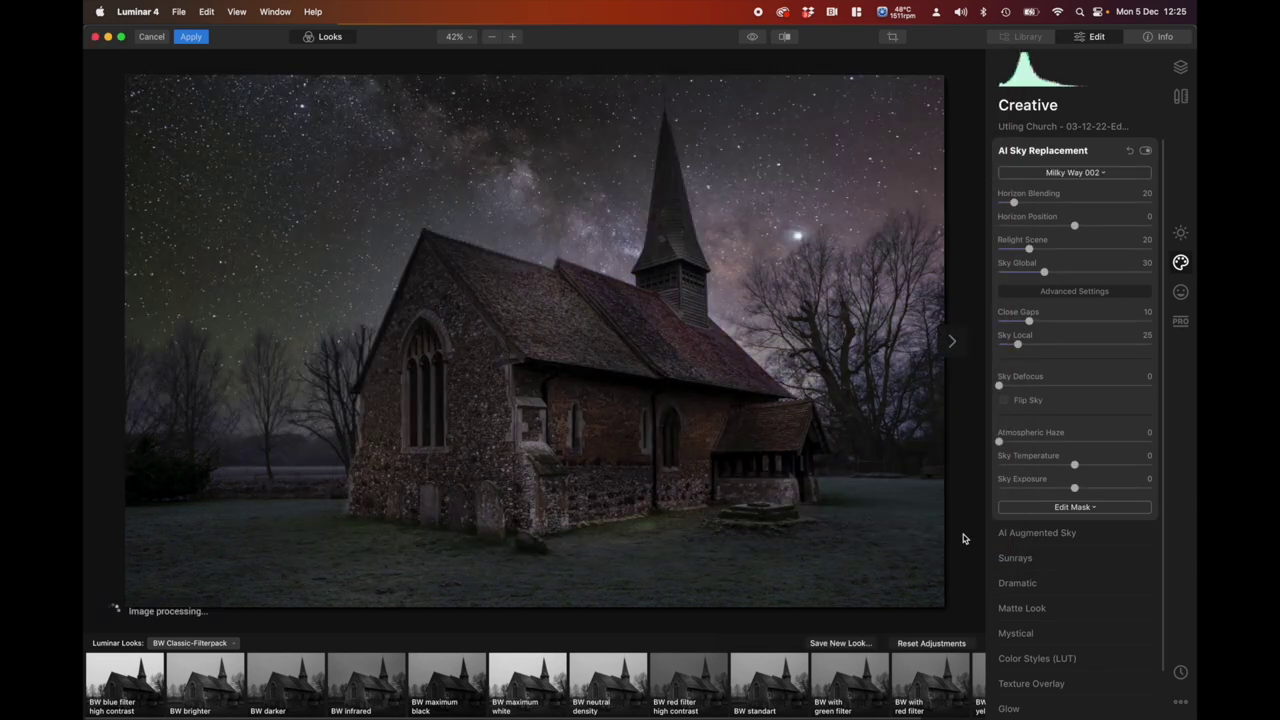
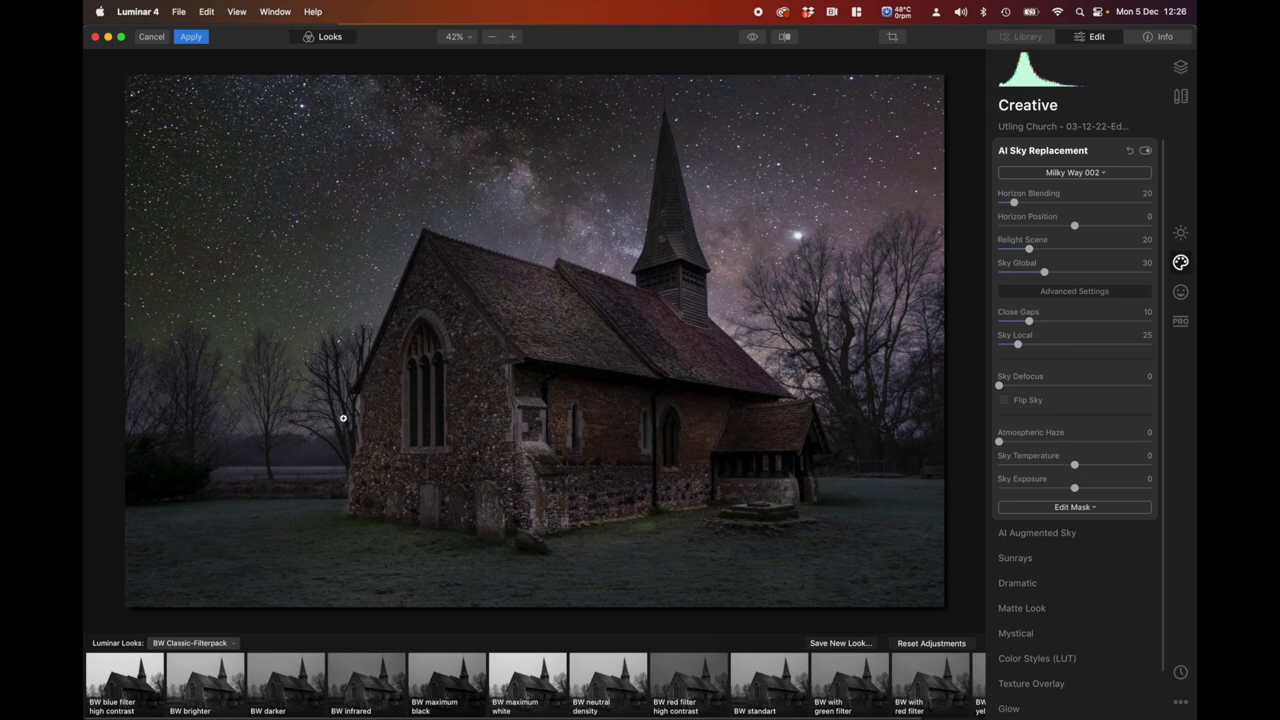
Check the sky blend around the trees and set Horizon Blending to 0, Sky Local to 103 and Close Gaps to 5
double_click(273, 375)
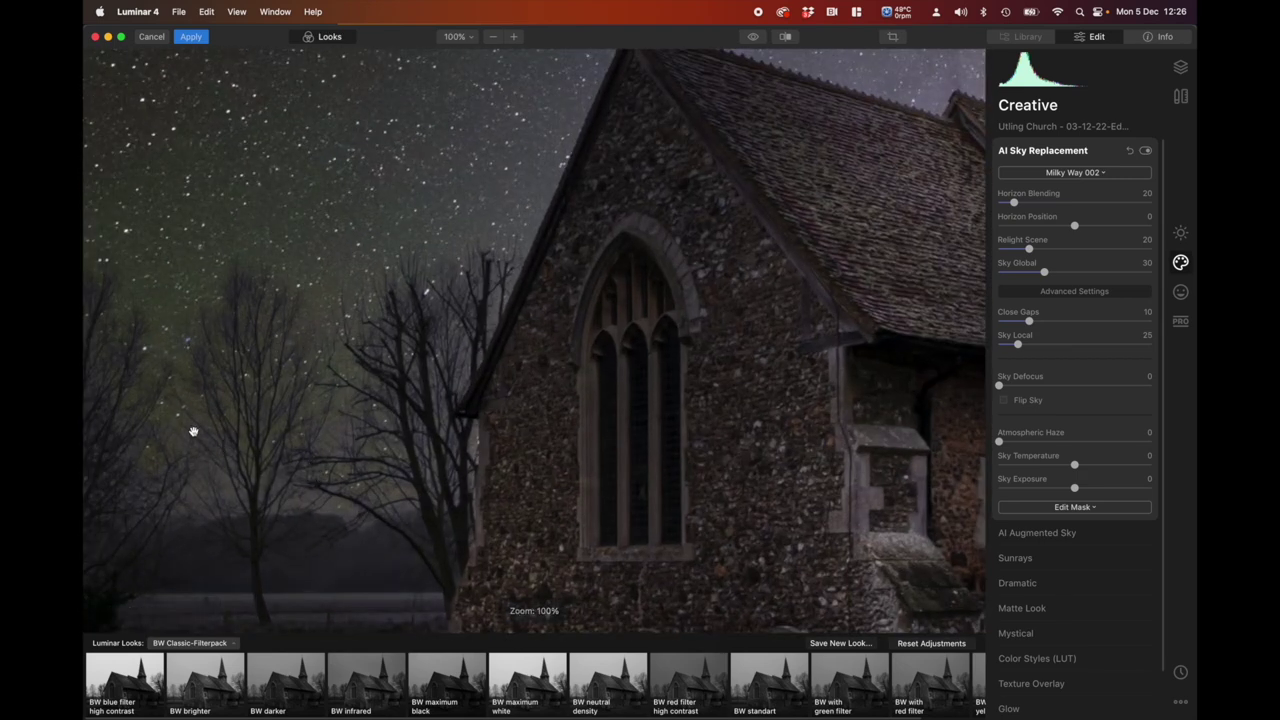
double_click(313, 434)
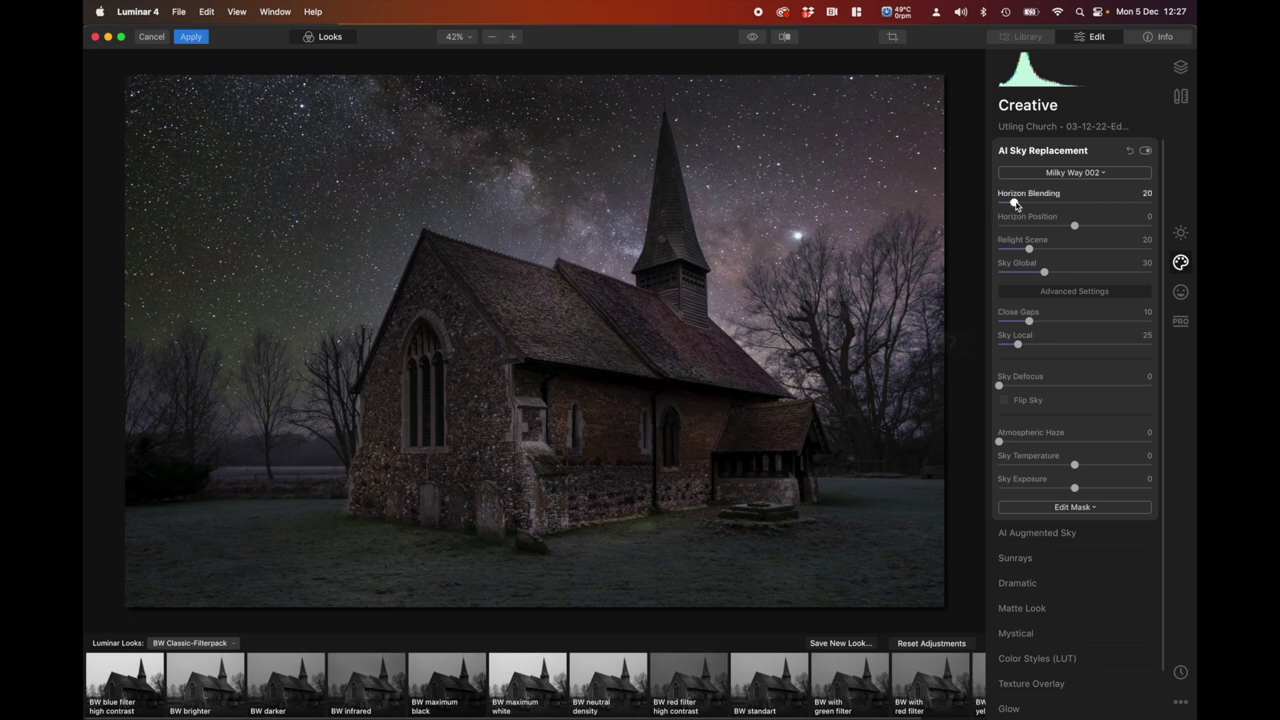
left_click_drag(1015, 204, 1106, 203)
left_click_drag(1106, 204, 993, 209)
left_click_drag(1020, 345, 1080, 347)
left_click(1013, 322)
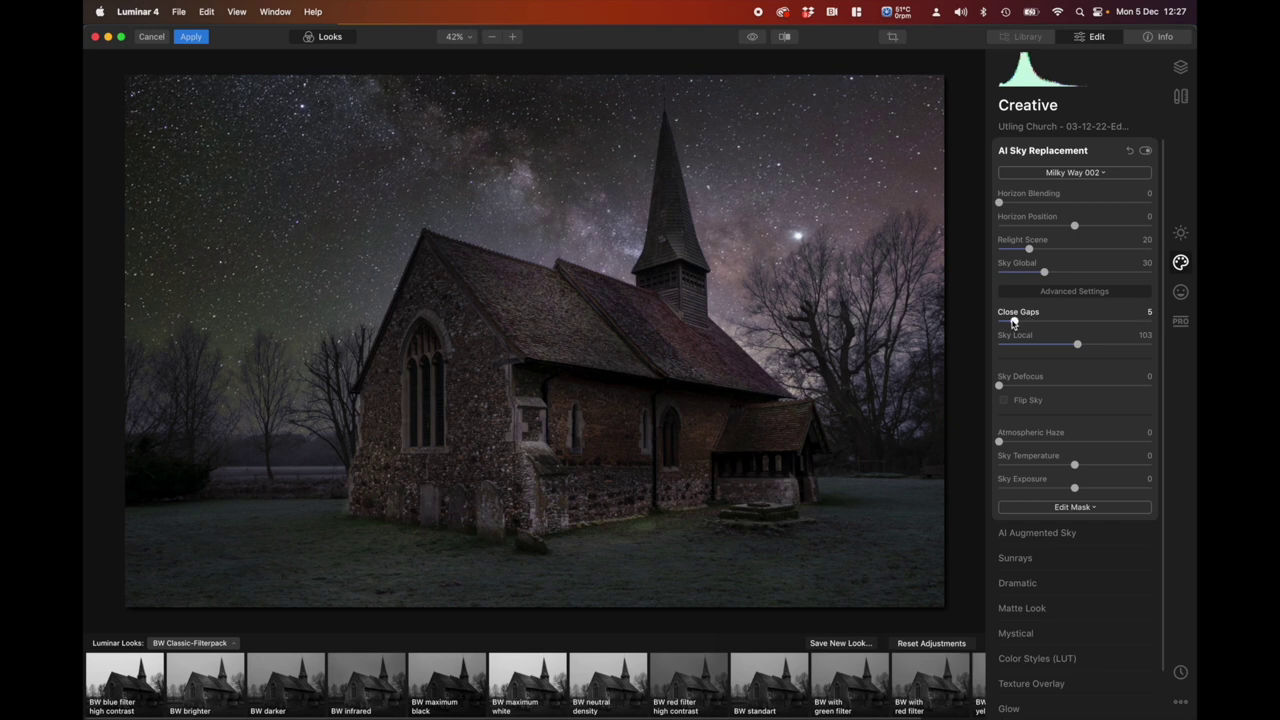
Set the replacement sky's Close Gaps to 2, Sky Local to 90 and Sky Global to 91
left_click_drag(1013, 322, 1006, 322)
mouse_move(1078, 345)
left_mouse_down()
mouse_move(1128, 346)
mouse_move(1067, 345)
left_mouse_up()
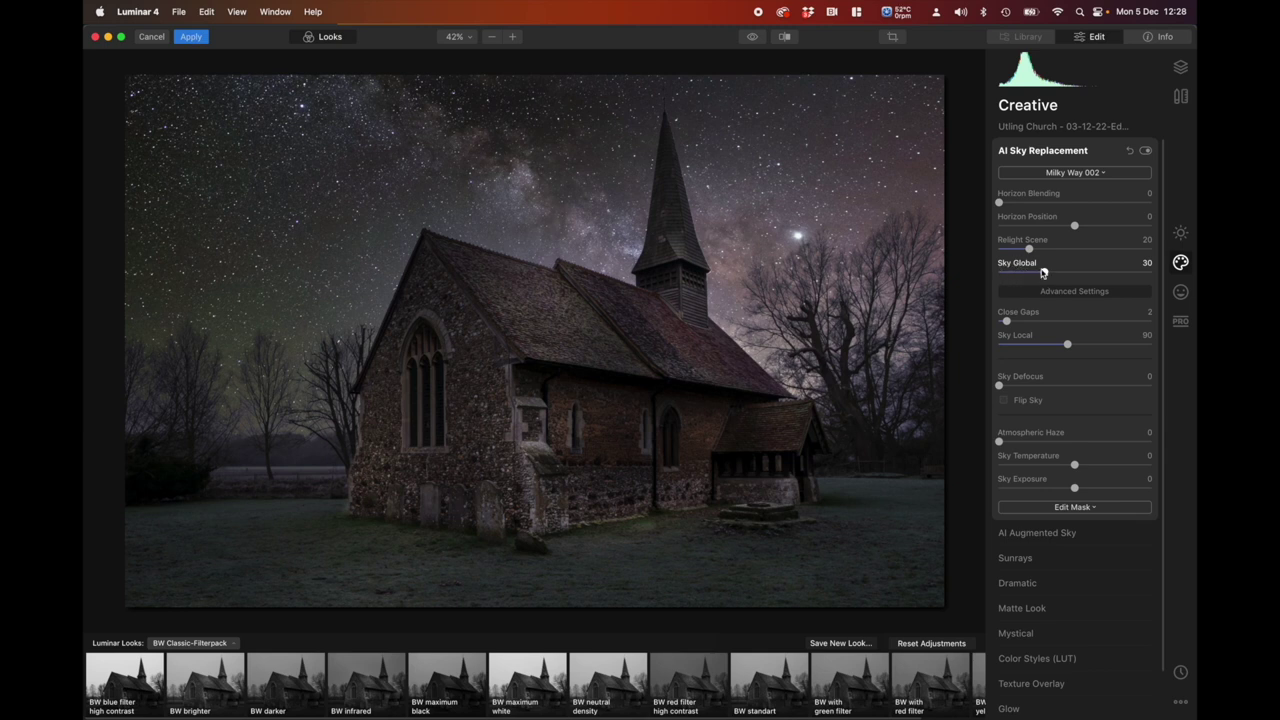
left_click_drag(1044, 273, 1099, 272)
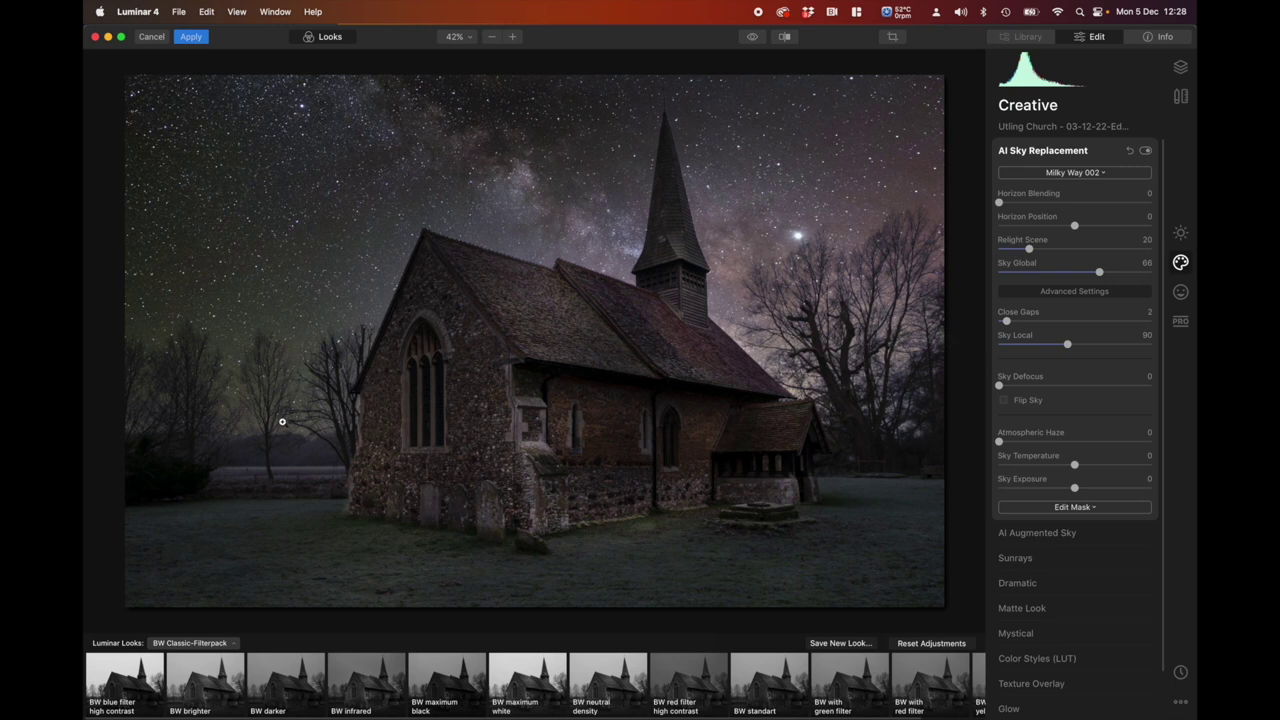
left_click(1046, 273)
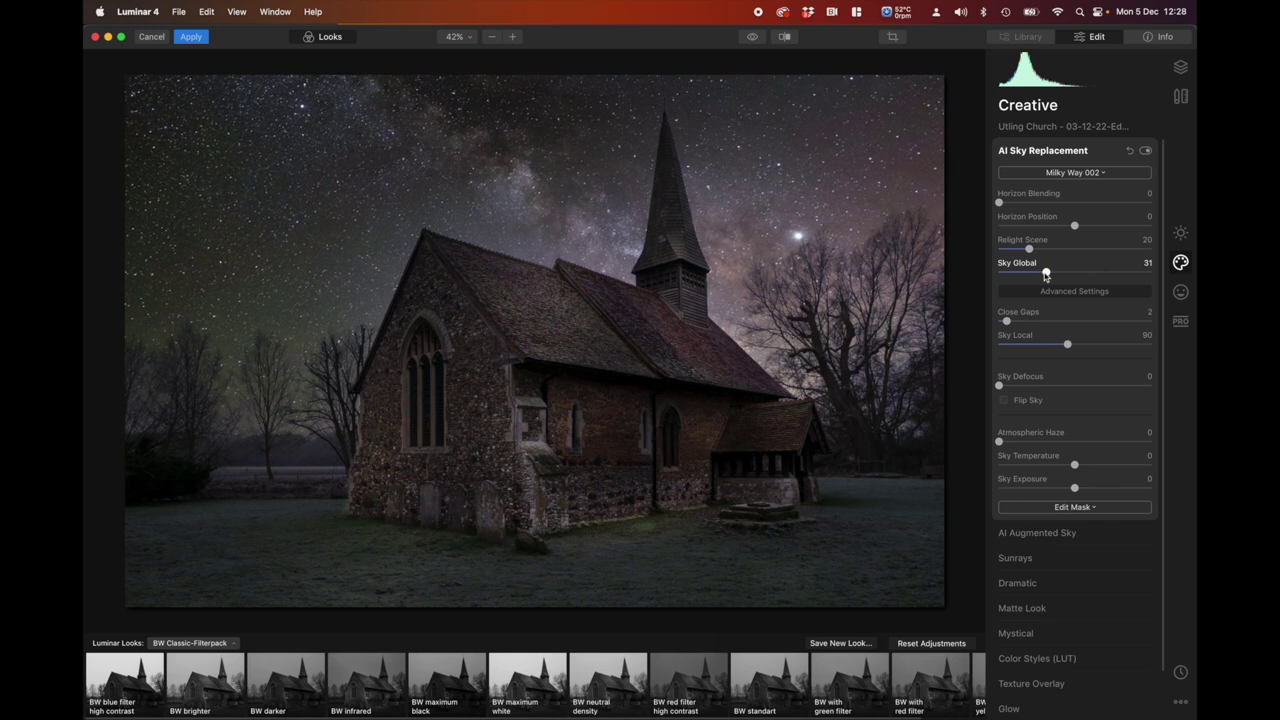
left_click(1020, 273)
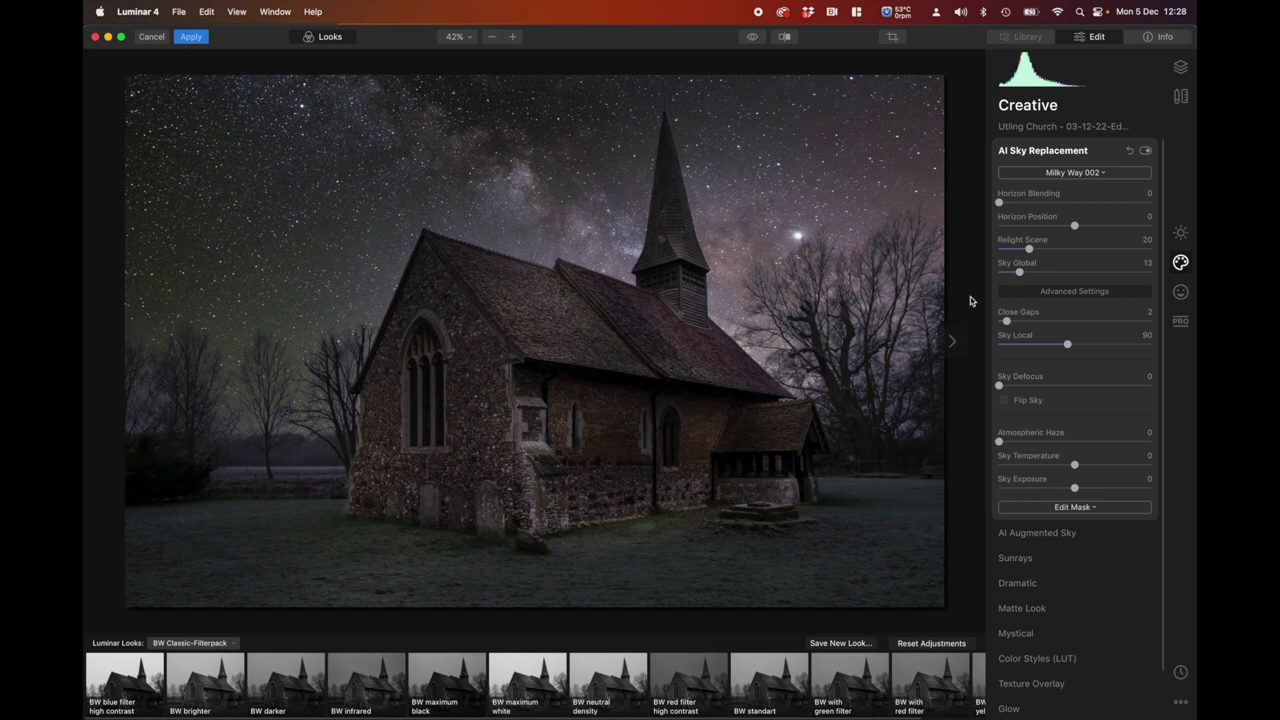
left_click_drag(1020, 273, 1108, 276)
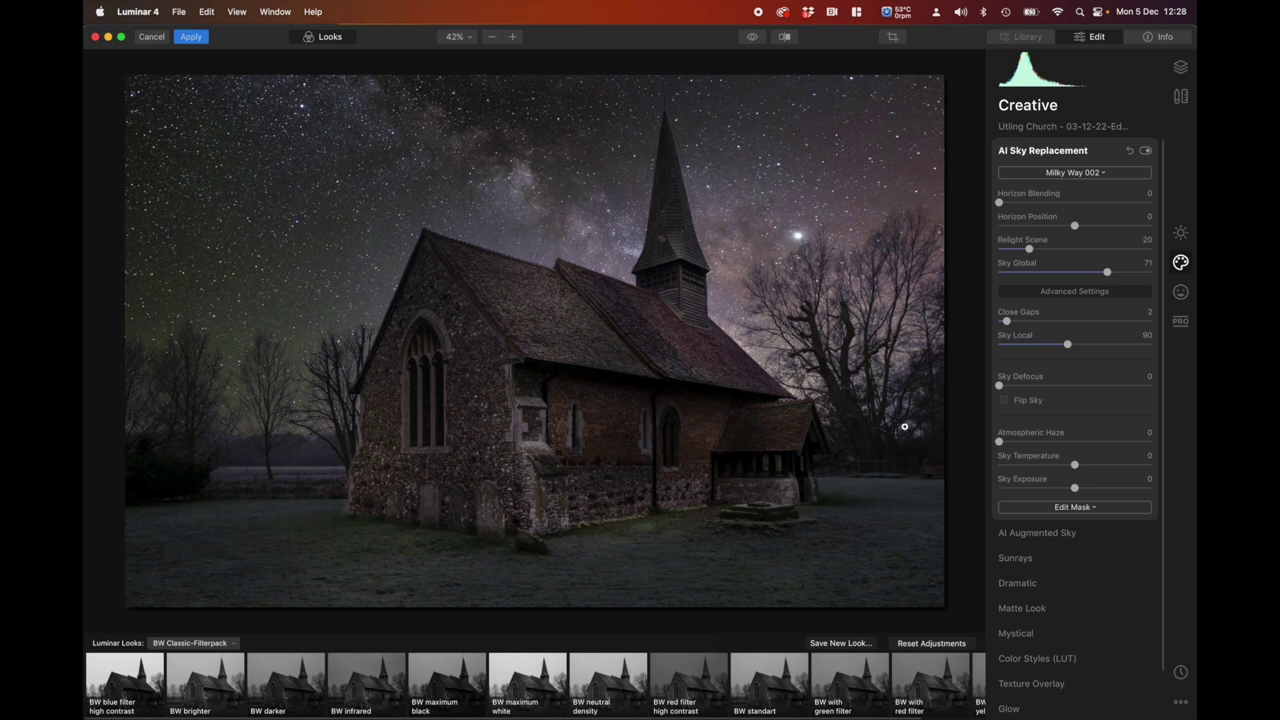
left_click(1143, 272)
left_click_drag(1143, 272, 1137, 279)
Try flipping the sky and turn the flip off again, and set Atmospheric Haze to 10
left_click(1004, 401)
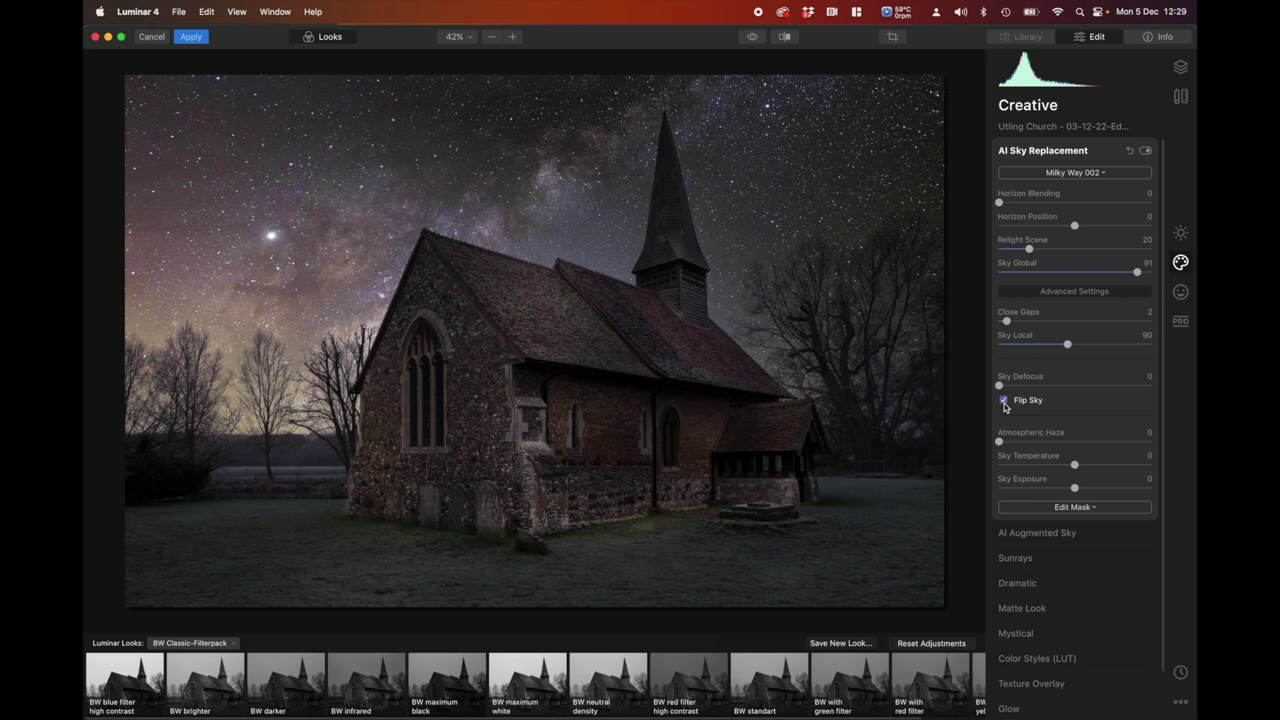
left_click(1004, 401)
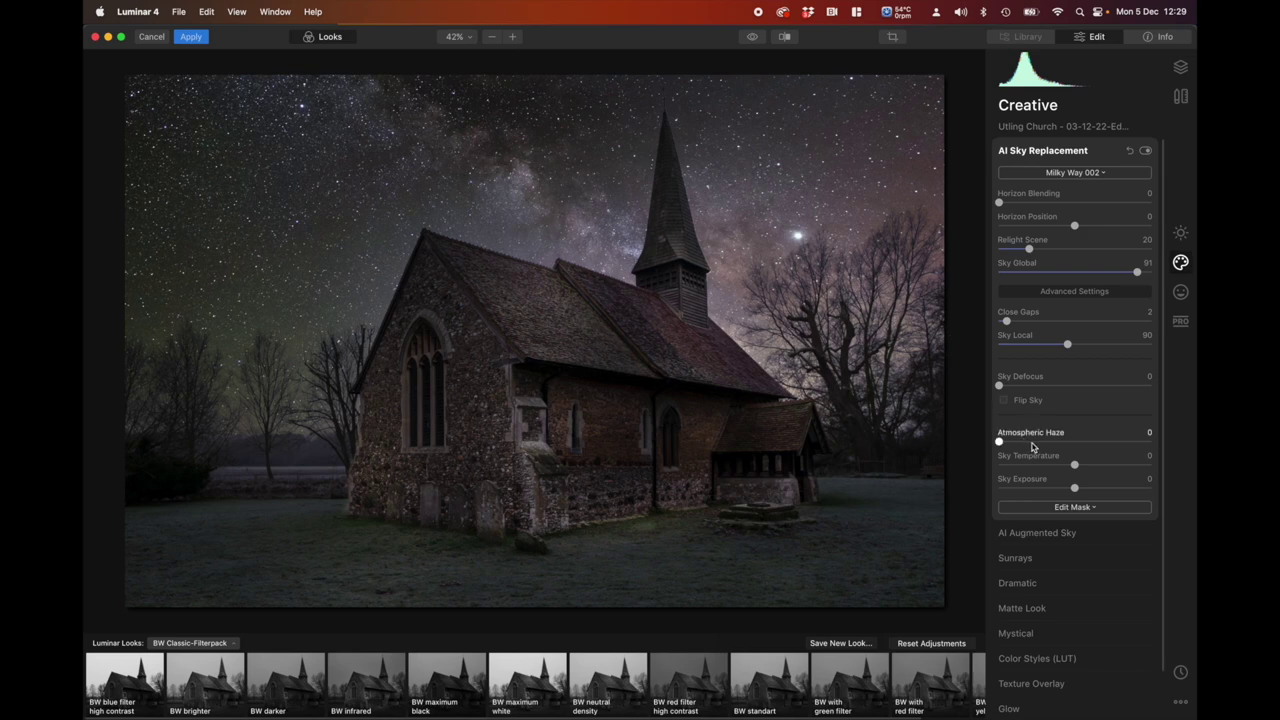
left_click(1033, 442)
left_click(1136, 442)
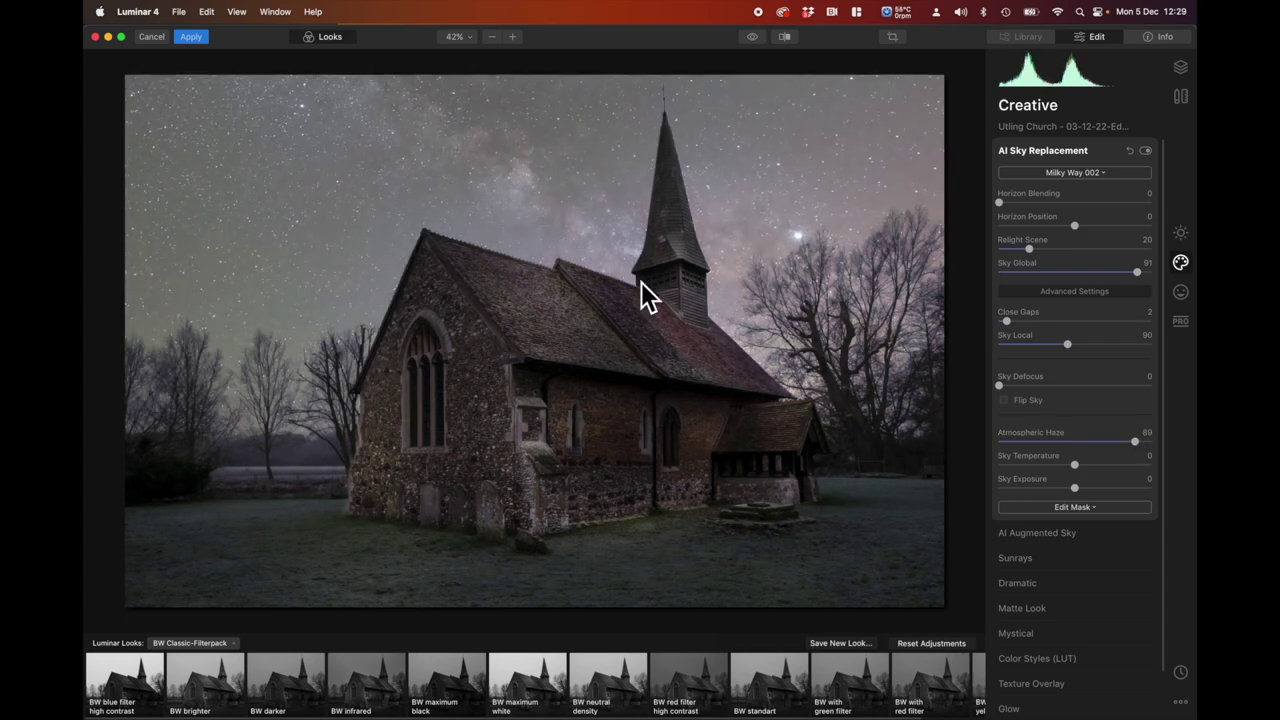
left_click(1010, 442)
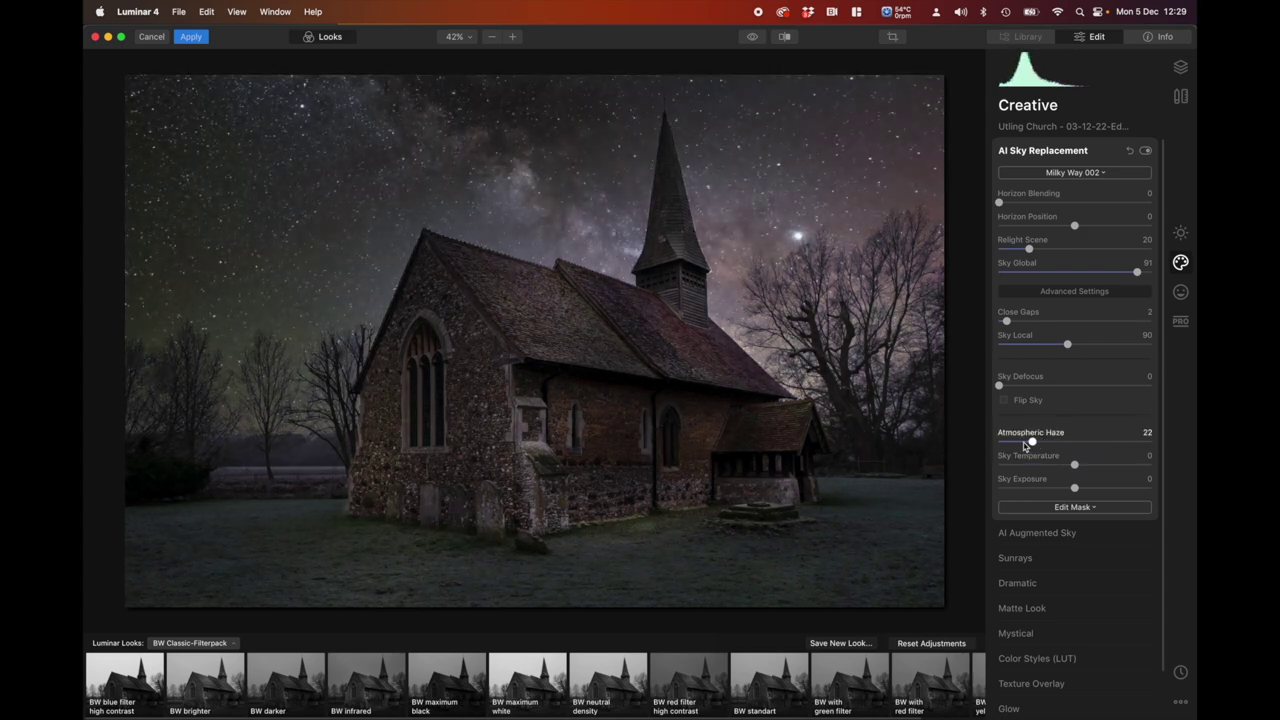
mouse_move(1004, 447)
left_mouse_down()
mouse_move(990, 448)
mouse_move(1008, 449)
left_mouse_up()
Cool the replacement sky by setting Sky Temperature to -56
left_click(1120, 466)
left_click(1020, 466)
left_click(1028, 466)
left_click_drag(1029, 465, 1037, 467)
mouse_move(1036, 467)
left_mouse_down()
mouse_move(1004, 467)
mouse_move(1038, 470)
left_mouse_up()
left_click_drag(1052, 470, 1033, 474)
Set Sky Exposure to -25, Relight Scene to 65 and Sky Global to 92
mouse_move(1075, 489)
left_mouse_down()
mouse_move(997, 496)
mouse_move(1195, 493)
mouse_move(1058, 497)
left_mouse_up()
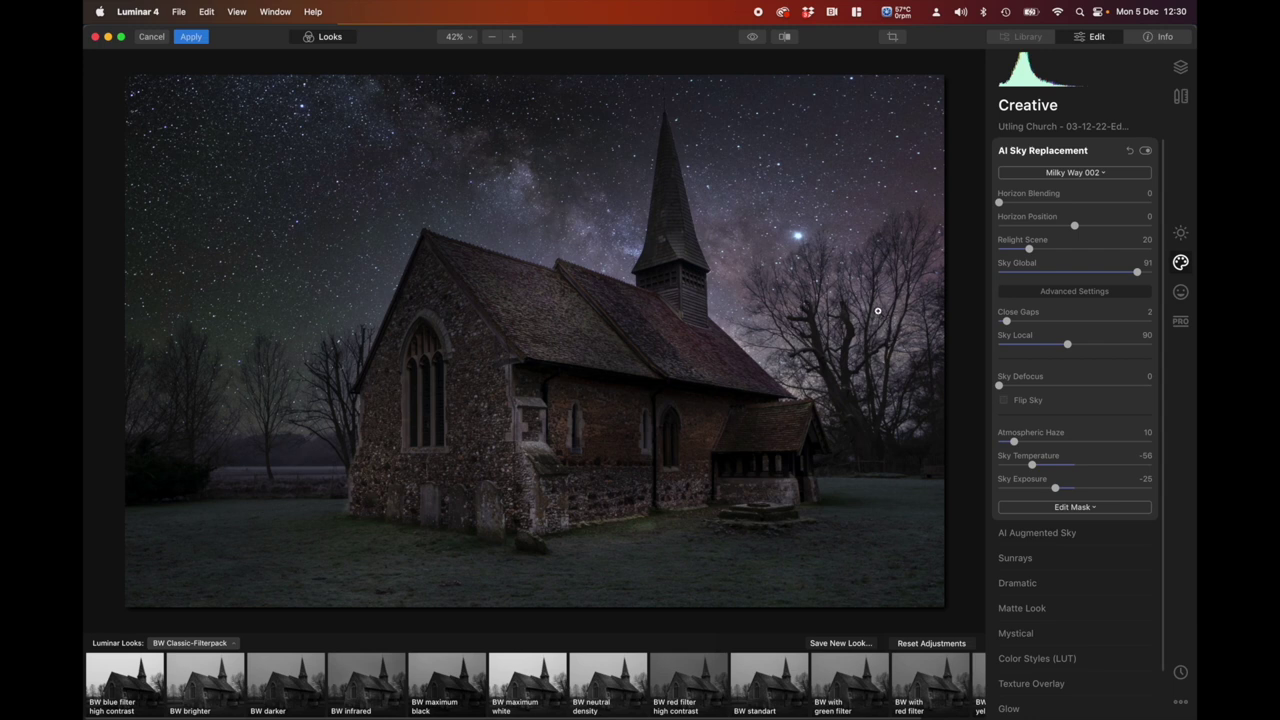
left_click_drag(1031, 252, 1133, 253)
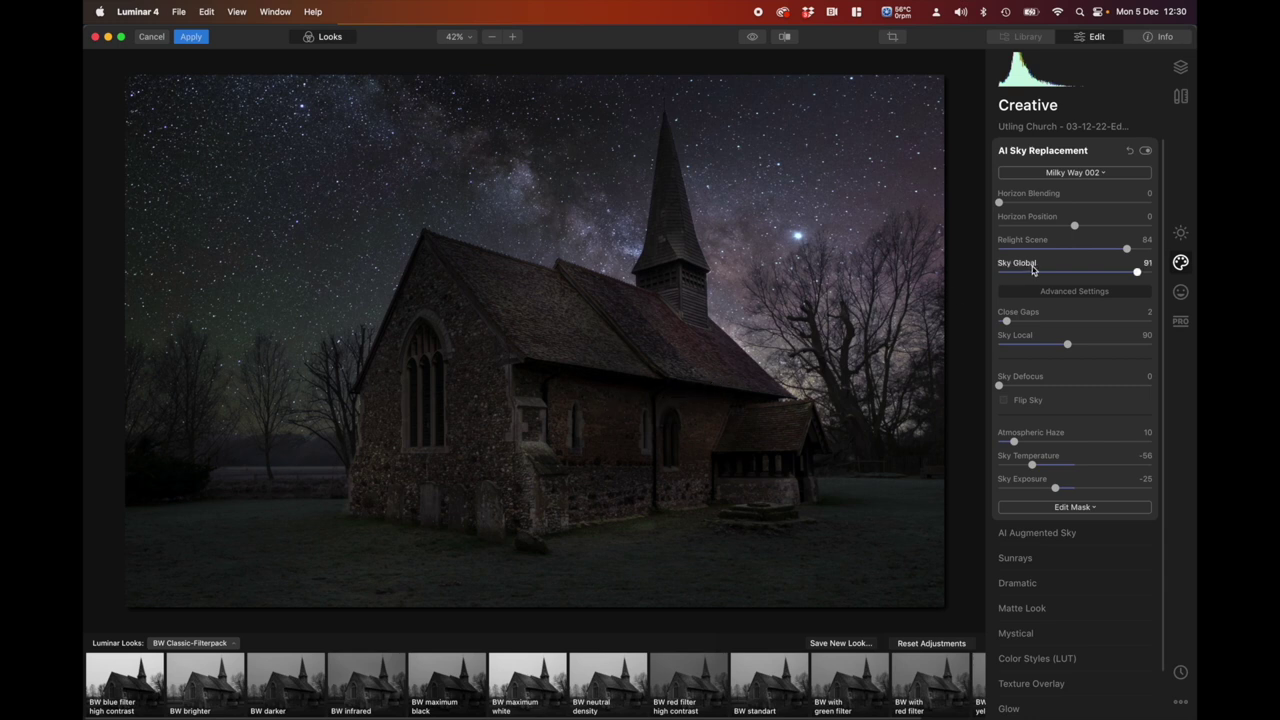
left_click_drag(1137, 272, 1099, 256)
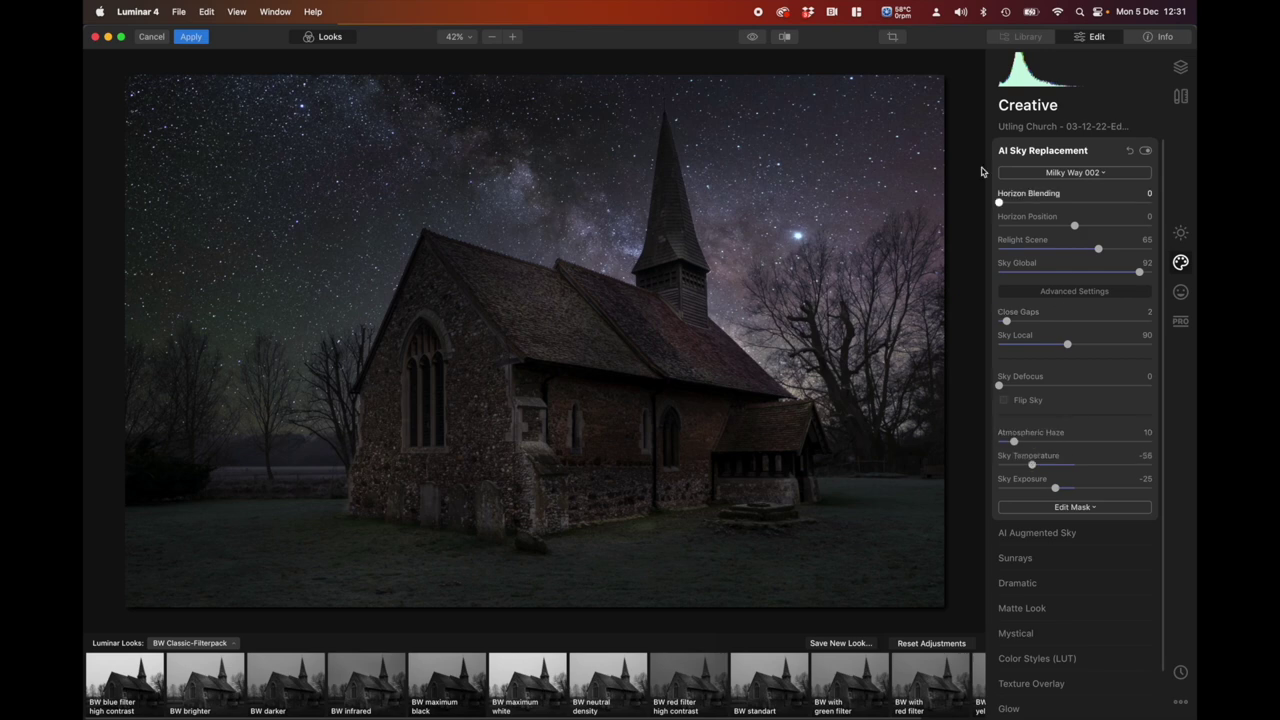
Apply the sky replacement and switch to the edited church photo in Lightroom
left_click(193, 40)
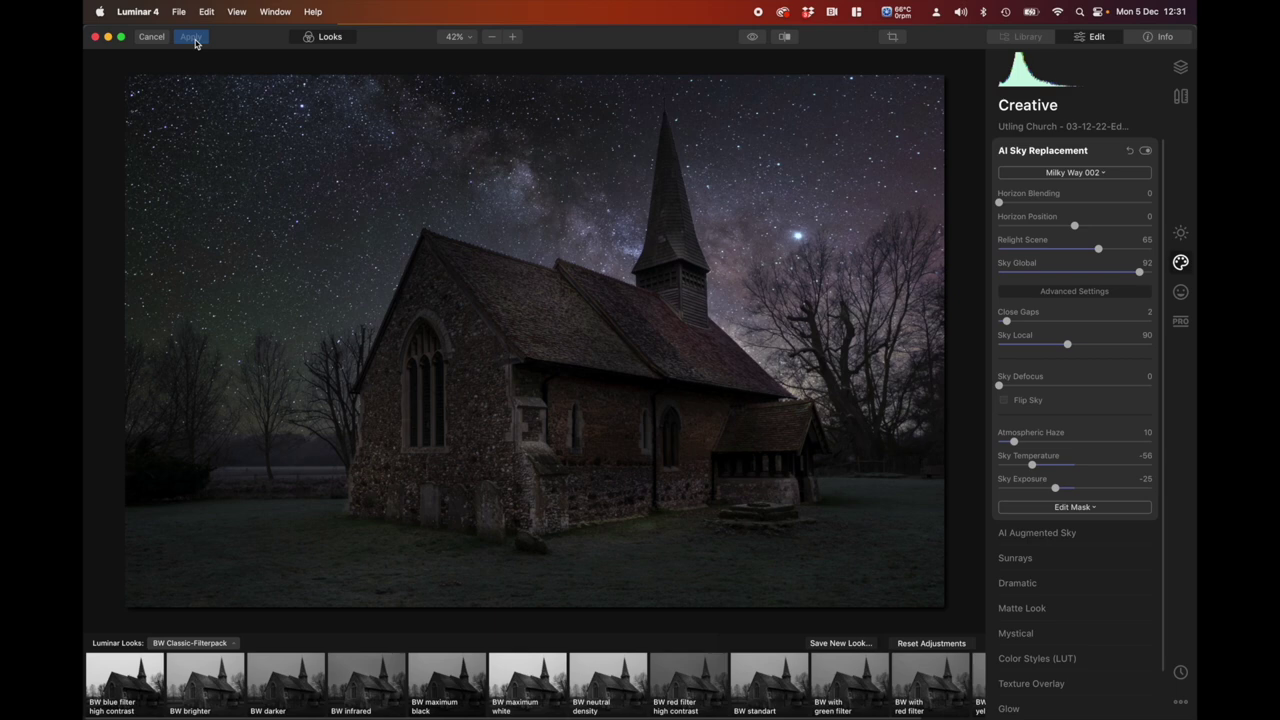
left_click(195, 42)
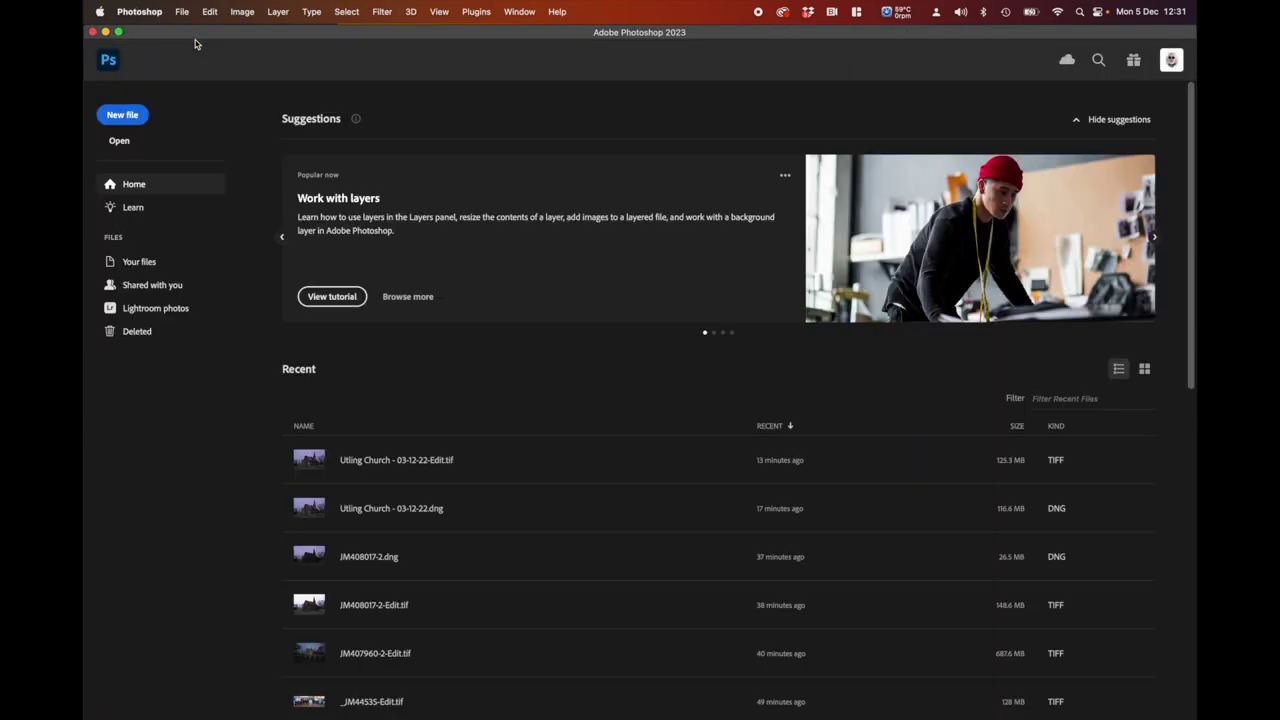
left_click(889, 693)
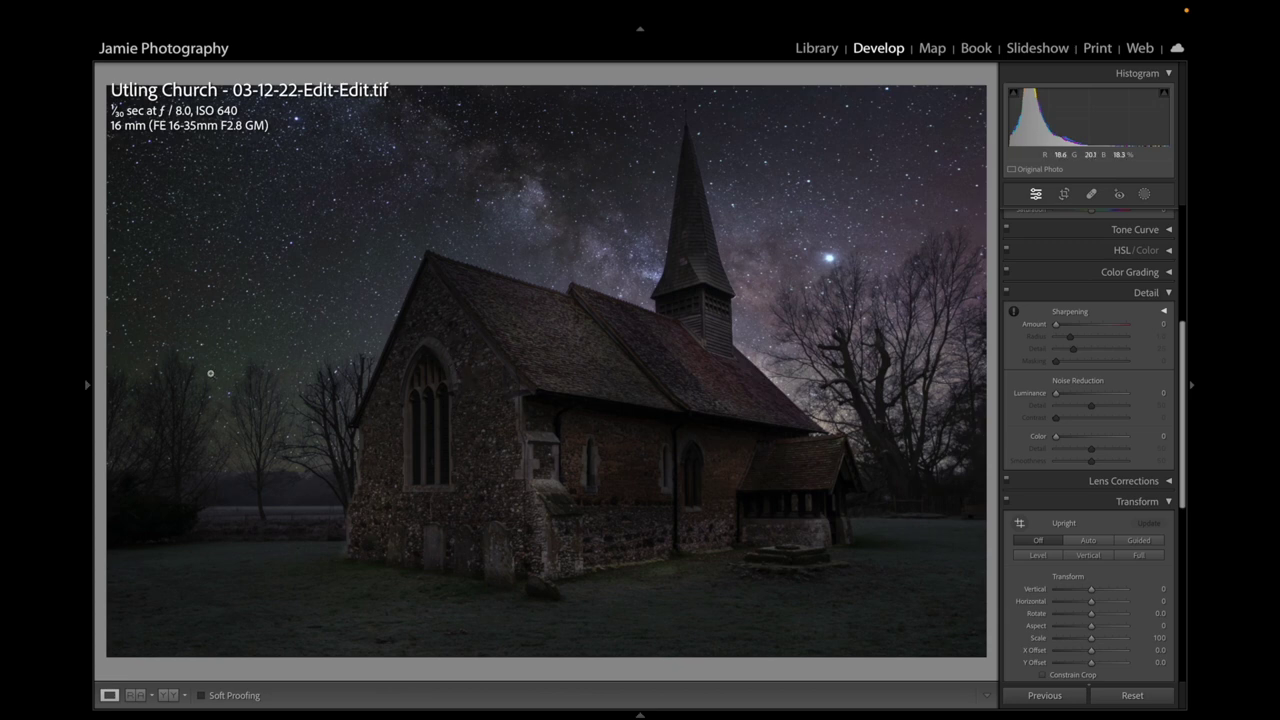
Create a radial gradient mask as a tall ellipse centred on the large arched window in the church's end wall
mouse_move(90, 384)
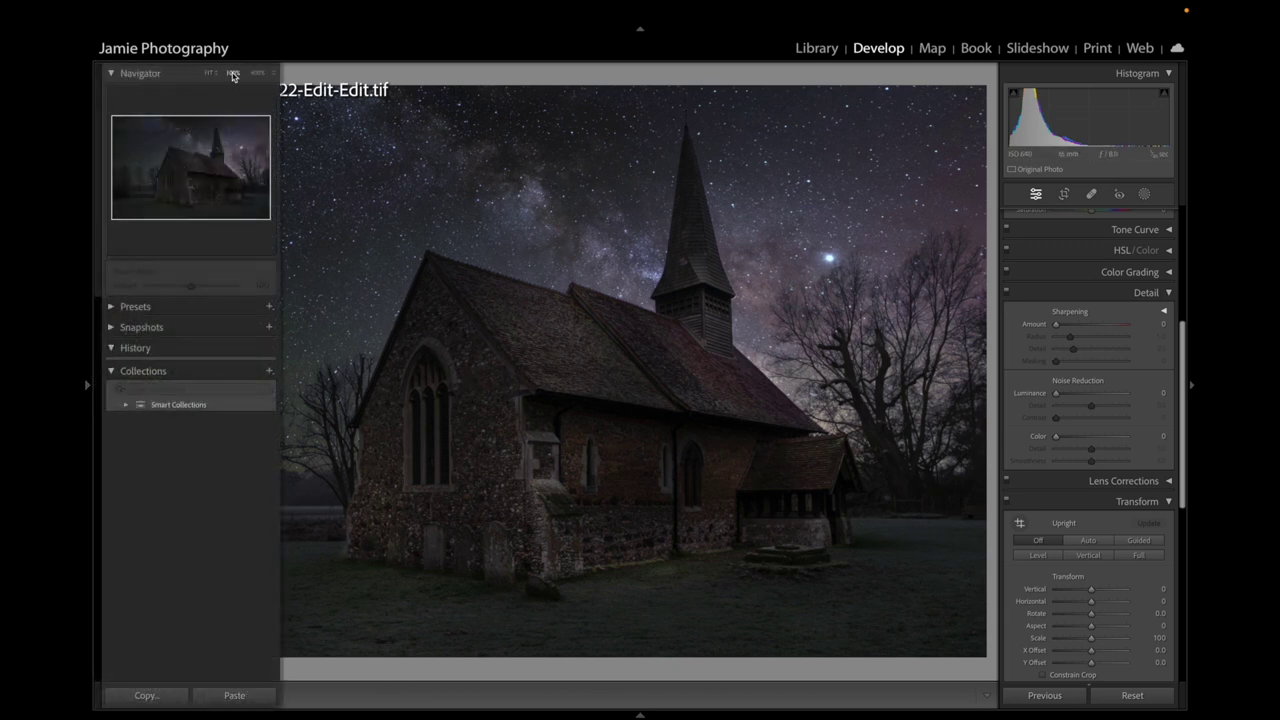
left_click(417, 289)
left_click(574, 463)
left_click(560, 426)
left_click(565, 425)
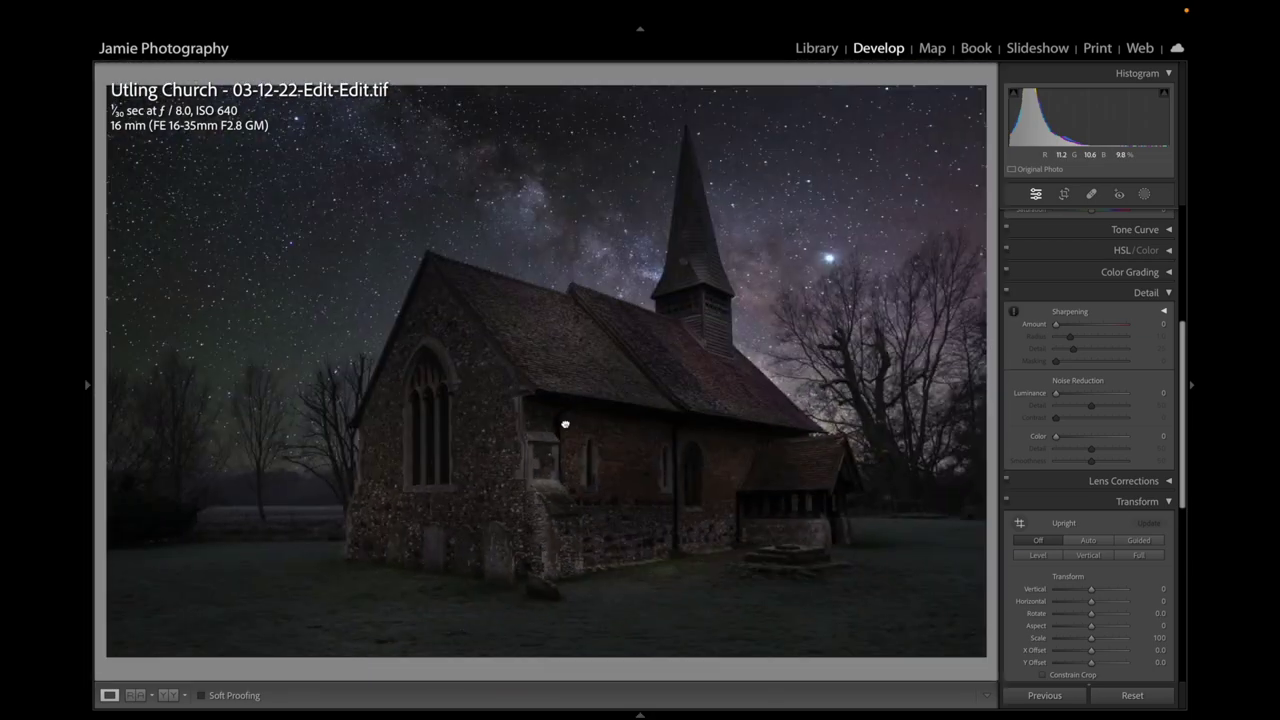
left_click_drag(565, 425, 620, 440)
left_click(1145, 195)
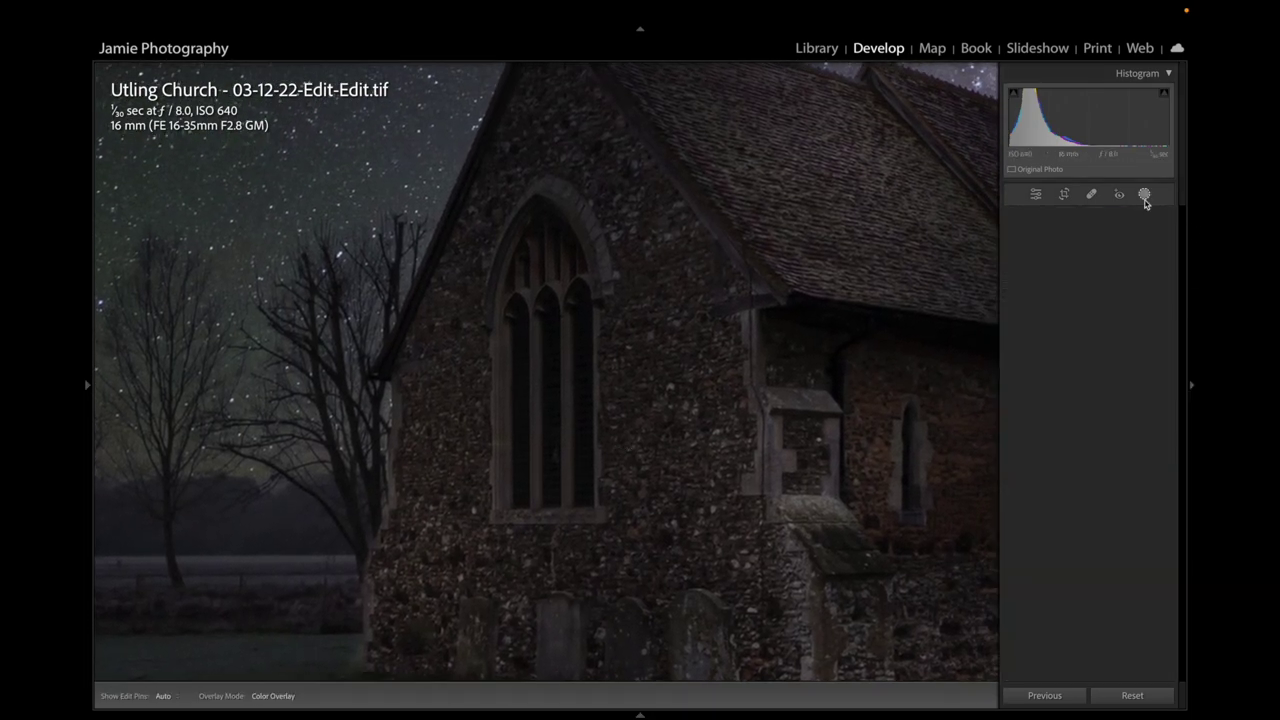
left_click(1060, 352)
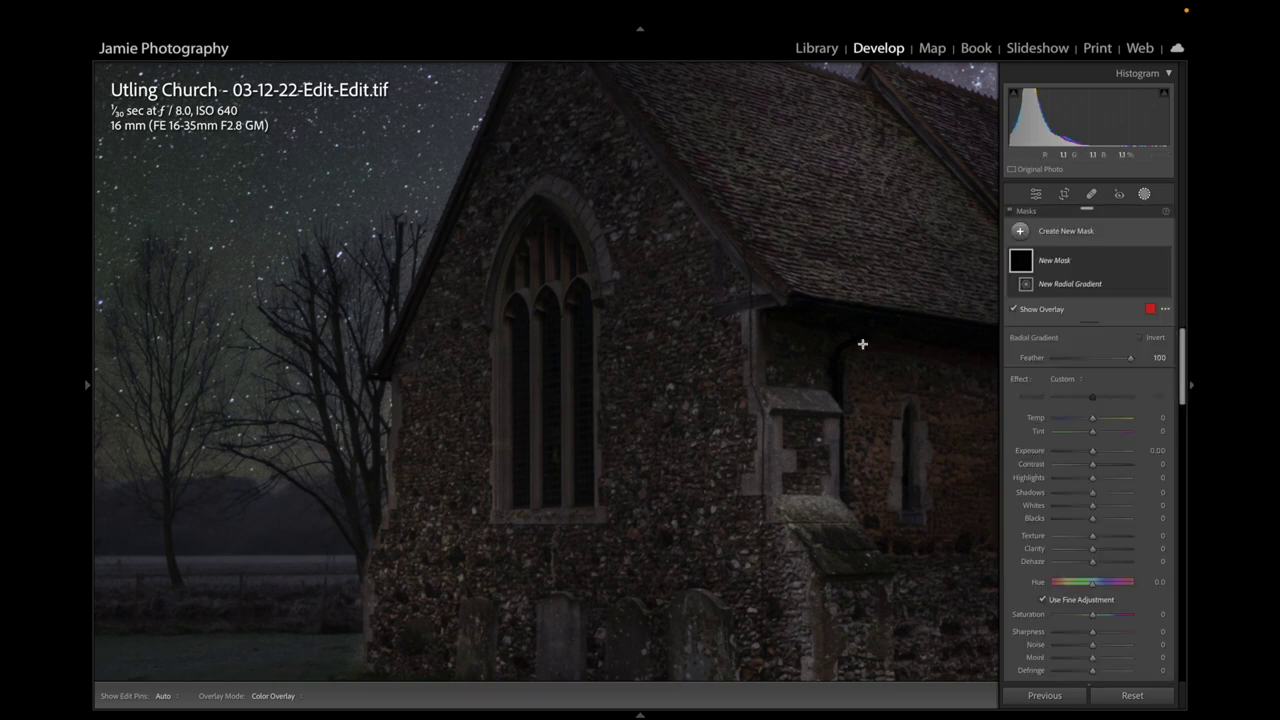
left_click_drag(548, 256, 730, 615)
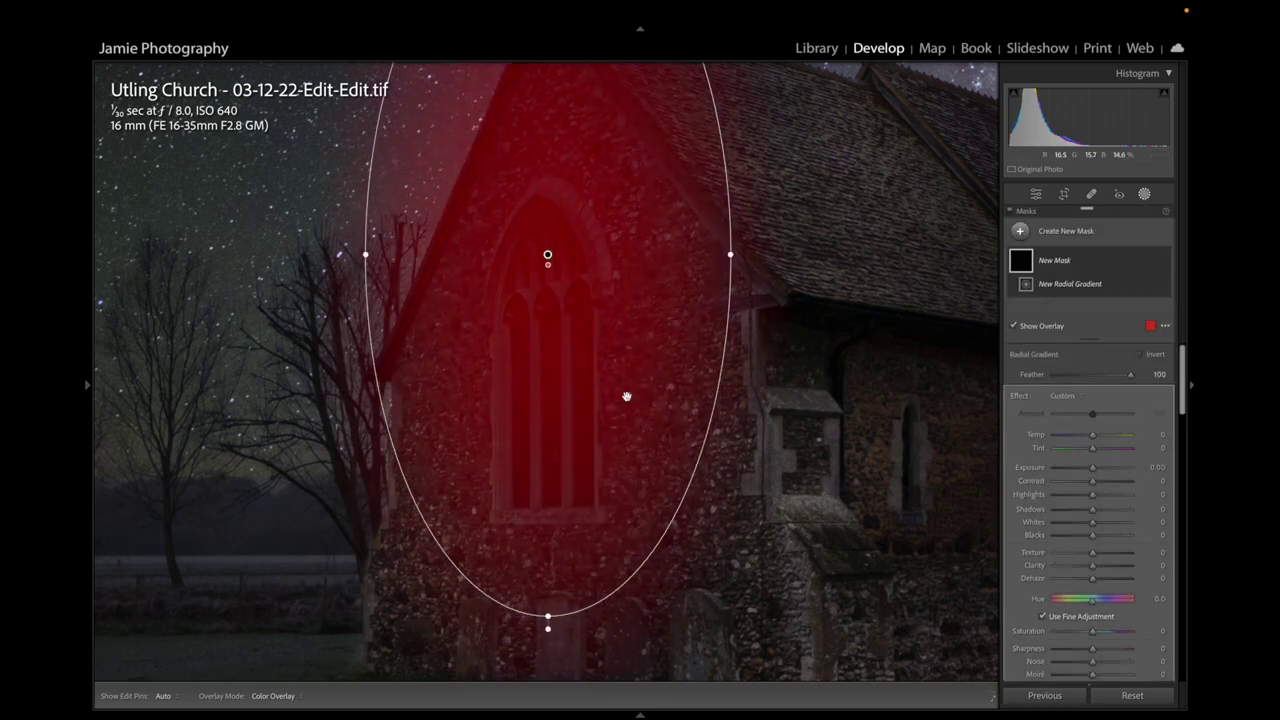
Reposition the radial gradient slightly toward the roof side of the arched window and enlarge the ellipse in width and height
left_click_drag(548, 256, 548, 366)
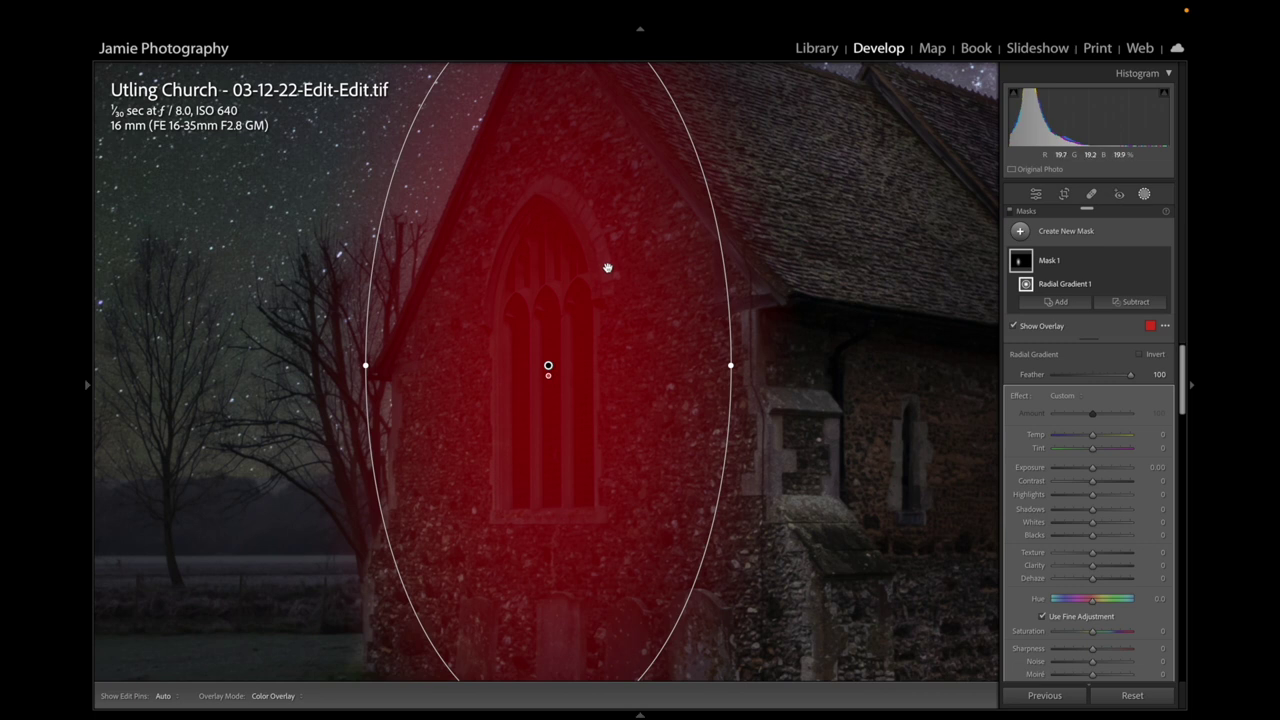
left_click_drag(607, 268, 608, 336)
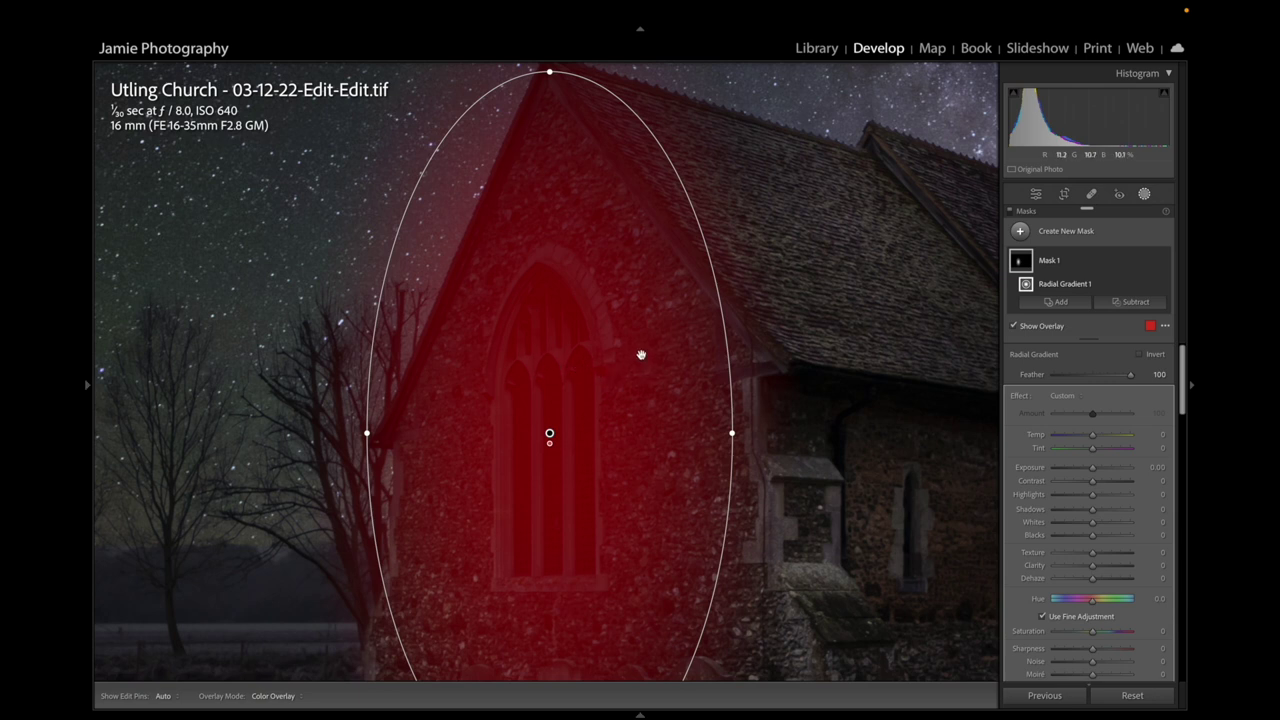
left_click_drag(549, 433, 585, 369)
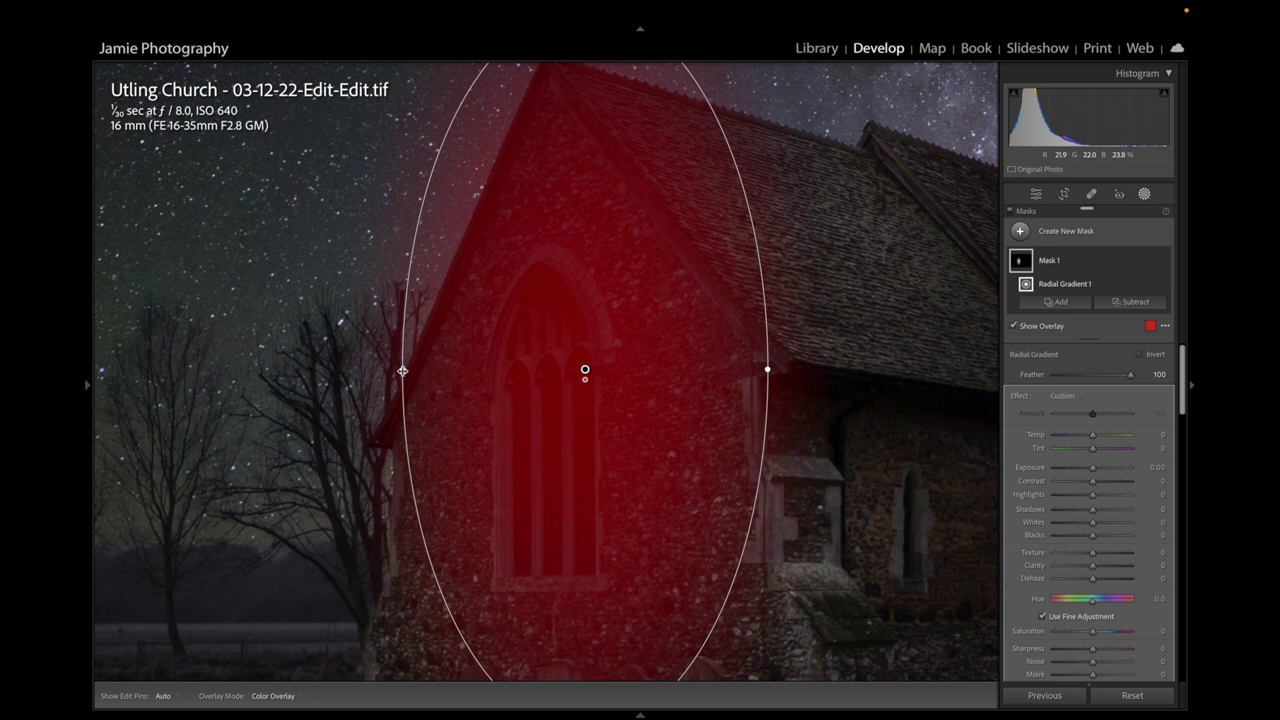
left_click_drag(402, 371, 385, 370)
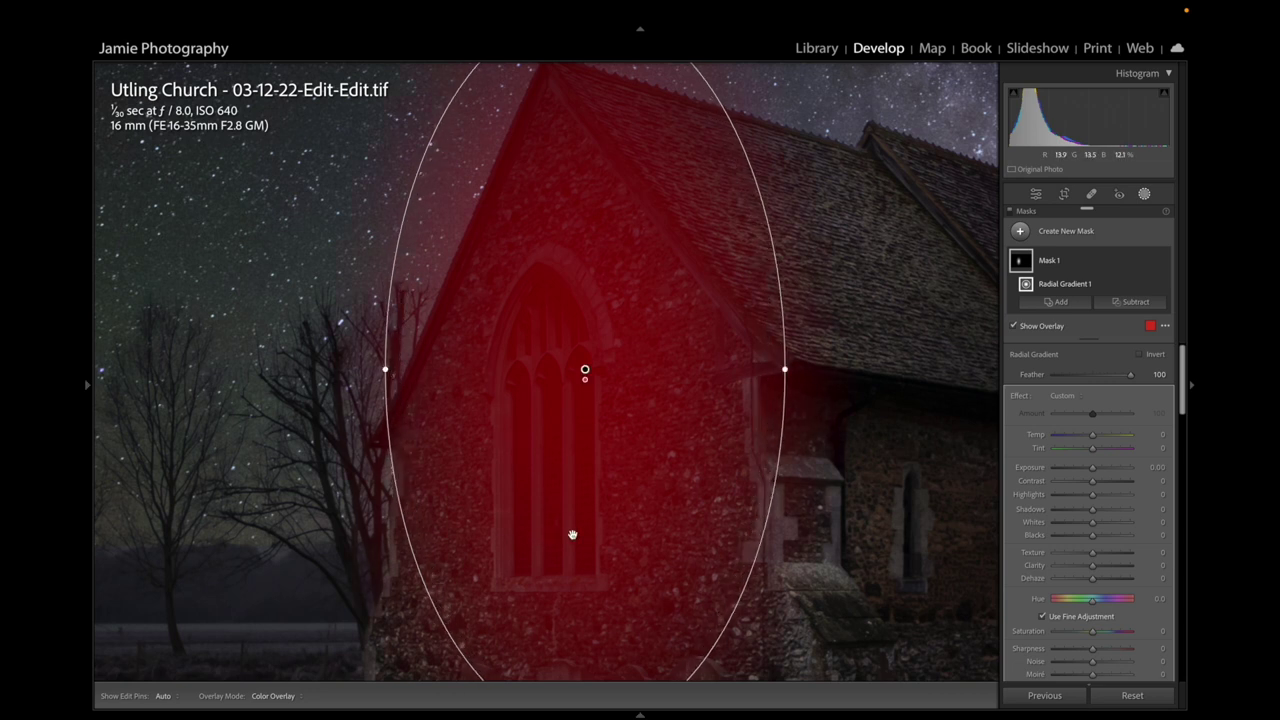
scroll(570, 538, "down", 3)
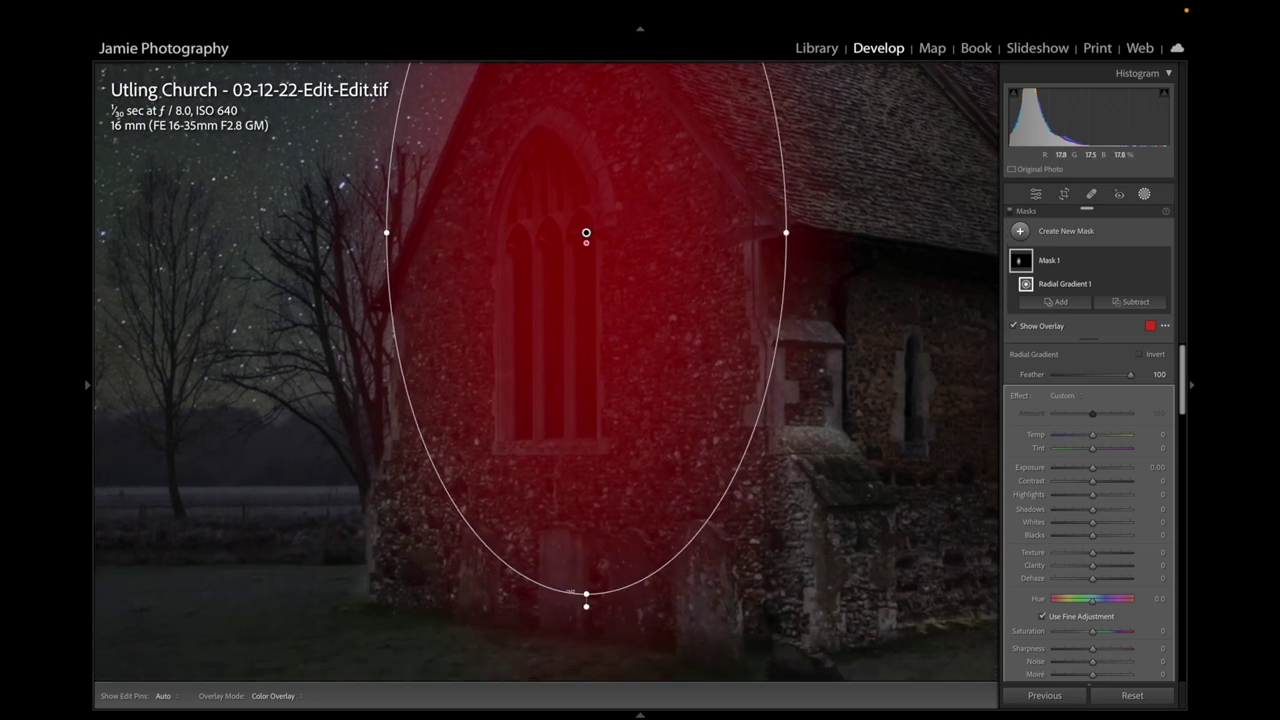
left_click_drag(588, 596, 586, 621)
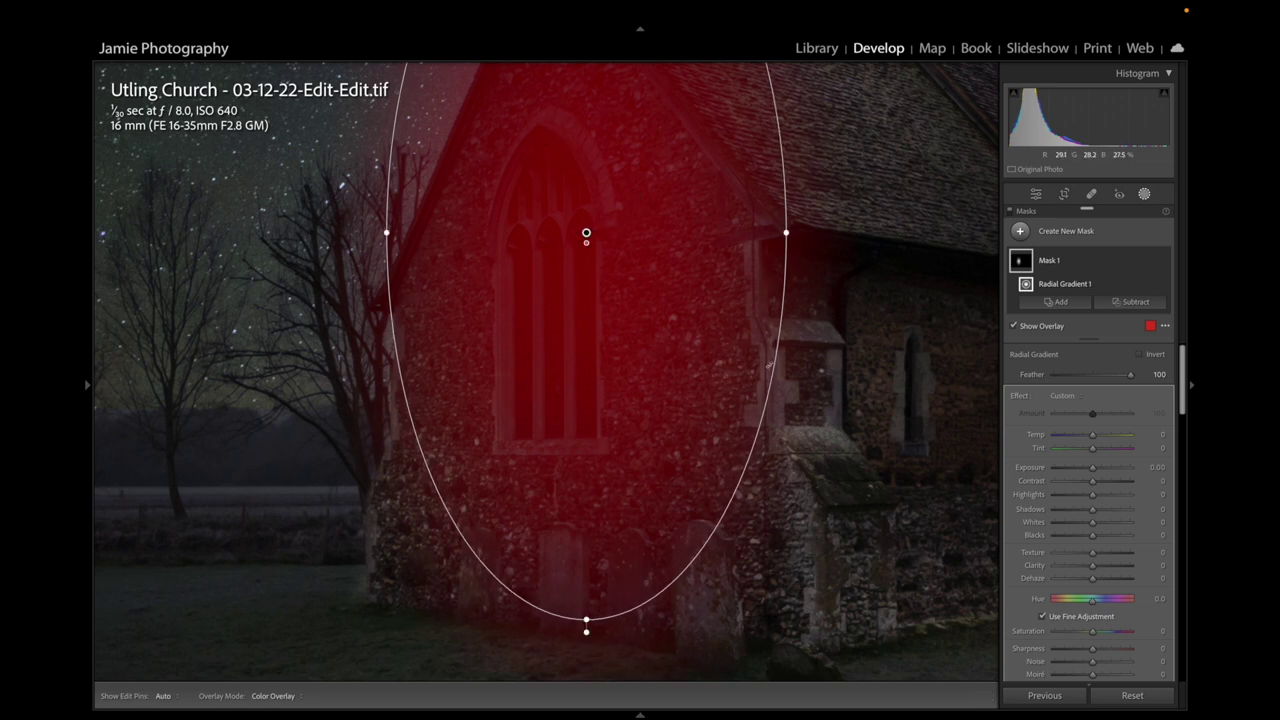
key("super+equal")
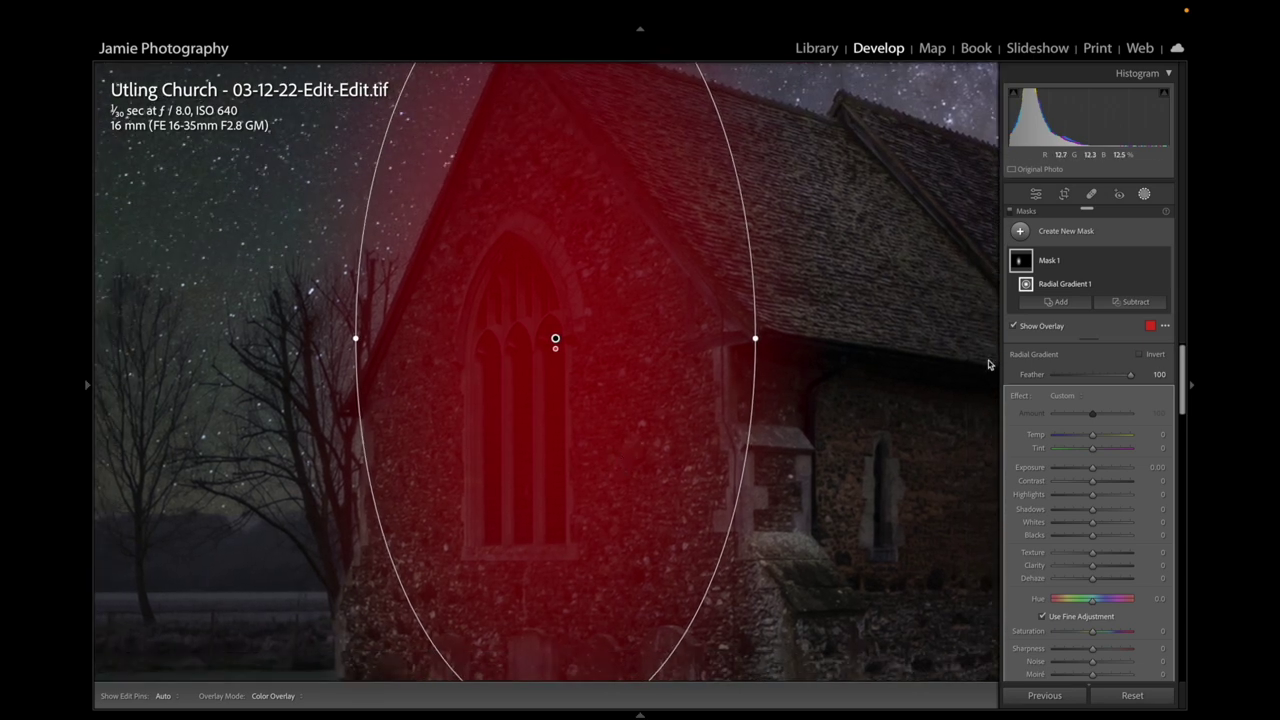
Light the masked window wall warmly with Exposure 4.00, Temp 32 and Tint 12
left_click_drag(1094, 473, 1158, 473)
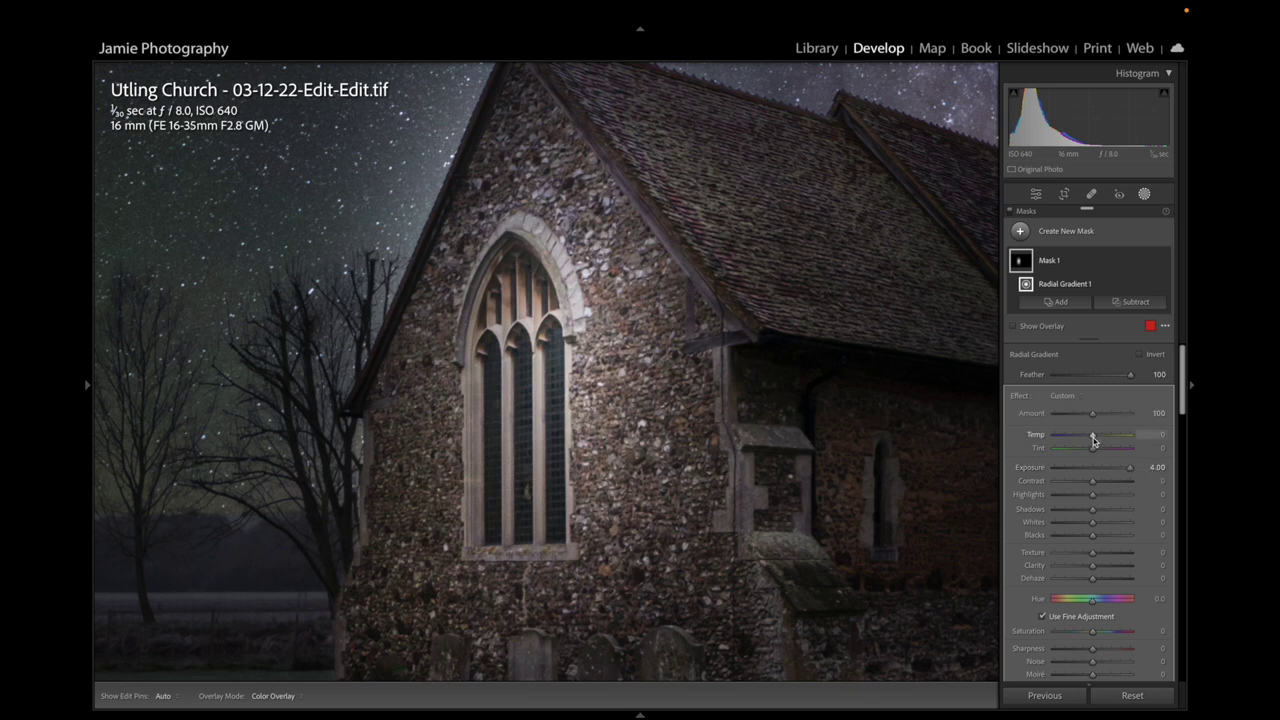
left_click_drag(1095, 440, 1108, 441)
left_click_drag(1093, 453, 1097, 453)
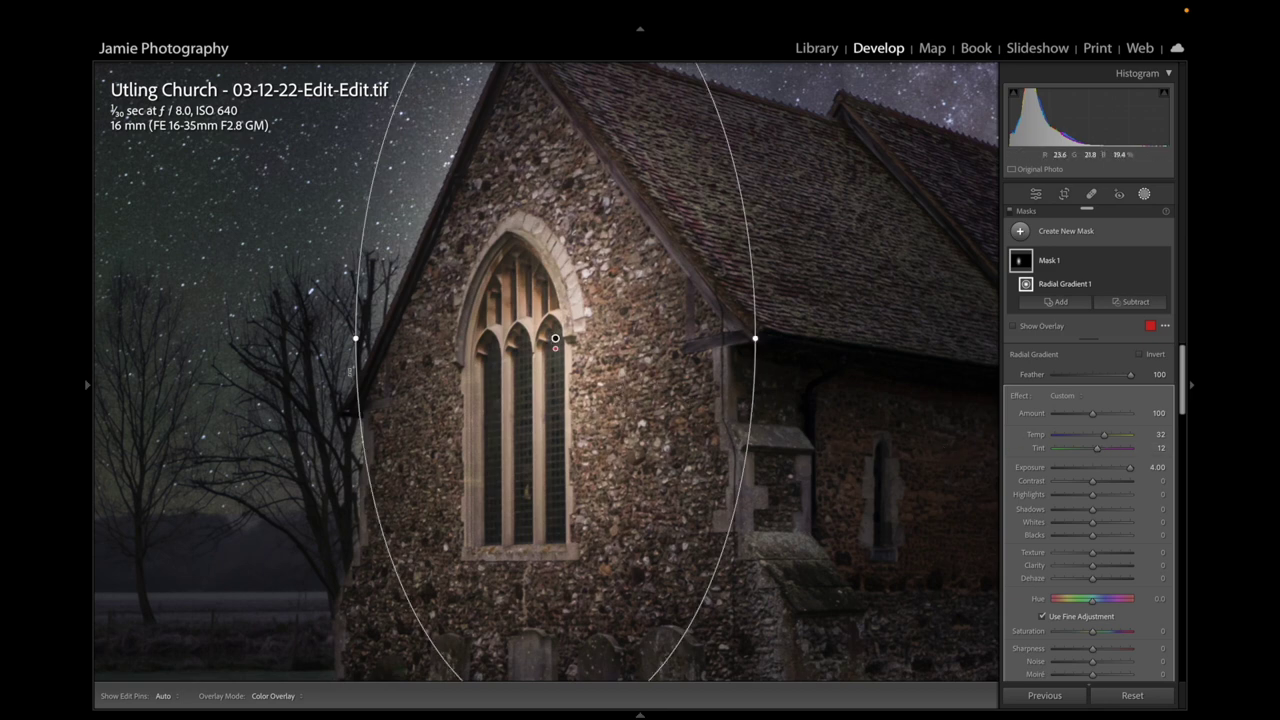
Subtract a vertical stroke of wall beside the large window from Mask 1 with a brush of size 15, Feather 4 and Flow 100
mouse_move(90, 388)
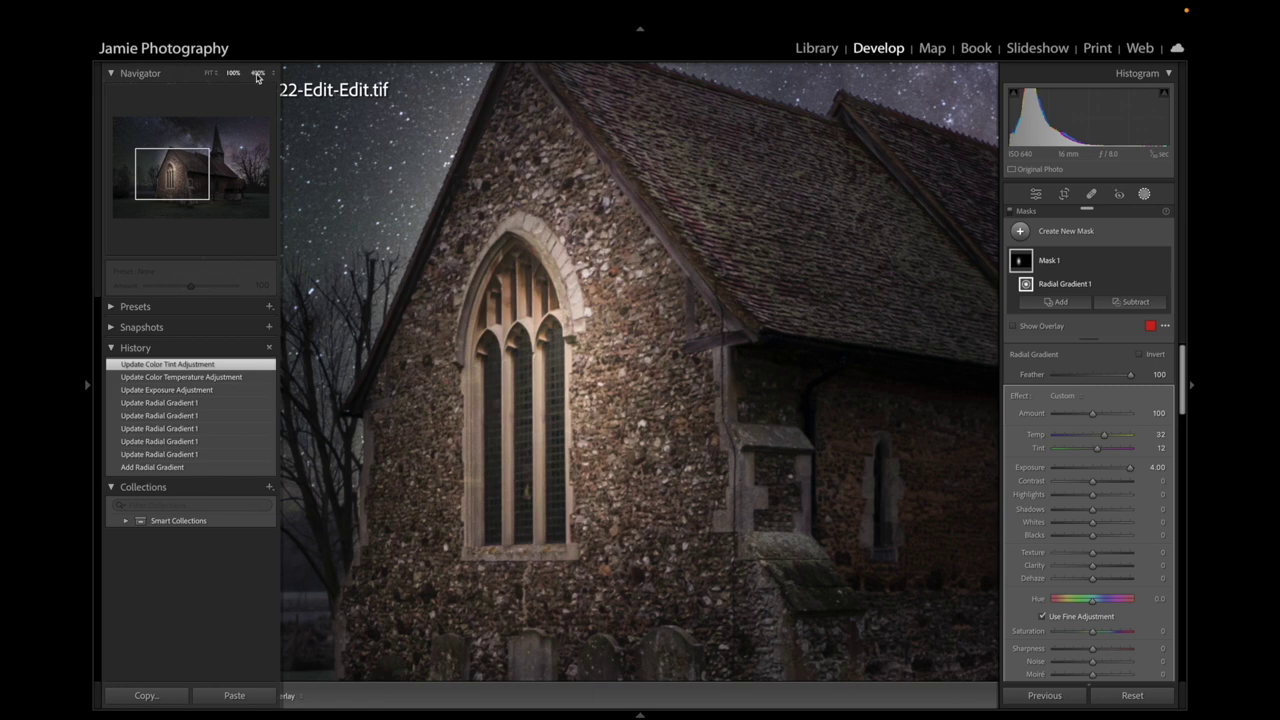
left_click(270, 74)
left_click(282, 94)
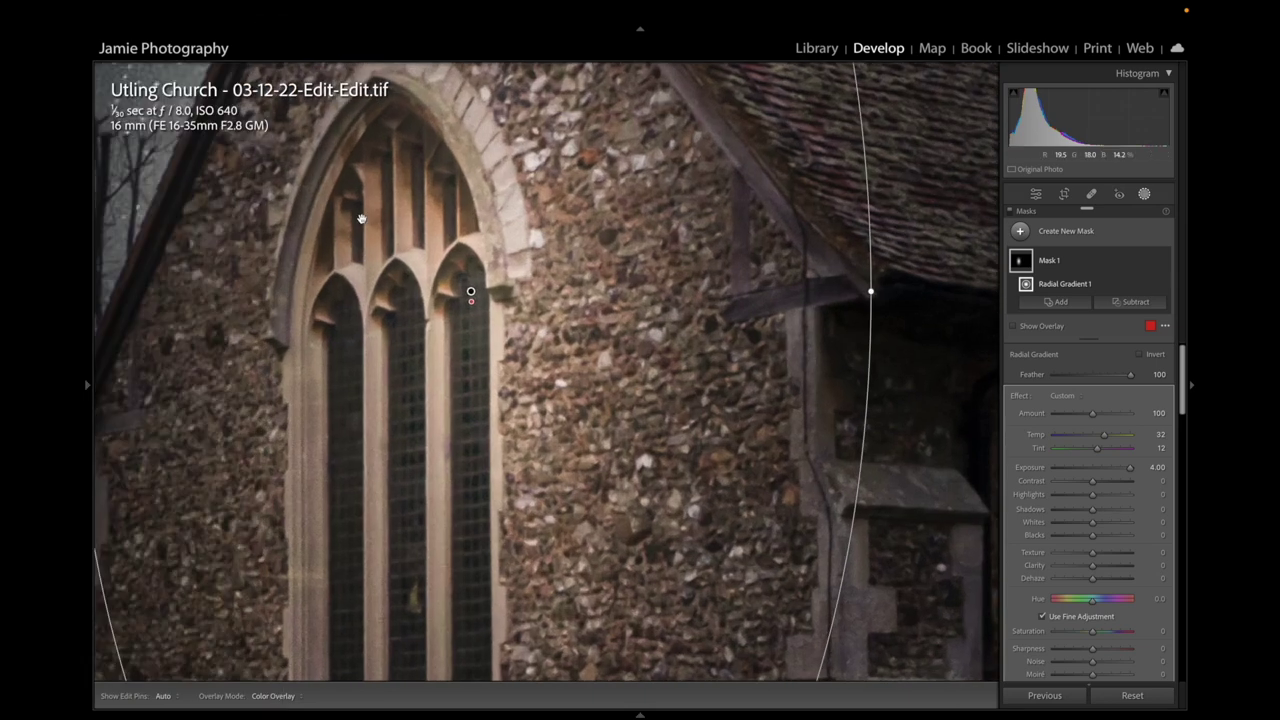
left_click_drag(458, 297, 636, 237)
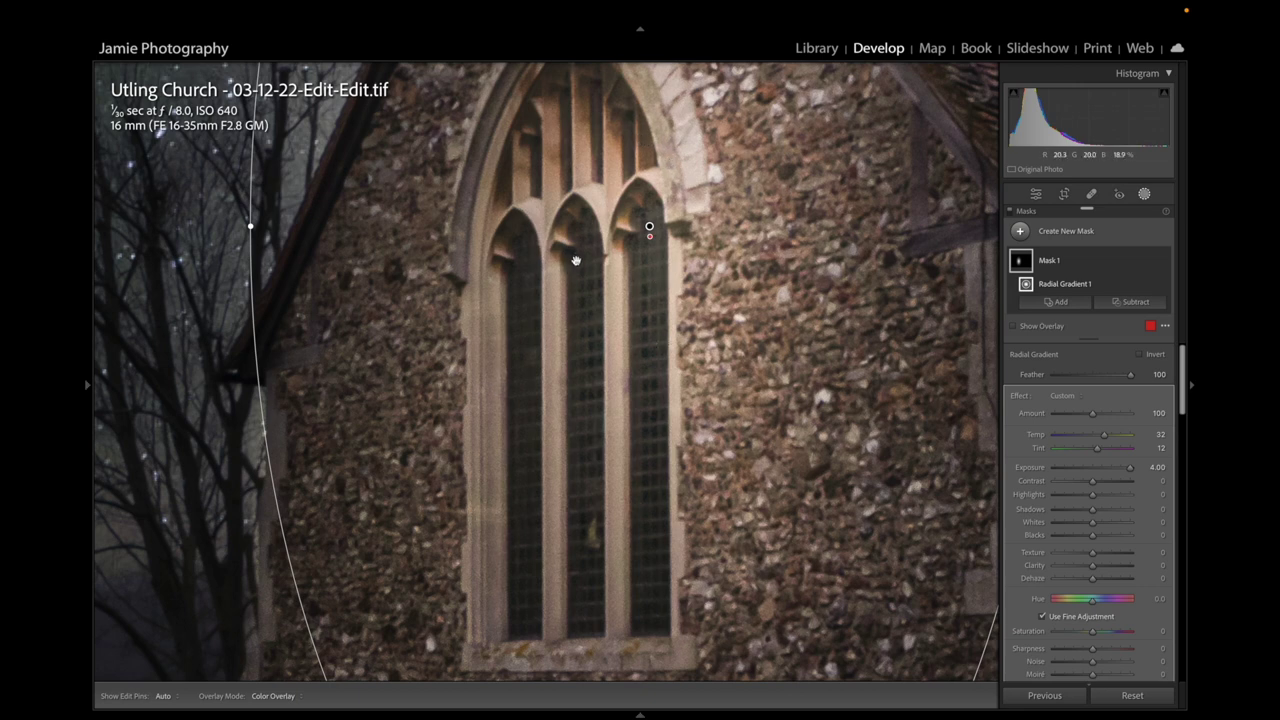
left_click_drag(581, 257, 566, 377)
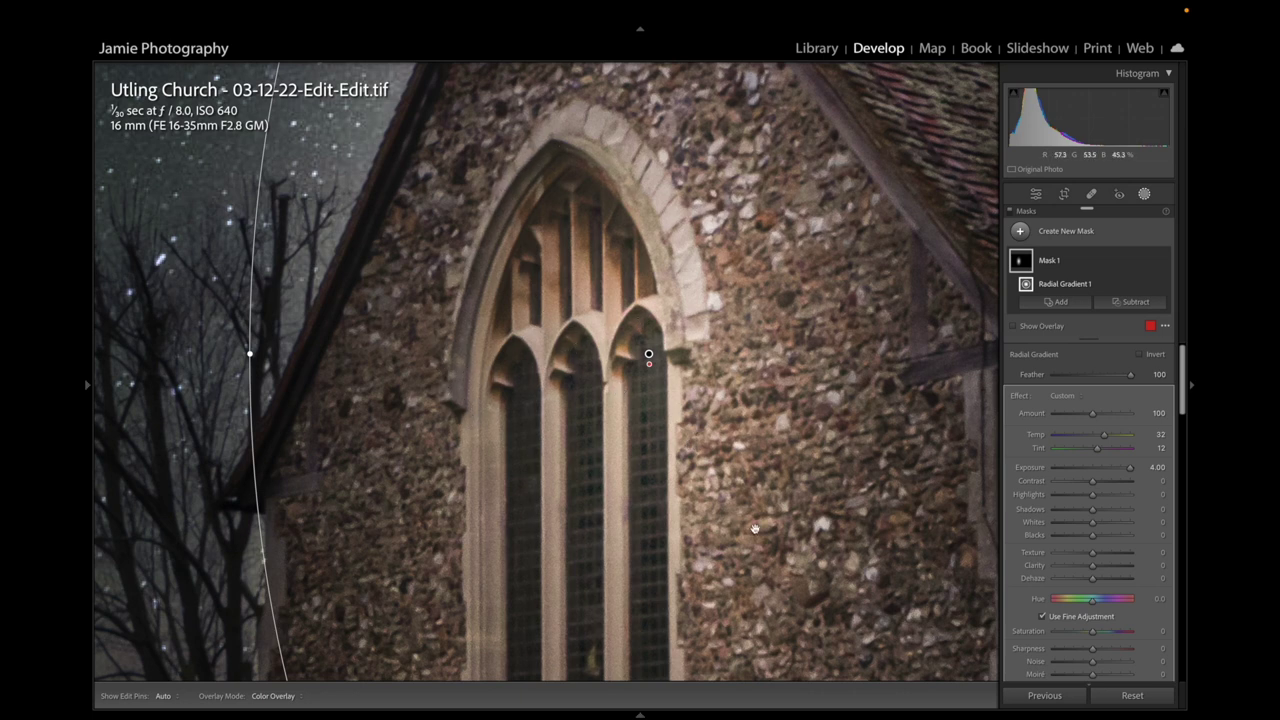
left_click_drag(679, 468, 668, 274)
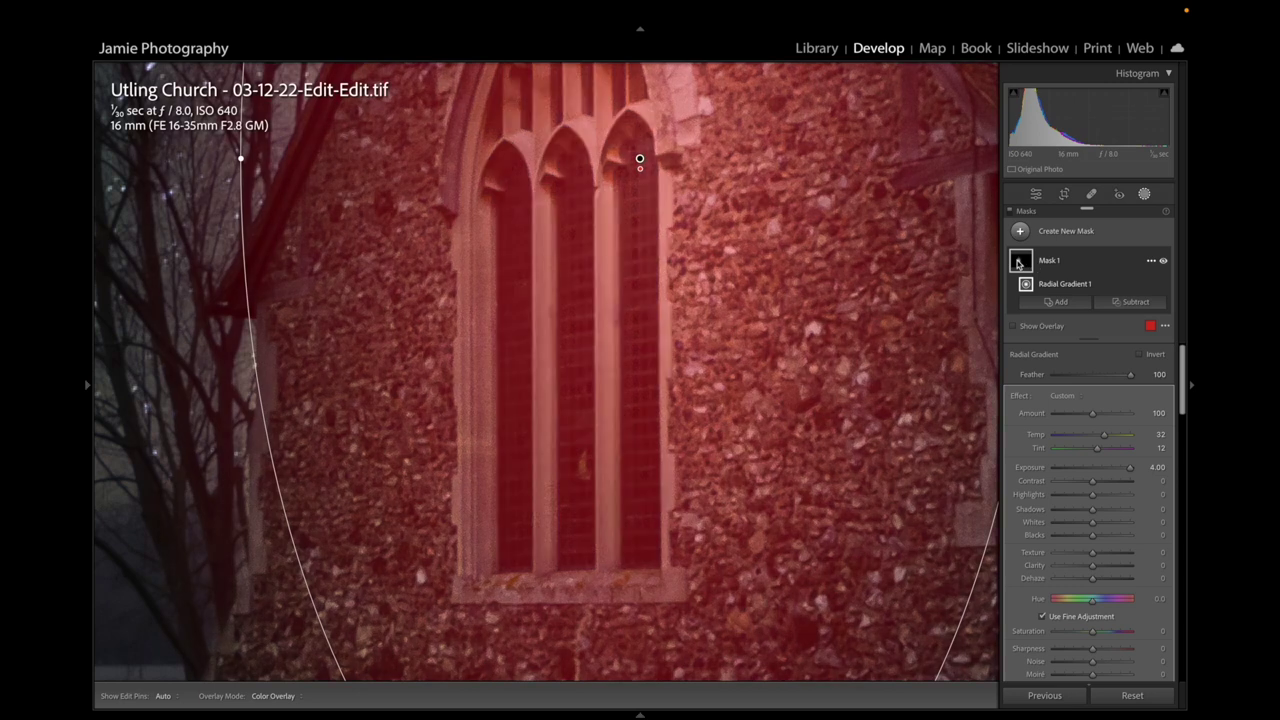
left_click(1128, 302)
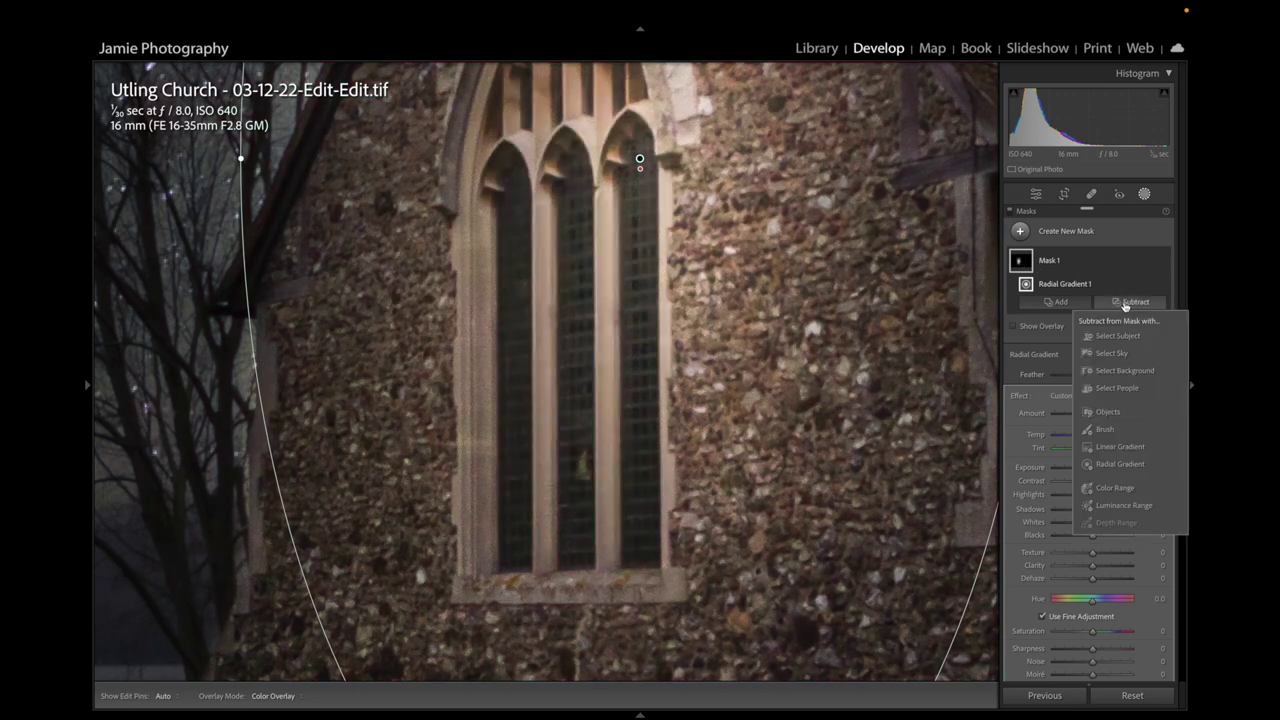
left_click(1105, 430)
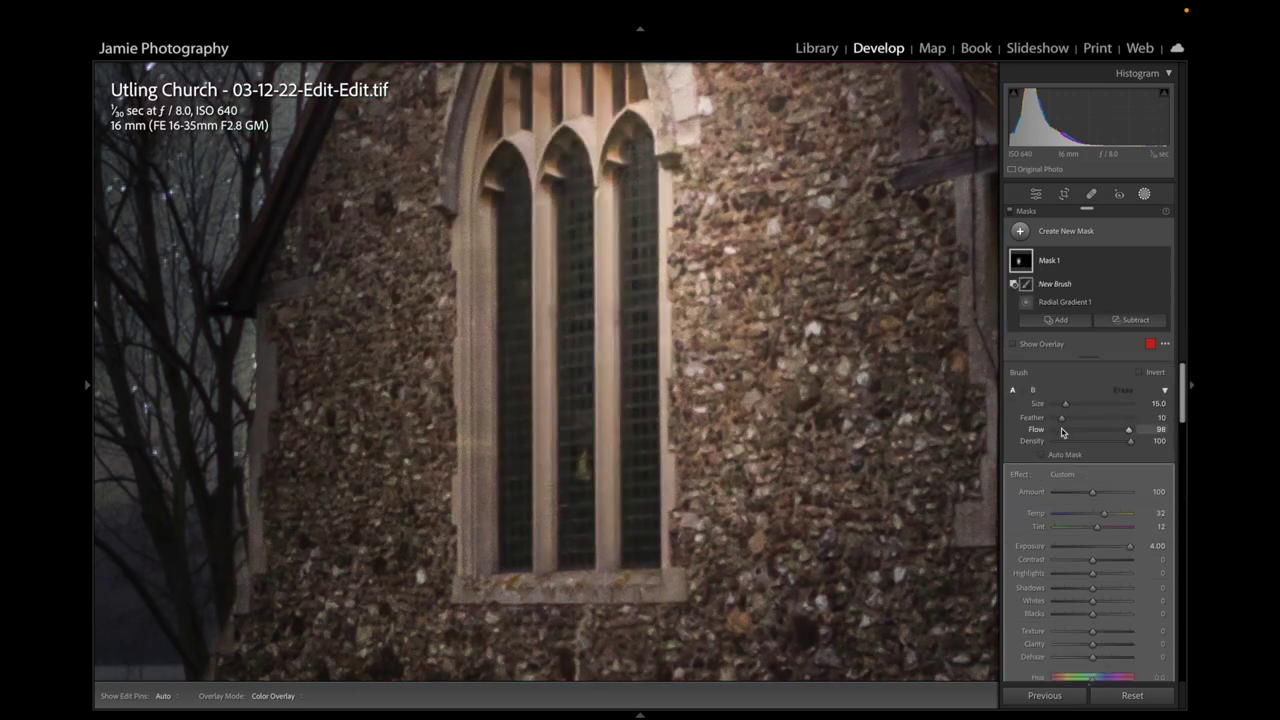
left_click_drag(1058, 423, 1140, 431)
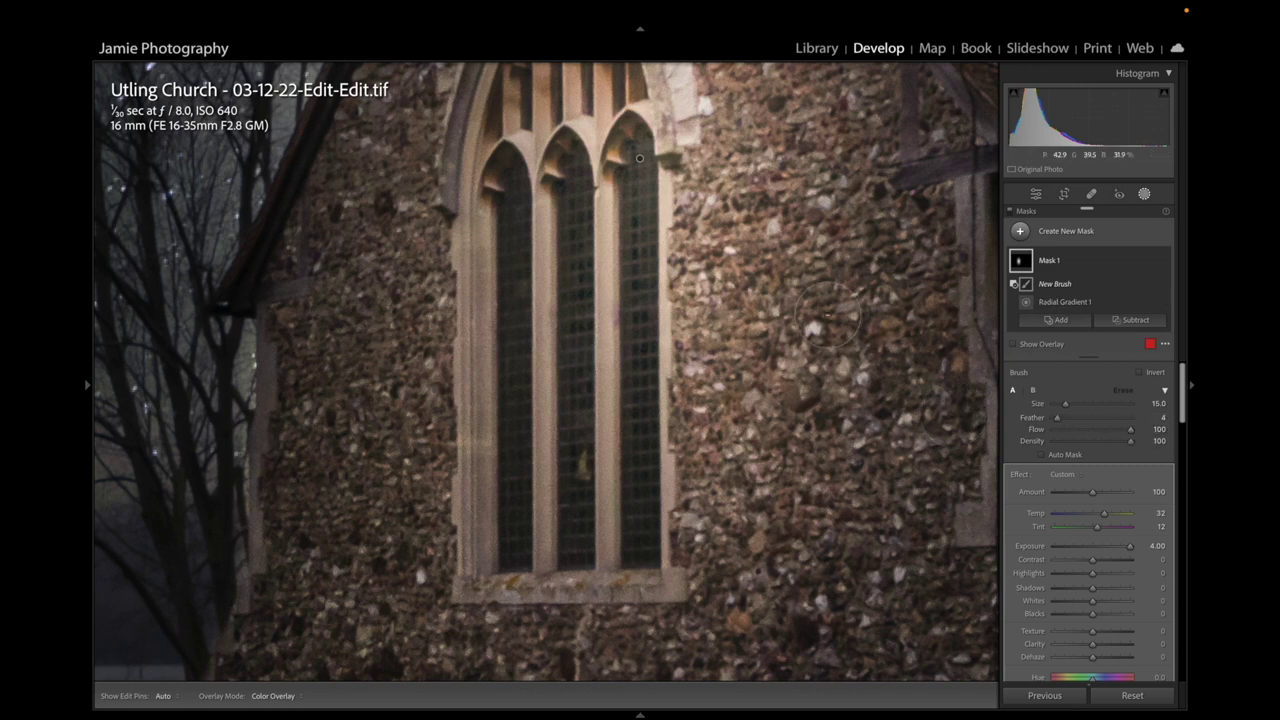
mouse_move(760, 262)
left_mouse_down()
mouse_move(754, 240)
mouse_move(753, 398)
left_mouse_up()
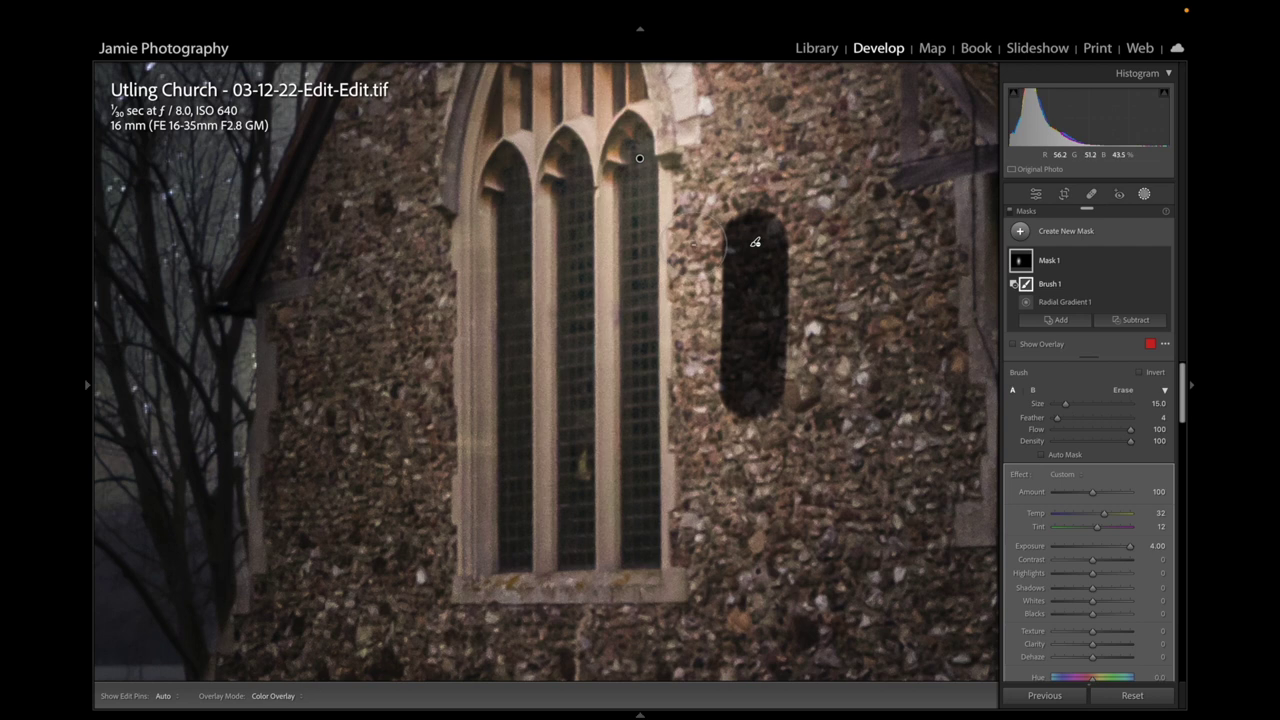
Reduce the brush size to 6 and subtract a straight strip along the window's roof-side edge, from the arch base to the sill
scroll(690, 230, "down", 4)
left_click(671, 162)
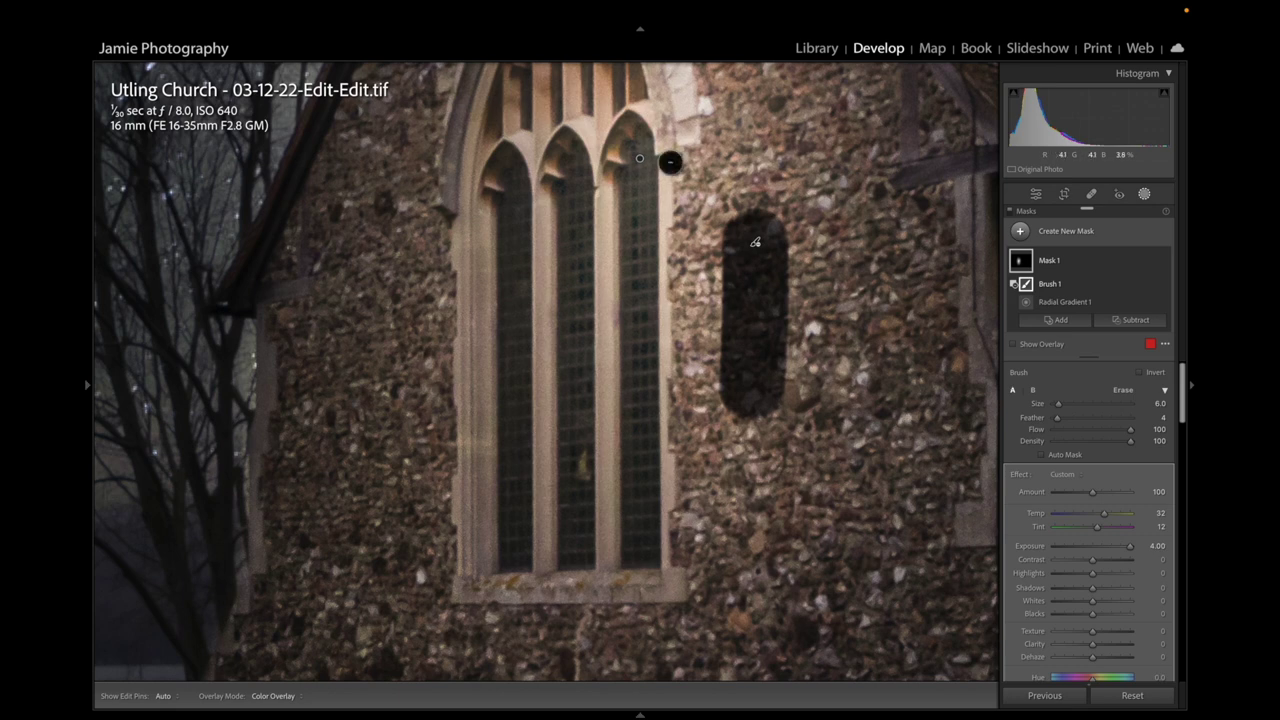
left_click(674, 565, "shift")
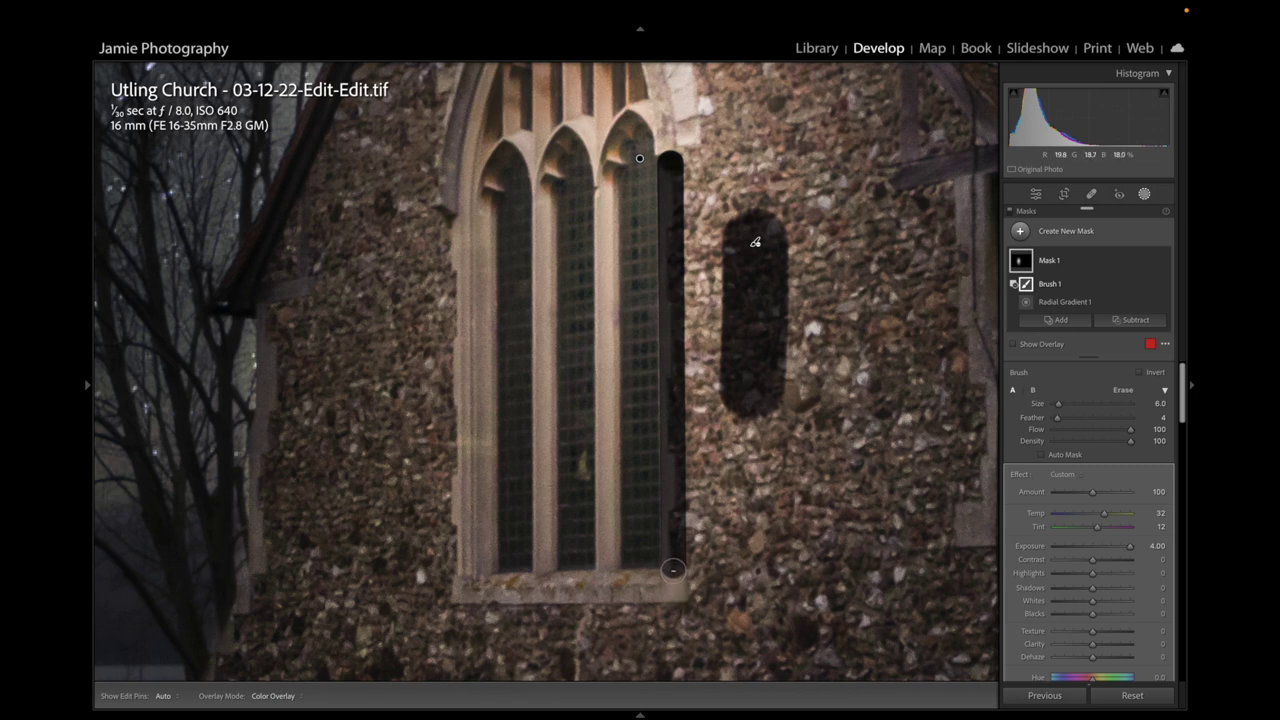
left_click_drag(673, 570, 672, 589)
Set the brush Feather to 40 and subtract the roof-side end of the window sill from the mask
left_click(1087, 418)
left_click(672, 609)
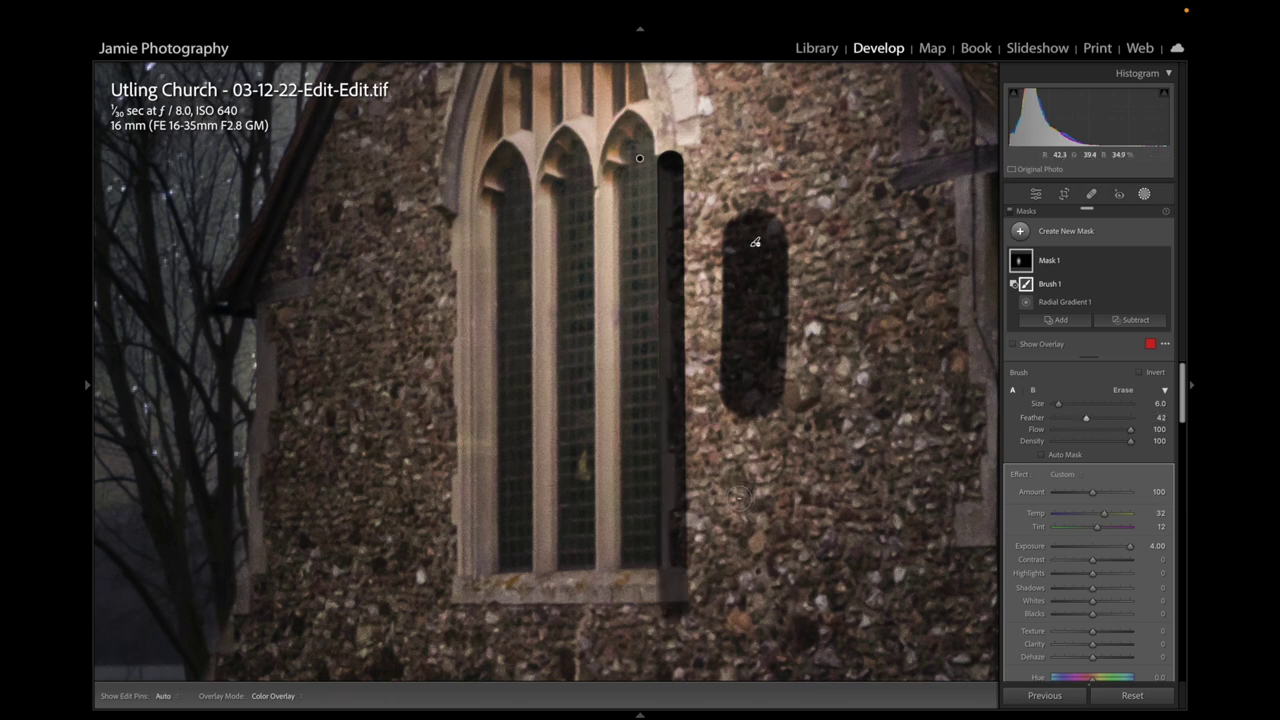
key("ctrl+z")
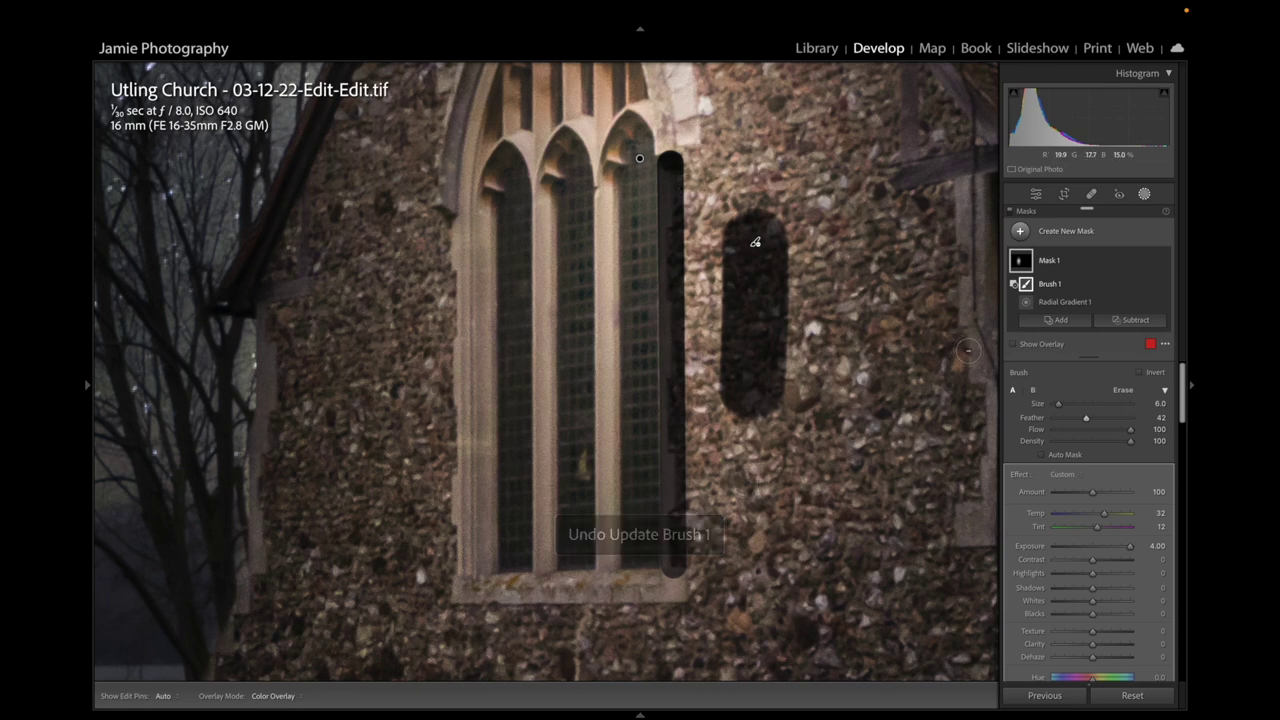
left_click_drag(1086, 417, 1057, 419)
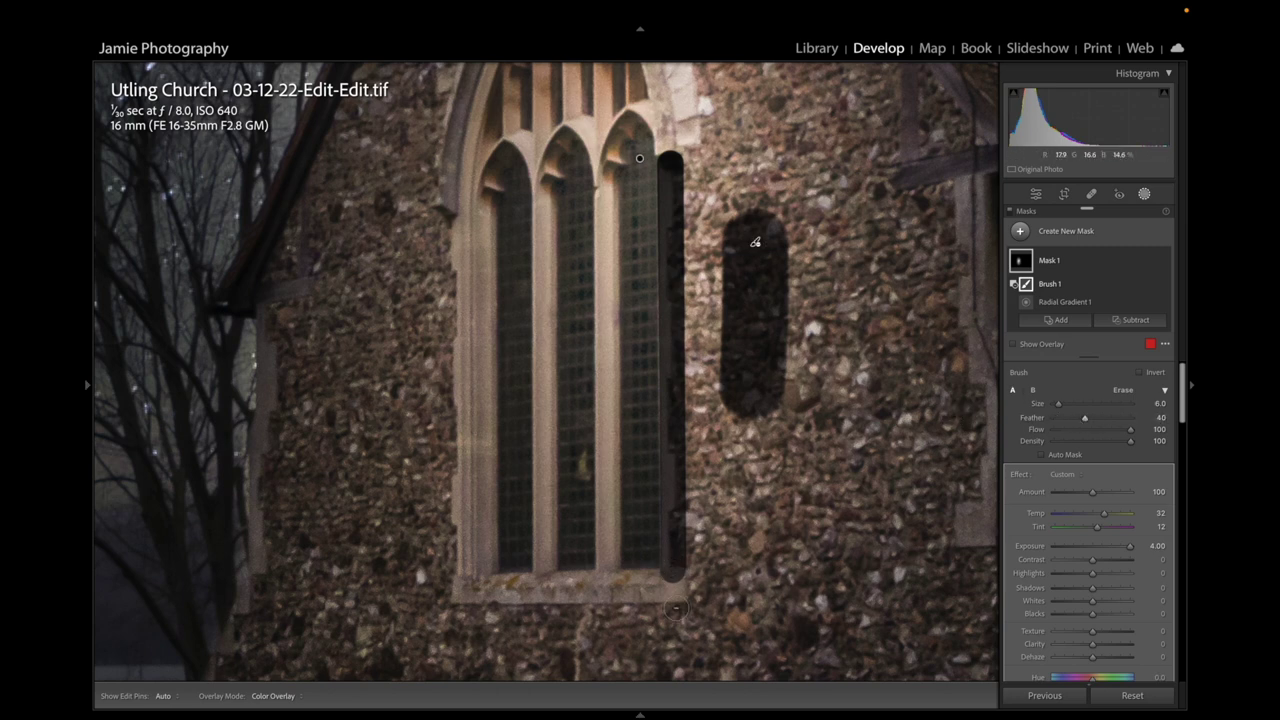
mouse_move(673, 607)
left_mouse_down()
mouse_move(691, 578)
mouse_move(671, 569)
mouse_move(673, 589)
mouse_move(669, 181)
mouse_move(678, 507)
left_mouse_up()
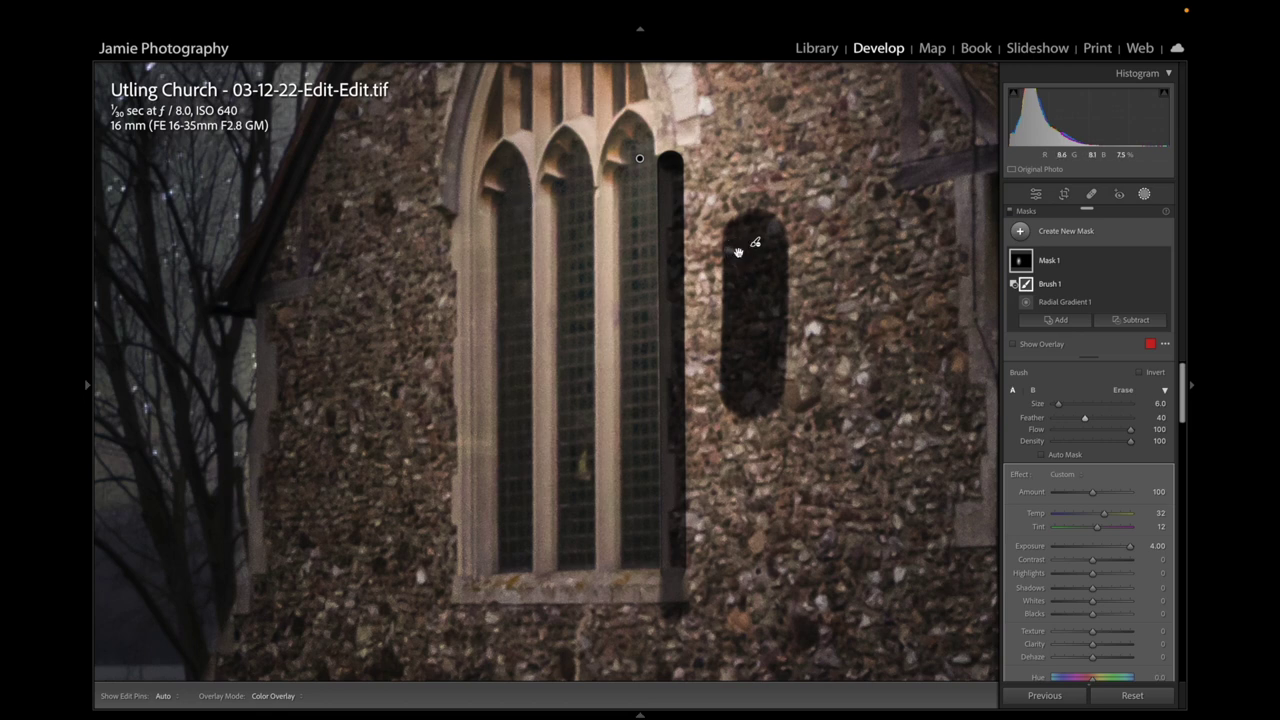
Subtract the wall strip beneath the window sill and the strip up the window's tree-side edge from the mask
scroll(698, 490, "down", 3)
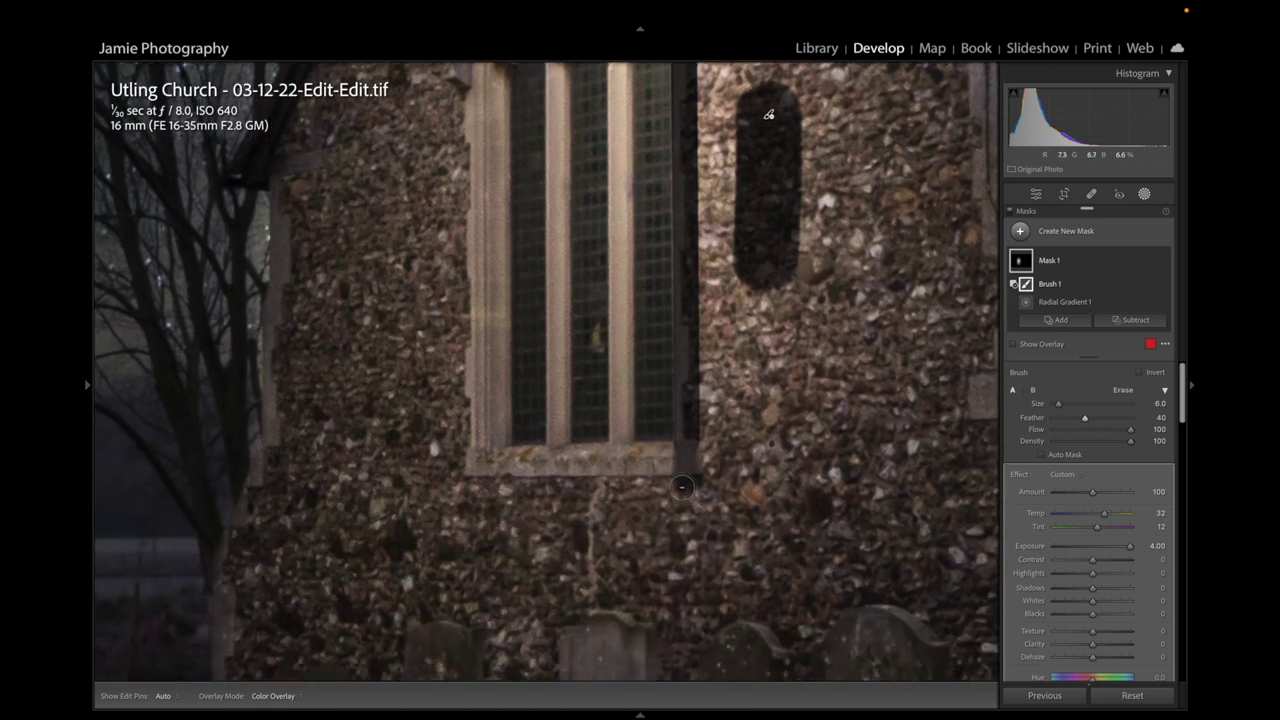
left_click(686, 486)
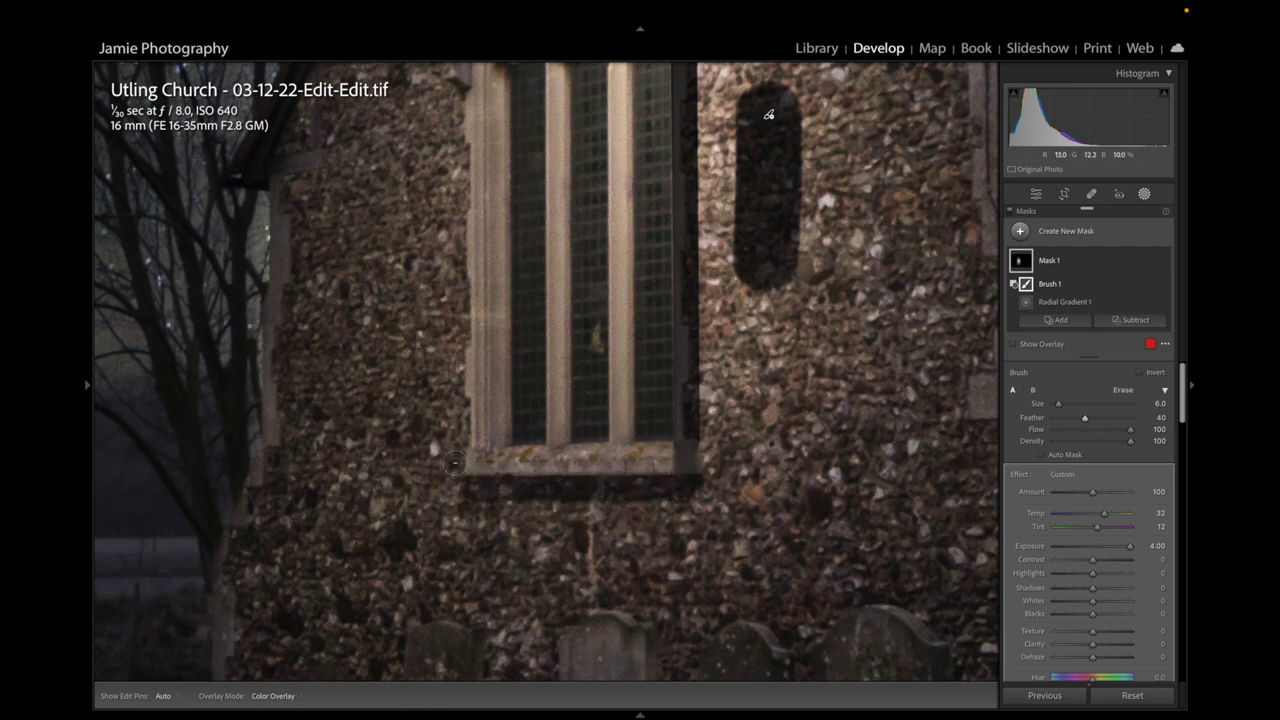
key("h")
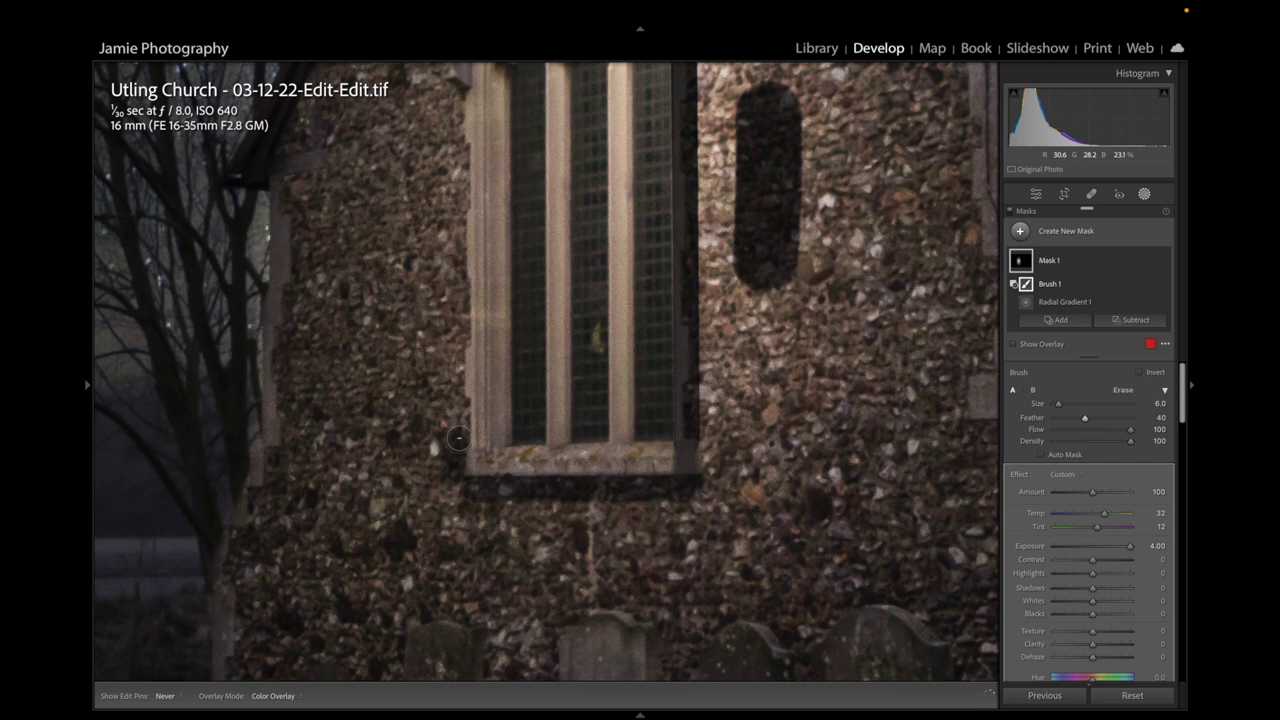
key("h")
scroll(452, 290, "up", 5)
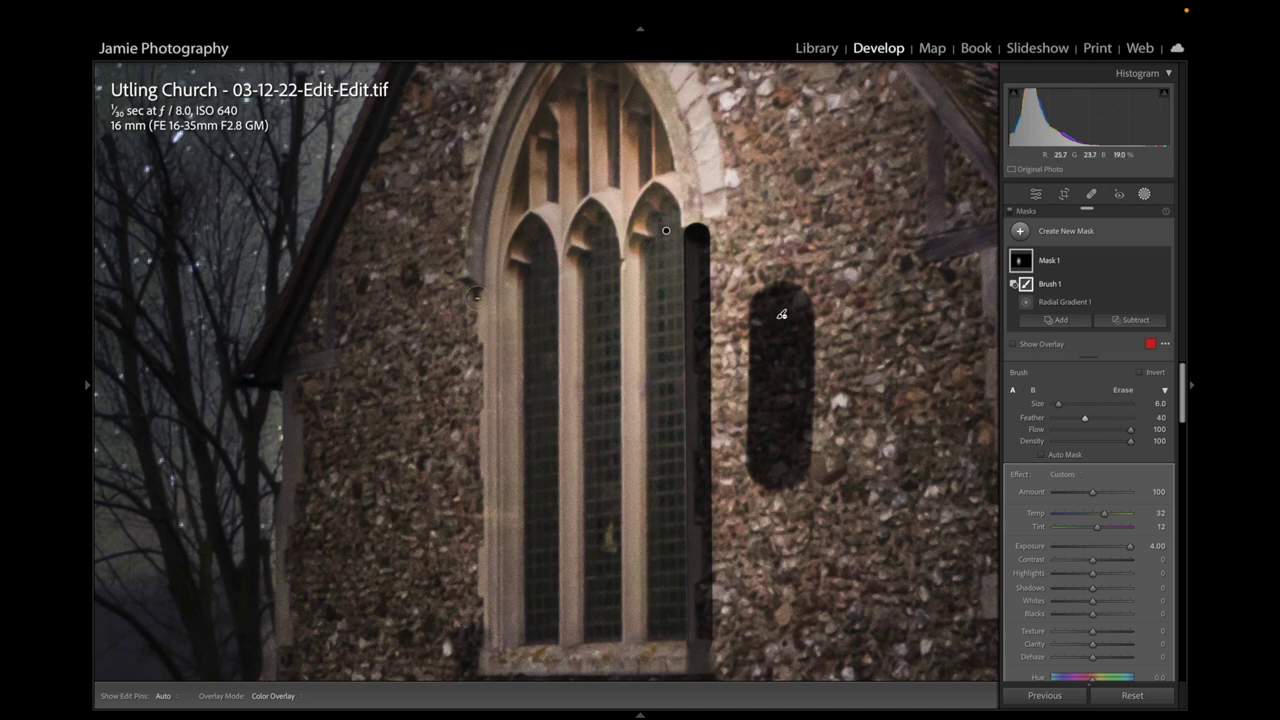
left_click(476, 296, "shift")
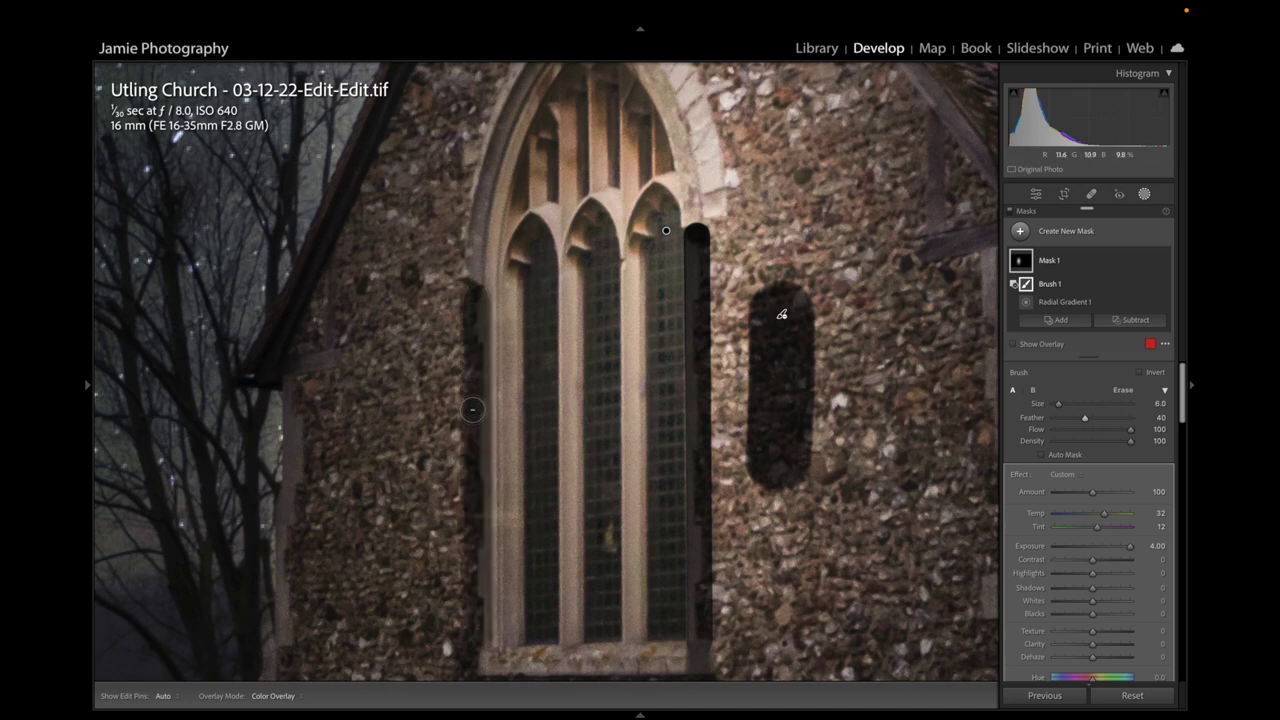
Increase the brush size to 7 and subtract the band around the window's pointed arch from the mask
scroll(446, 277, "up", 1)
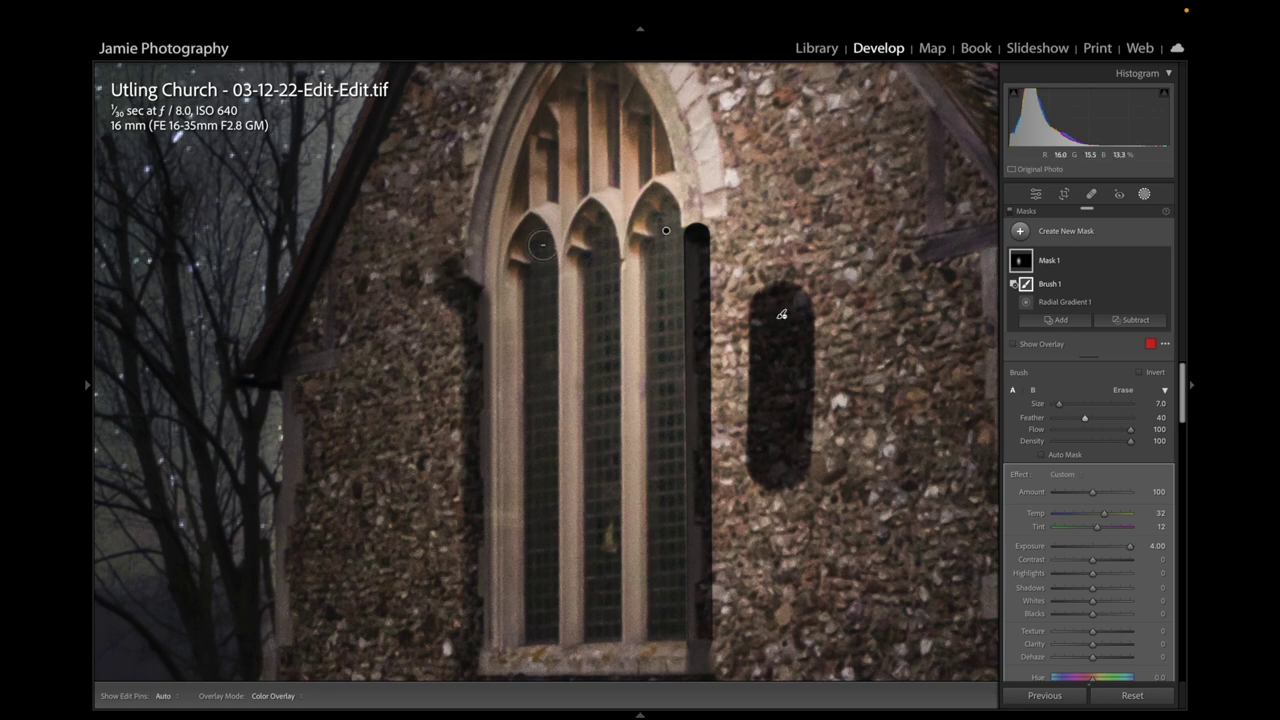
left_click_drag(549, 295, 556, 564)
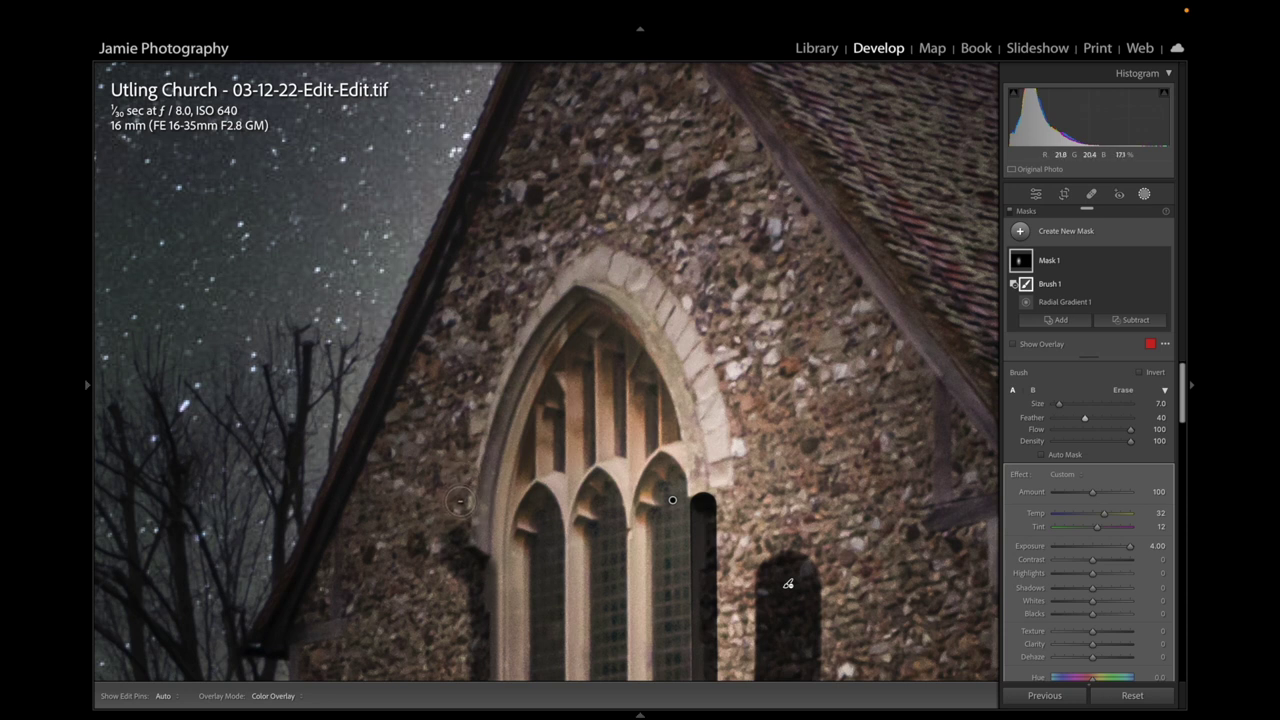
mouse_move(460, 500)
left_mouse_down()
mouse_move(480, 418)
mouse_move(465, 417)
mouse_move(531, 309)
mouse_move(516, 305)
mouse_move(574, 266)
mouse_move(598, 265)
mouse_move(588, 271)
mouse_move(642, 311)
mouse_move(632, 297)
mouse_move(677, 395)
left_mouse_up()
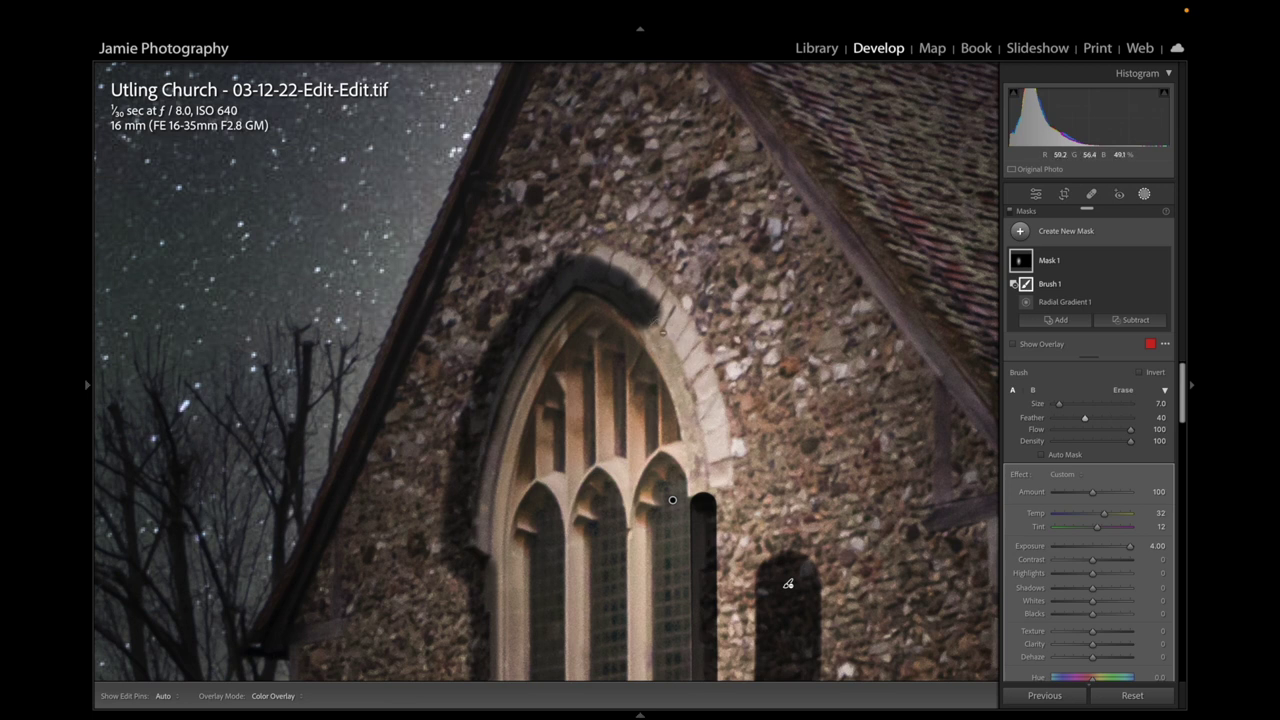
left_click_drag(663, 332, 669, 350)
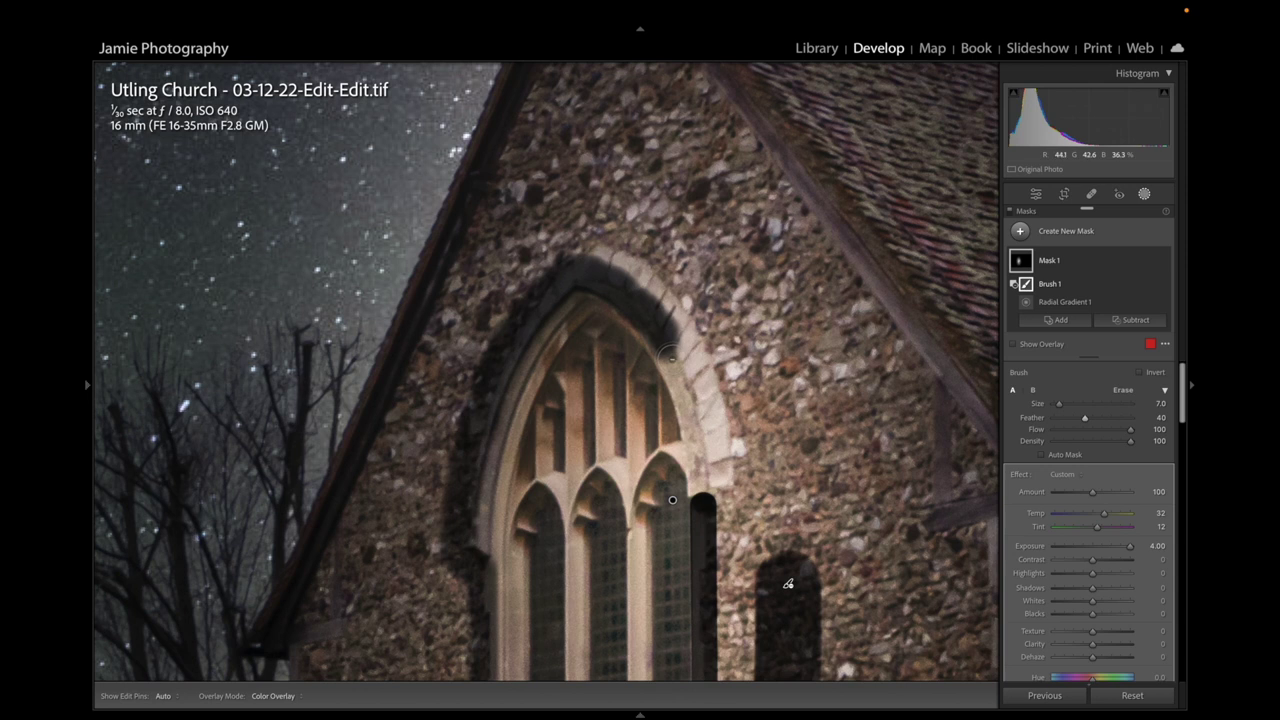
left_click_drag(670, 355, 682, 370)
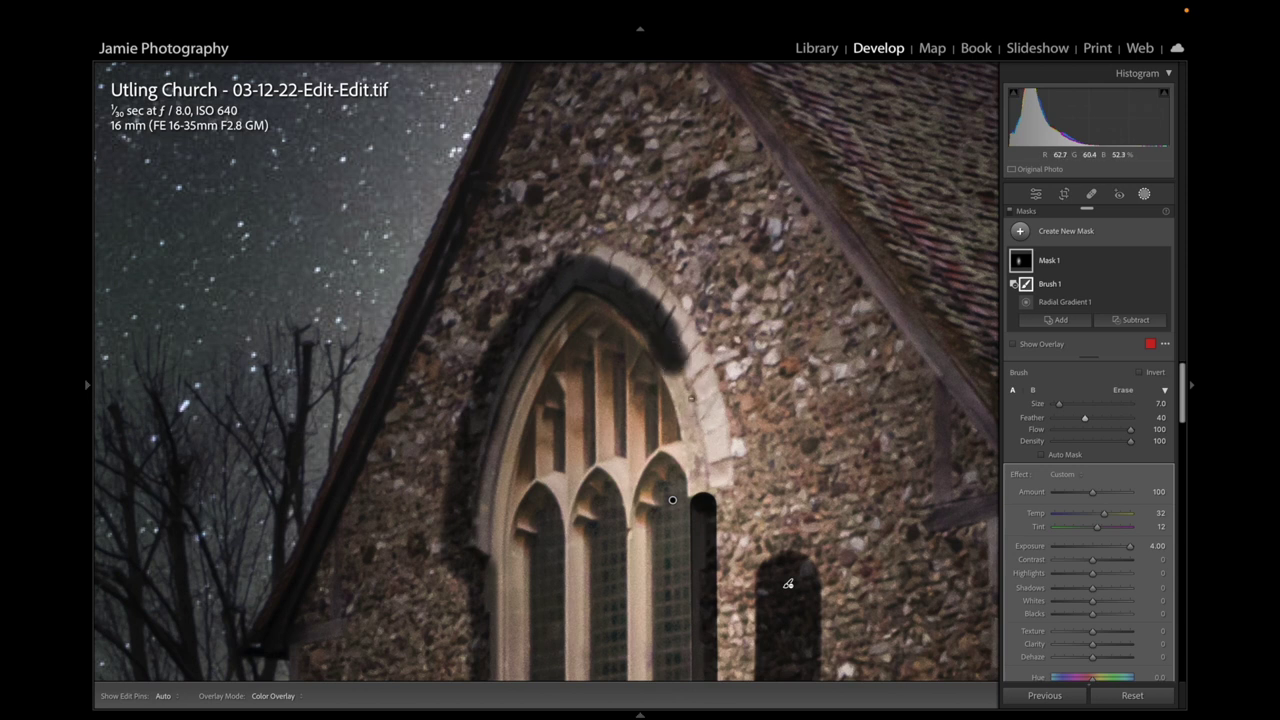
left_click_drag(687, 394, 708, 458)
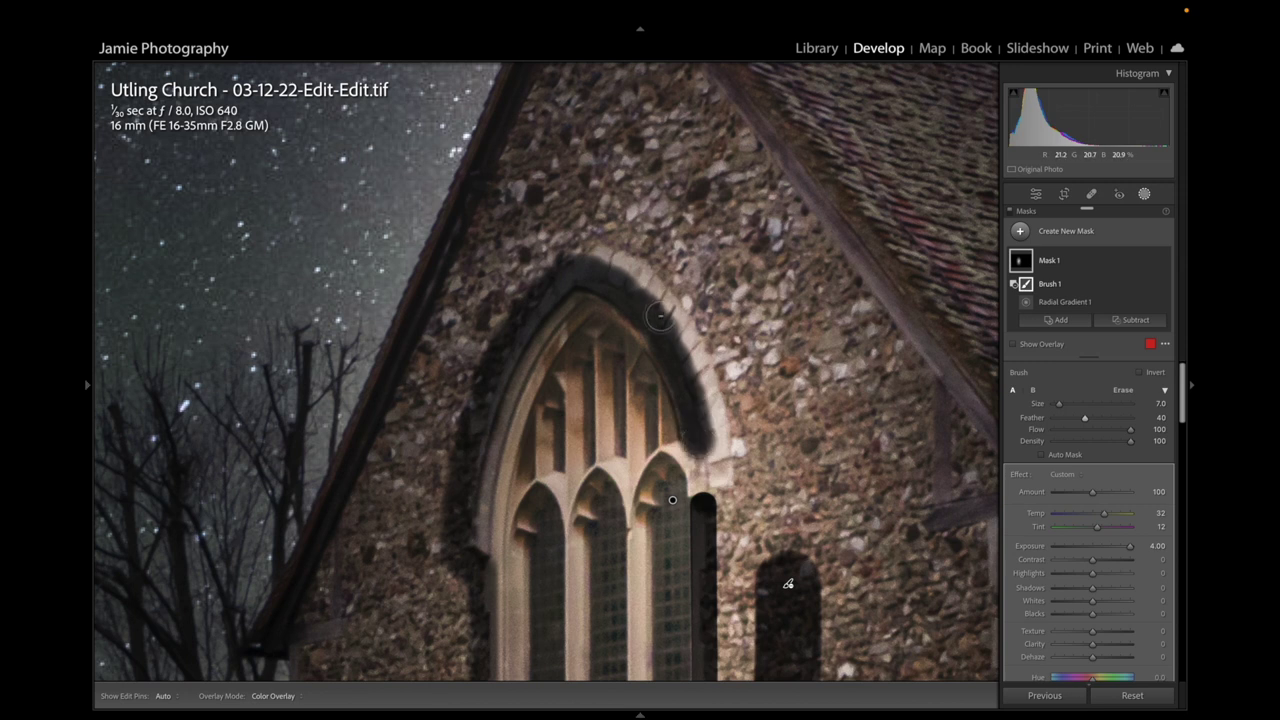
Subtract the projecting stone at the roof-side foot of the arch from the mask, joining it to the strip below
key("h")
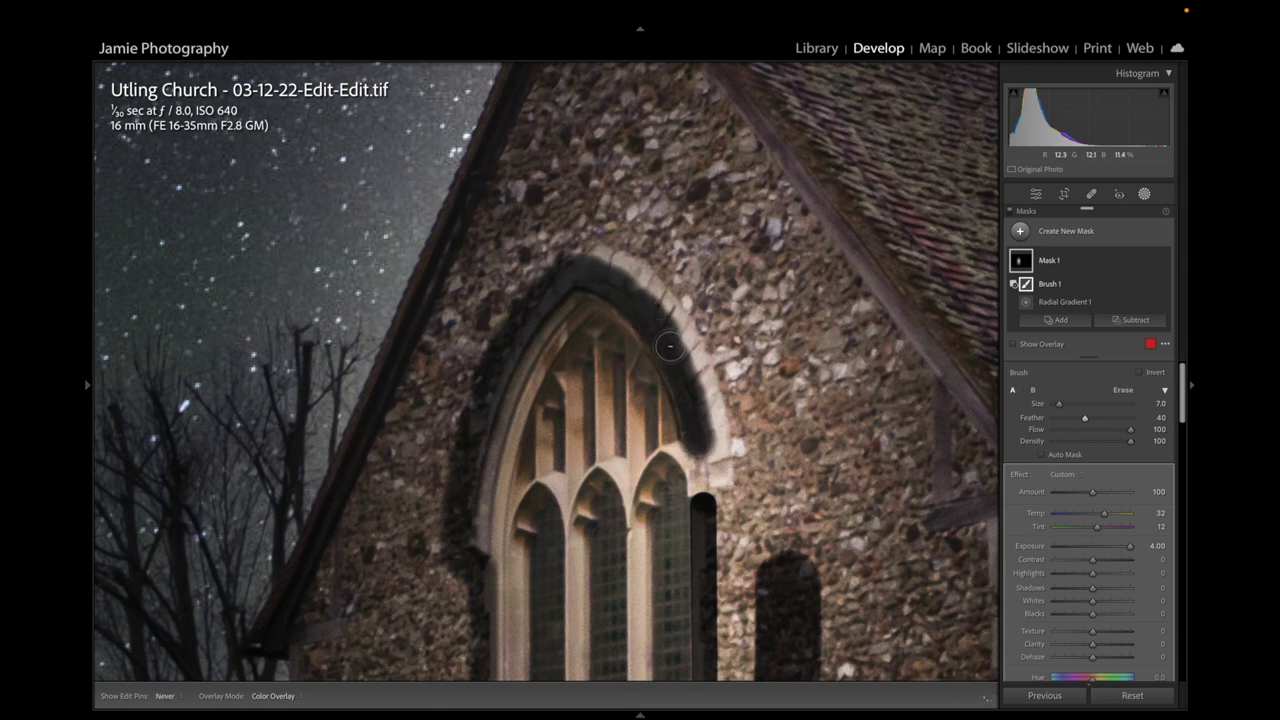
key("h")
key("h")
mouse_move(701, 447)
left_mouse_down()
mouse_move(705, 500)
mouse_move(745, 465)
left_mouse_up()
key("h")
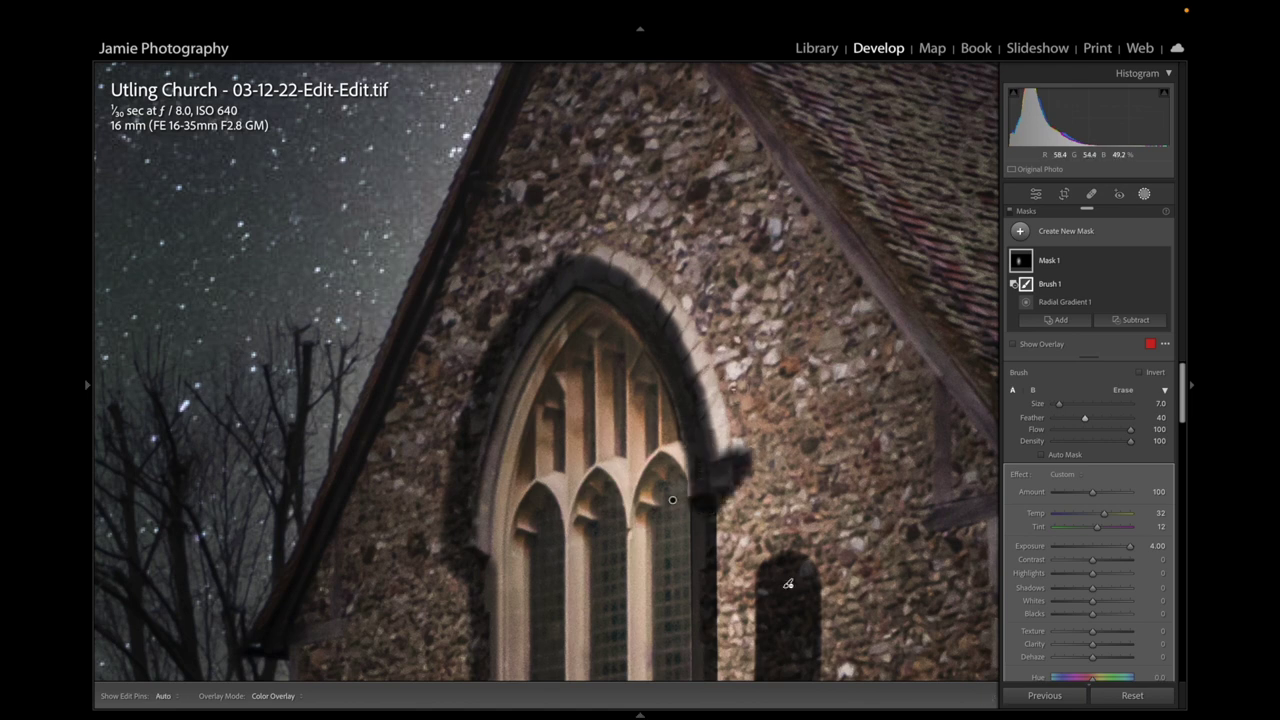
Set the brush Feather to 0 and subtract the wall just outside the arch's peak and roof-side curve from the mask
mouse_move(788, 584)
left_mouse_down()
mouse_move(793, 324)
mouse_move(758, 282)
left_mouse_up()
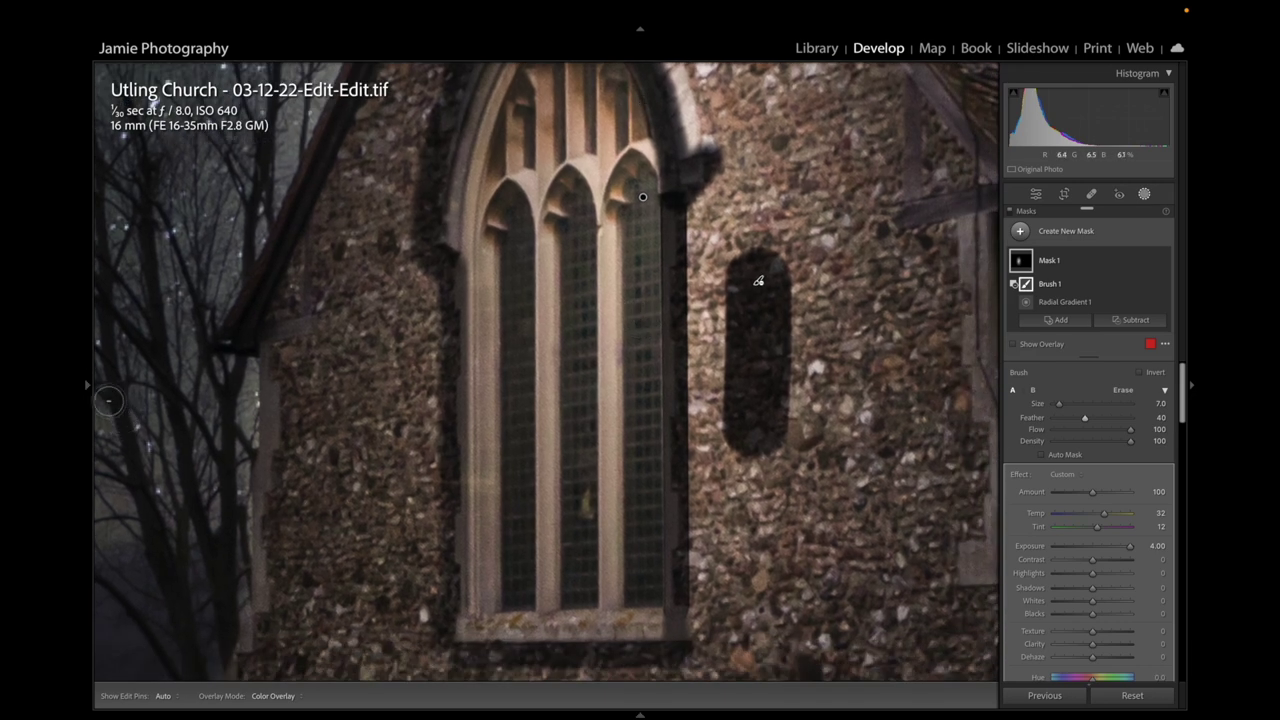
mouse_move(89, 388)
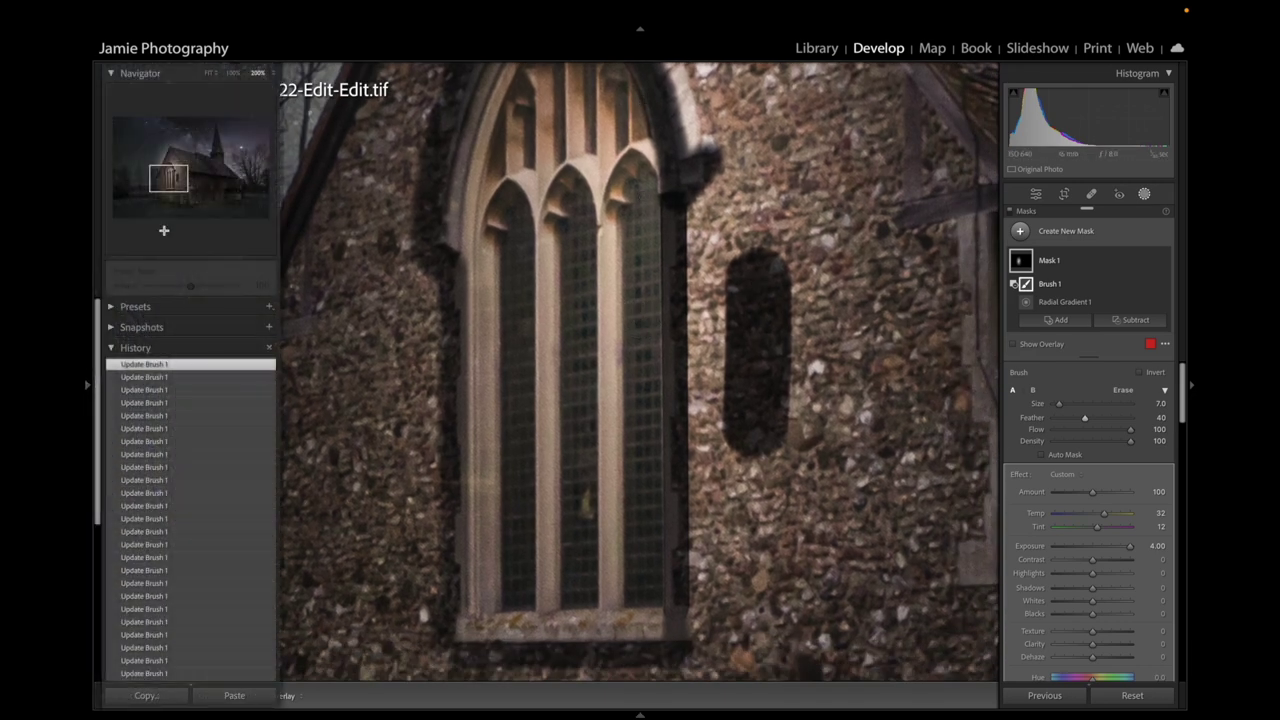
left_click(209, 74)
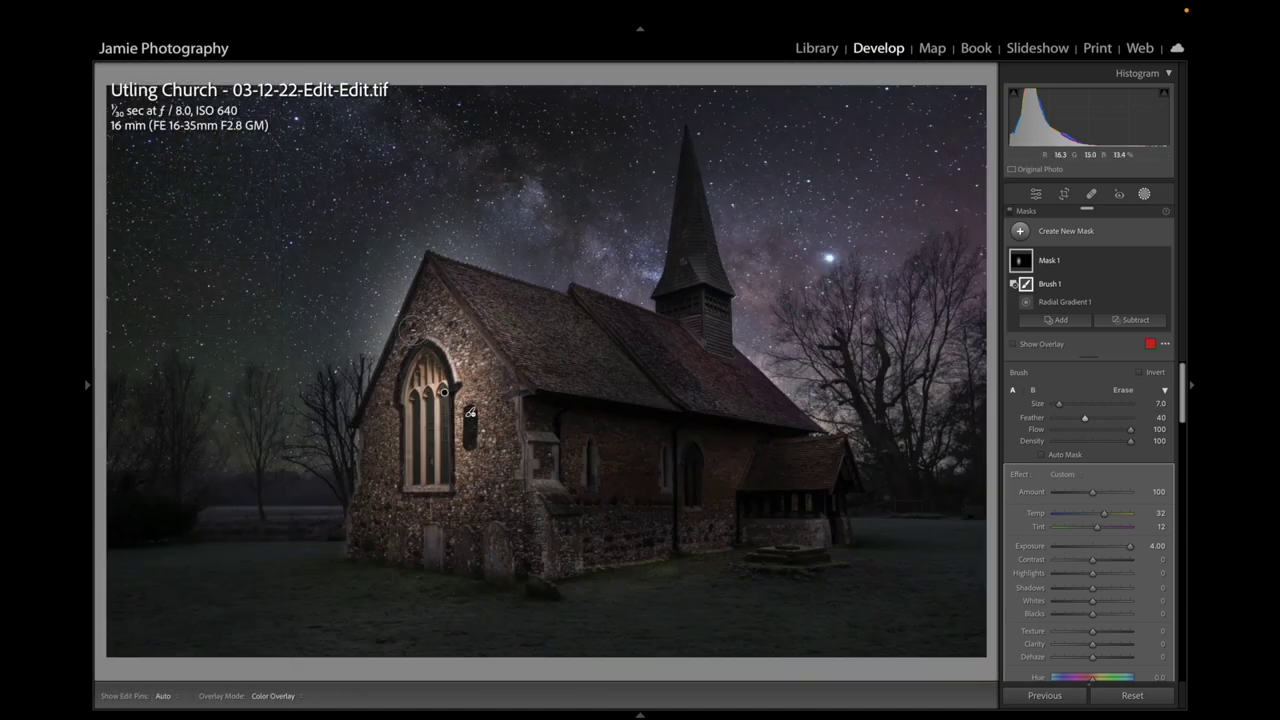
mouse_move(89, 387)
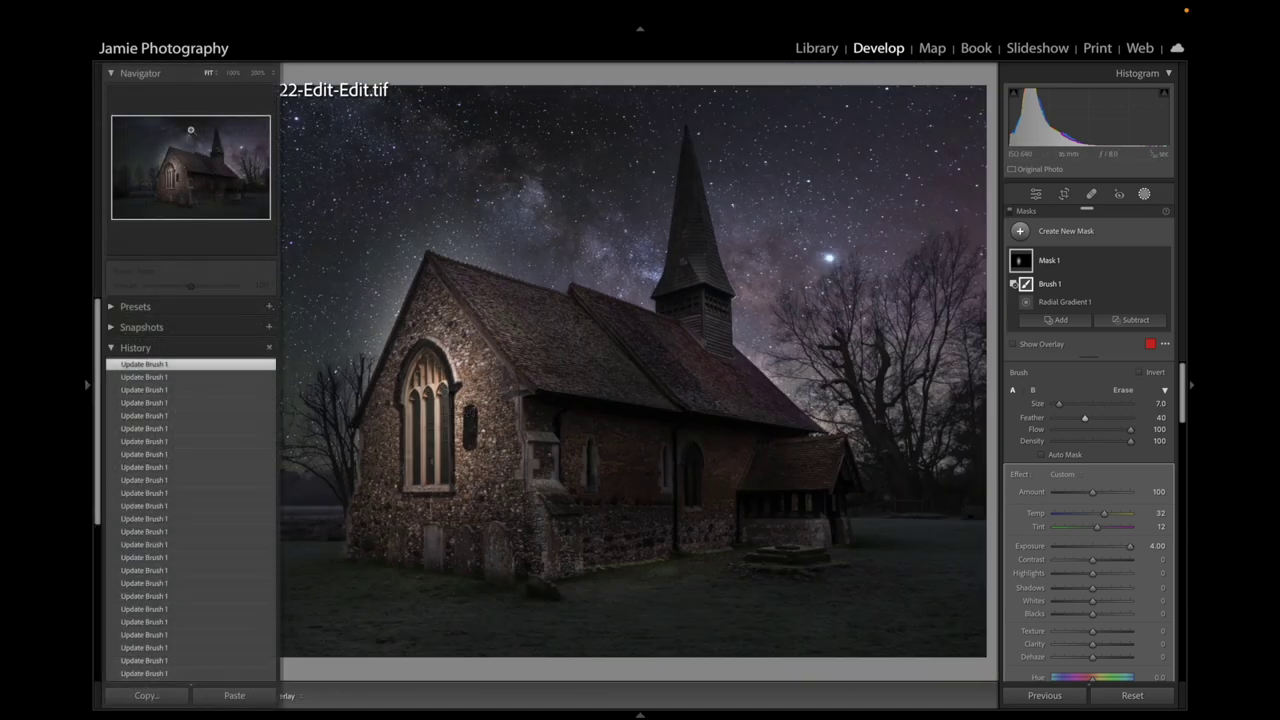
left_click(264, 74)
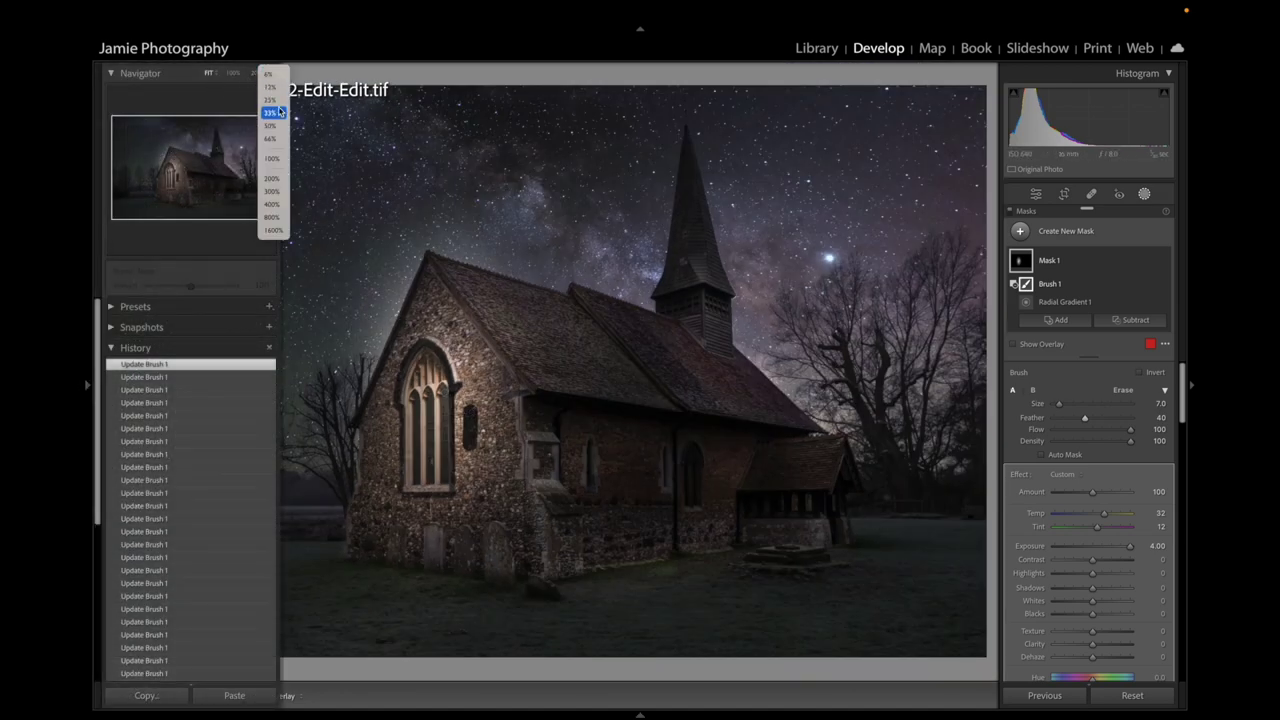
key("Escape")
key("z")
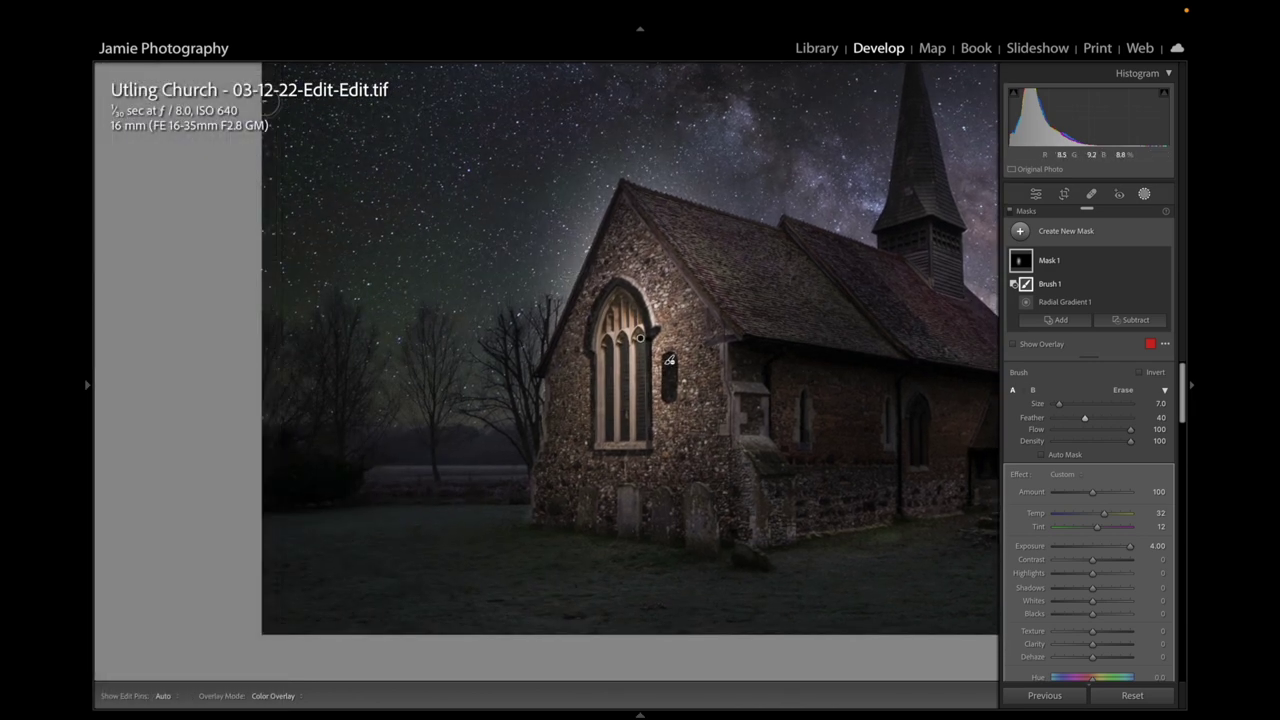
mouse_move(86, 388)
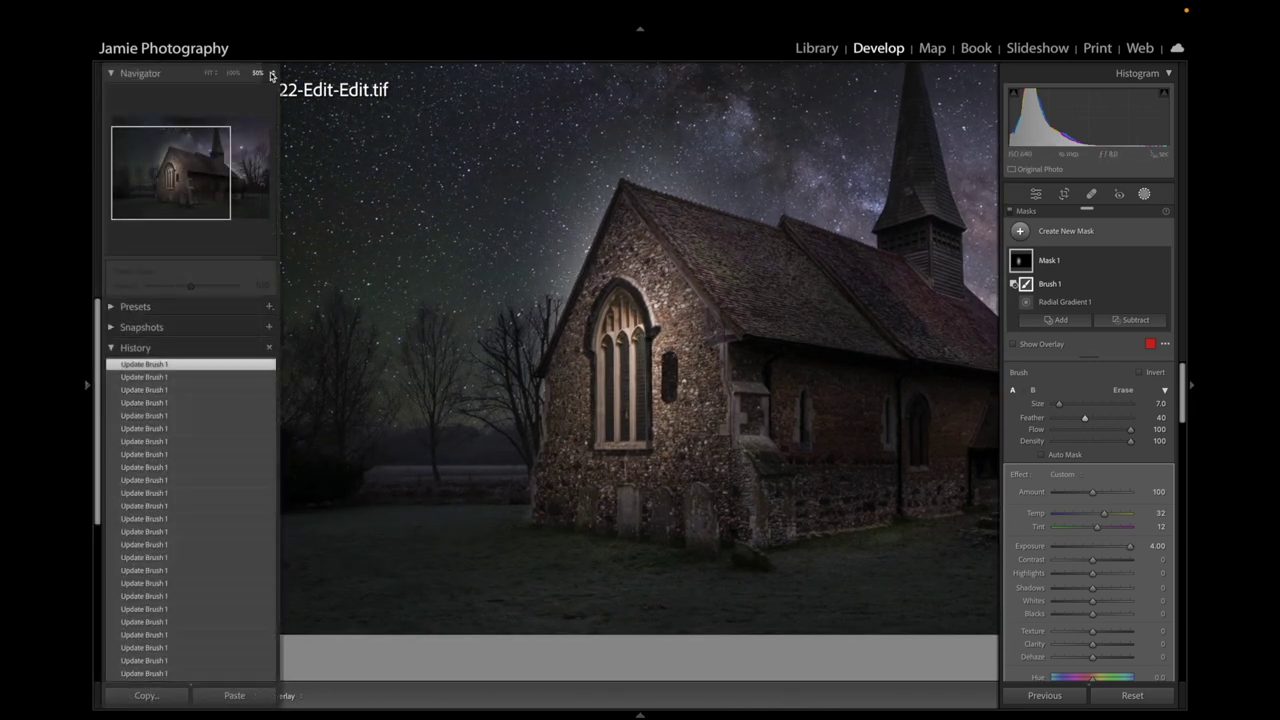
left_click(274, 75)
left_click(280, 89)
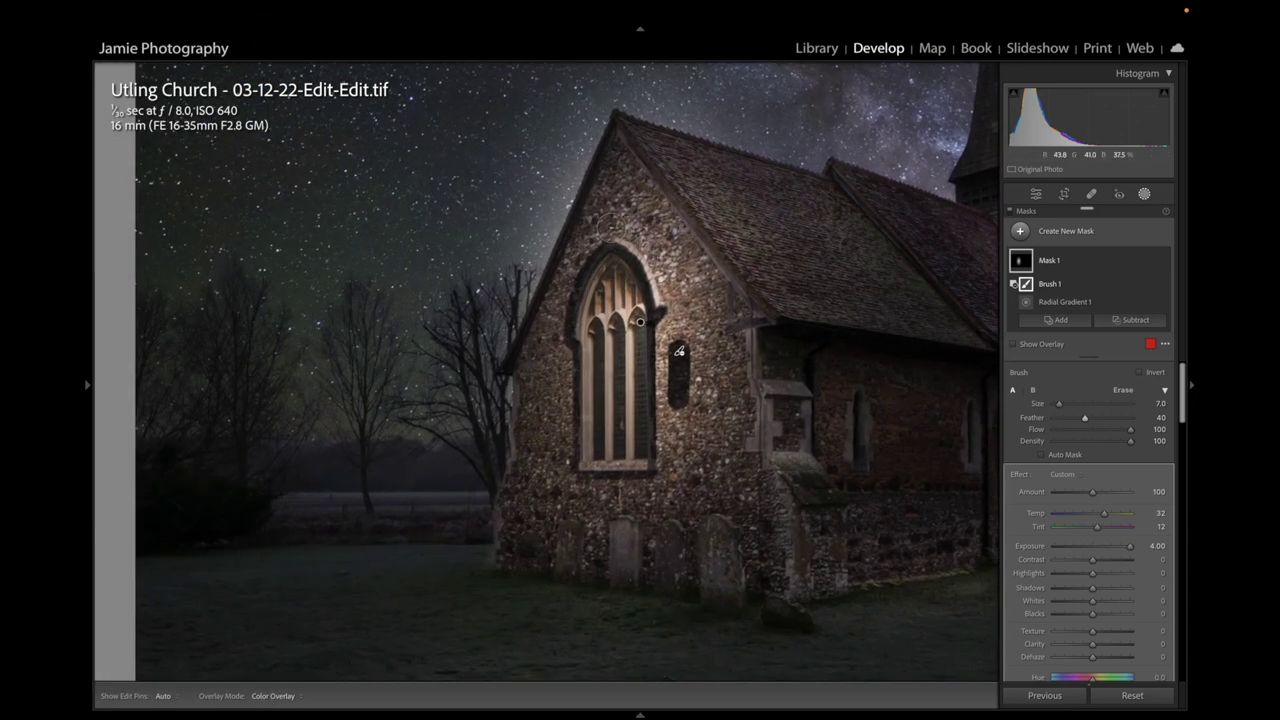
left_click_drag(606, 226, 624, 233)
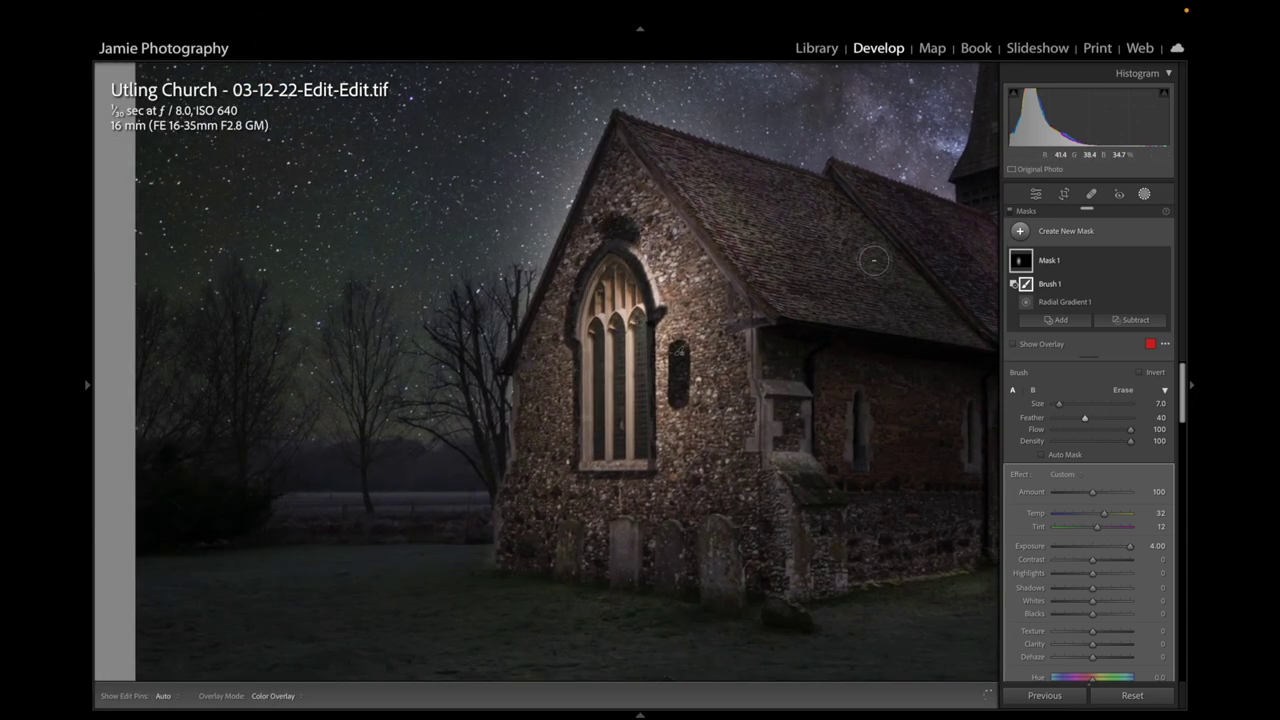
left_click_drag(1066, 418, 1040, 420)
mouse_move(617, 232)
left_mouse_down()
mouse_move(655, 270)
mouse_move(666, 330)
left_mouse_up()
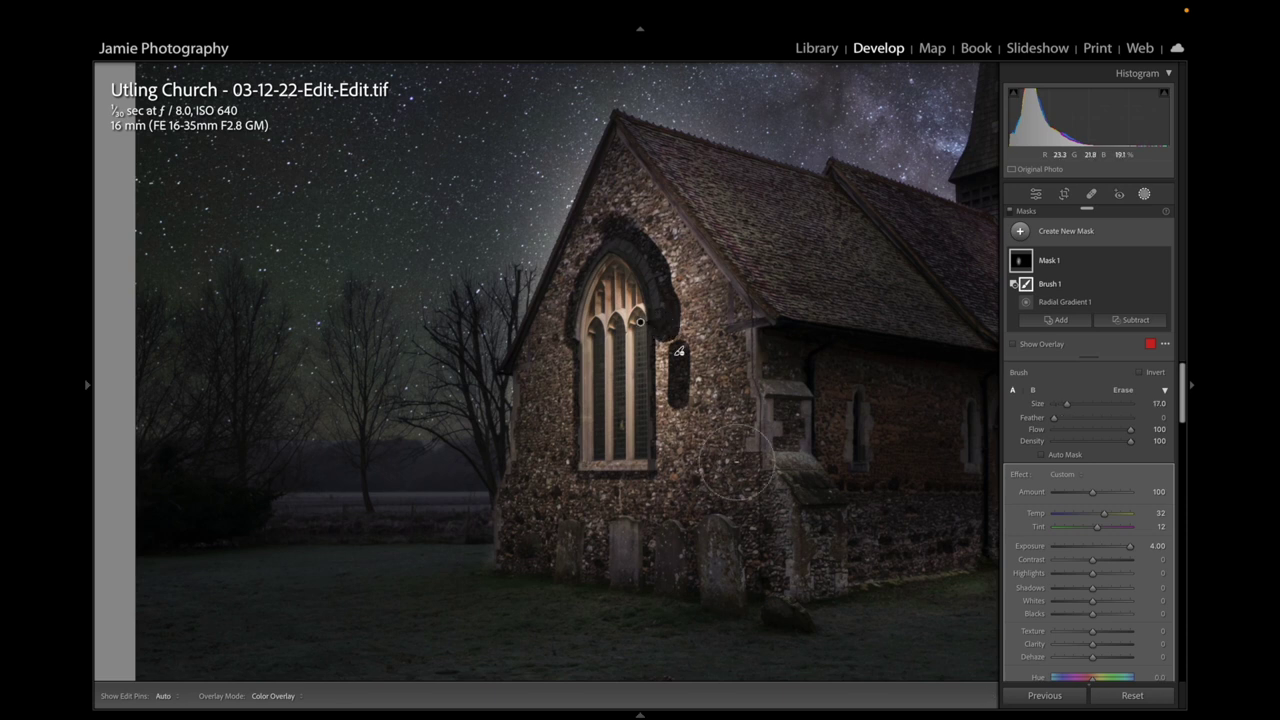
Increase the brush size to 17 and subtract the gable wall beside, beneath and above the tall window from the mask
scroll(737, 463, "up", 5)
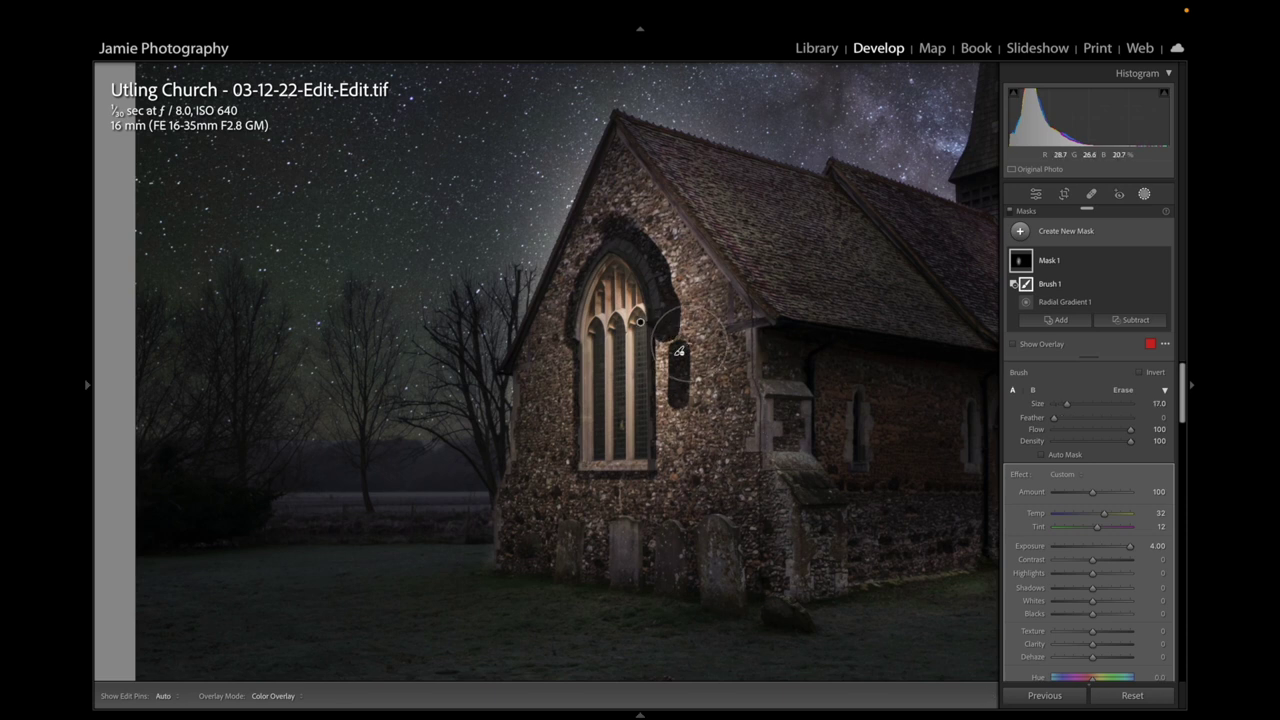
left_click(680, 350)
left_click_drag(680, 350, 679, 372)
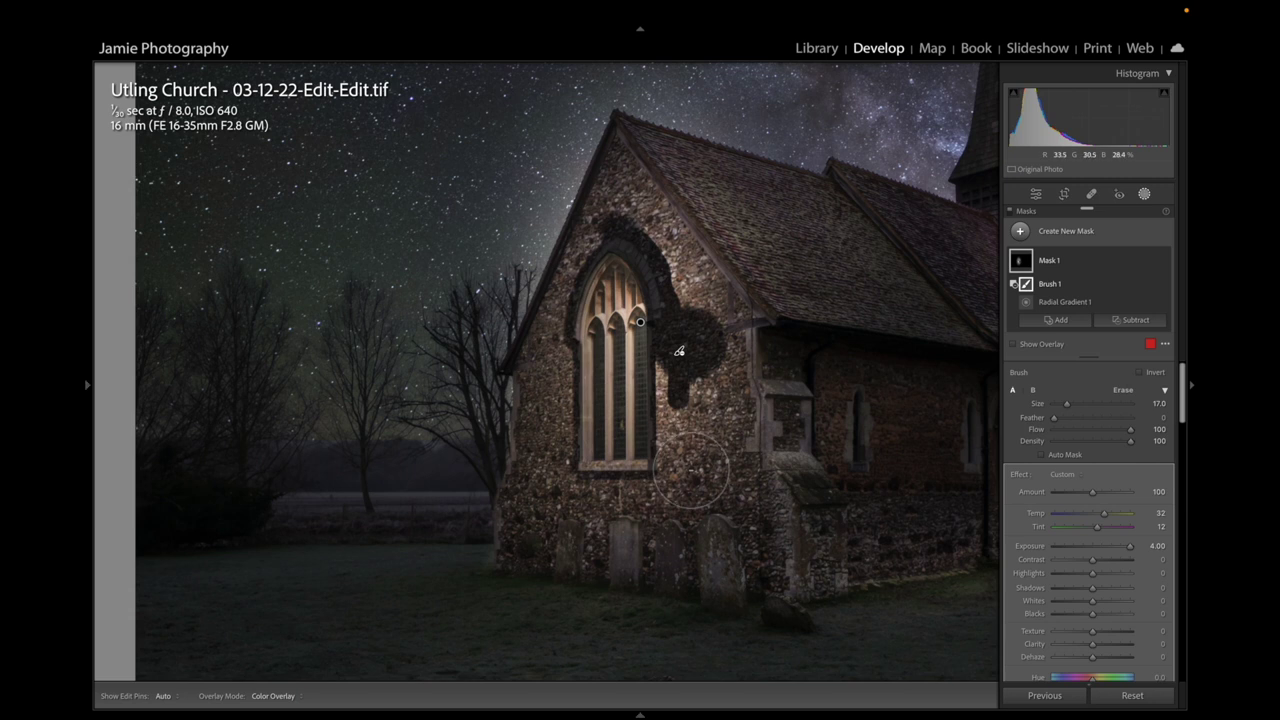
left_click_drag(691, 470, 691, 470)
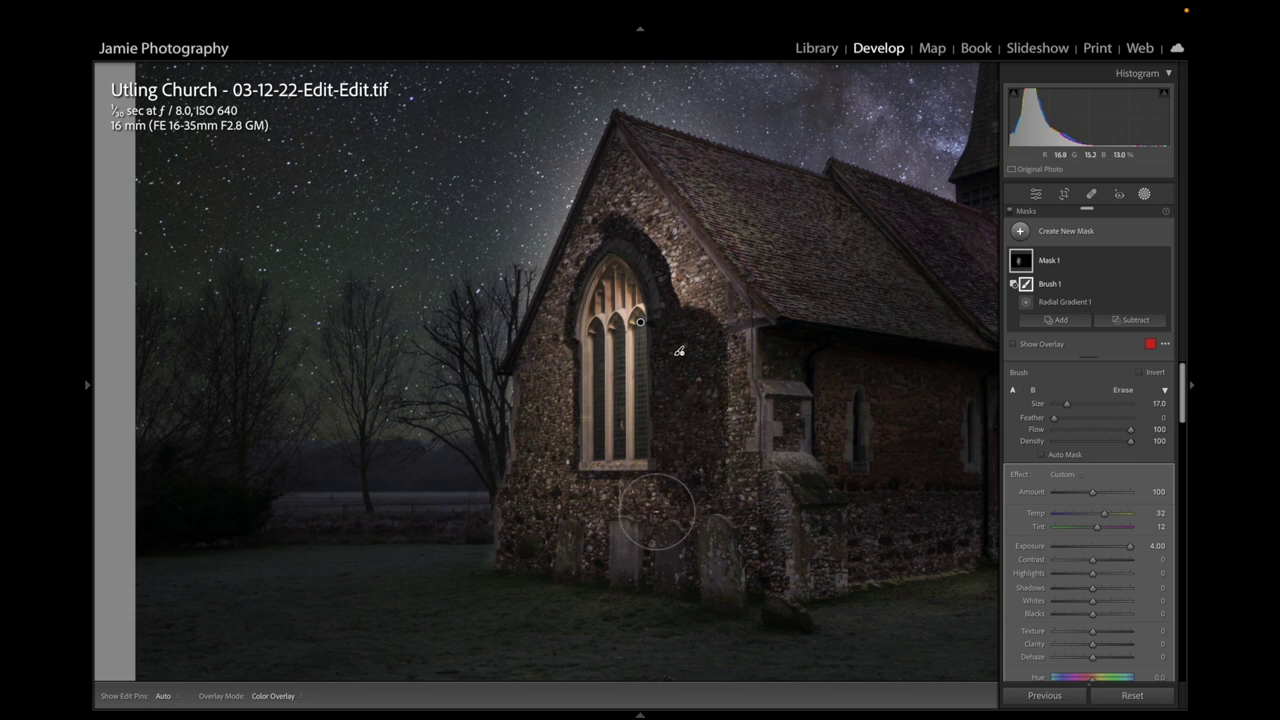
mouse_move(656, 512)
left_mouse_down()
mouse_move(597, 524)
mouse_move(563, 511)
mouse_move(541, 495)
mouse_move(535, 430)
left_mouse_up()
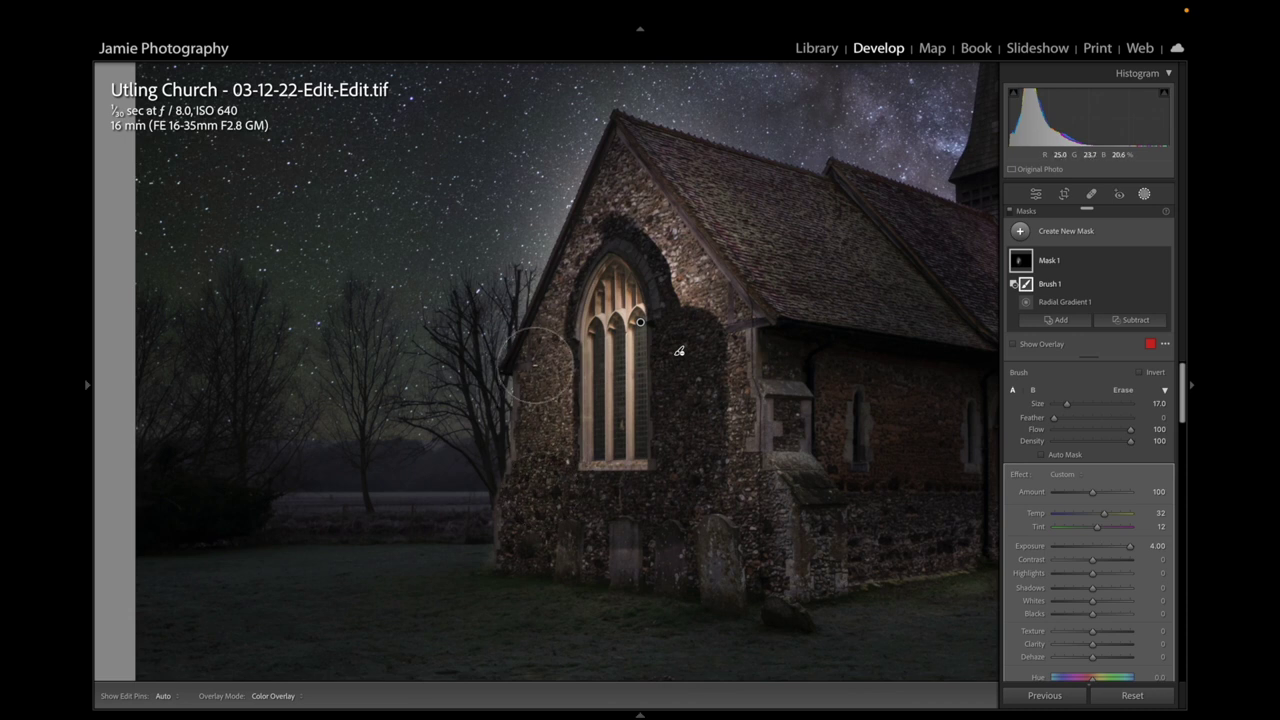
mouse_move(536, 366)
left_mouse_down()
mouse_move(521, 286)
mouse_move(531, 324)
mouse_move(551, 245)
mouse_move(578, 212)
mouse_move(633, 203)
mouse_move(613, 193)
mouse_move(685, 249)
mouse_move(707, 327)
left_mouse_up()
key("h")
key("h")
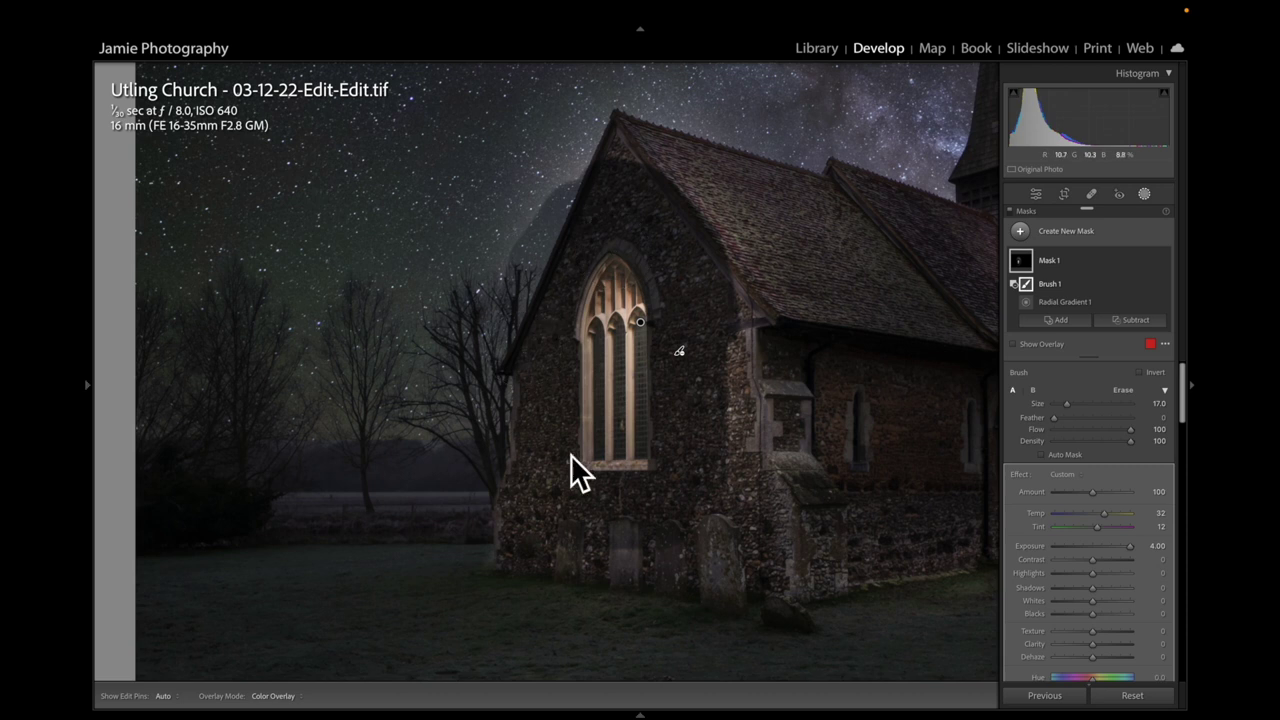
Increase the brush size to 37 and subtract the remaining light spill over the sky, roof and outer wall from the mask
mouse_move(1020, 261)
scroll(760, 225, "up", 5)
key("h")
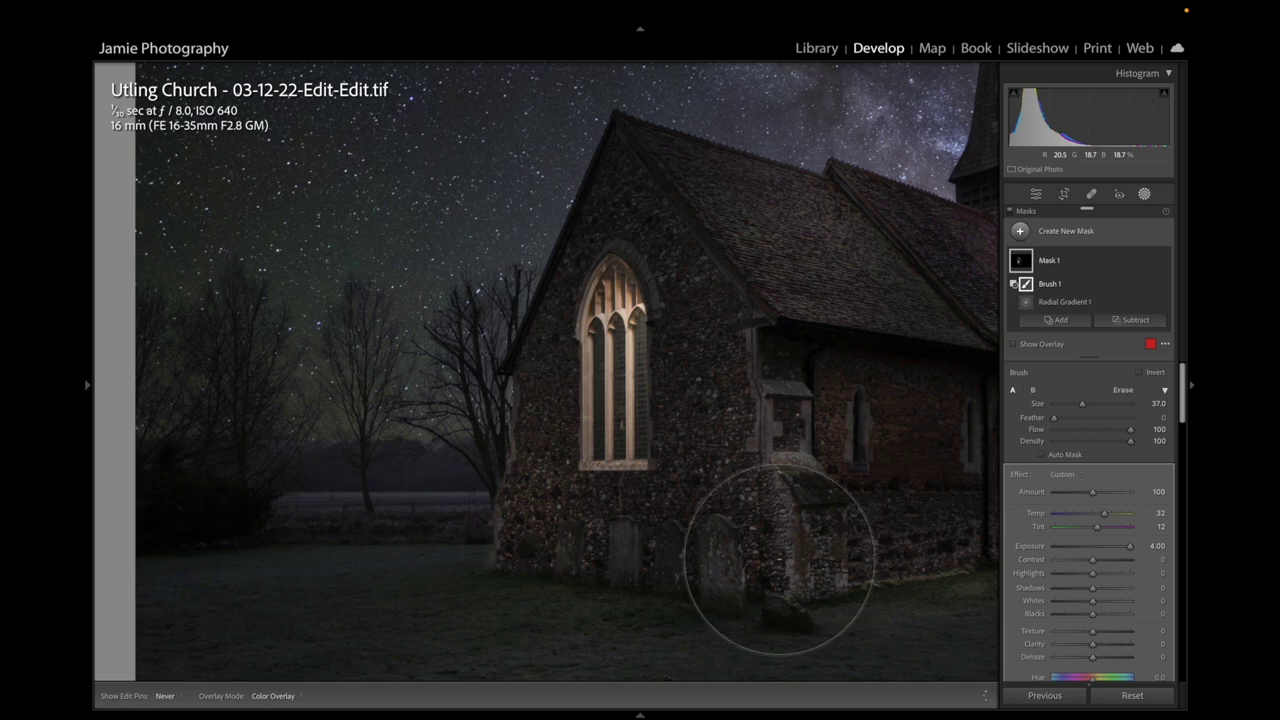
key("h")
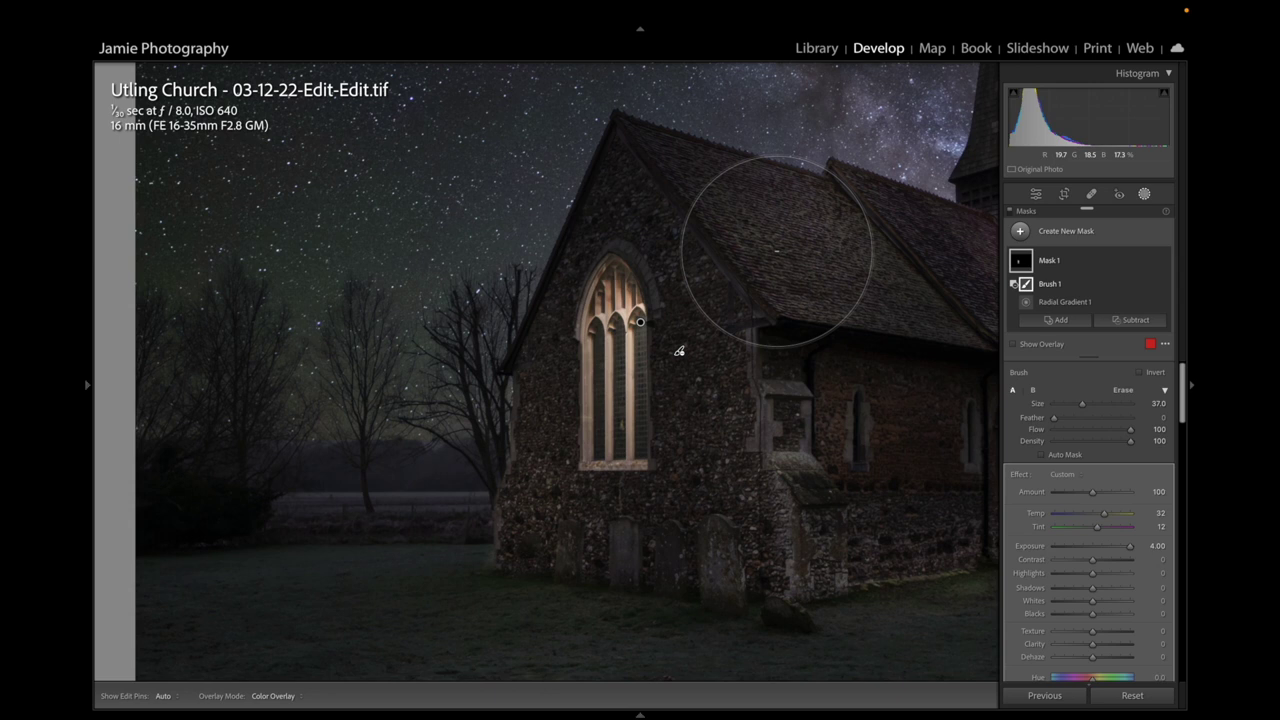
Set the subtracting brush to Flow 65, Feather 5 and size 4 for detailed work on the window tracery
mouse_move(86, 390)
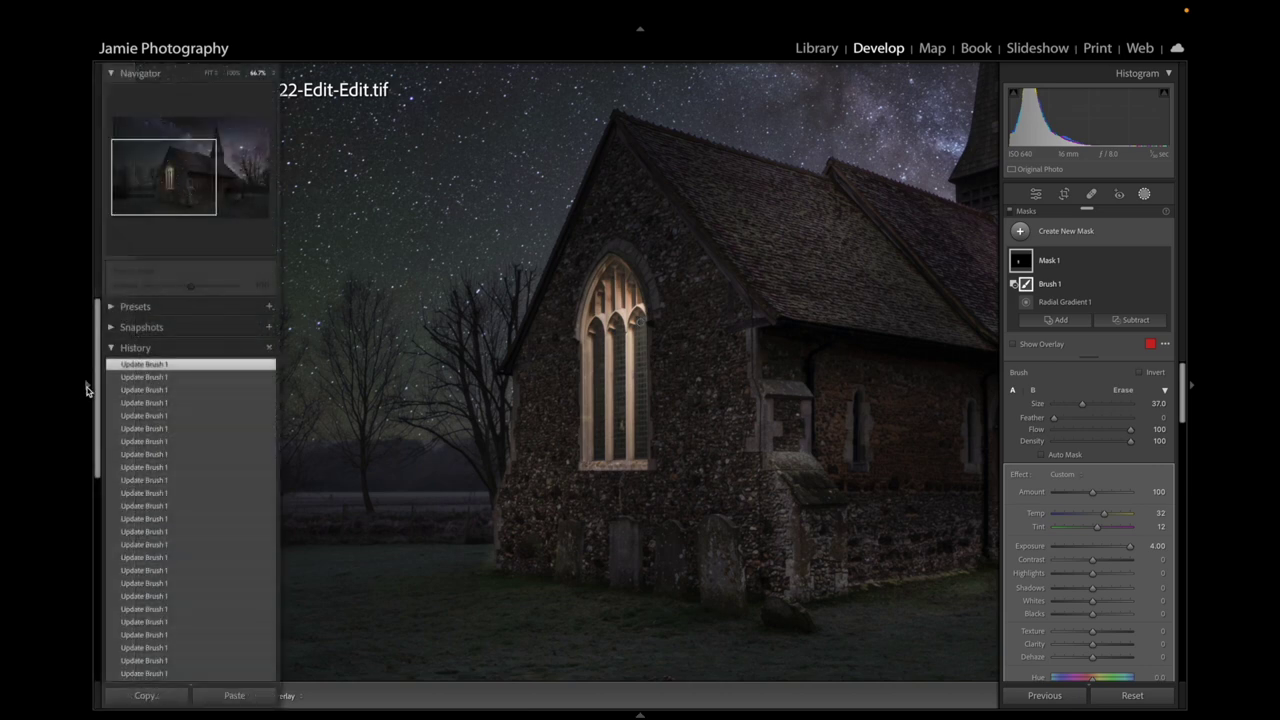
left_click(273, 74)
left_click(277, 114)
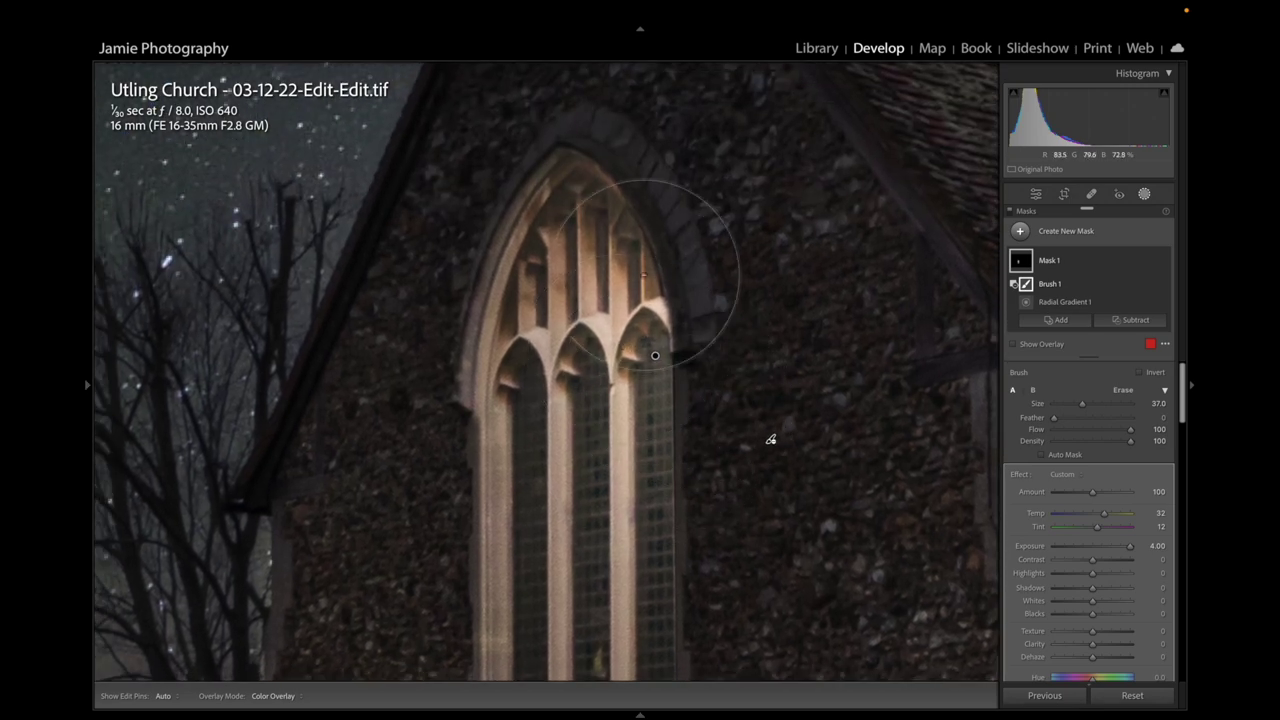
scroll(812, 290, "down", 3)
scroll(812, 290, "down", 10)
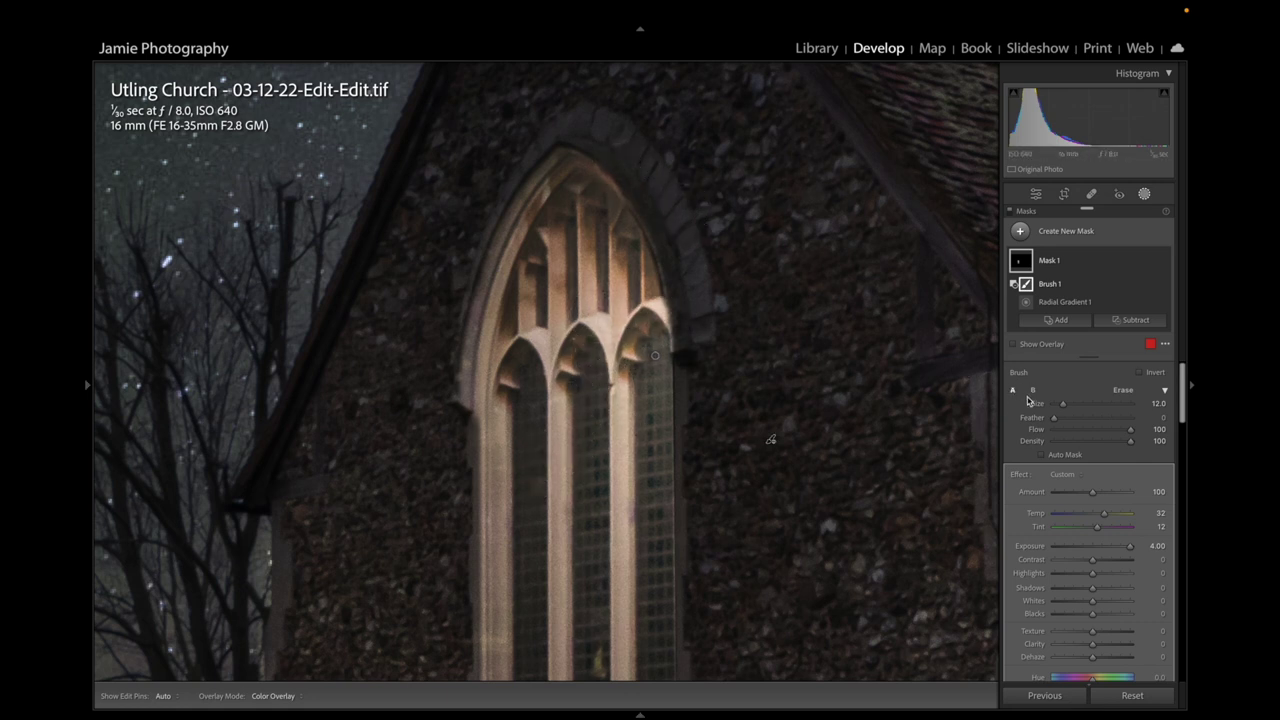
left_click_drag(1114, 435, 1100, 433)
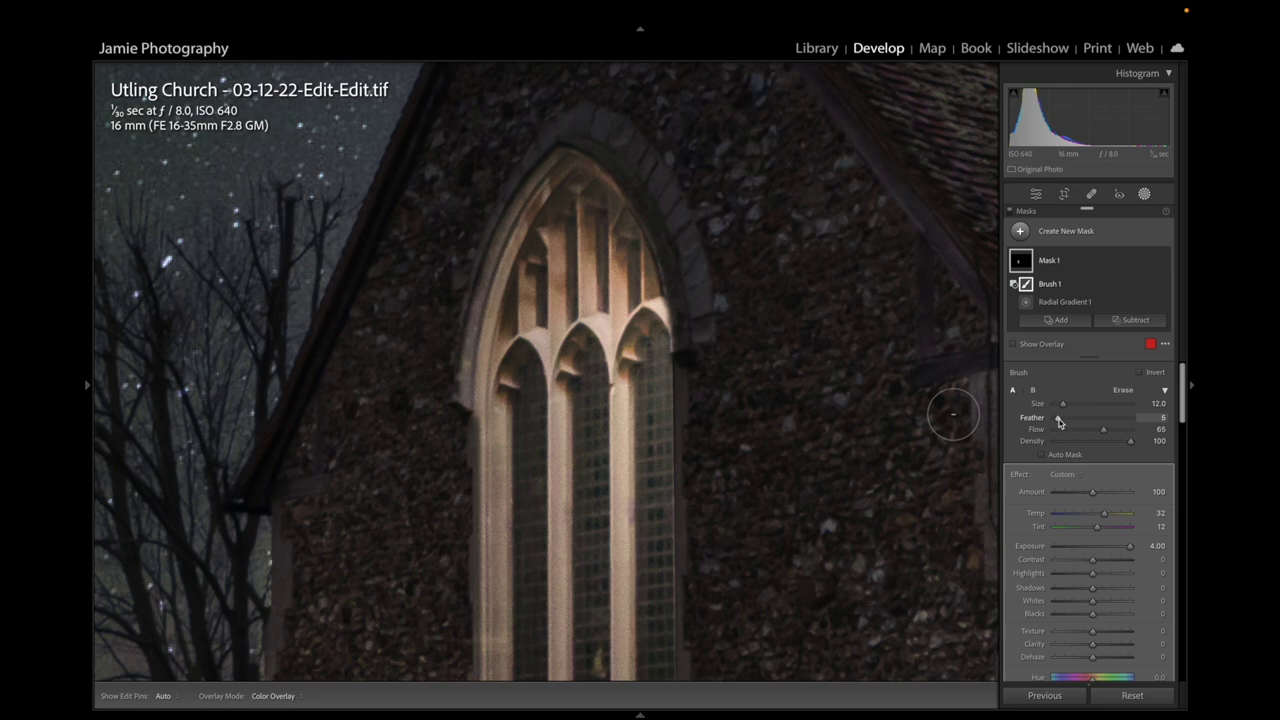
key("bracketleft")
key("bracketleft")
key("bracketleft")
key("bracketleft")
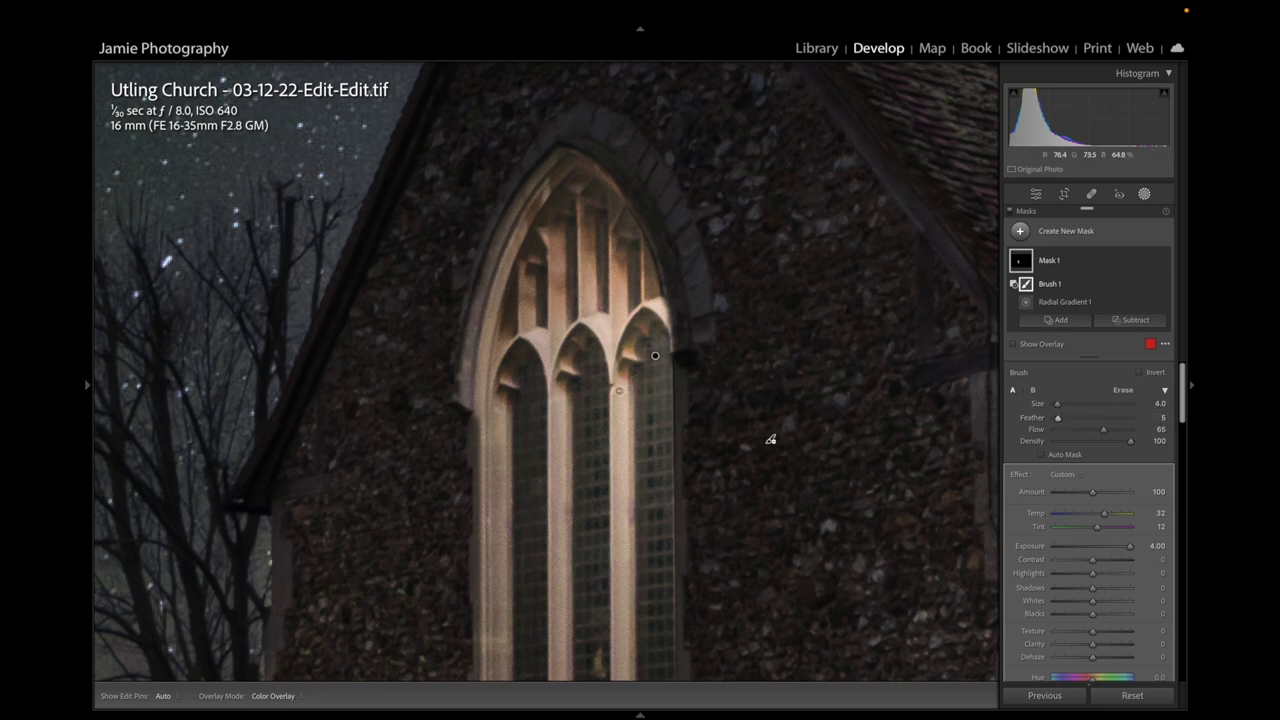
Reduce the brush size to 1 and subtract thin lines along the pointed arches heading the three window lights from the mask
mouse_move(100, 380)
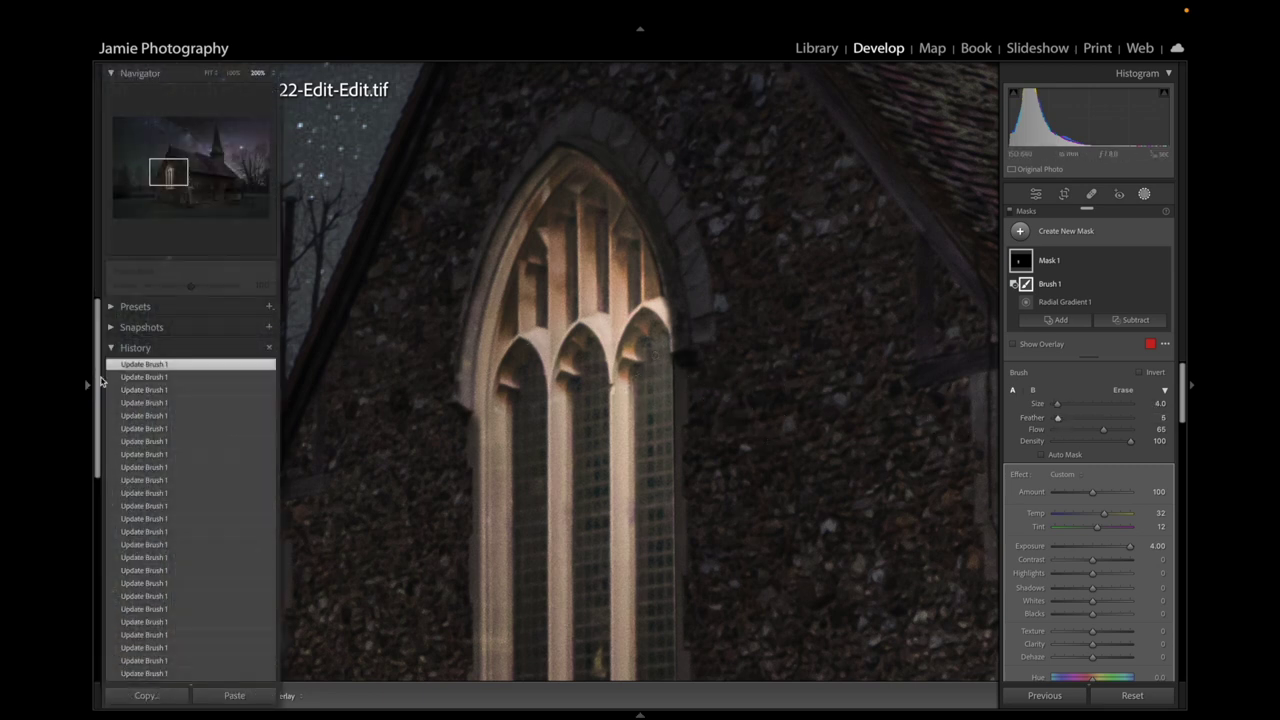
left_click(272, 77)
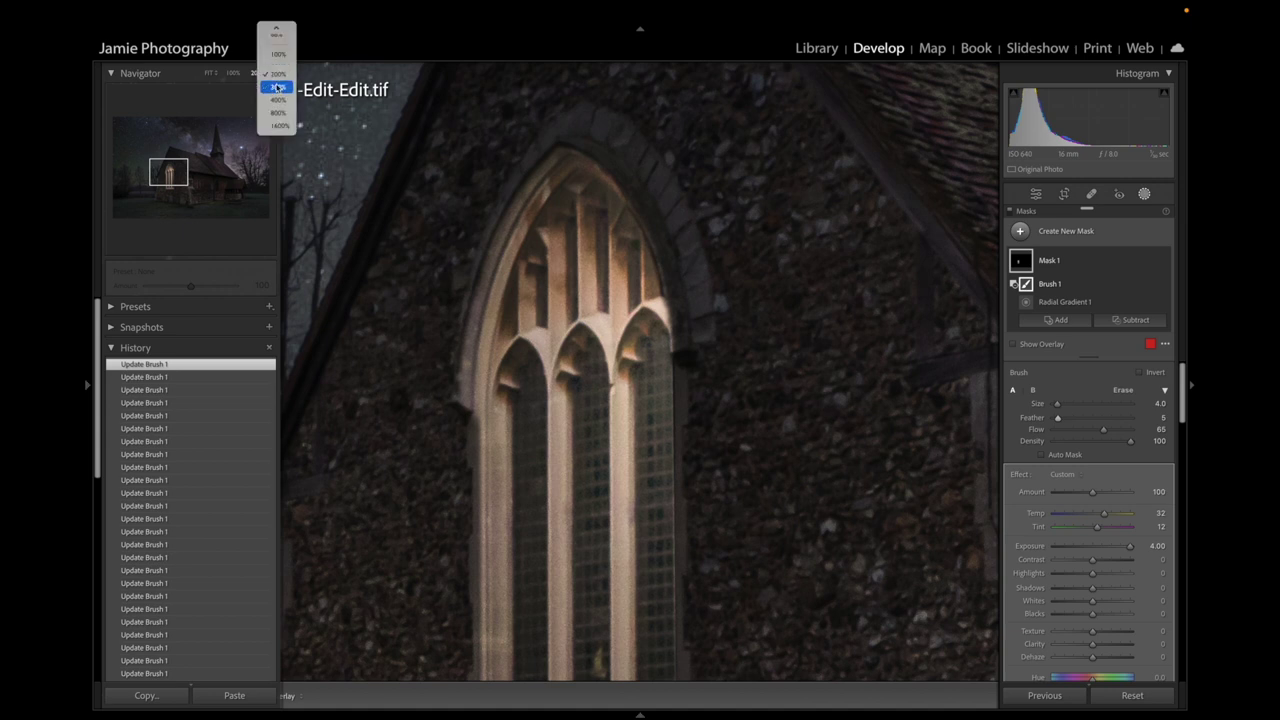
left_click(280, 88)
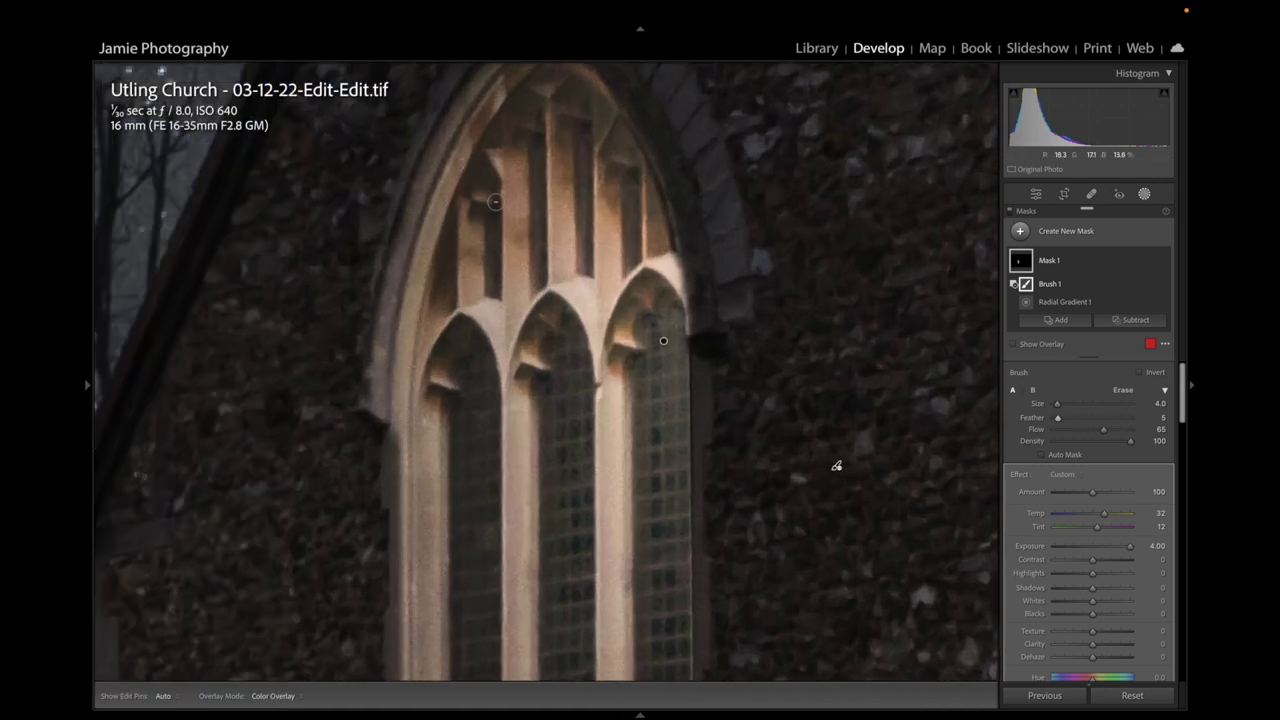
key("bracketleft")
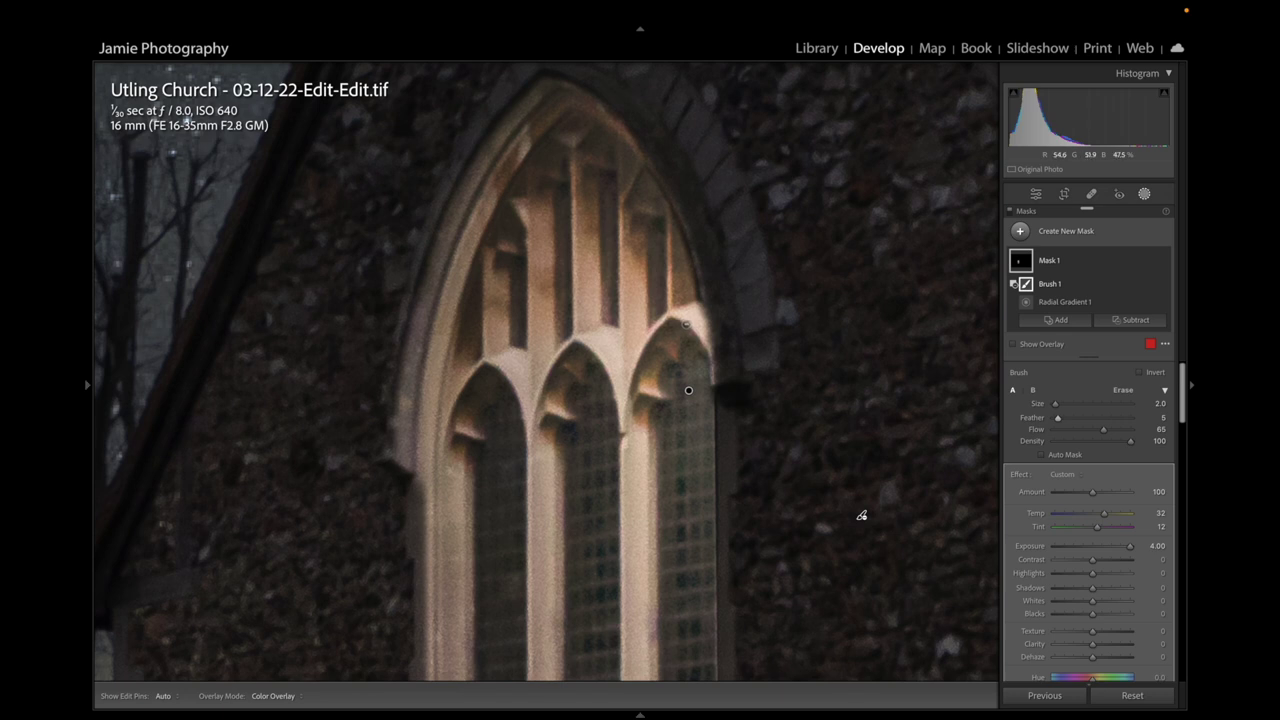
key("bracketleft")
key("h")
key("ctrl+z")
key("h")
key("h")
key("h")
key("ctrl+z")
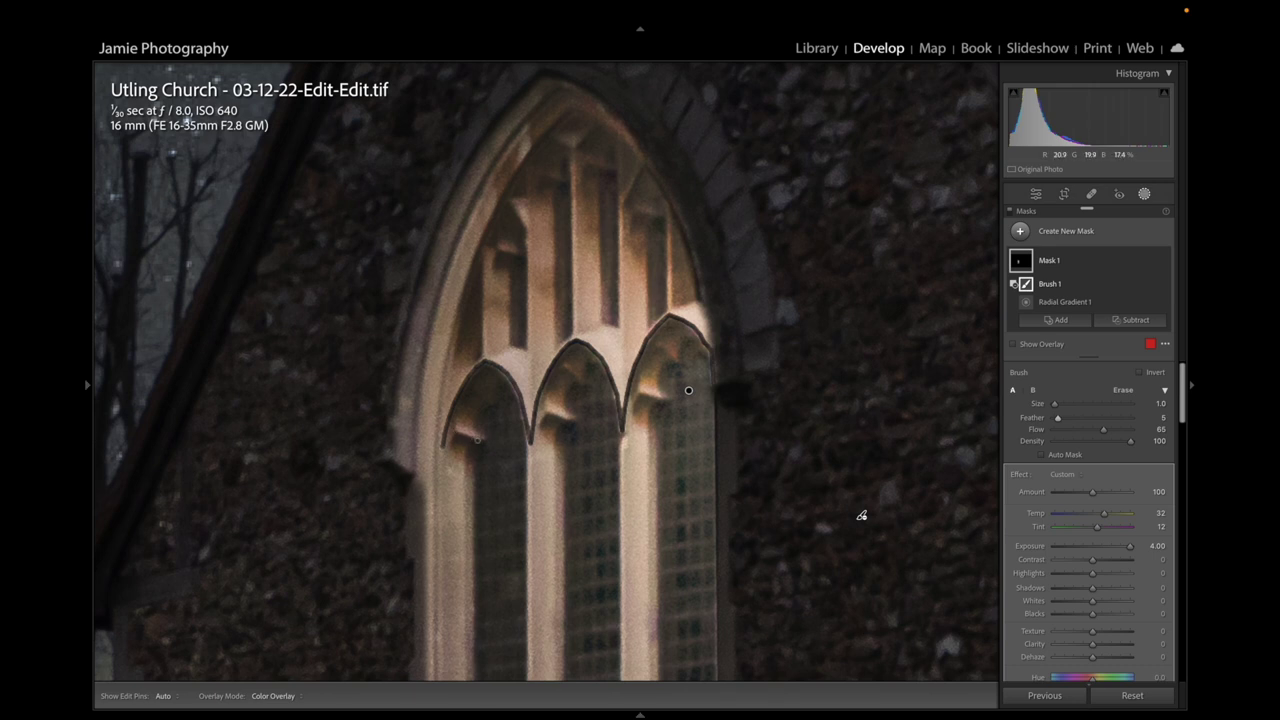
Subtract thin lines along the undersides of the projecting stone cusps in the three window lights from the mask
left_click_drag(478, 440, 457, 435)
key("h")
key("h")
mouse_move(540, 428)
left_mouse_down()
mouse_move(549, 416)
mouse_move(566, 426)
left_mouse_up()
left_click_drag(662, 401, 641, 398)
Subtract scalloped lines along the inner stone edges of all three light heads, working from the roof side to the tree side
key("h")
mouse_move(656, 382)
left_mouse_down()
mouse_move(690, 342)
mouse_move(710, 380)
left_mouse_up()
key("h")
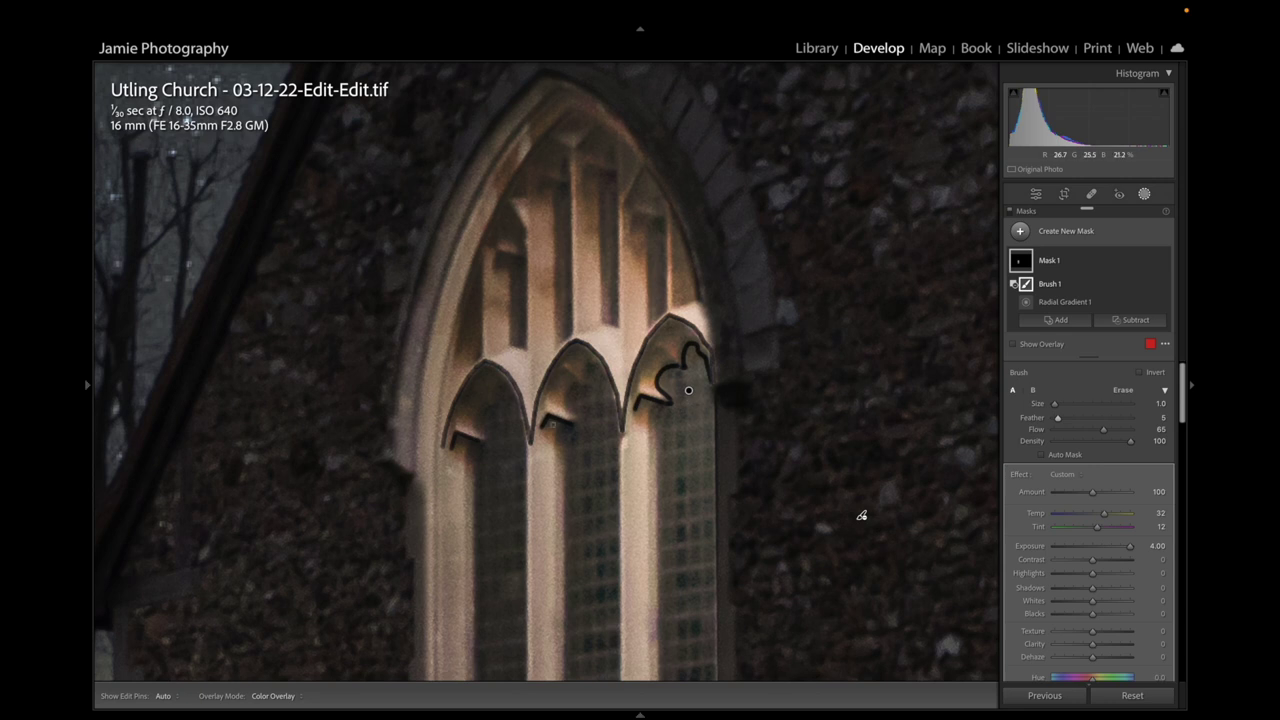
key("h")
mouse_move(567, 412)
left_mouse_down()
mouse_move(589, 369)
mouse_move(608, 384)
left_mouse_up()
key("h")
key("h")
mouse_move(487, 437)
left_mouse_down()
mouse_move(476, 421)
mouse_move(510, 393)
left_mouse_up()
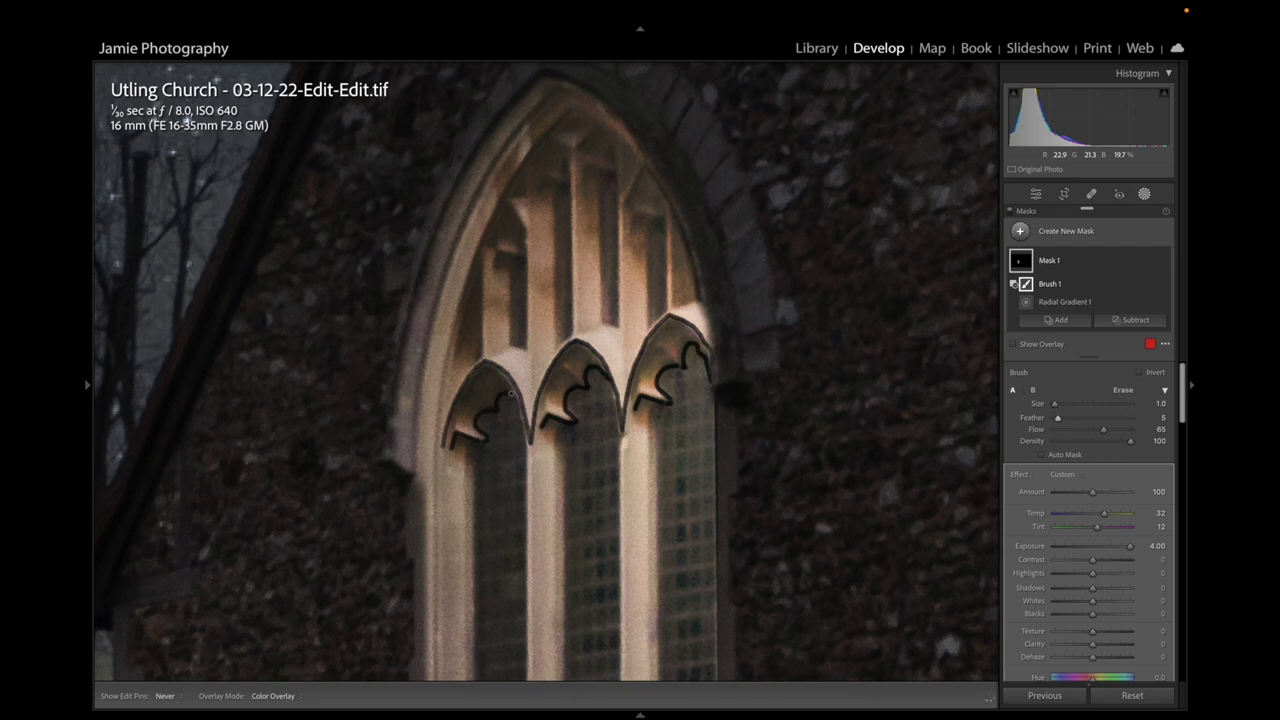
Subtract straight vertical lines along the central and tree-side tracery bars above the light heads from the mask
key("h")
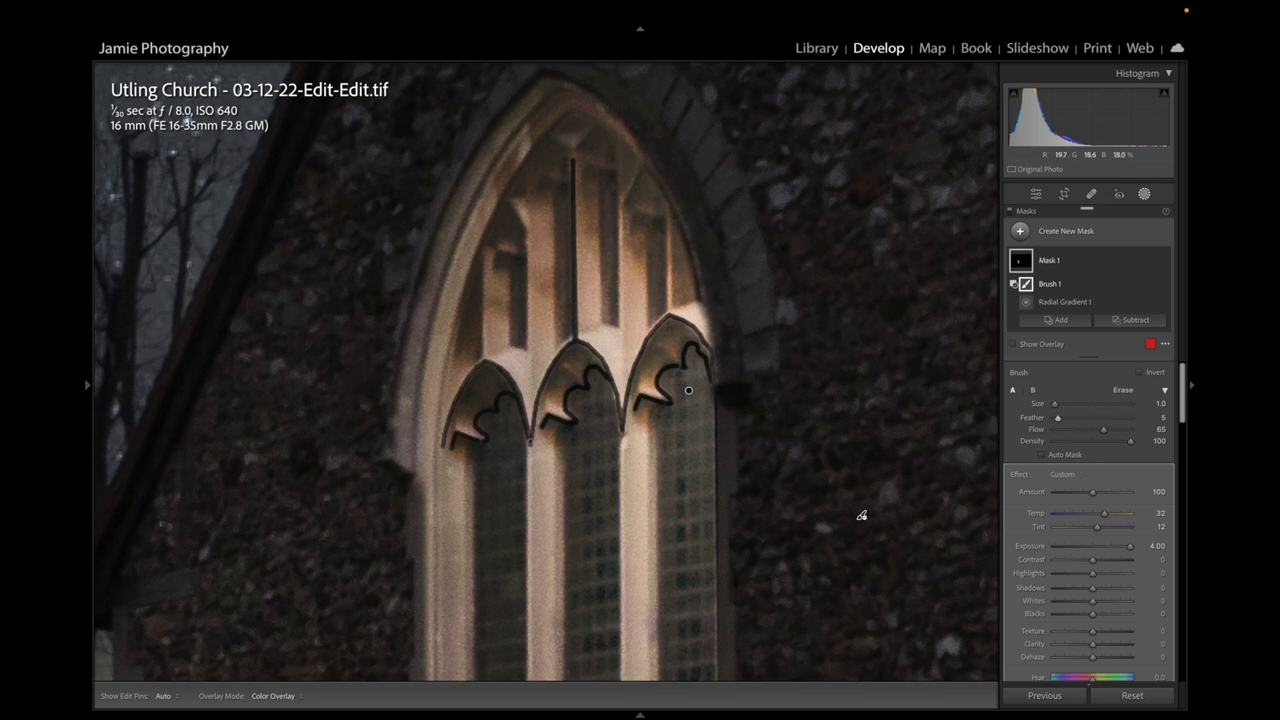
left_click(529, 436, "shift")
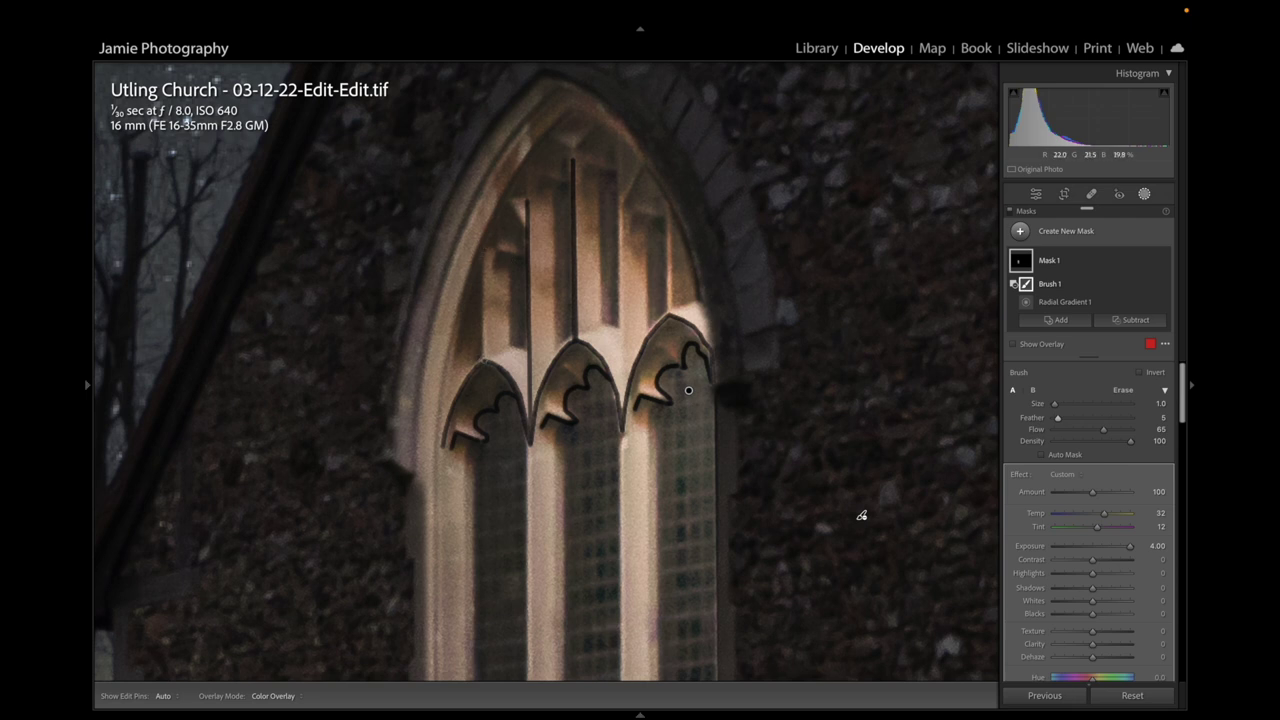
left_click(484, 362, "shift")
Subtract short angled lines along the stone heads of the upper tracery openings and beneath the arch's peak from the mask
left_click_drag(506, 201, 526, 230)
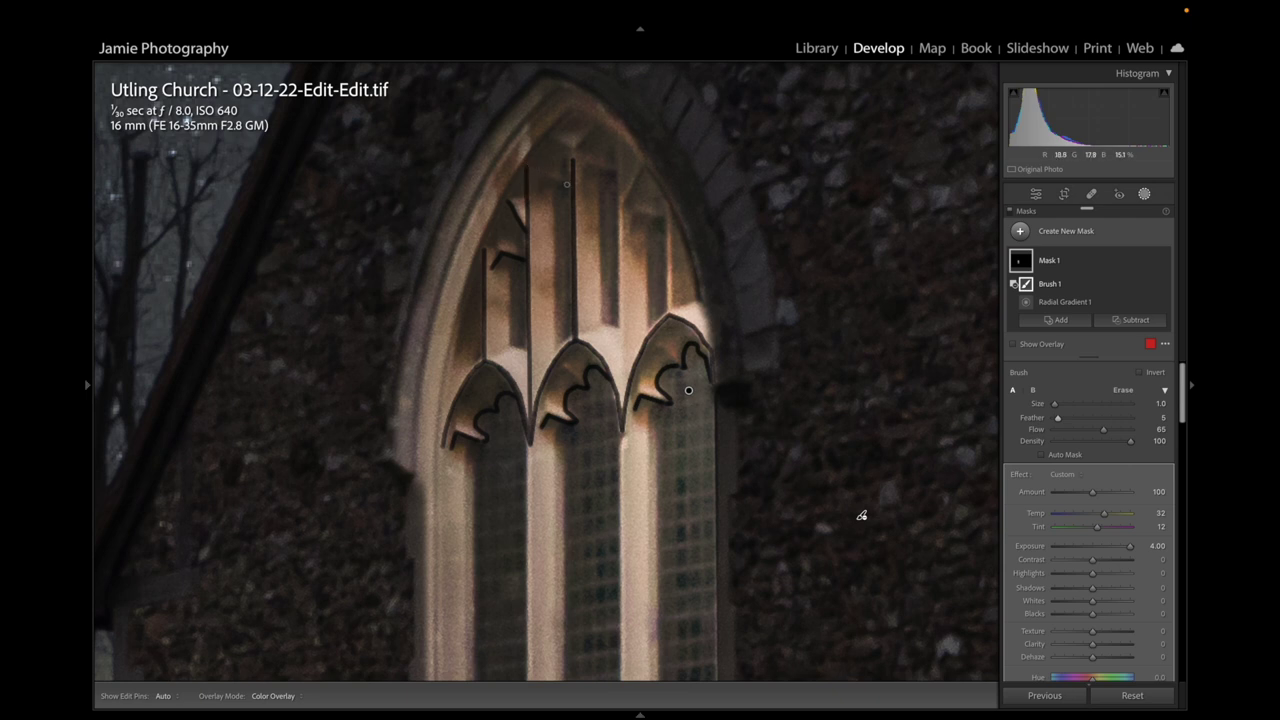
left_click_drag(568, 184, 538, 188)
key("h")
mouse_move(550, 141)
left_mouse_down()
mouse_move(578, 150)
mouse_move(594, 131)
left_mouse_up()
left_click_drag(584, 182, 612, 170)
key("h")
mouse_move(637, 216)
left_mouse_down()
mouse_move(667, 221)
mouse_move(631, 231)
left_mouse_up()
left_click_drag(622, 203, 646, 168)
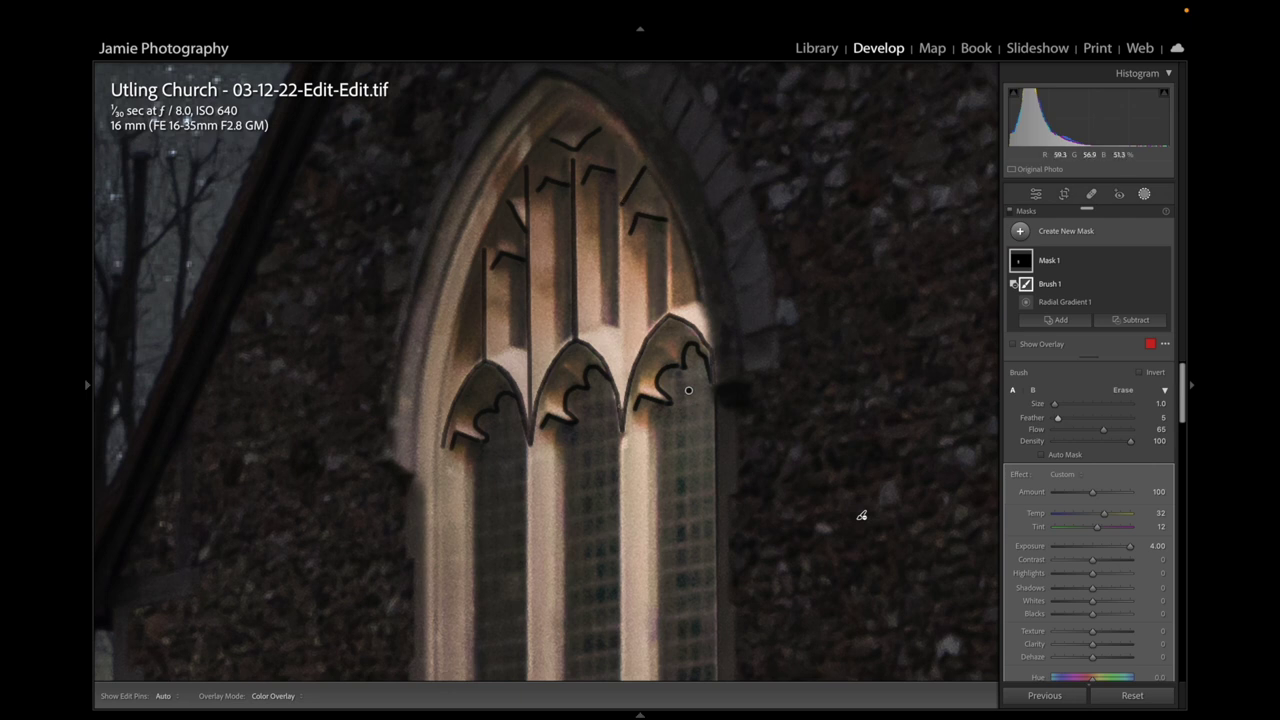
Subtract a vertical line along the roof-side tracery bar and a curved line inside the arch's tree-side edge from the mask
left_click_drag(620, 426, 620, 136)
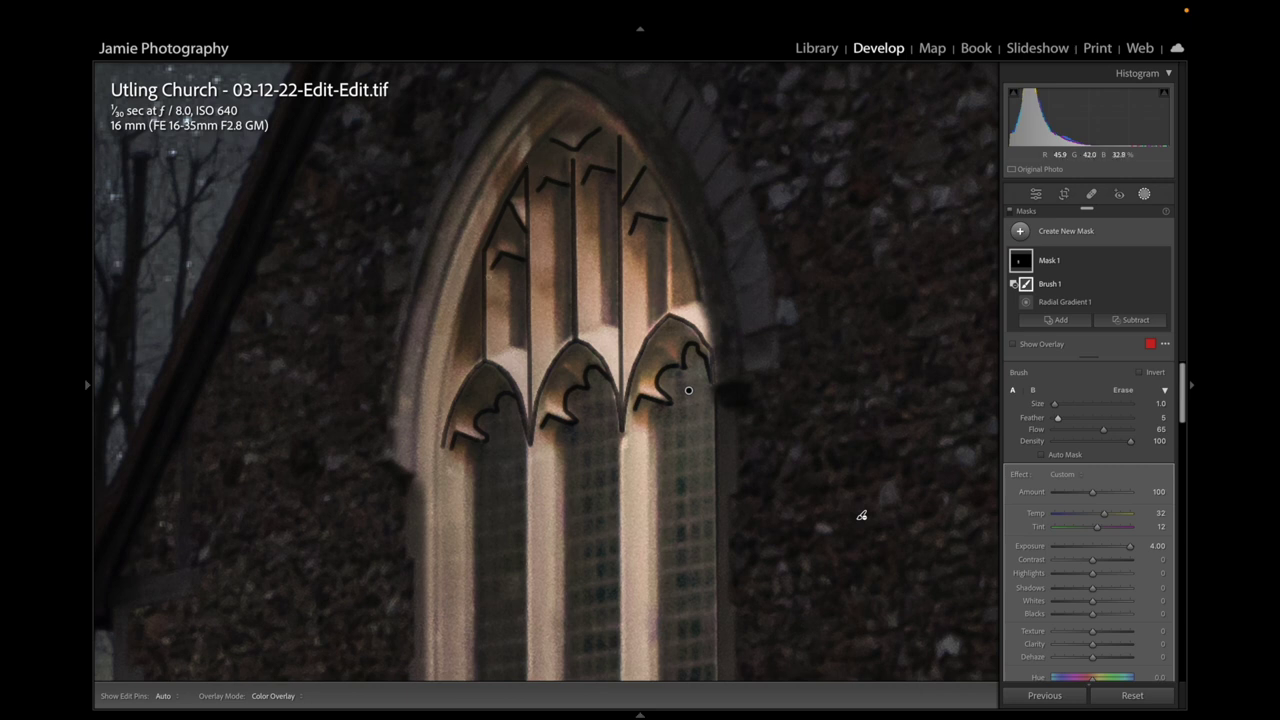
key("h")
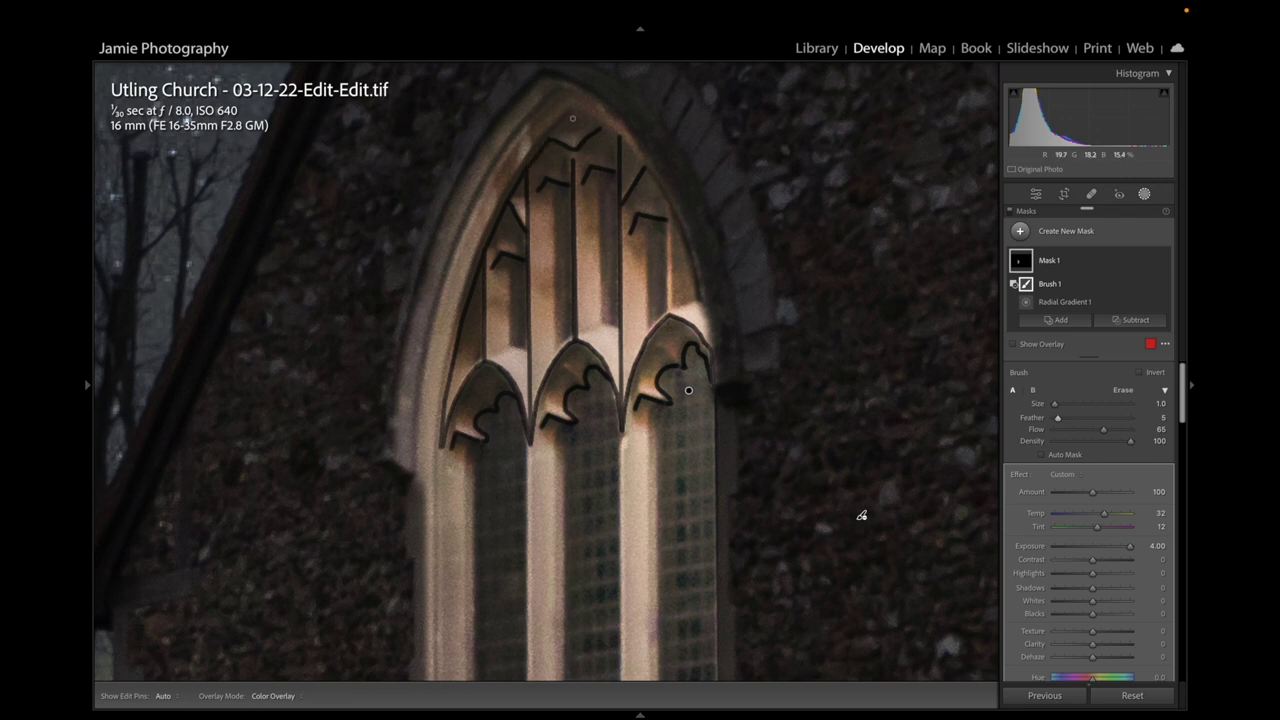
Subtract short angled lines beneath the arch's peak and a long curved line along the outer arch moulding, from its left foot over the peak
mouse_move(598, 126)
left_mouse_down()
mouse_move(582, 120)
mouse_move(604, 124)
mouse_move(648, 176)
left_mouse_up()
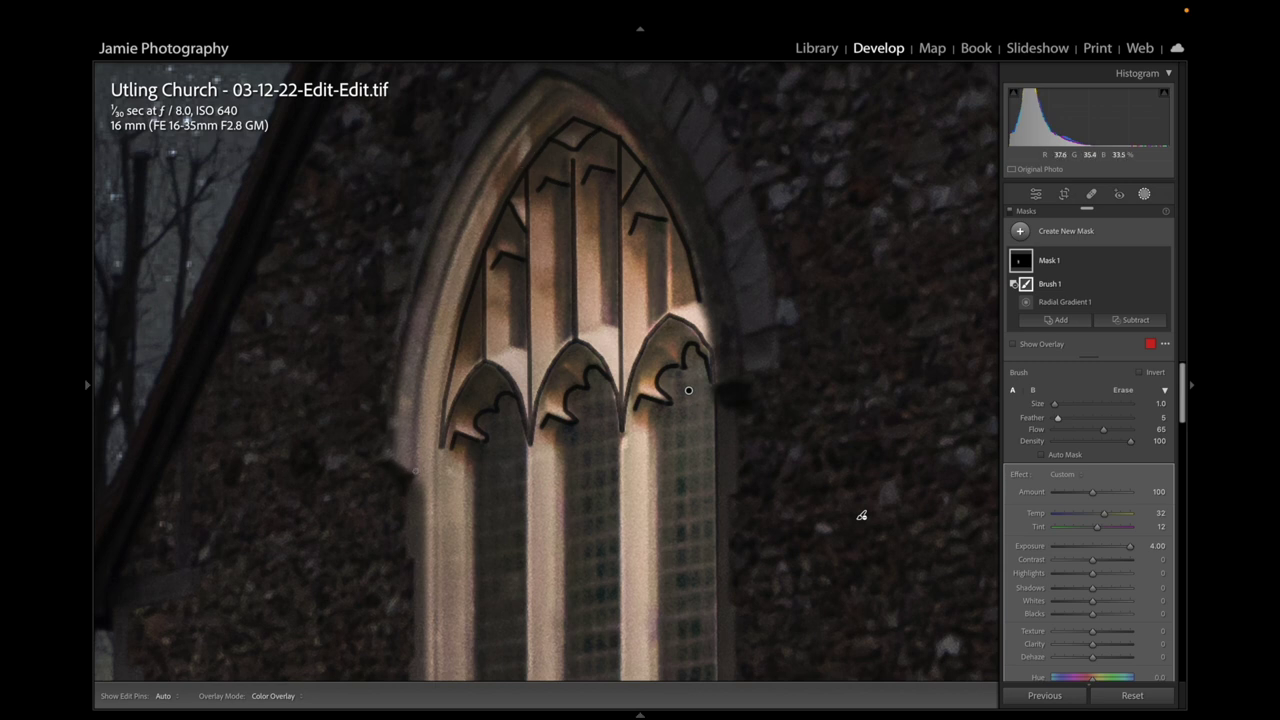
left_click_drag(416, 414, 416, 407)
left_click_drag(423, 360, 421, 358)
left_click_drag(434, 311, 432, 312)
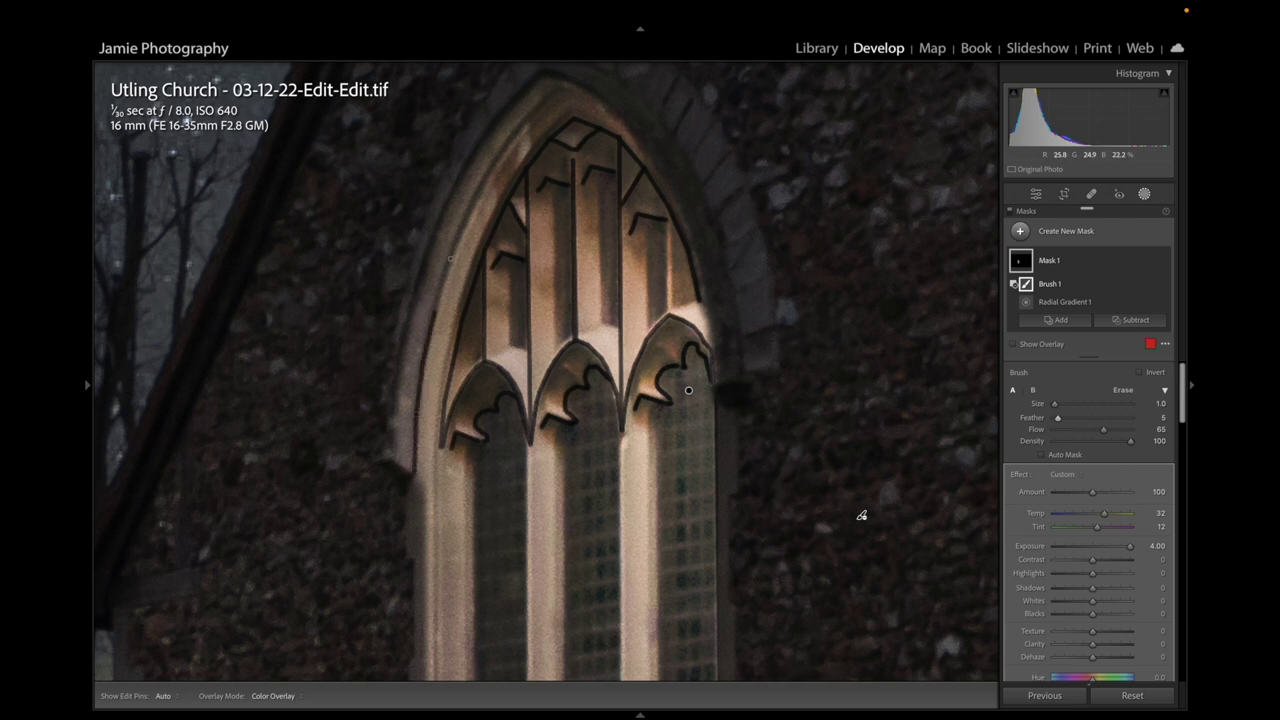
left_click_drag(449, 258, 451, 250)
mouse_move(485, 180)
left_mouse_down()
mouse_move(472, 181)
mouse_move(561, 91)
mouse_move(648, 152)
left_mouse_up()
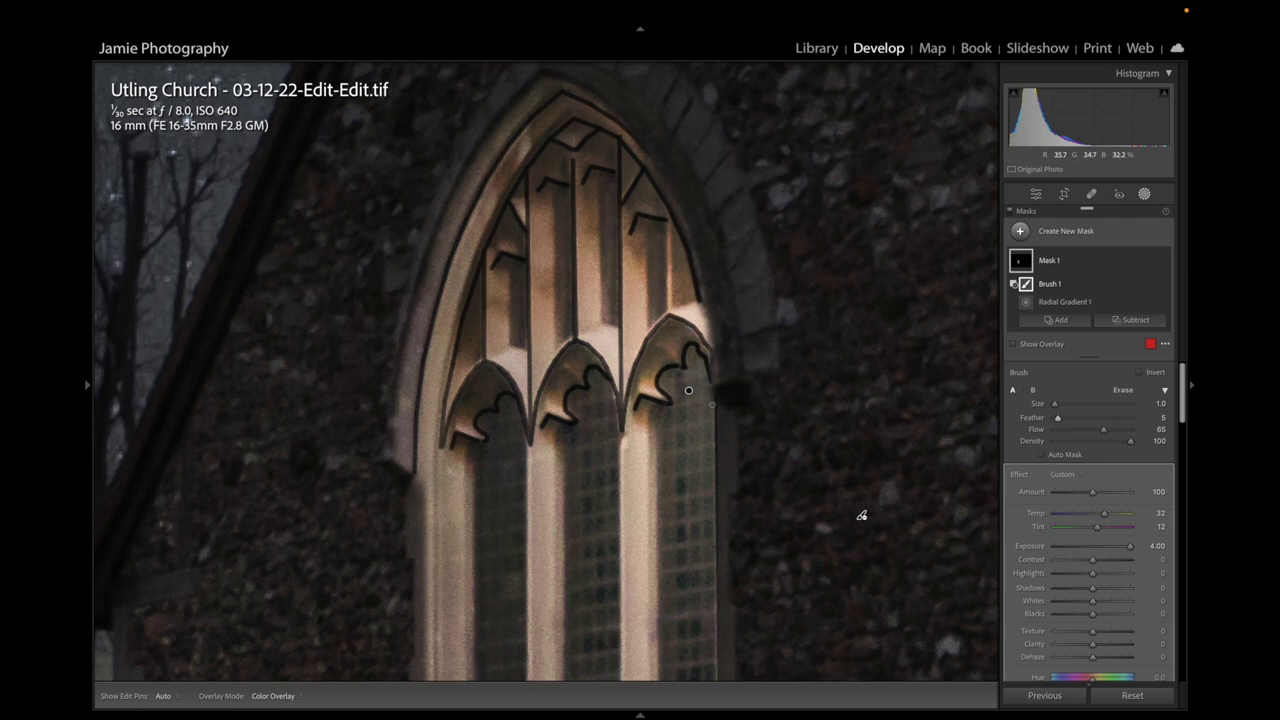
Subtract a straight vertical line from the left light head down the left jamb to the sill
left_click_drag(688, 390, 684, 107)
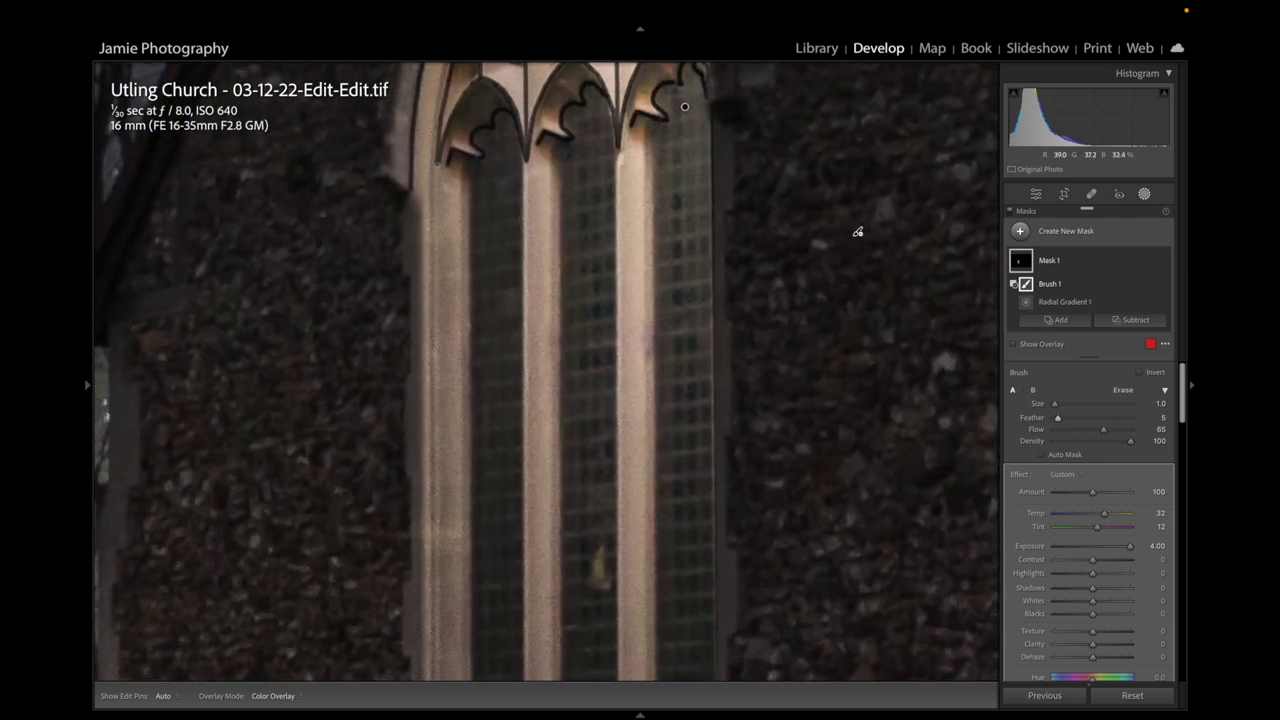
scroll(456, 436, "down", 5)
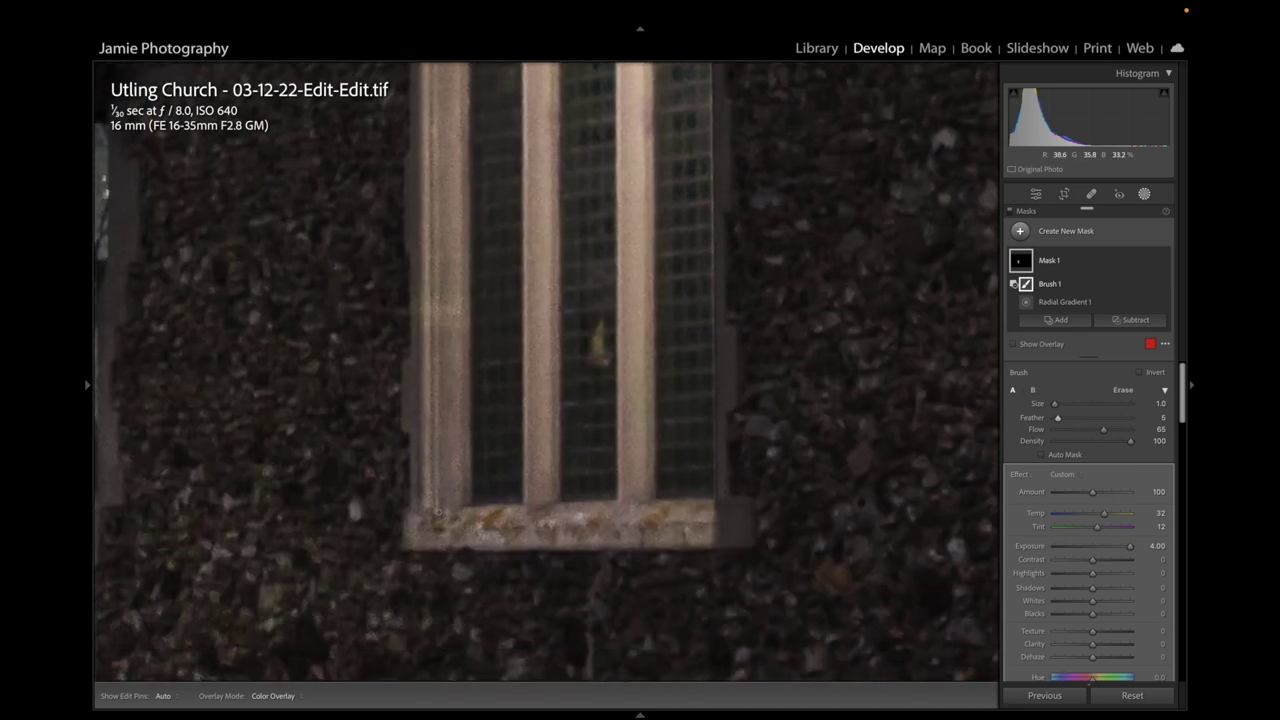
left_click(437, 511, "shift")
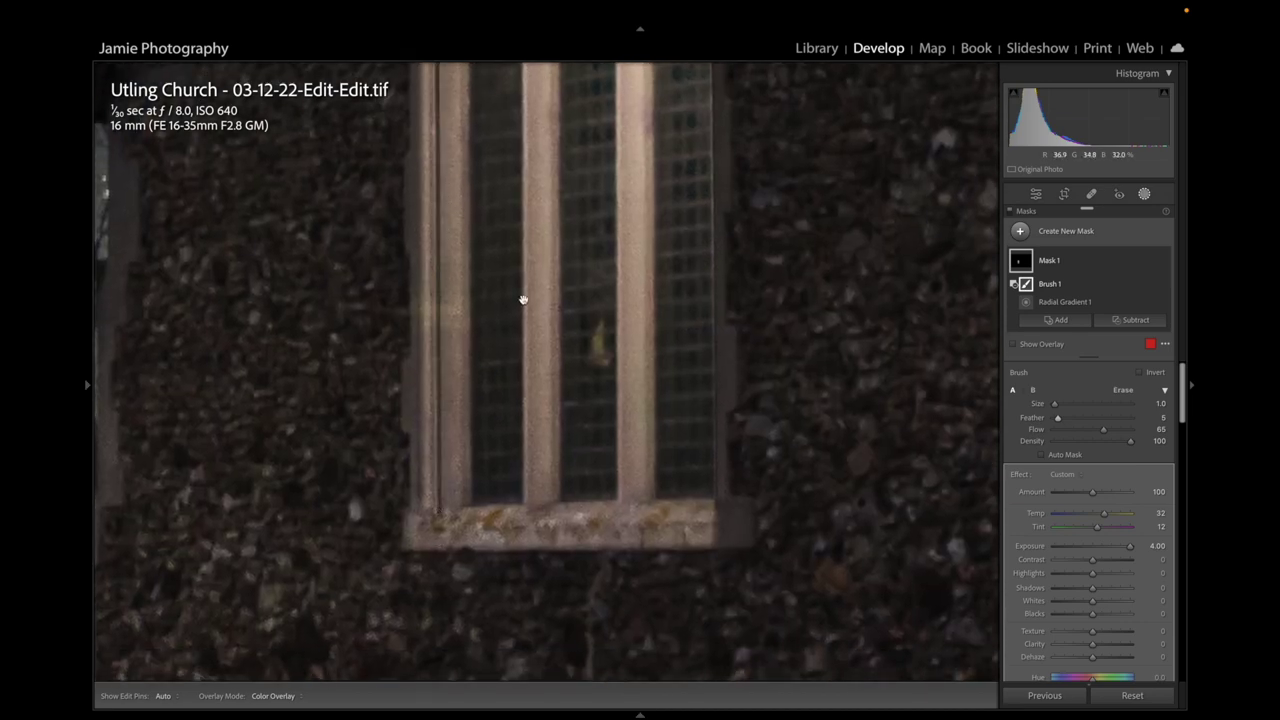
Subtract a straight vertical line down the left edge of the right mullion, from the light heads to the sill
left_click_drag(523, 294, 557, 549)
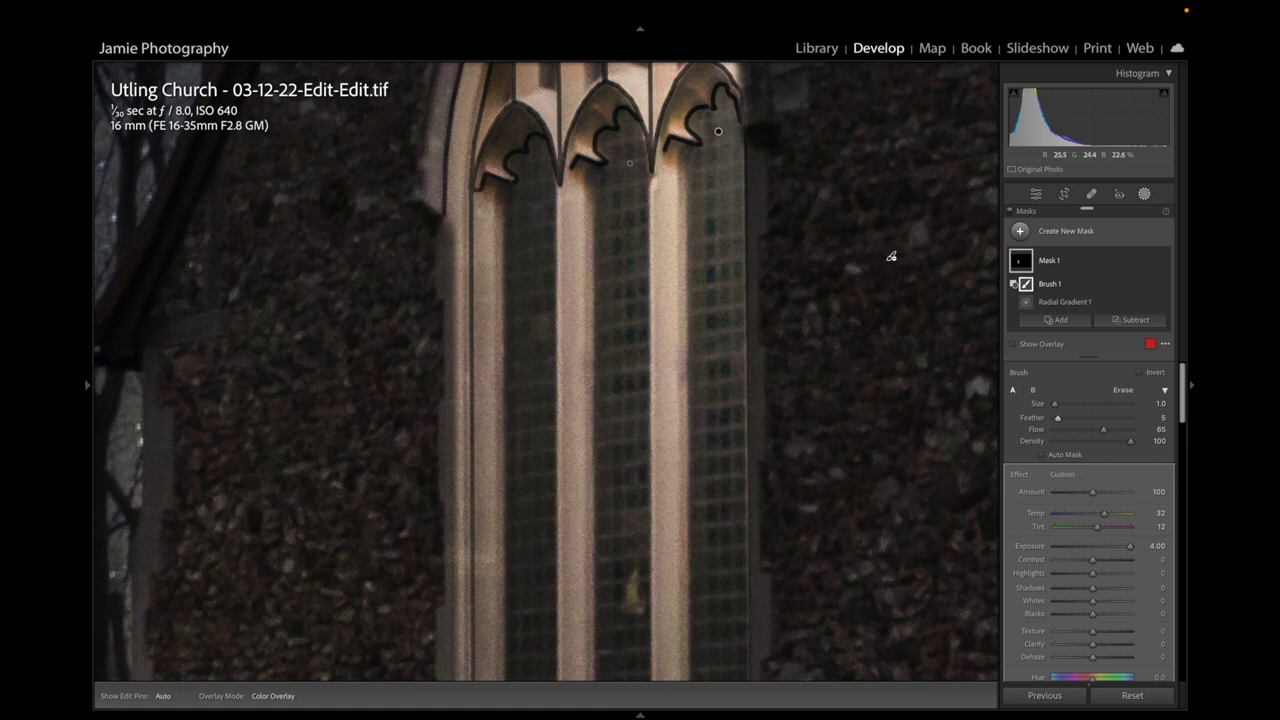
key("h")
key("h")
left_click_drag(891, 257, 790, 266)
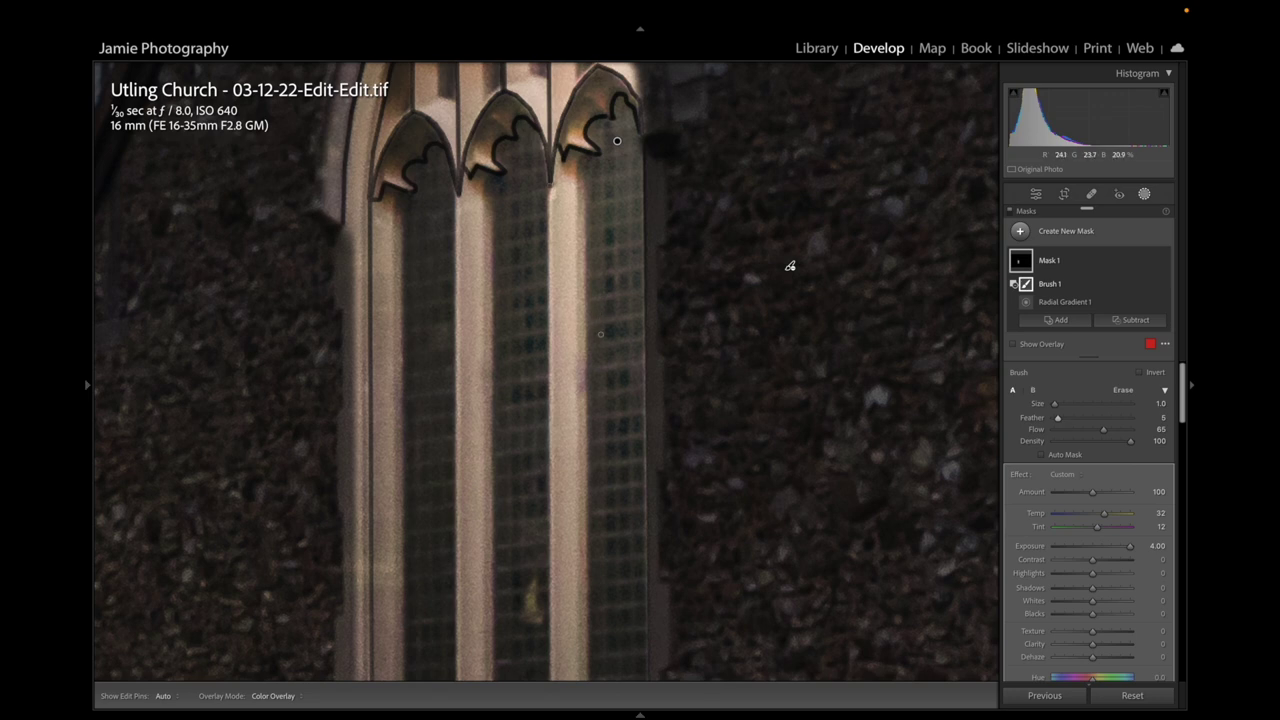
left_click_drag(790, 266, 598, 136)
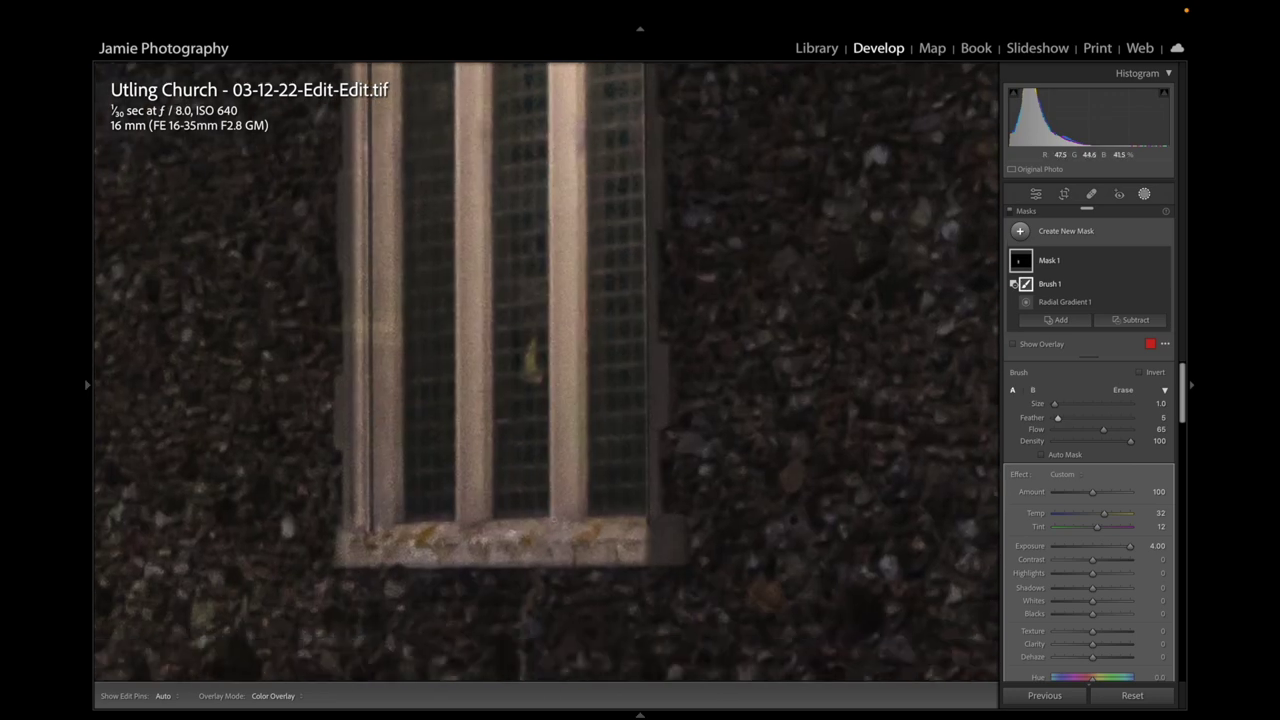
left_click(552, 518, "shift")
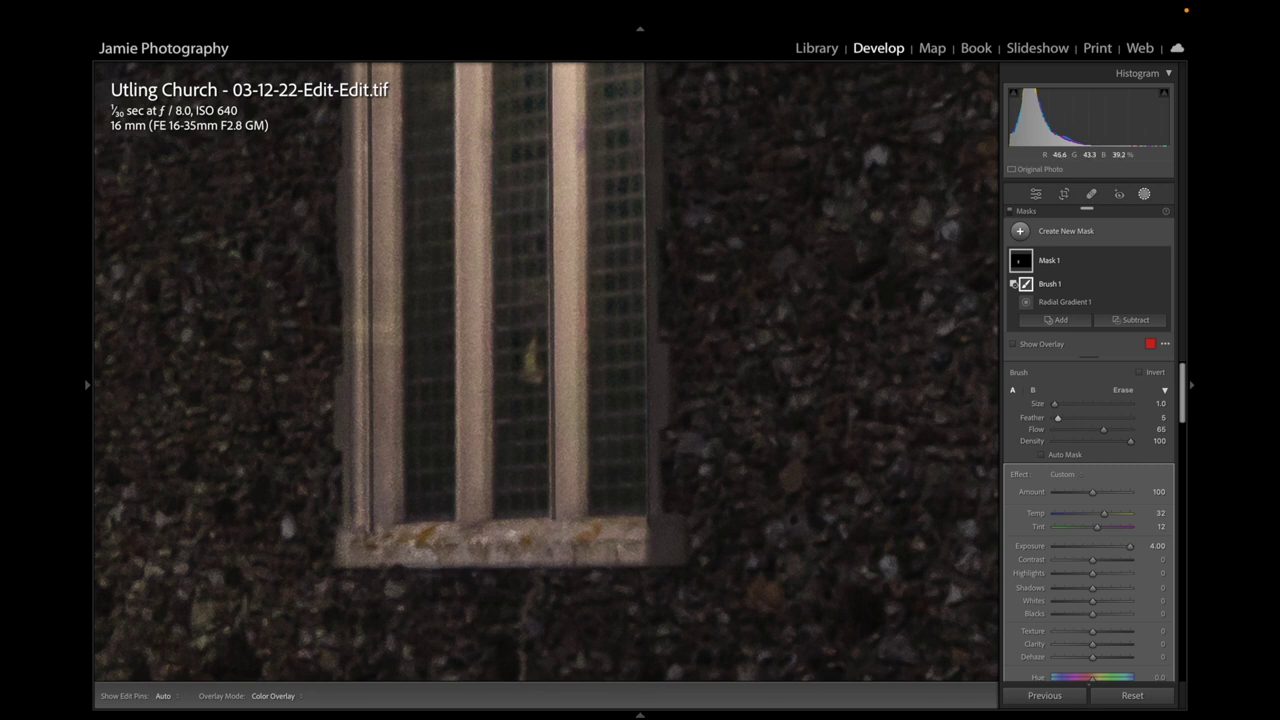
Subtract a vertical line down the left edge of the left mullion and reinforce the line on the right mullion down to the sill
scroll(700, 270, "up", 5)
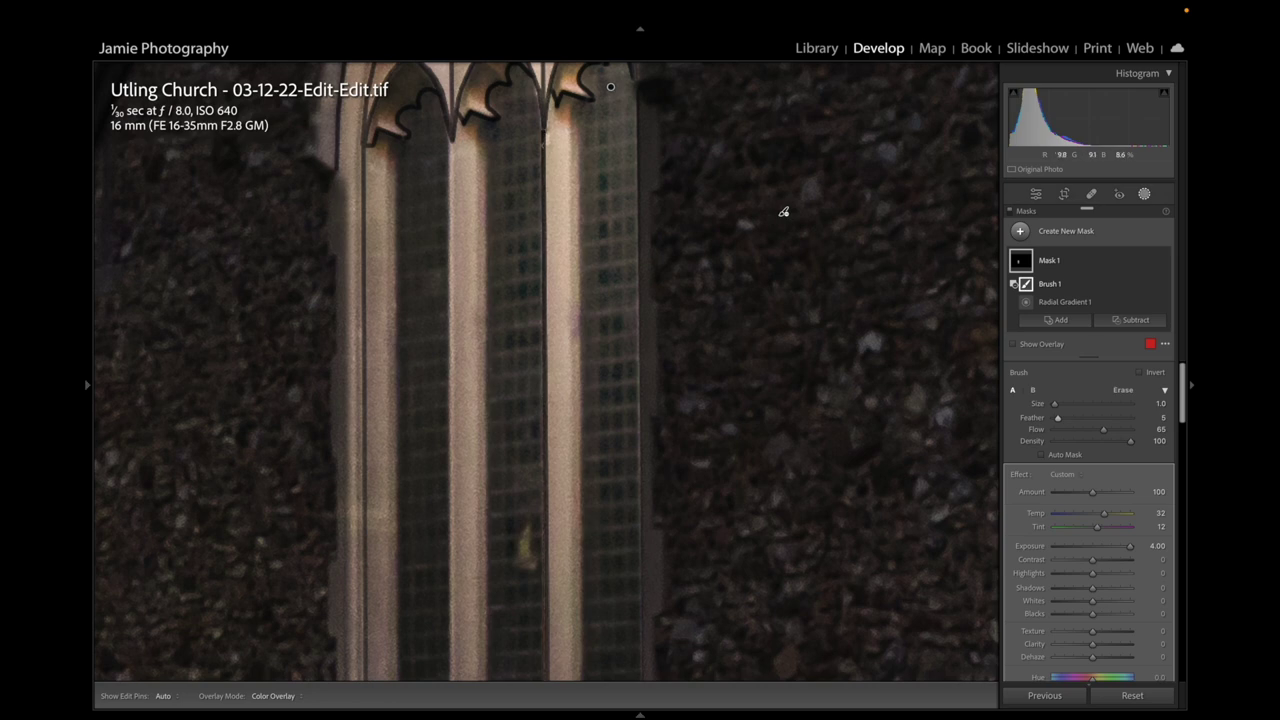
scroll(612, 463, "down", 5)
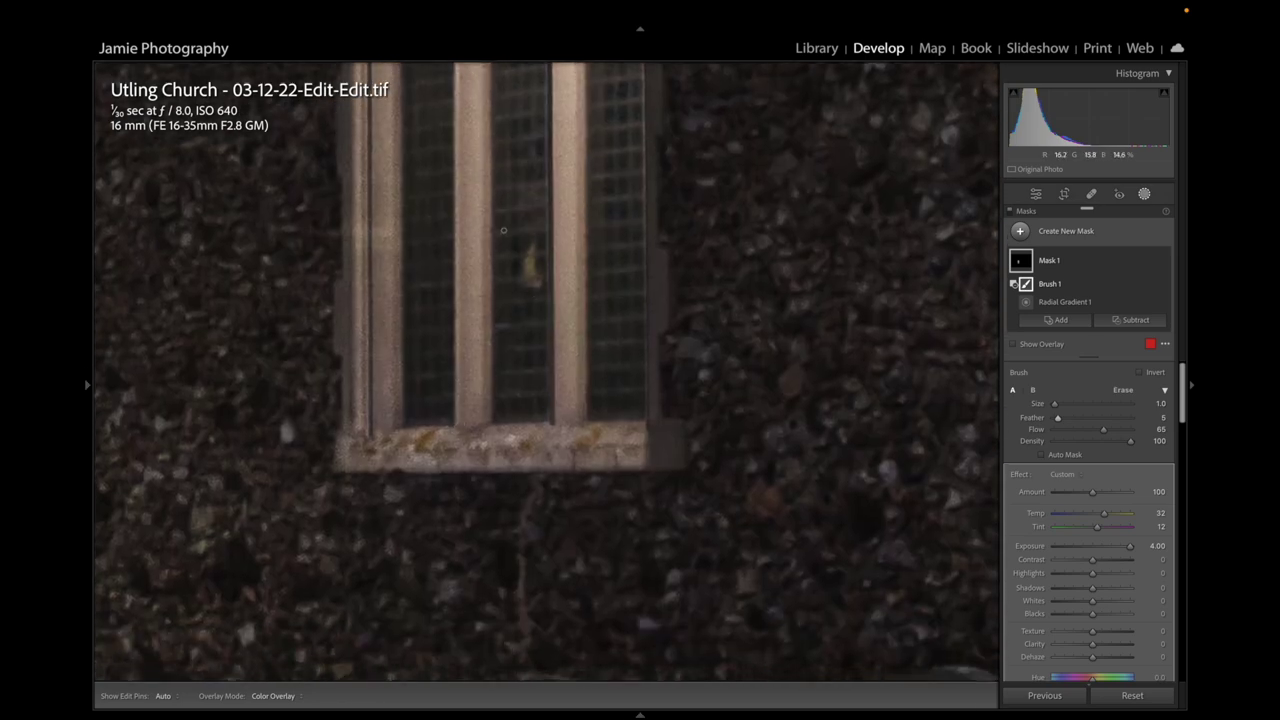
scroll(503, 449, "up", 3)
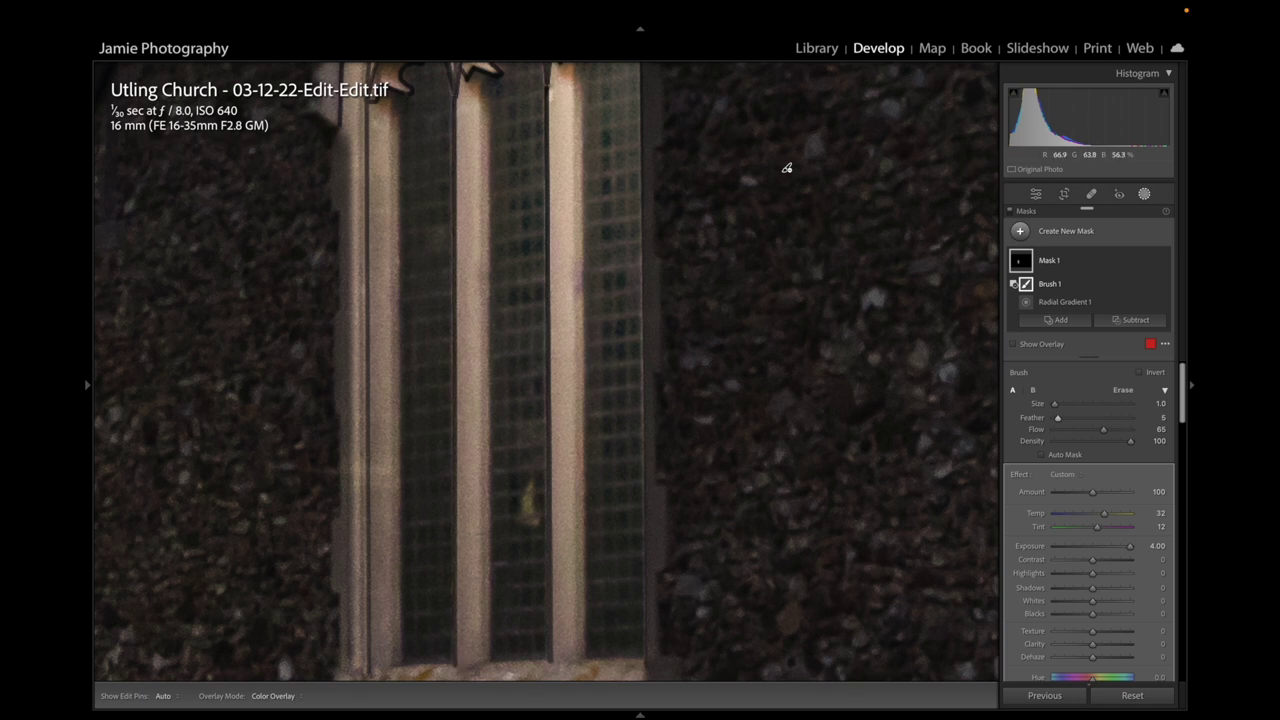
left_click_drag(586, 414, 586, 169)
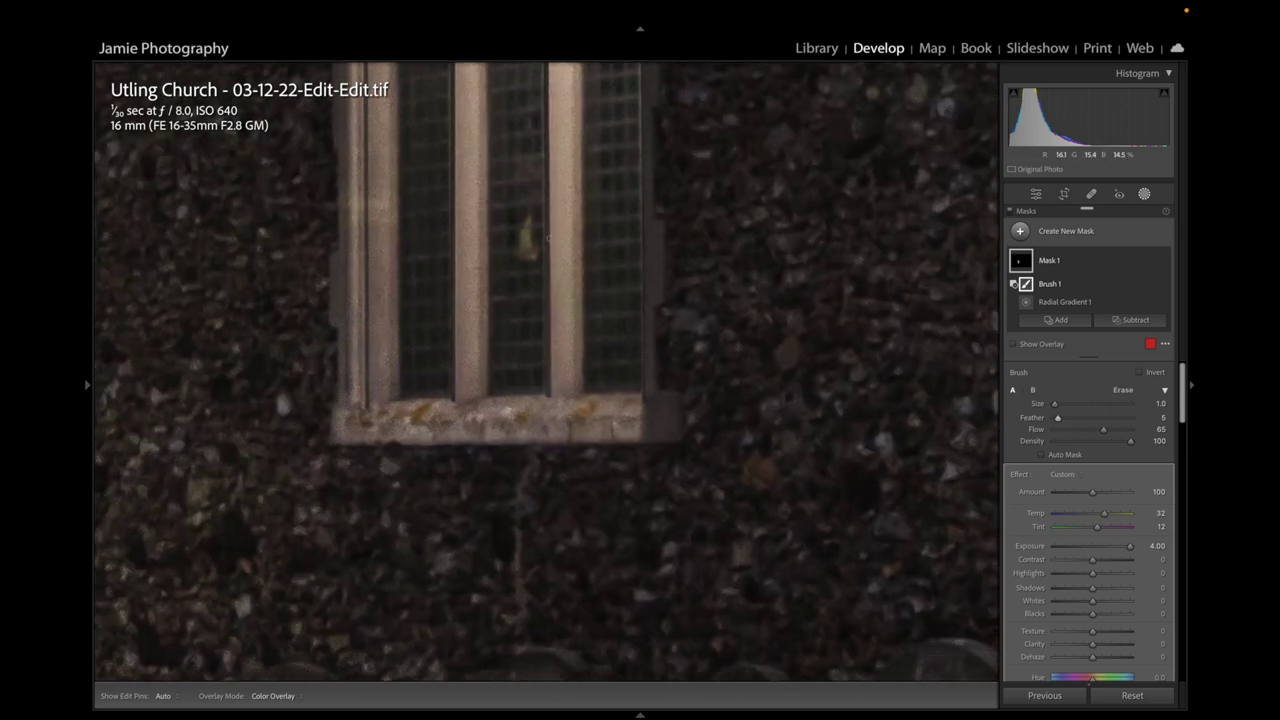
left_click_drag(543, 189, 545, 400)
Soften the subtracting brush by setting its feather and flow to 30 and its size to 6
mouse_move(751, 149)
left_mouse_down()
mouse_move(746, 603)
mouse_move(766, 209)
left_mouse_up()
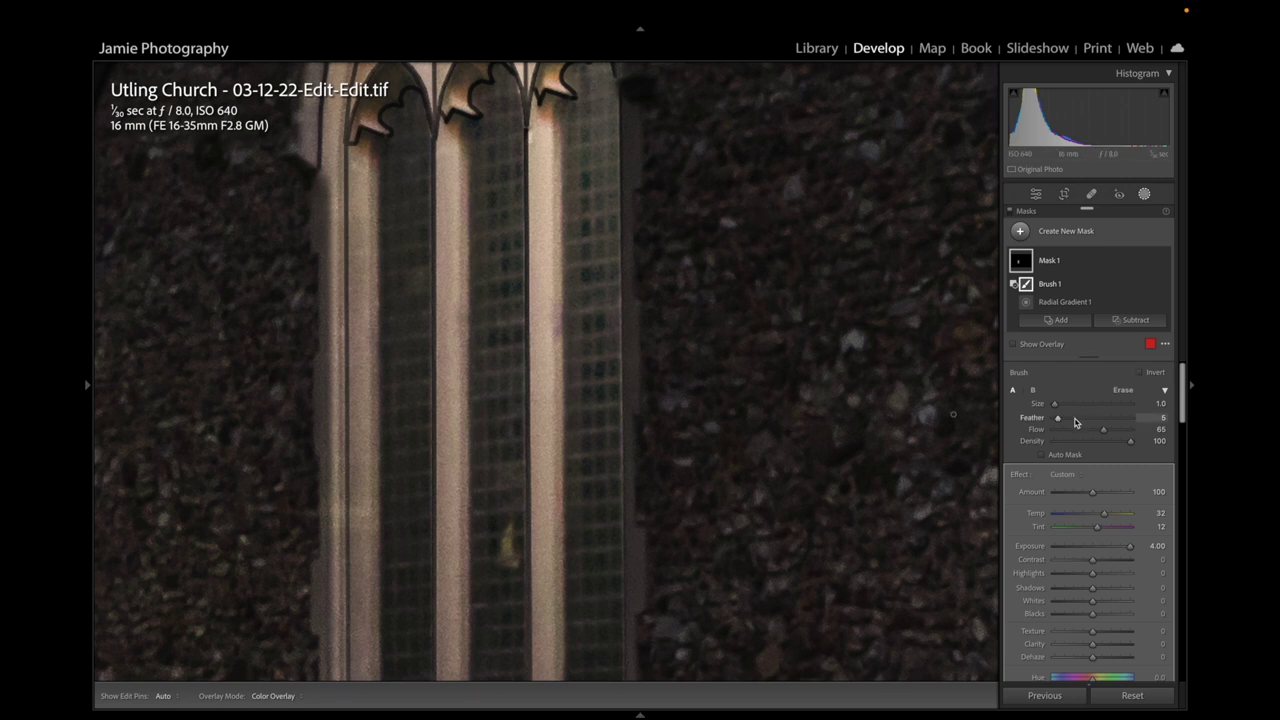
mouse_move(1058, 419)
left_mouse_down()
mouse_move(1077, 419)
mouse_move(1076, 432)
left_mouse_up()
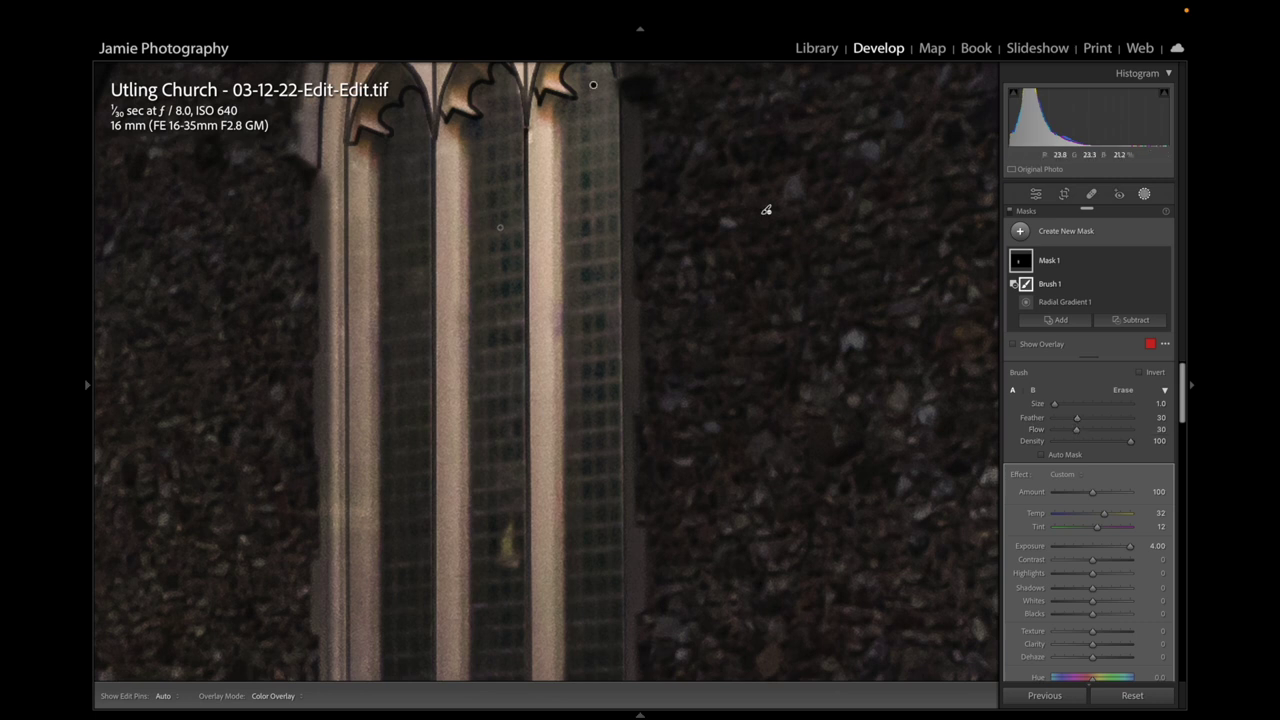
scroll(550, 247, "up", 4)
scroll(548, 235, "up", 1)
Try to subtract a soft vertical stroke along the upper right edge of the right mullion
key("h")
mouse_move(548, 230)
left_mouse_down()
mouse_move(551, 308)
mouse_move(549, 142)
mouse_move(551, 261)
mouse_move(550, 195)
left_mouse_up()
key("h")
key("h")
key("h")
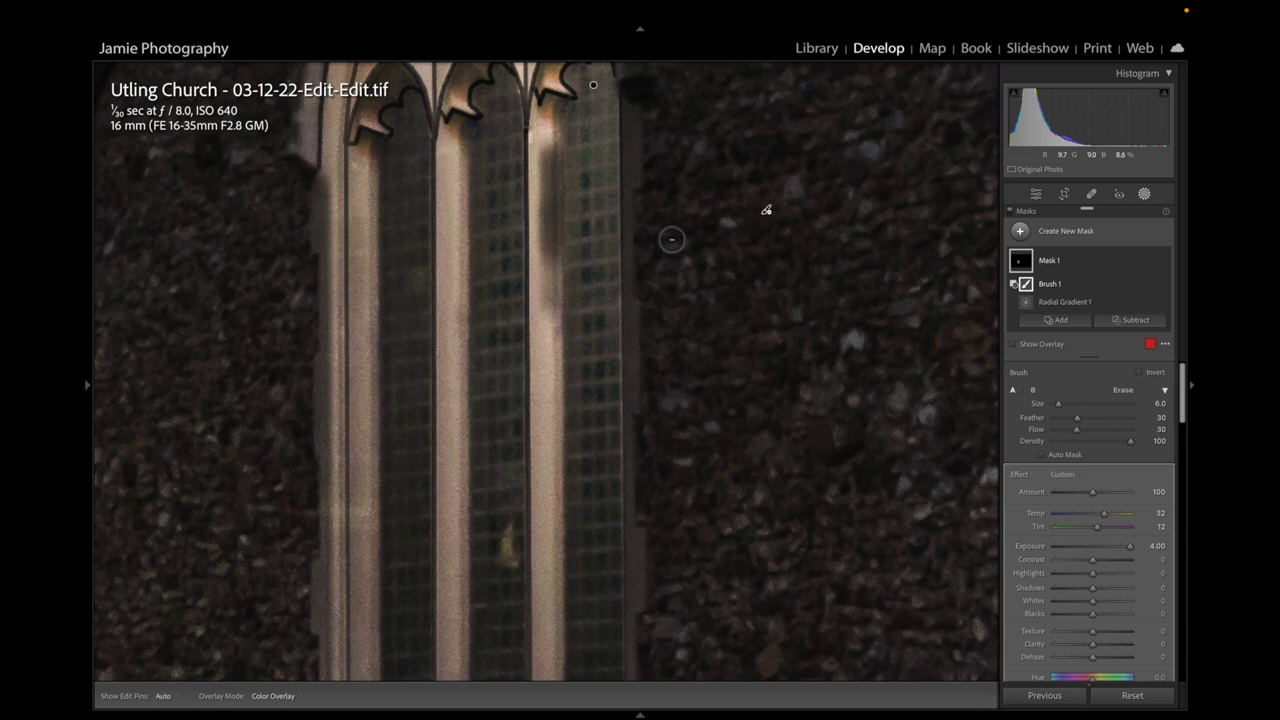
key("ctrl+z")
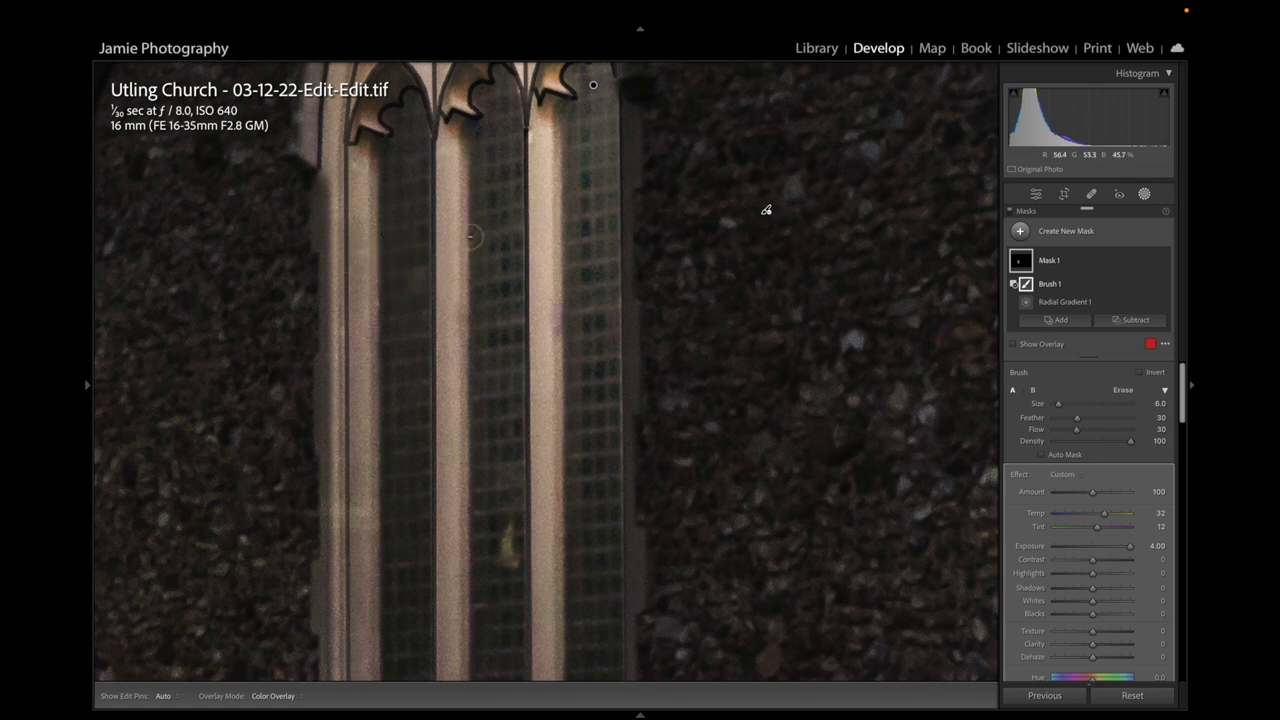
Set the brush size to 6 and subtract a soft vertical stroke along the right mullion's right edge down to the sill
left_click_drag(476, 238, 470, 415)
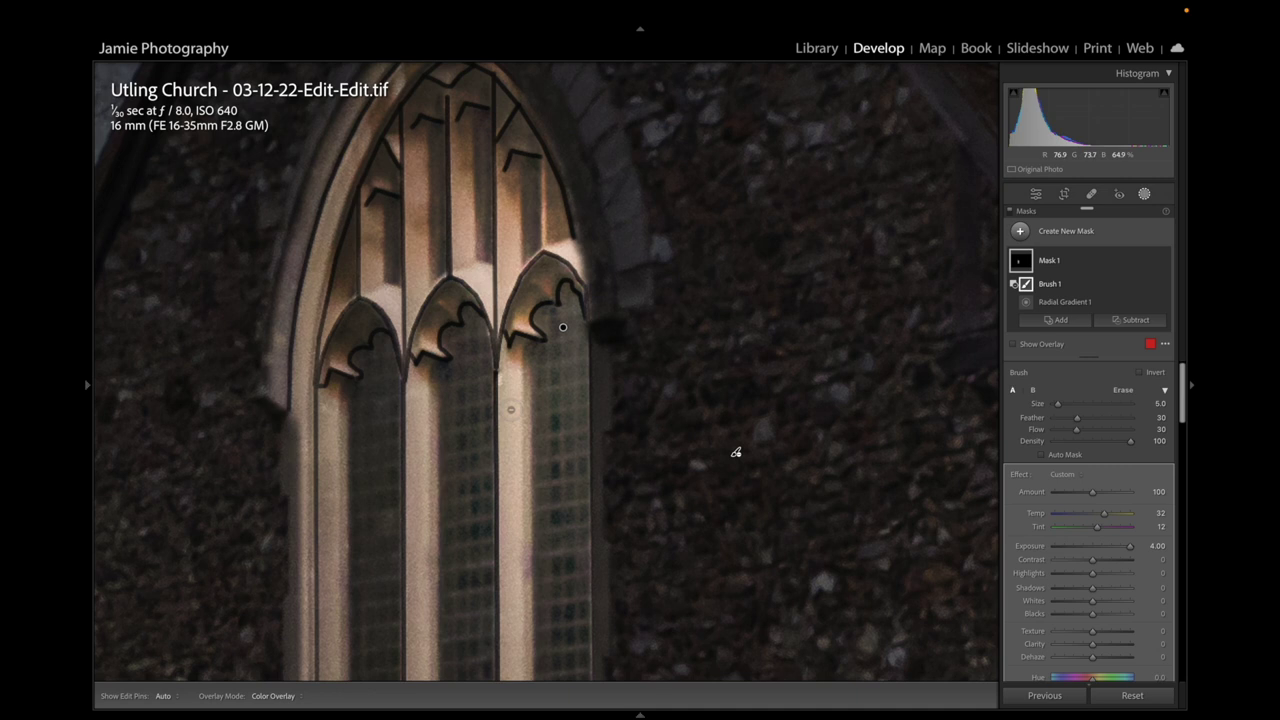
key("bracketright")
left_click_drag(532, 500, 533, 329)
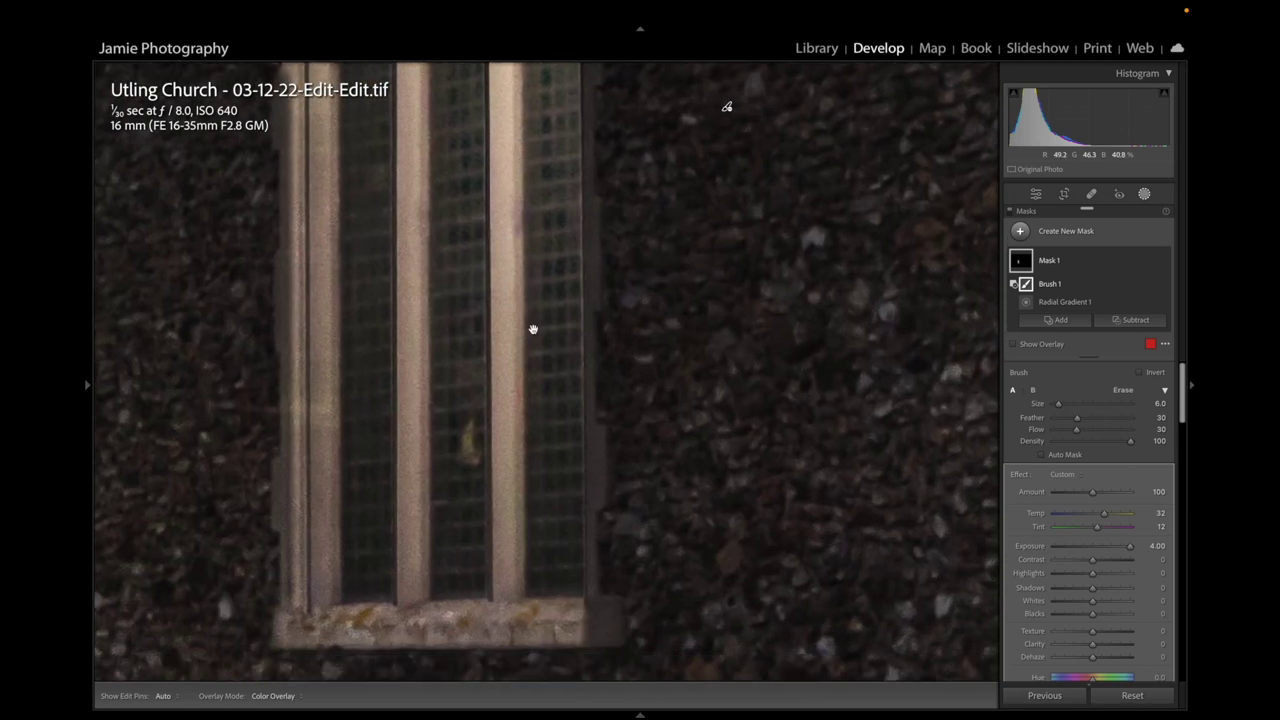
left_click(514, 594, "shift")
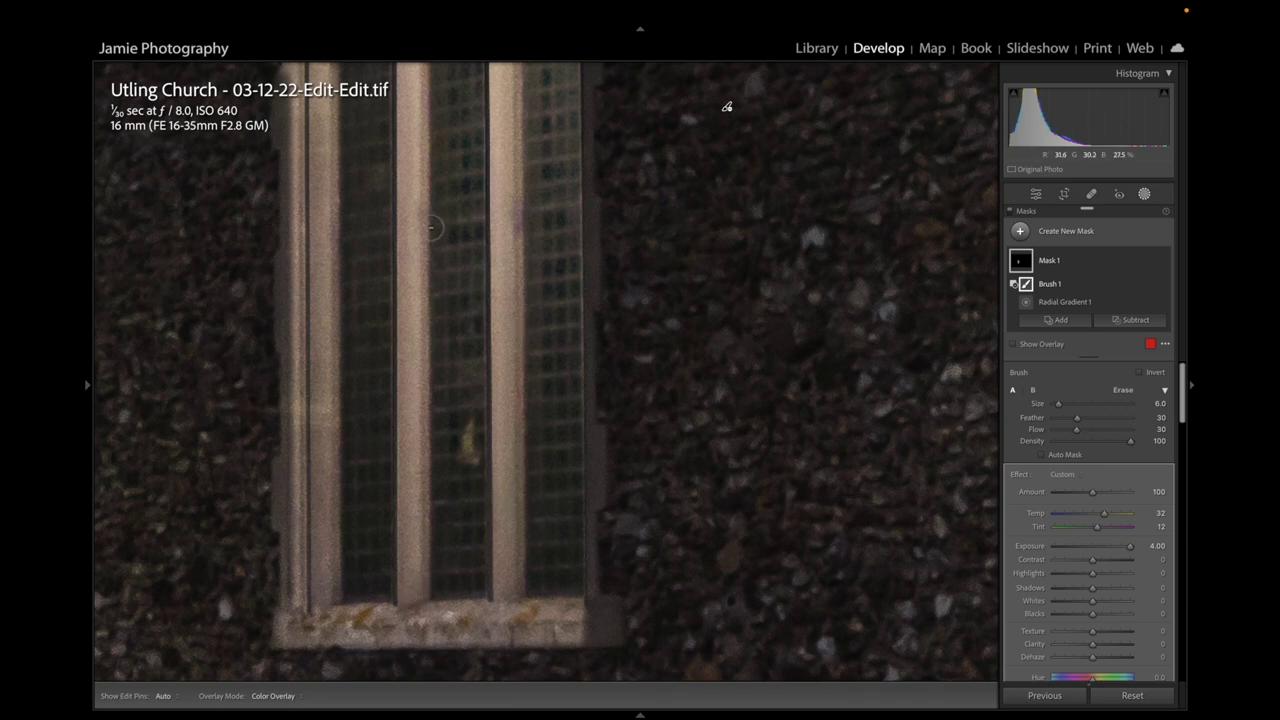
Subtract soft vertical strokes along the right edges of the left mullion and the left jamb, down to the sill
left_click_drag(436, 228, 434, 543)
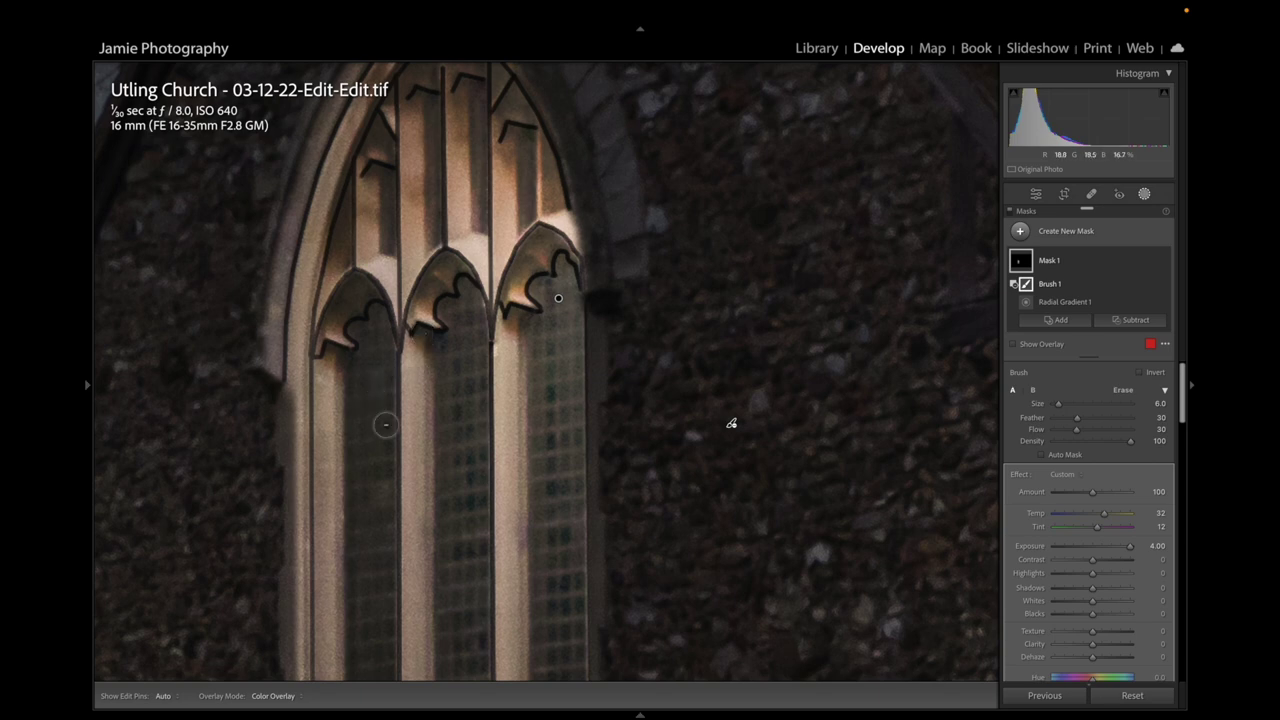
left_click_drag(389, 431, 451, 217)
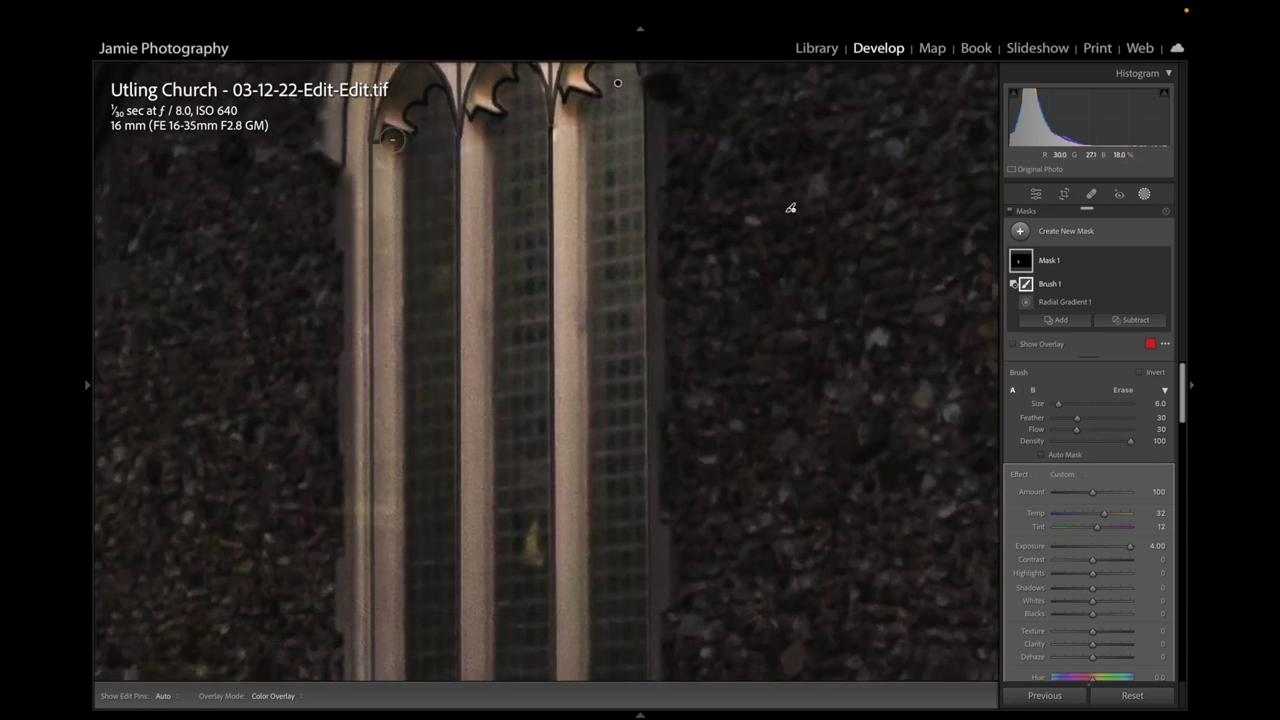
left_click_drag(406, 440, 430, 200)
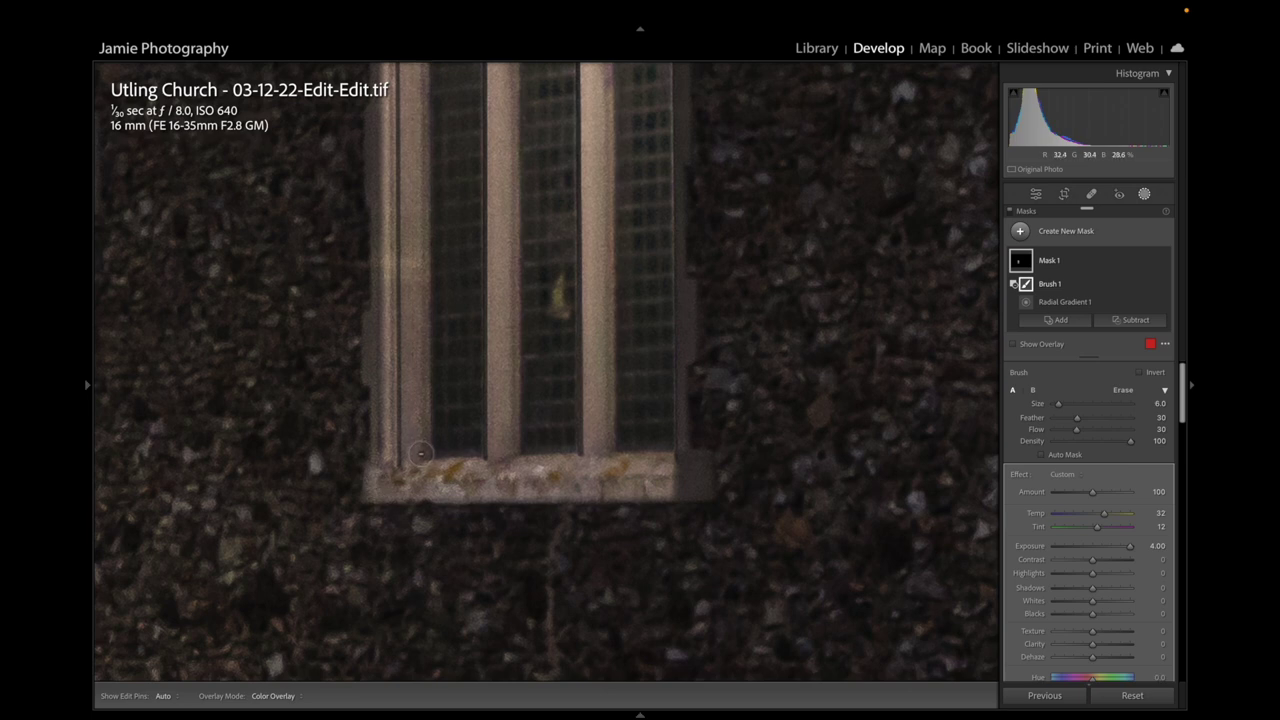
Subtract a soft vertical stroke beside the right tracery bar, from the right light head up into the arch
left_click_drag(620, 312, 612, 545)
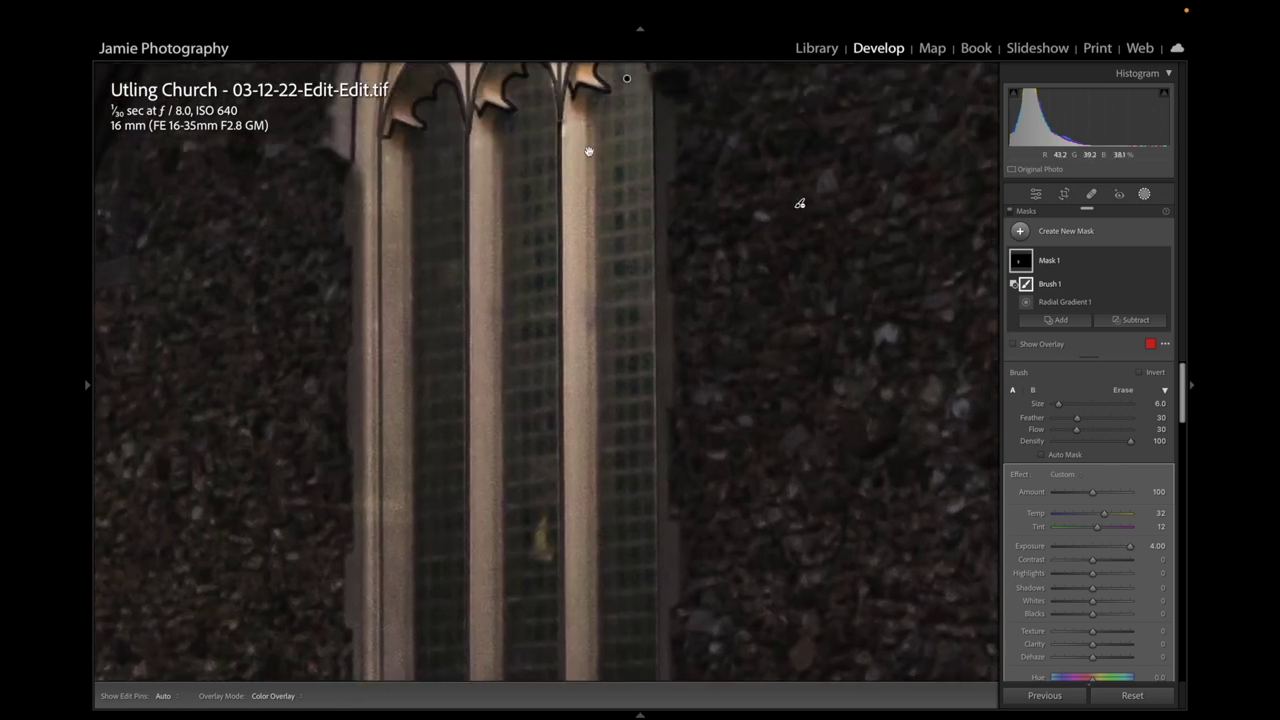
key("ctrl+minus")
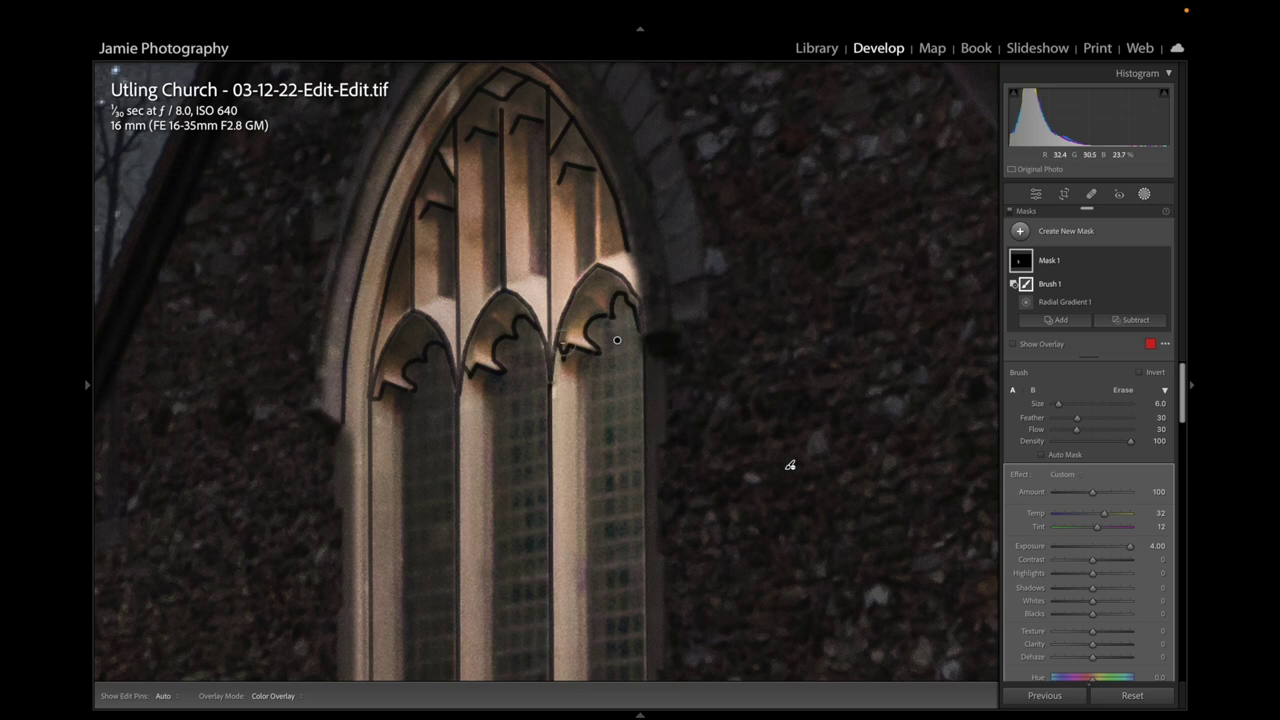
left_click(561, 97, "shift")
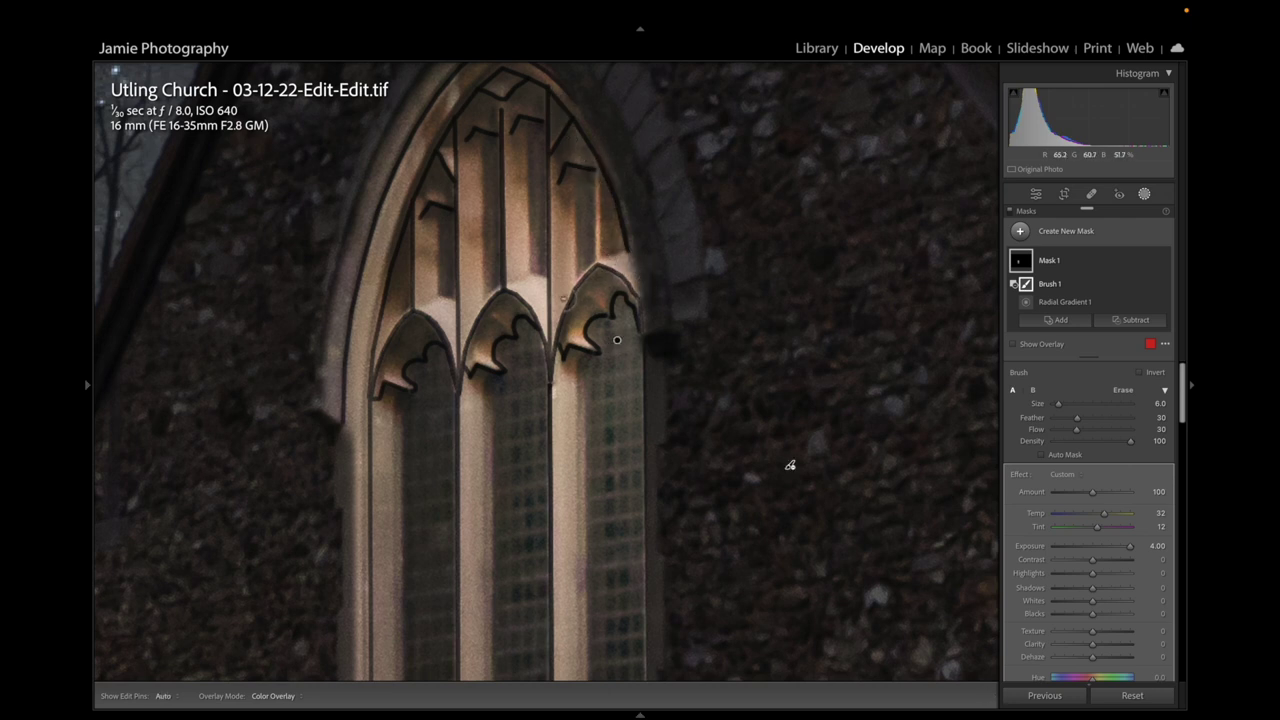
Try to subtract a soft stroke from the pale stone between the middle and right light heads
key("h")
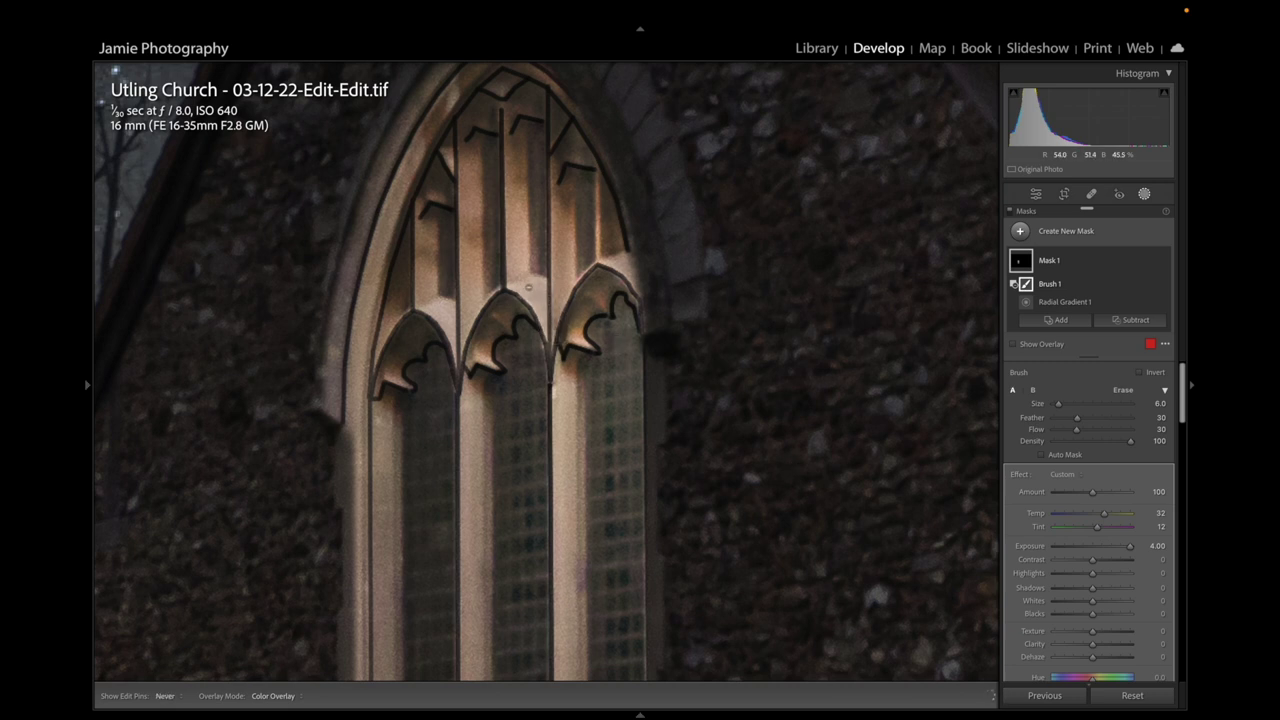
key("h")
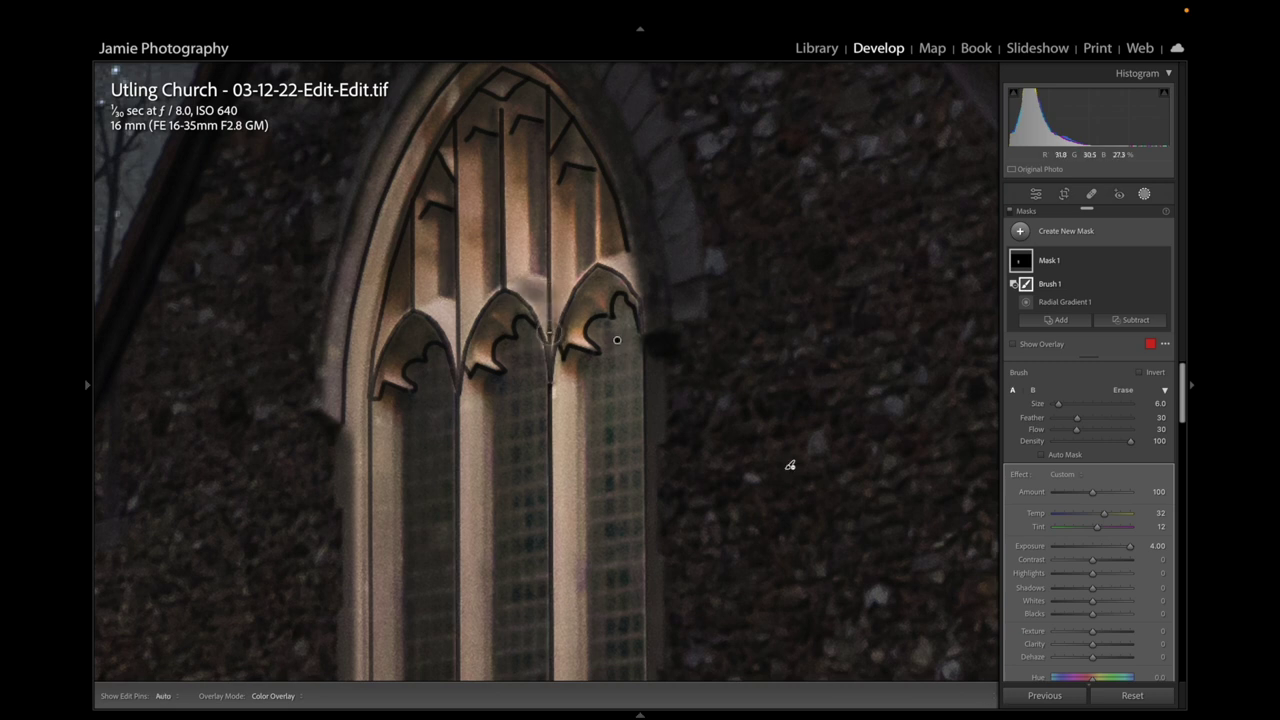
key("ctrl+z")
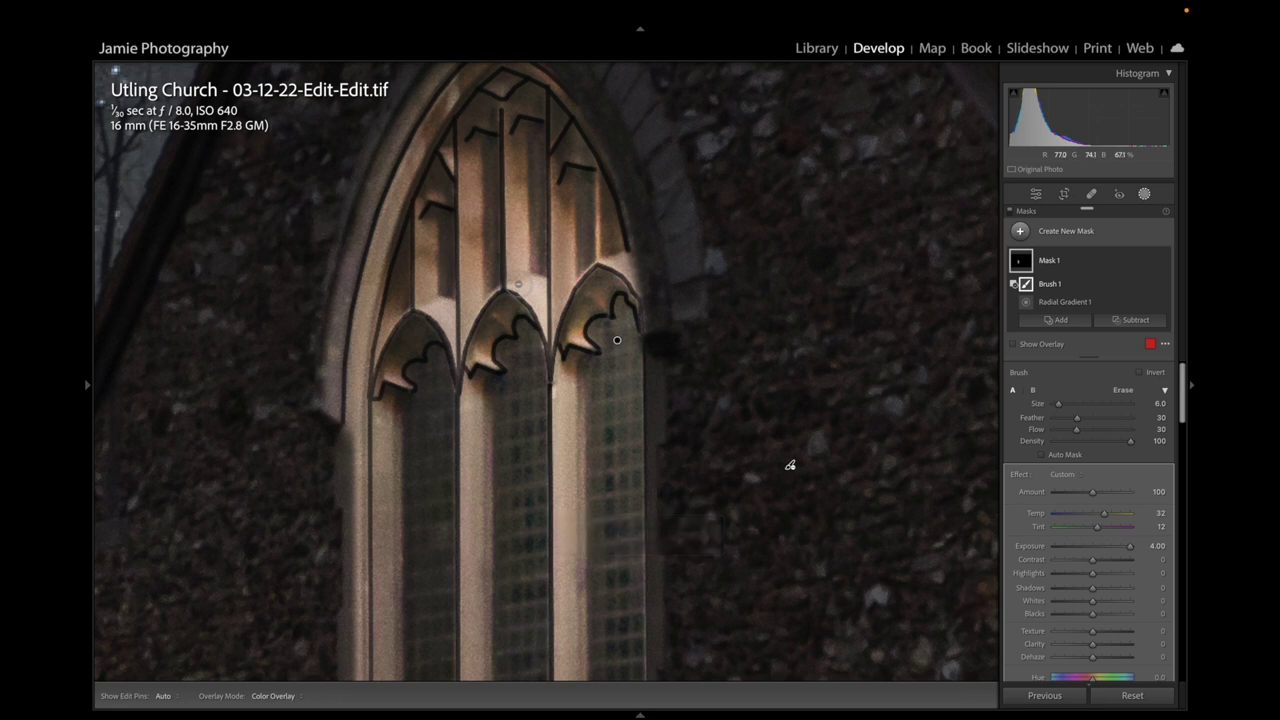
Subtract soft vertical strokes beside the central and left tracery bars above the light heads
key("h")
key("h")
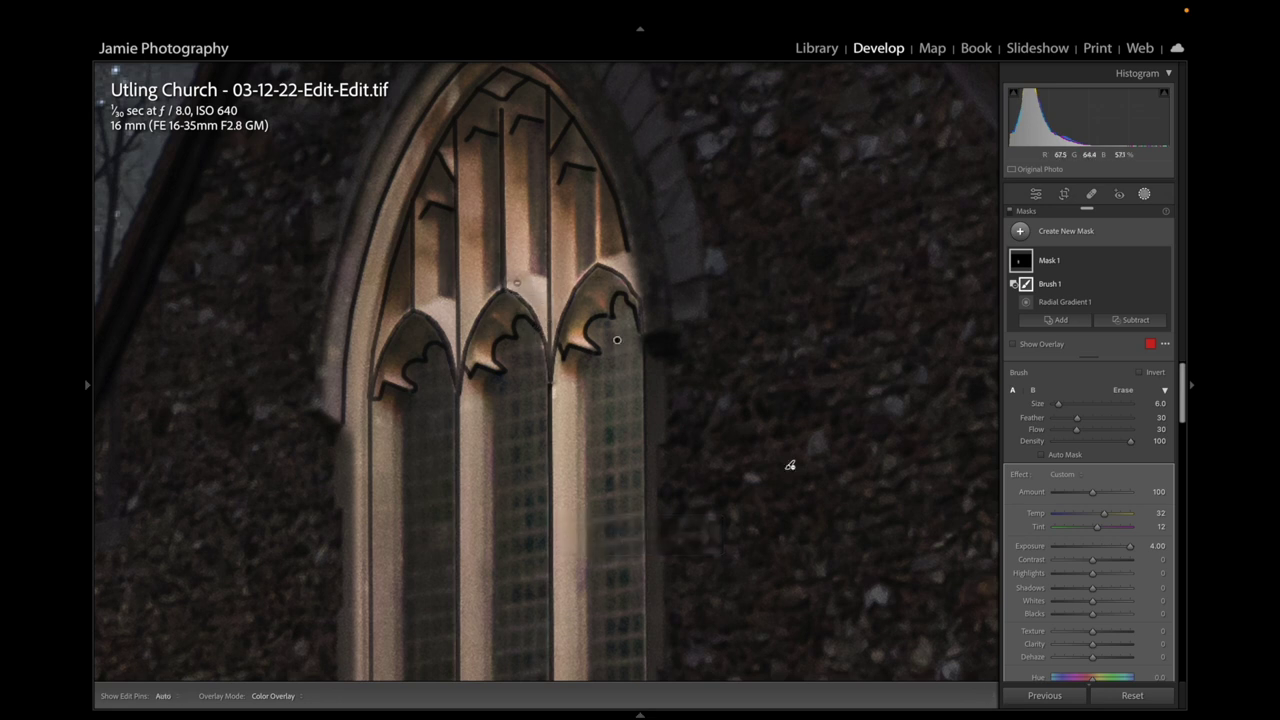
left_click(512, 79, "shift")
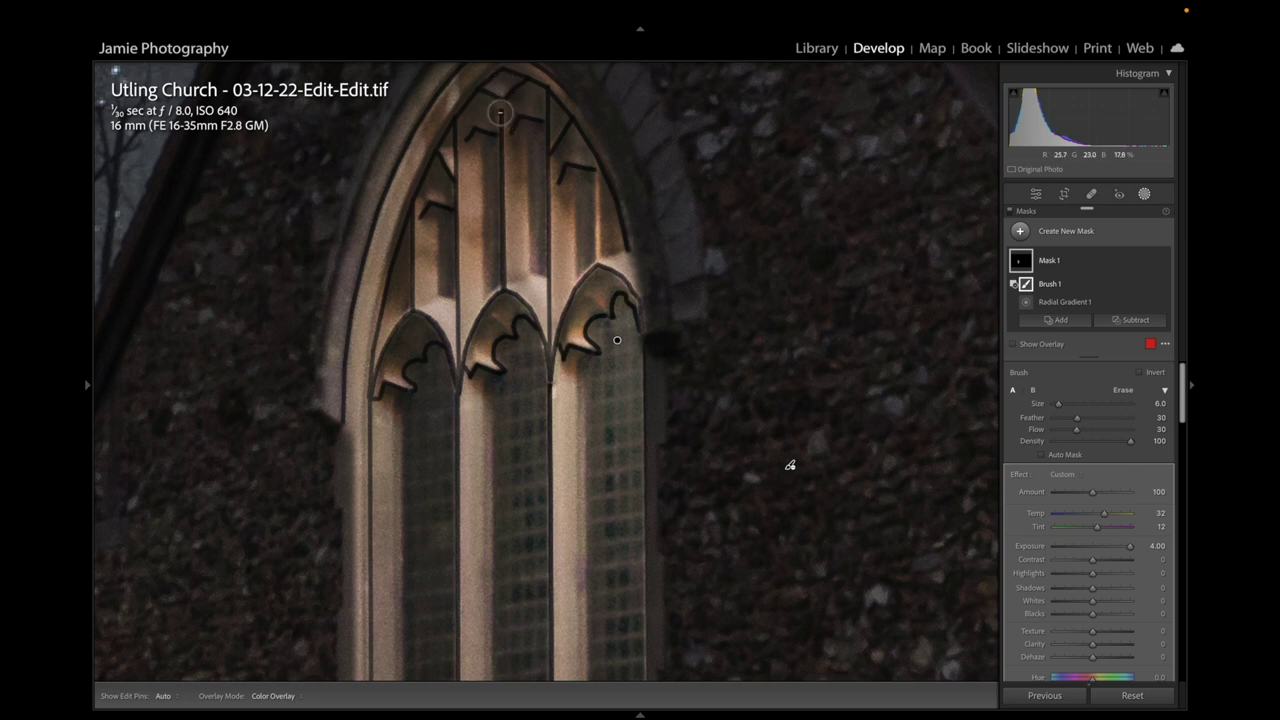
key("h")
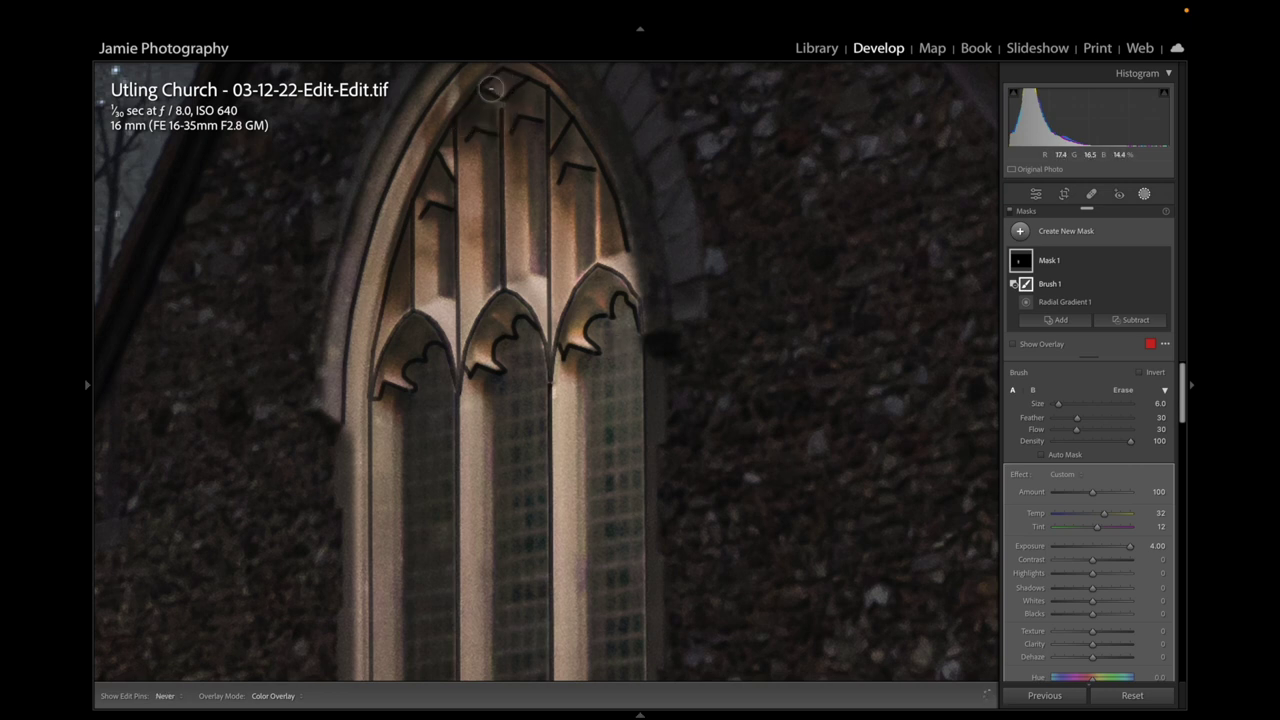
key("h")
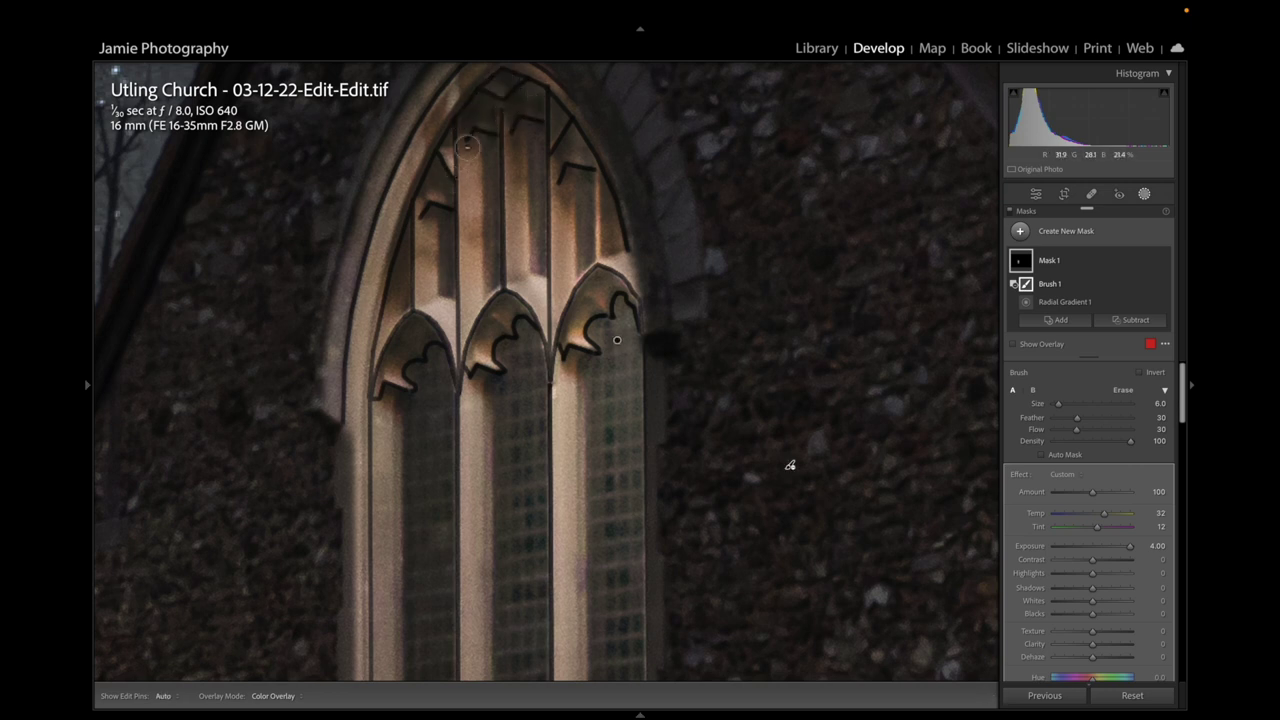
left_click_drag(467, 127, 470, 358)
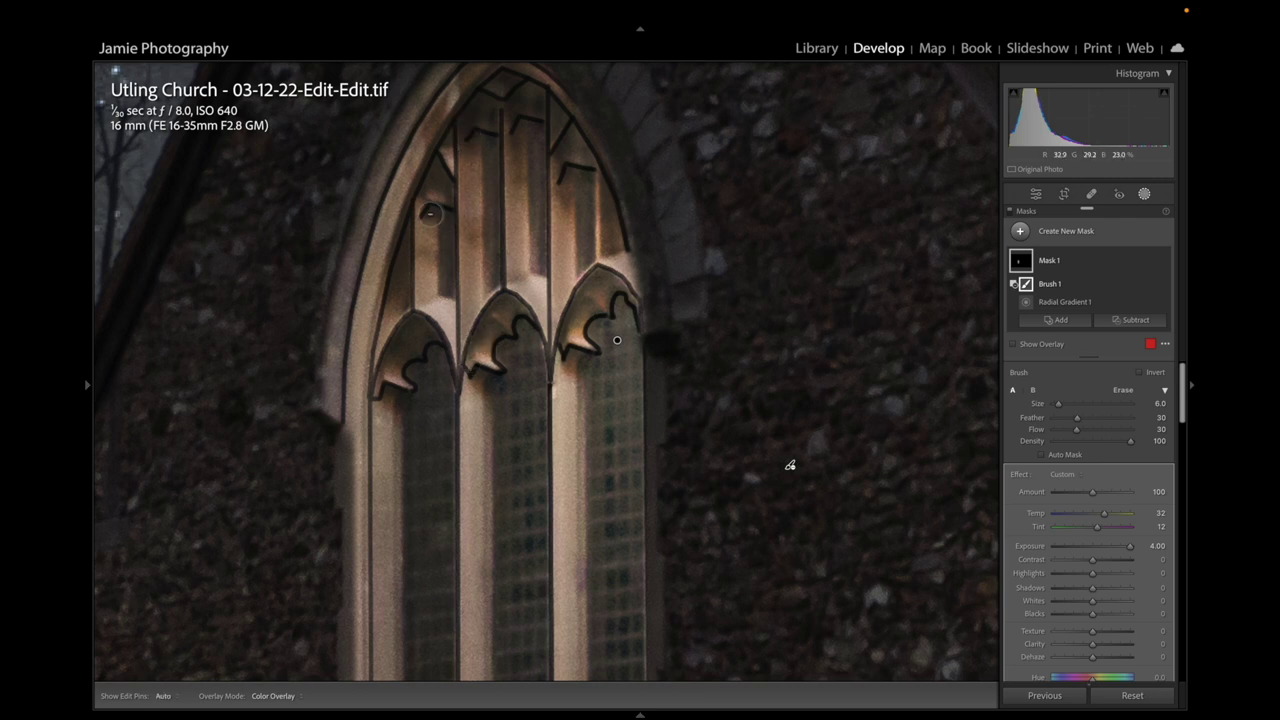
Subtract soft strokes along the outer arch moulding, from the apex down its left side to the foot and down its right side
key("h")
left_click_drag(425, 302, 460, 358)
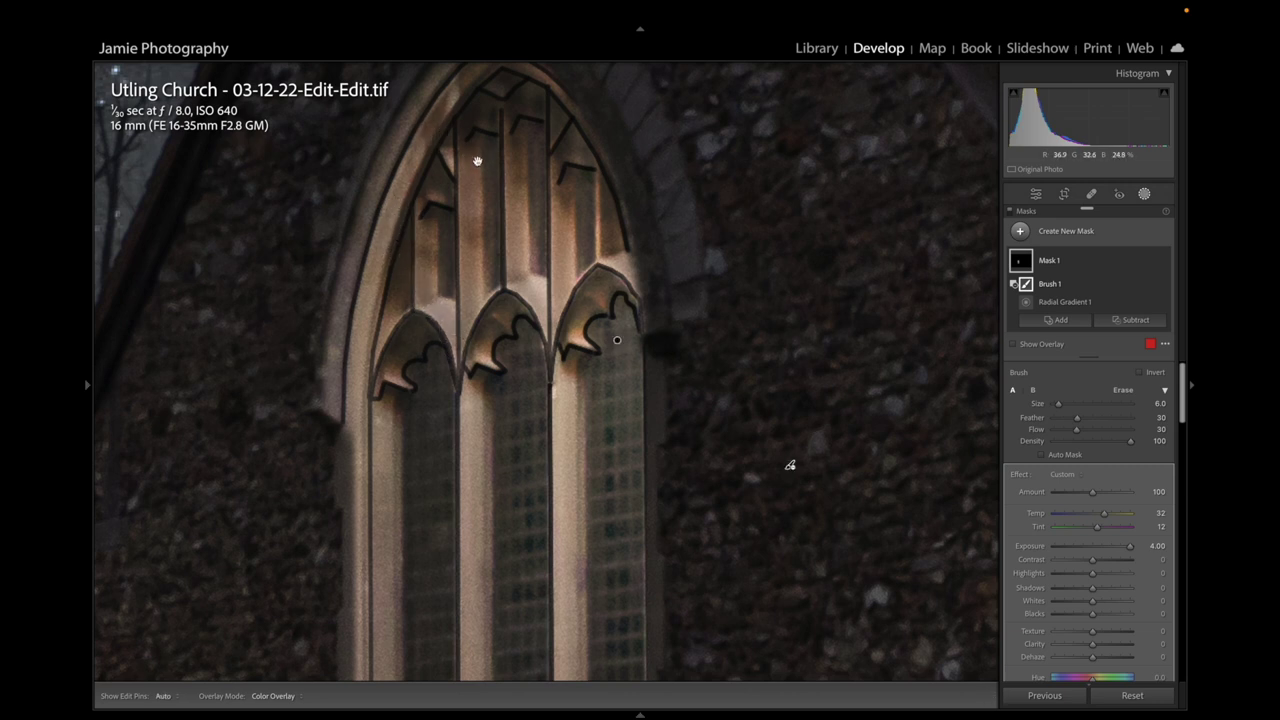
left_click_drag(791, 463, 823, 577)
scroll(540, 195, "up", 4)
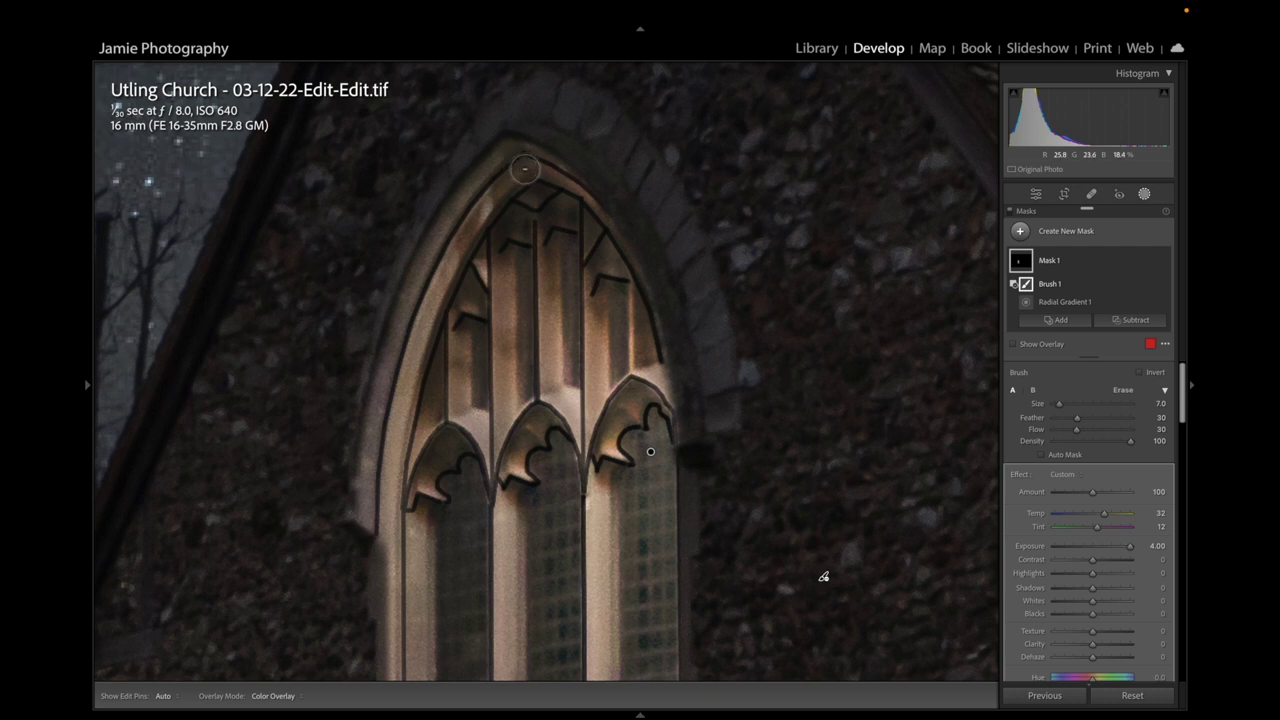
scroll(522, 164, "up", 1)
mouse_move(521, 160)
left_mouse_down()
mouse_move(445, 252)
mouse_move(378, 412)
left_mouse_up()
left_click_drag(383, 478, 364, 518)
left_click_drag(543, 137, 735, 301)
Subtract a soft vertical stroke with brush size 11 down the outer left jamb, from the foot of the arch to the sill
scroll(610, 420, "down", 5)
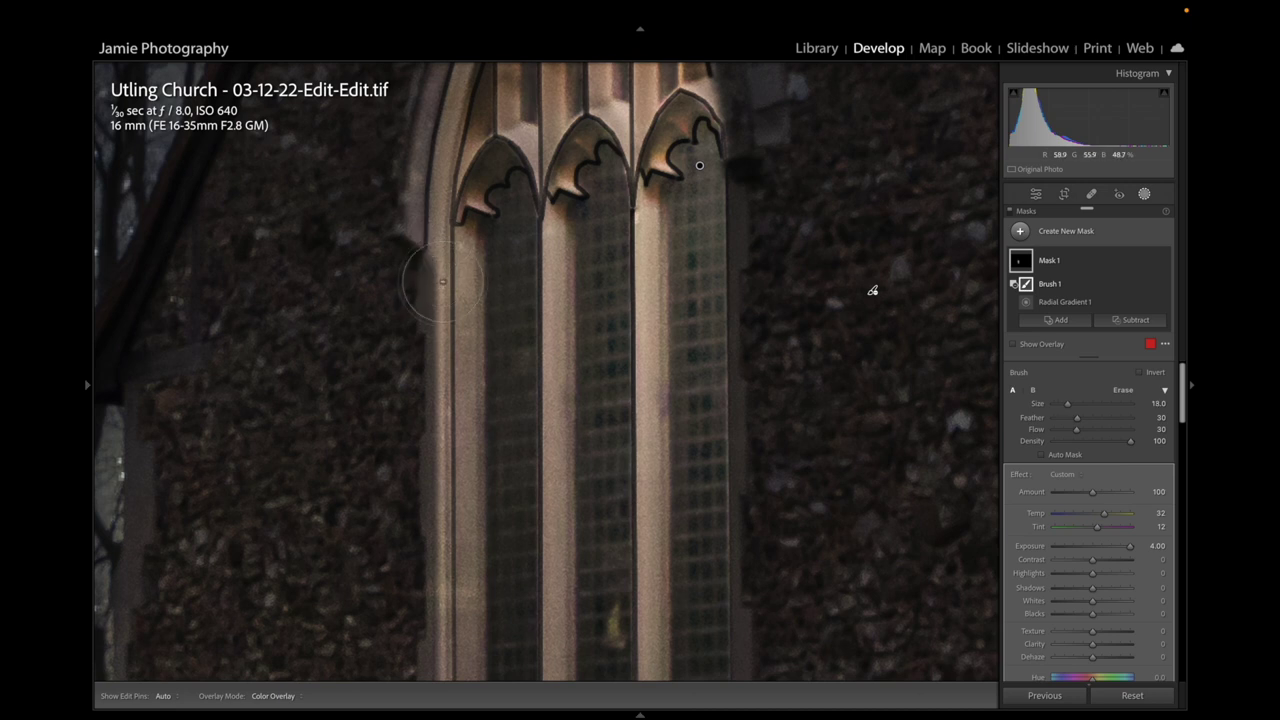
key("bracketleft")
key("bracketright")
key("bracketright")
key("bracketleft")
key("h")
scroll(872, 290, "down", 5)
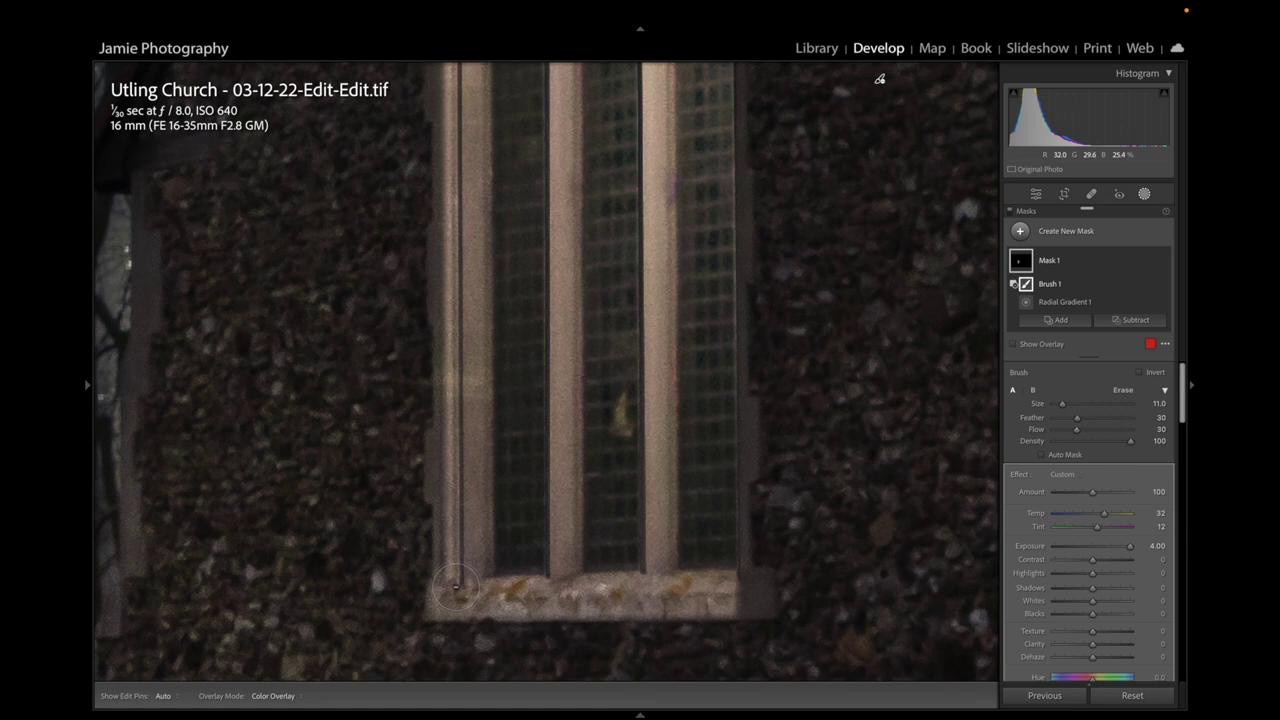
Subtract soft vertical strokes with brush size 6 down the left sides of both mullions, from the light heads to the sill
scroll(508, 430, "up", 5)
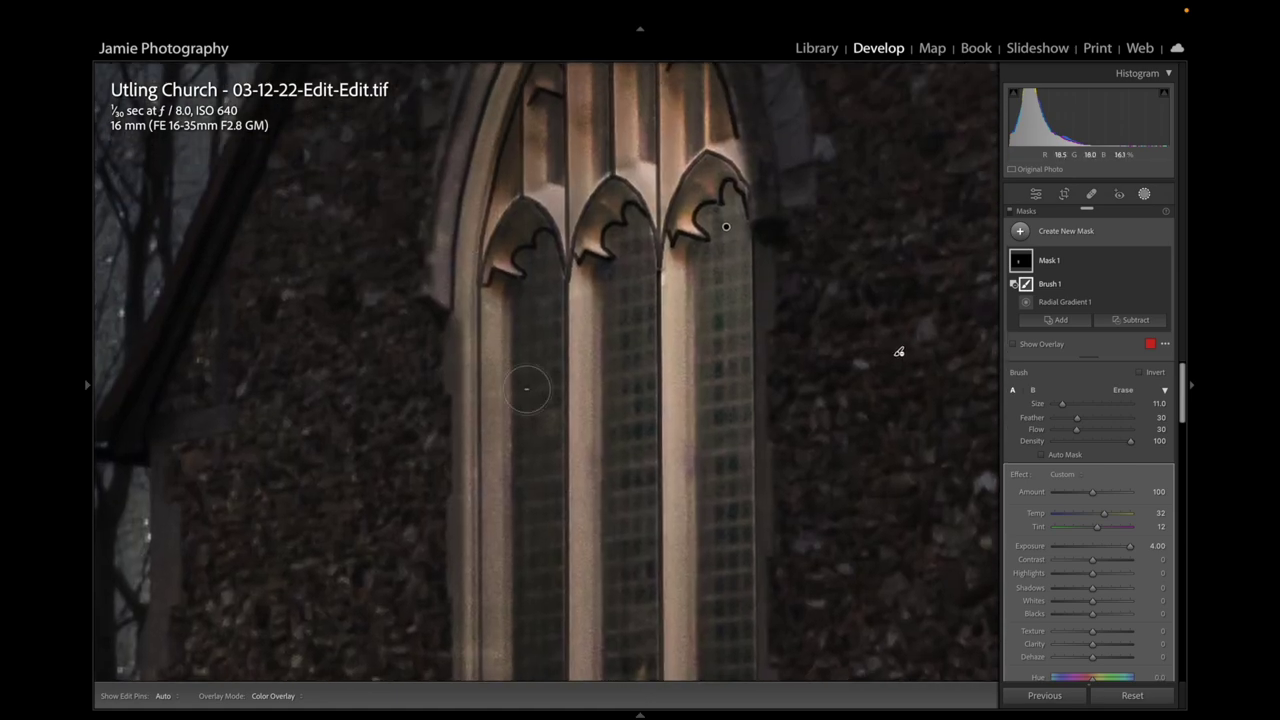
key("bracketleft")
key("bracketleft")
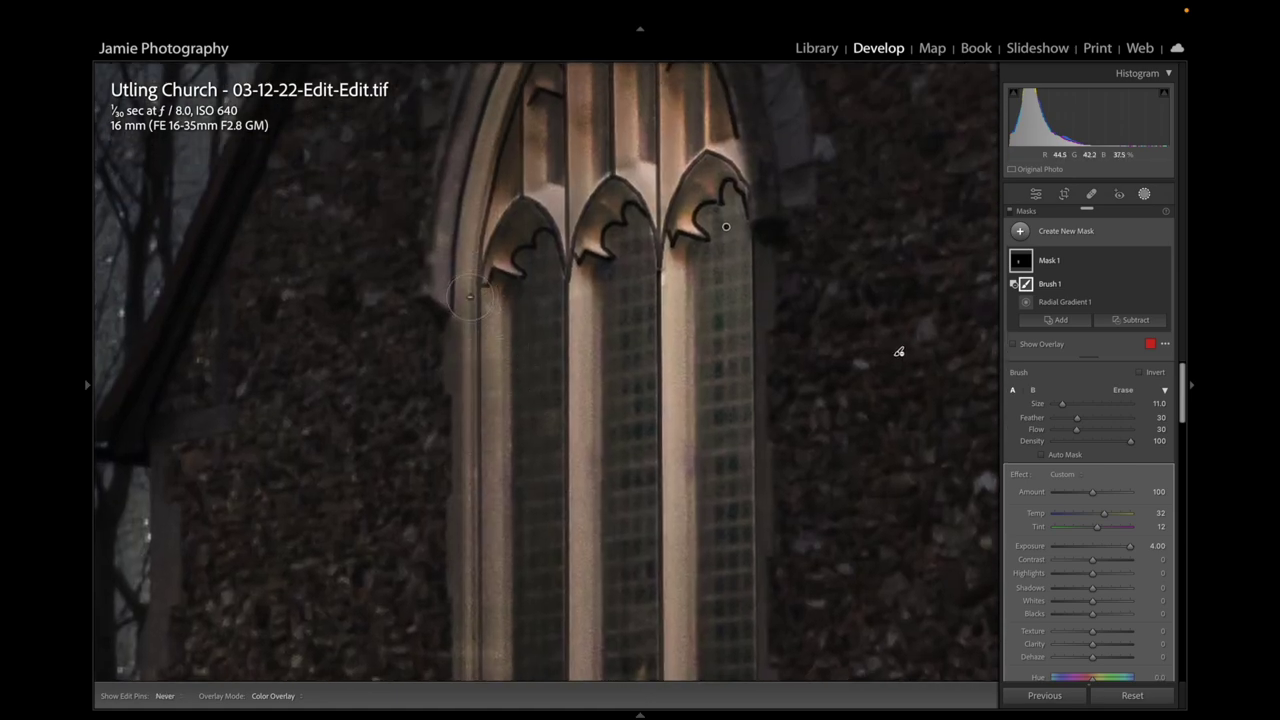
key("bracketleft")
left_click_drag(596, 448, 591, 269)
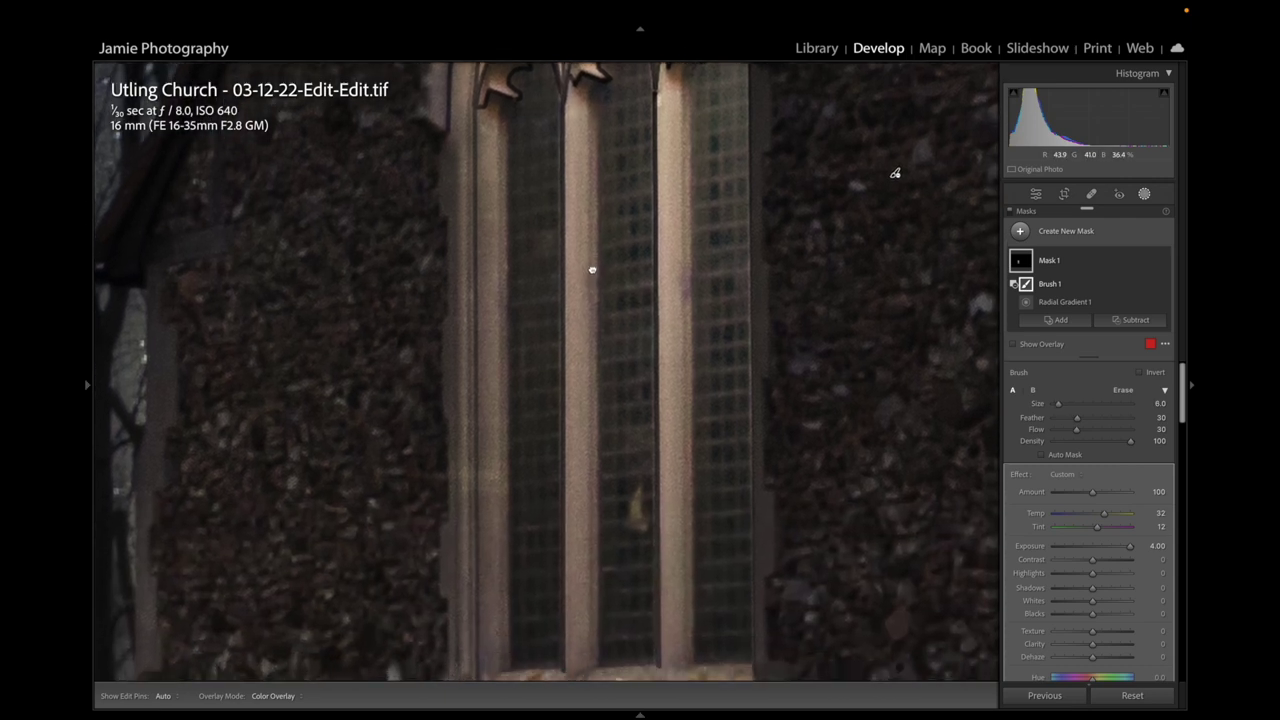
left_click(577, 671, "shift")
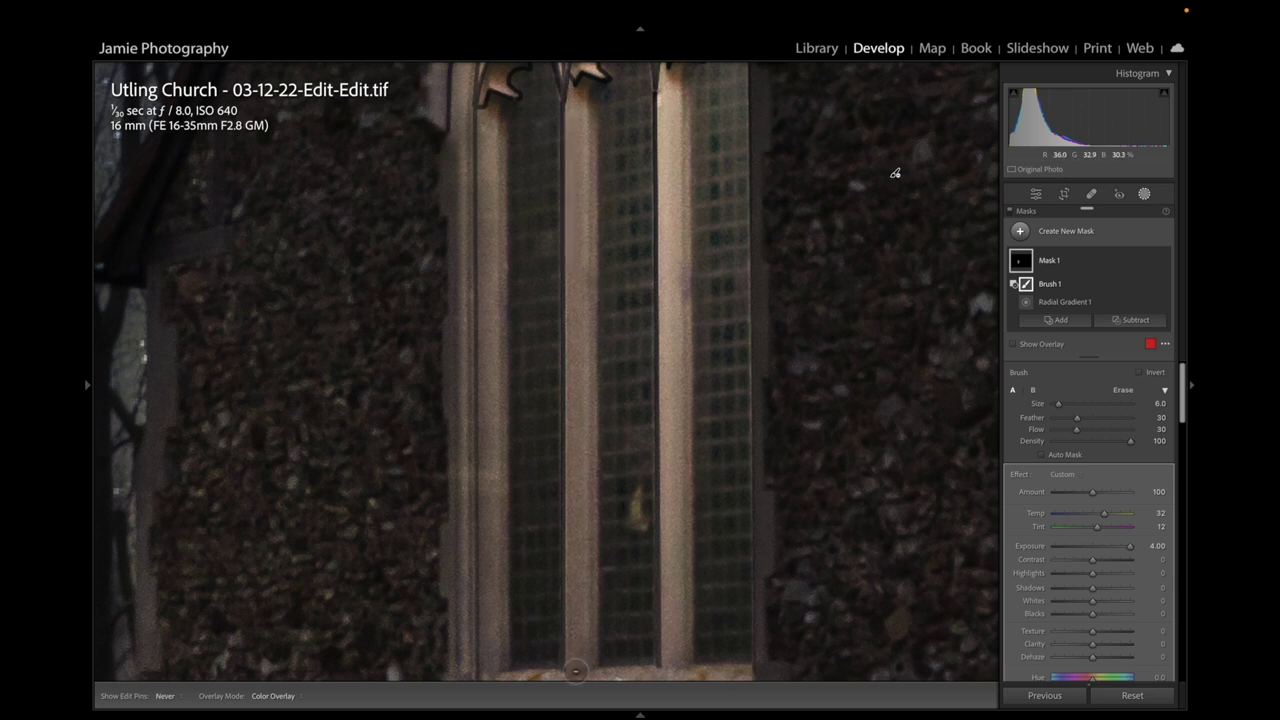
left_click(575, 88, "shift")
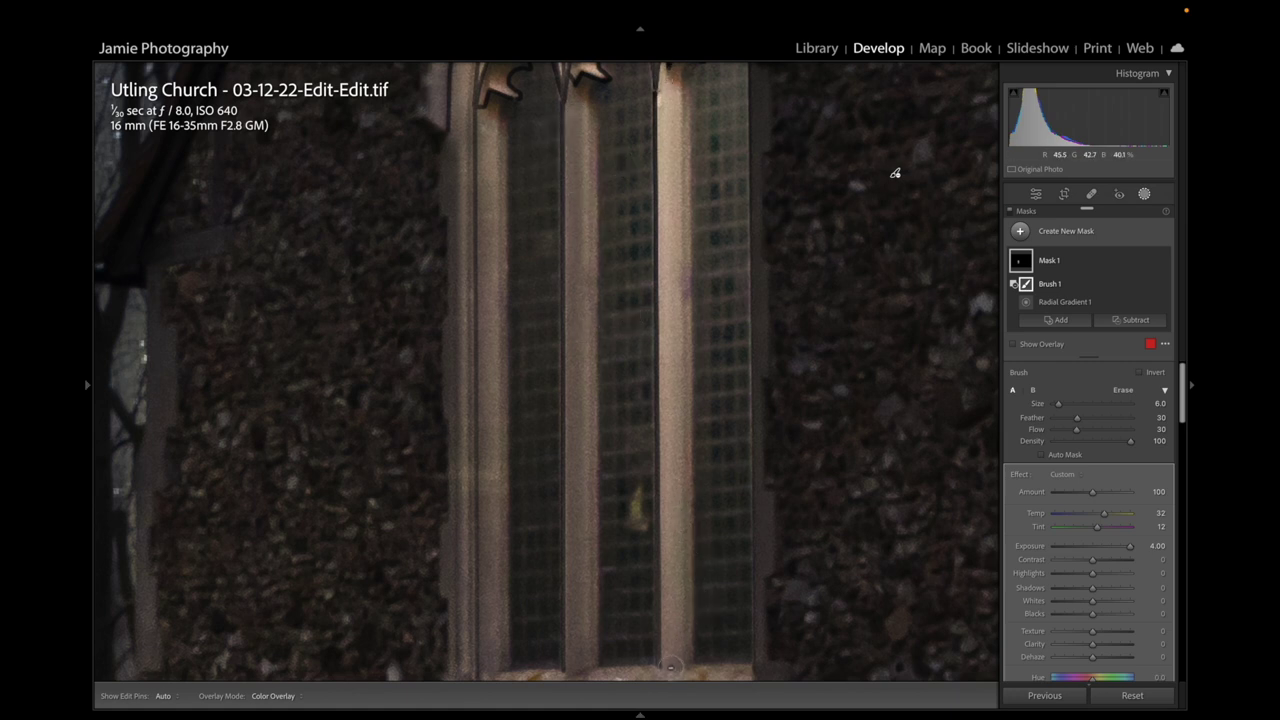
key("ctrl+minus")
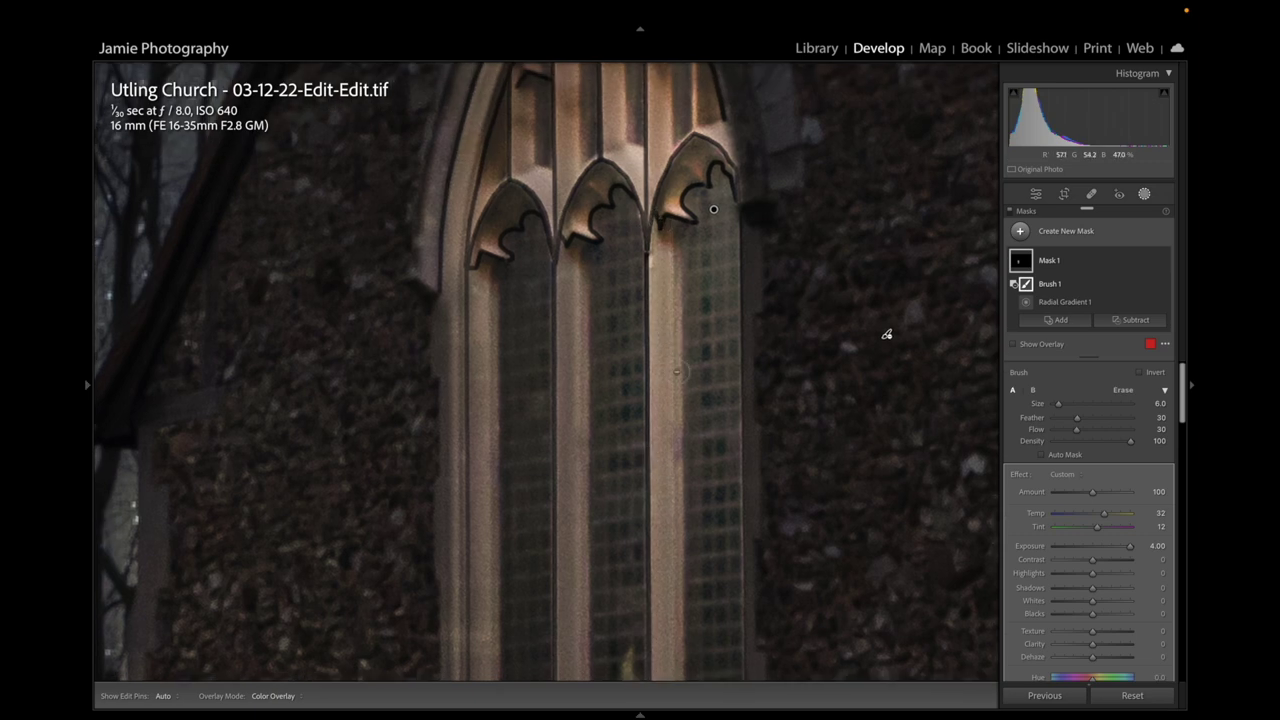
scroll(685, 370, "down", 5)
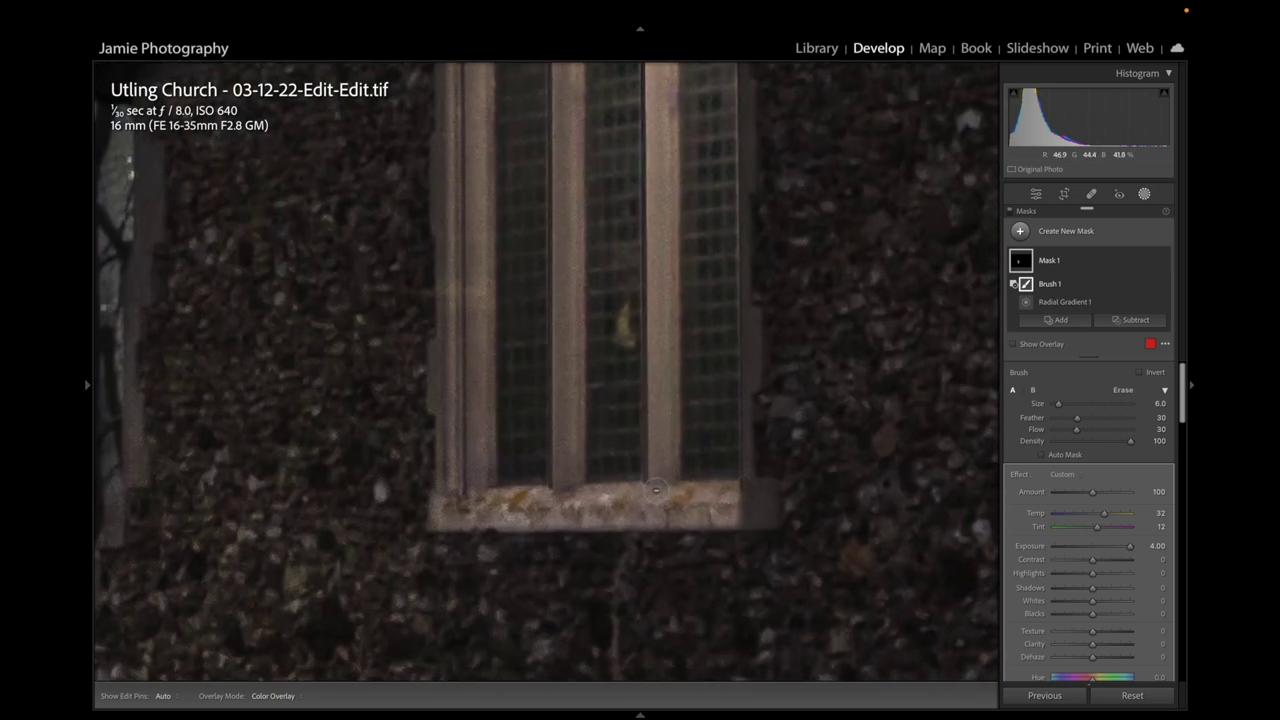
scroll(690, 320, "up", 5)
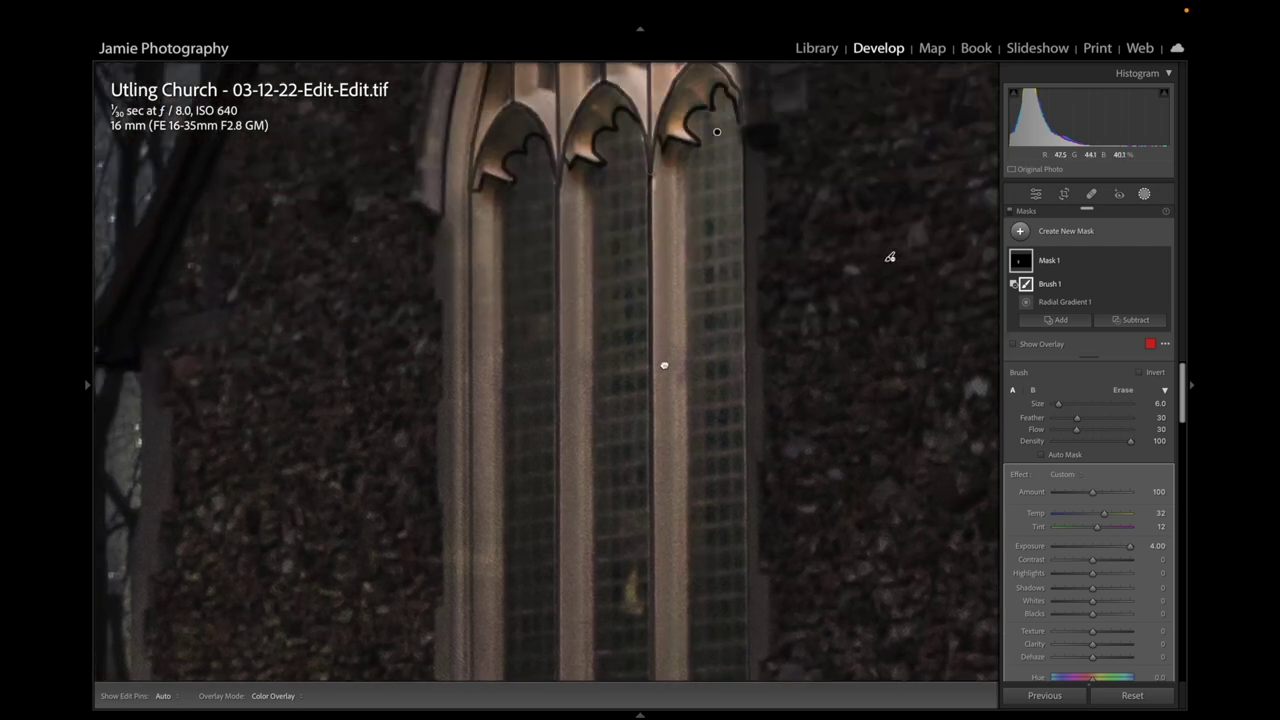
Subtract a narrow vertical stroke with brush size 3 along the left mullion's left edge, down to the sill
scroll(664, 365, "up", 2)
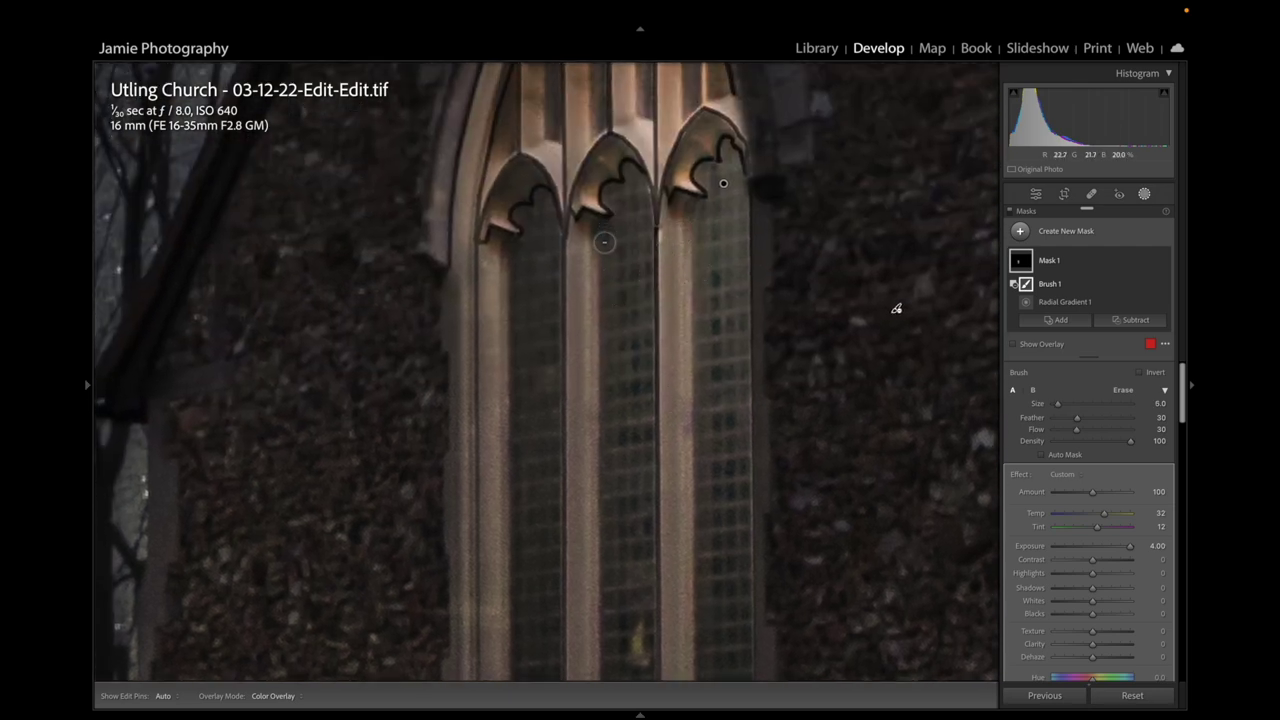
key("bracketleft")
key("bracketleft")
key("bracketleft")
key("bracketleft")
left_click_drag(608, 380, 600, 157)
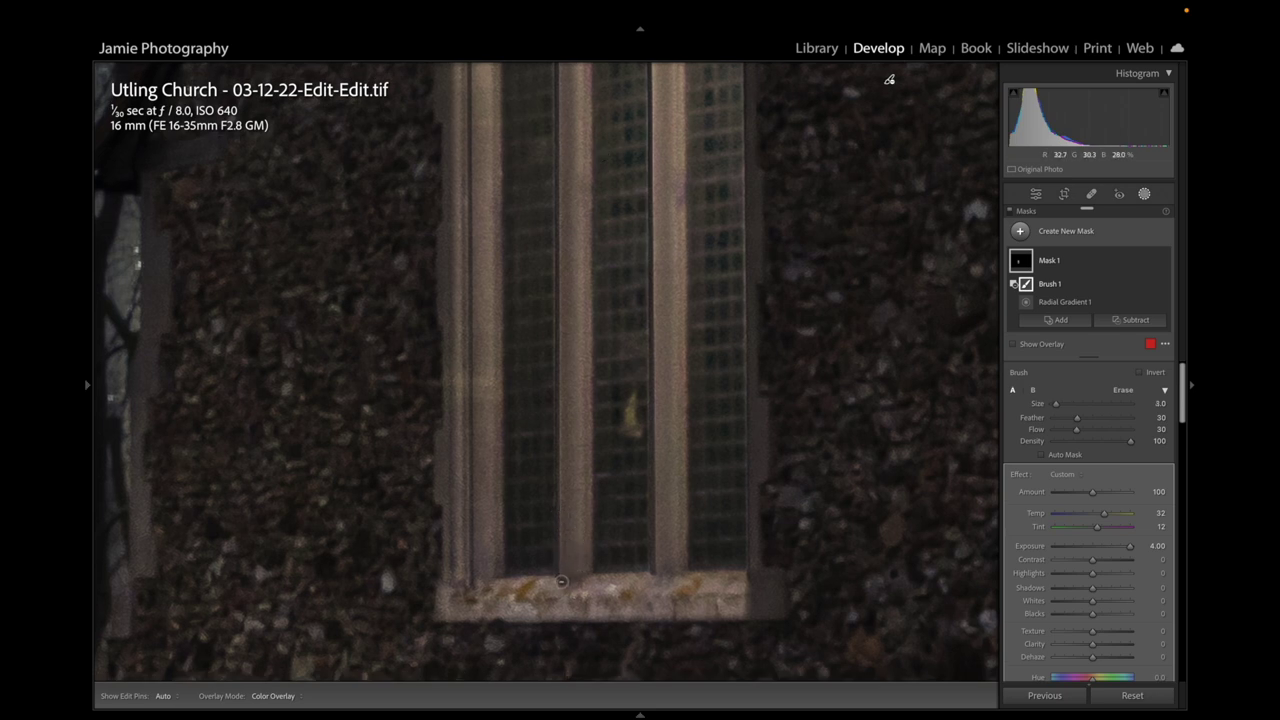
left_click_drag(554, 267, 549, 443)
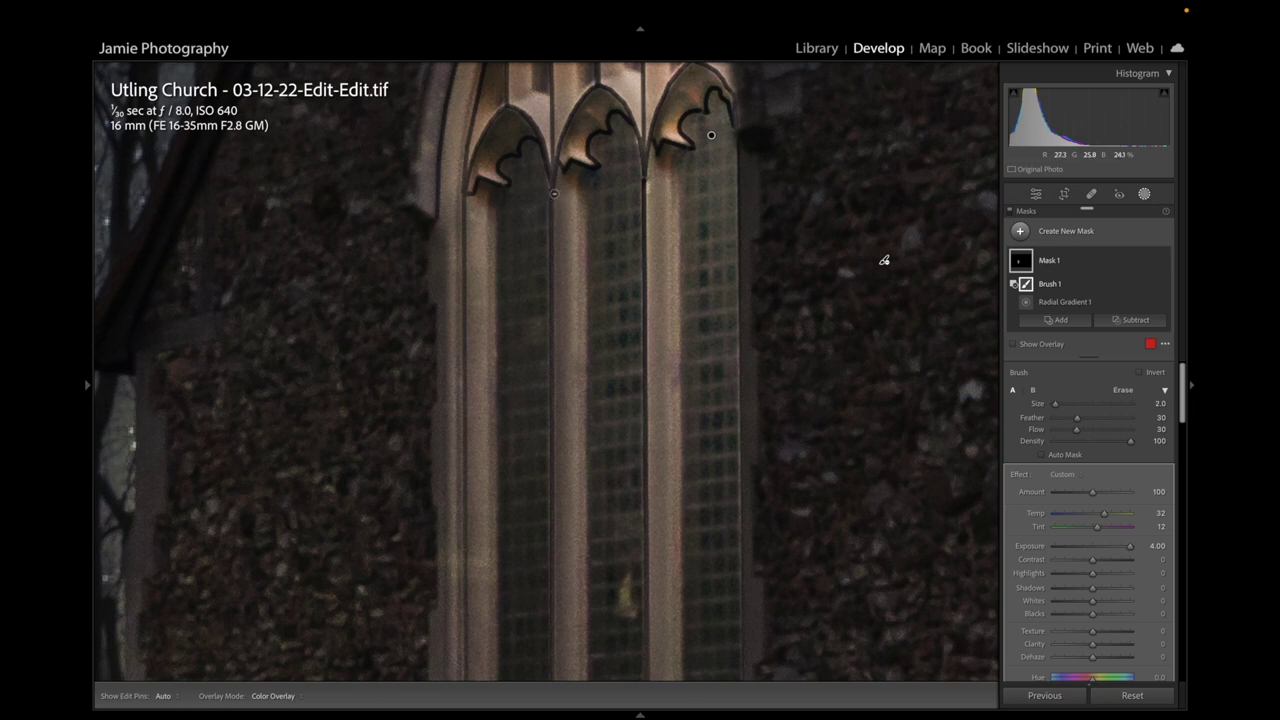
Deepen the shading on the left mullion's left edge with full-height subtracting strokes at brush sizes 2 and 5
key("h")
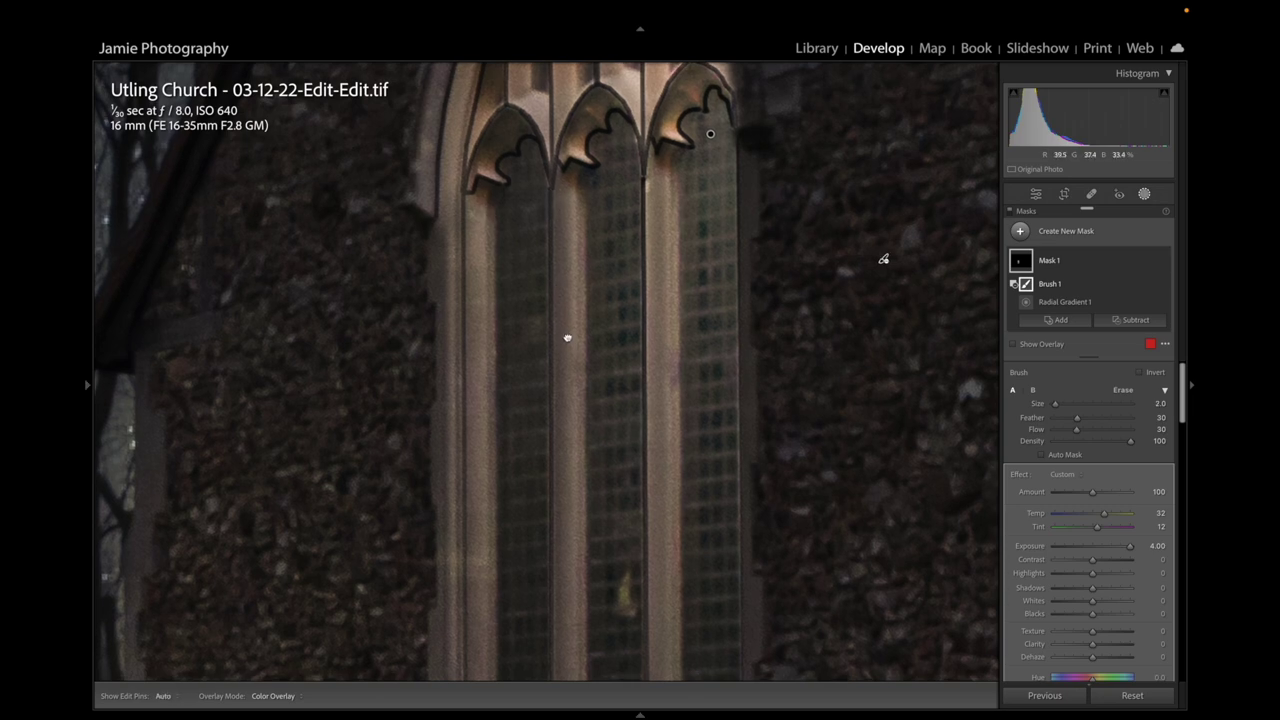
scroll(549, 428, "down", 5)
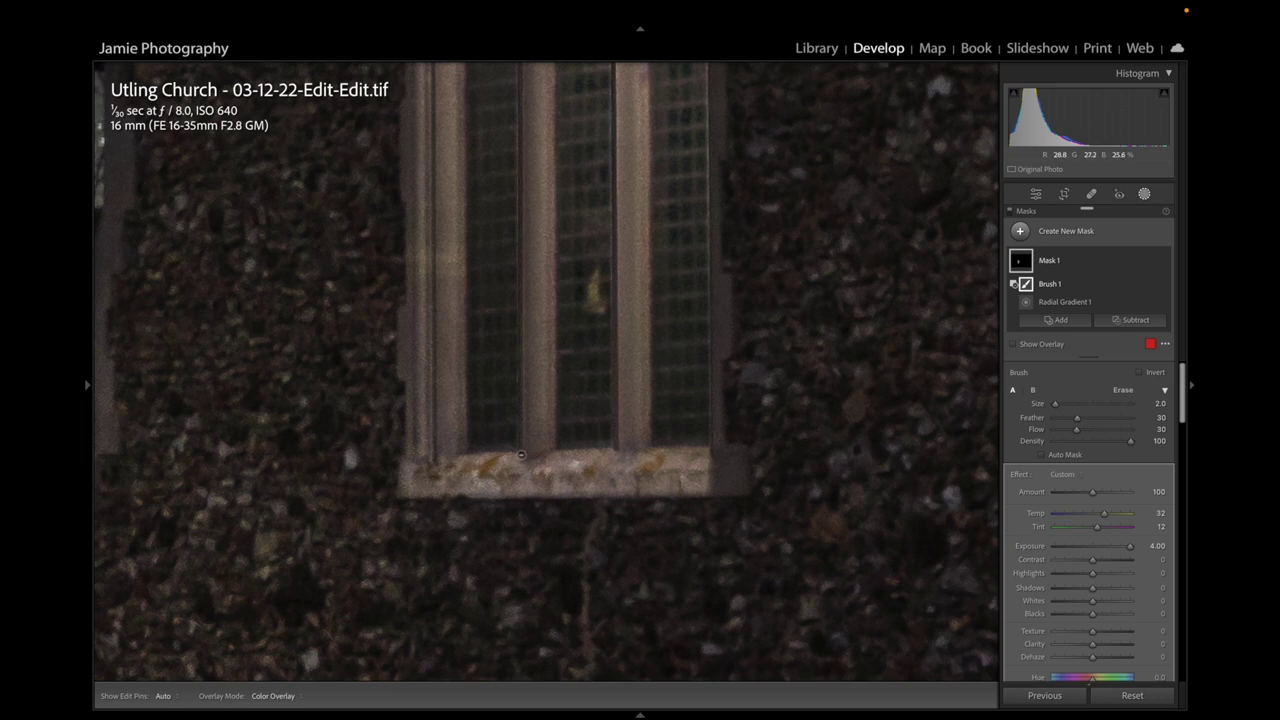
key("h")
scroll(853, 267, "up", 5)
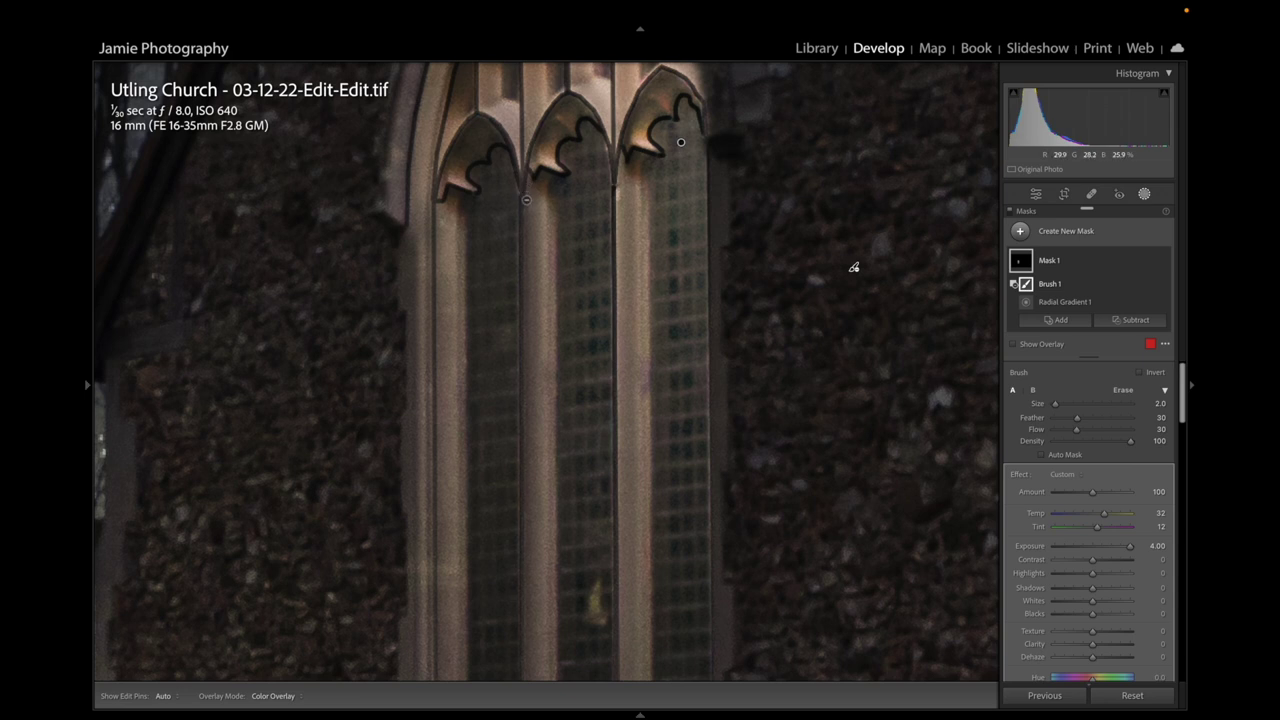
key("bracketright")
key("bracketright")
key("bracketright")
scroll(551, 331, "down", 4)
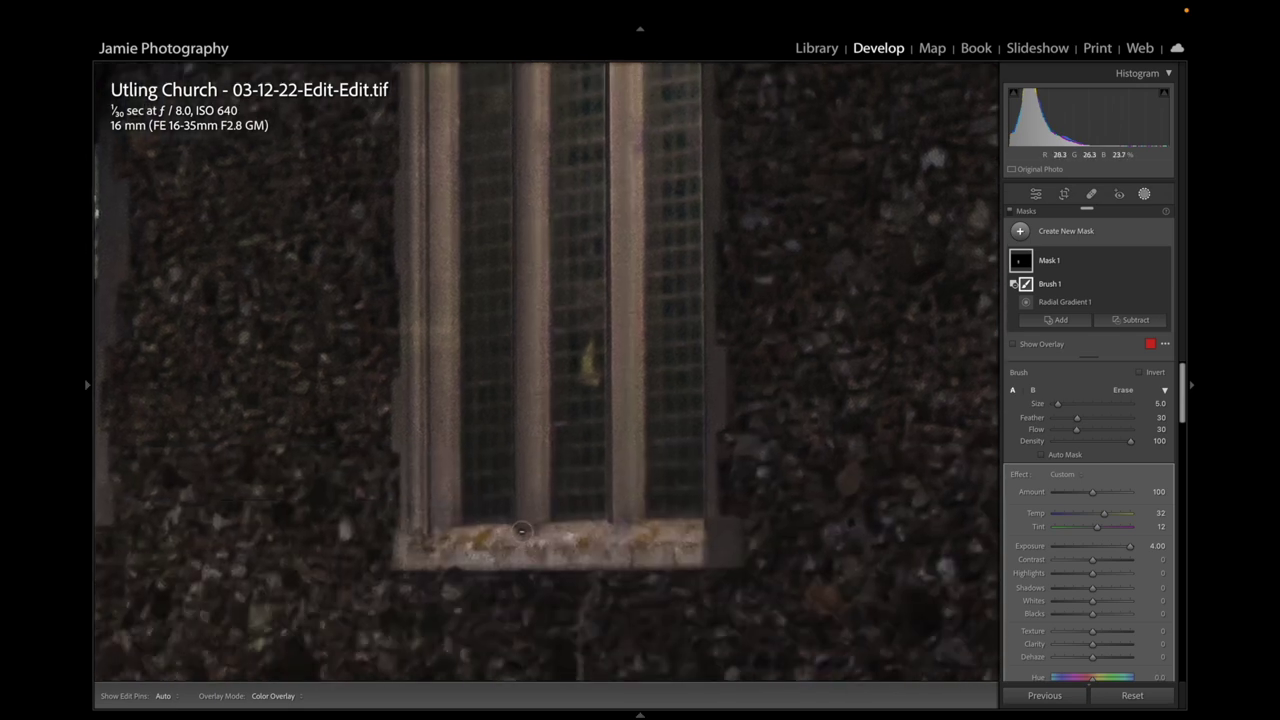
Subtract thin vertical strokes with brush size 2 along the left mullion's outermost left edge, from the light heads to the sill
key("bracketleft")
key("bracketleft")
key("bracketleft")
key("bracketleft")
key("bracketleft")
key("bracketright")
key("bracketright")
scroll(532, 318, "up", 5)
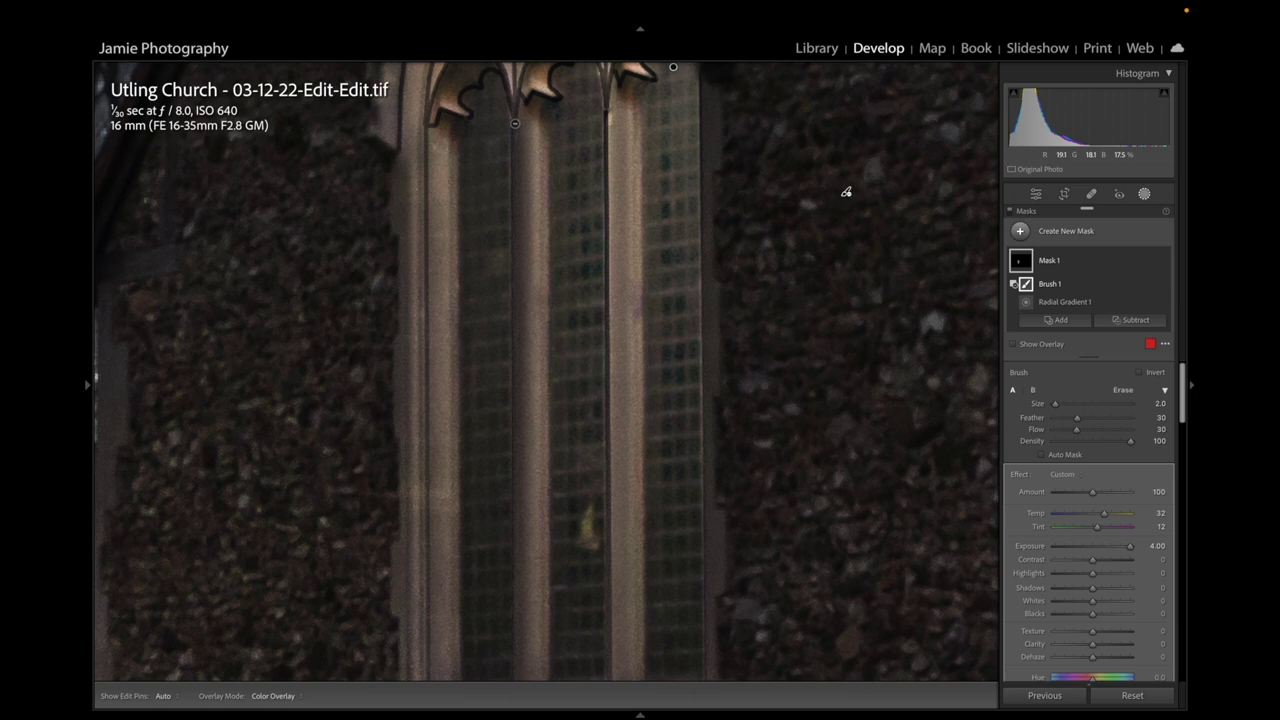
scroll(517, 294, "down", 10)
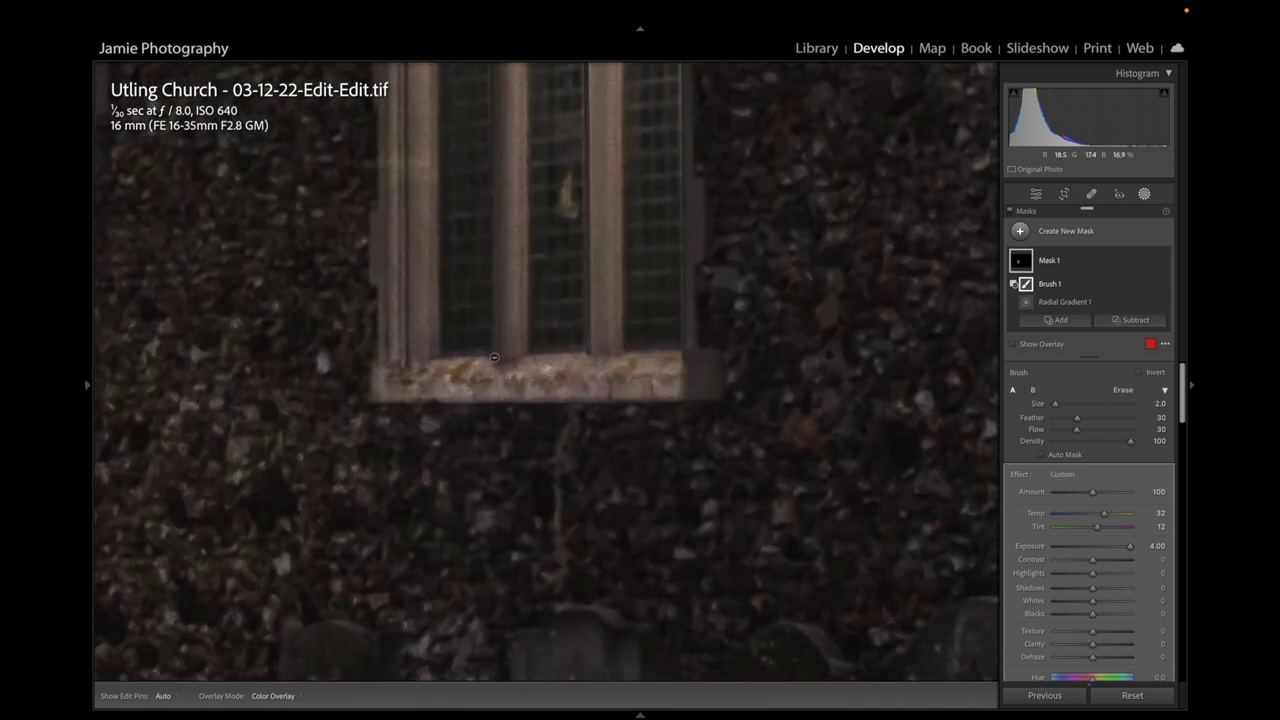
scroll(555, 300, "up", 8)
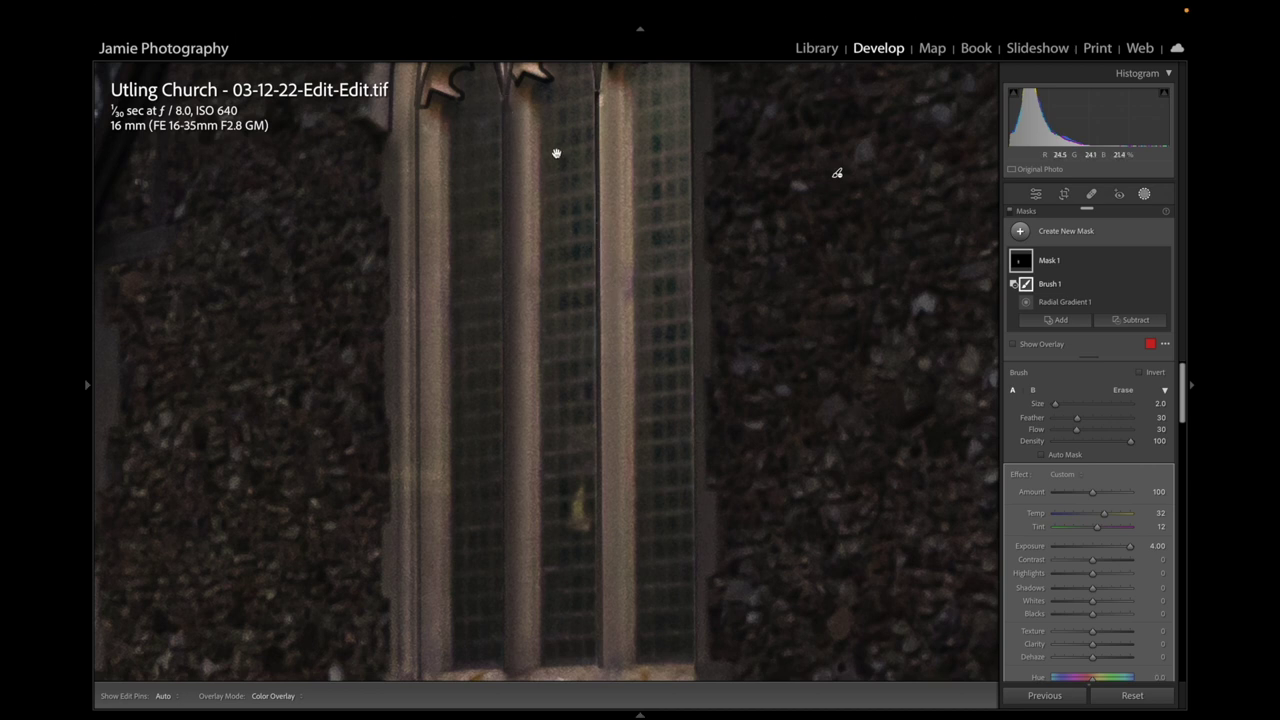
scroll(556, 153, "up", 2)
key("h")
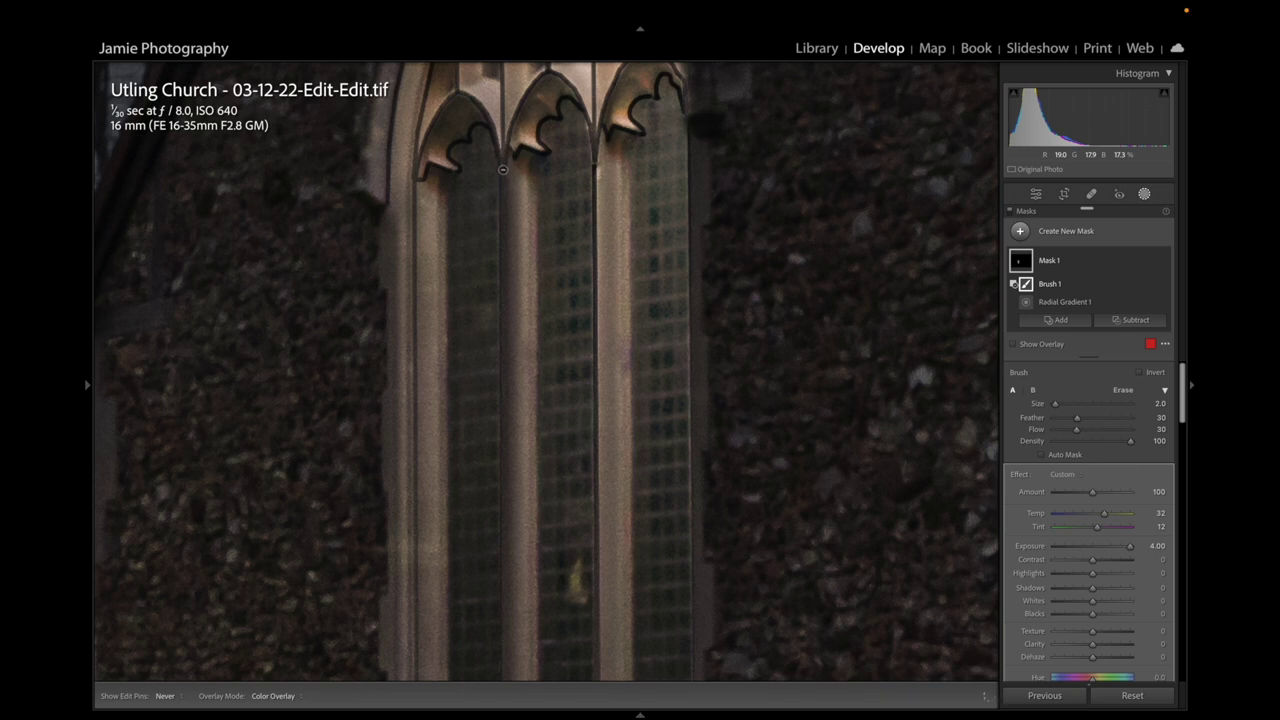
Subtract the light mask down the left edge of the window's middle mullion with a size 2 brush
key("h")
key("h")
key("h")
scroll(527, 458, "down", 5)
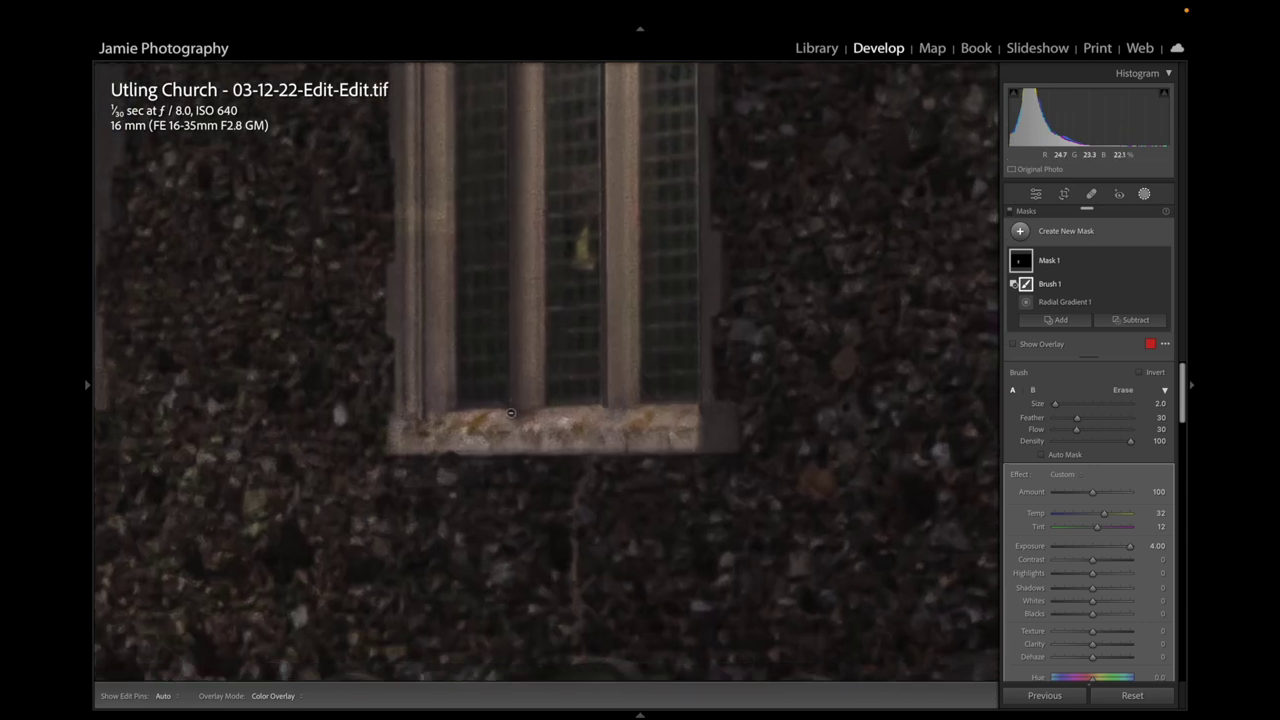
Shade the left side of the right mullion by subtracting the mask along its length with size 8 and 5 brushes
left_click_drag(557, 270, 501, 363)
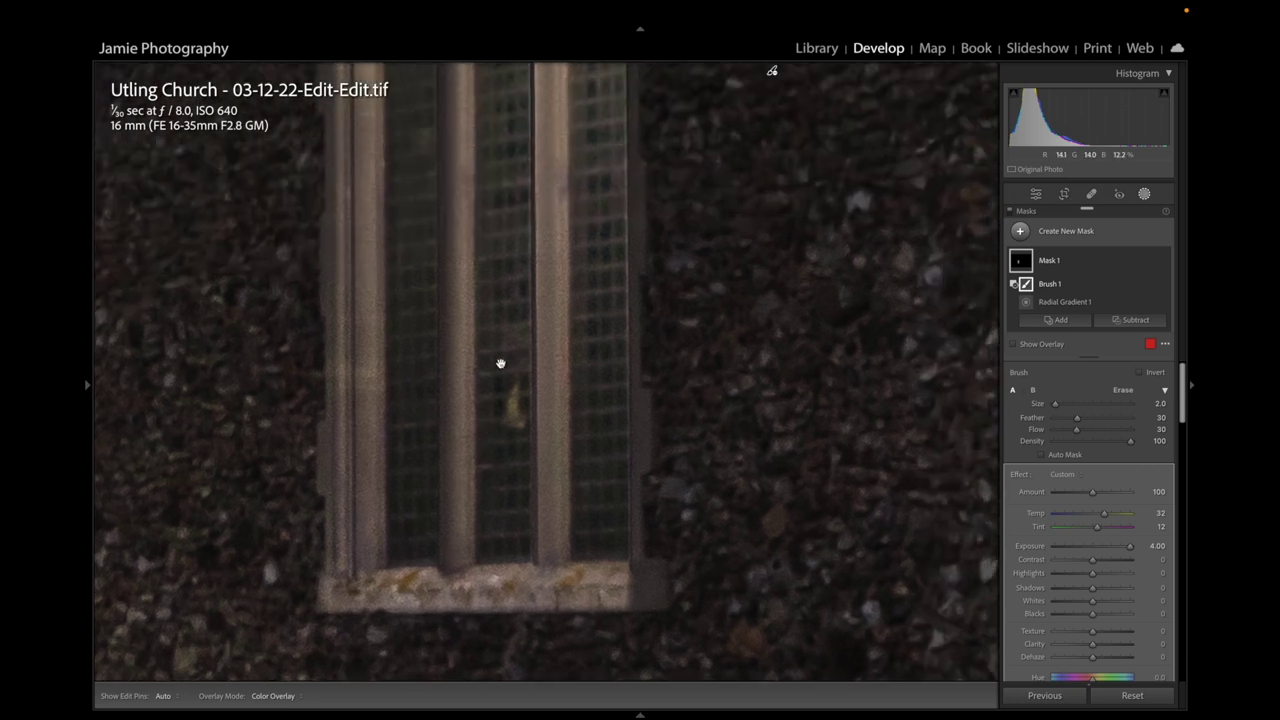
scroll(547, 156, "up", 3)
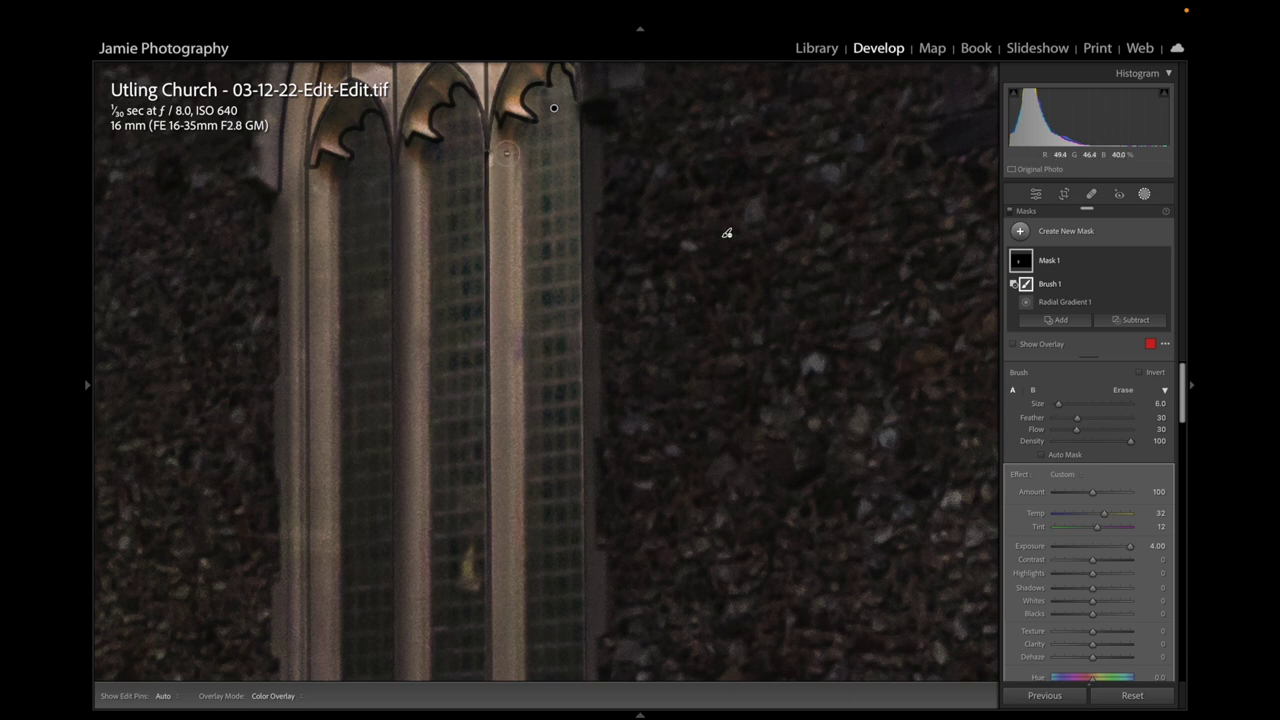
scroll(506, 152, "up", 2)
scroll(508, 425, "down", 3)
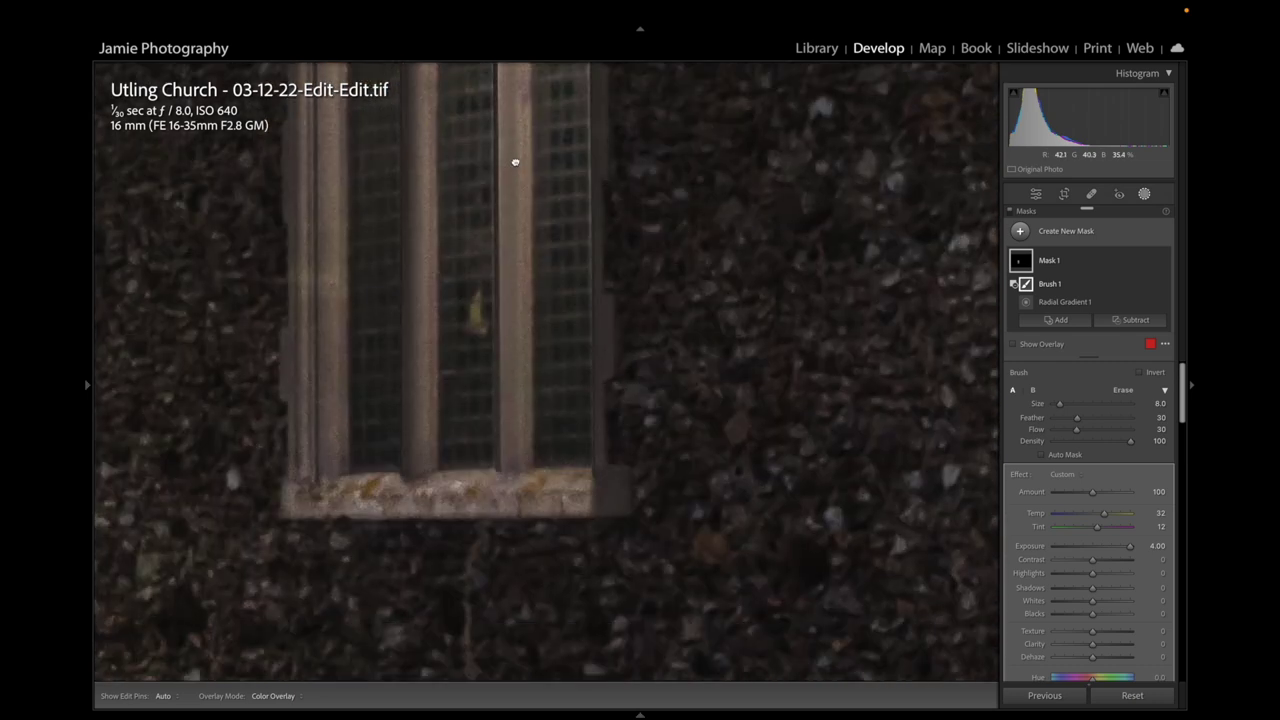
scroll(508, 428, "down", 2)
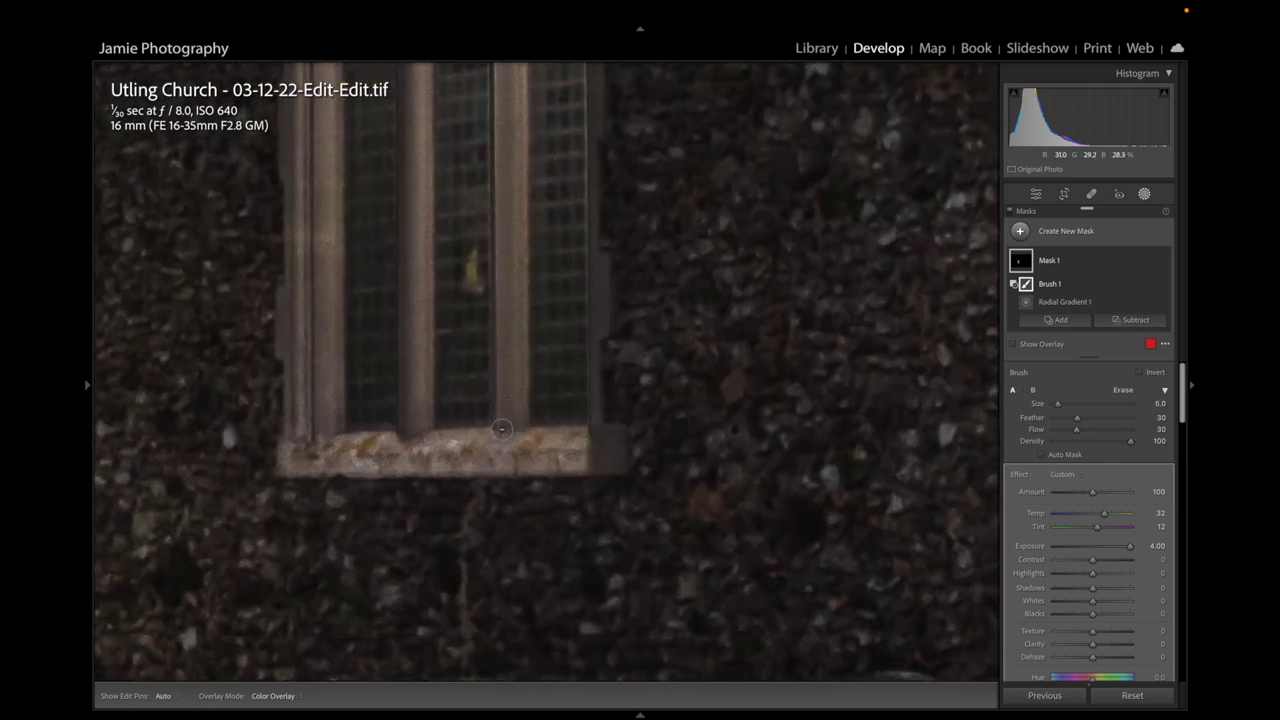
scroll(500, 428, "up", 10)
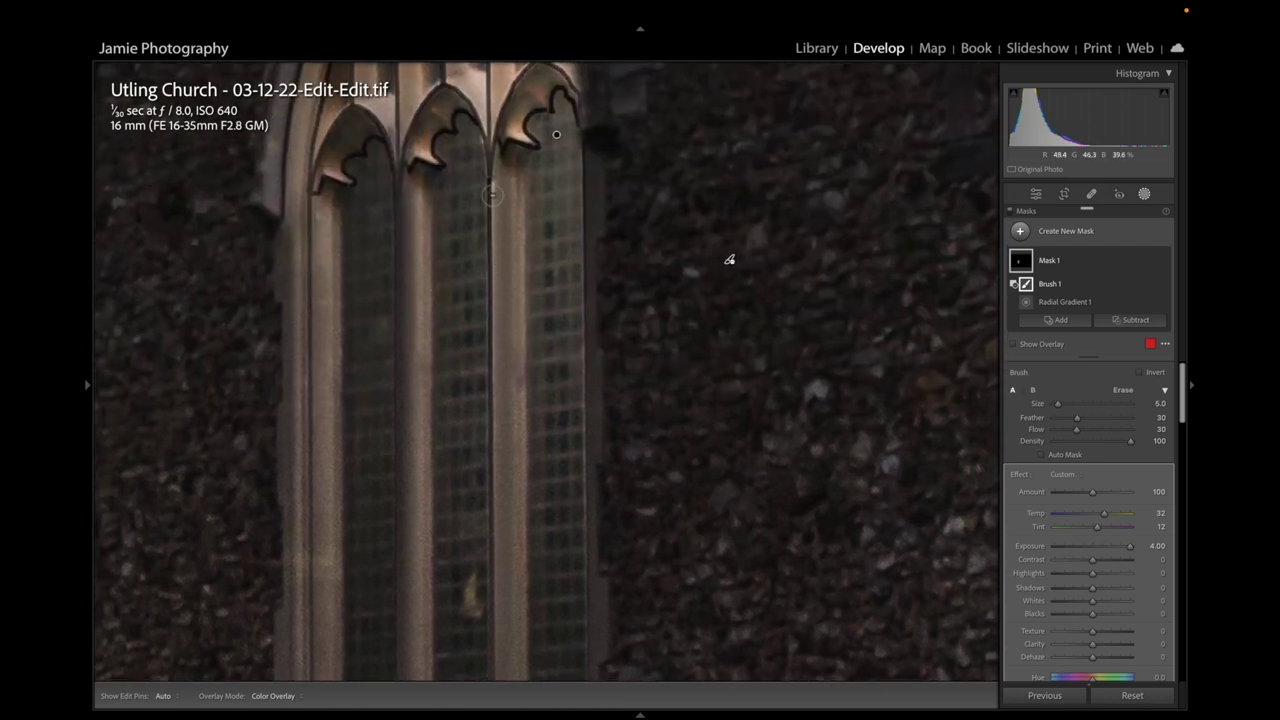
left_click(497, 173, "shift")
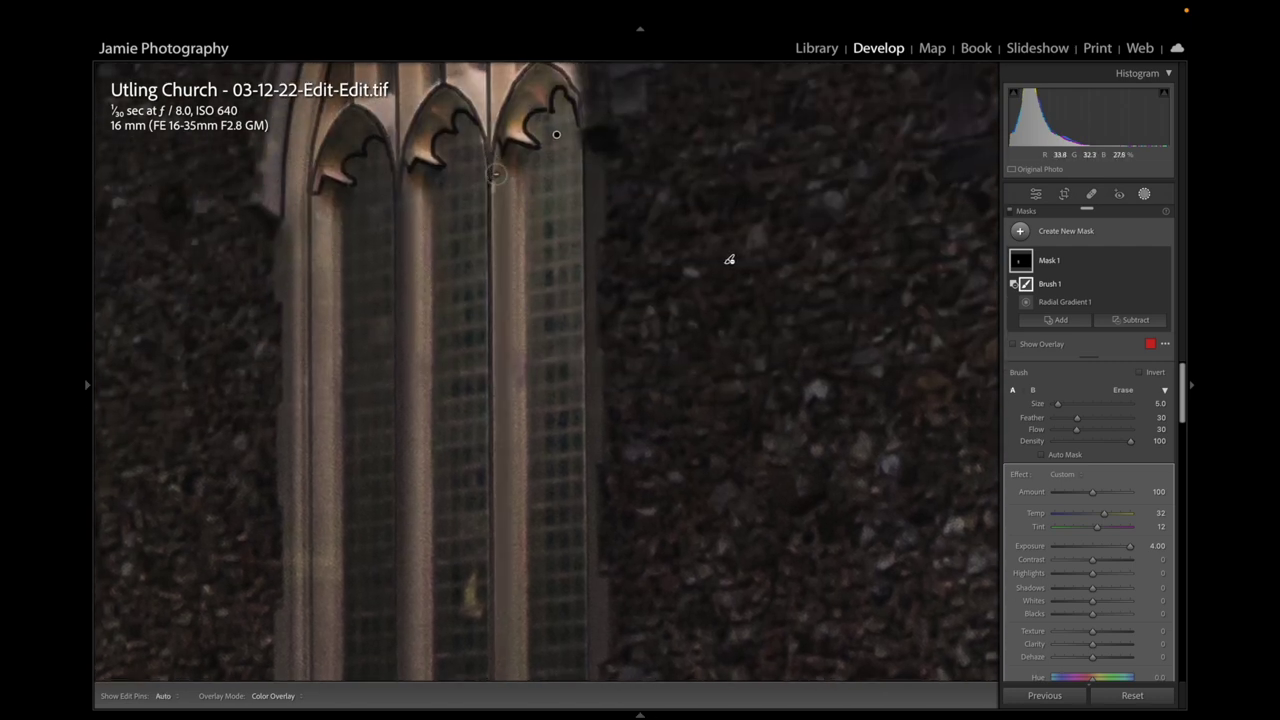
Deepen the shadow line on the right mullion's left edge from arch to sill with size 3 and 2 brushes
scroll(496, 174, "down", 1)
scroll(509, 294, "down", 10)
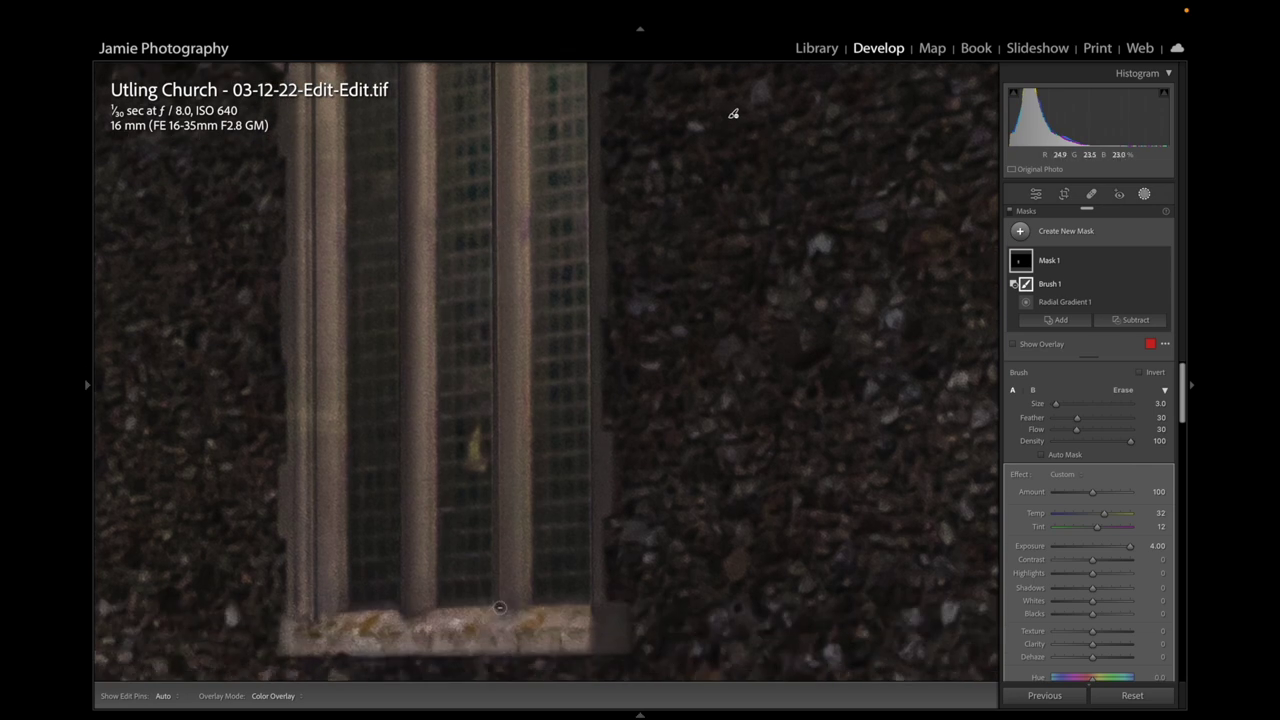
scroll(740, 322, "up", 10)
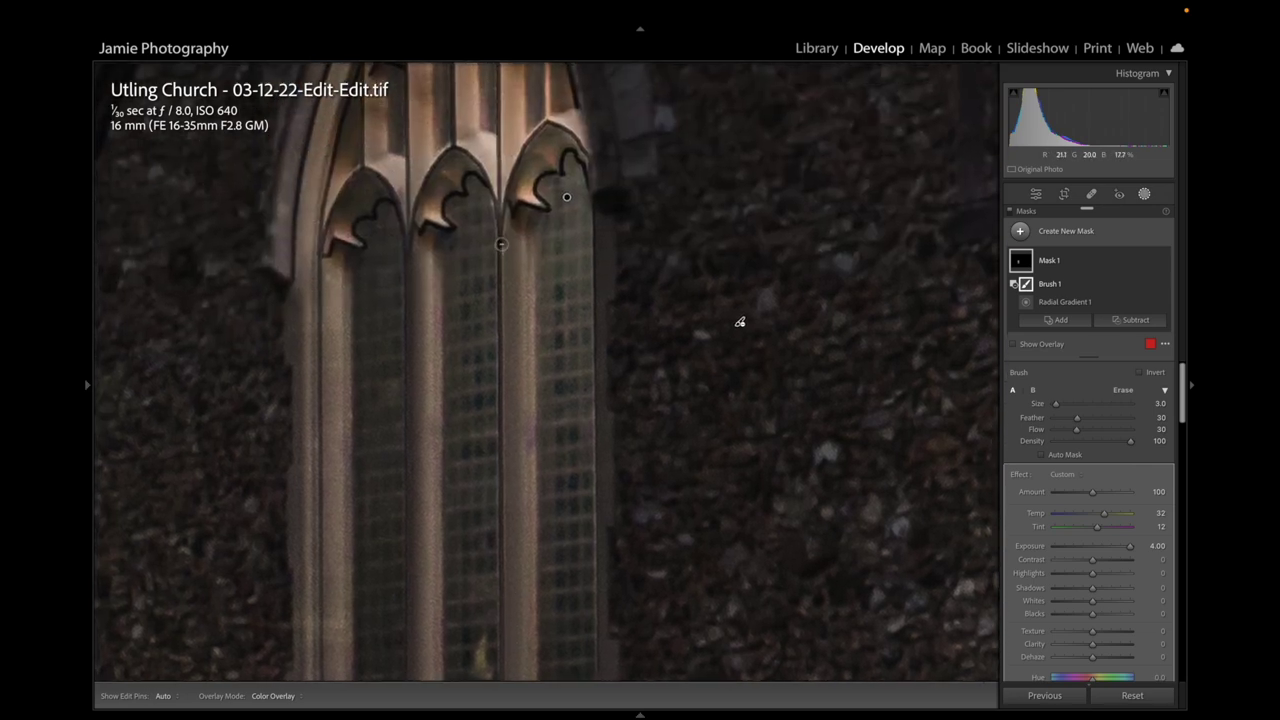
left_click_drag(507, 246, 505, 390)
scroll(518, 422, "down", 10)
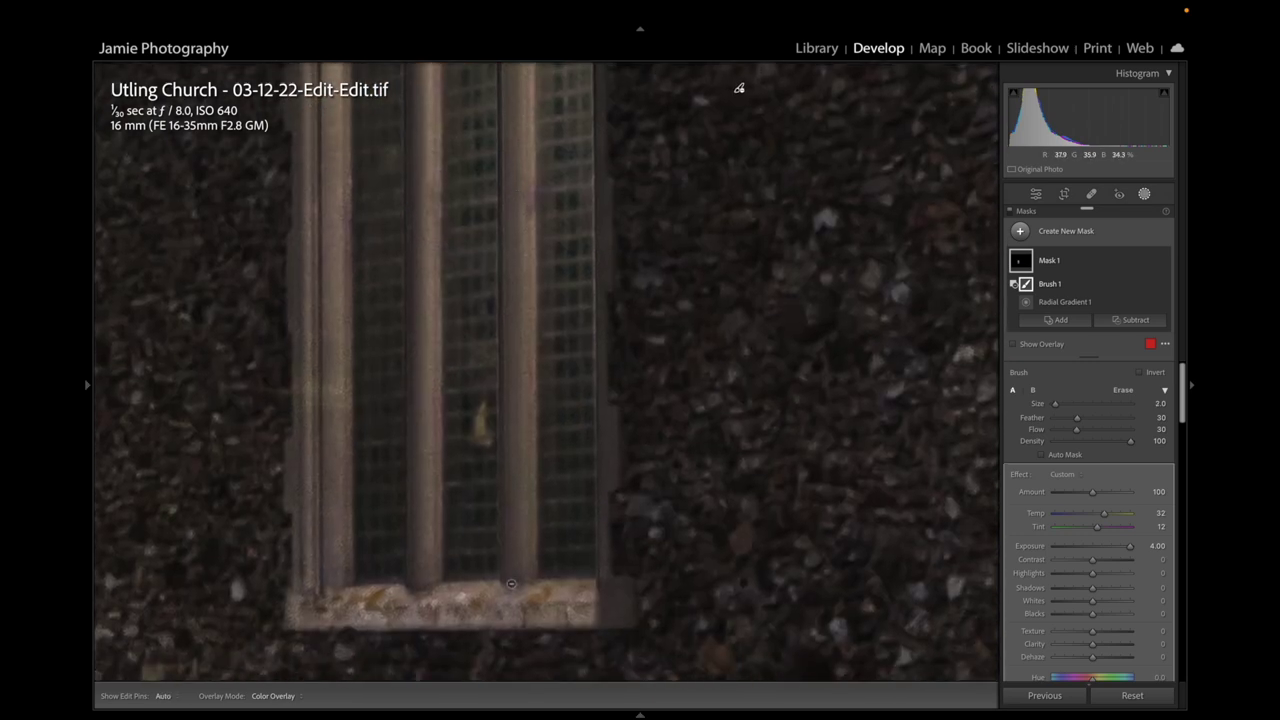
scroll(739, 88, "up", 10)
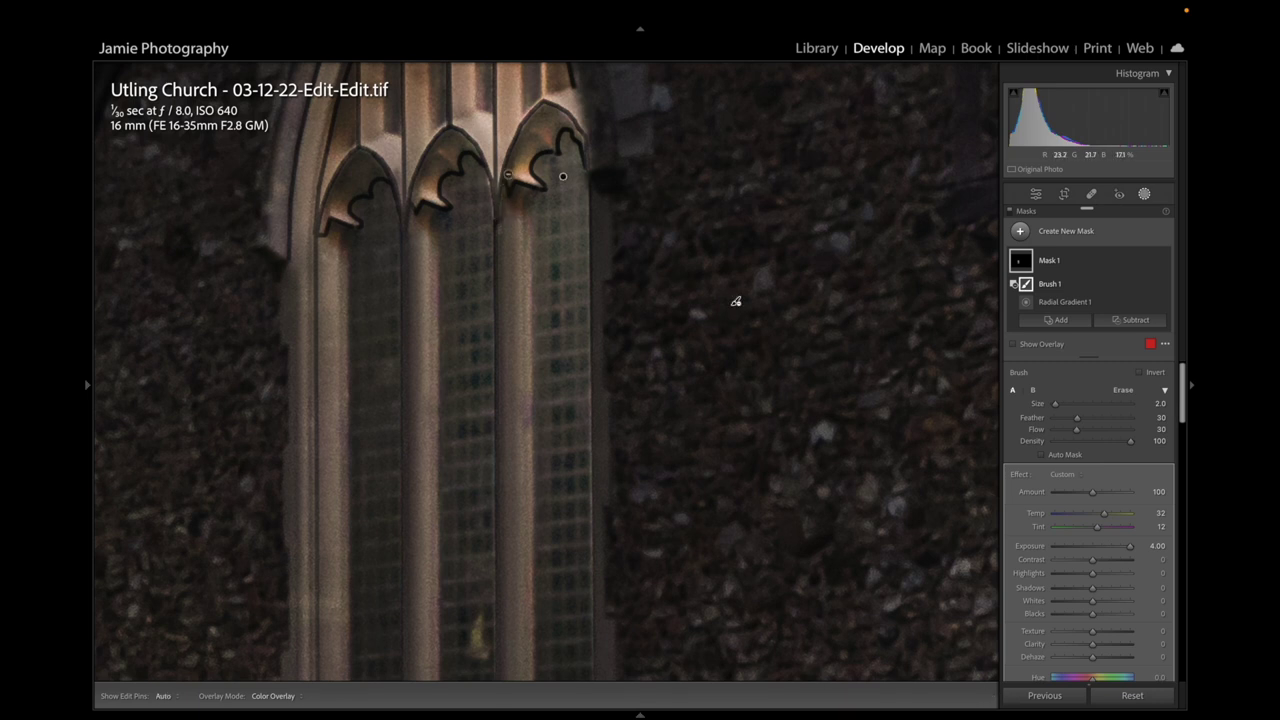
Subtract the light from the cusped tracery inside the right arch, using brush sizes 6 and 4
key("h")
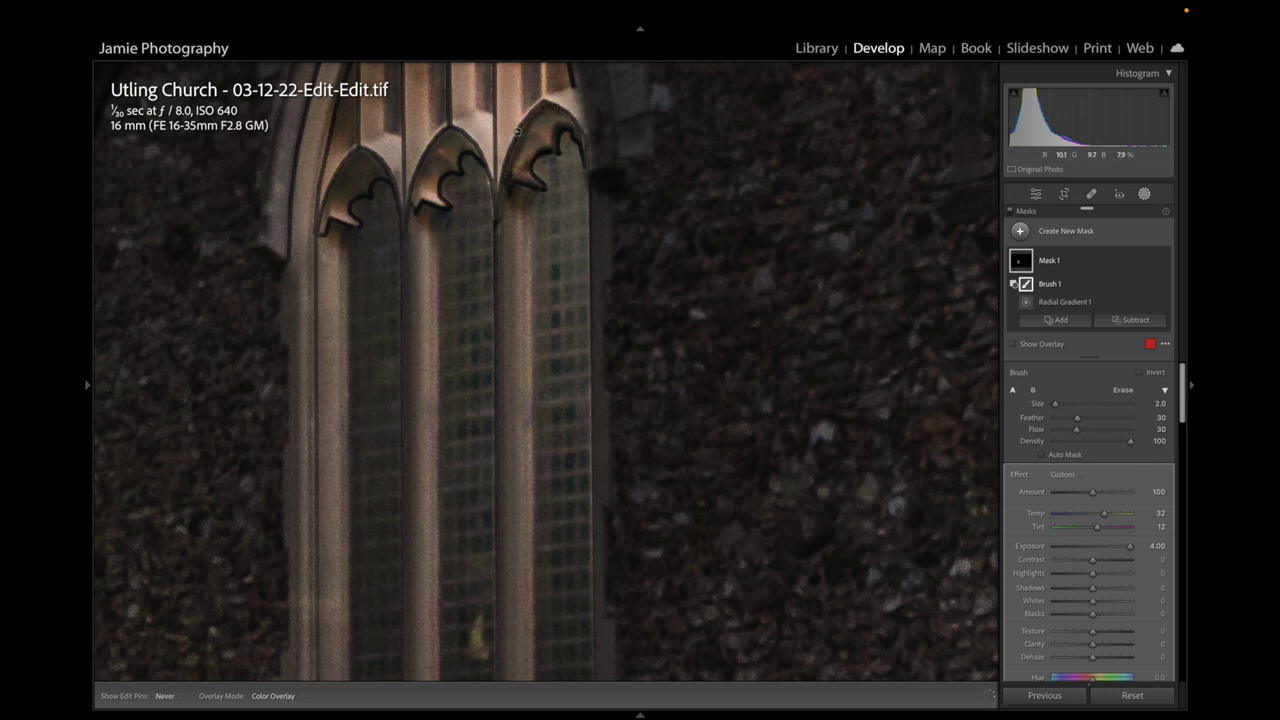
scroll(517, 150, "up", 4)
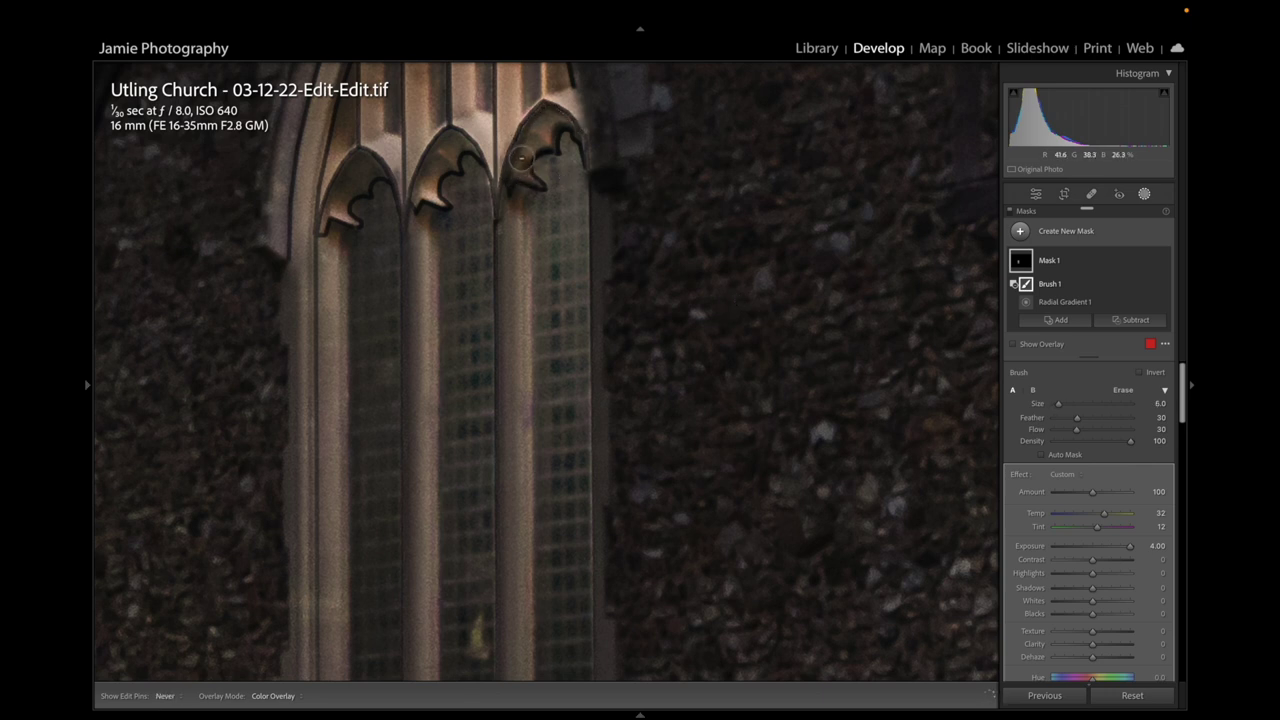
key("h")
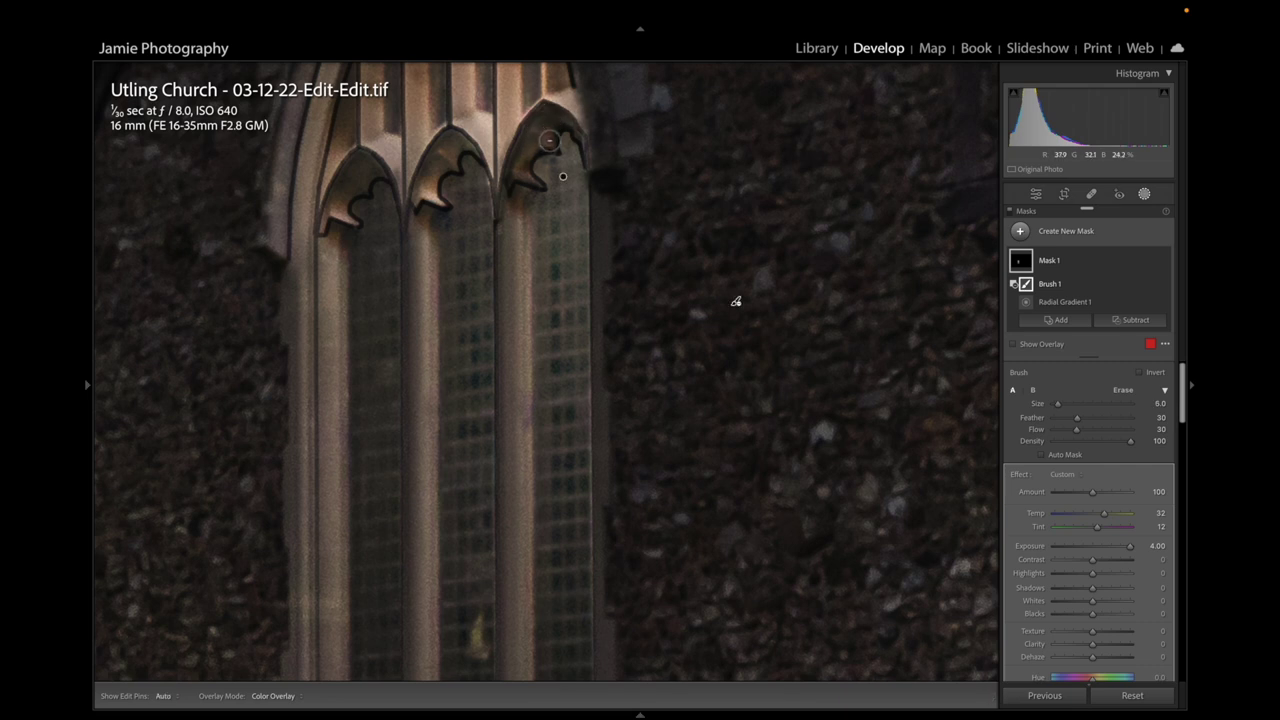
scroll(547, 143, "down", 4)
key("h")
key("h")
key("bracketright")
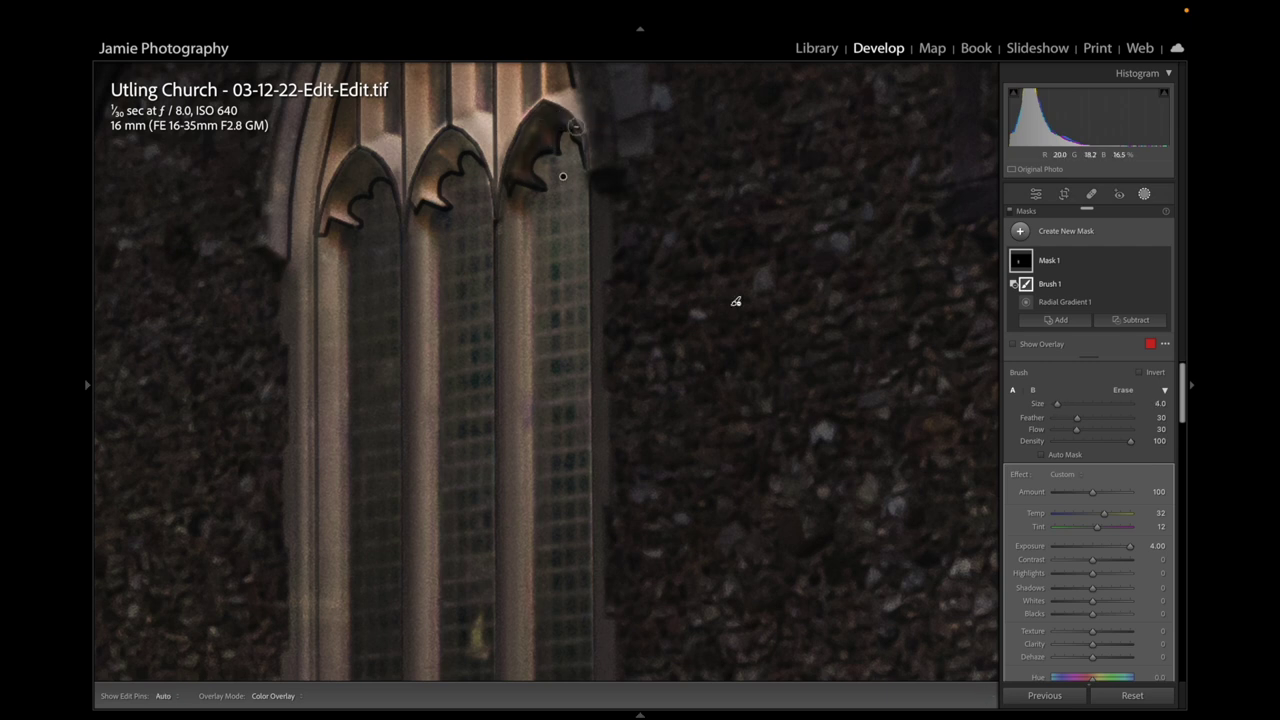
key("h")
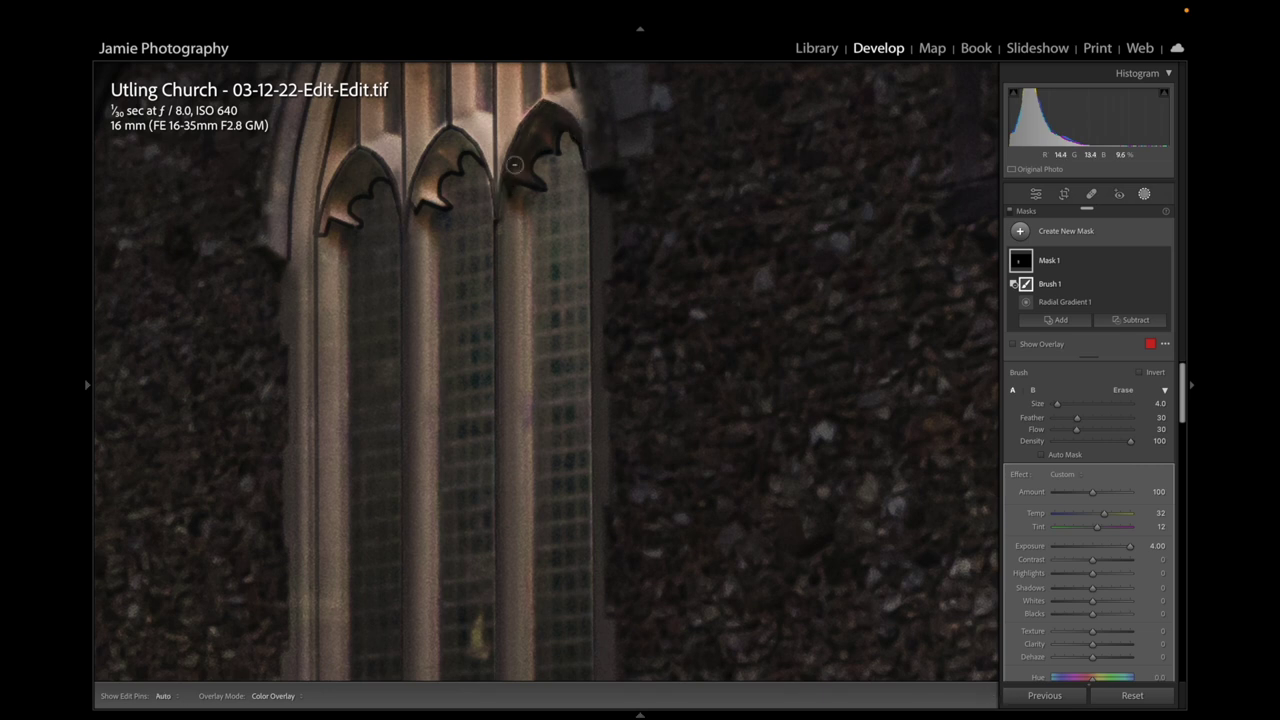
Subtract the light from the middle arch's cusped tracery at brush size 3, and soften the stone above the middle and right arches at size 9
key("h")
key("h")
key("bracketleft")
mouse_move(430, 182)
left_mouse_down()
mouse_move(466, 140)
mouse_move(428, 162)
mouse_move(420, 188)
mouse_move(438, 193)
mouse_move(420, 202)
mouse_move(446, 143)
mouse_move(466, 149)
left_mouse_up()
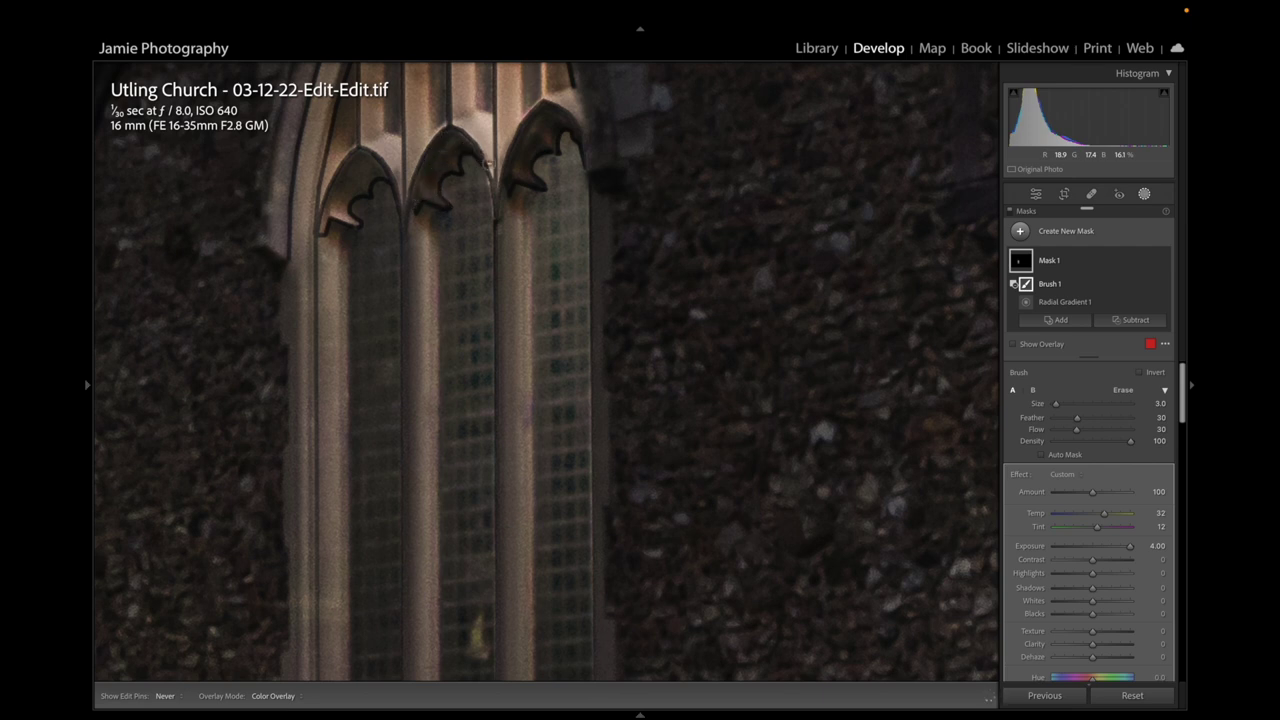
scroll(490, 158, "up", 6)
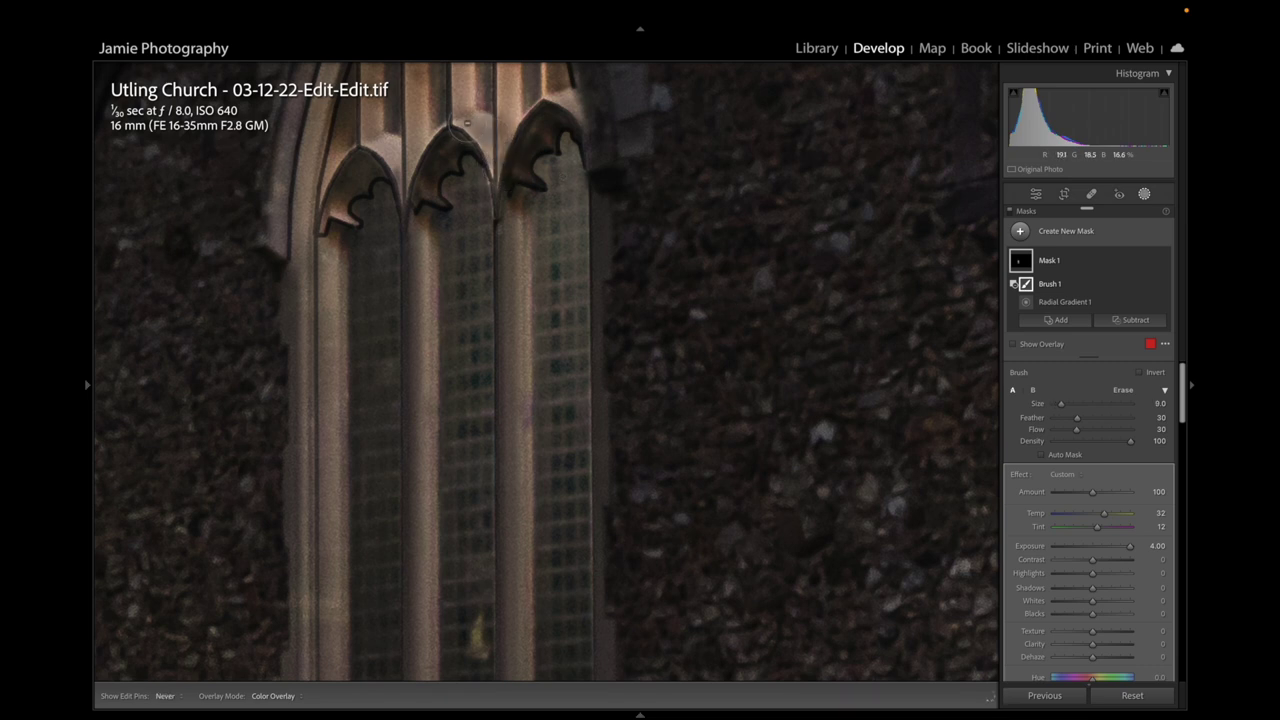
mouse_move(463, 123)
left_mouse_down()
mouse_move(498, 172)
mouse_move(470, 142)
mouse_move(503, 148)
mouse_move(525, 120)
mouse_move(582, 125)
mouse_move(565, 108)
left_mouse_up()
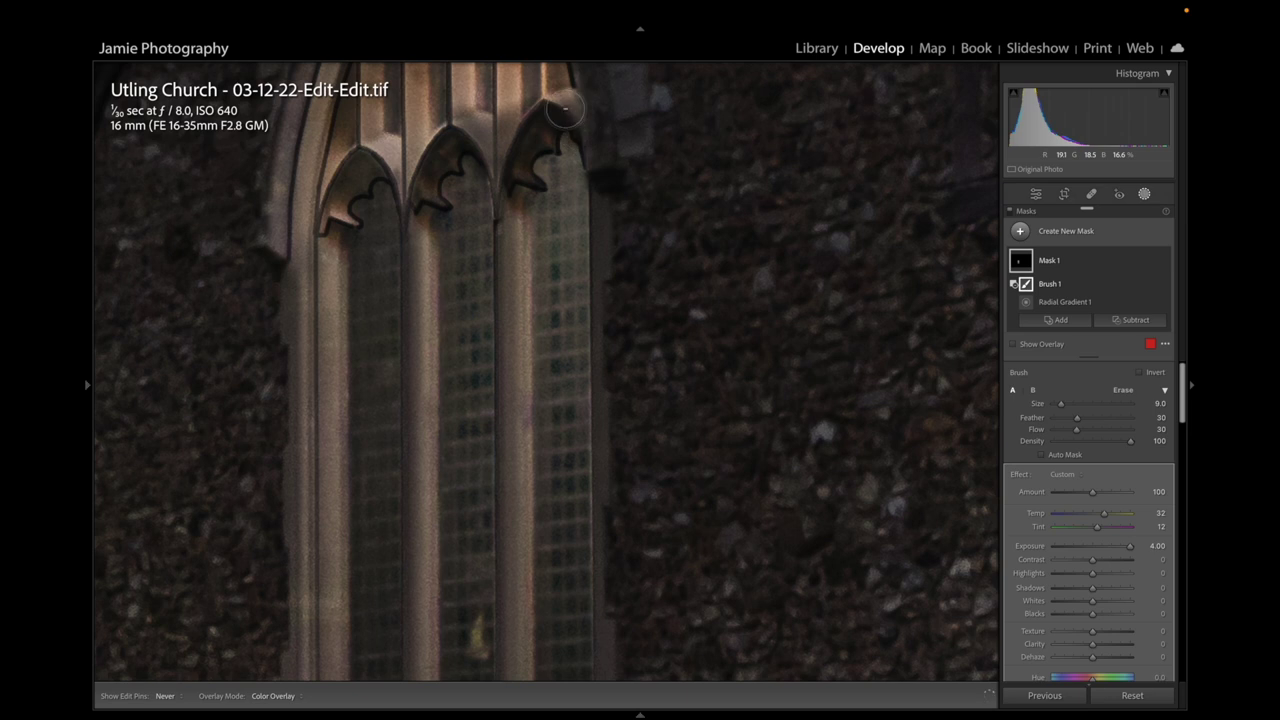
Subtract the light from the left arch's cusped tracery with a size 9 brush
key("h")
left_click_drag(737, 300, 857, 400)
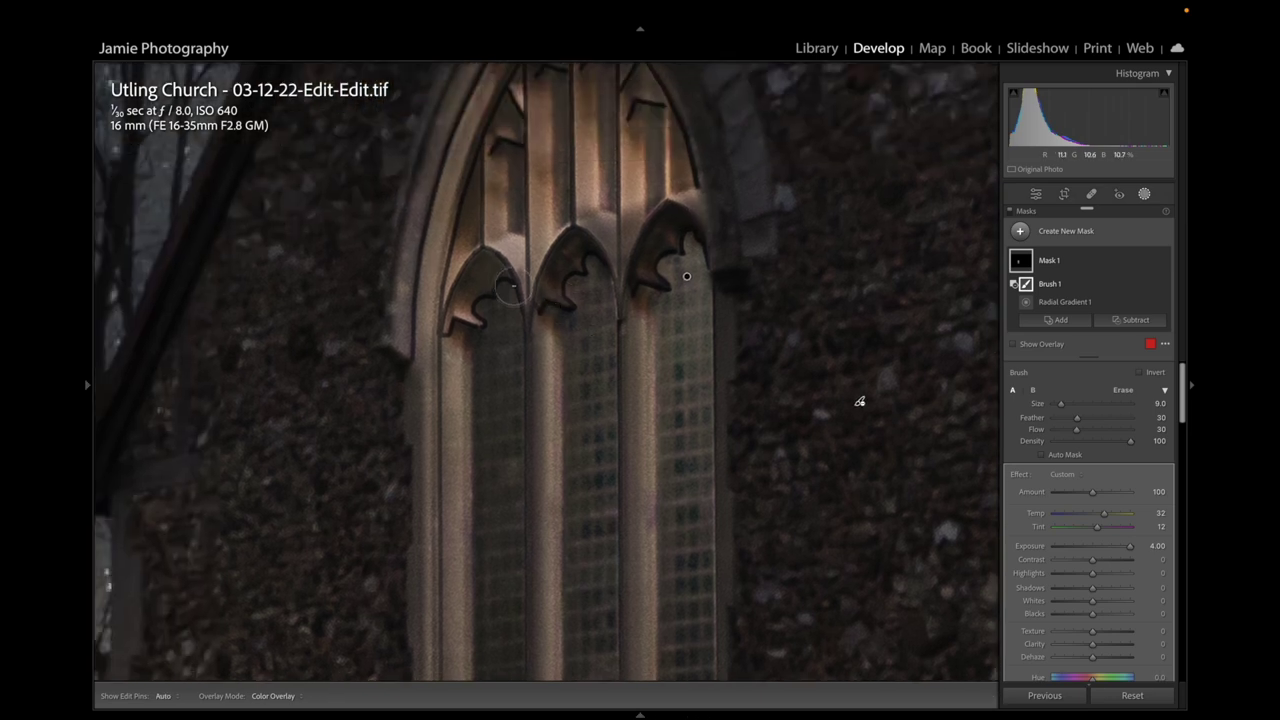
key("h")
mouse_move(510, 287)
left_mouse_down()
mouse_move(504, 258)
mouse_move(450, 308)
mouse_move(458, 272)
mouse_move(452, 298)
mouse_move(479, 382)
left_mouse_up()
key("h")
Darken the left mullion with straight size 9 subtract strokes between its top and the sill
left_click_drag(858, 421, 860, 200)
key("h")
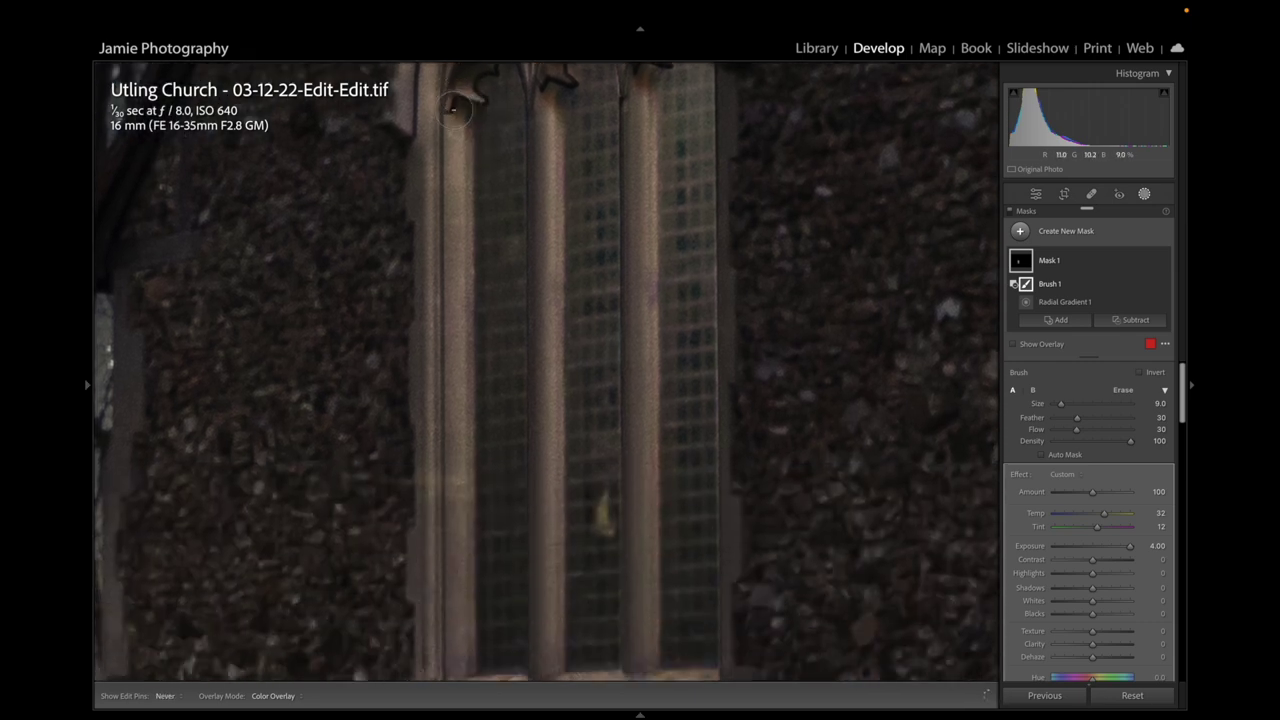
key("h")
left_click(458, 666, "shift")
left_click(456, 115, "shift")
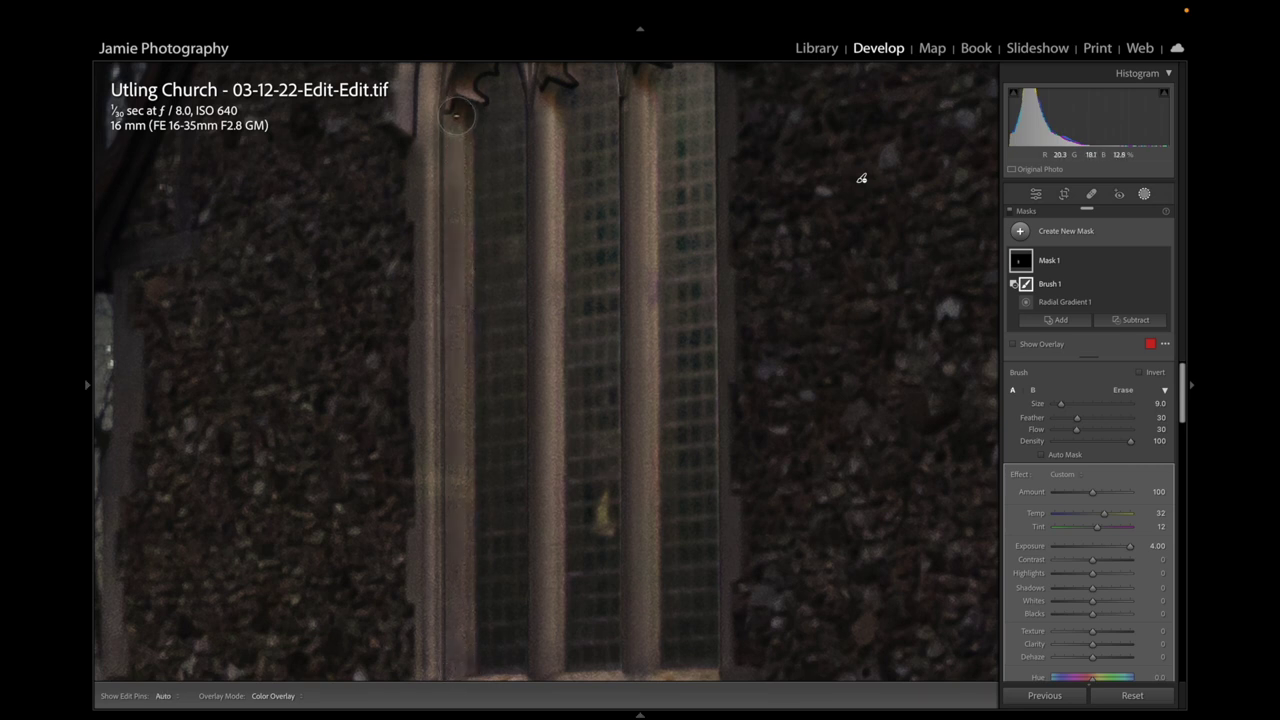
Subtract the light from the window's outer left frame with a size 14 brush, and refine its edges at size 4
scroll(456, 115, "up", 5)
left_click(416, 672, "shift")
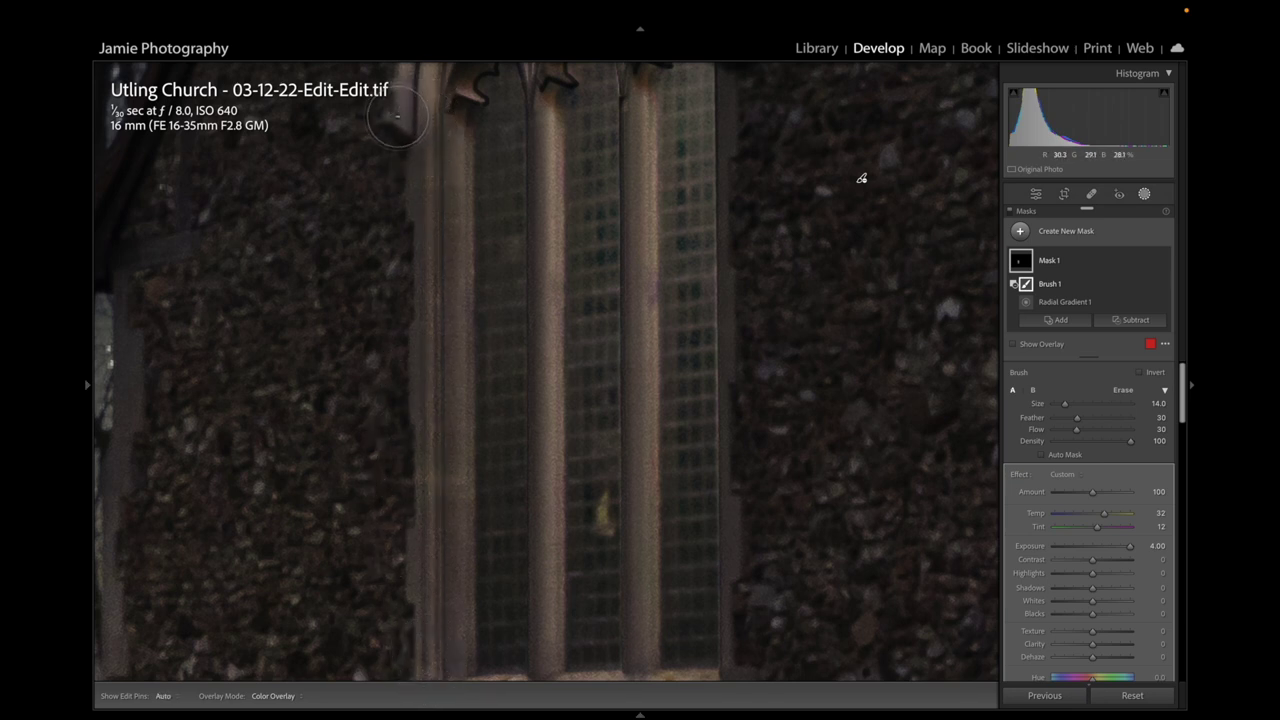
scroll(405, 140, "down", 4)
key("h")
key("h")
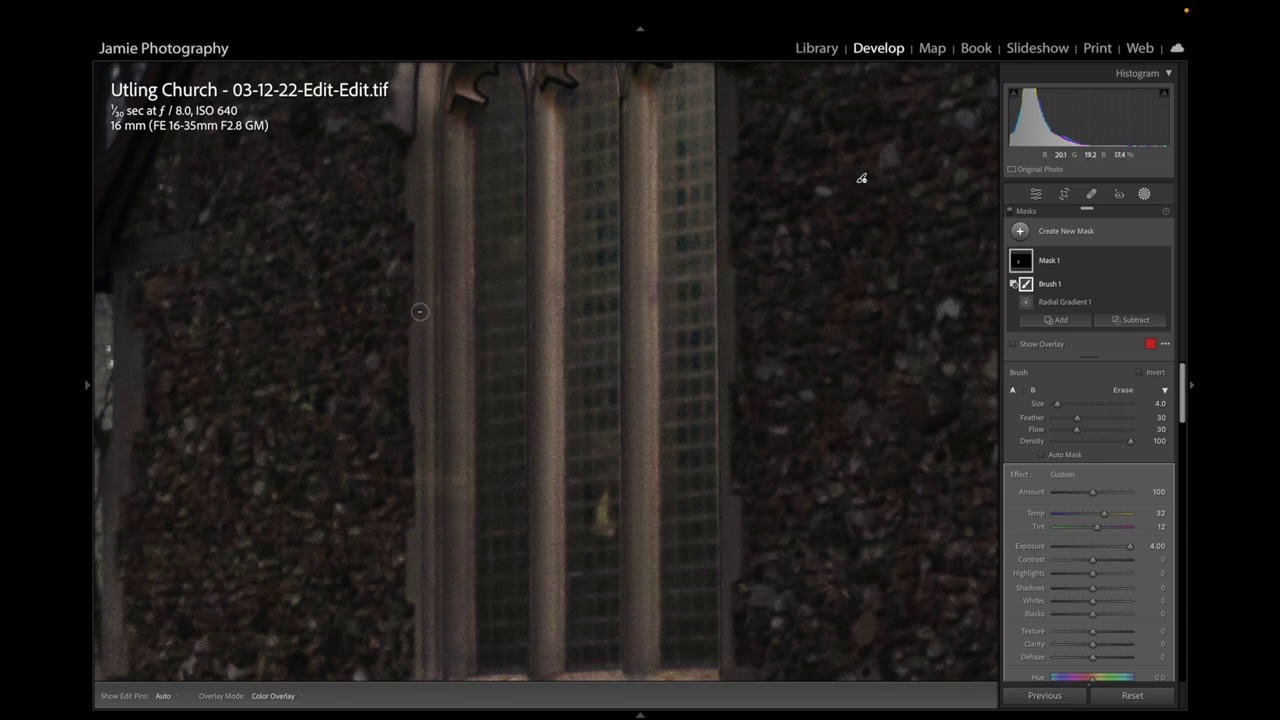
left_click_drag(468, 122, 451, 283)
Reinforce the shadowed left edges of the right and middle mullions with size 4 and 2 subtract strokes
left_click_drag(848, 361, 789, 194)
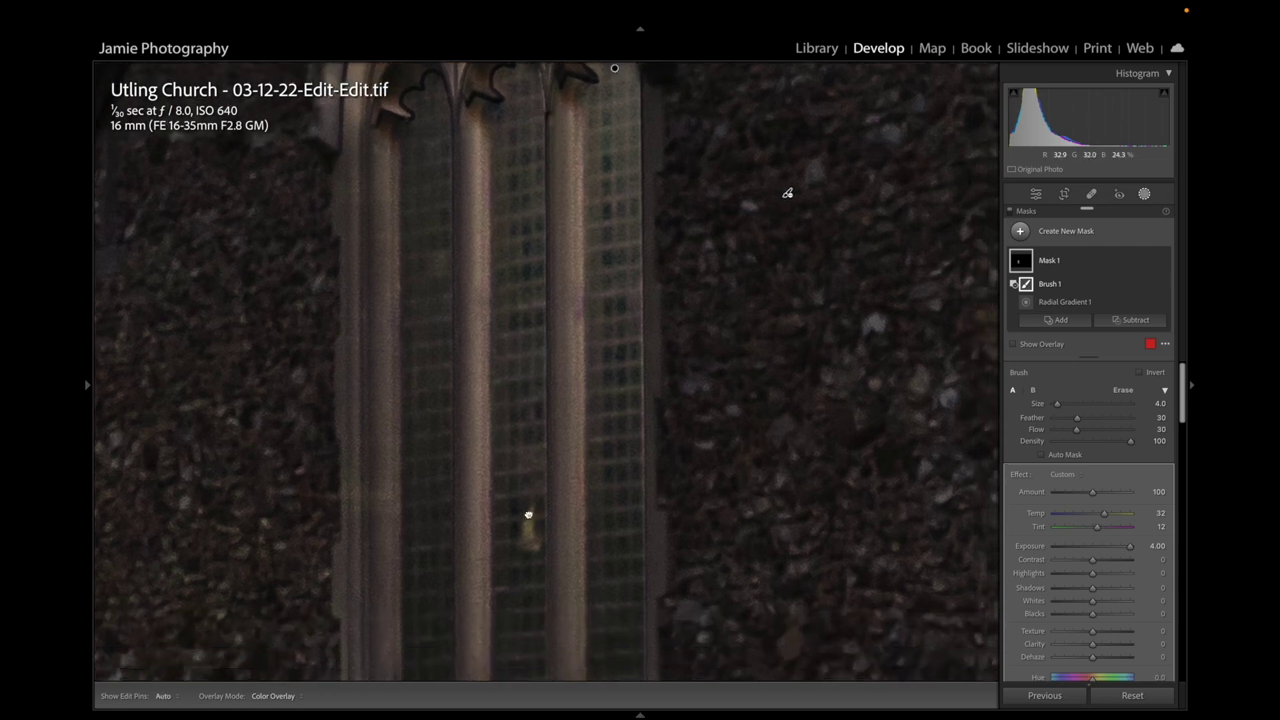
scroll(526, 517, "down", 5)
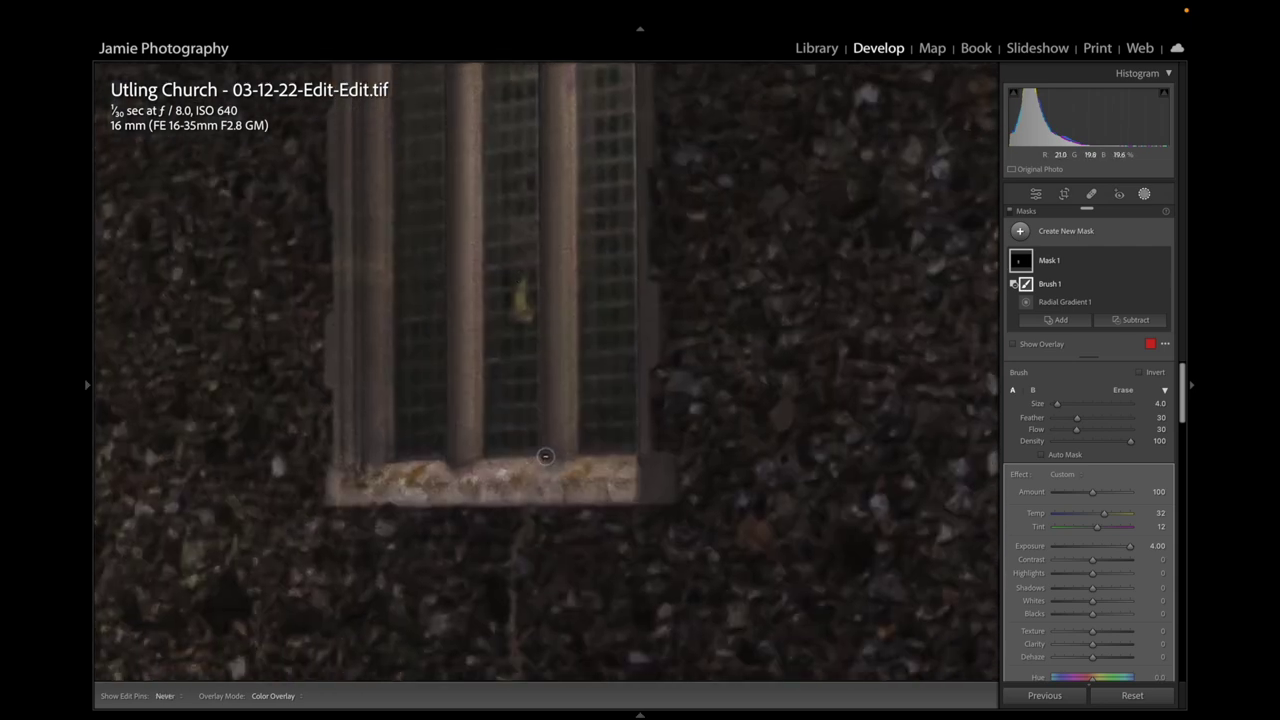
key("h")
scroll(542, 268, "up", 7)
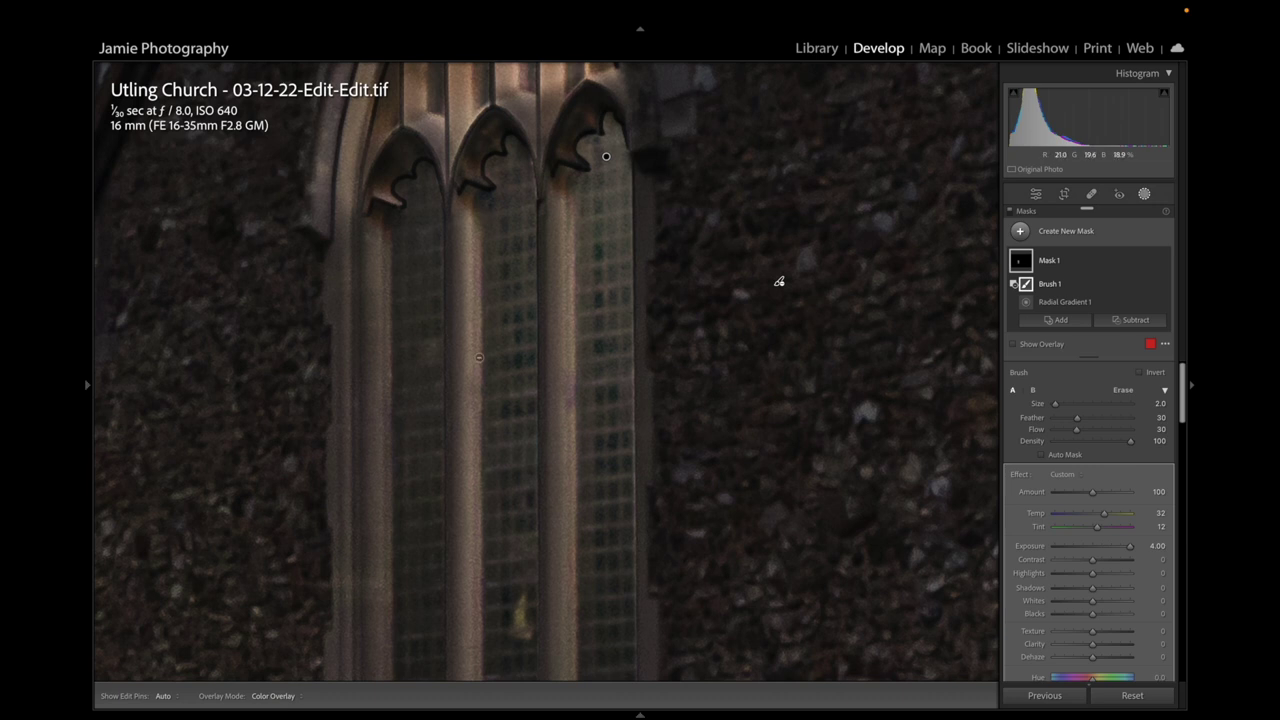
Subtract the light at the junctions between the three arches with a size 4 brush
left_click_drag(779, 282, 800, 510)
scroll(468, 390, "up", 1)
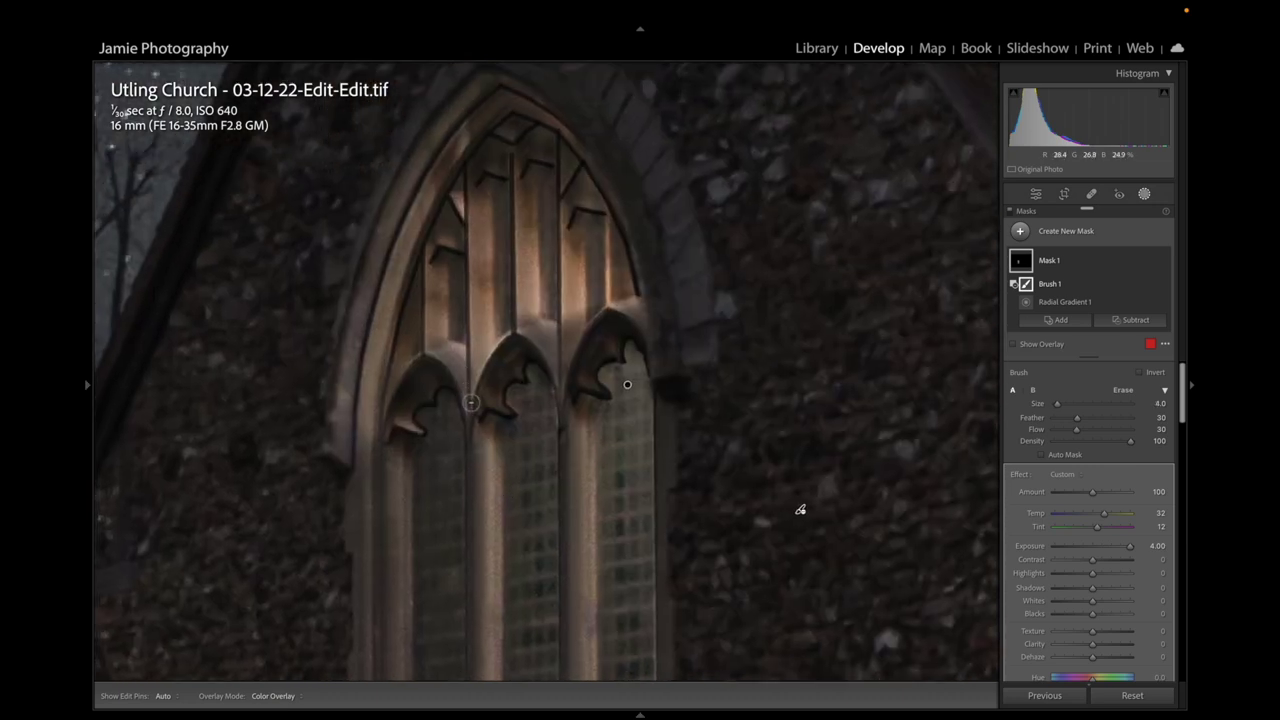
key("h")
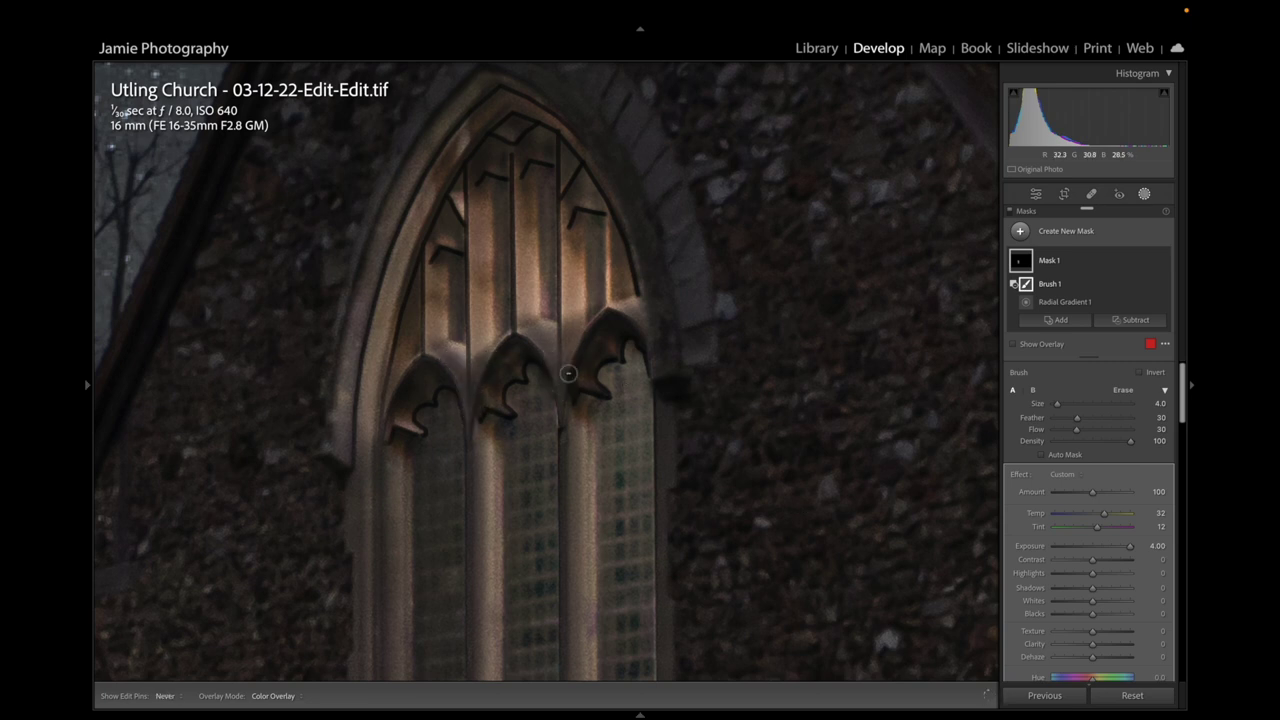
Subtract a shadow line up the right vertical bar of the upper tracery, using brush size 3 and feather 15
key("h")
key("h")
key("h")
key("h")
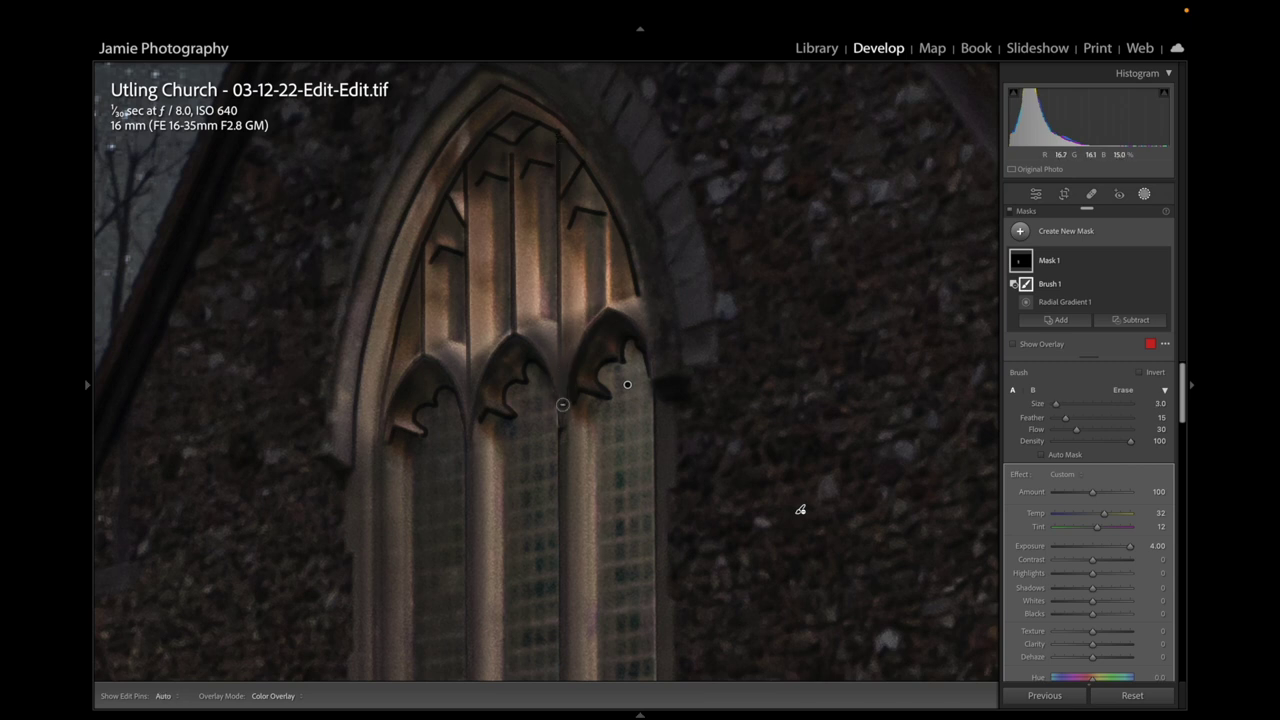
left_click_drag(562, 413, 569, 129)
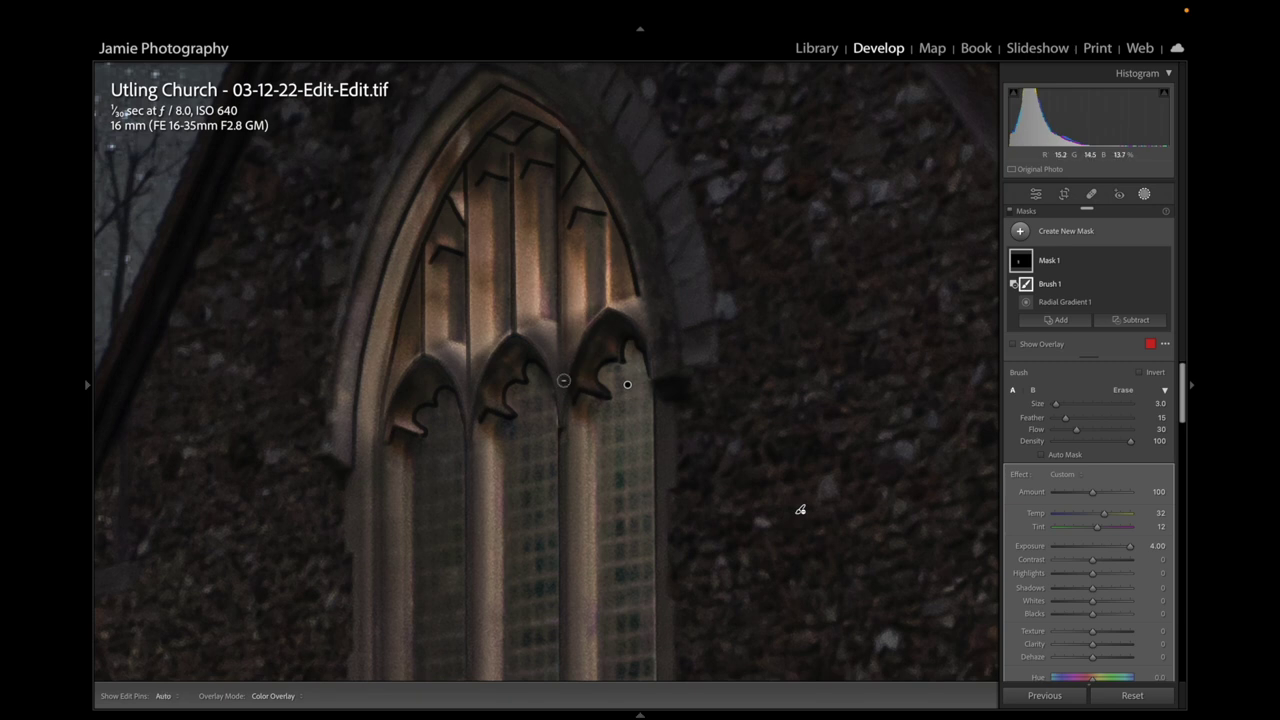
mouse_move(562, 406)
left_mouse_down()
mouse_move(555, 324)
mouse_move(572, 167)
left_mouse_up()
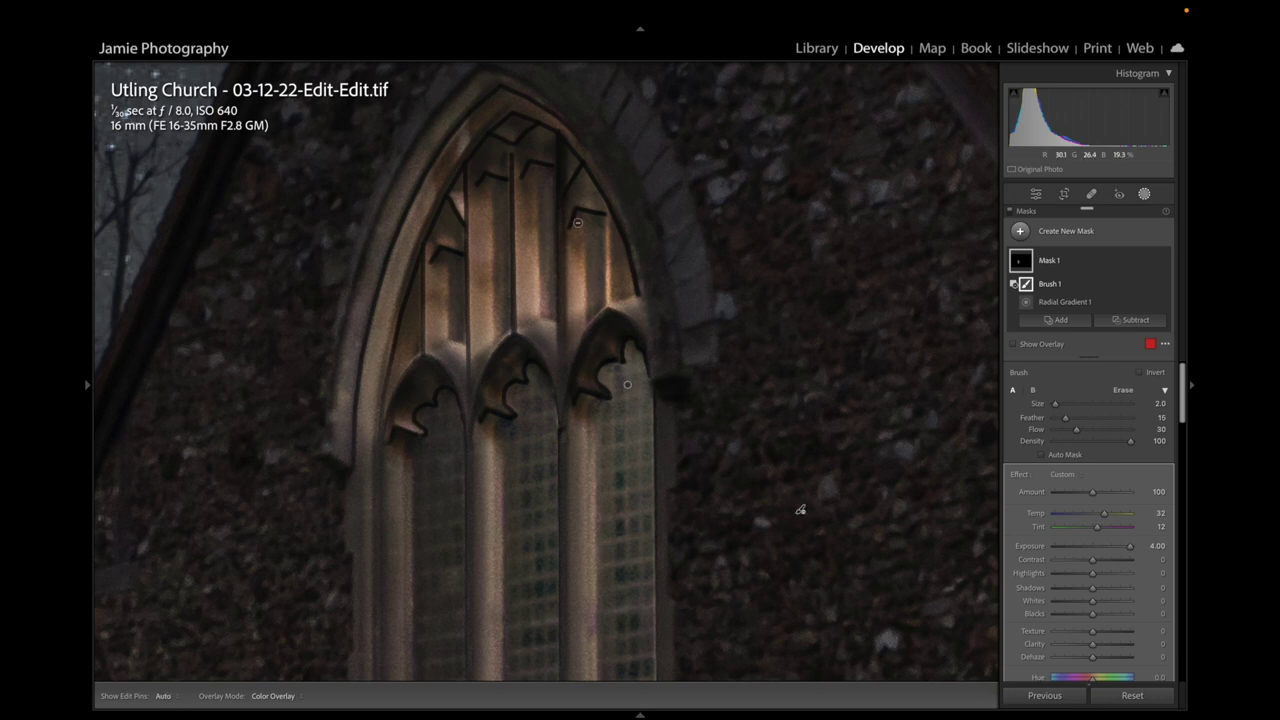
Subtract the light from the upper-right tracery recess and the left arch's curved edge with a size 6 brush
key("h")
key("h")
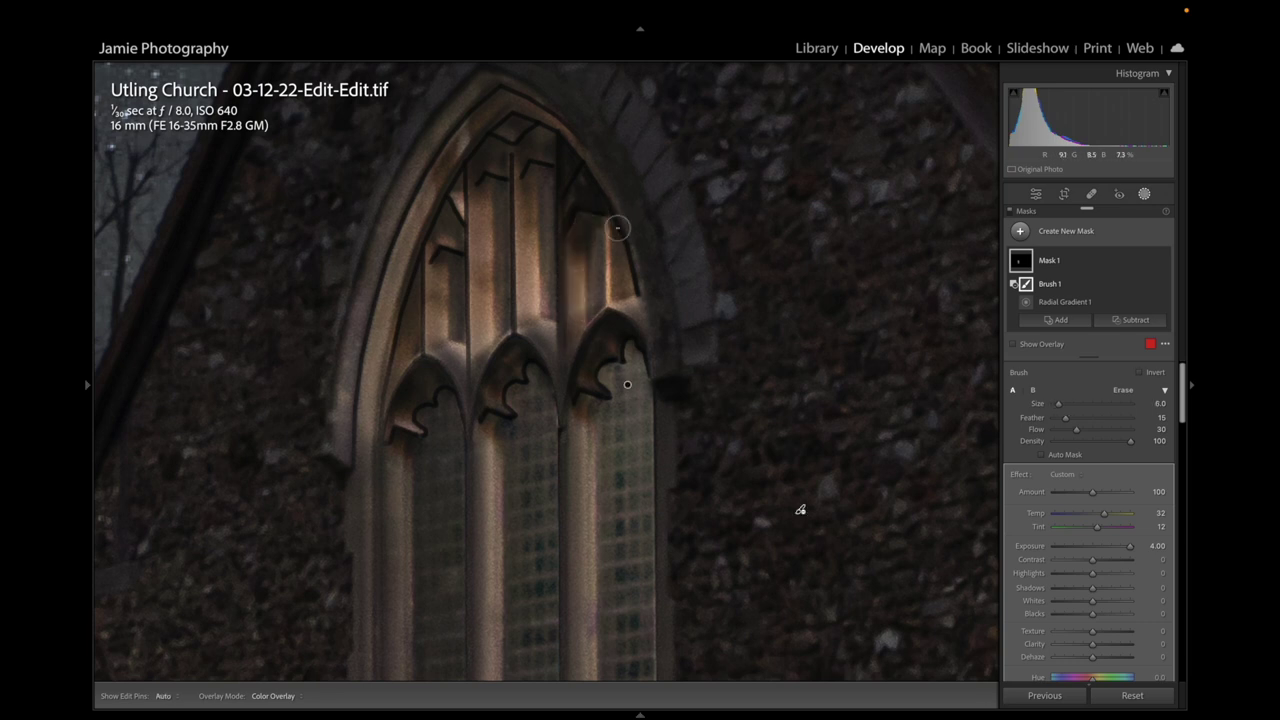
mouse_move(417, 393)
left_mouse_down()
mouse_move(430, 250)
mouse_move(440, 345)
left_mouse_up()
key("h")
Subtract the light from the tops of the central tracery panels, using a brush feather of 40
key("bracketleft")
key("shift+bracketright")
mouse_move(516, 331)
left_mouse_down()
mouse_move(522, 154)
mouse_move(520, 330)
mouse_move(481, 348)
mouse_move(469, 165)
left_mouse_up()
key("bracketright")
key("bracketright")
key("h")
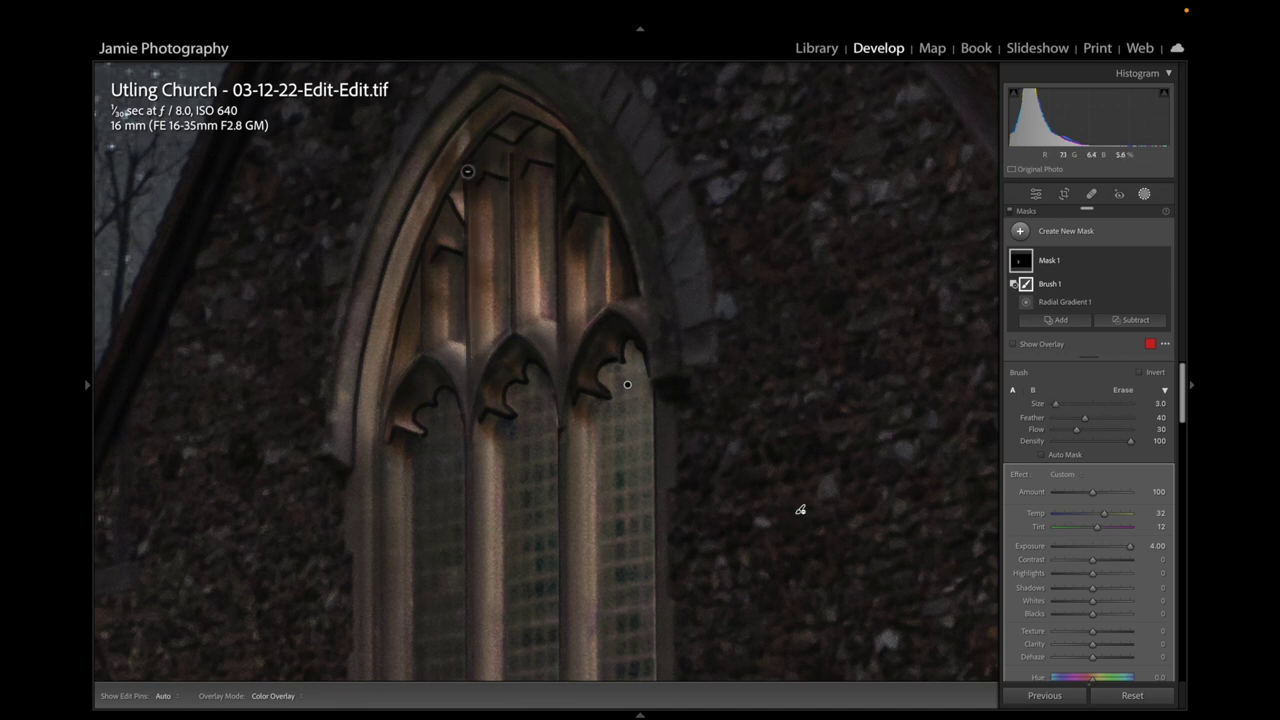
Subtract the light beneath the arch apex and around the upper tracery panels with size 3 and 2 strokes
key("h")
key("bracketleft")
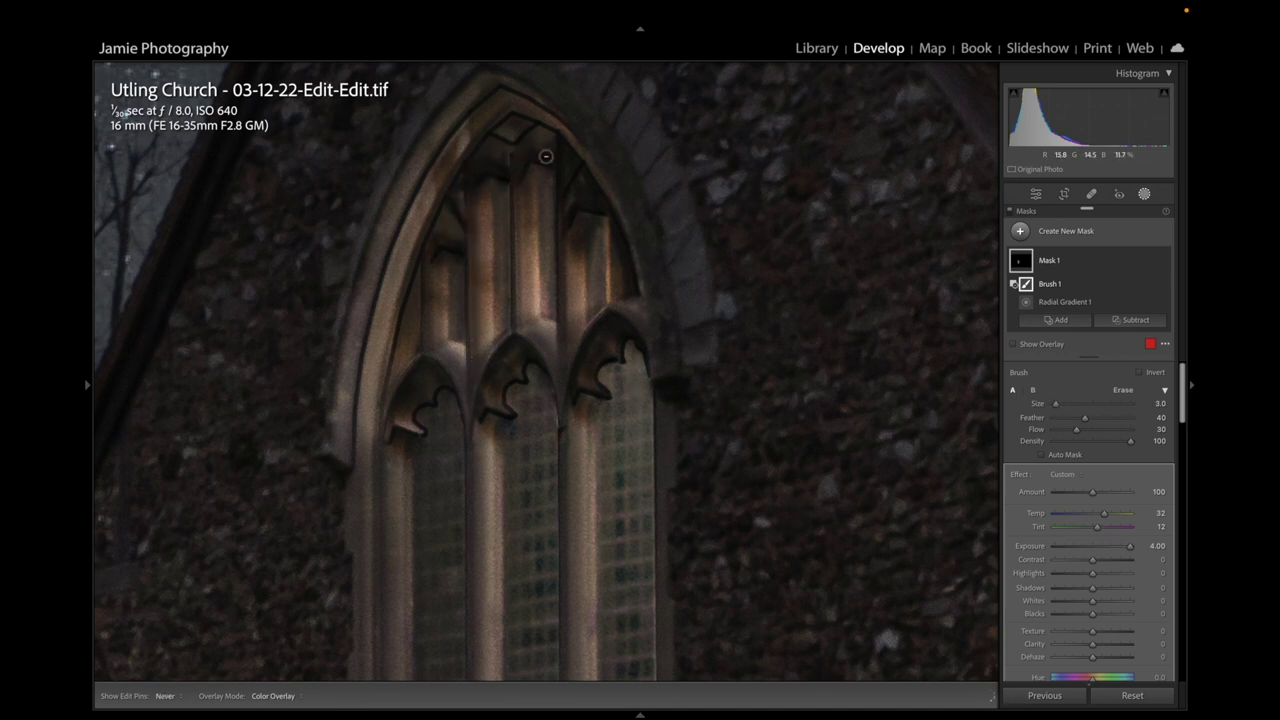
key("h")
mouse_move(540, 140)
left_mouse_down()
mouse_move(514, 263)
mouse_move(522, 320)
left_mouse_up()
key("bracketleft")
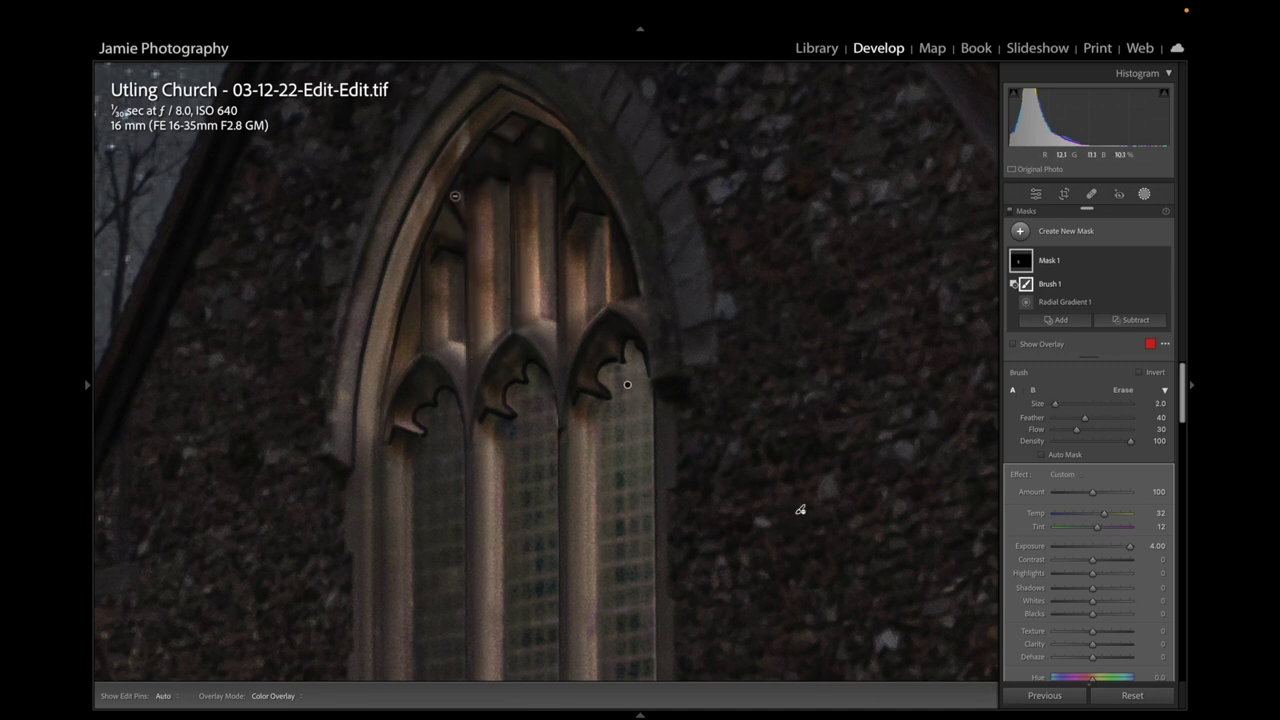
key("h")
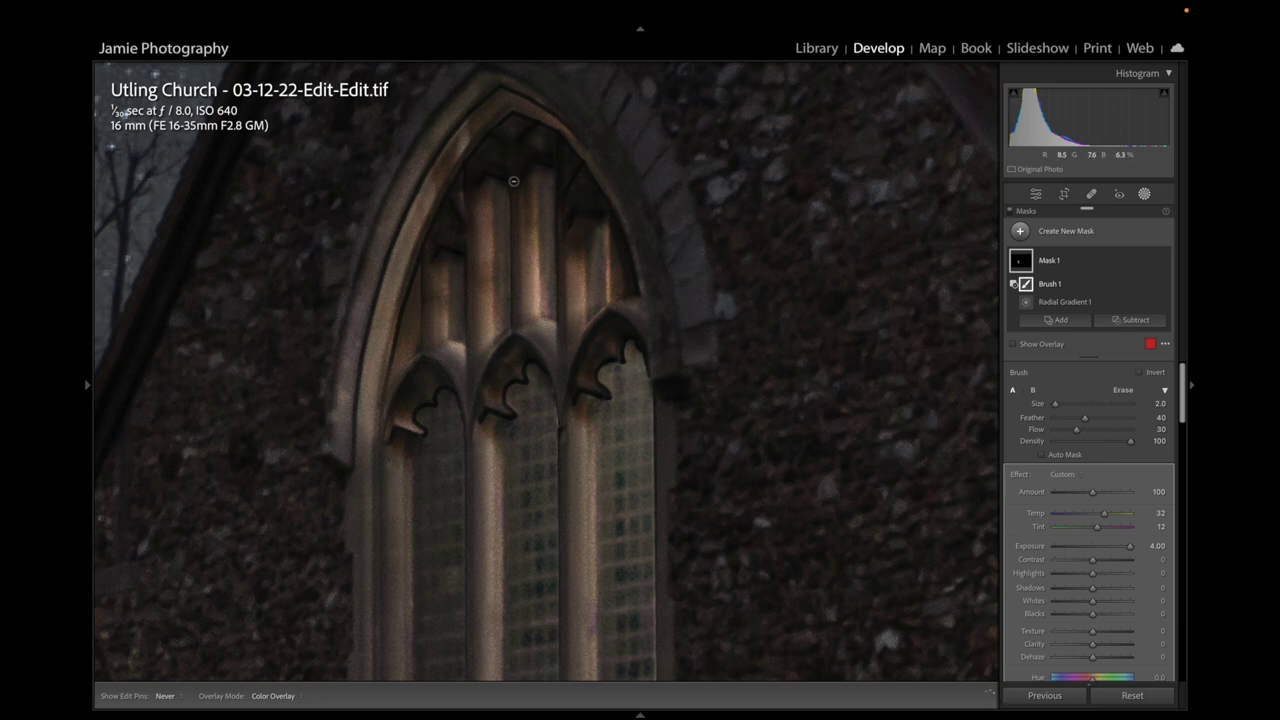
key("h")
key("bracketleft")
Set the brush flow to 45, subtract the light from the arch cusps with size 3 and 2 strokes, and undo the last stroke
key("4")
key("8")
key("bracketright")
key("bracketright")
key("h")
key("4")
key("5")
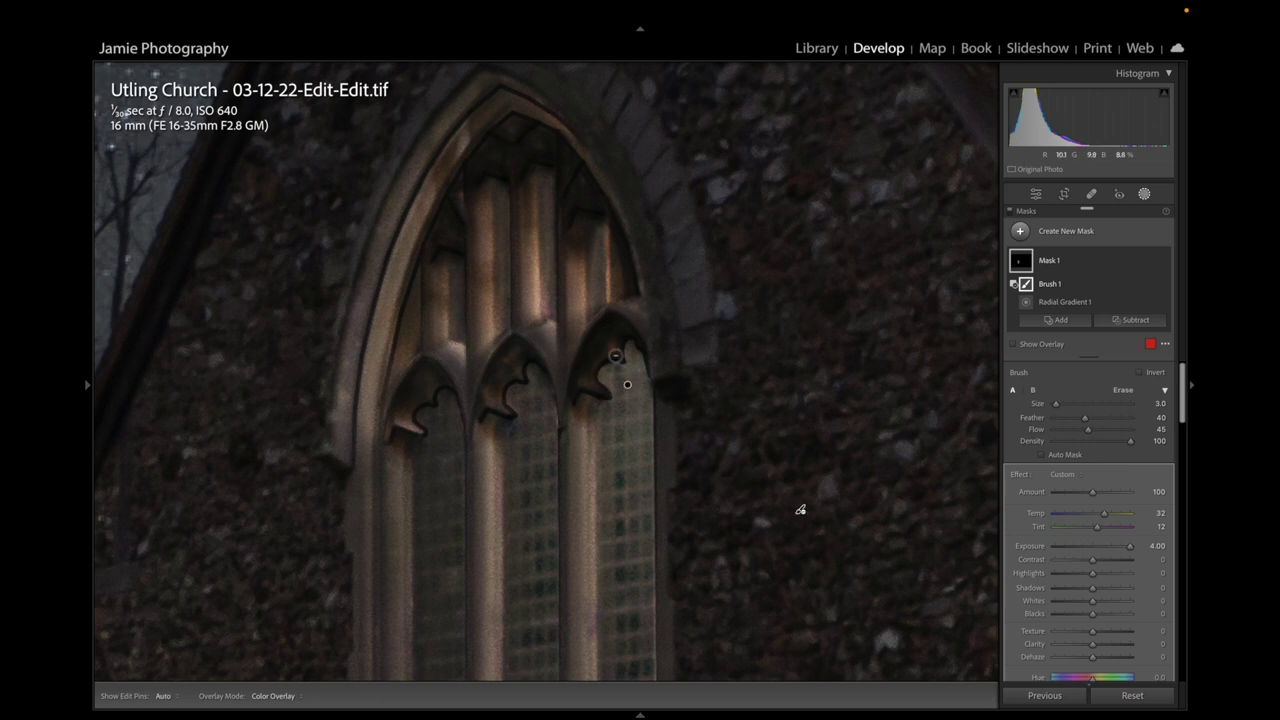
key("bracketleft")
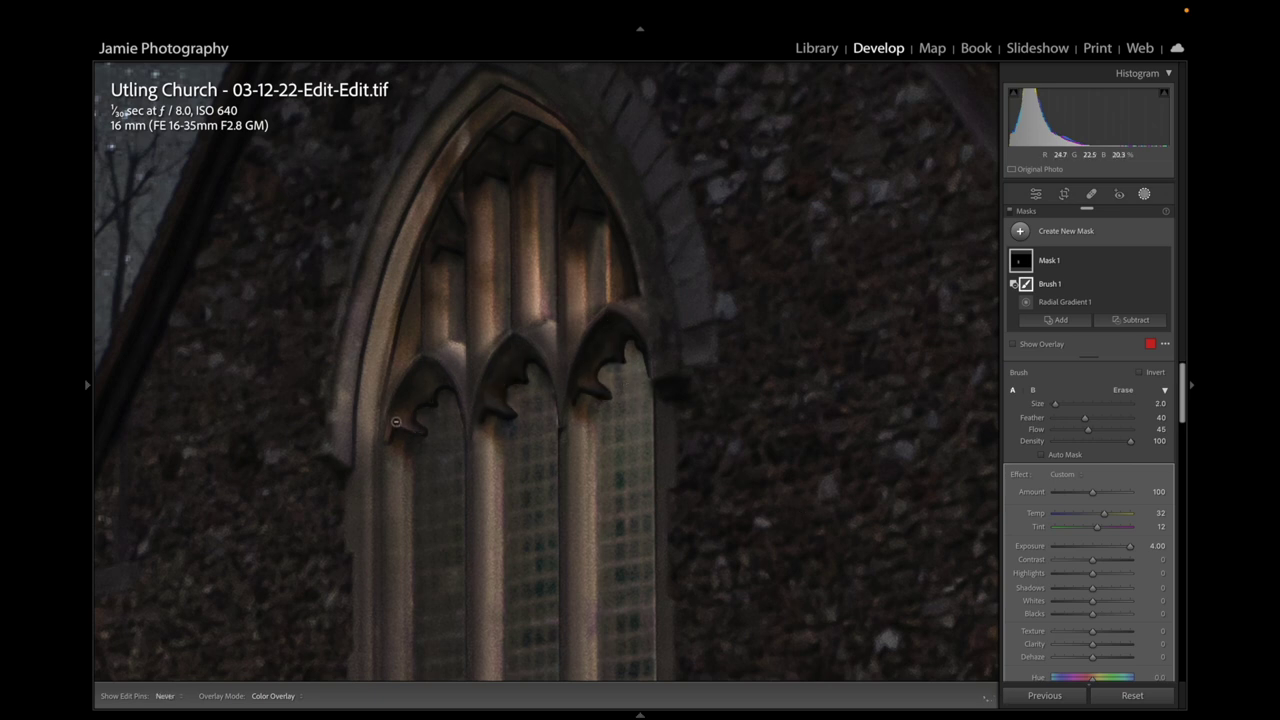
key("ctrl+z")
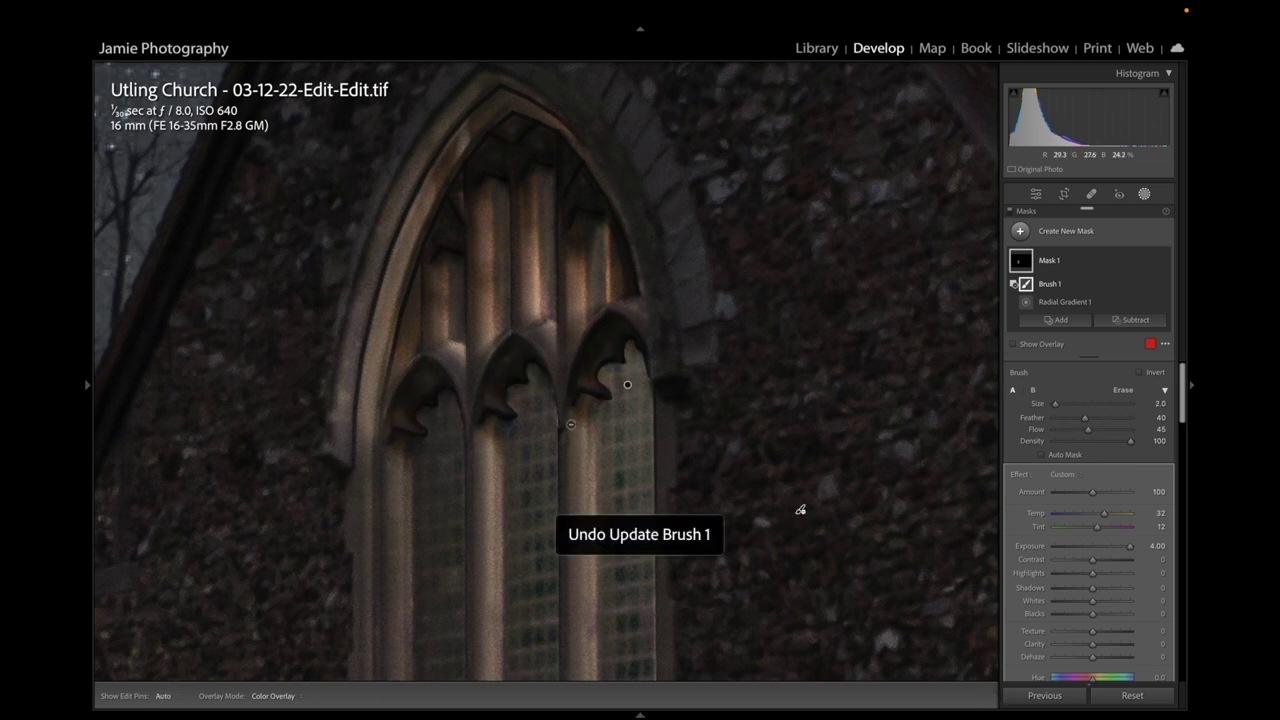
Subtract the light along the left side of the outer arch moulding with size 4 and 3 strokes
key("bracketright")
key("bracketright")
key("h")
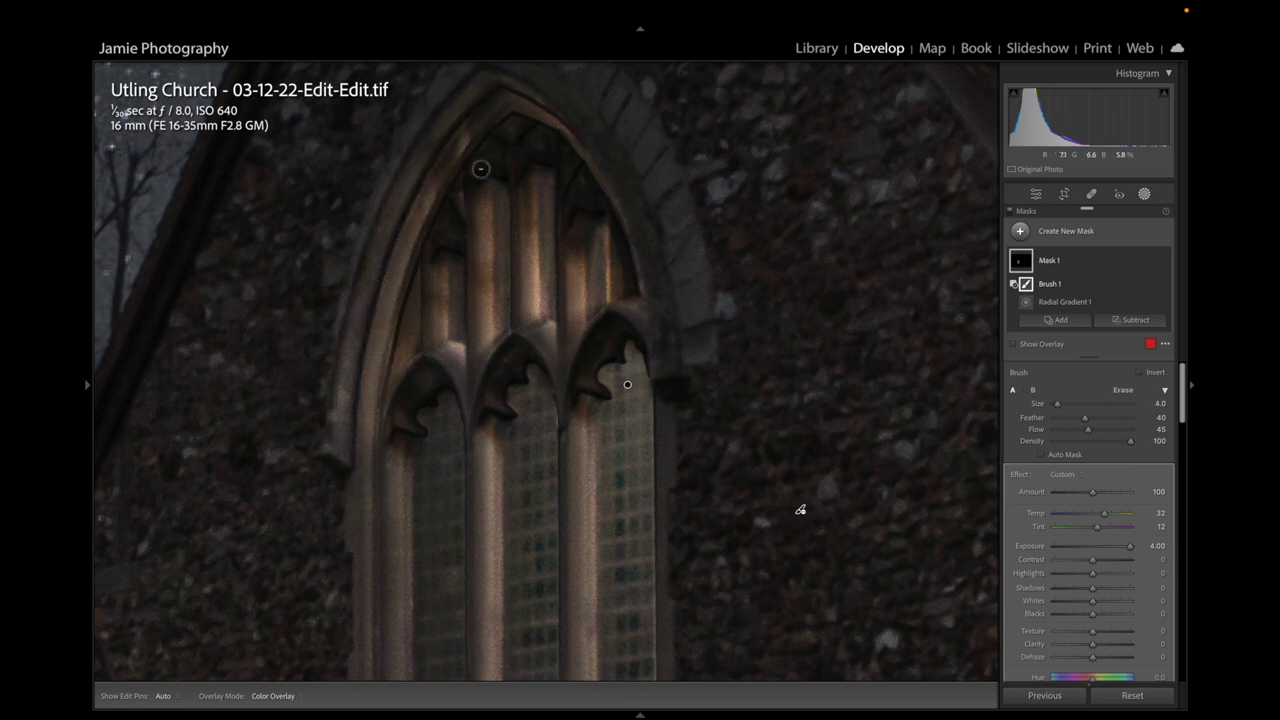
key("h")
key("bracketleft")
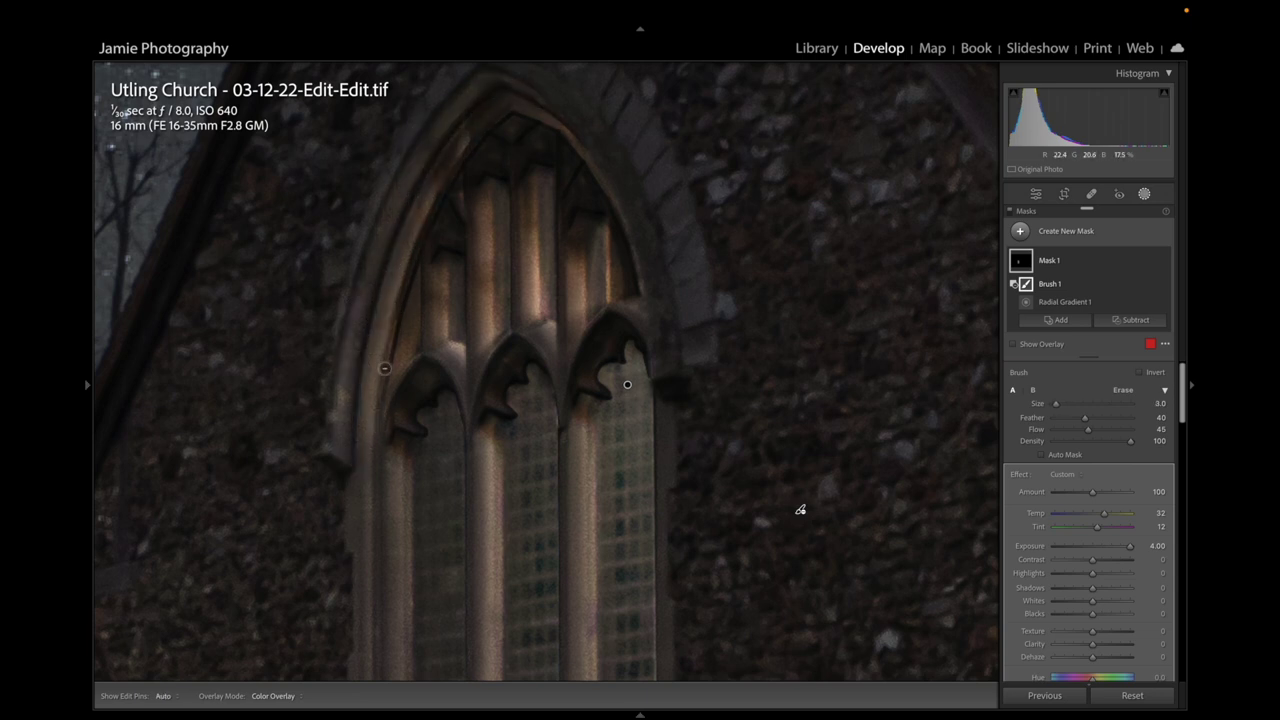
key("h")
Examine the shadowed edges of the mullions down to the window sill
key("bracketleft")
key("bracketleft")
scroll(600, 200, "down", 5)
scroll(629, 90, "down", 3)
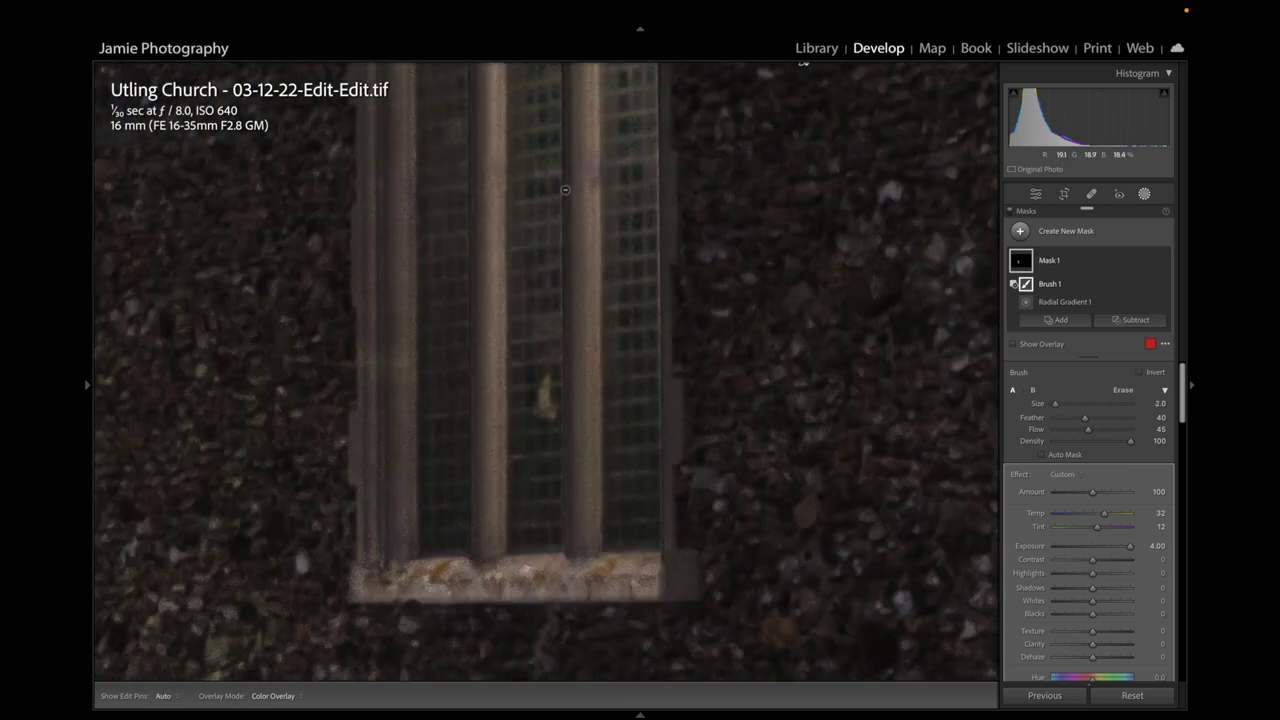
scroll(406, 323, "left", 2)
scroll(891, 163, "down", 3)
key("bracketright")
scroll(759, 425, "up", 5)
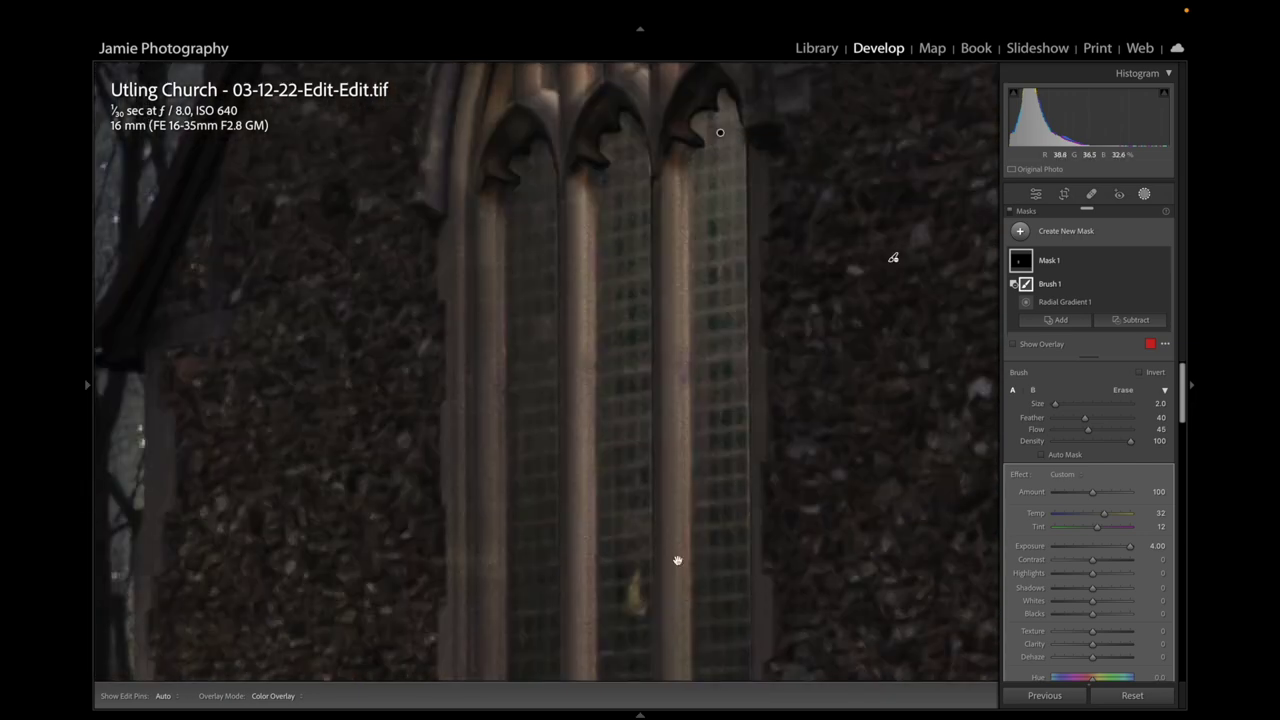
left_click_drag(677, 560, 693, 193)
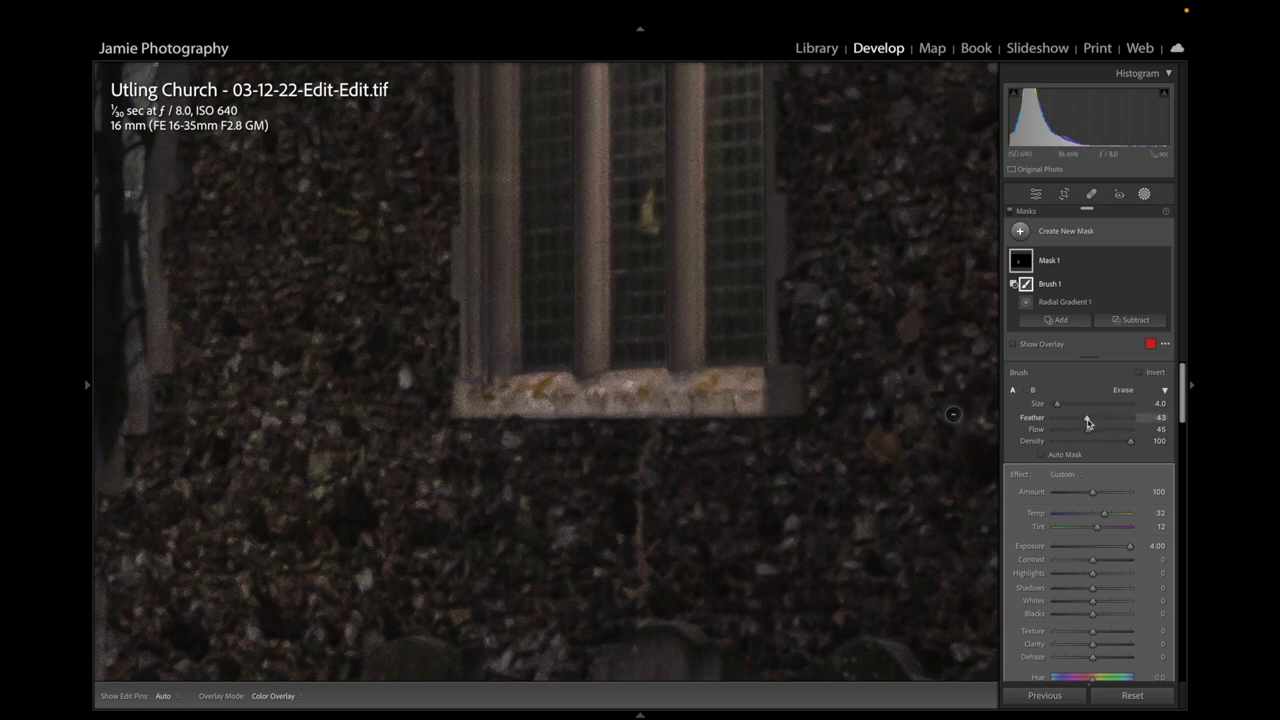
Set the subtract brush to size 4, feather 44 and flow 49, and extend the right mullion's shadow onto the sill
left_click_drag(1089, 422, 1088, 421)
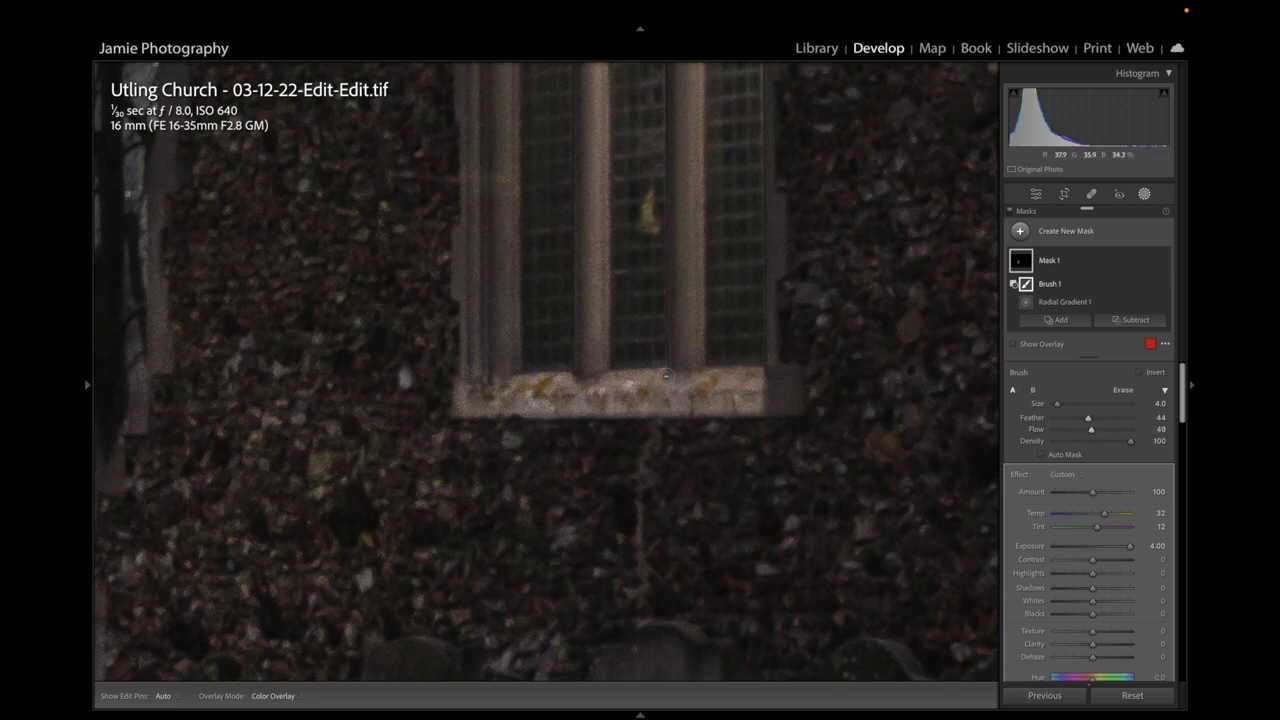
scroll(771, 315, "up", 5)
scroll(755, 246, "up", 1)
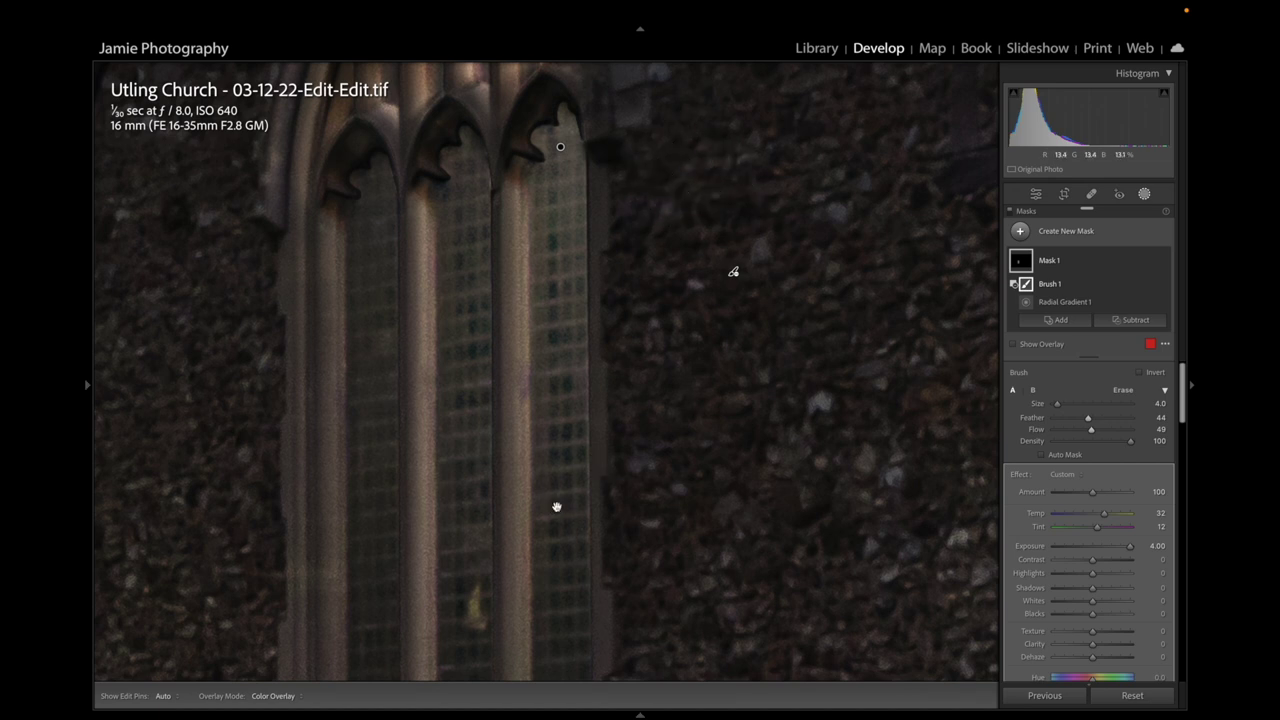
scroll(711, 150, "down", 5)
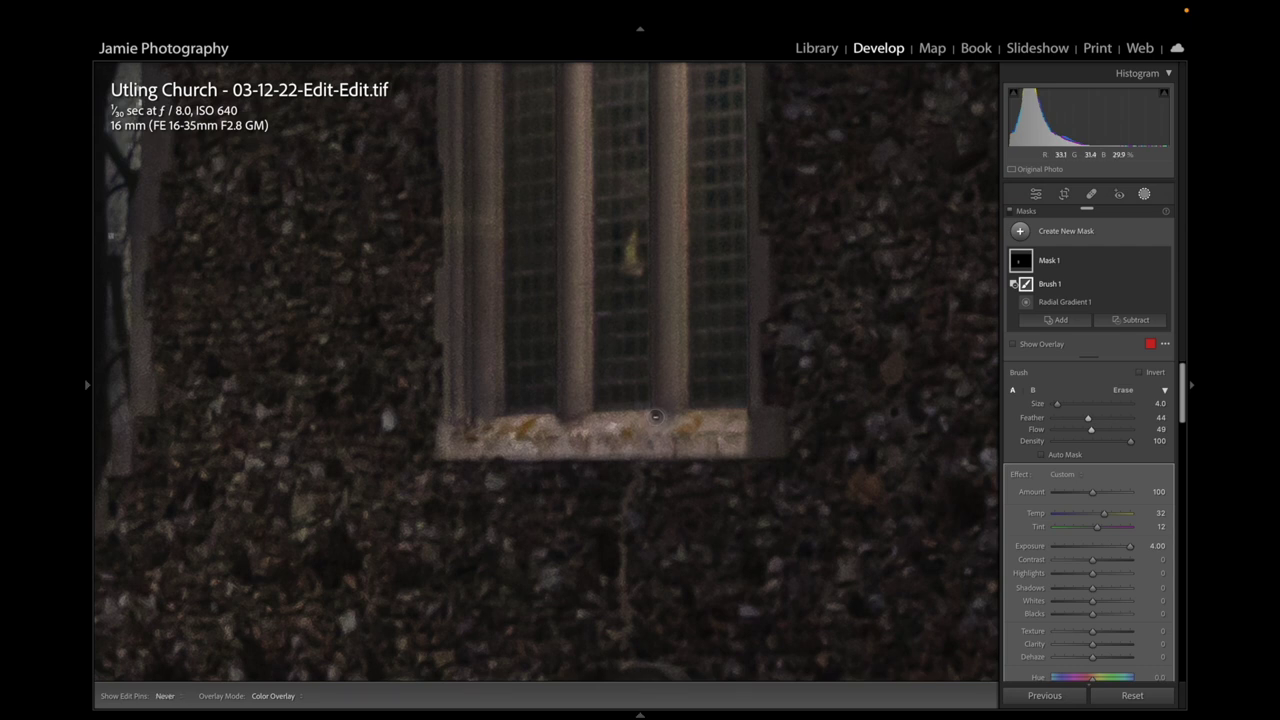
key("h")
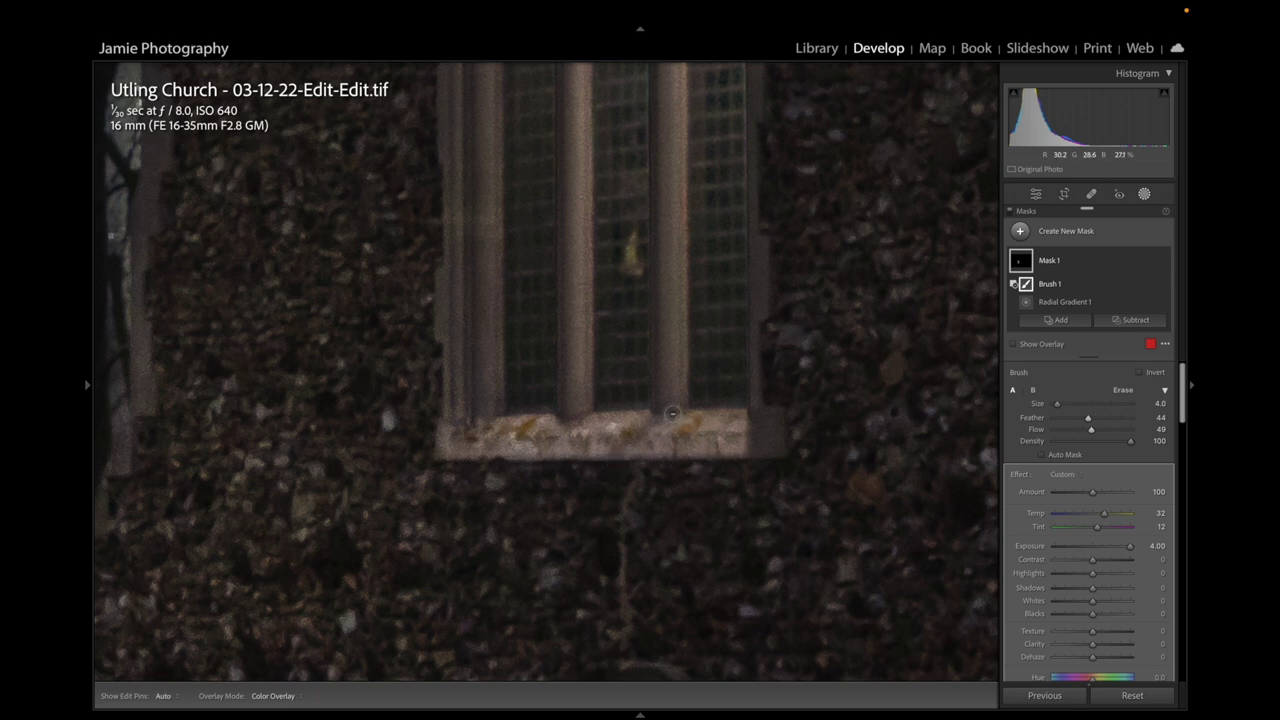
key("h")
key("h")
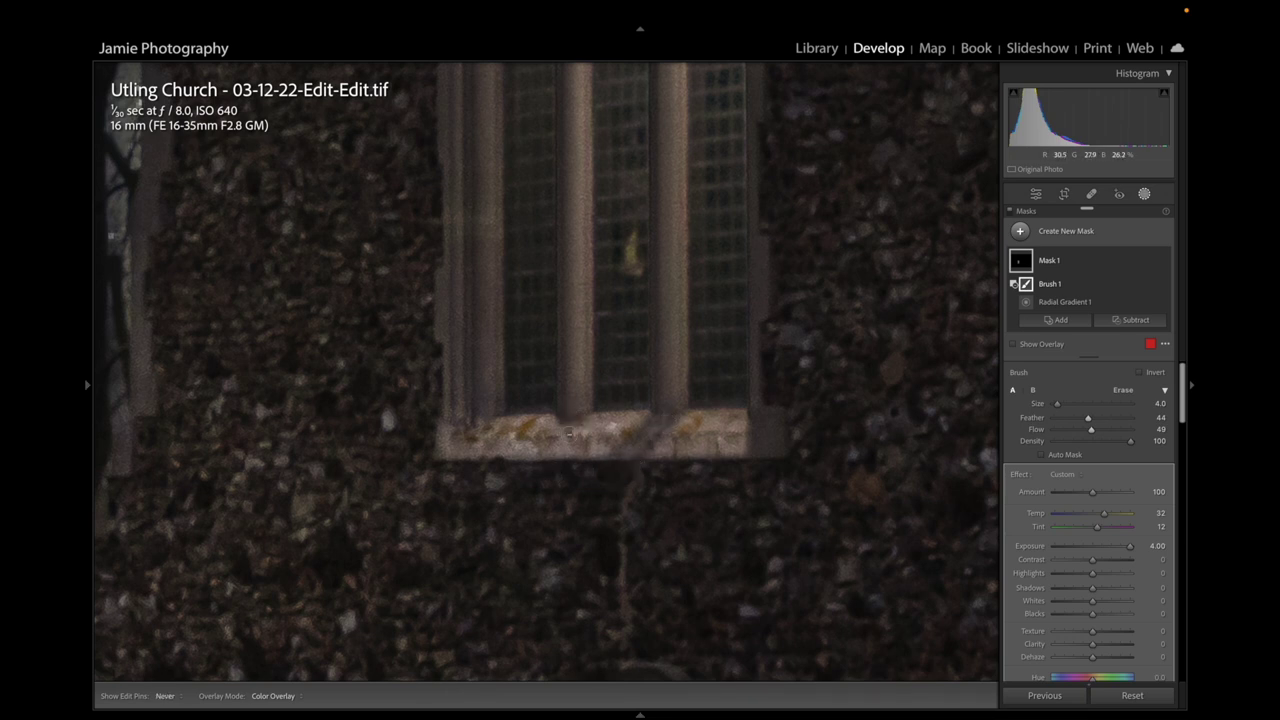
Subtract the light from the sill below the middle mullion and along its lower edge, with size 4 and 12 strokes
key("h")
key("h")
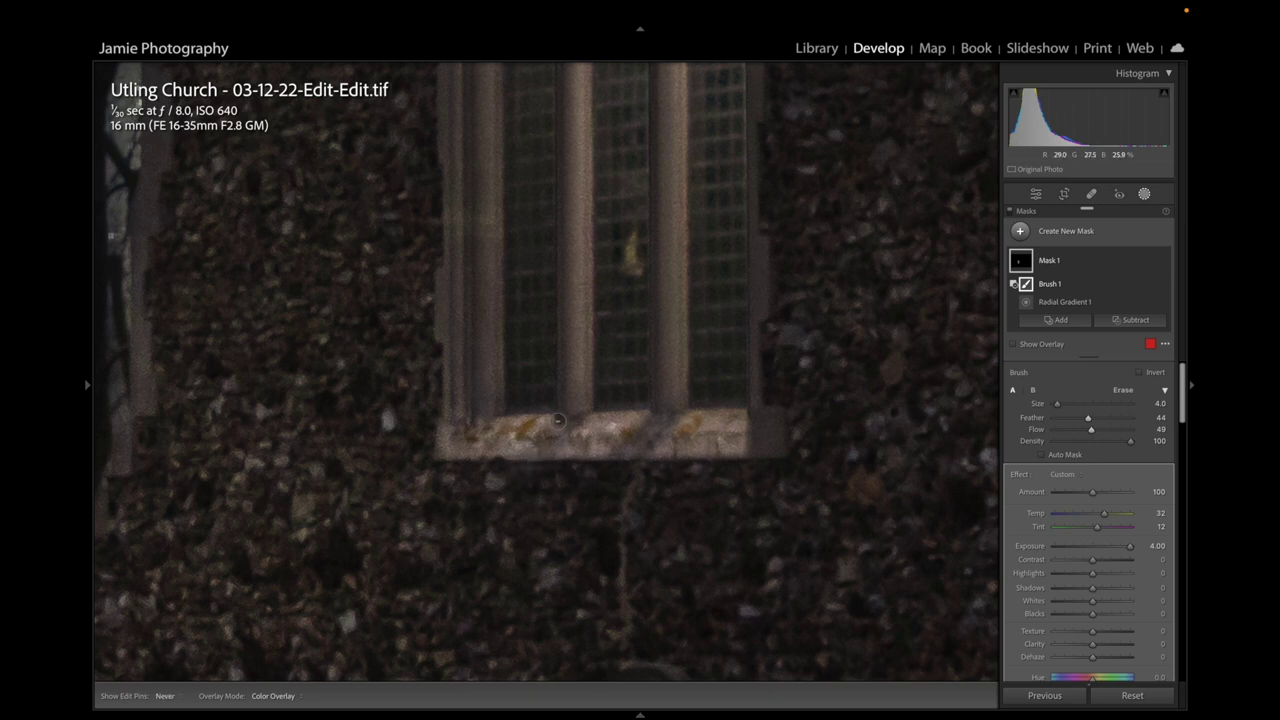
key("h")
scroll(620, 451, "up", 4)
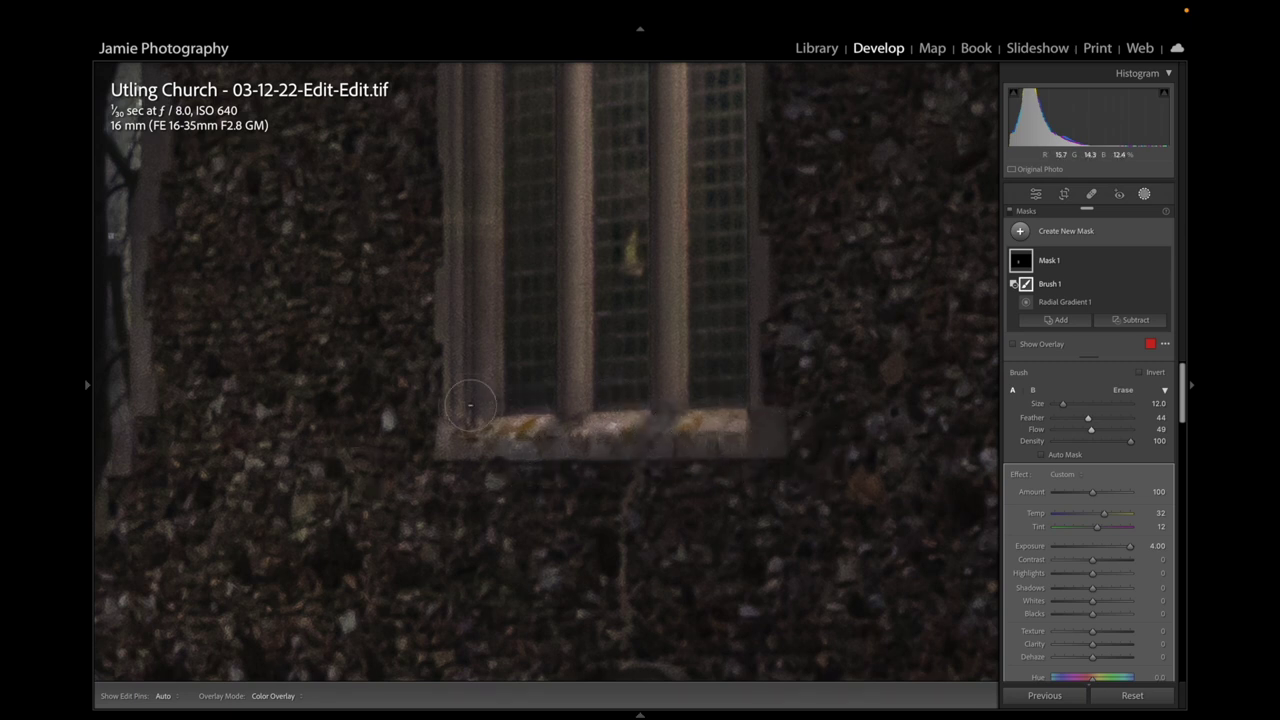
Check the shading of the whole window at 100% zoom
mouse_move(86, 390)
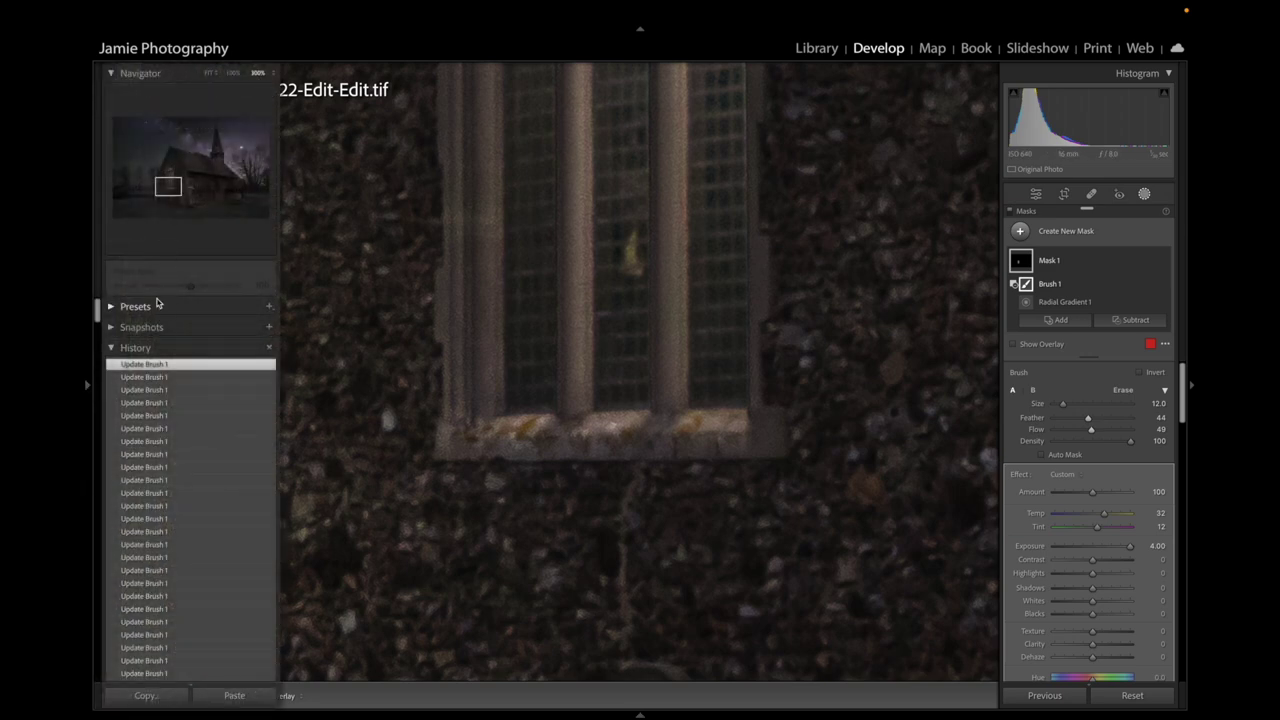
left_click(233, 75)
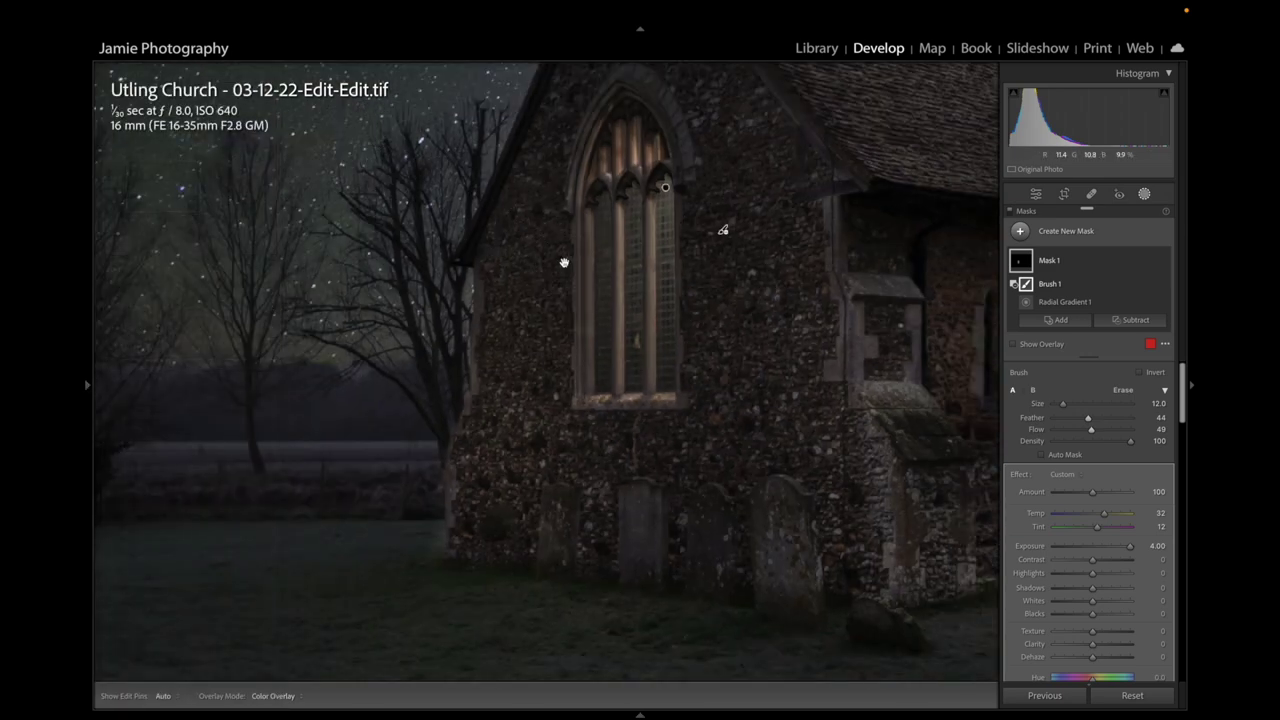
left_click_drag(563, 268, 477, 428)
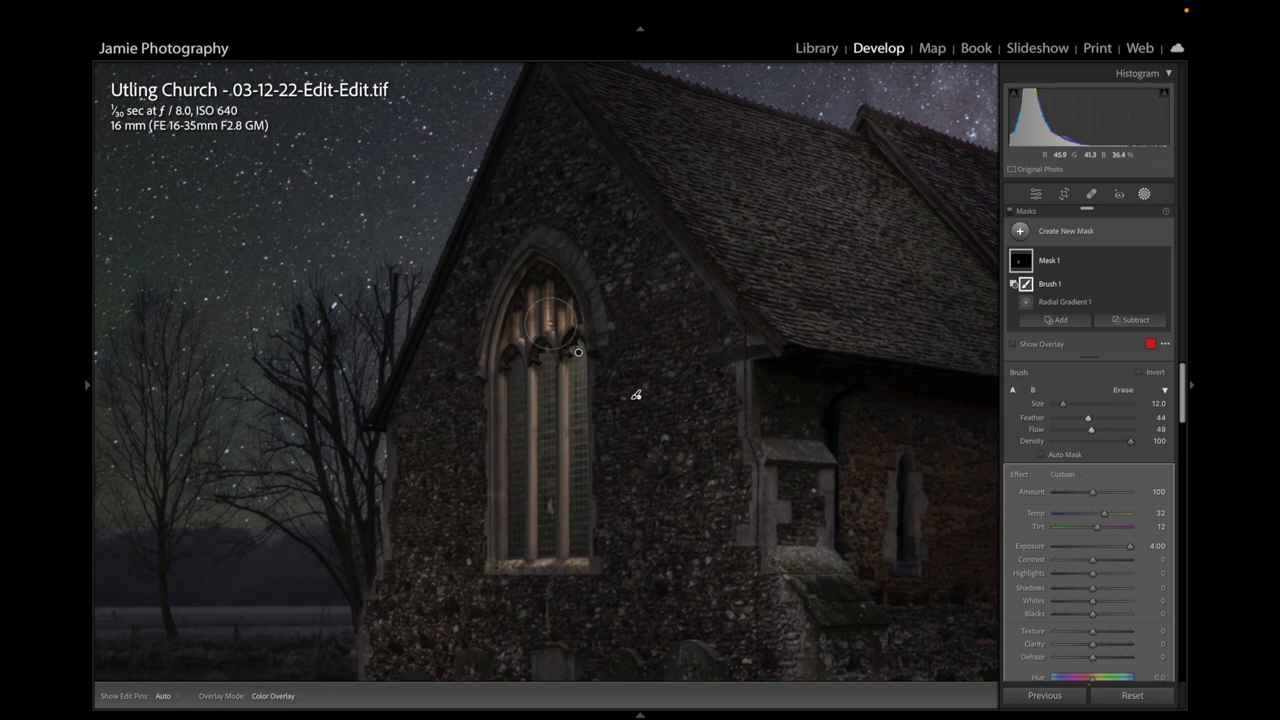
Subtract the highlights from the right-hand upper tracery panels and their bases with size 7 and 6 strokes
mouse_move(86, 384)
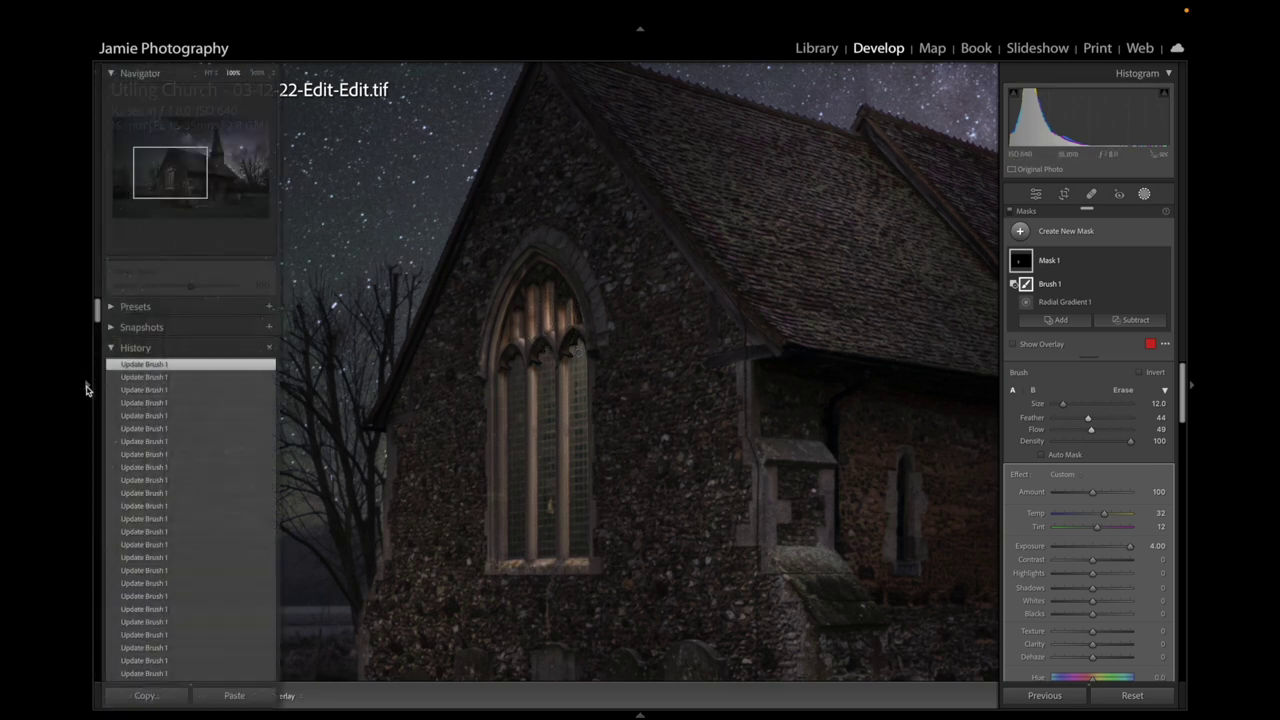
left_click(256, 74)
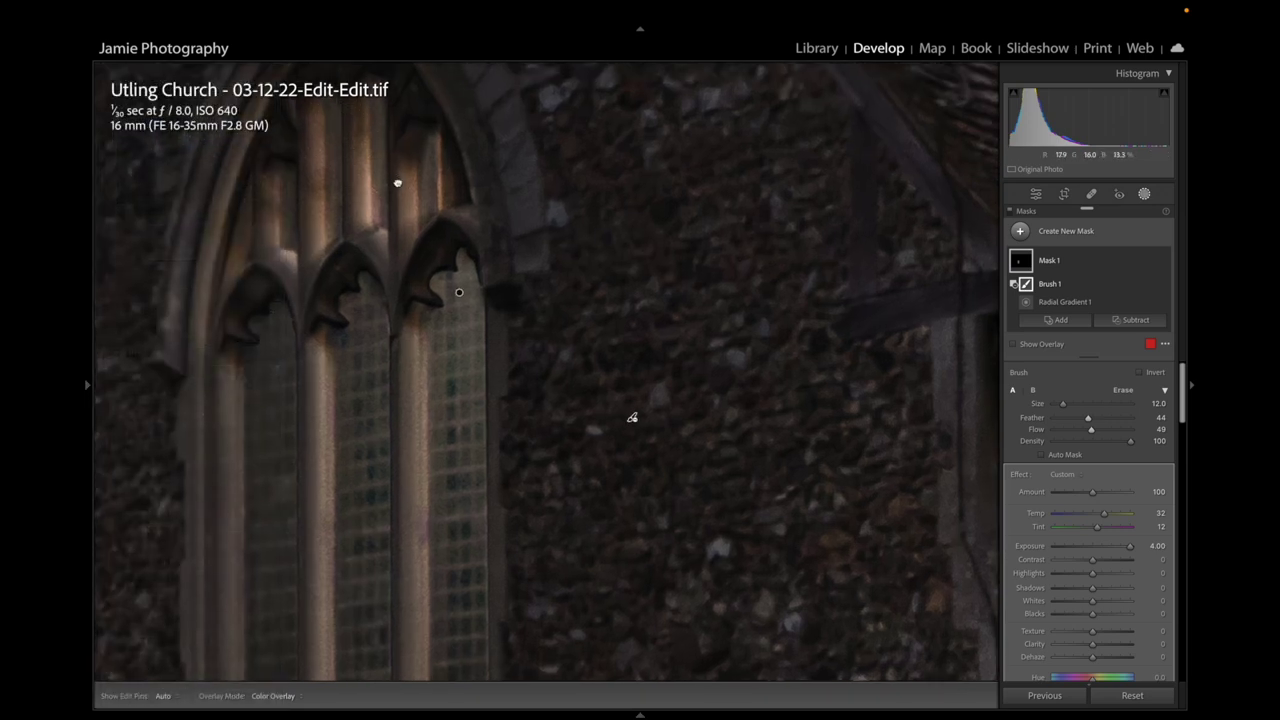
left_click_drag(634, 417, 757, 629)
key("bracketleft")
key("bracketleft")
key("bracketleft")
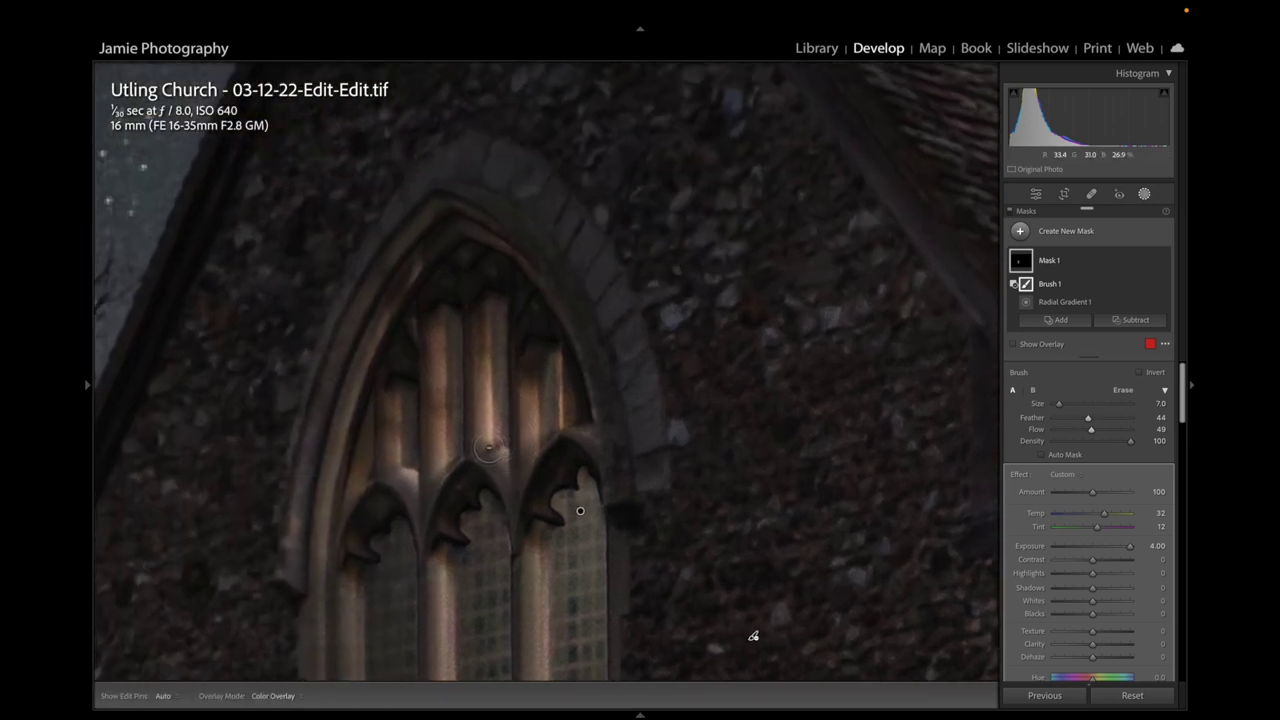
key("h")
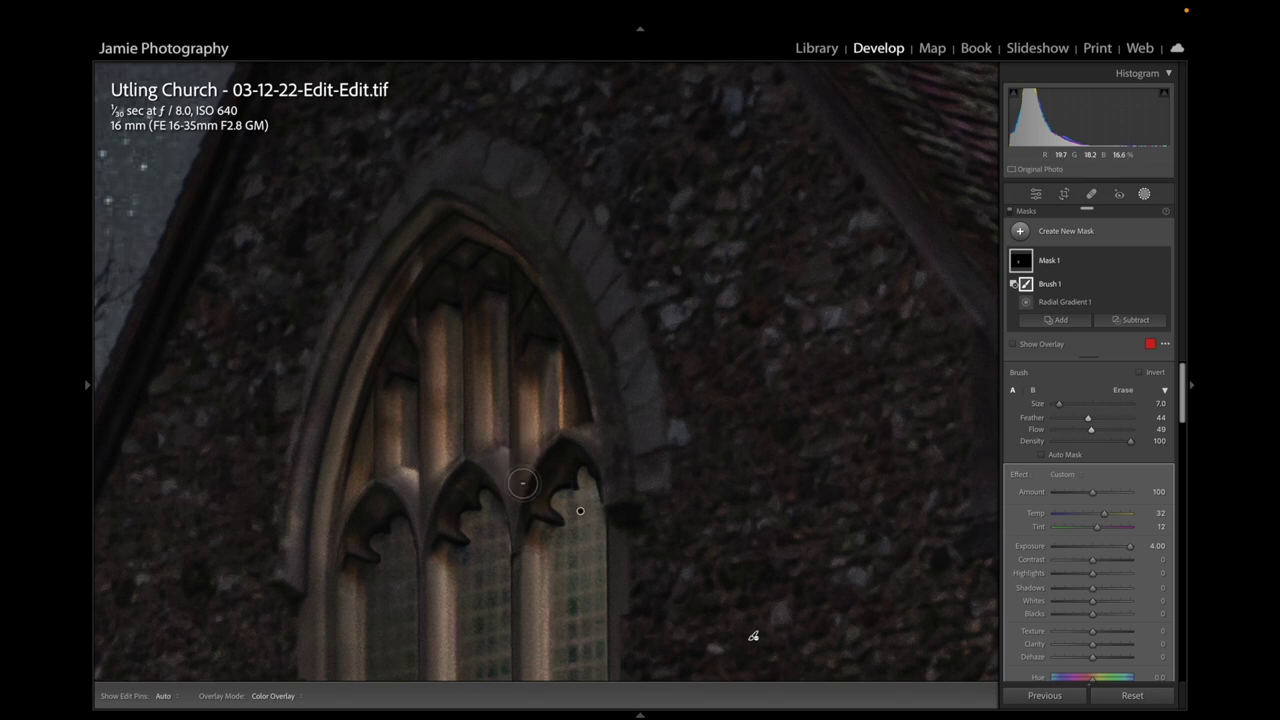
key("bracketleft")
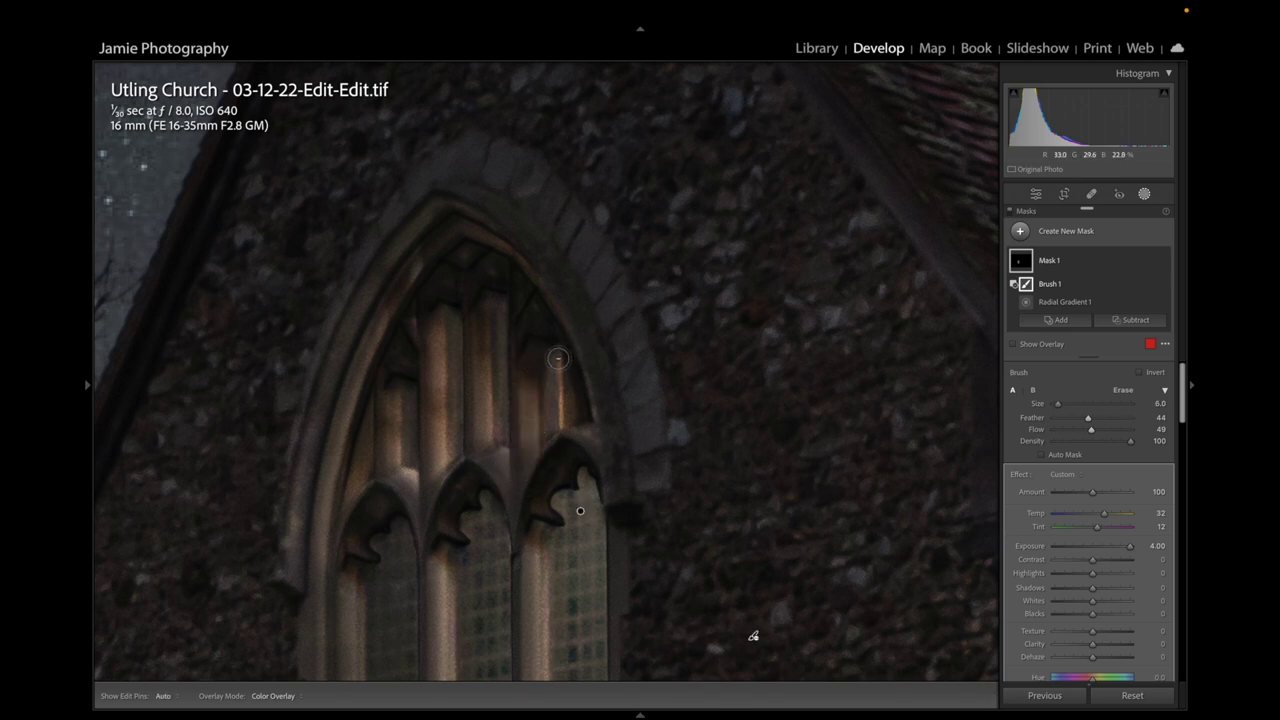
Soften the light on the left and central upper tracery panels with a size 9 subtract brush, lowering the flow to 31
key("bracketright")
key("bracketright")
key("bracketright")
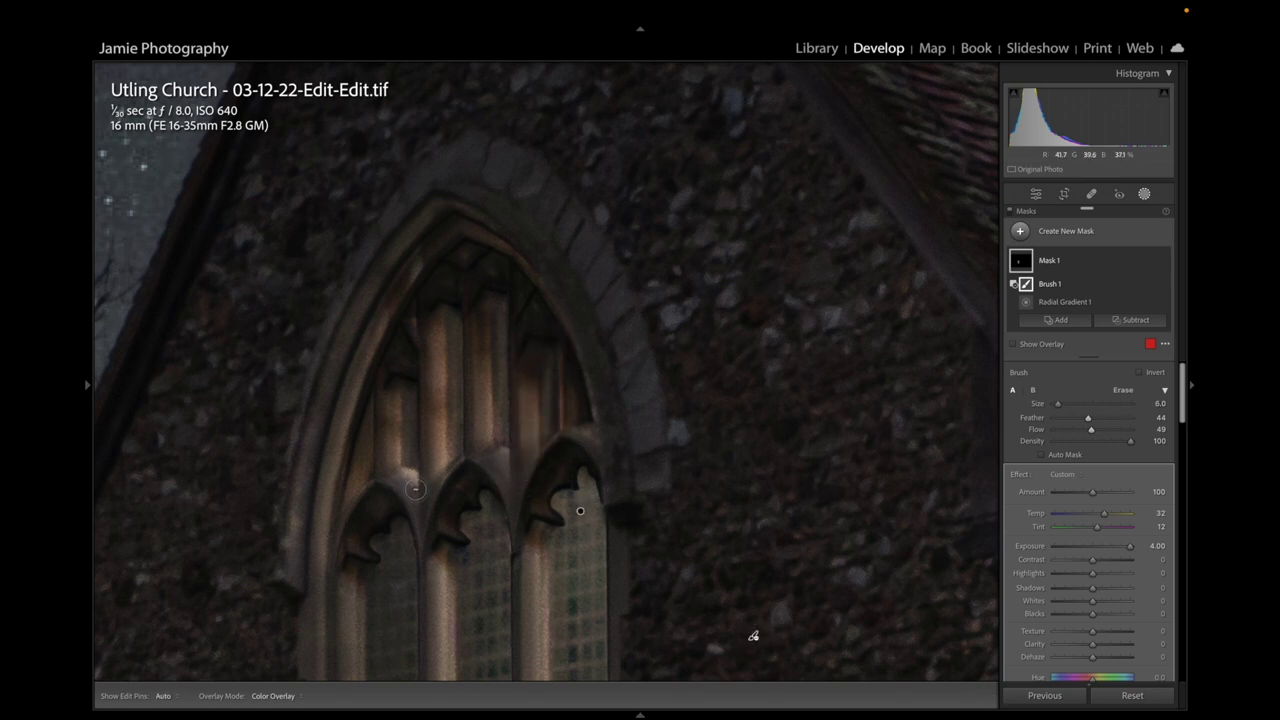
key("h")
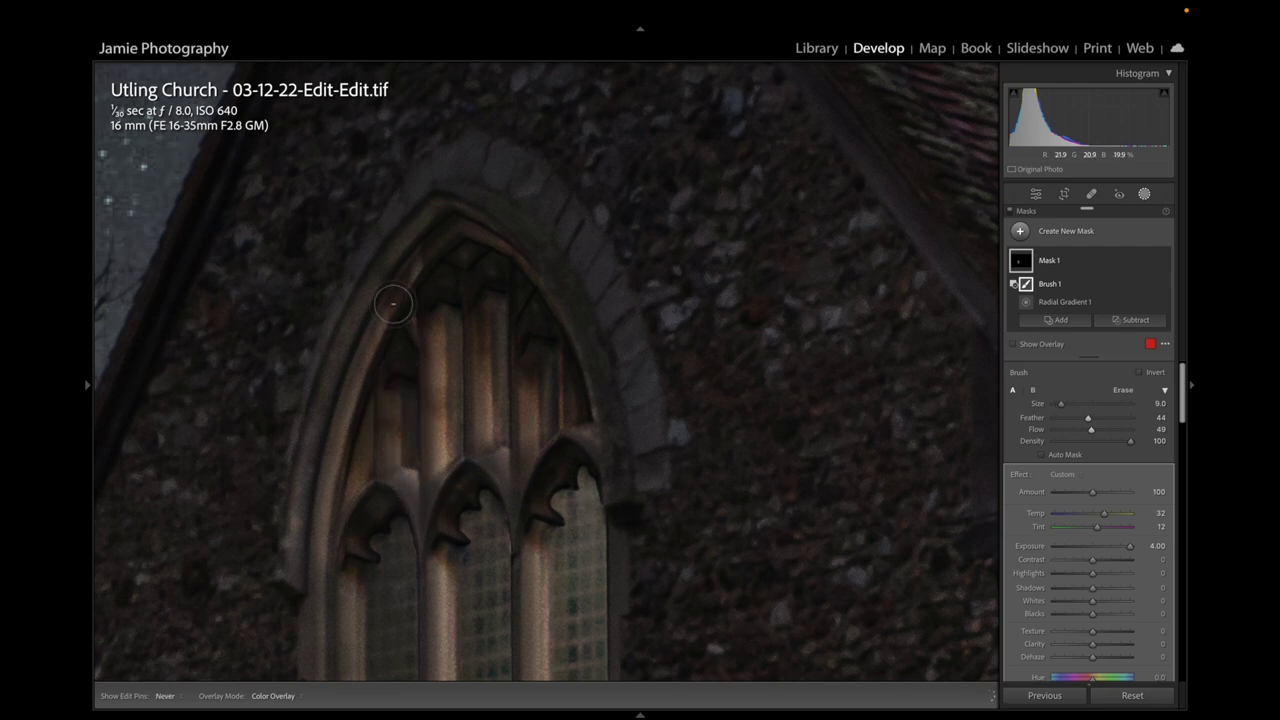
key("h")
mouse_move(447, 518)
left_mouse_down()
mouse_move(455, 408)
mouse_move(437, 308)
left_mouse_up()
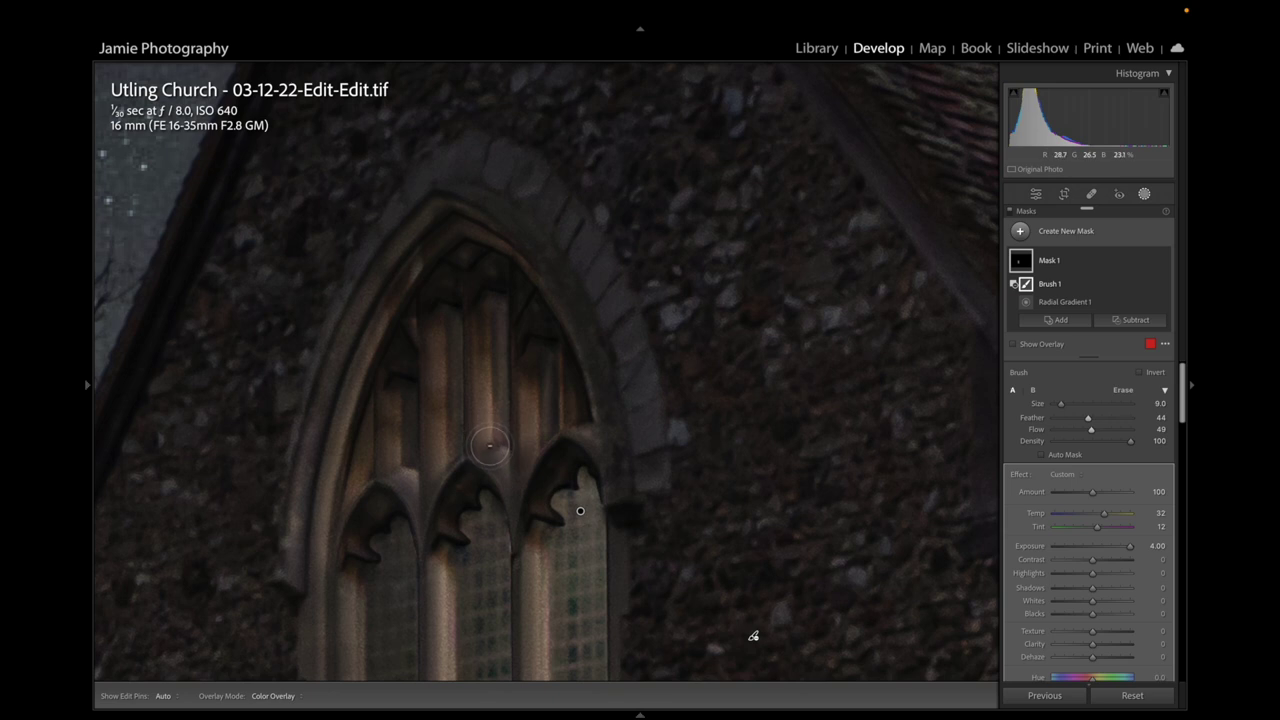
key("h")
left_click_drag(1090, 429, 1077, 429)
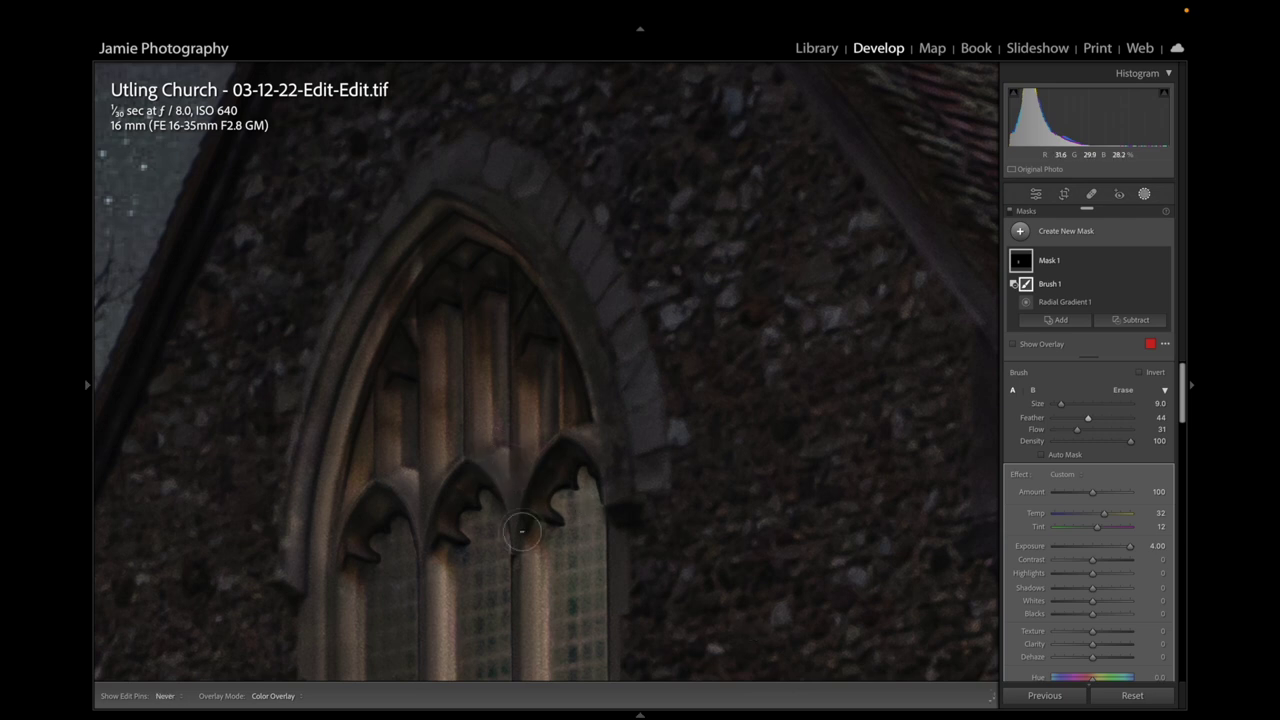
Compare the window's lighting at 100% zoom and within the whole photo
mouse_move(86, 391)
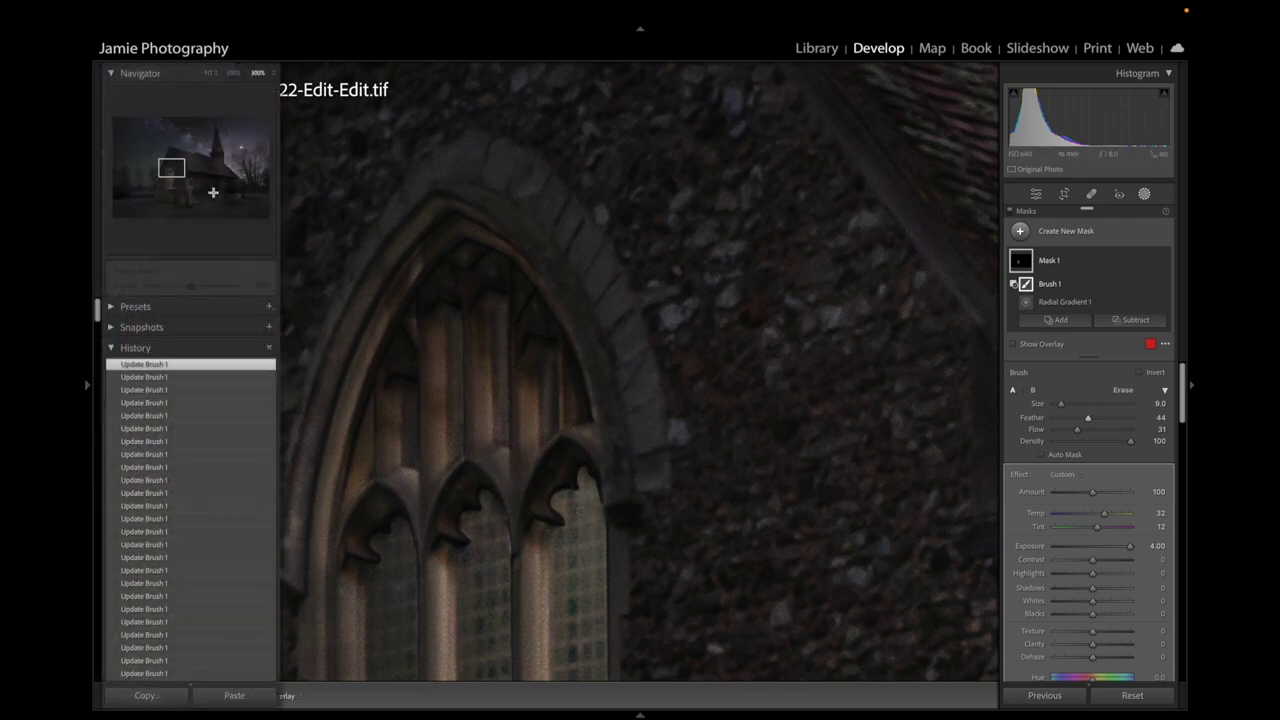
left_click(233, 77)
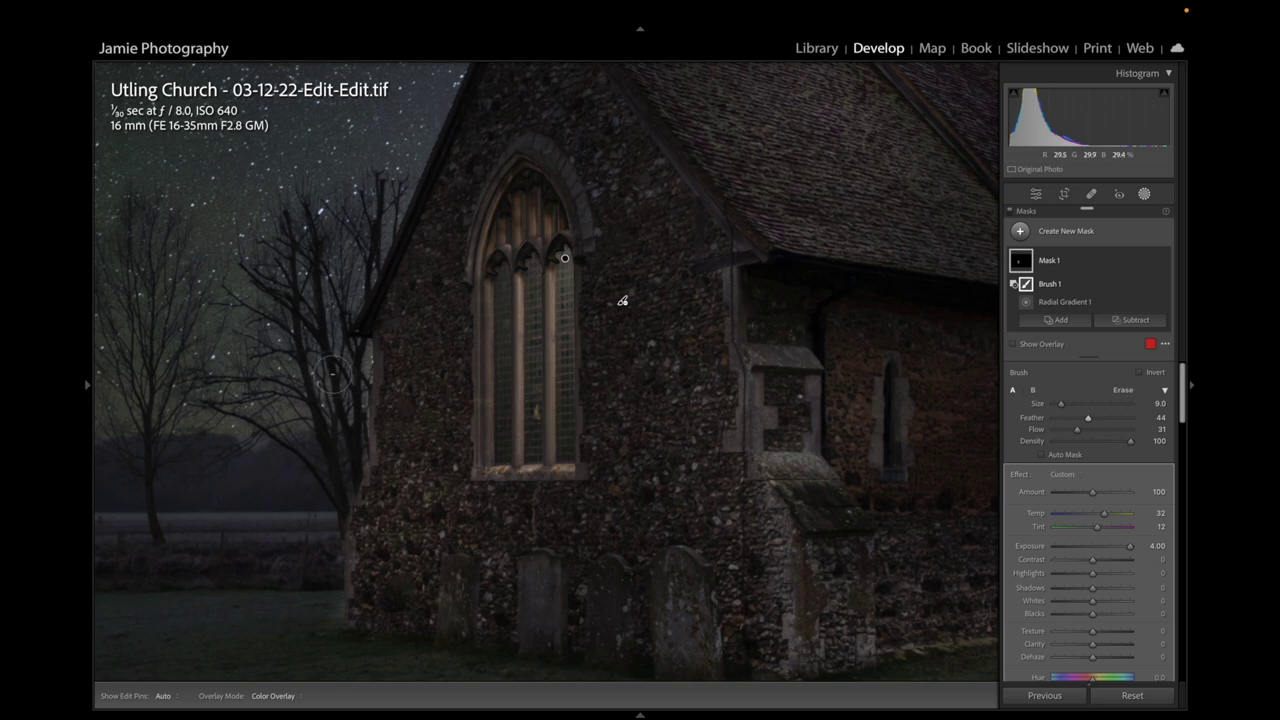
mouse_move(86, 389)
left_click(212, 74)
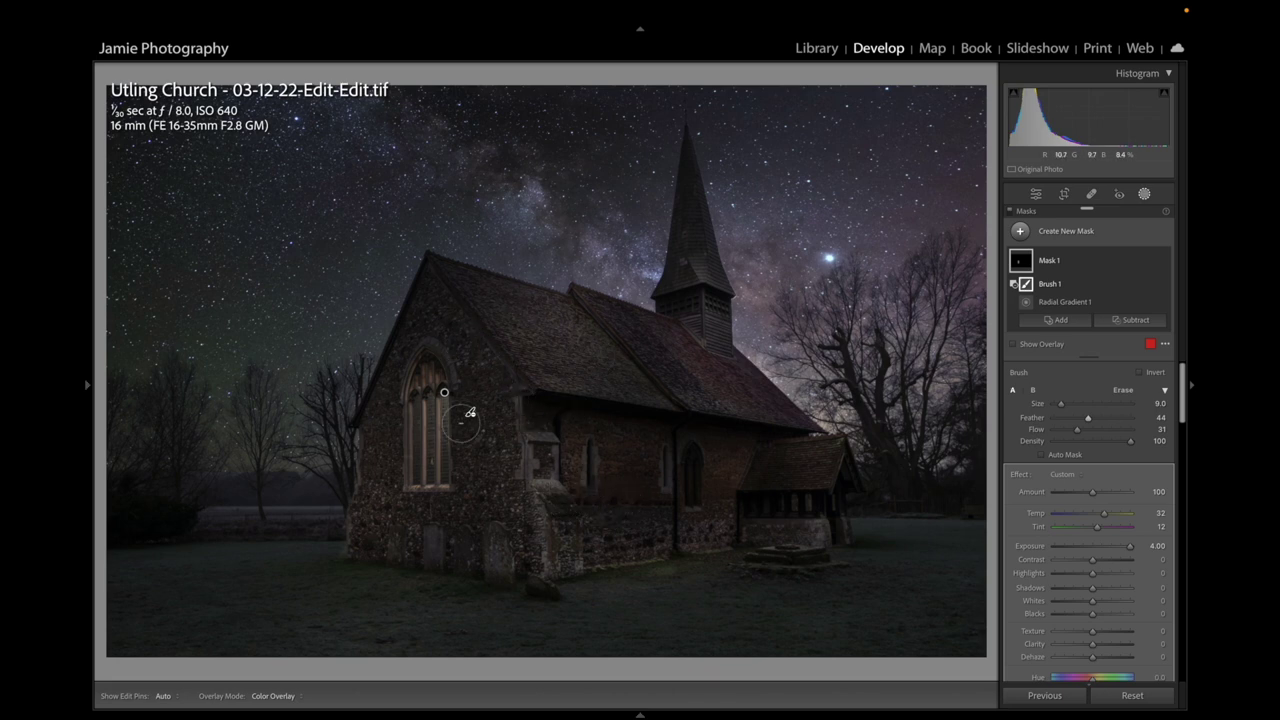
Duplicate the window's light mask and set the copy's exposure to 2.59
mouse_move(1021, 268)
right_click(445, 393)
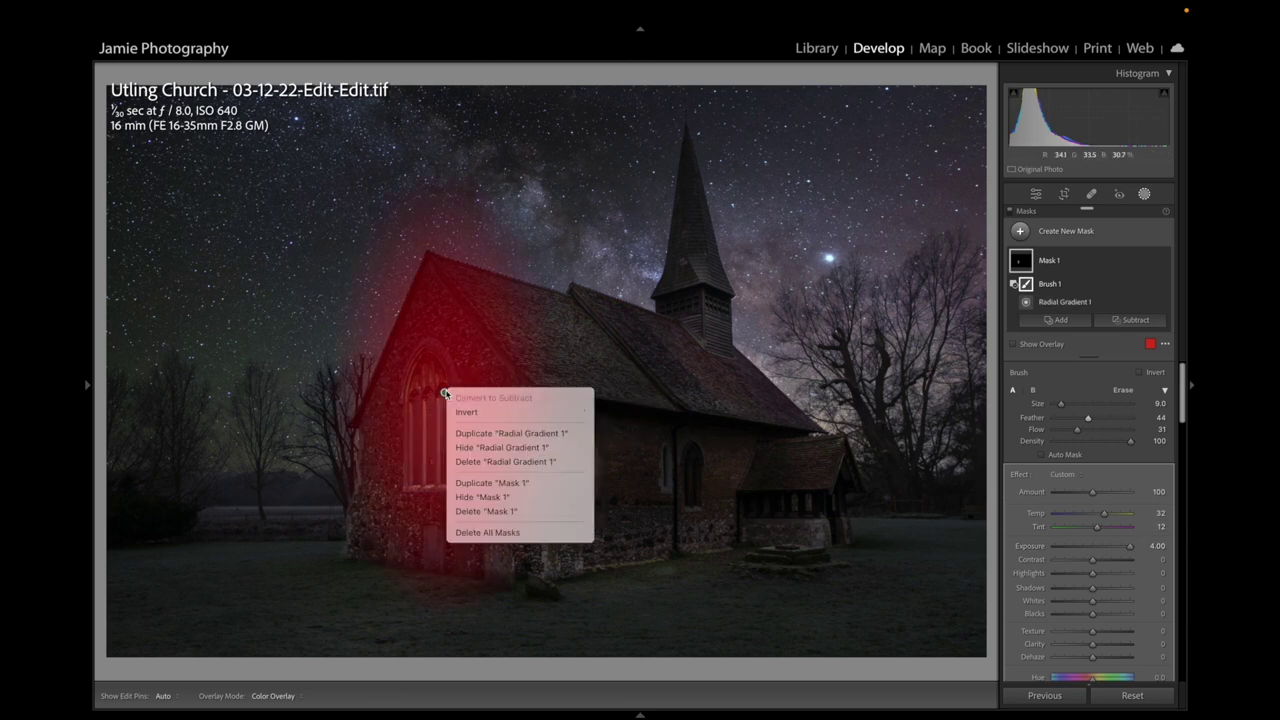
left_click(472, 484)
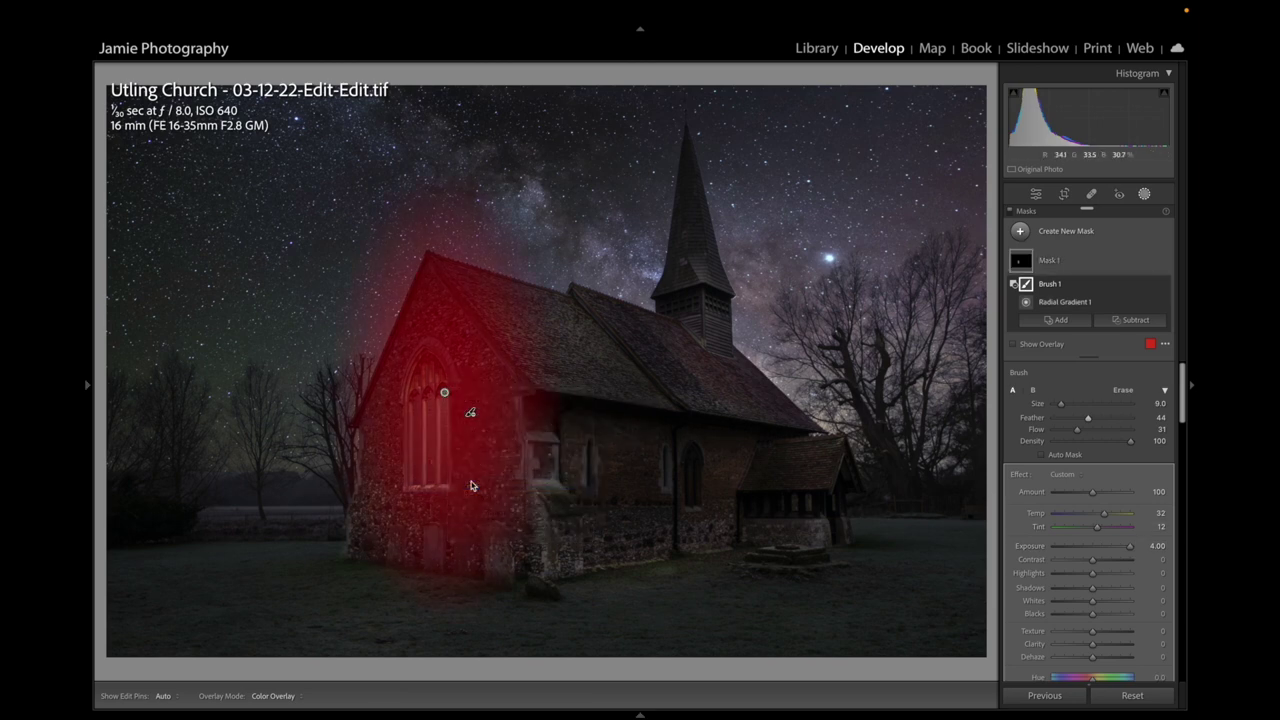
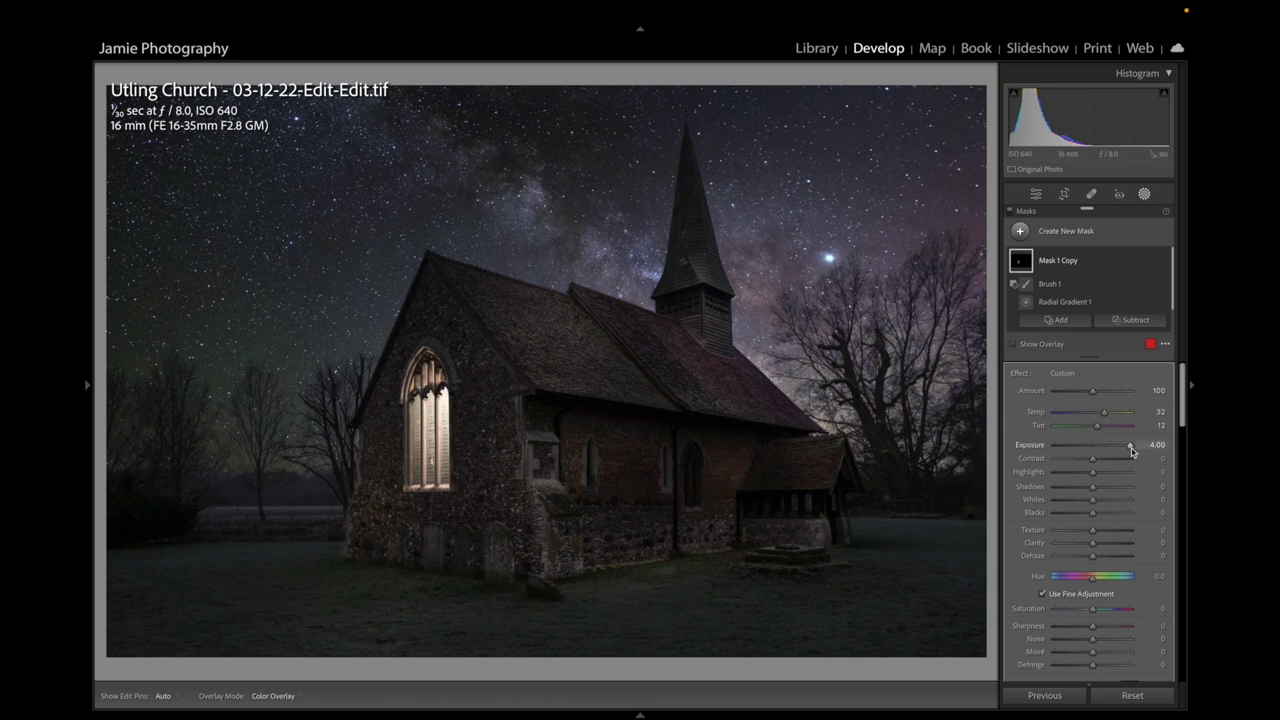
left_click_drag(1131, 449, 1117, 450)
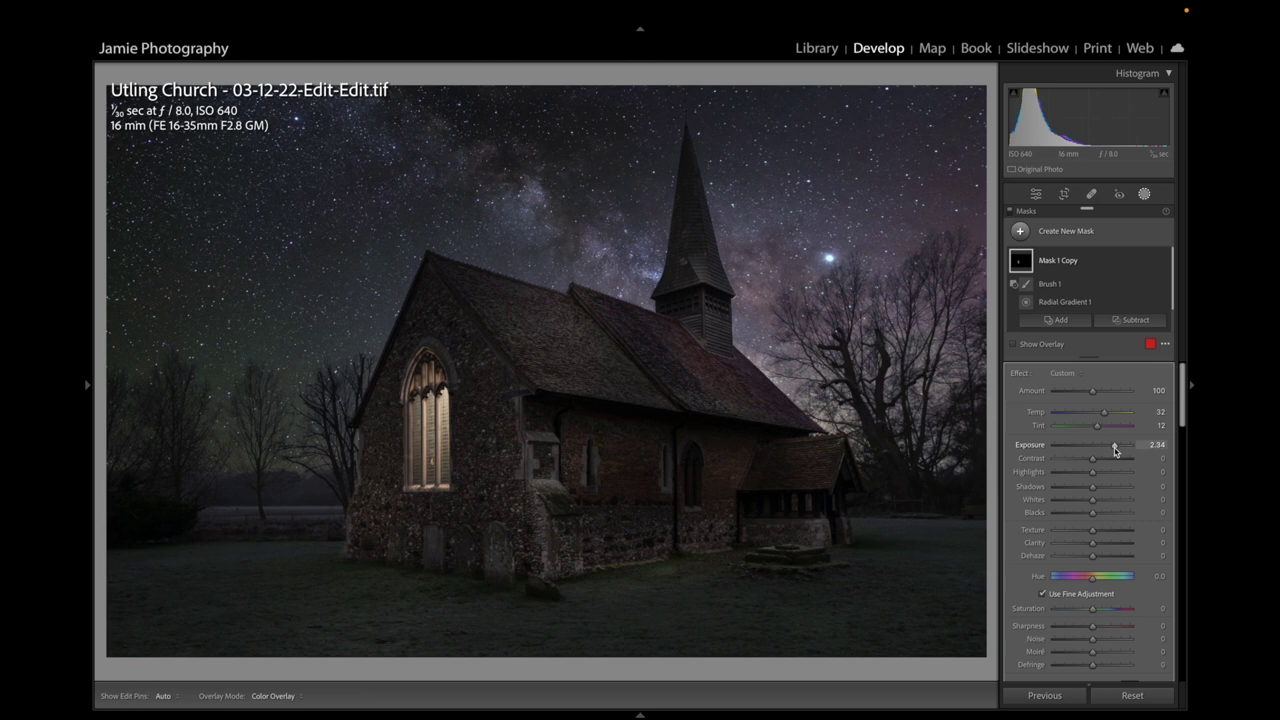
left_click_drag(1114, 451, 1116, 454)
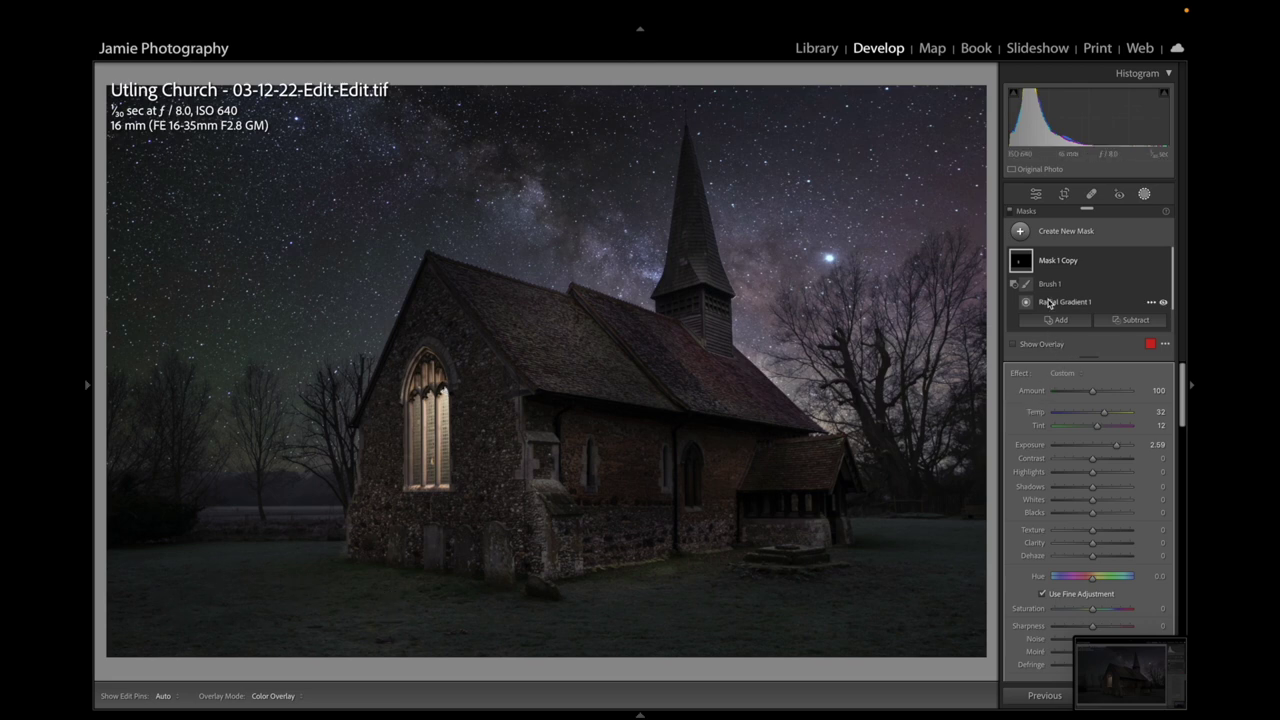
Add a flat radial gradient mask on the grass before the lit window and tilt it up towards the church wall
left_click(1043, 232)
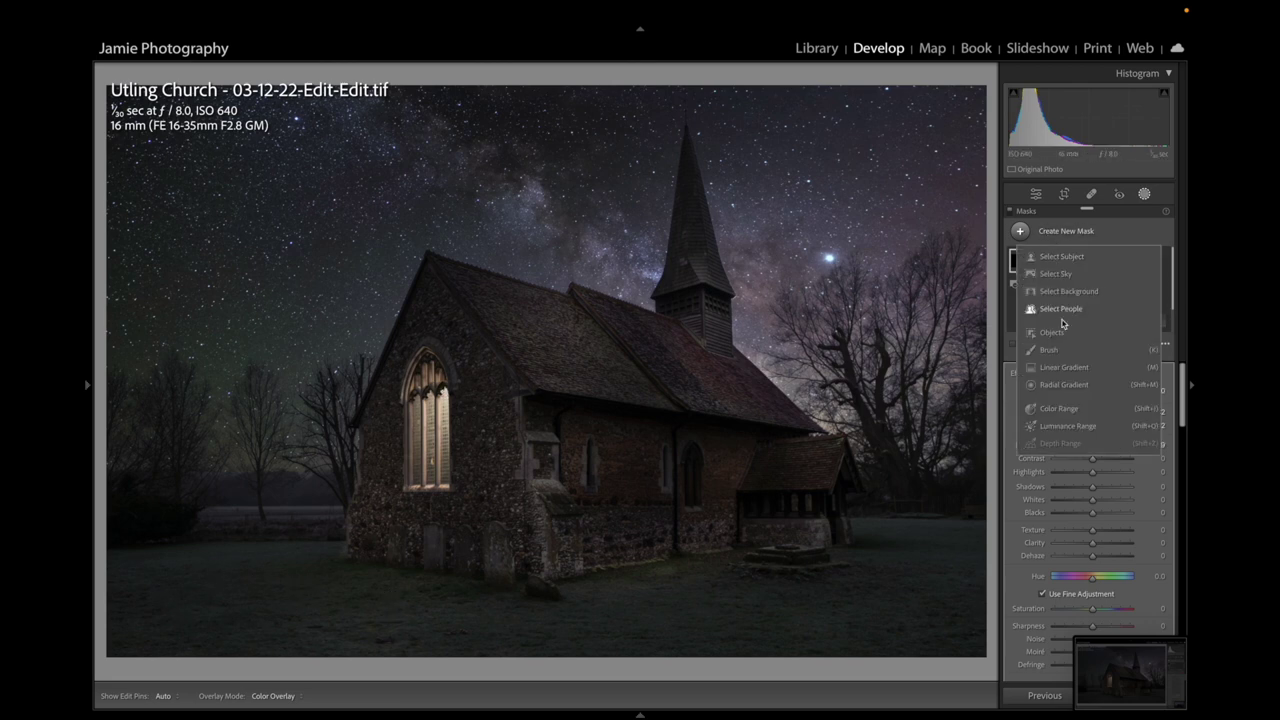
left_click(1064, 384)
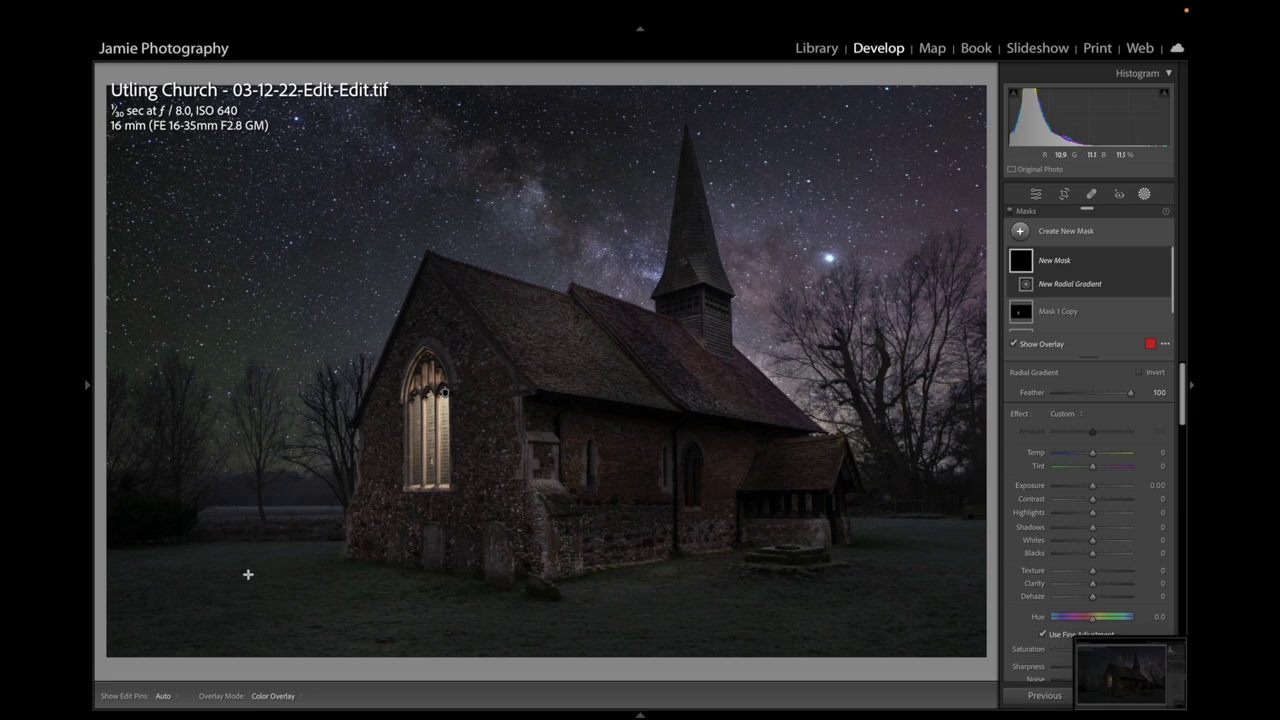
left_click_drag(248, 574, 438, 613)
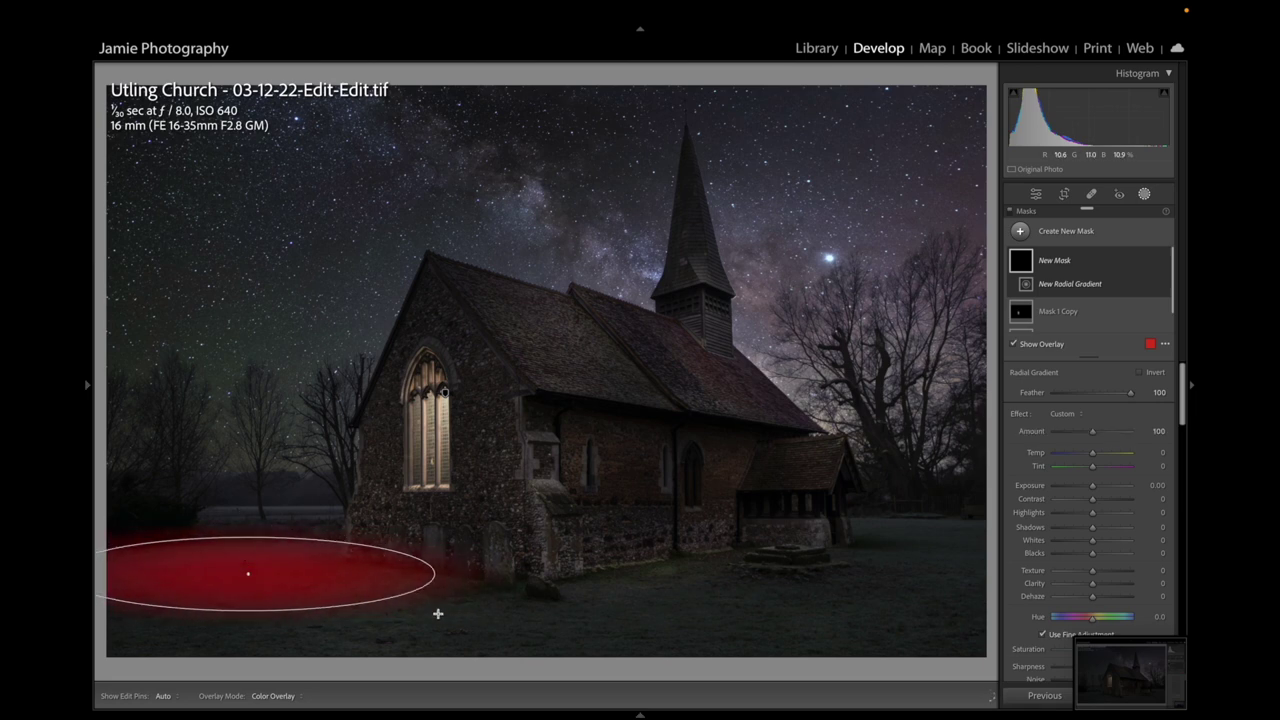
left_click_drag(250, 577, 291, 584)
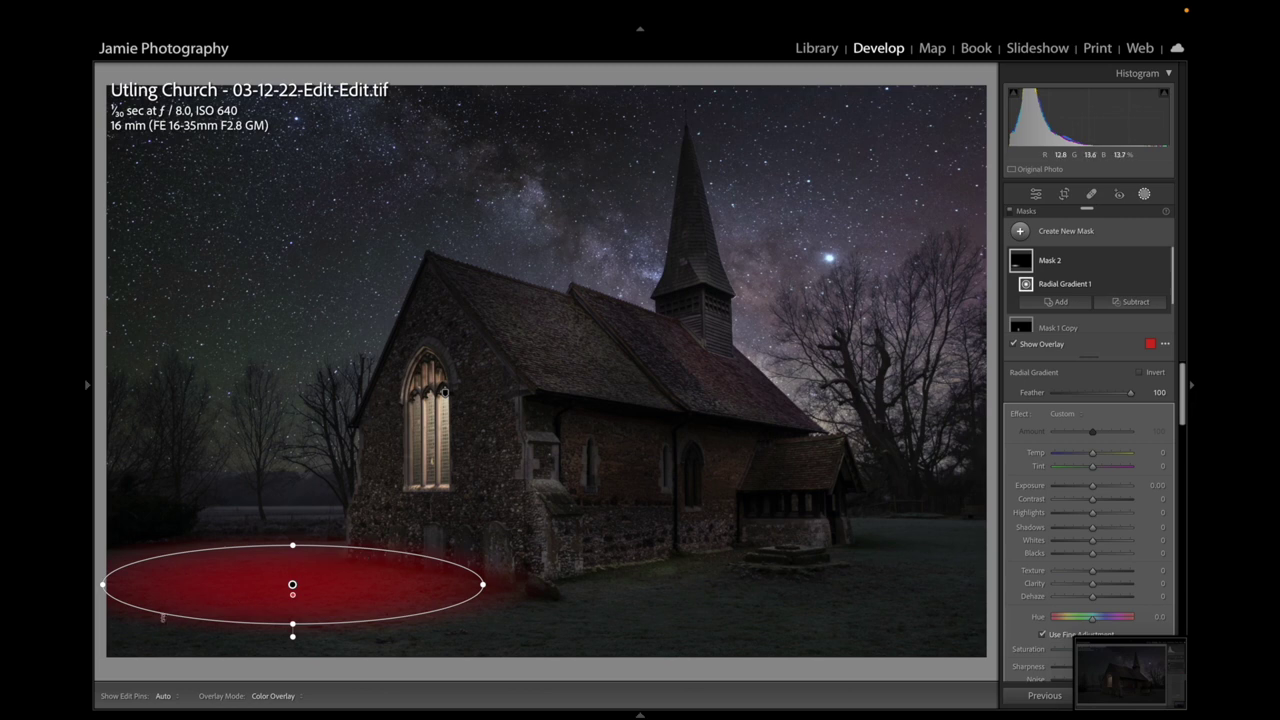
left_click_drag(491, 587, 488, 538)
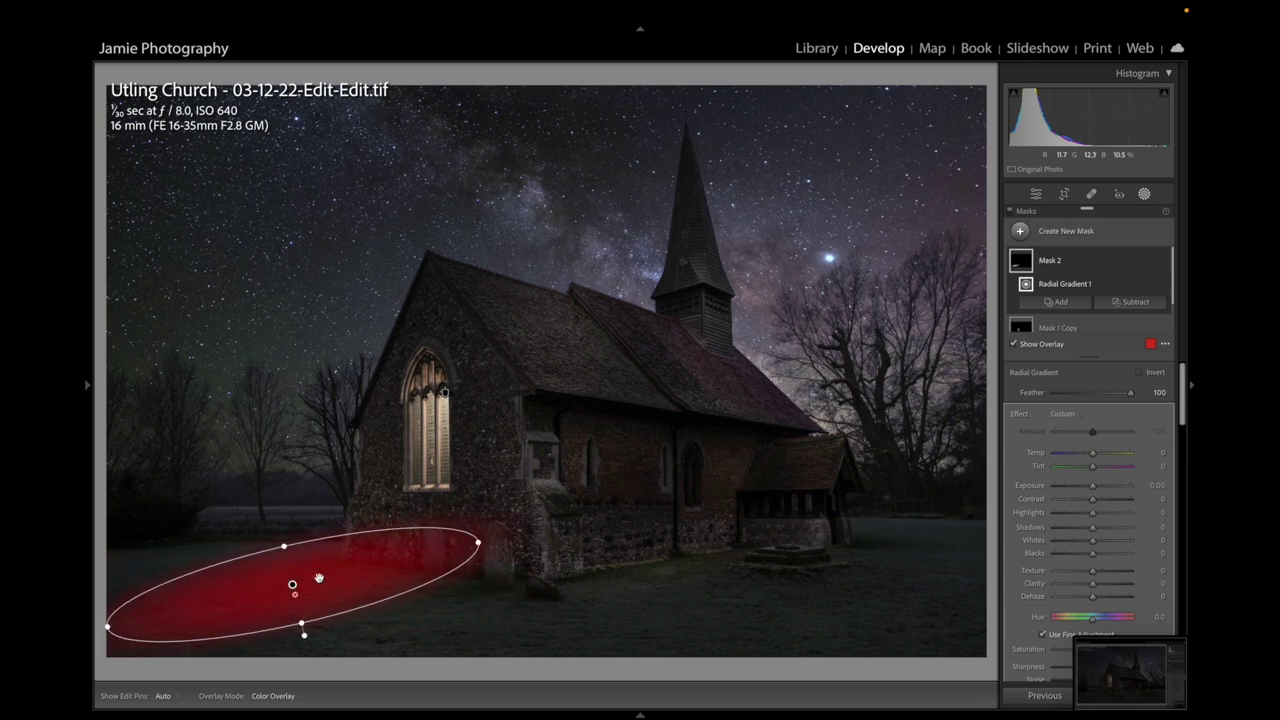
Reposition the grass gradient below the lit window and stretch it slightly longer and wider
left_click_drag(290, 585, 277, 582)
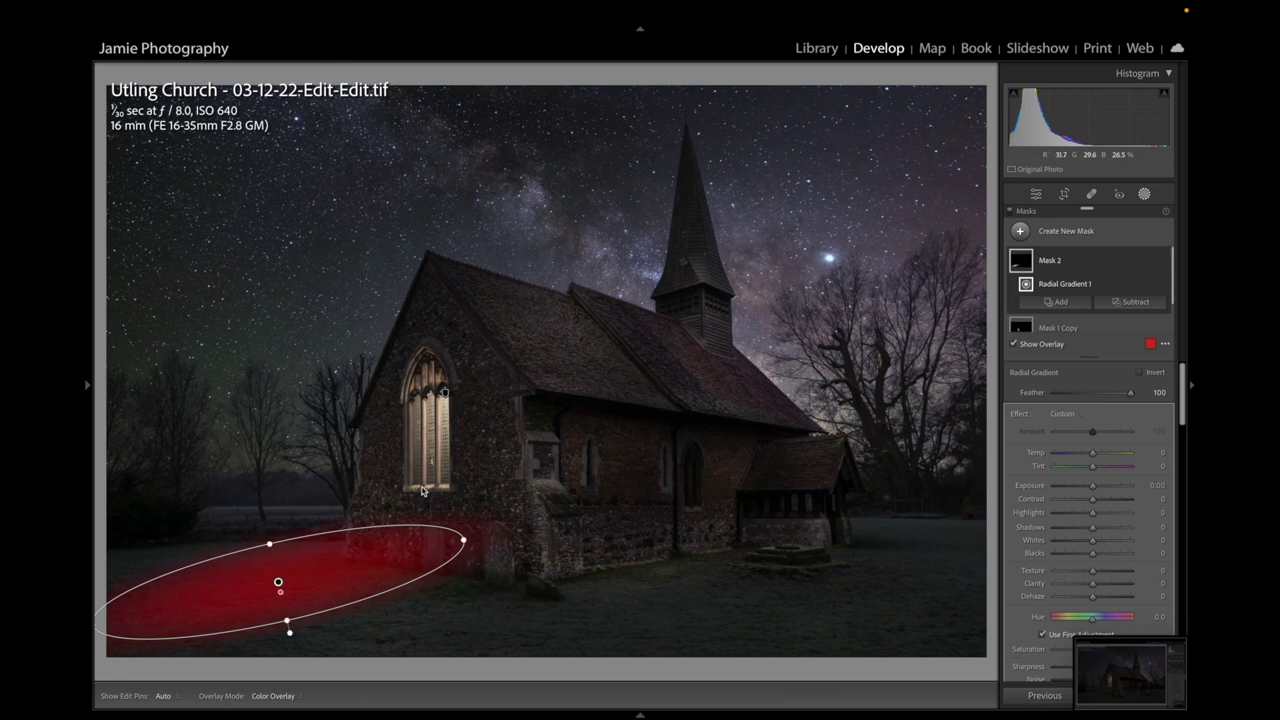
left_click_drag(279, 582, 309, 580)
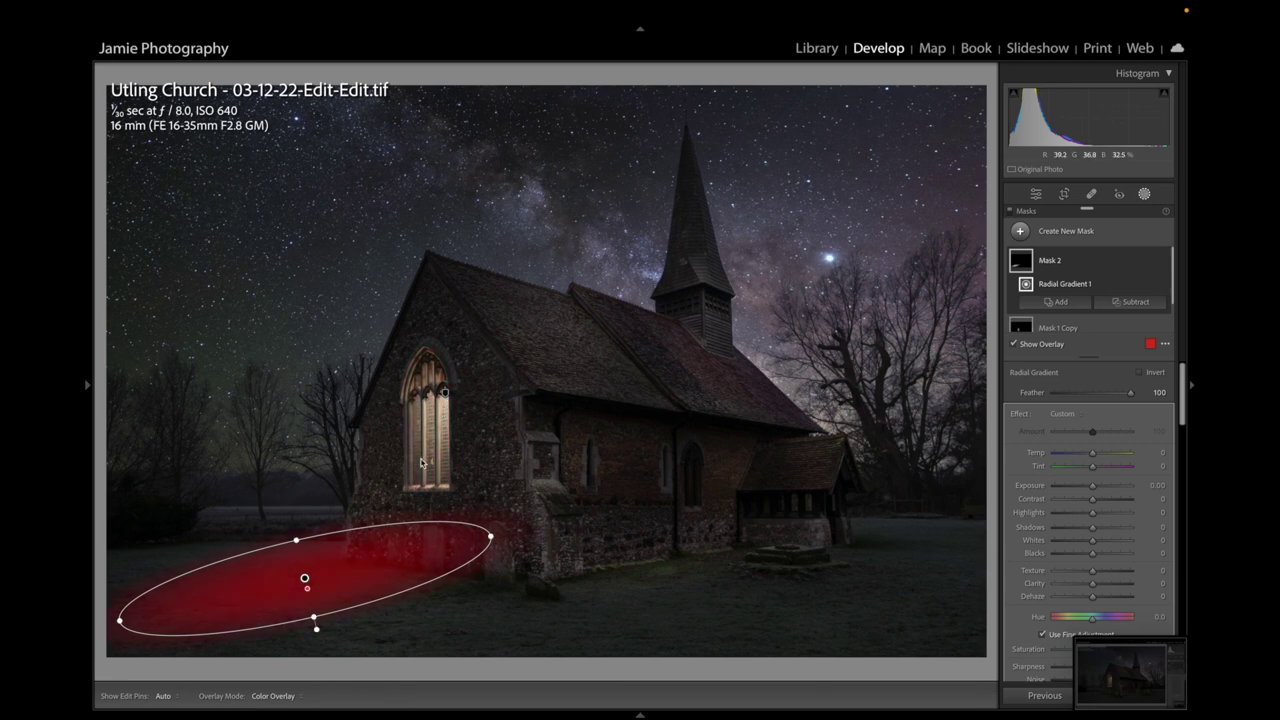
left_click_drag(307, 579, 325, 580)
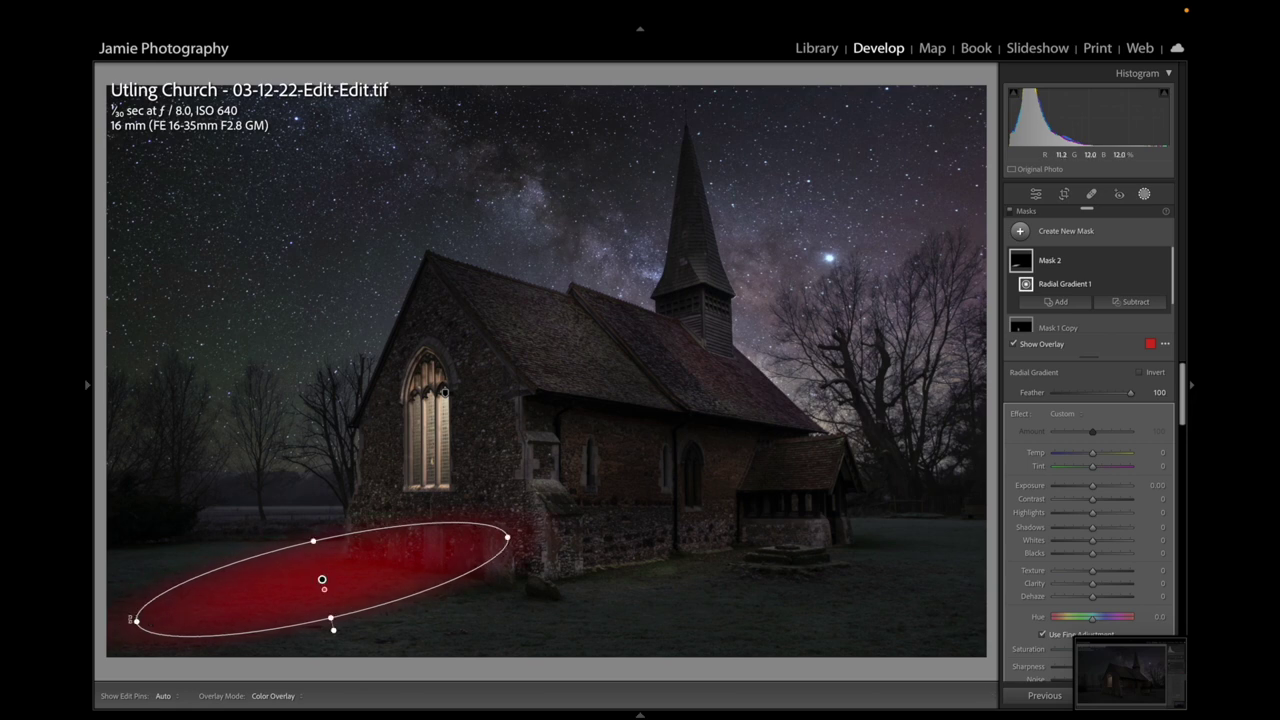
left_click_drag(135, 622, 103, 628)
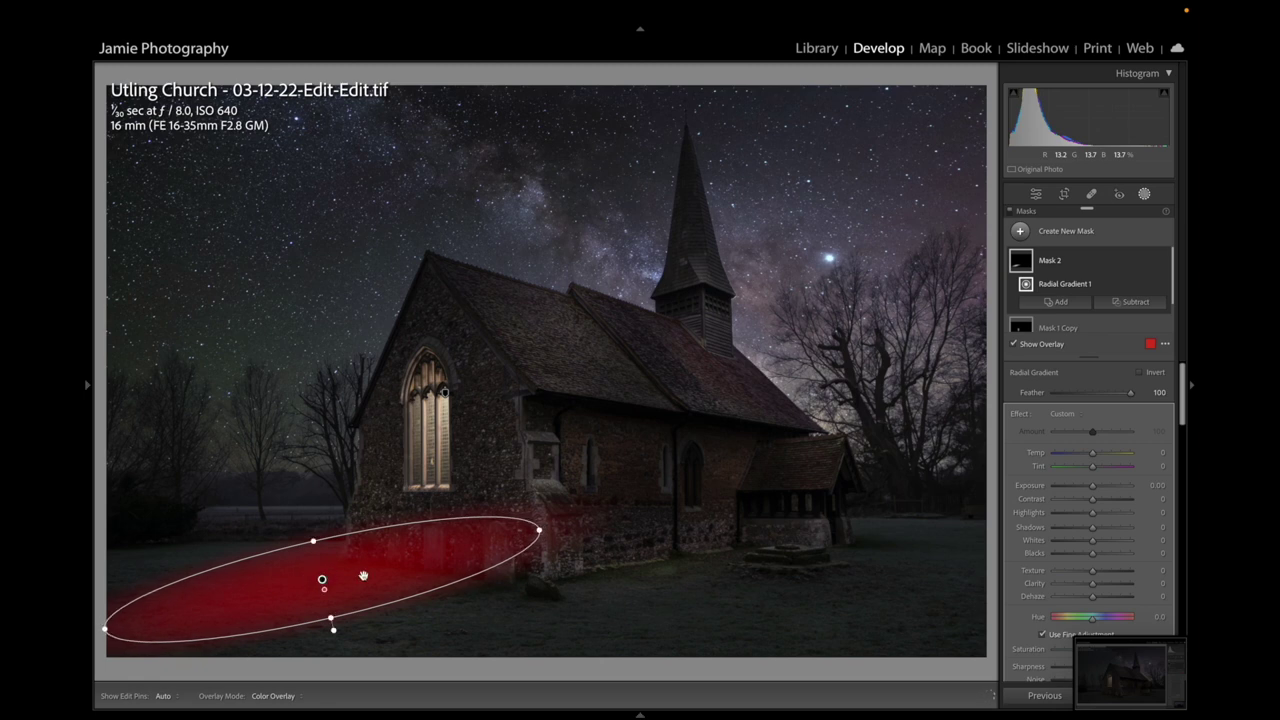
left_click_drag(334, 617, 338, 621)
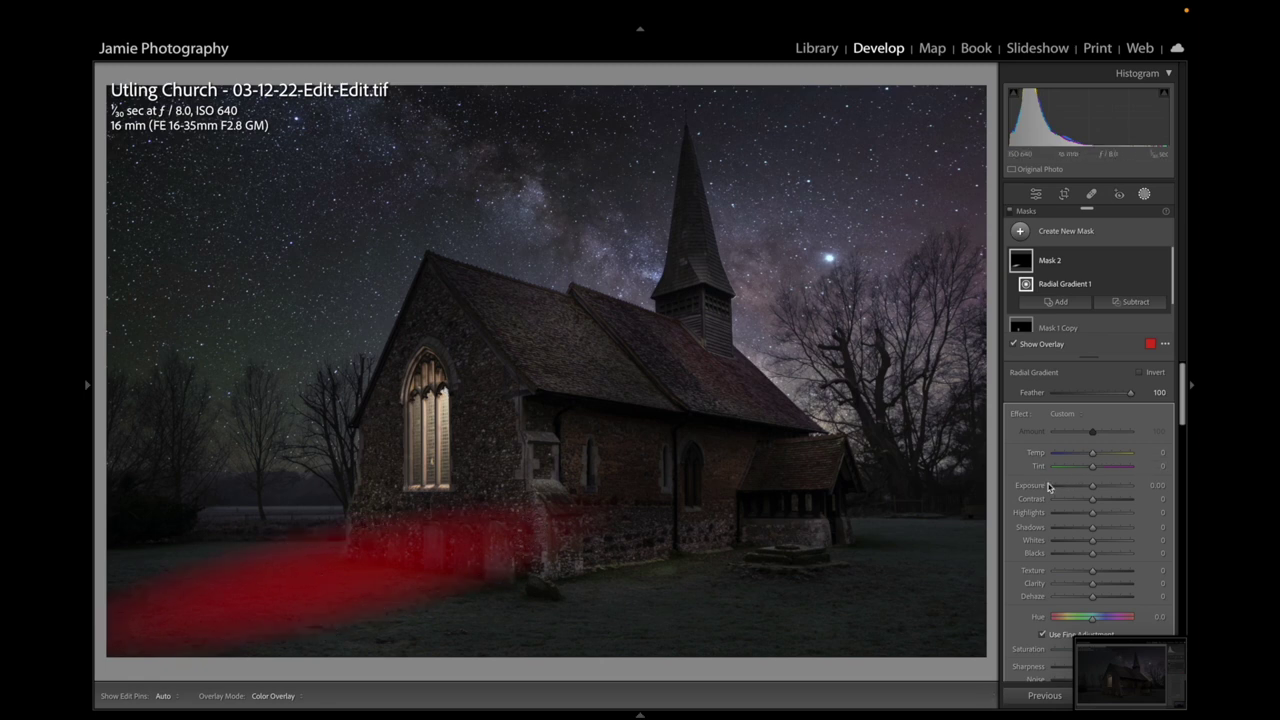
Give the grass gradient a warm light with exposure 2.65, temp 31 and tint 44, nudging it into place
left_click_drag(1092, 487, 1119, 489)
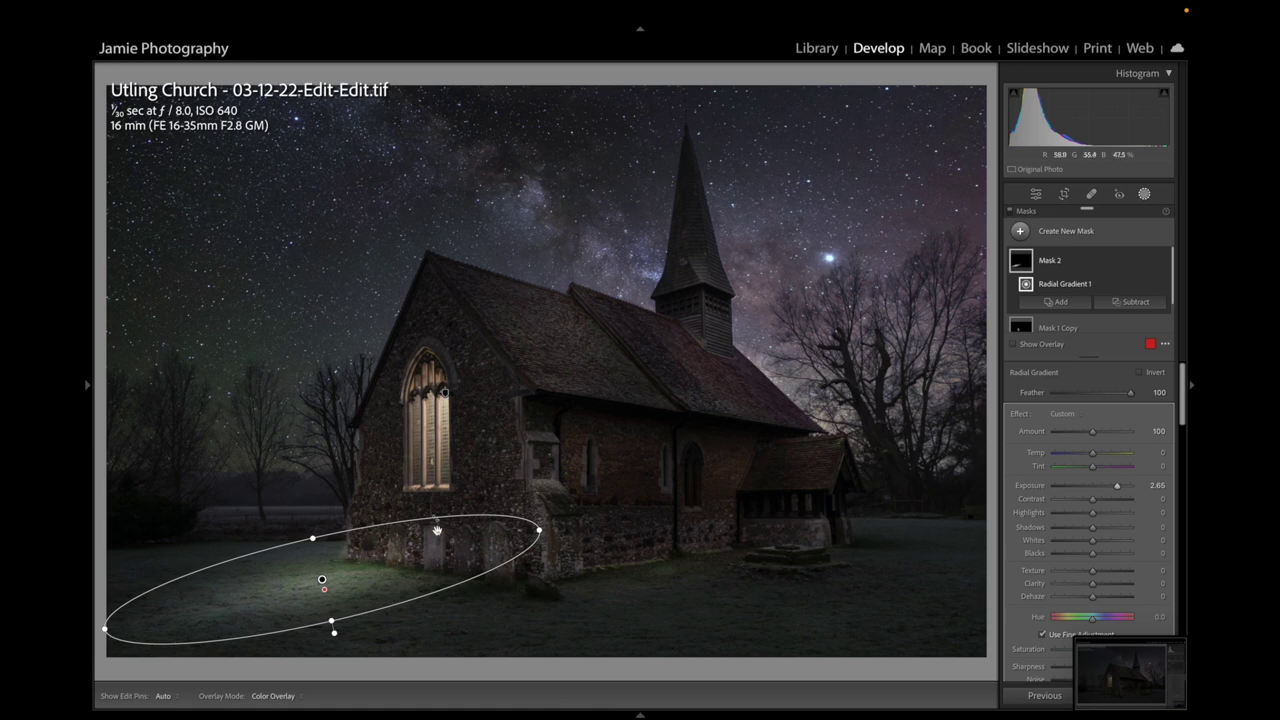
left_click_drag(329, 578, 334, 584)
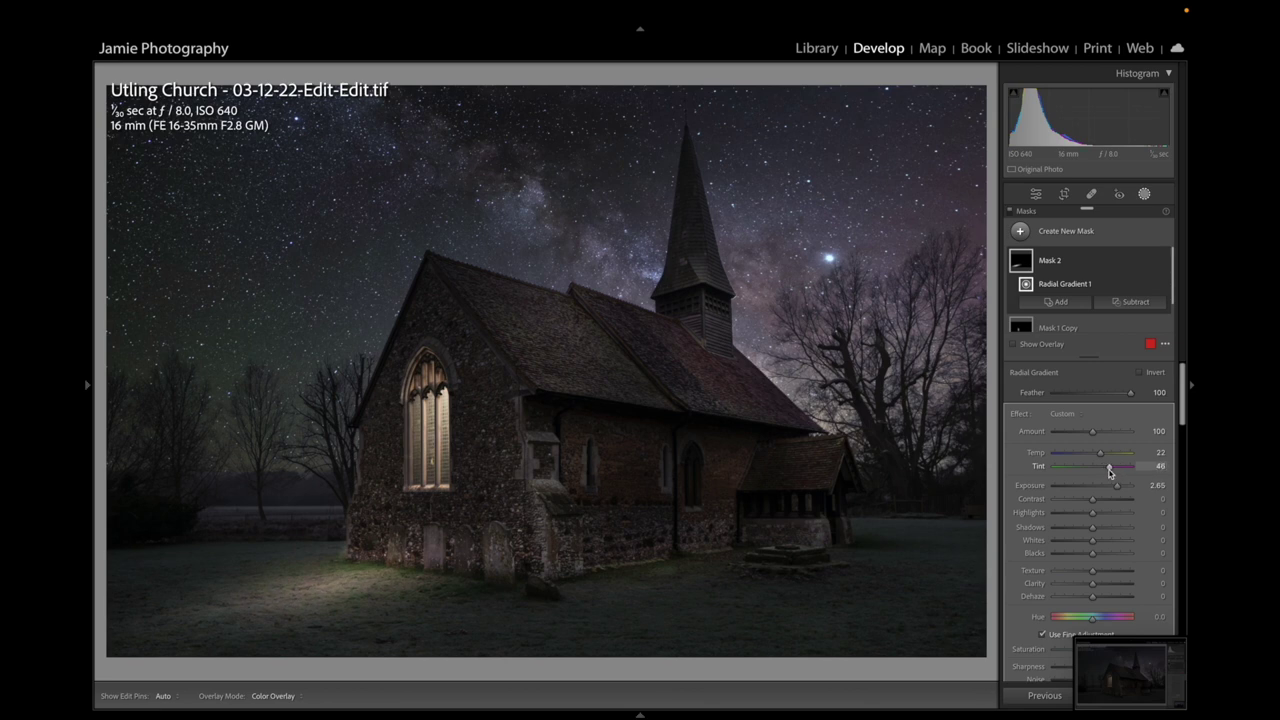
left_click_drag(1101, 454, 1102, 456)
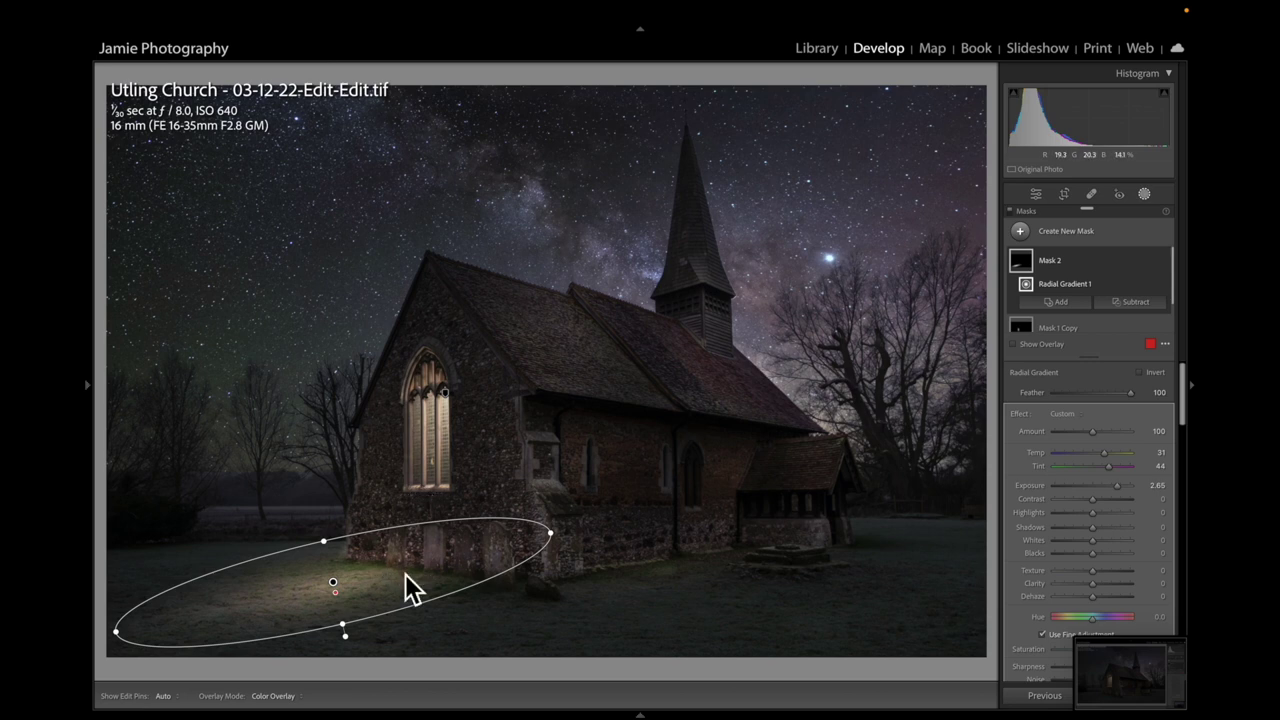
Subtract the light from the church wall's base and gravestones with a hard brush at feather 0, flow 100, sizes 9 and 12
left_click(1122, 304)
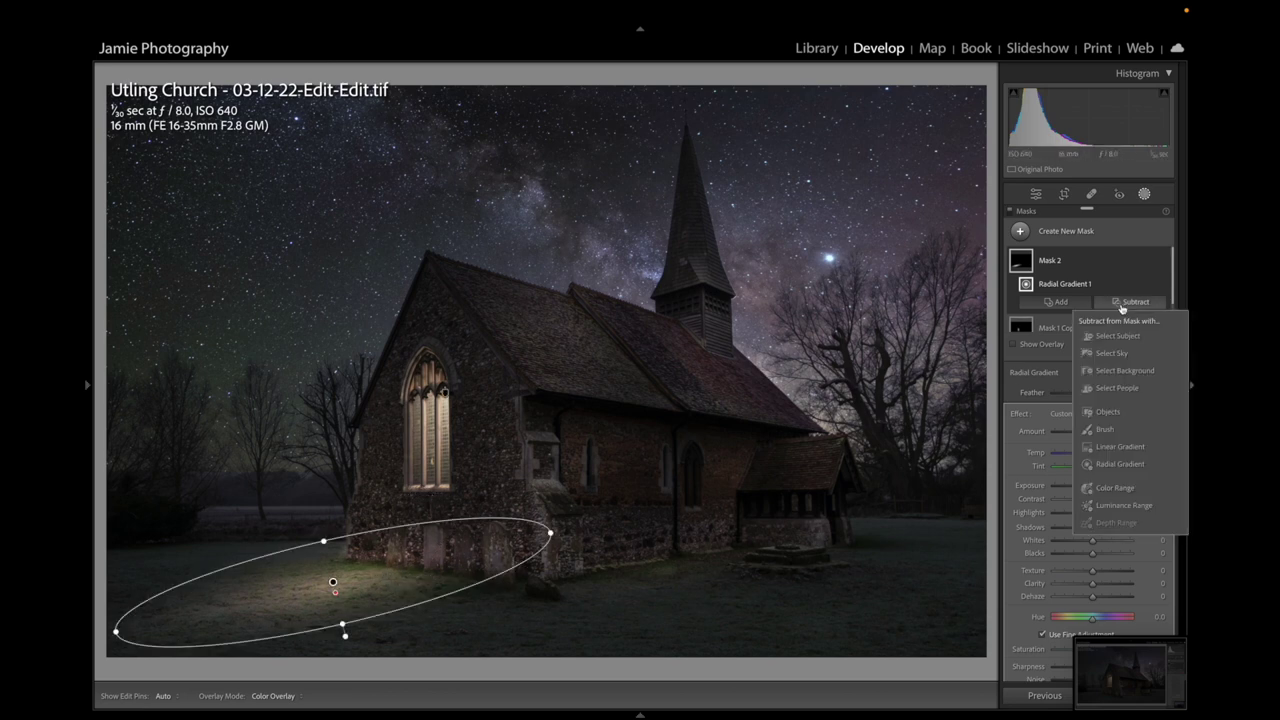
left_click(1112, 430)
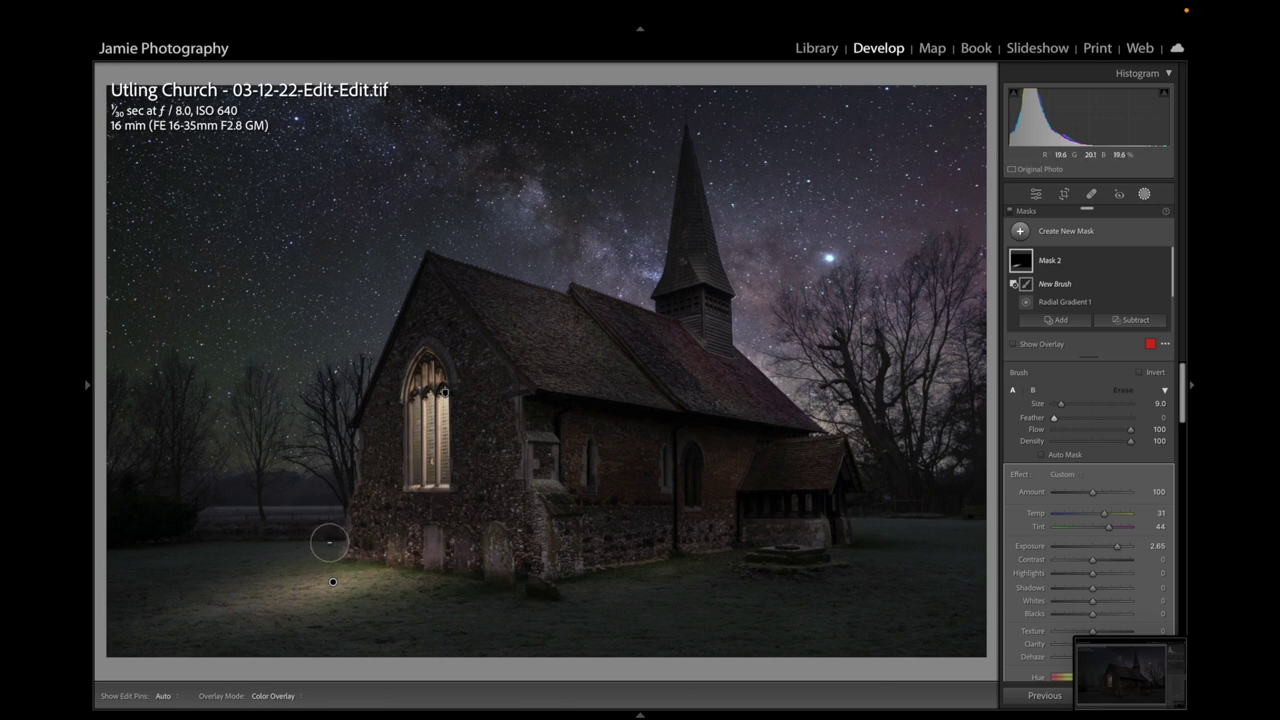
left_click_drag(330, 543, 475, 573)
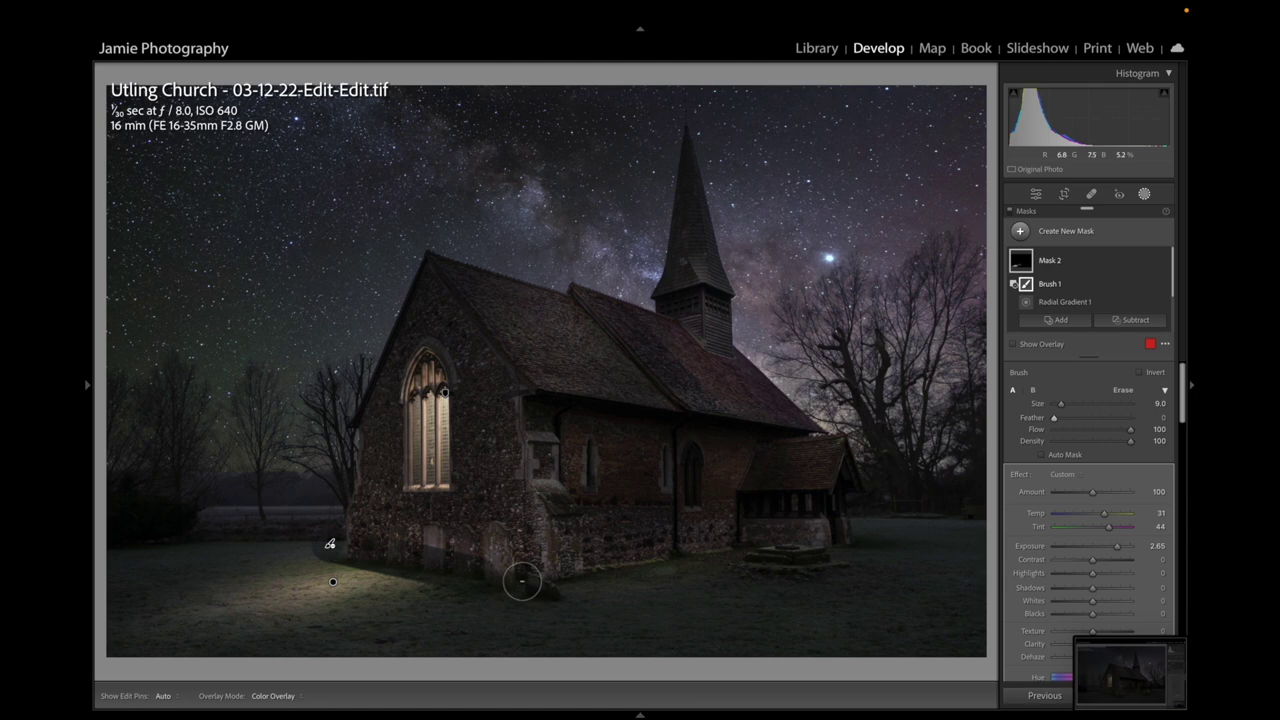
key("bracketright")
key("h")
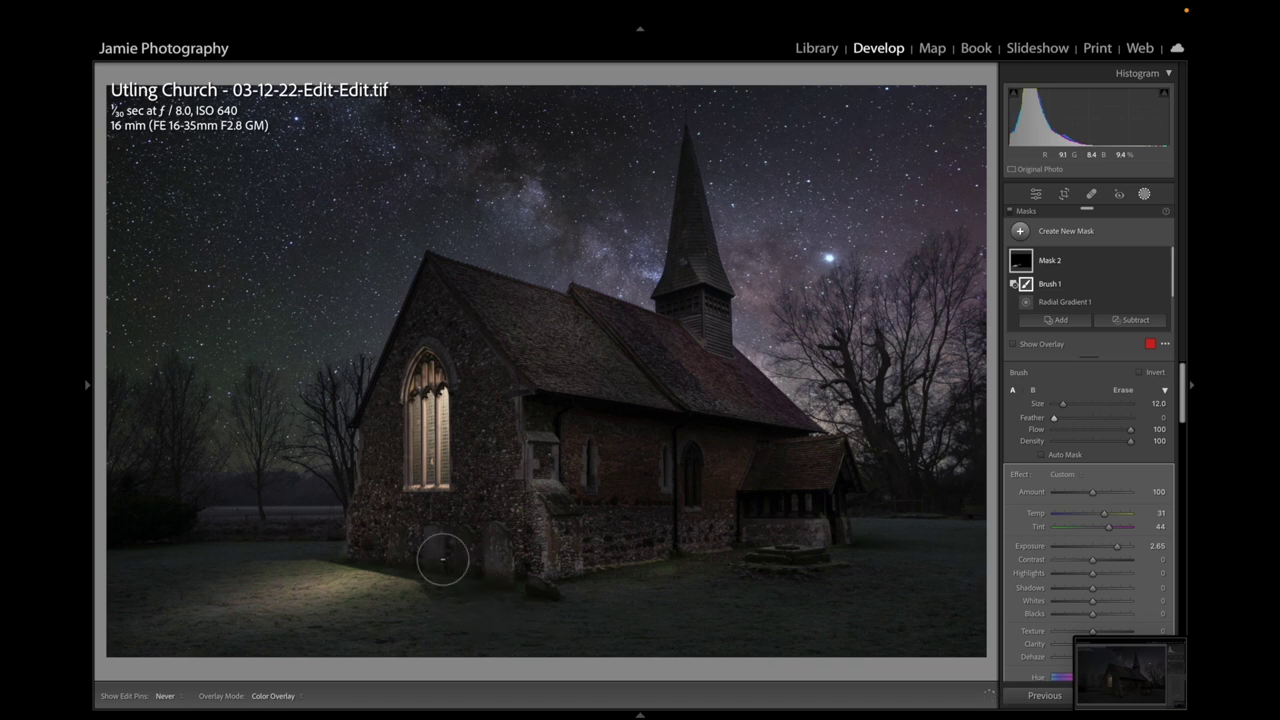
key("h")
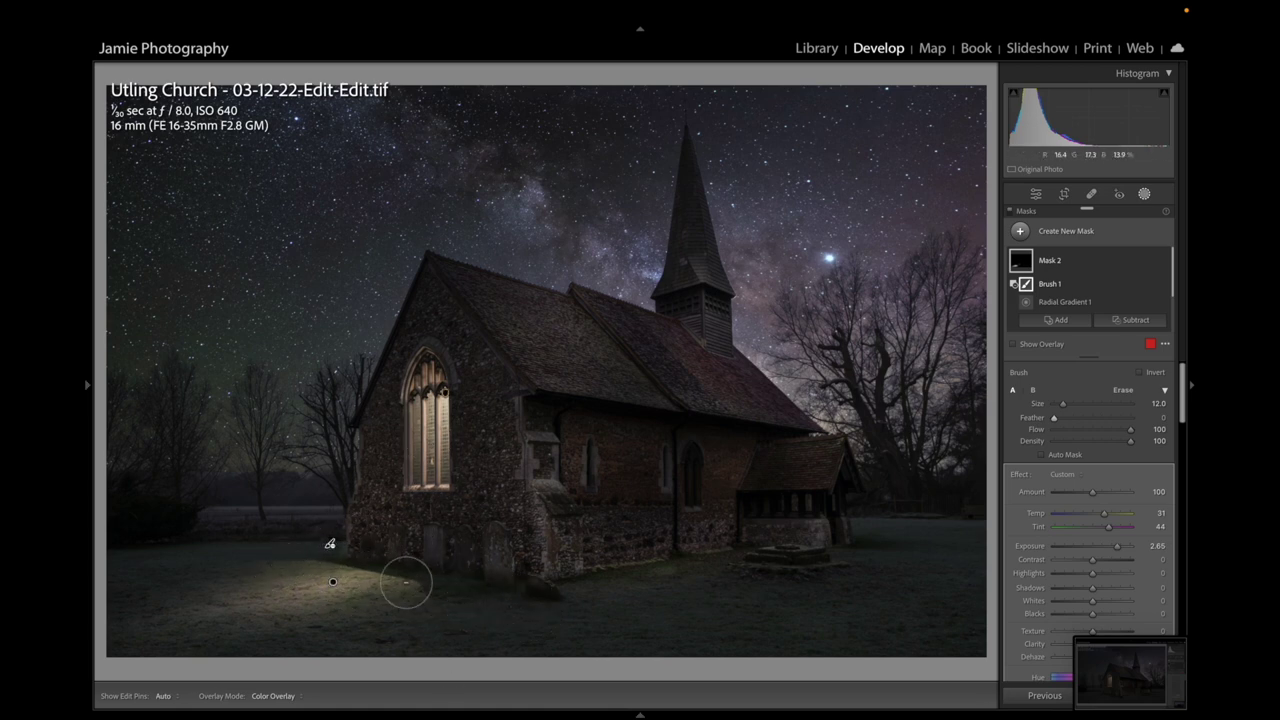
Soften the grass light's edges with a size 4 subtract brush at feather 48, flow 47, and lower the mask's exposure to 2.31
left_click(1088, 431)
key("bracketleft")
key("bracketleft")
key("h")
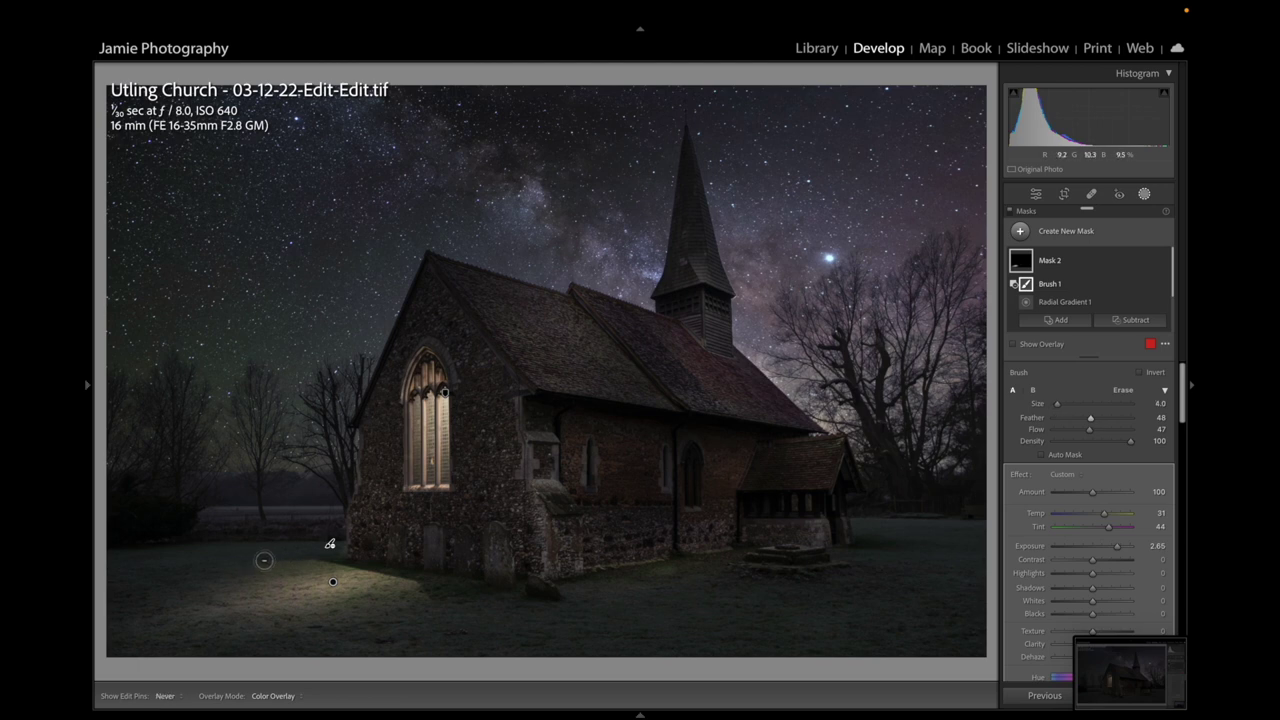
key("bracketright")
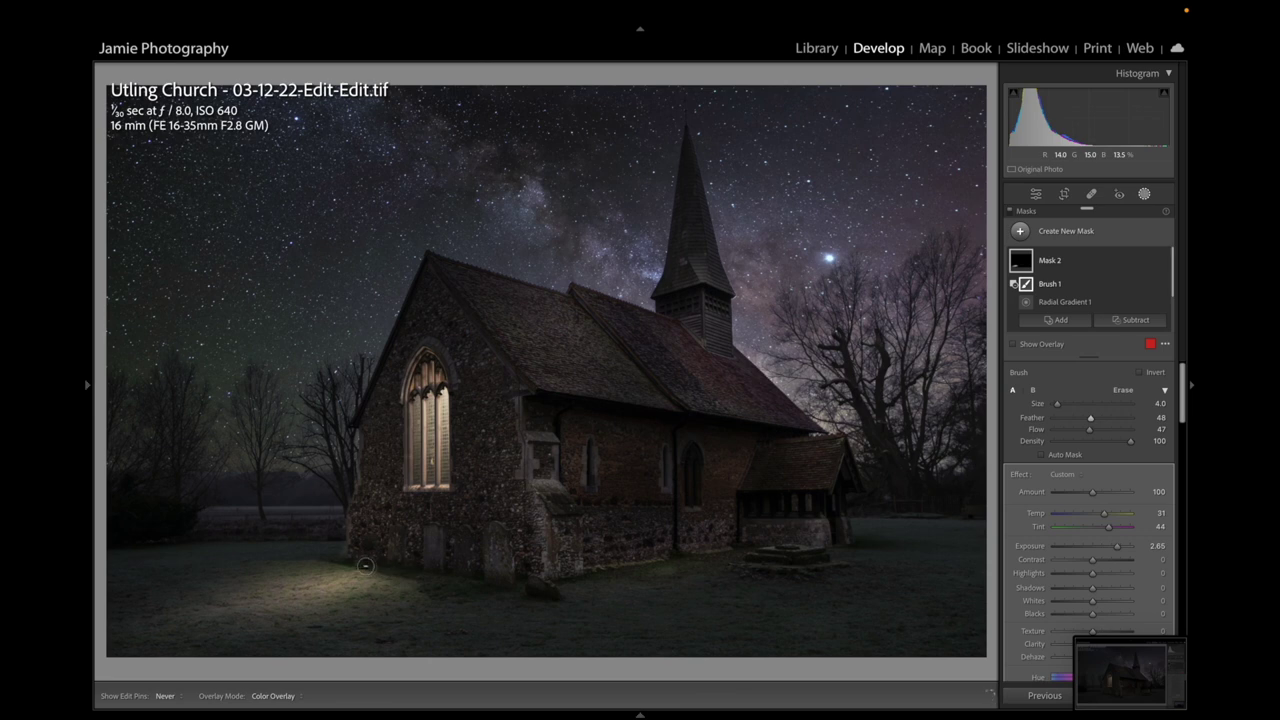
key("h")
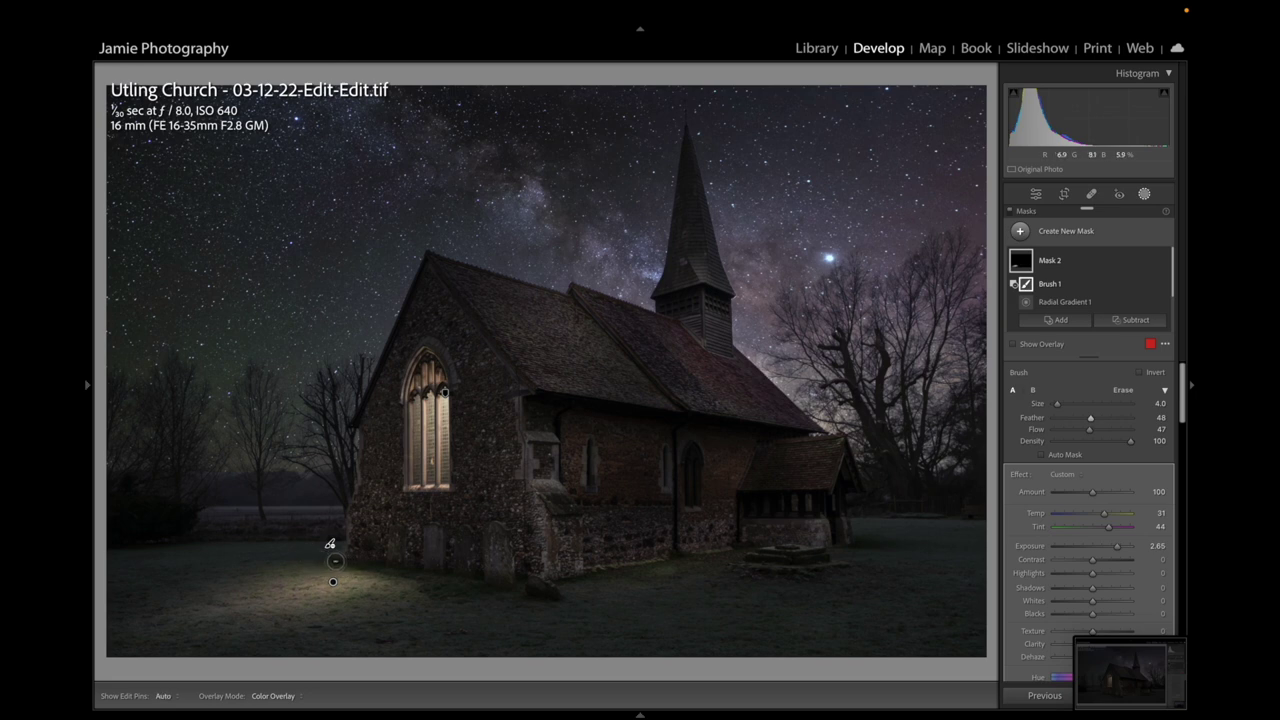
key("h")
key("h")
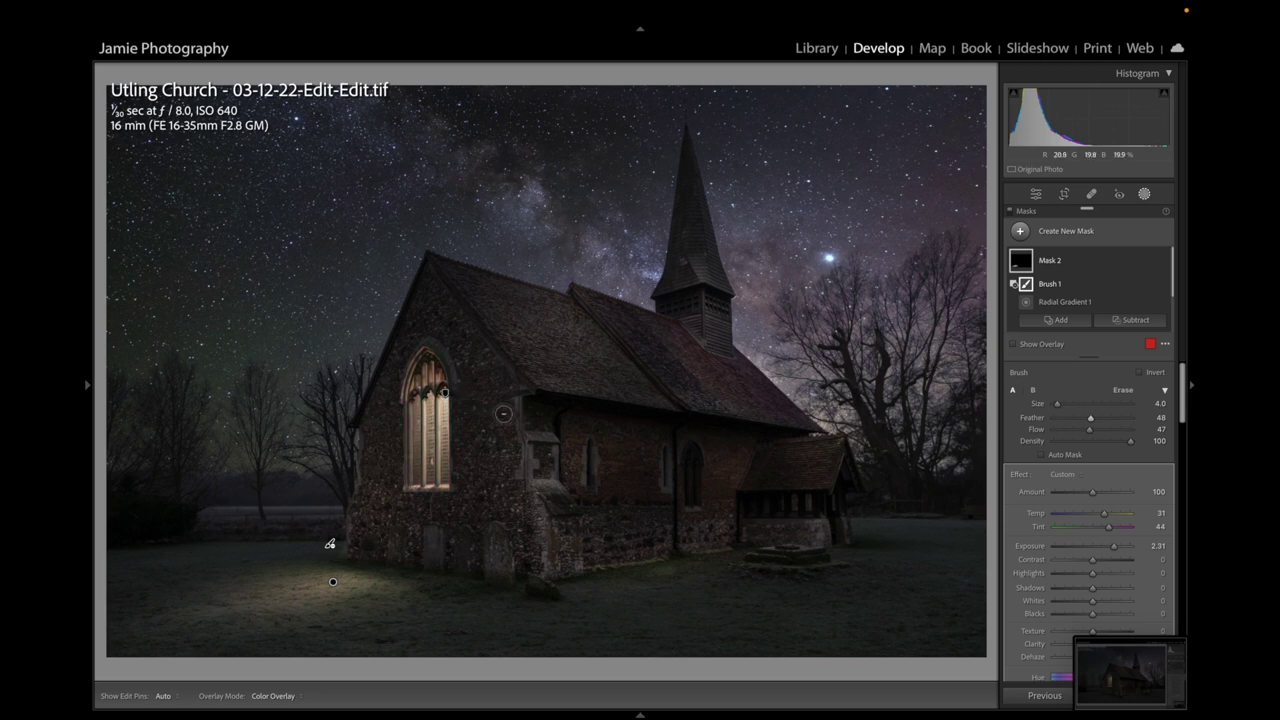
Add an upright radial gradient mask over the small side window nearest the buttress and raise its exposure to 4.00
left_click(1063, 232)
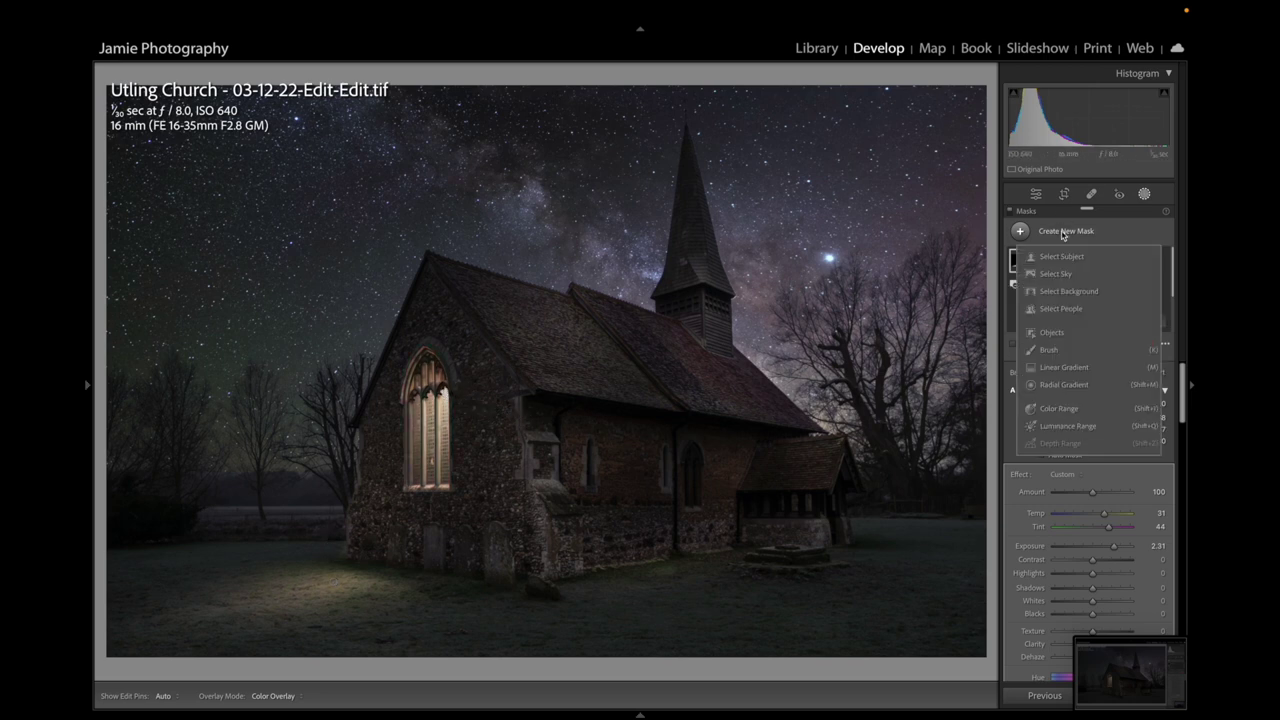
left_click(1064, 385)
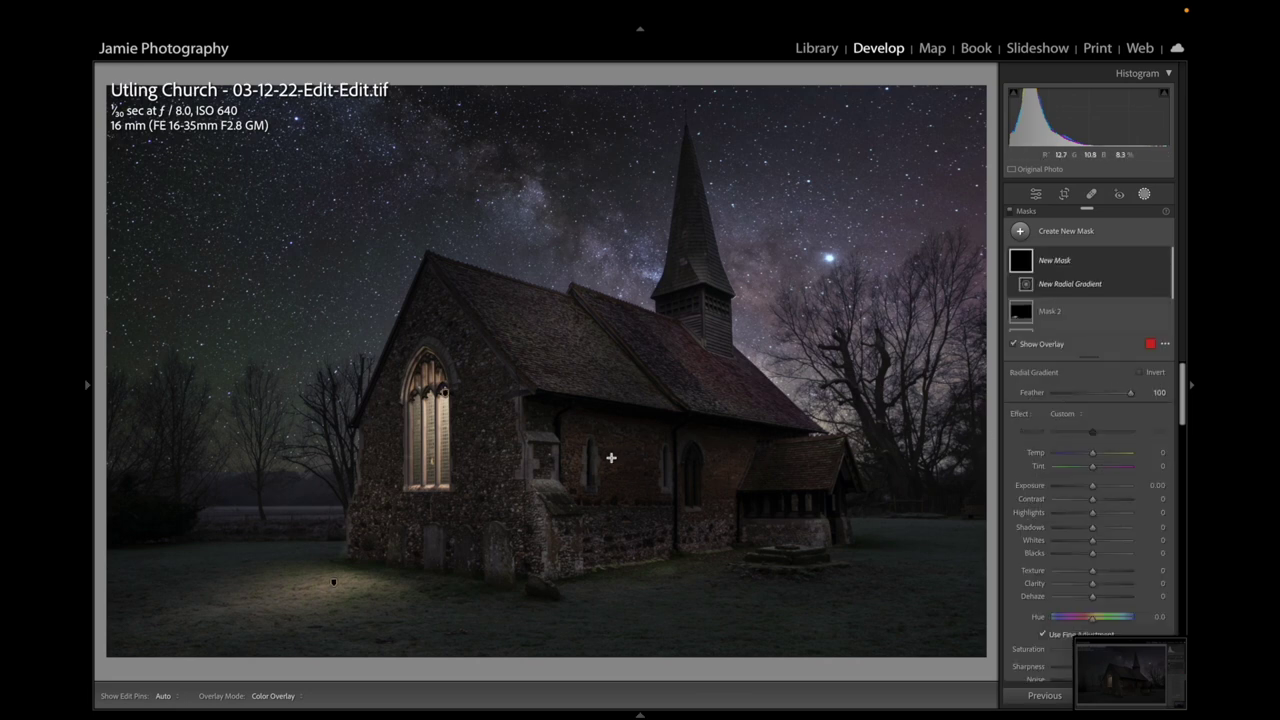
mouse_move(588, 438)
left_mouse_down()
mouse_move(614, 503)
mouse_move(575, 443)
mouse_move(583, 451)
left_mouse_up()
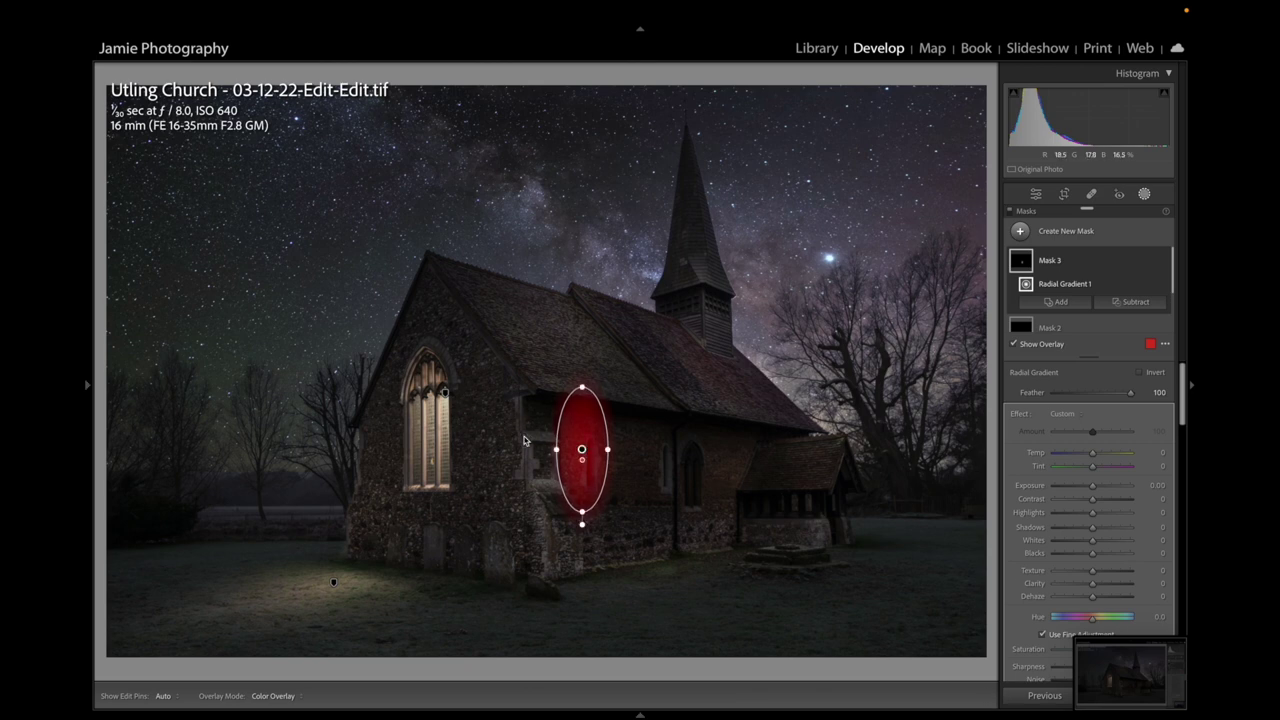
left_click_drag(582, 512, 583, 528)
left_click_drag(609, 451, 611, 449)
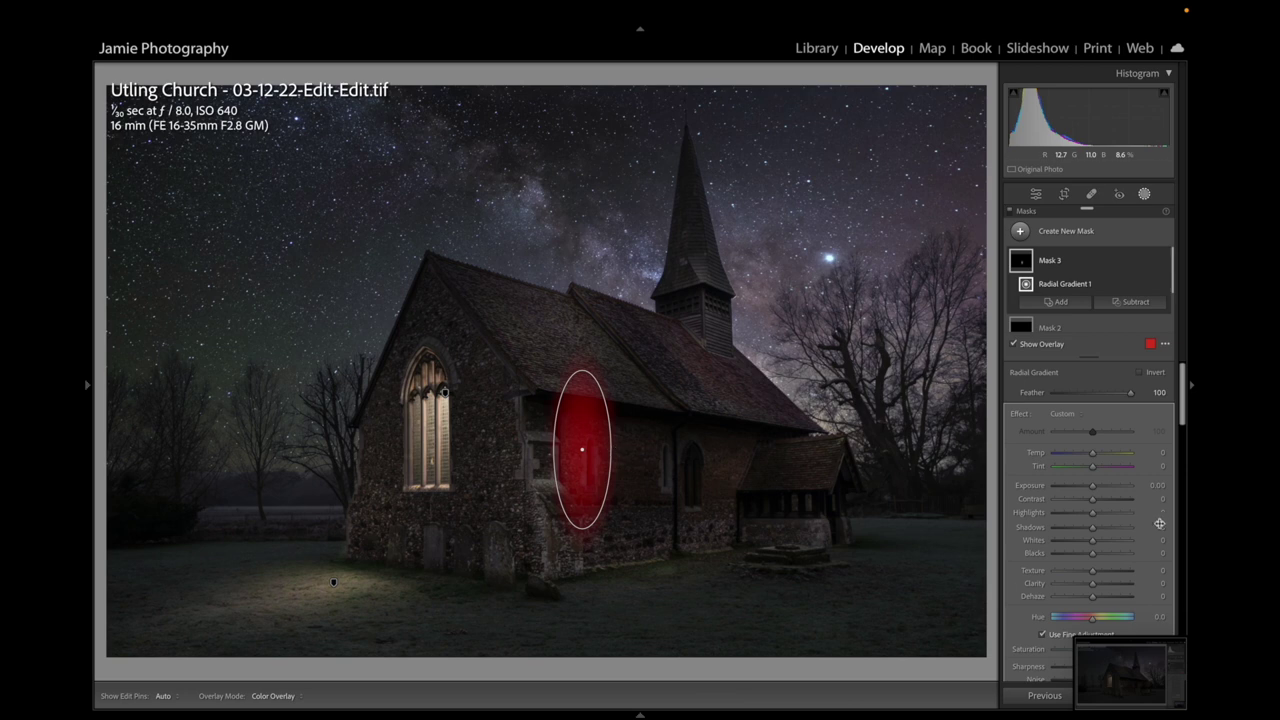
key("o")
left_click_drag(1092, 485, 1130, 485)
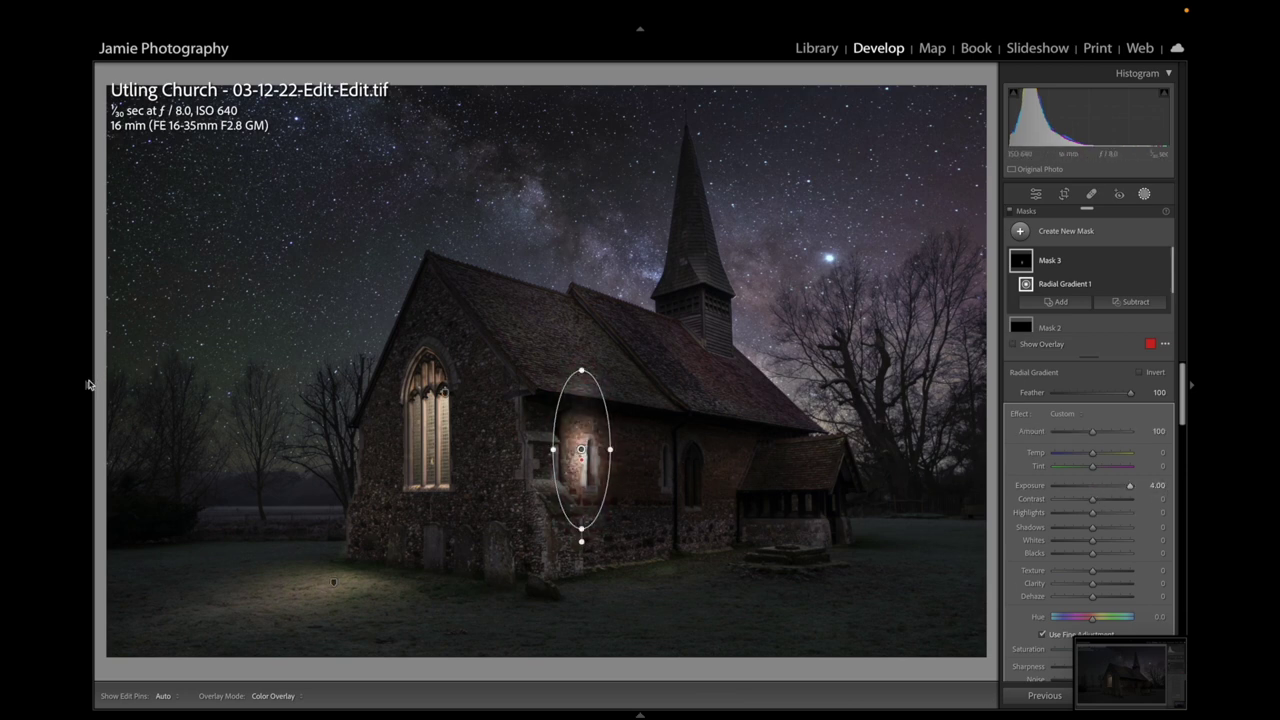
Subtract the light from the small window's stone frame with a size 6 brush at flow 100, raising its feather from 5 to 10
mouse_move(88, 384)
left_click(257, 73)
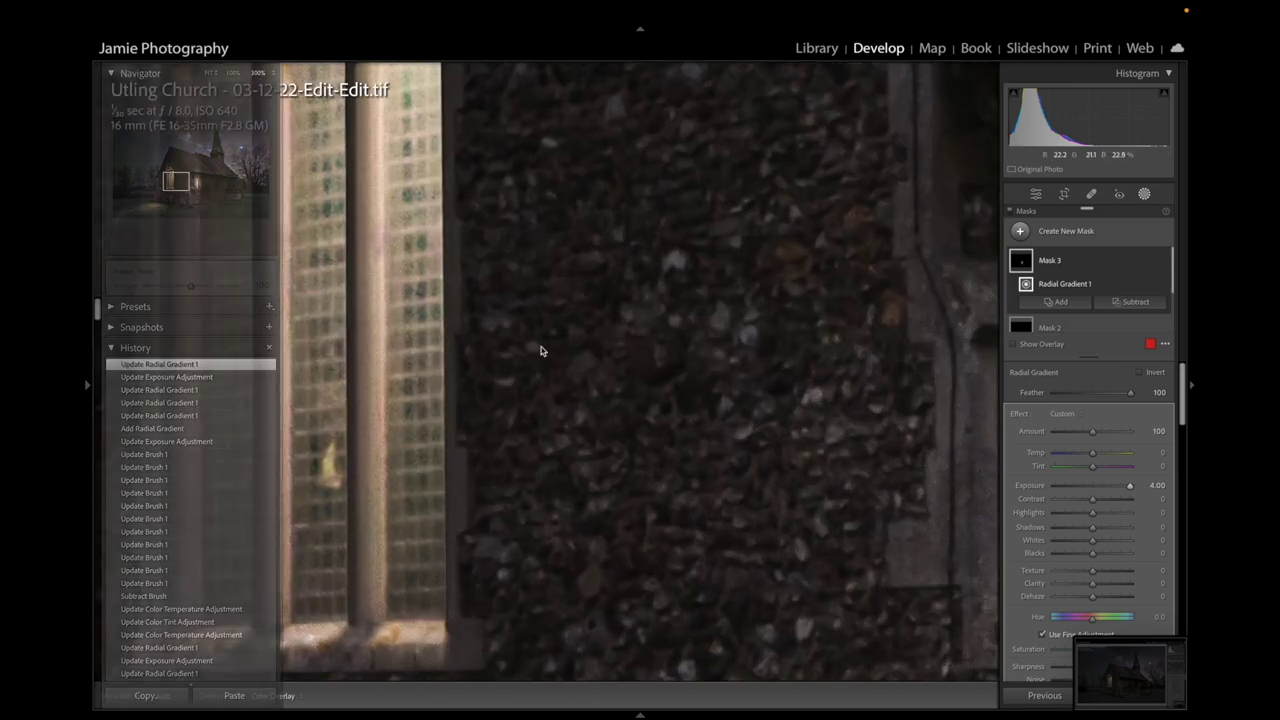
left_click_drag(771, 394, 483, 348)
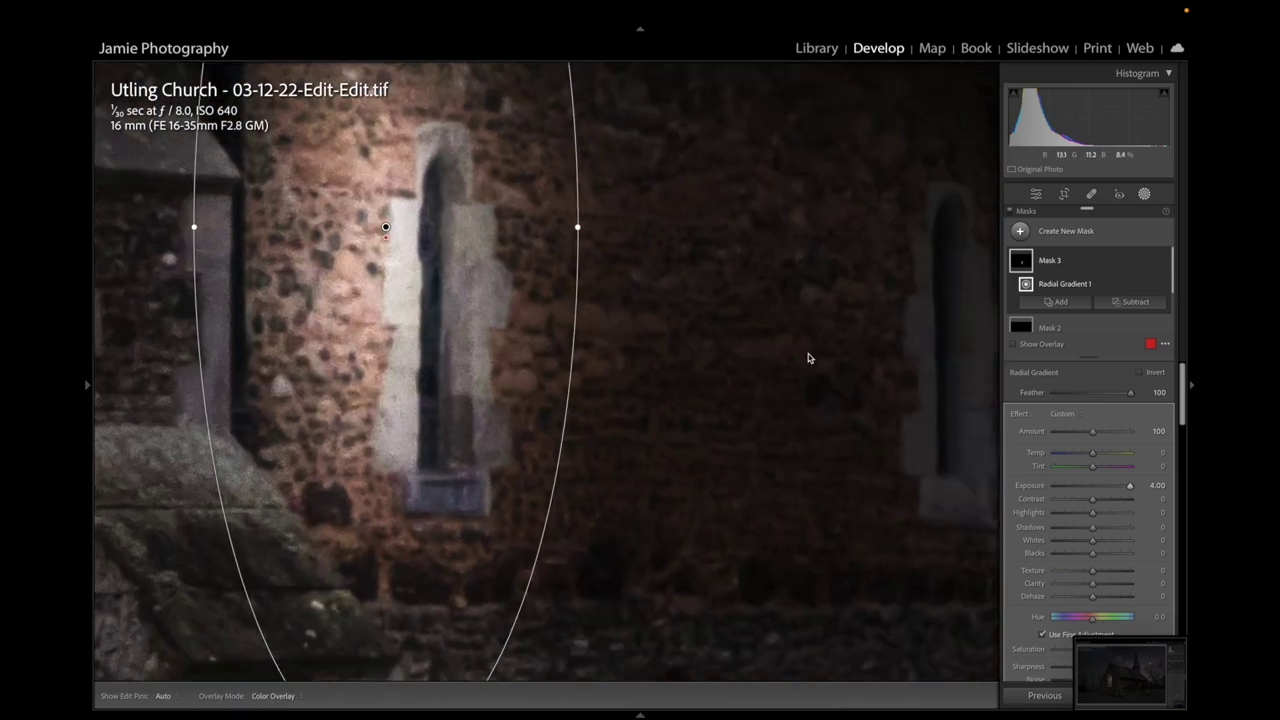
left_click(1130, 302)
left_click(1118, 428)
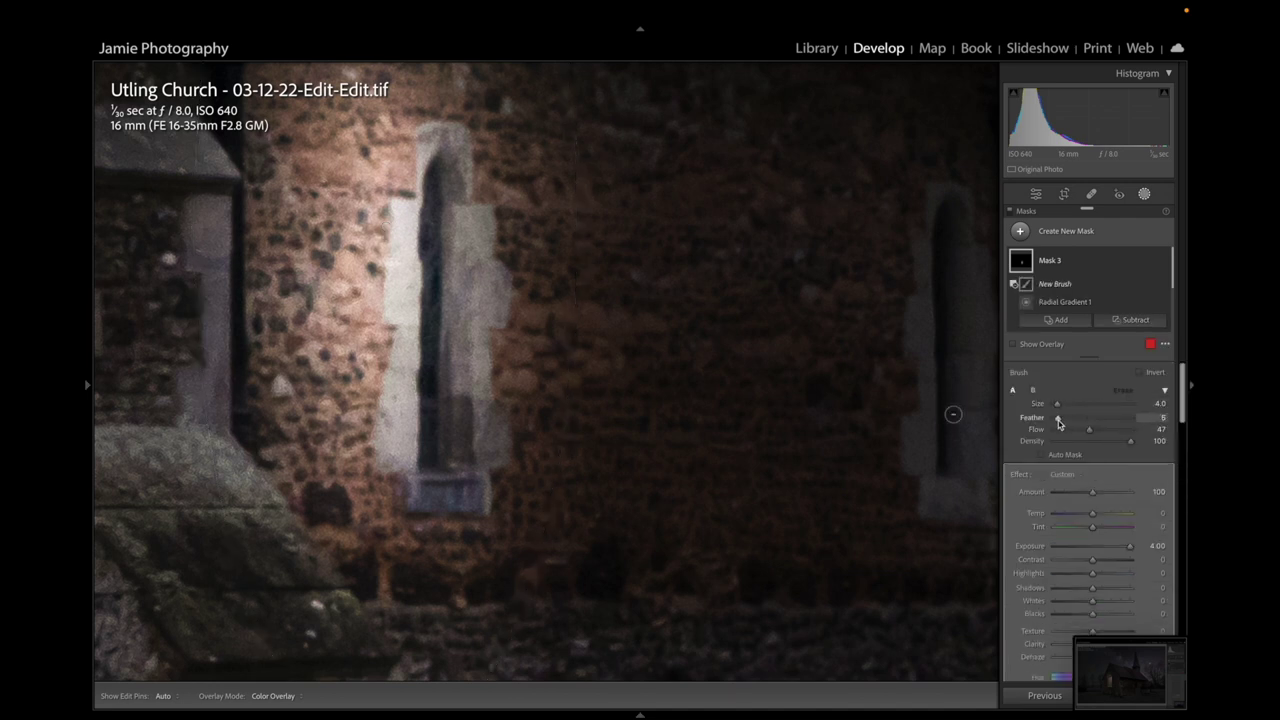
left_click_drag(1089, 429, 1175, 430)
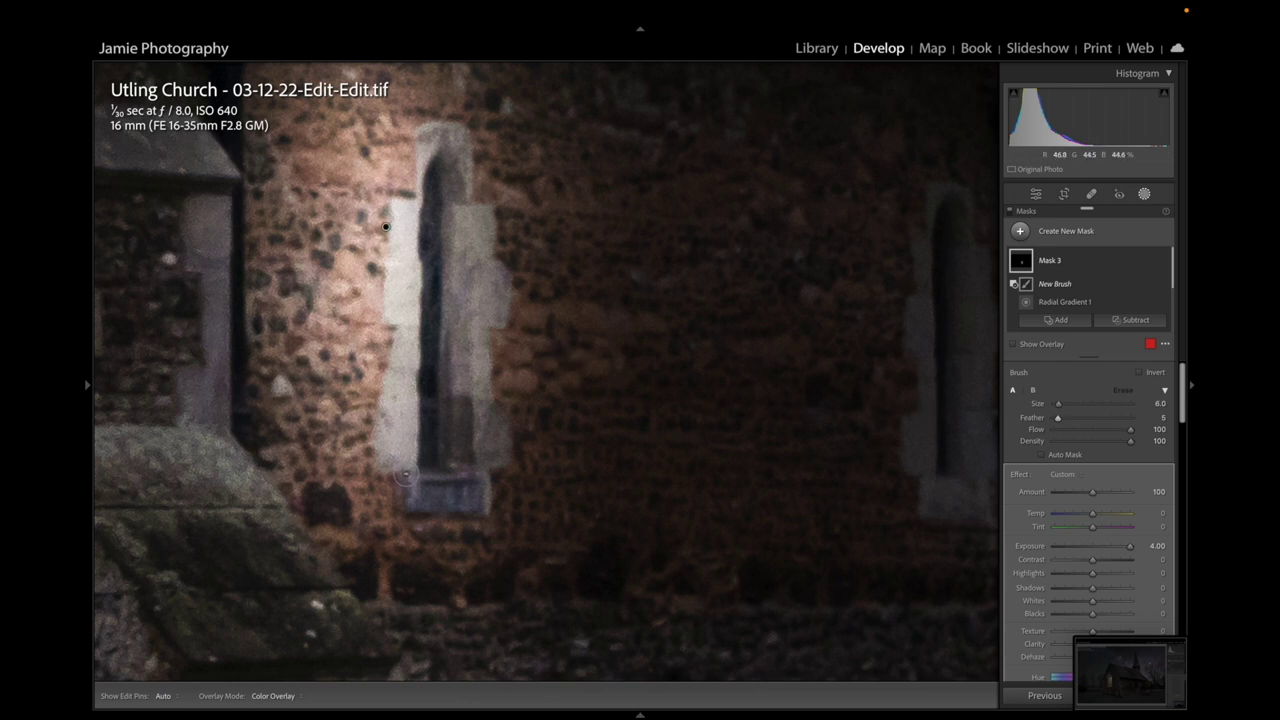
mouse_move(405, 475)
left_mouse_down()
mouse_move(435, 324)
mouse_move(426, 244)
mouse_move(406, 474)
left_mouse_up()
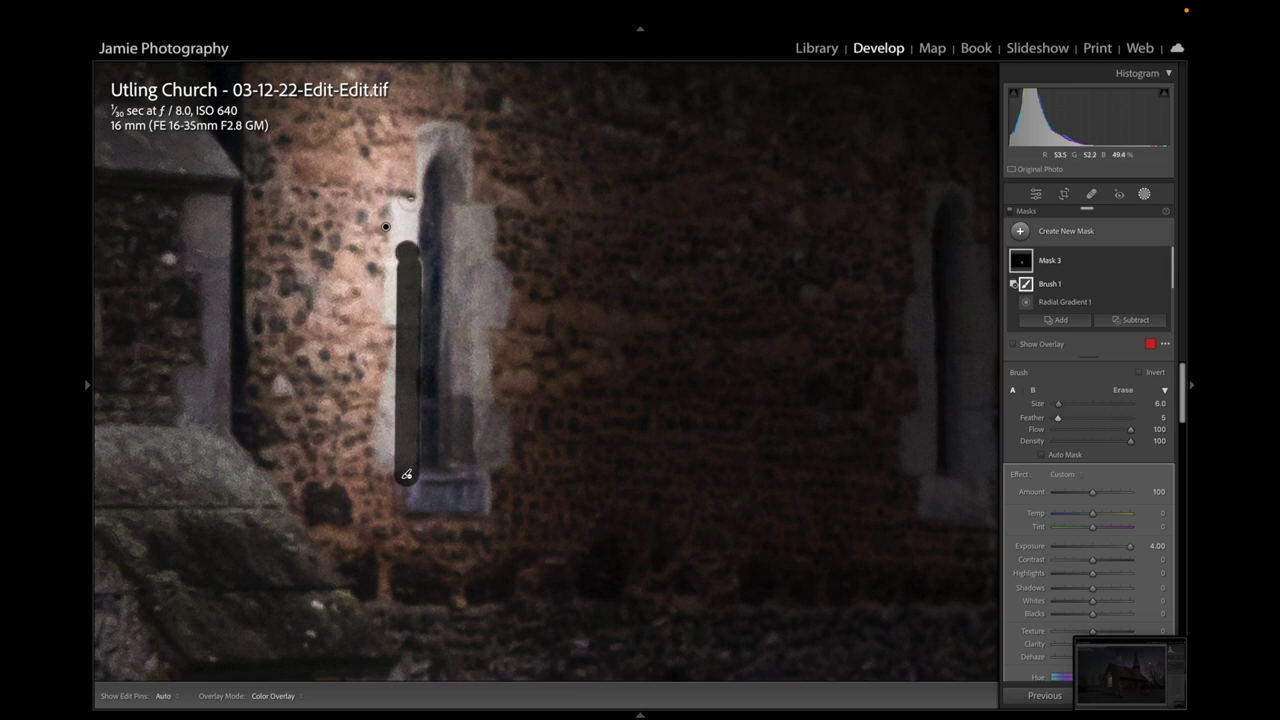
left_click(409, 197, "shift")
key("shift+bracketright")
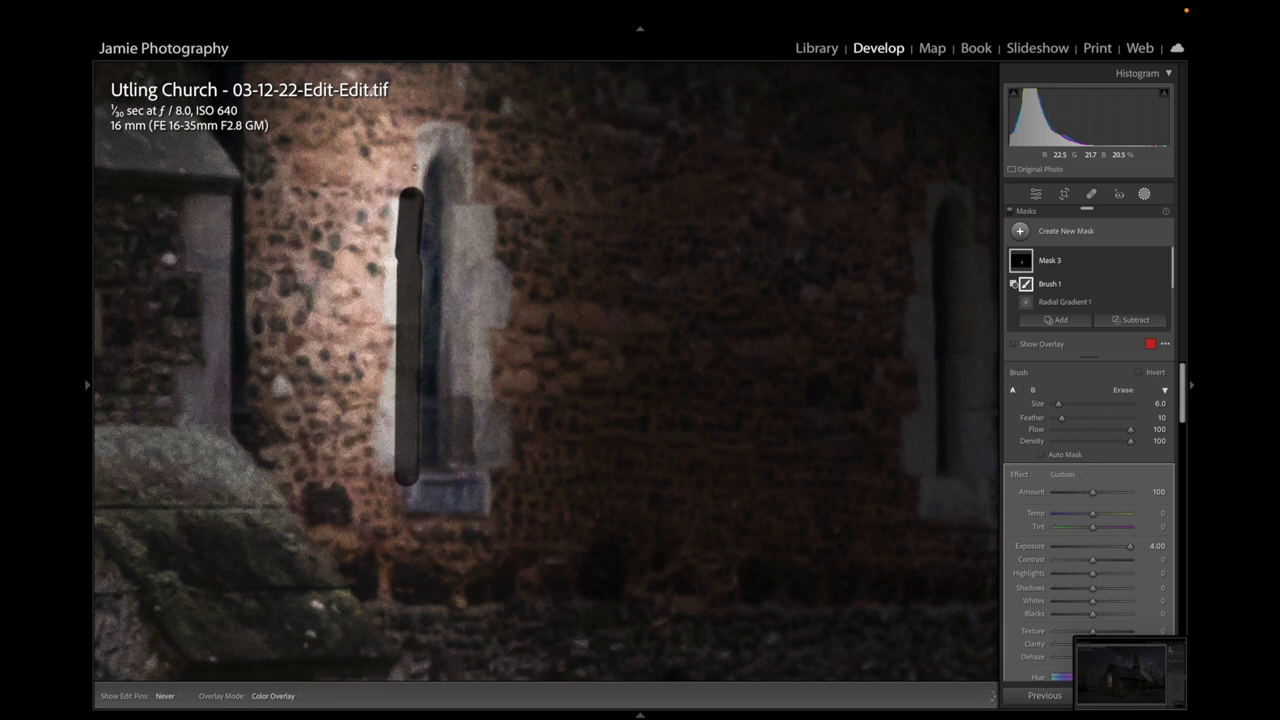
mouse_move(409, 197)
left_mouse_down()
mouse_move(462, 127)
mouse_move(484, 196)
mouse_move(499, 199)
mouse_move(487, 200)
mouse_move(490, 458)
left_mouse_up()
key("h")
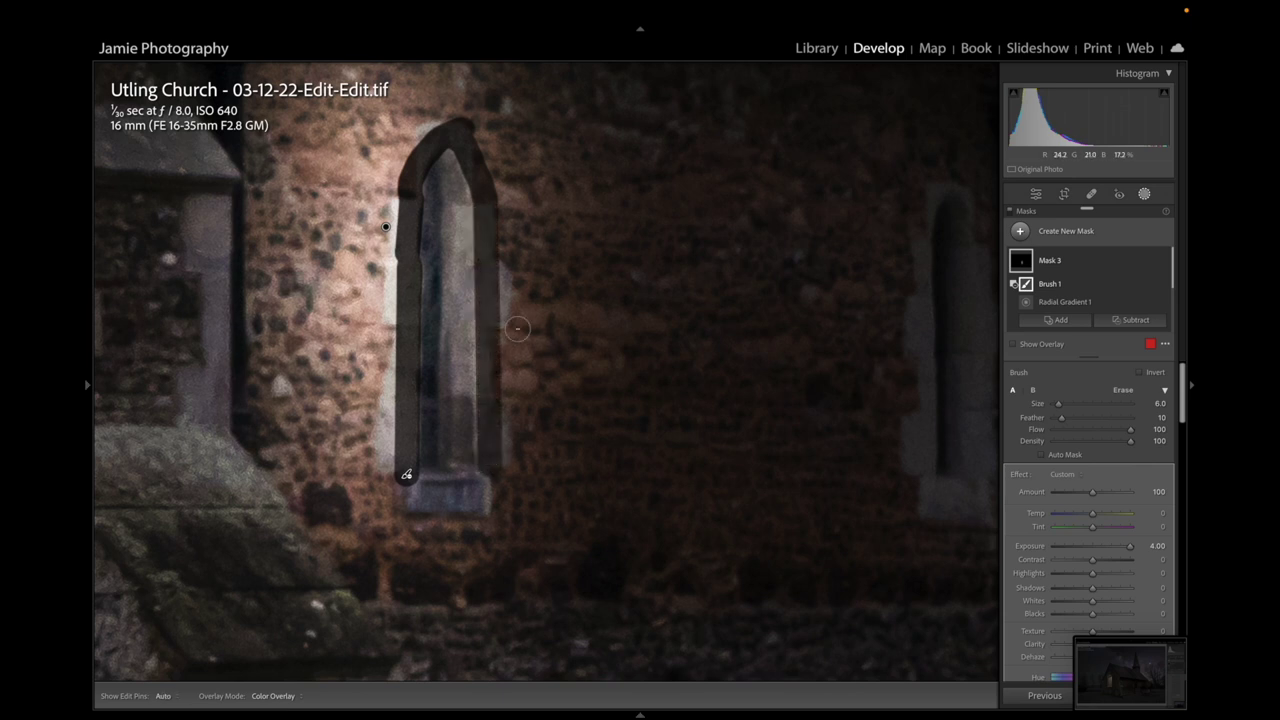
Subtract the light from the window's sill and the wall immediately around its frame, enlarging the brush to size 15
mouse_move(408, 485)
left_mouse_down()
mouse_move(480, 492)
mouse_move(491, 478)
mouse_move(493, 508)
mouse_move(410, 509)
mouse_move(392, 472)
left_mouse_up()
scroll(470, 373, "up", 3)
scroll(470, 373, "up", 1)
left_click_drag(470, 373, 431, 358)
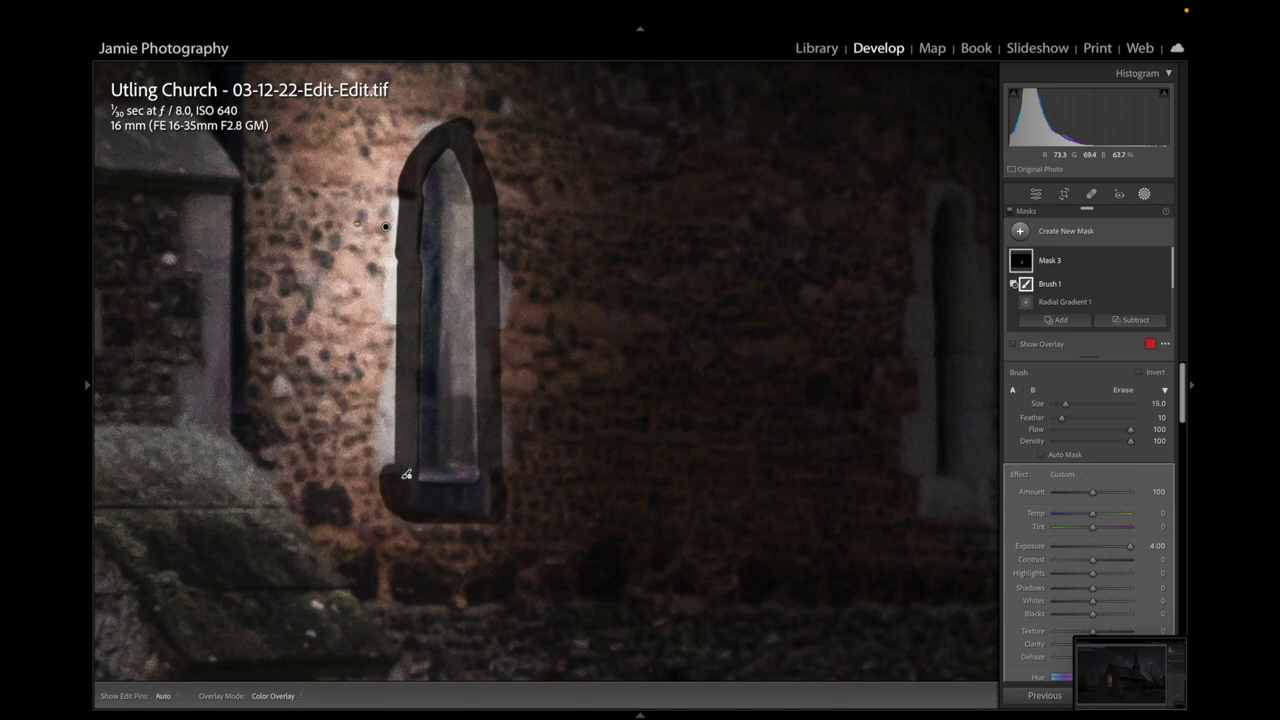
key("h")
mouse_move(376, 182)
left_mouse_down()
mouse_move(369, 417)
mouse_move(376, 502)
mouse_move(392, 517)
mouse_move(500, 529)
mouse_move(520, 500)
mouse_move(515, 121)
mouse_move(494, 154)
mouse_move(635, 273)
mouse_move(611, 212)
mouse_move(581, 215)
mouse_move(517, 283)
mouse_move(601, 283)
left_mouse_up()
key("h")
Subtract the remaining light from the wall between the window and the buttress with a size 35 brush
scroll(484, 219, "up", 5)
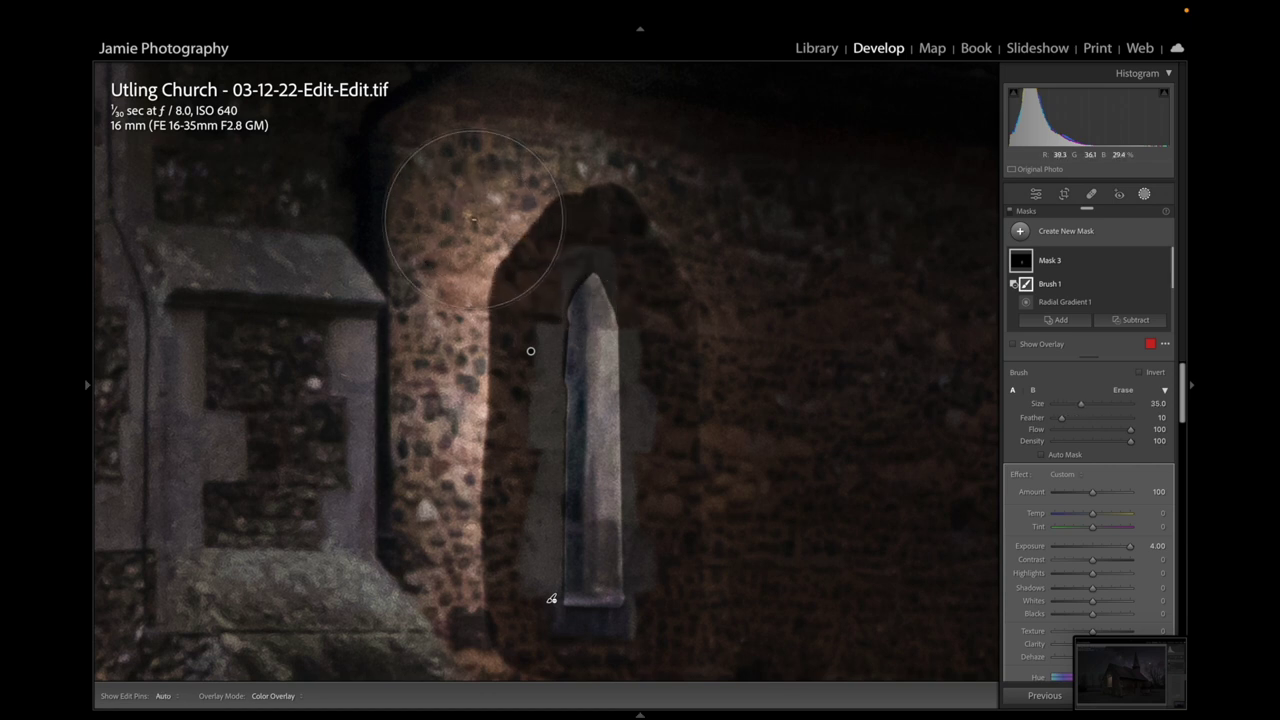
mouse_move(464, 210)
left_mouse_down()
mouse_move(515, 157)
mouse_move(429, 77)
mouse_move(543, 114)
left_mouse_up()
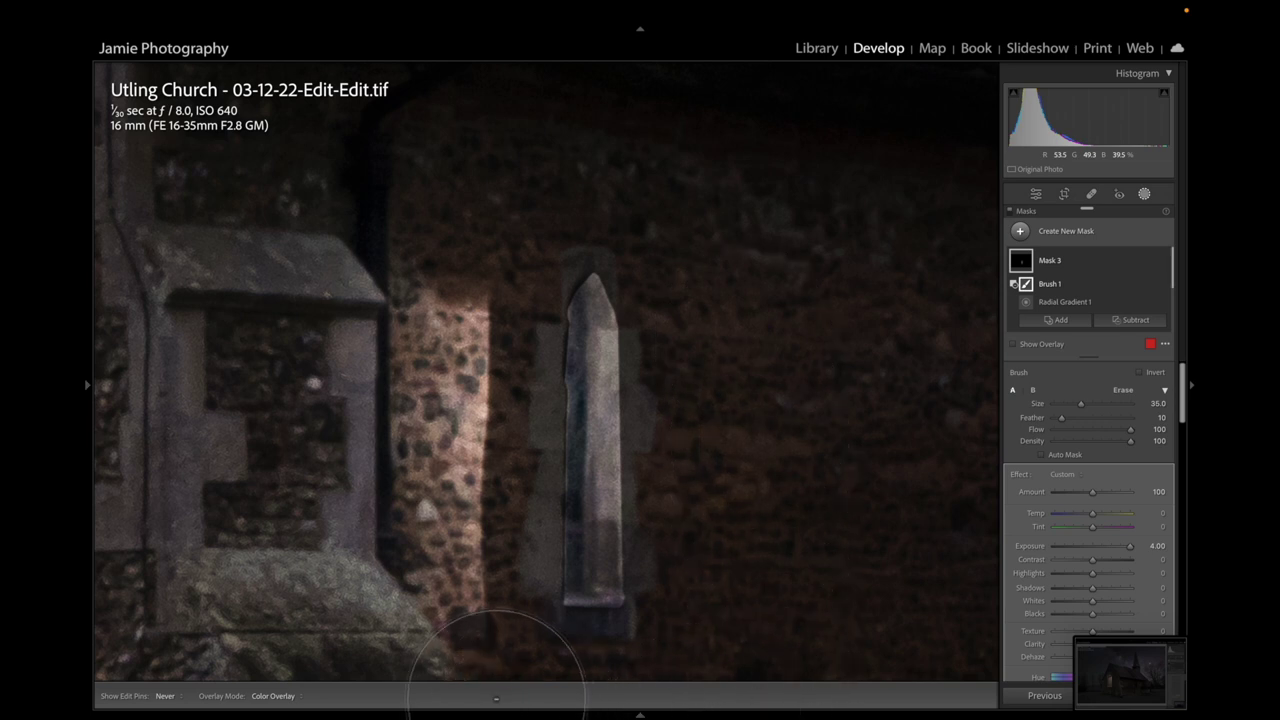
mouse_move(443, 566)
left_mouse_down()
mouse_move(450, 265)
mouse_move(424, 328)
mouse_move(408, 328)
mouse_move(362, 450)
mouse_move(343, 418)
mouse_move(330, 546)
mouse_move(377, 364)
left_mouse_up()
key("h")
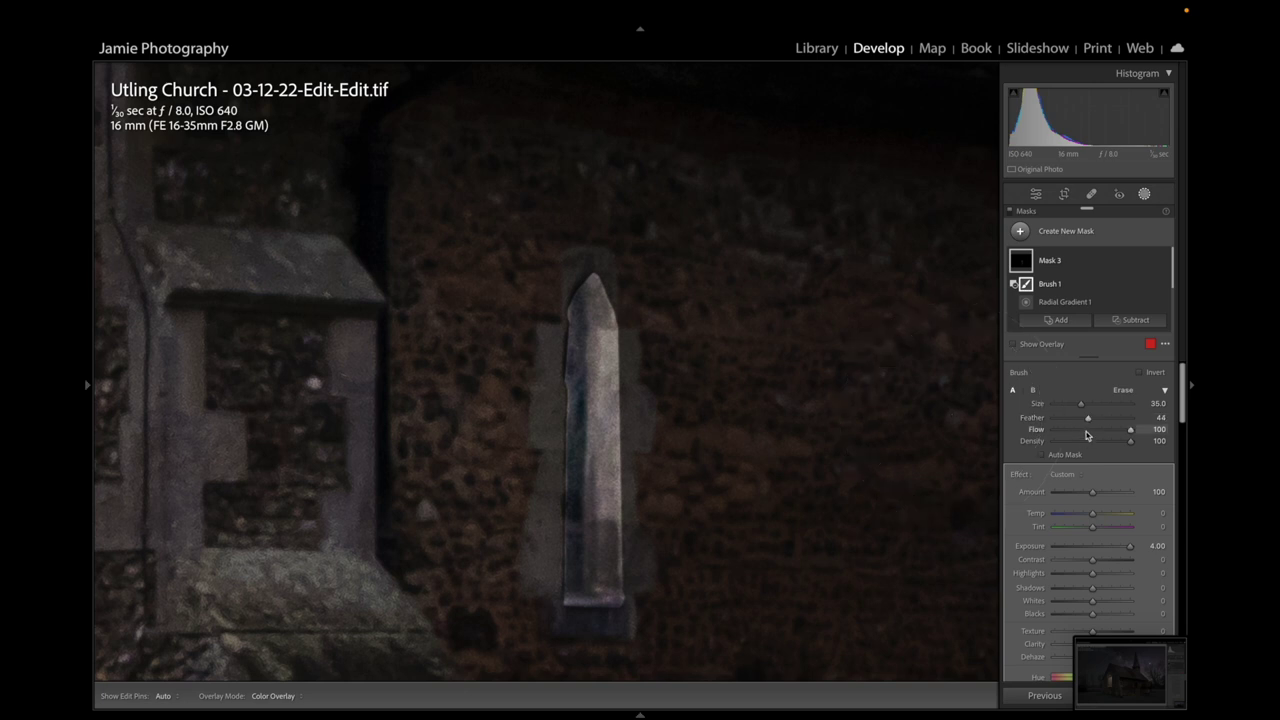
Soften the light along the small window's right edge with a size 6 subtract brush at feather 44 and flow 35
scroll(590, 340, "down", 10)
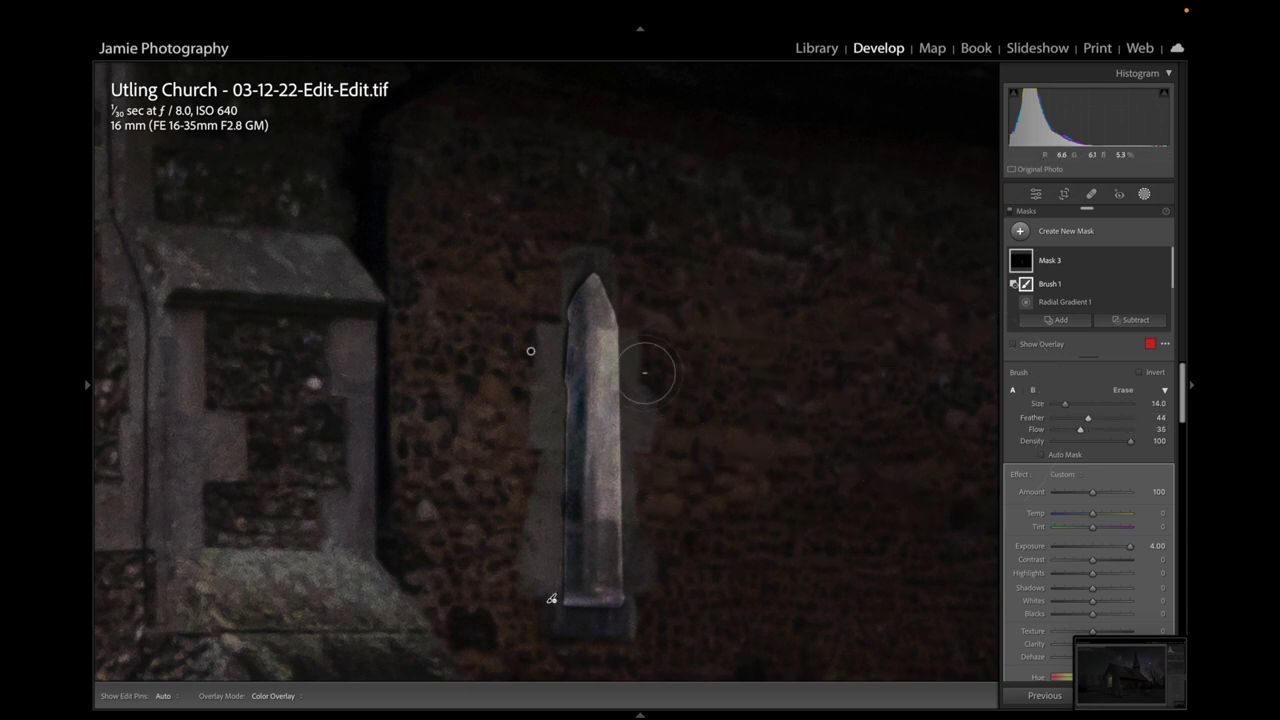
scroll(603, 288, "down", 2)
key("h")
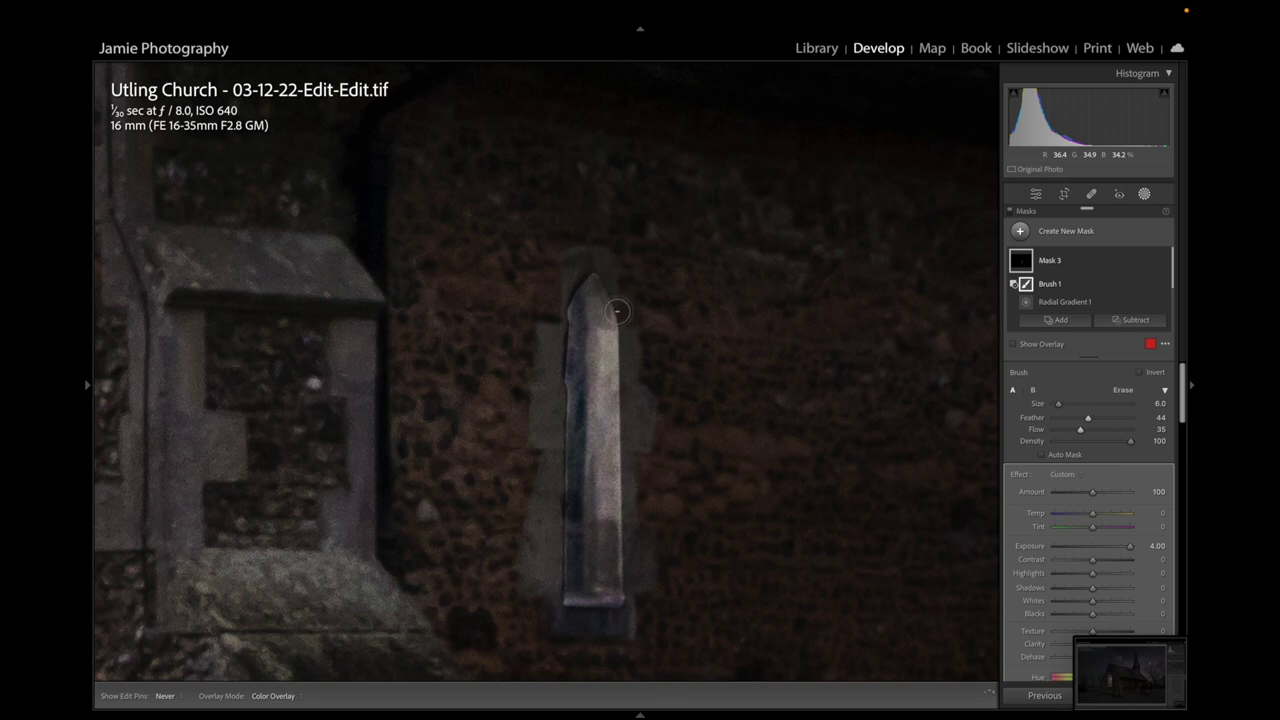
key("h")
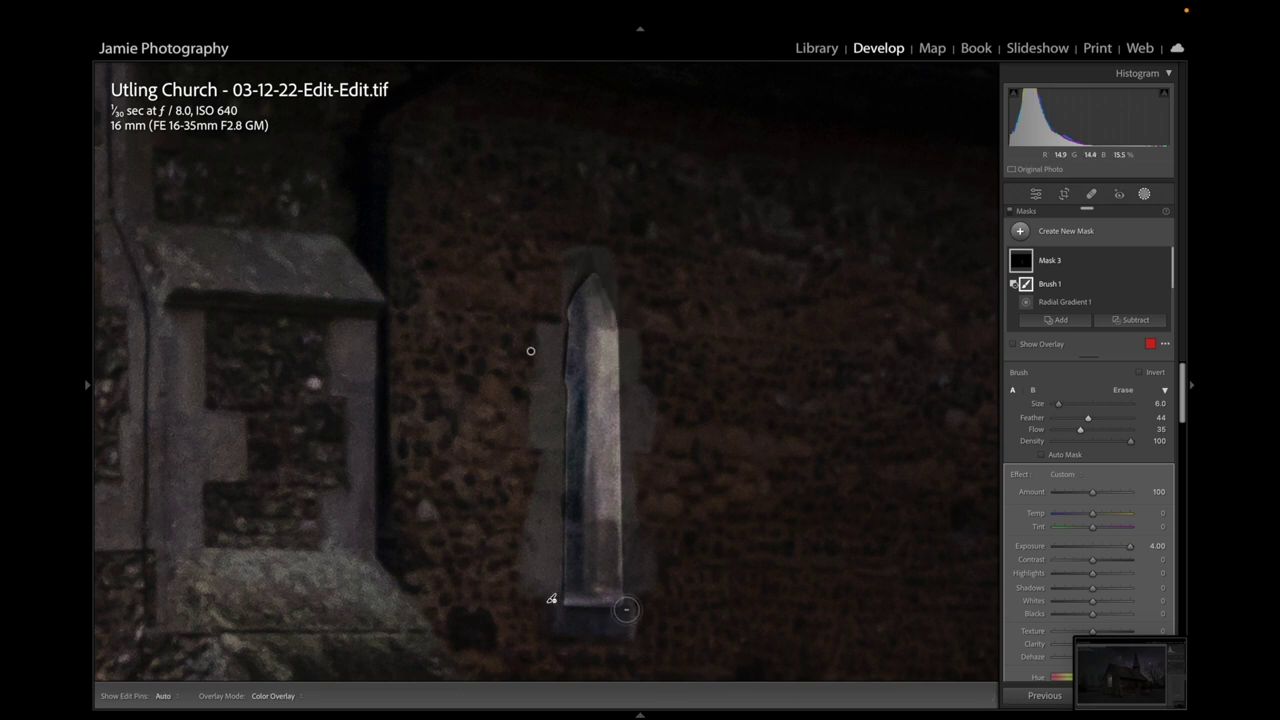
mouse_move(626, 608)
left_mouse_down()
mouse_move(618, 340)
mouse_move(626, 503)
left_mouse_up()
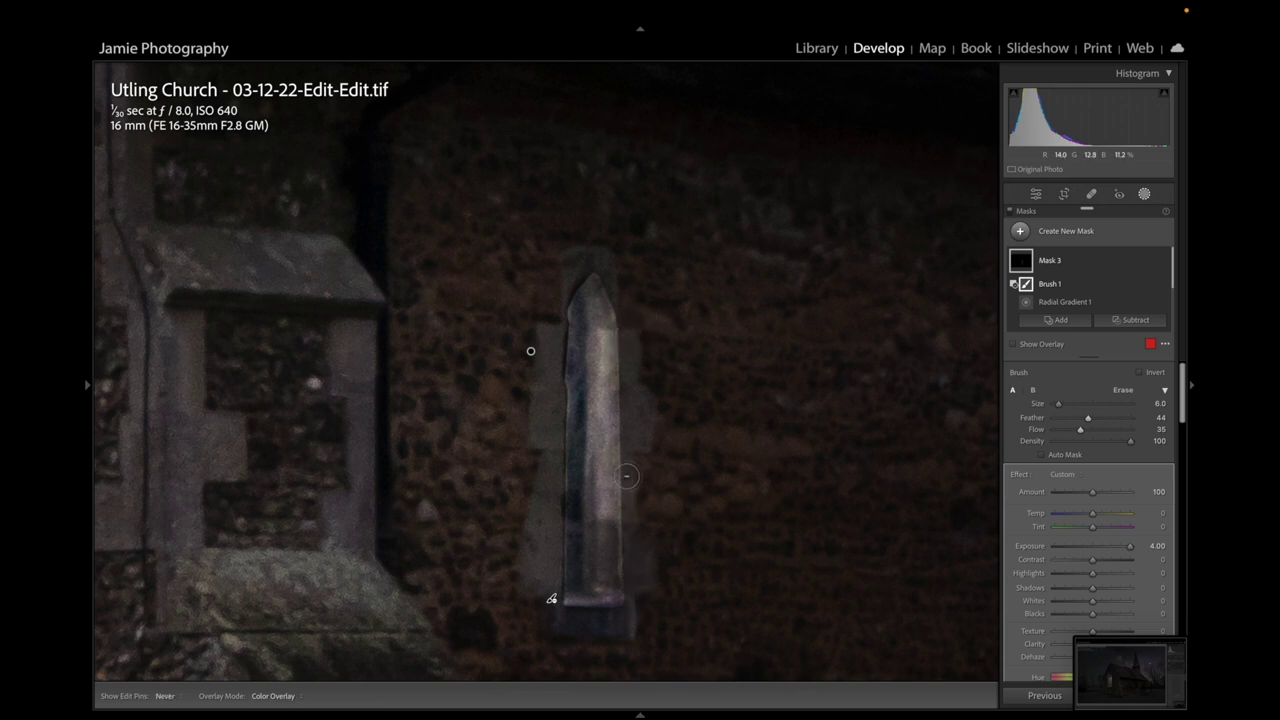
key("h")
key("h")
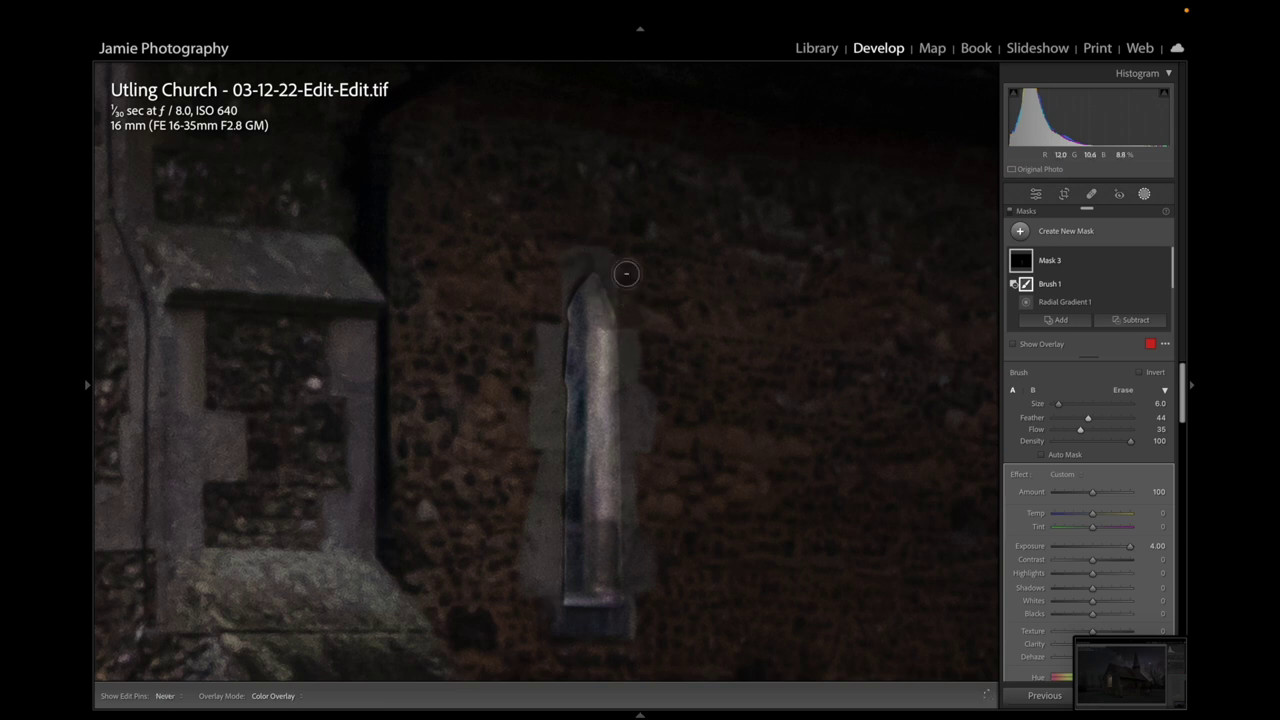
key("h")
key("h")
key("h")
key("h")
key("h")
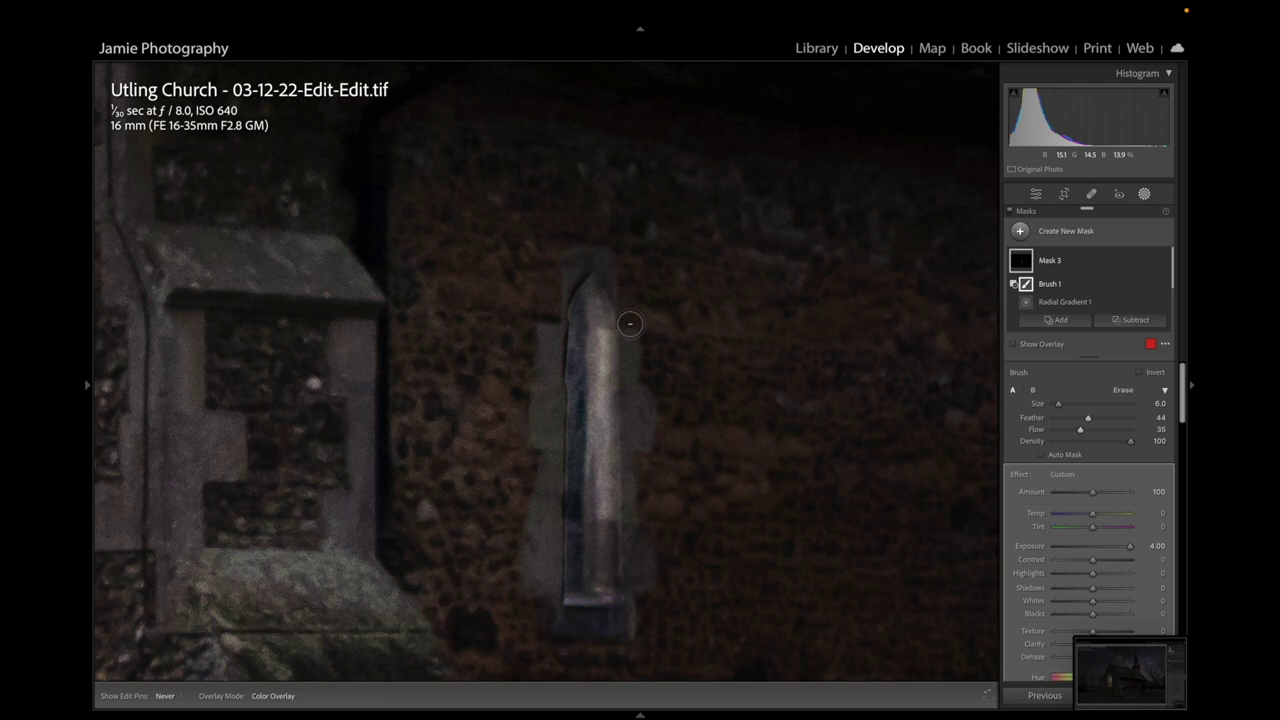
Soften the light along the small window's pointed top and left edge with the same size 6 subtract brush
key("h")
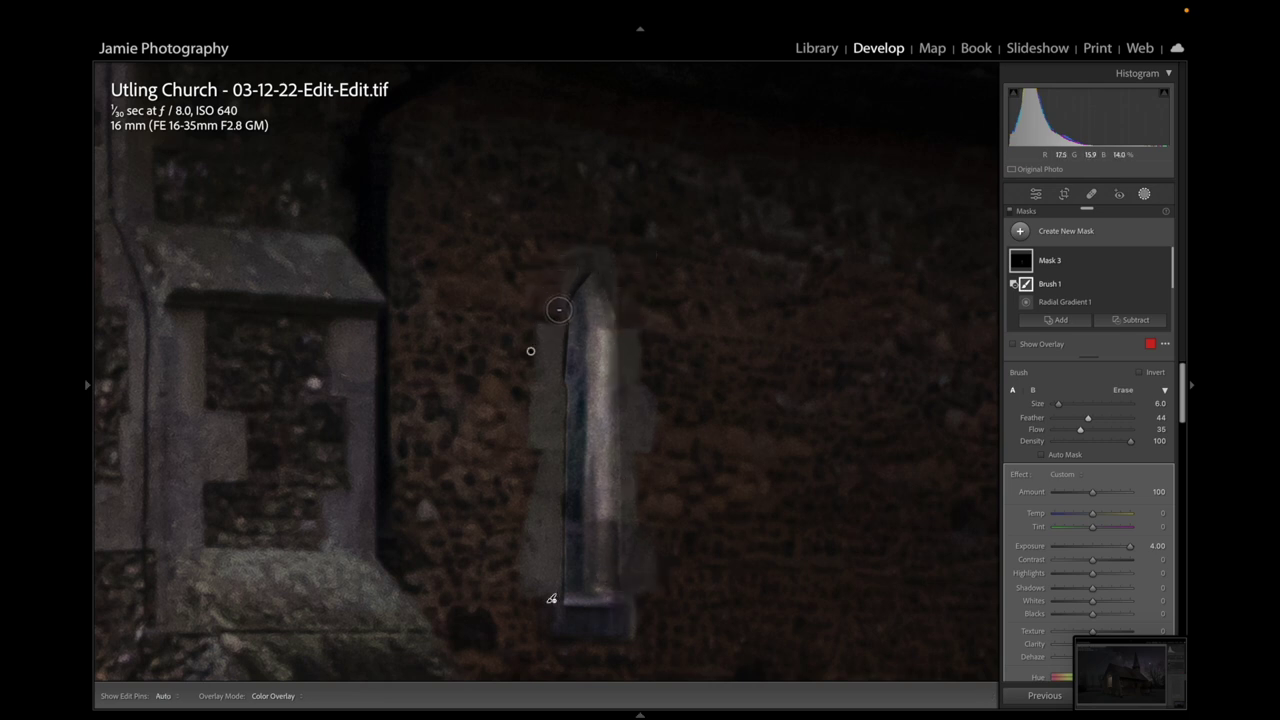
key("h")
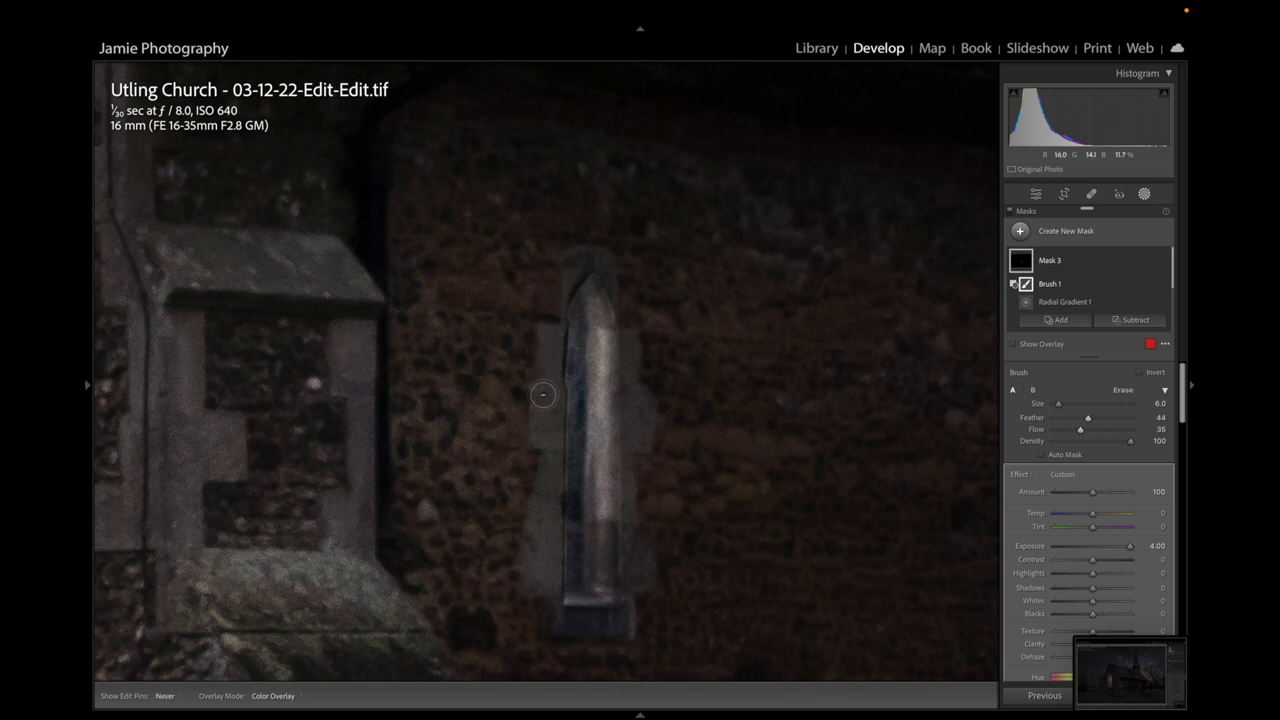
key("h")
key("h")
key("h")
Subtract stray light from the roof edge and buttress around the small window with a size 29 brush at flow 100
mouse_move(530, 352)
mouse_move(95, 386)
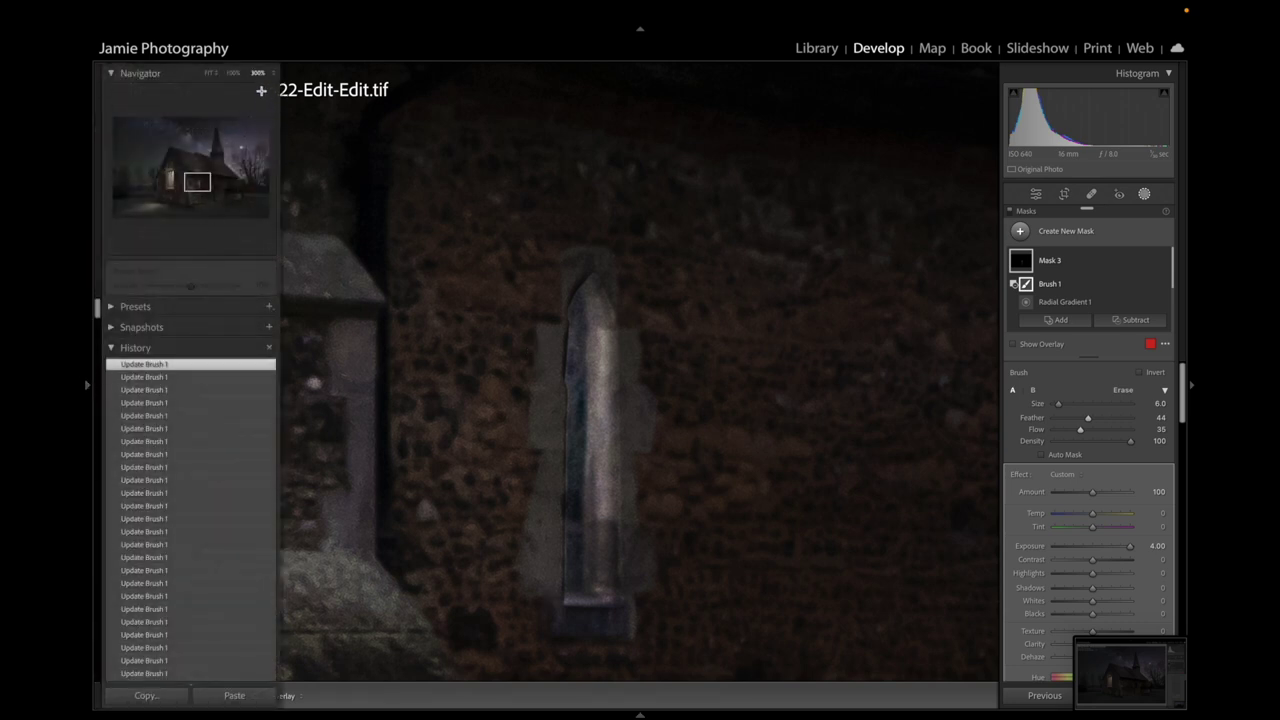
left_click(232, 75)
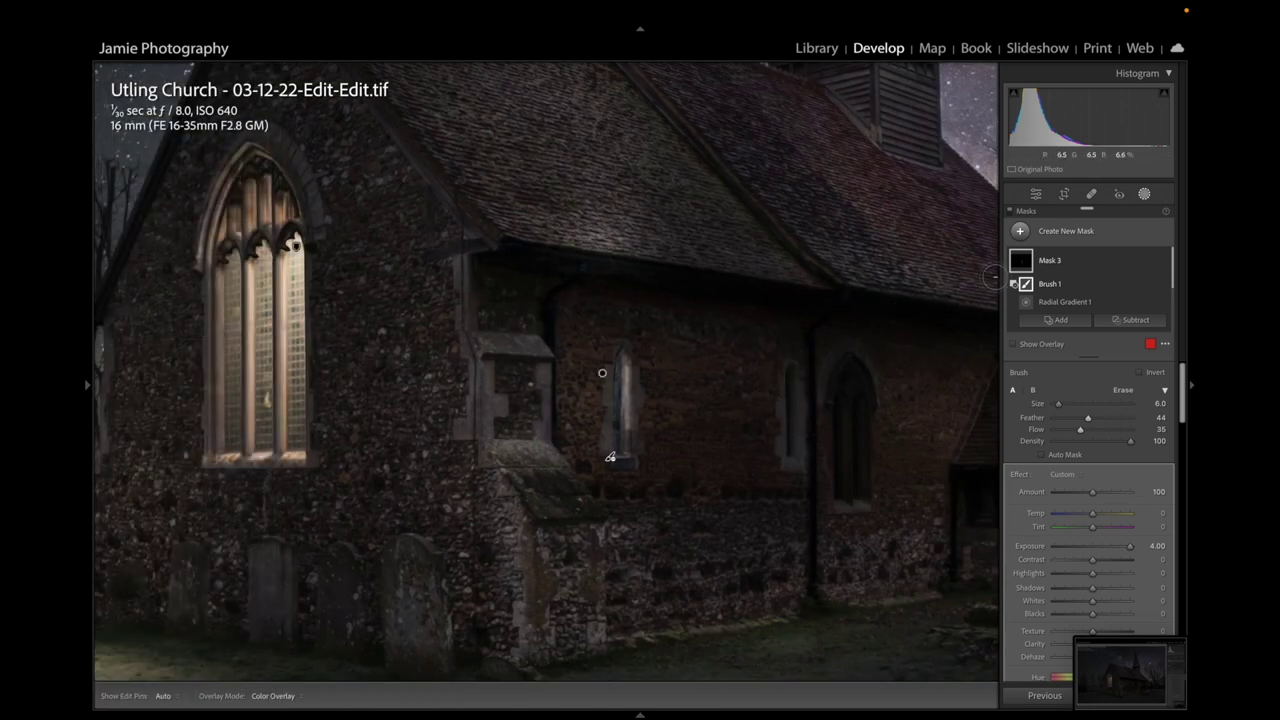
mouse_move(1013, 265)
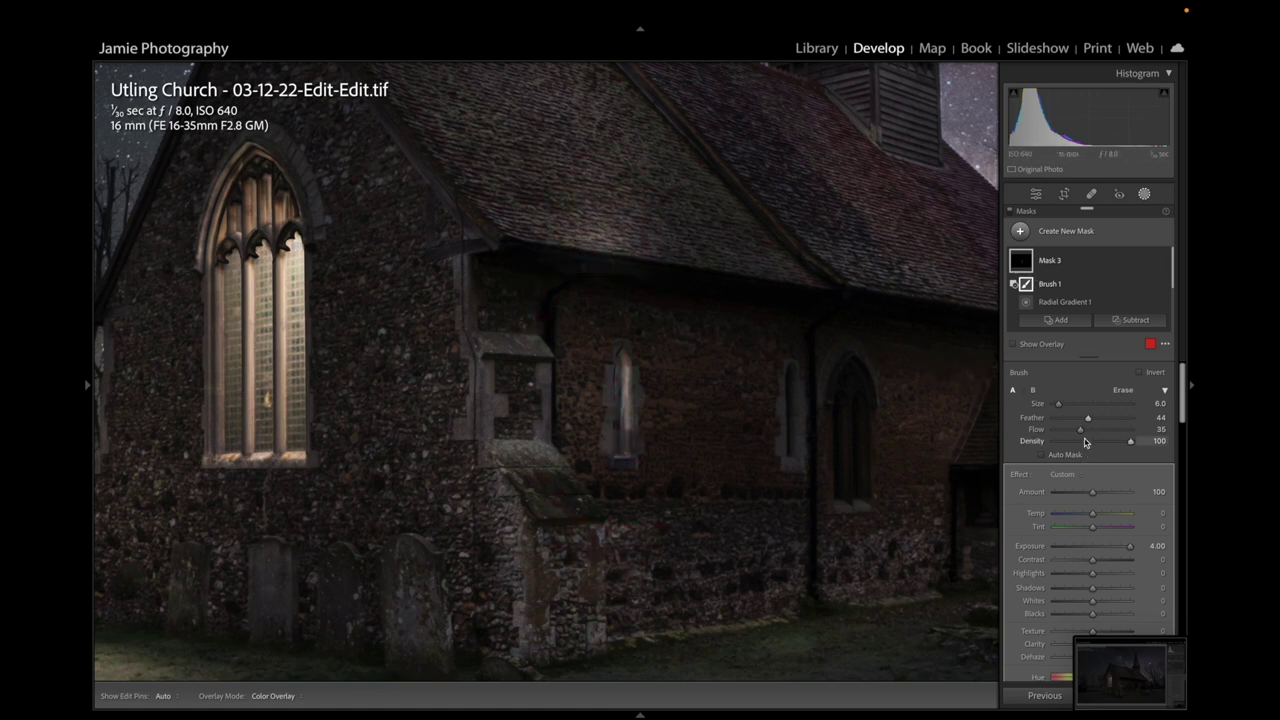
left_click_drag(1080, 429, 1131, 429)
scroll(480, 228, "up", 4)
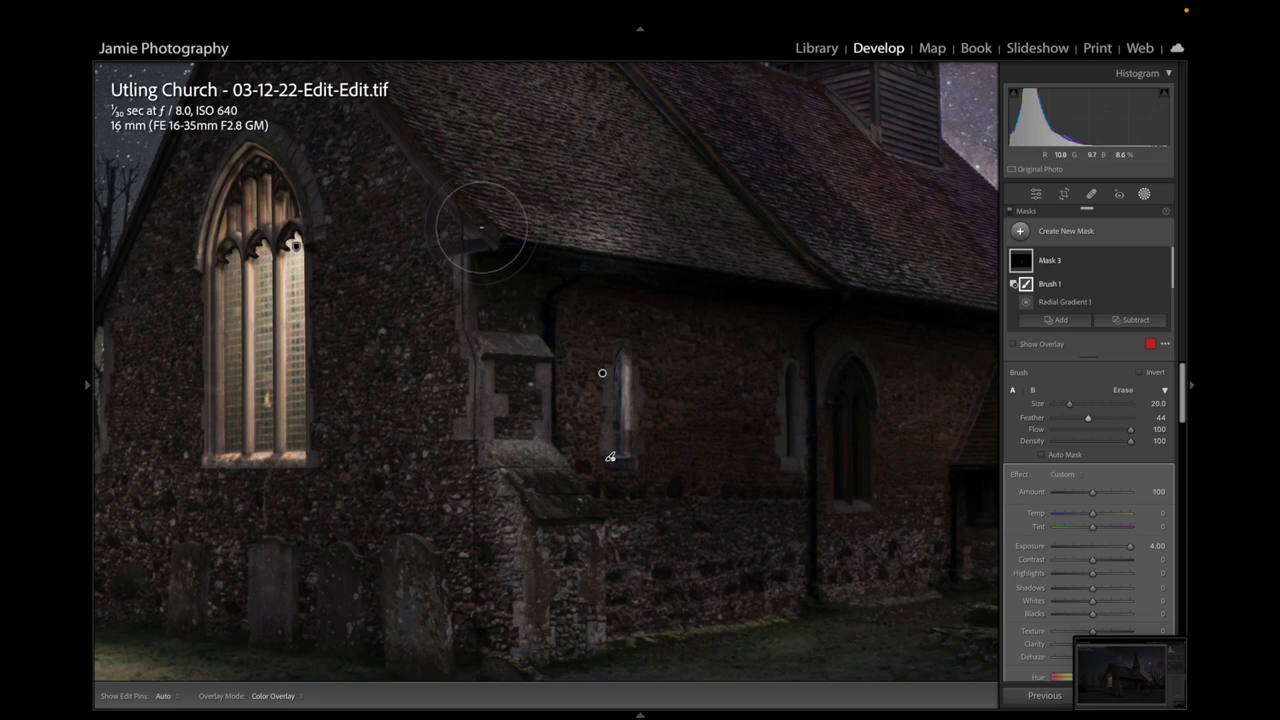
scroll(481, 228, "up", 3)
key("h")
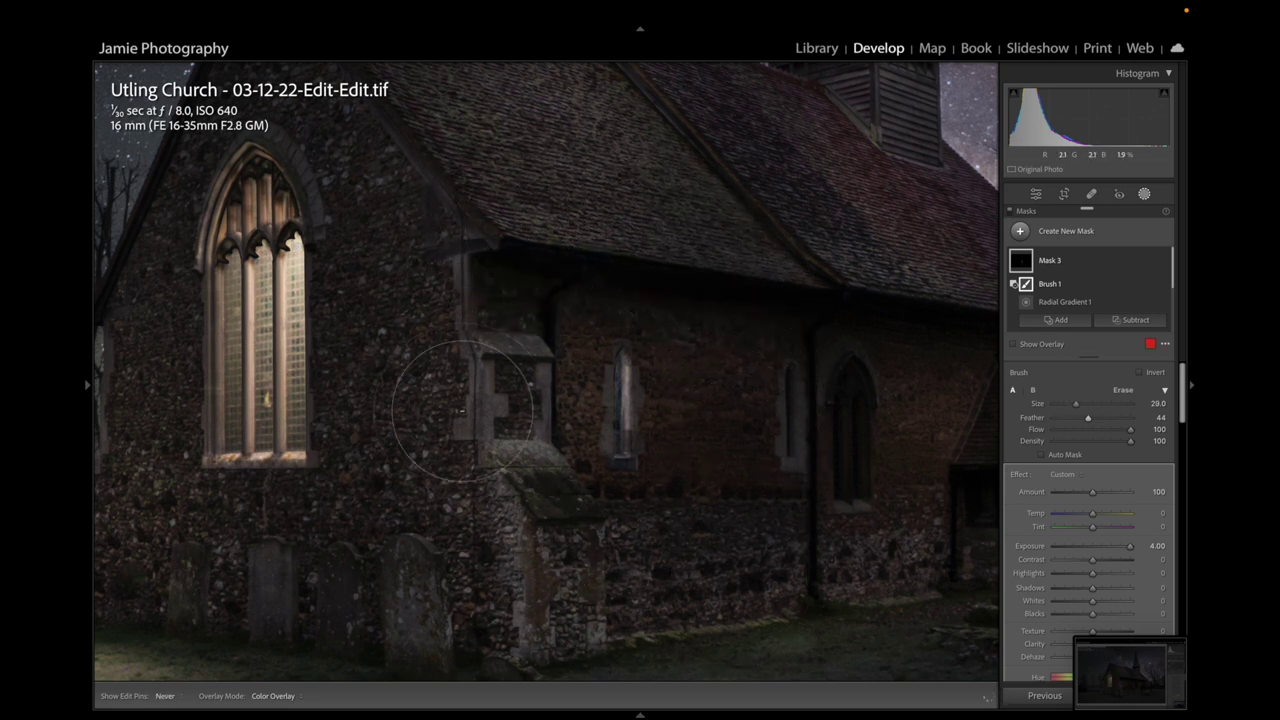
key("h")
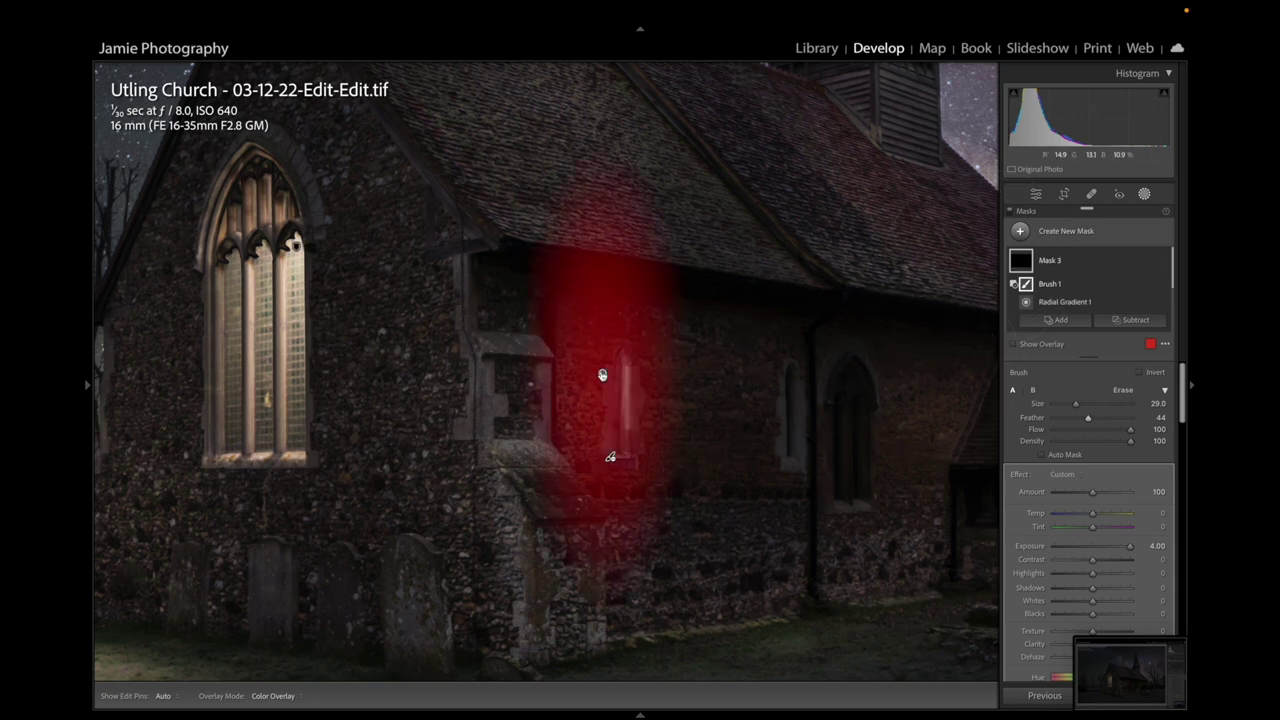
Duplicate the small window's light mask and set the copy to exposure 1.70, temp 62 and tint 21
right_click(602, 375)
left_click(625, 459)
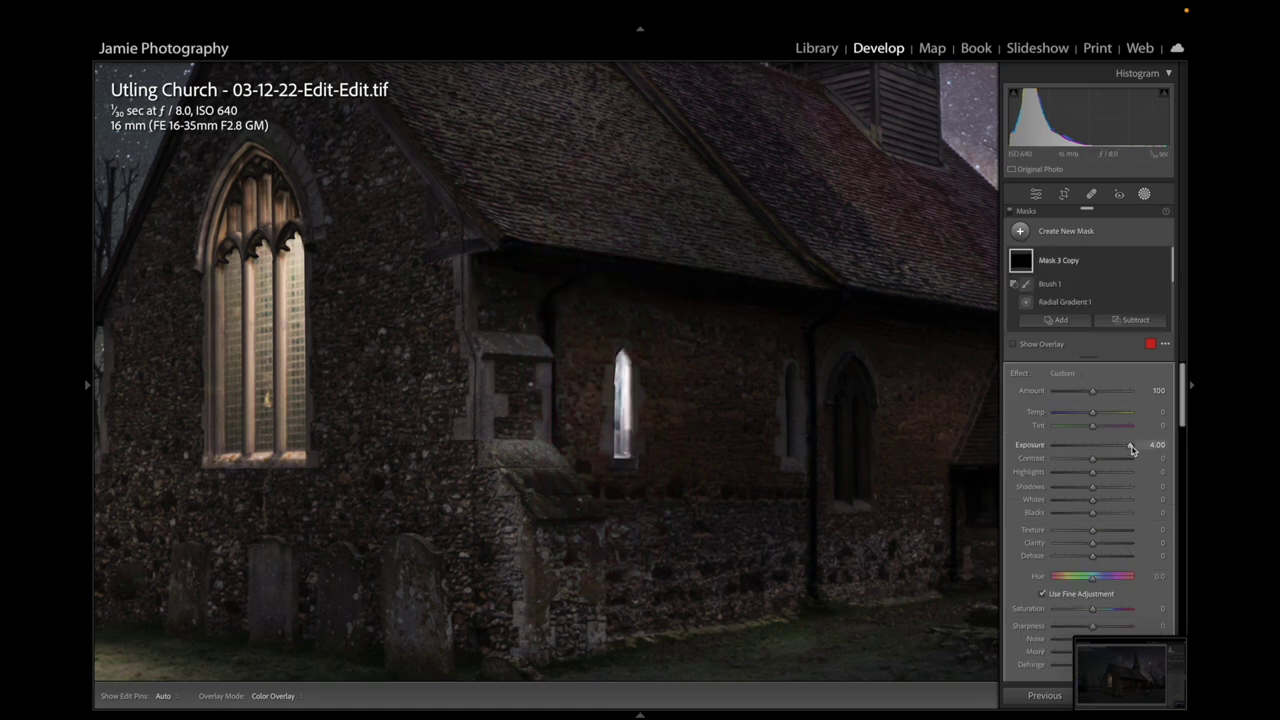
left_click_drag(1123, 450, 1112, 446)
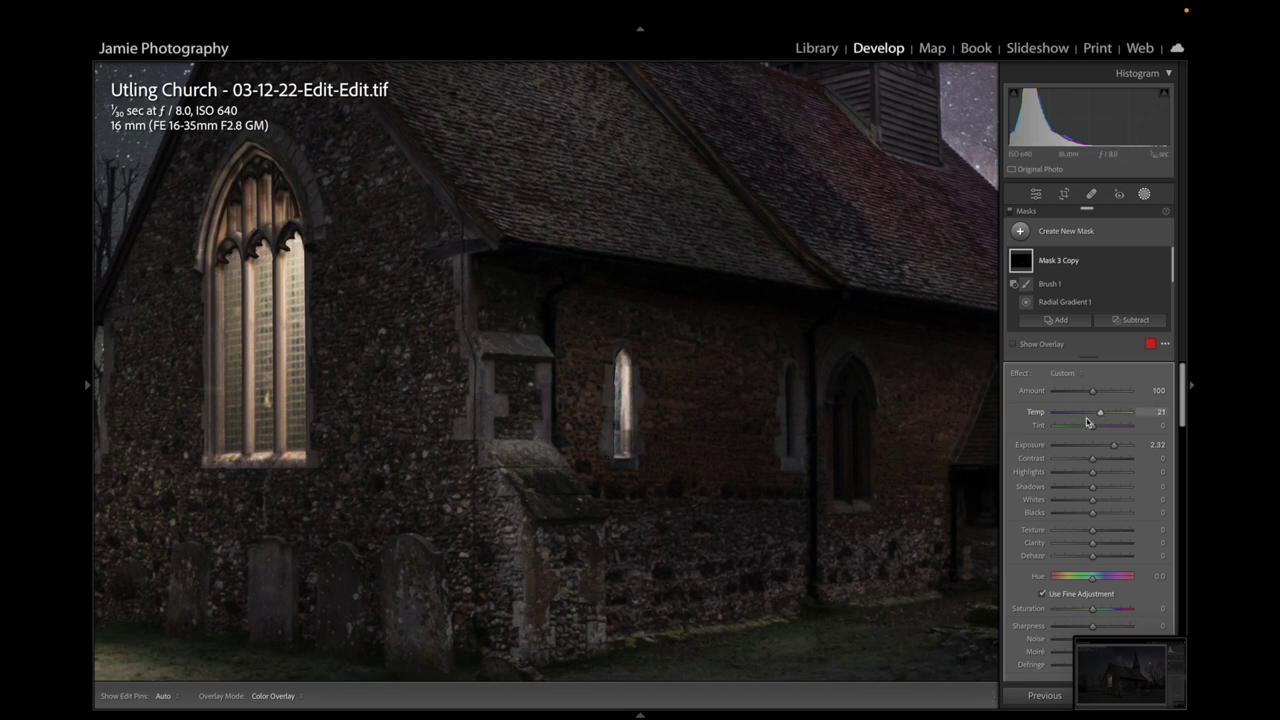
left_click_drag(1101, 429, 1099, 428)
left_click_drag(1114, 445, 1109, 447)
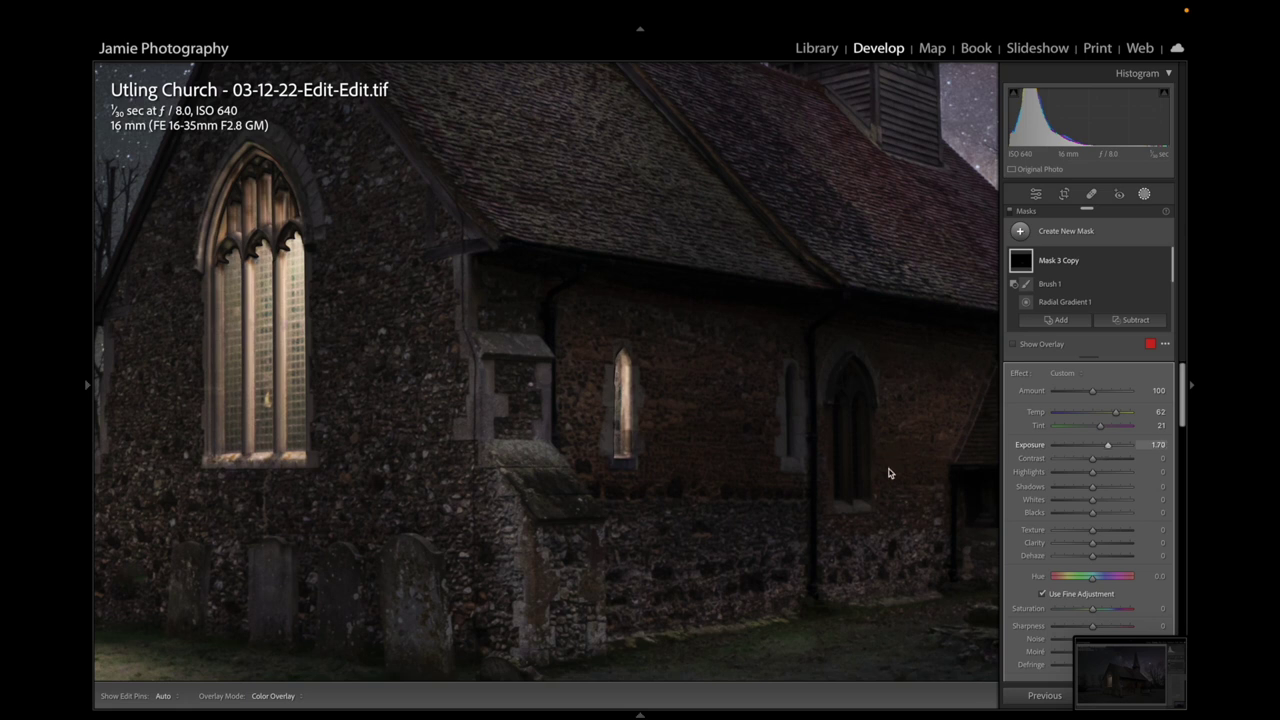
Add an upright radial gradient mask covering the two farther side windows, centred on the drainpipe between them
left_click_drag(834, 560, 798, 379)
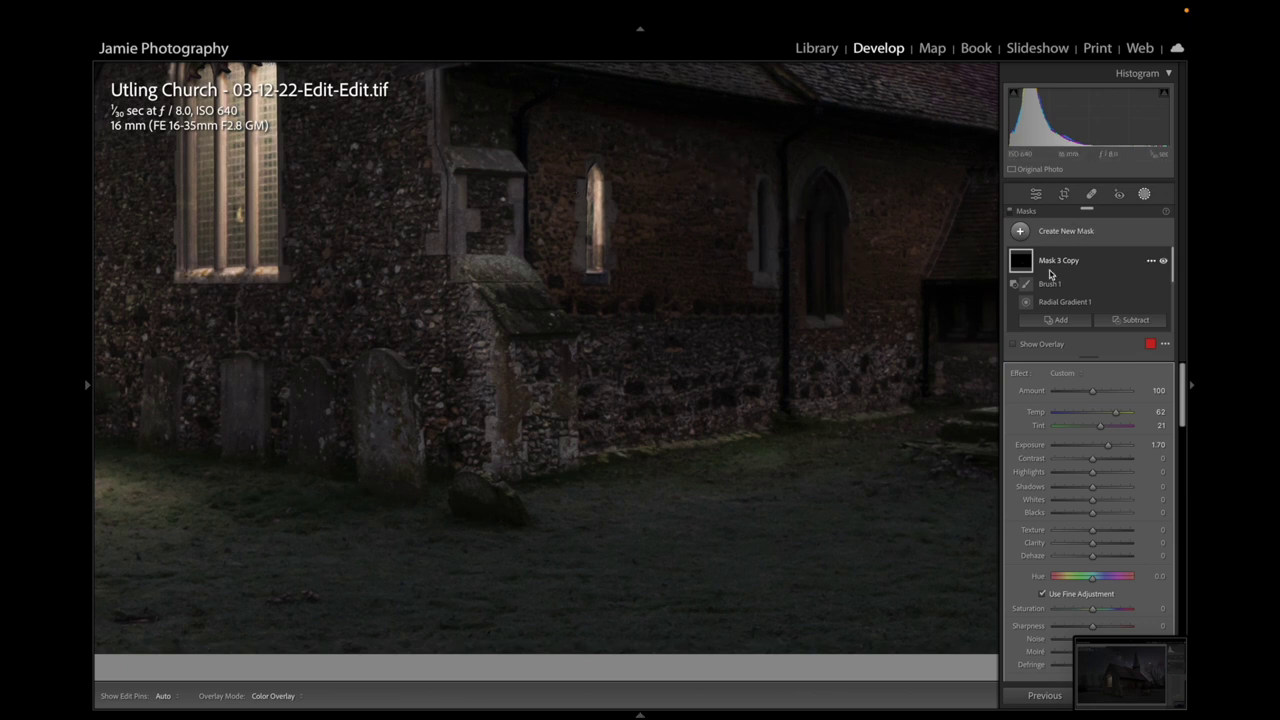
left_click(1063, 304)
left_click(1048, 233)
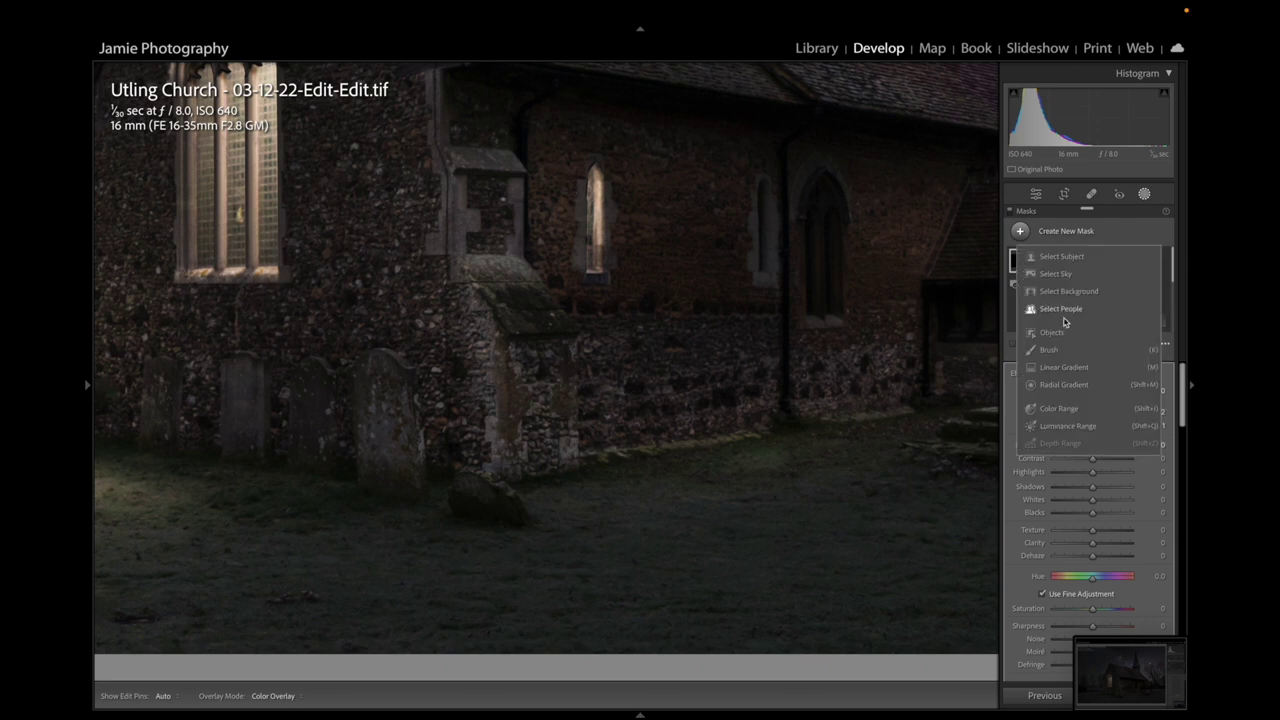
left_click(1064, 386)
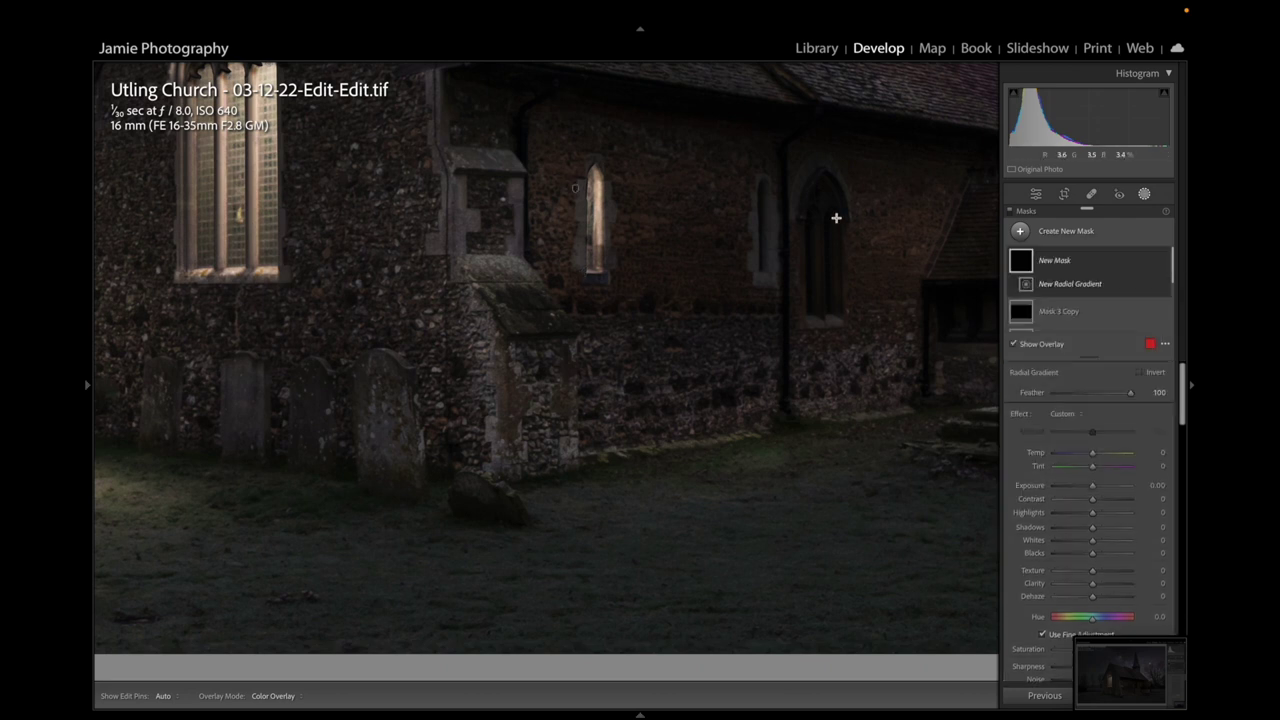
left_click_drag(771, 160, 791, 185)
left_click_drag(791, 414, 791, 422)
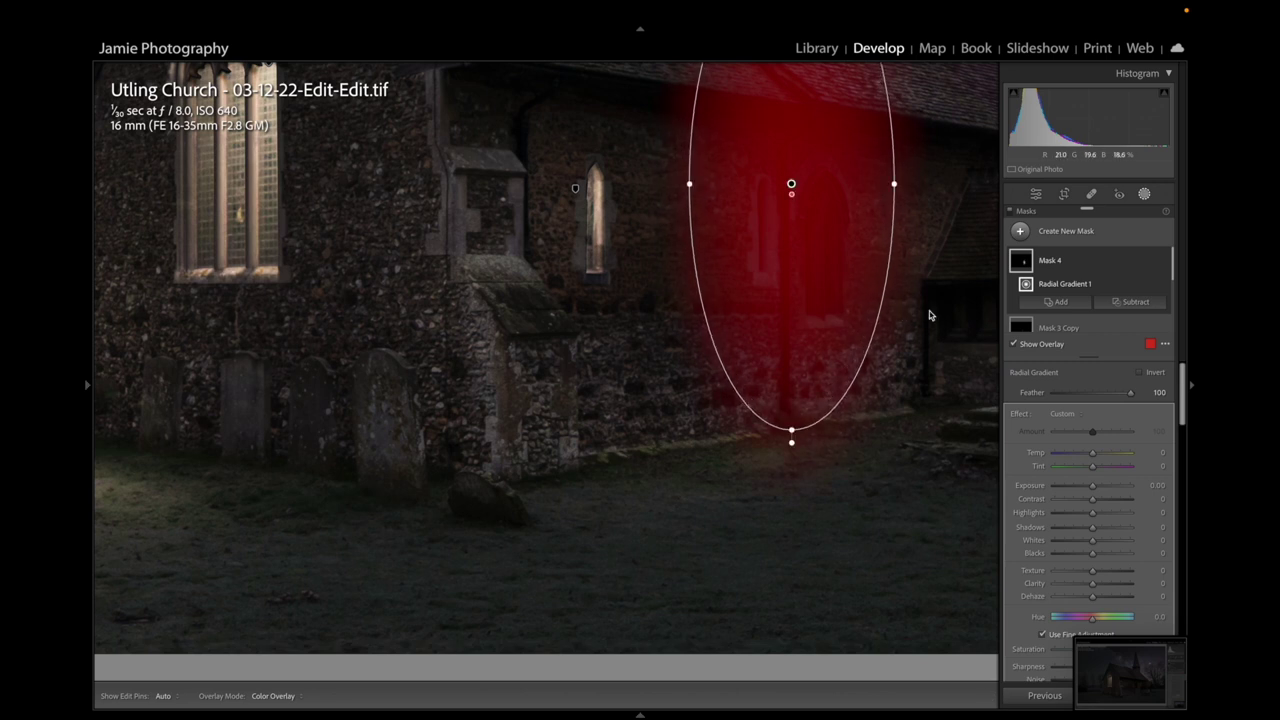
Give the farther windows' gradient a warm light with exposure 4.00, temp 35 and tint 9, and nudge it slightly into place
left_click_drag(1112, 492, 1186, 477)
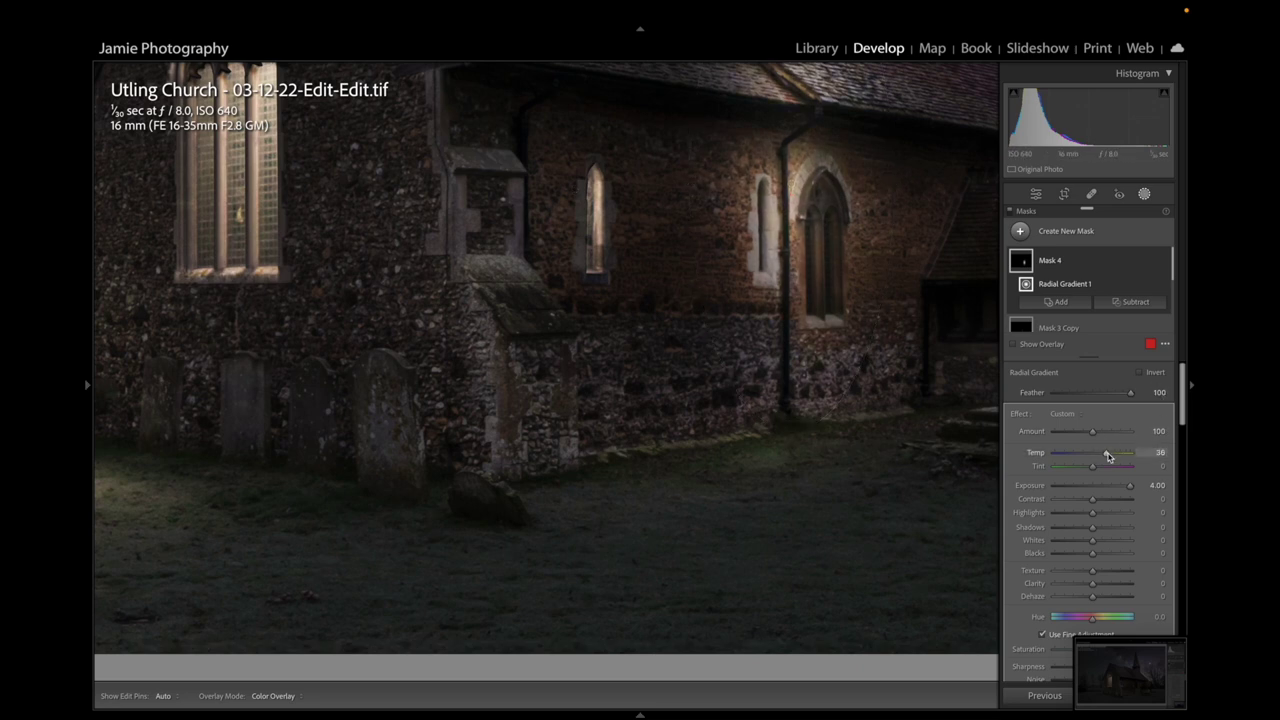
left_click_drag(1093, 469, 1099, 469)
key("z")
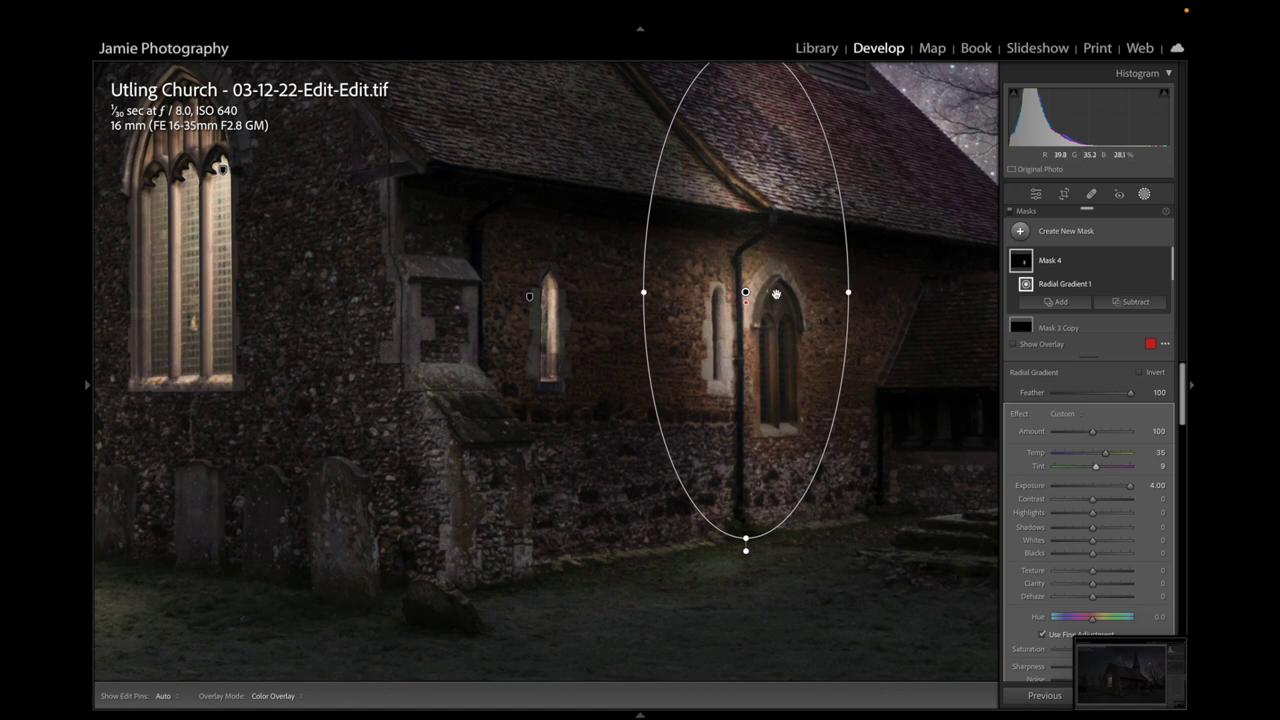
left_click_drag(752, 304, 745, 300)
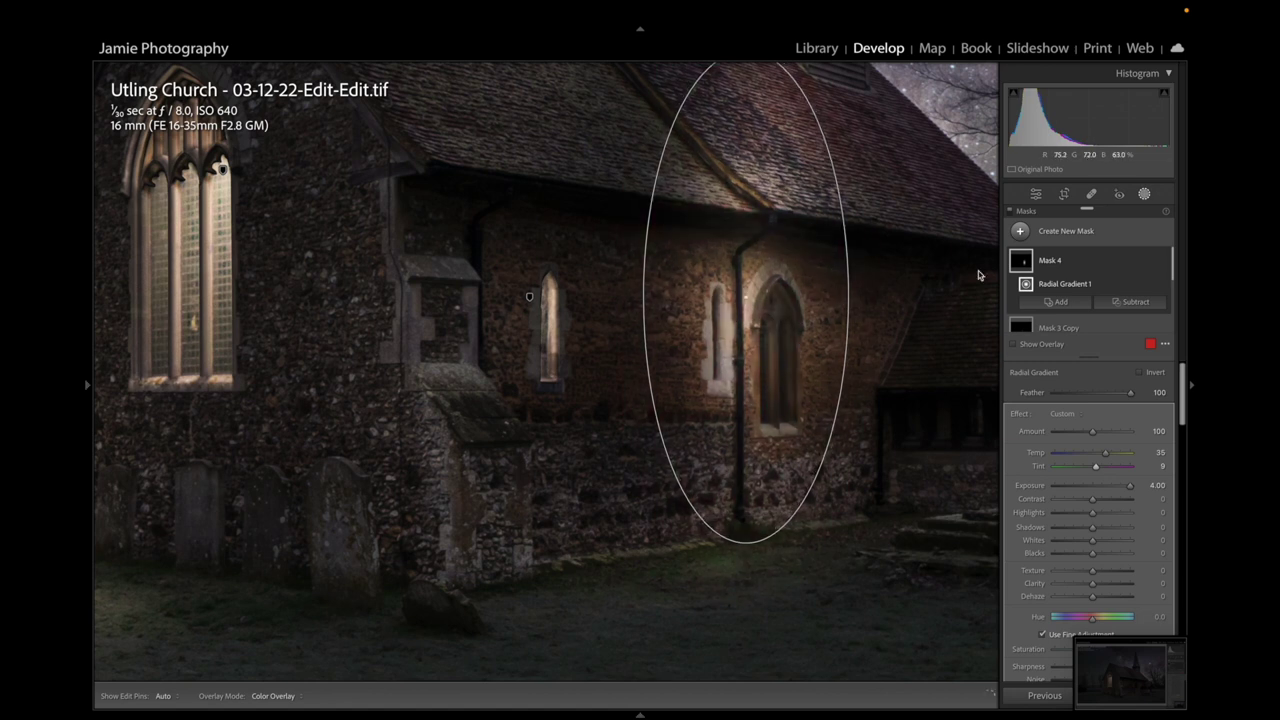
Subtract light from the wall along the narrow farther window's outer side with a size 13 brush at feather 7 and flow 100
left_click(1133, 301)
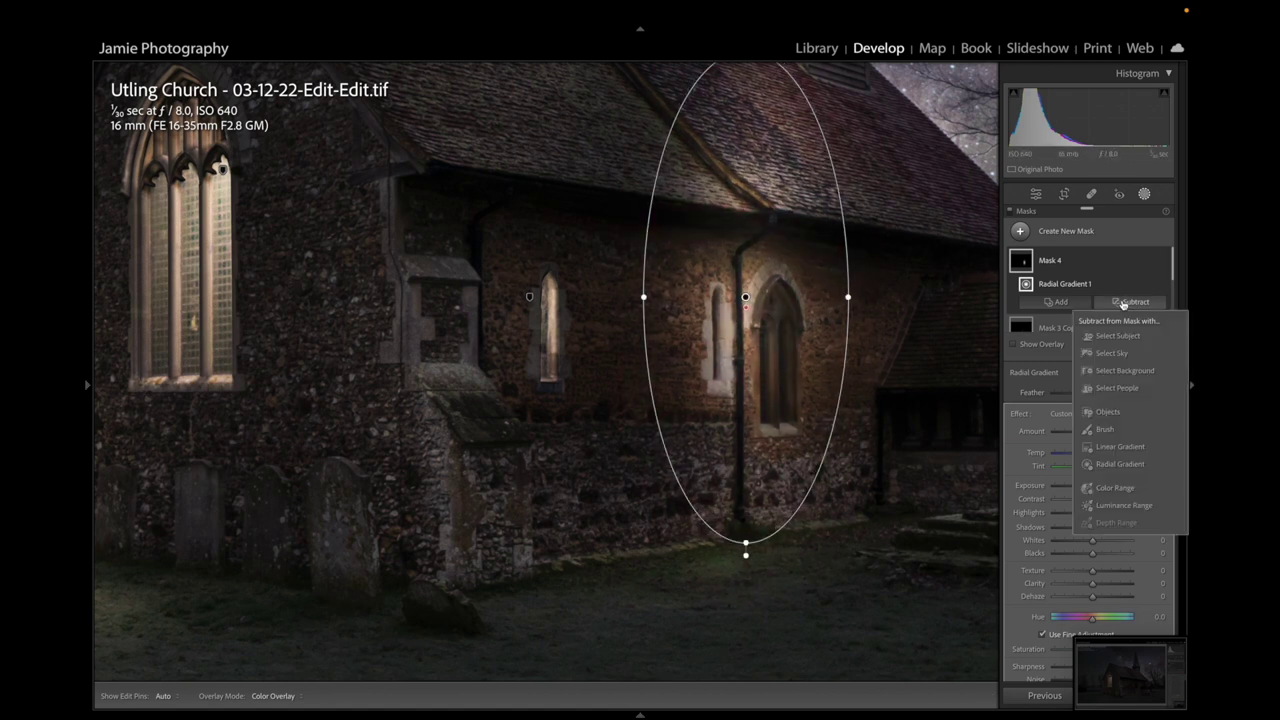
left_click(1114, 430)
mouse_move(86, 386)
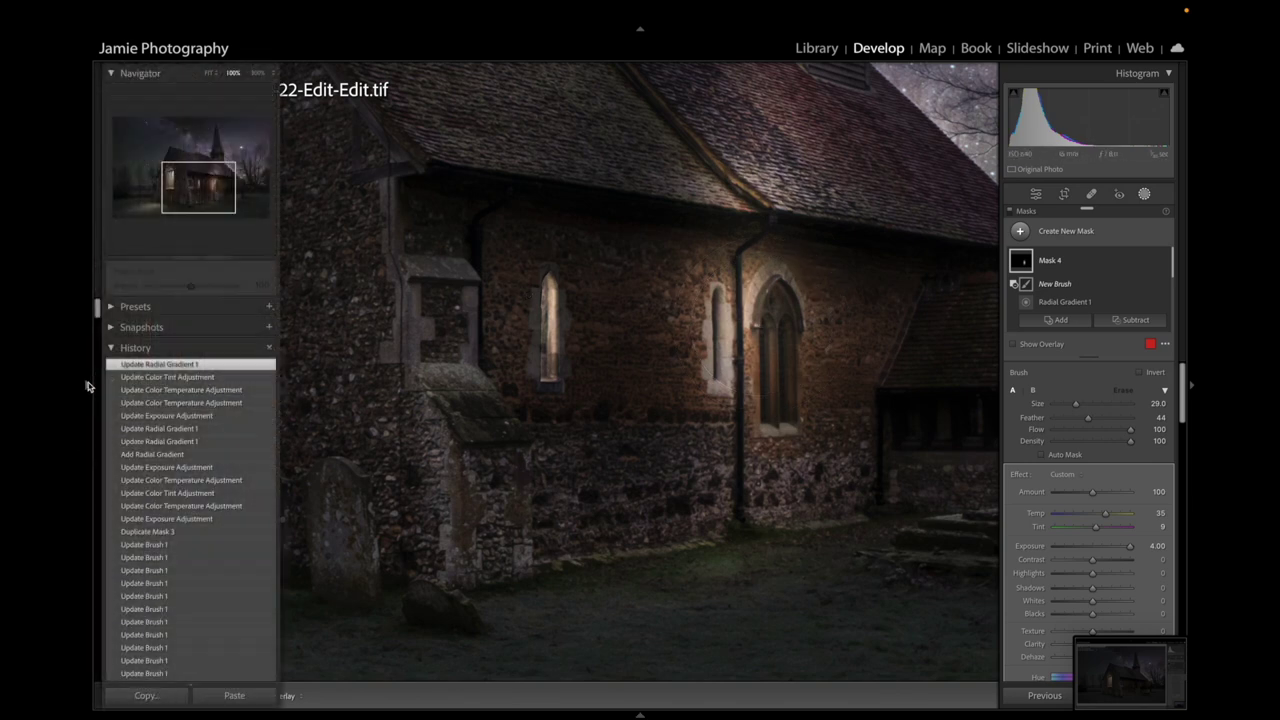
left_click(257, 76)
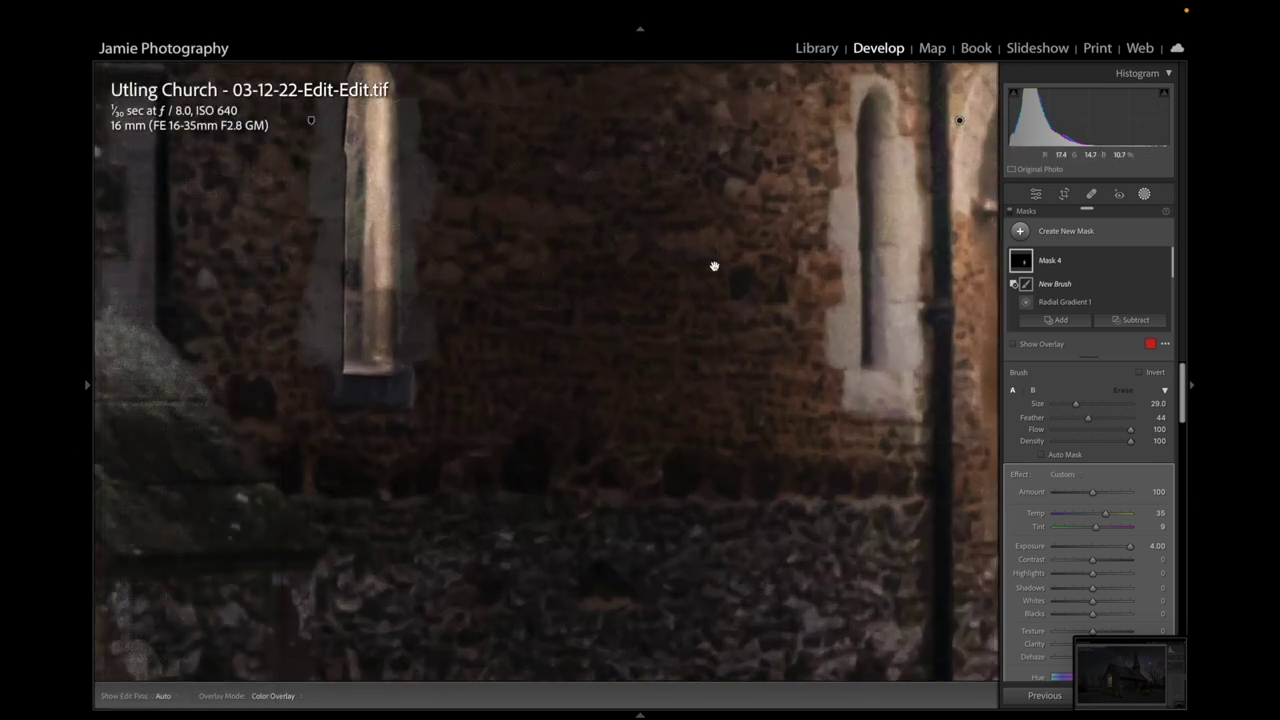
left_click_drag(714, 266, 228, 336)
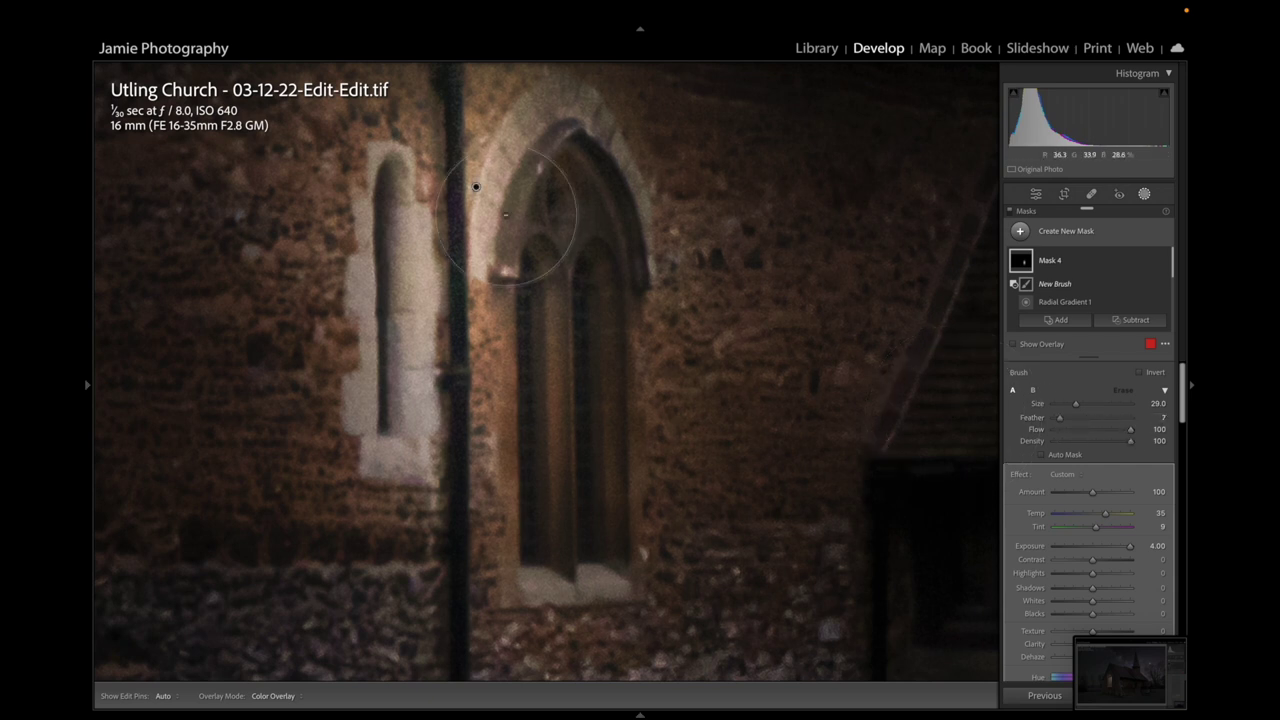
scroll(317, 201, "down", 5)
scroll(317, 201, "down", 3)
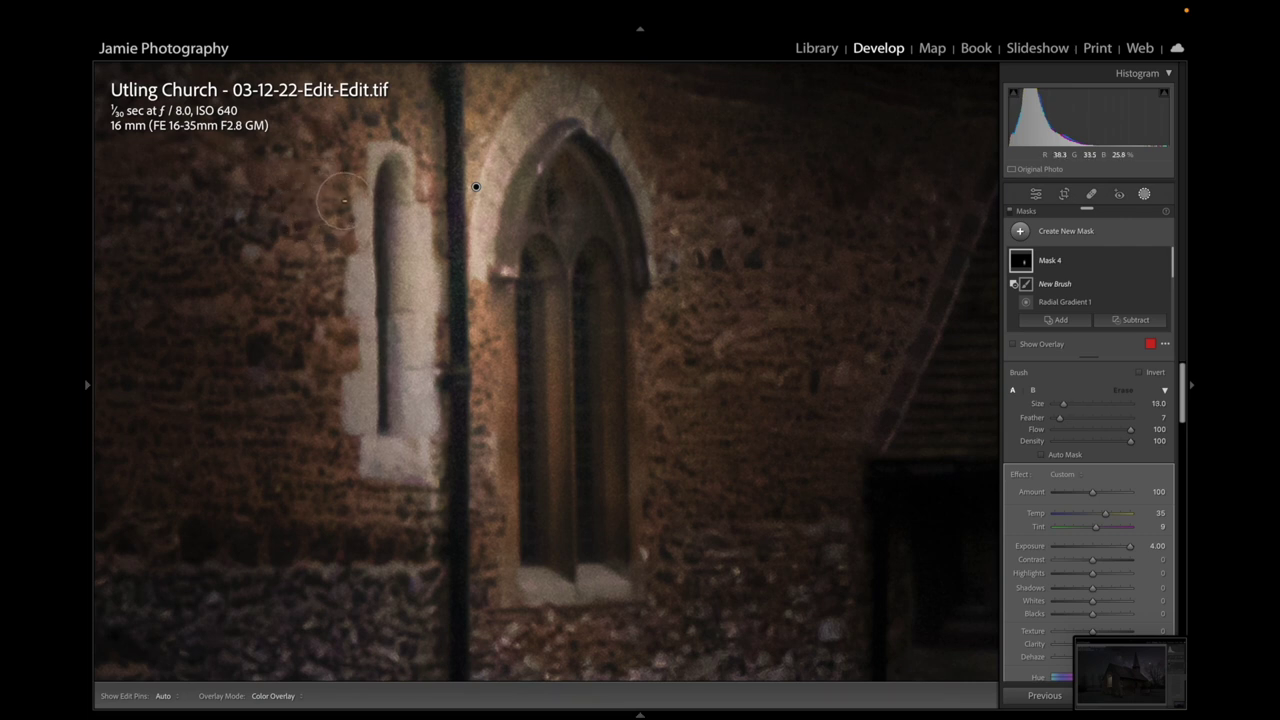
mouse_move(343, 201)
left_mouse_down()
mouse_move(336, 298)
mouse_move(345, 250)
mouse_move(349, 362)
left_mouse_up()
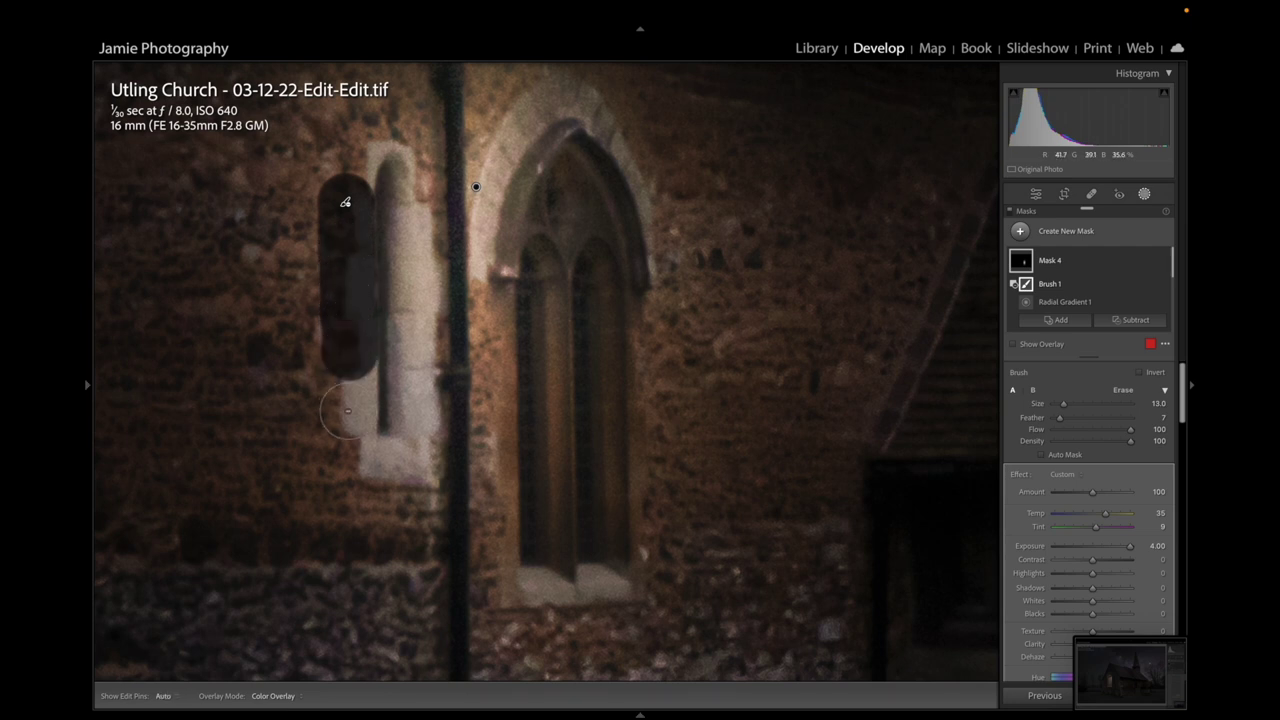
left_click(348, 425)
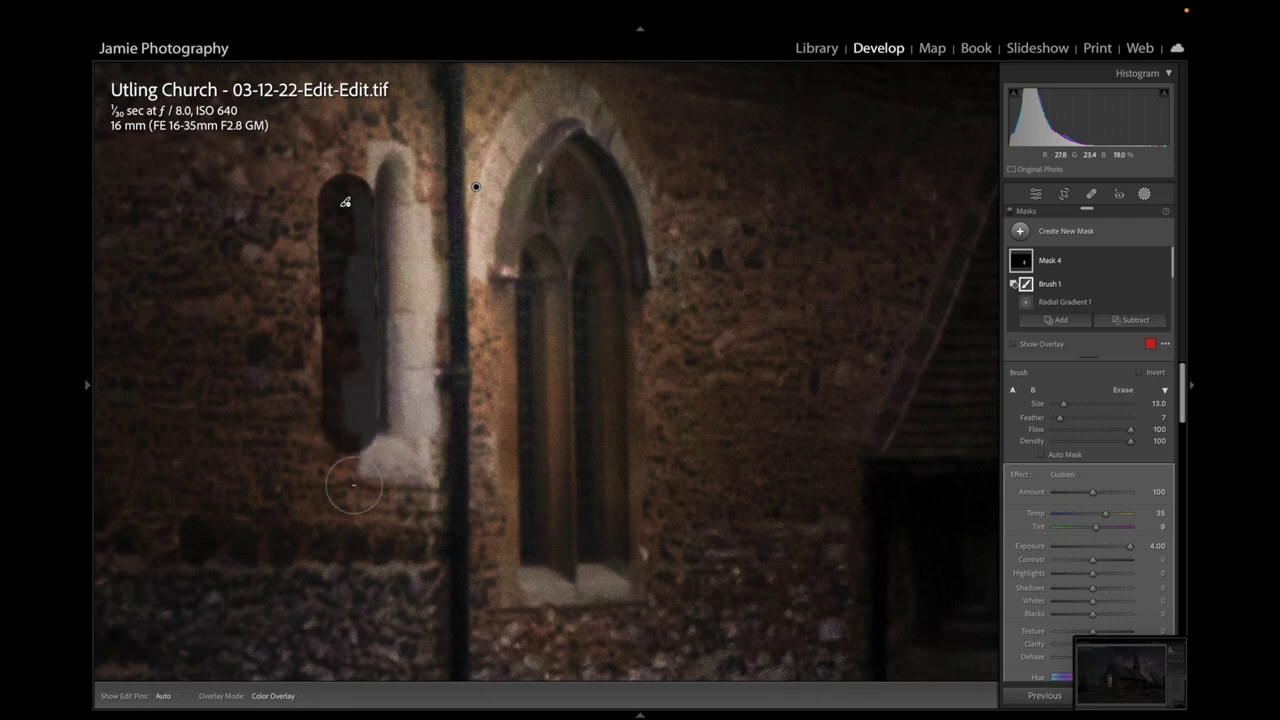
Subtract the light below the narrow window's sill, along its drainpipe side and around its pointed top
key("h")
mouse_move(344, 462)
left_mouse_down()
mouse_move(420, 477)
mouse_move(379, 462)
left_mouse_up()
key("h")
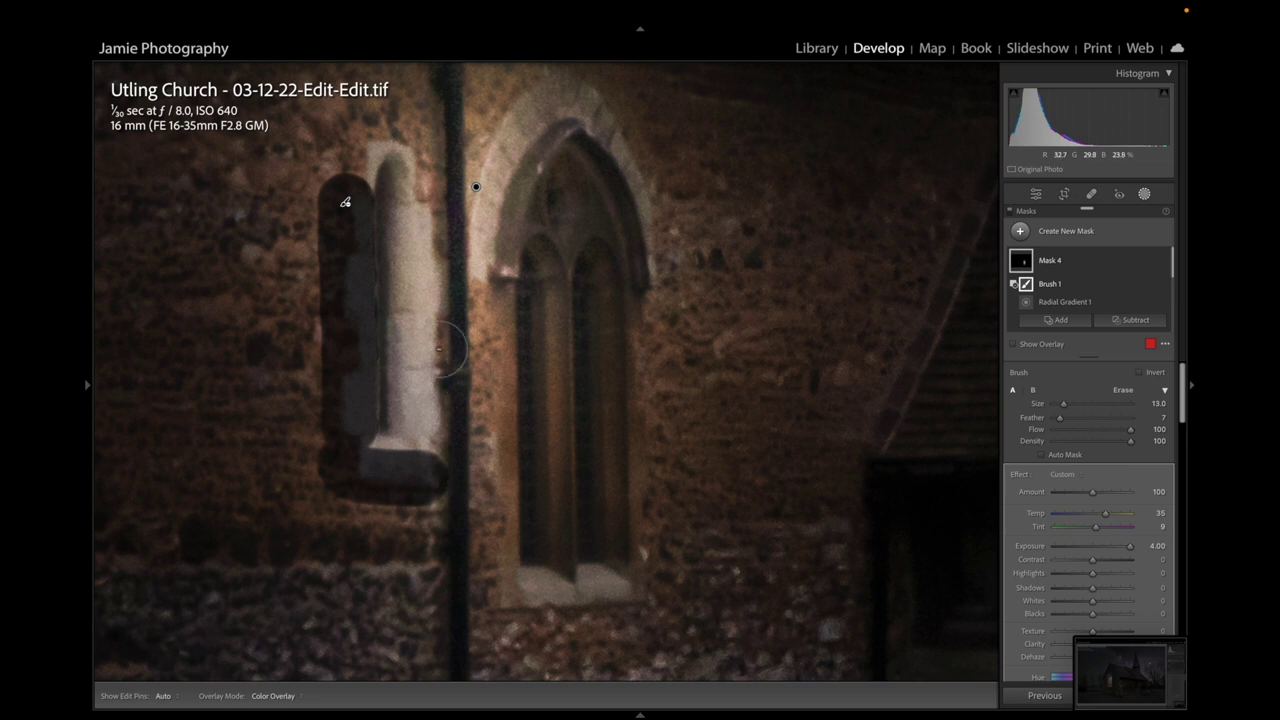
left_click(441, 193)
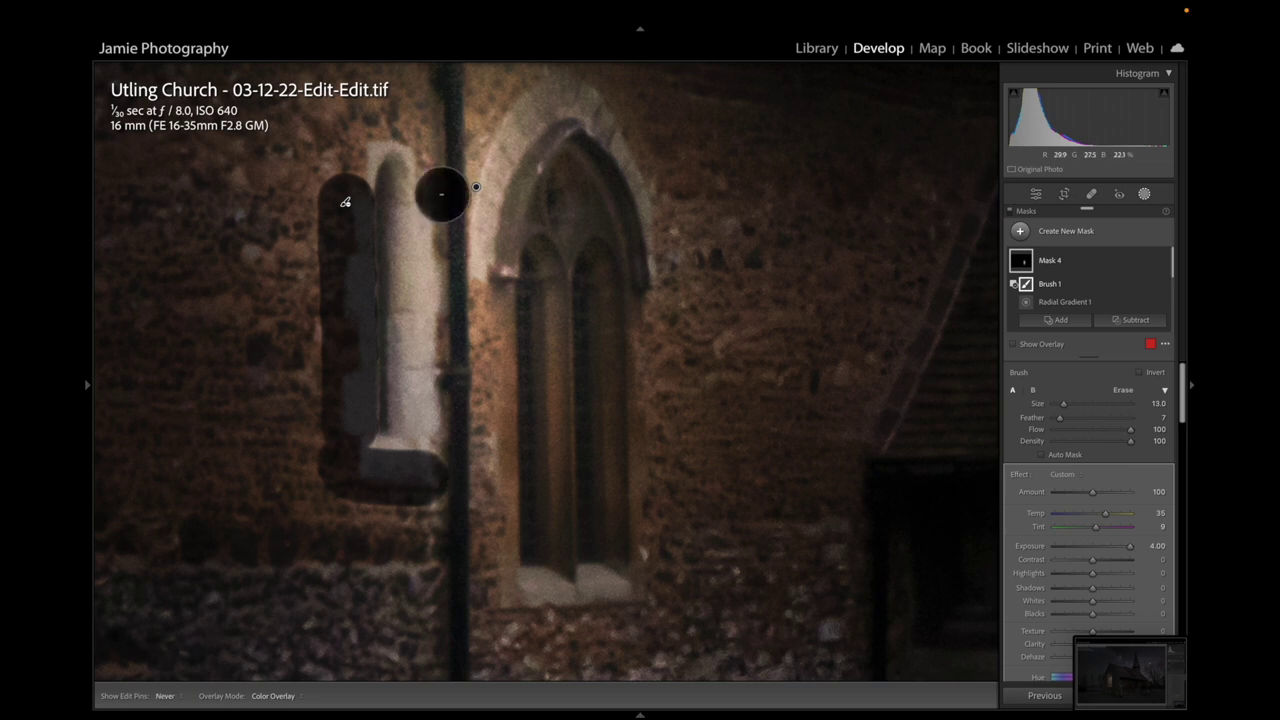
left_click(443, 453, "shift")
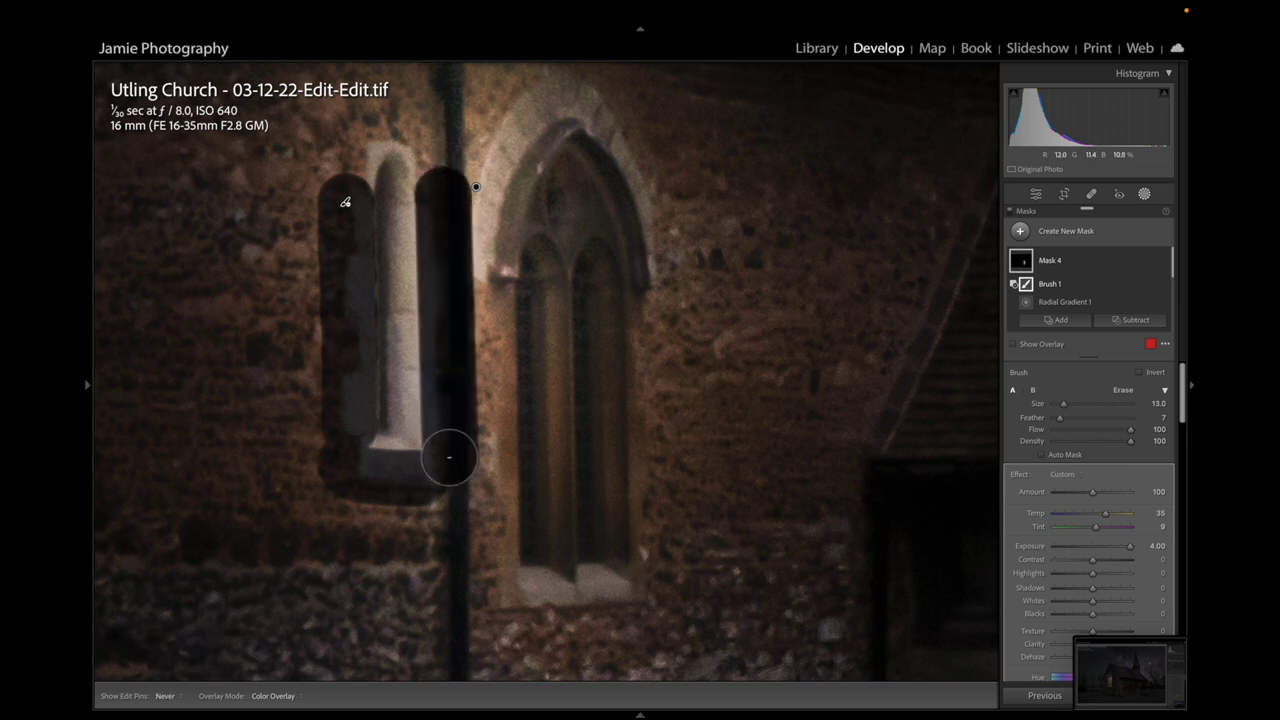
mouse_move(443, 195)
left_mouse_down()
mouse_move(443, 150)
mouse_move(440, 170)
mouse_move(414, 129)
mouse_move(355, 115)
mouse_move(345, 150)
mouse_move(378, 122)
mouse_move(336, 202)
left_mouse_up()
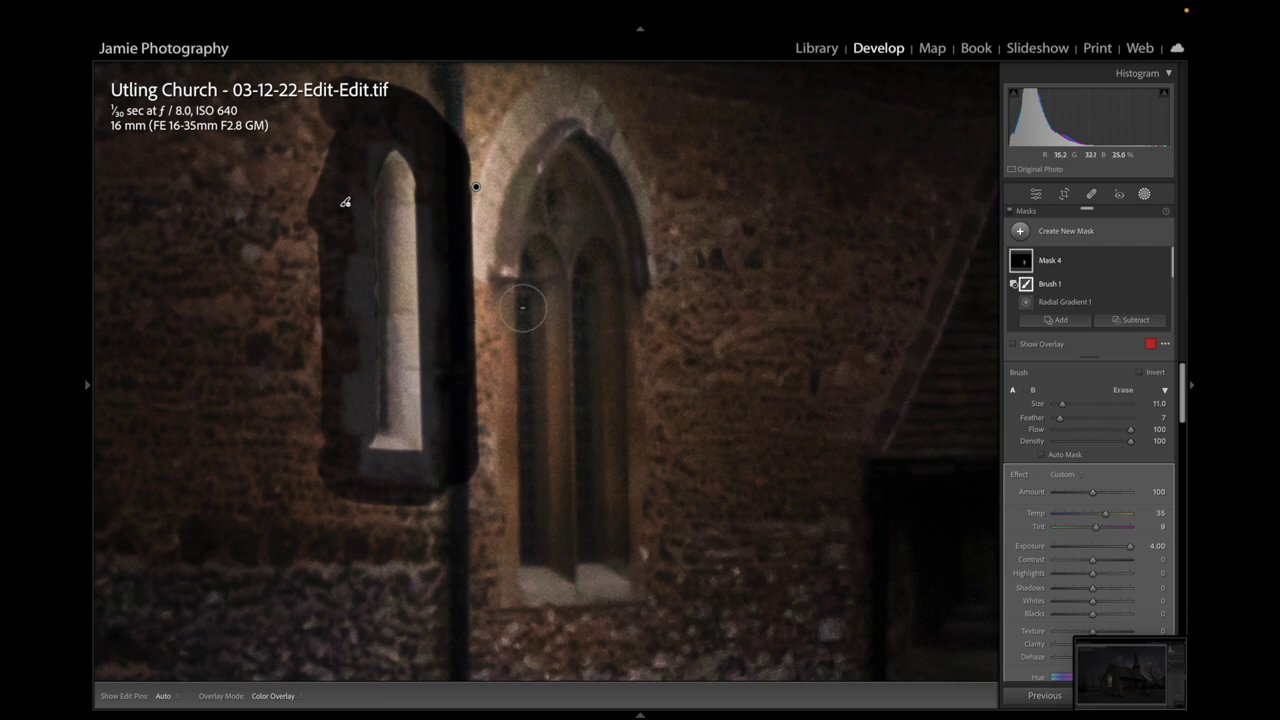
Subtract light from the arched window's jamb nearest the drainpipe in a straight line, using a size 7 brush
key("bracketleft")
key("bracketleft")
key("bracketleft")
key("bracketleft")
left_click(507, 585)
key("h")
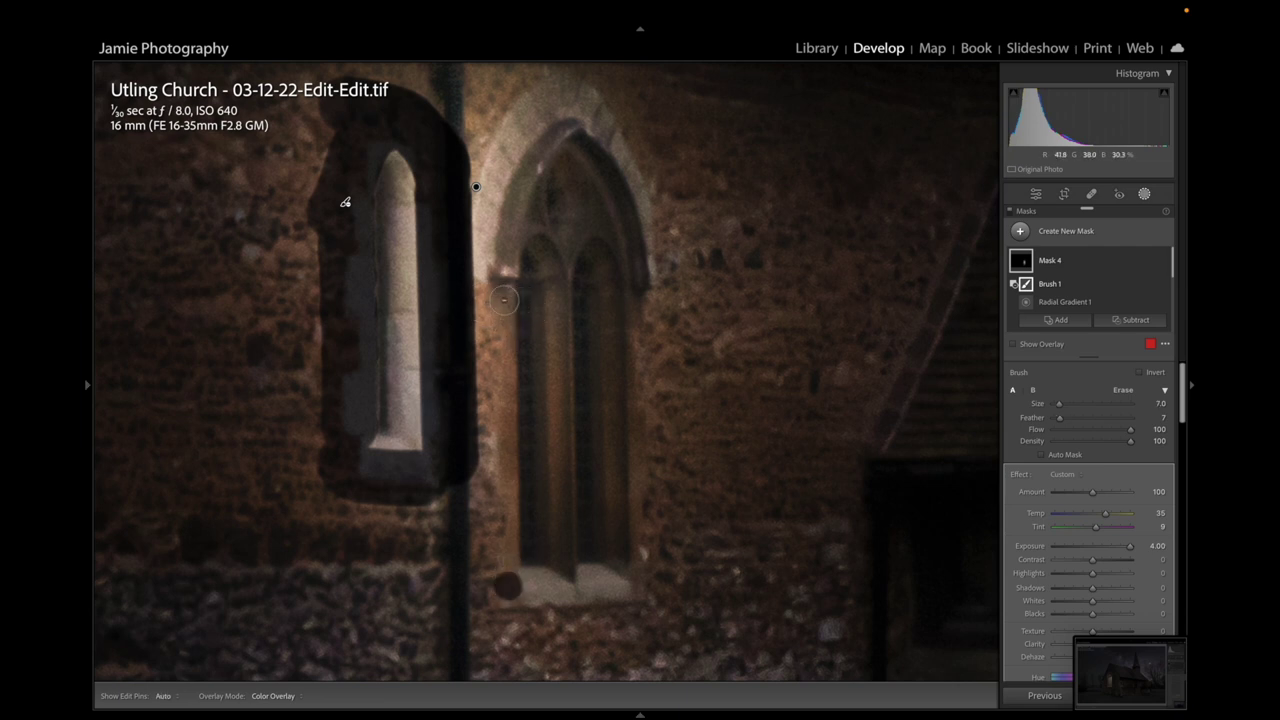
left_click(502, 291, "shift")
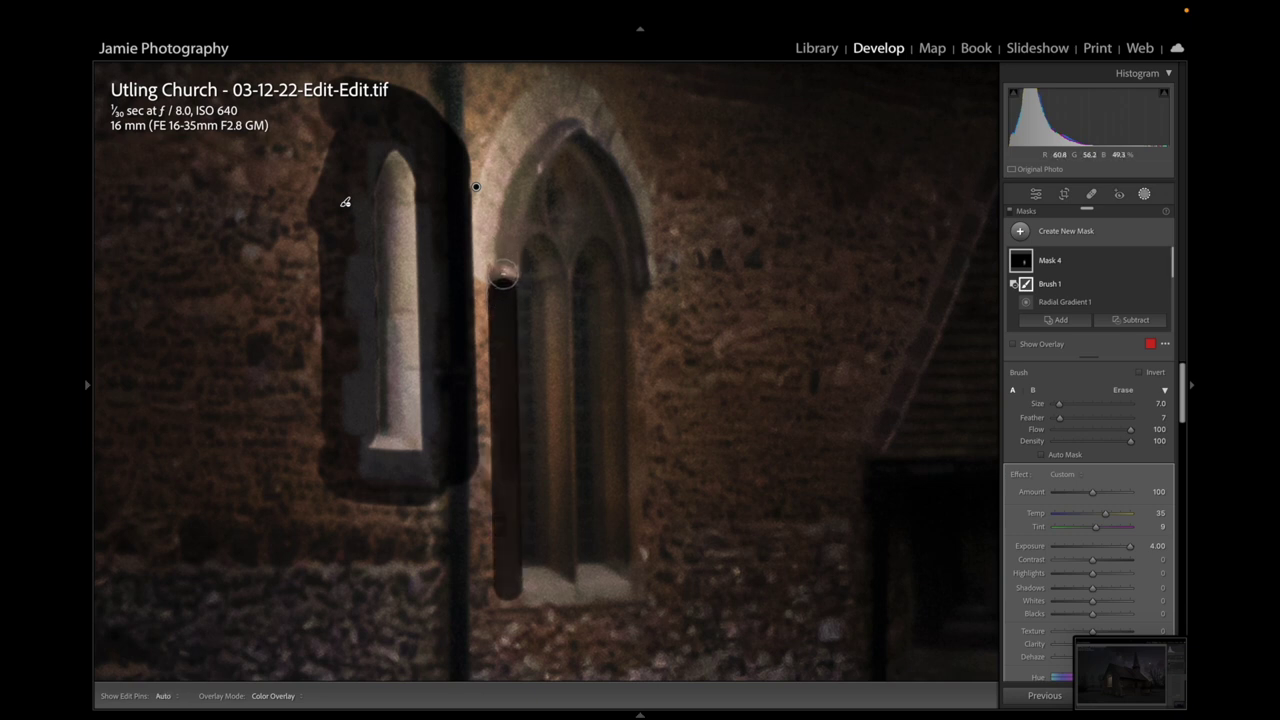
left_click(503, 276)
Continue the subtraction around the arched window's pointed head, following the stone arch down to its far end
key("h")
left_click(507, 241)
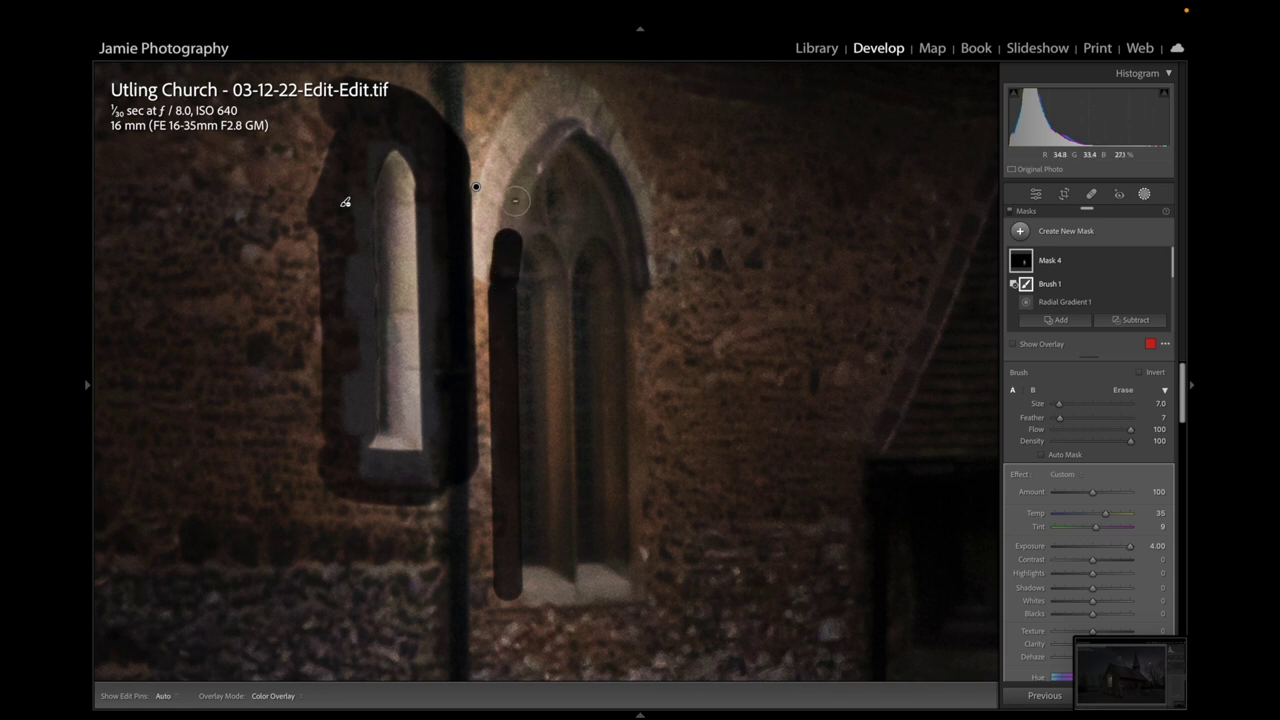
left_click_drag(515, 200, 520, 194)
left_click(530, 165)
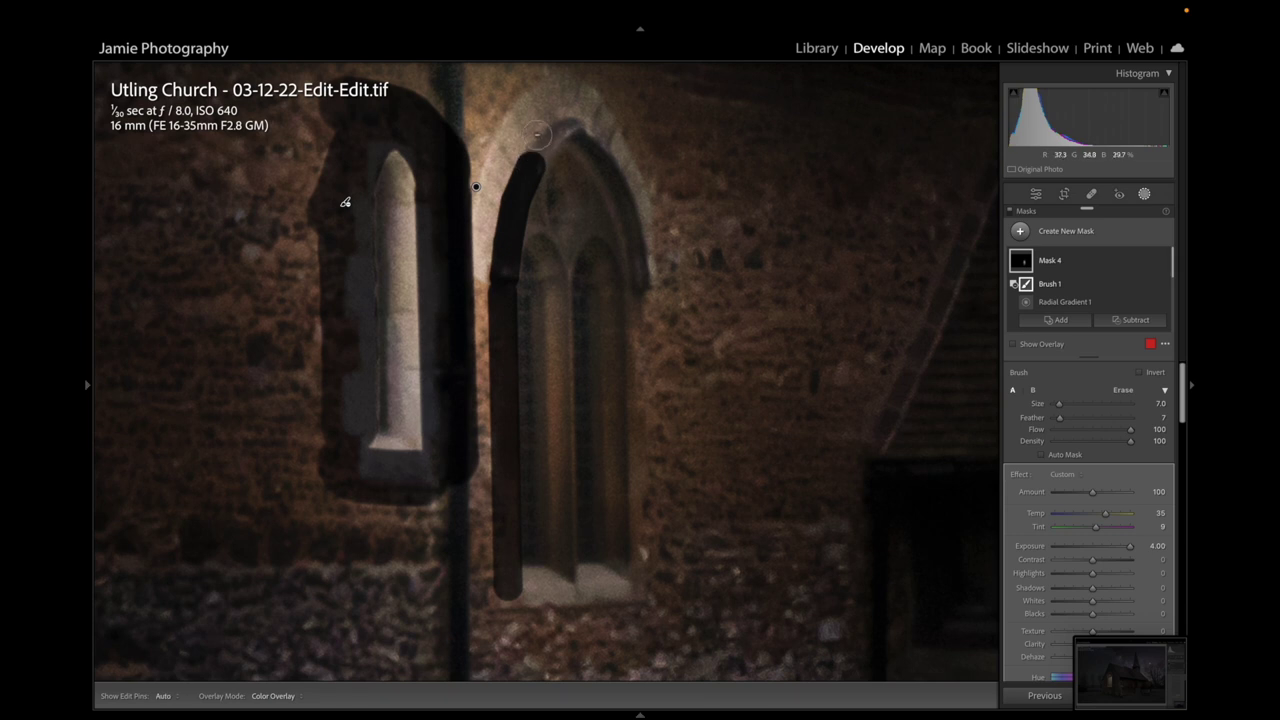
mouse_move(547, 135)
left_mouse_down()
mouse_move(609, 118)
mouse_move(594, 119)
mouse_move(644, 185)
mouse_move(667, 287)
left_mouse_up()
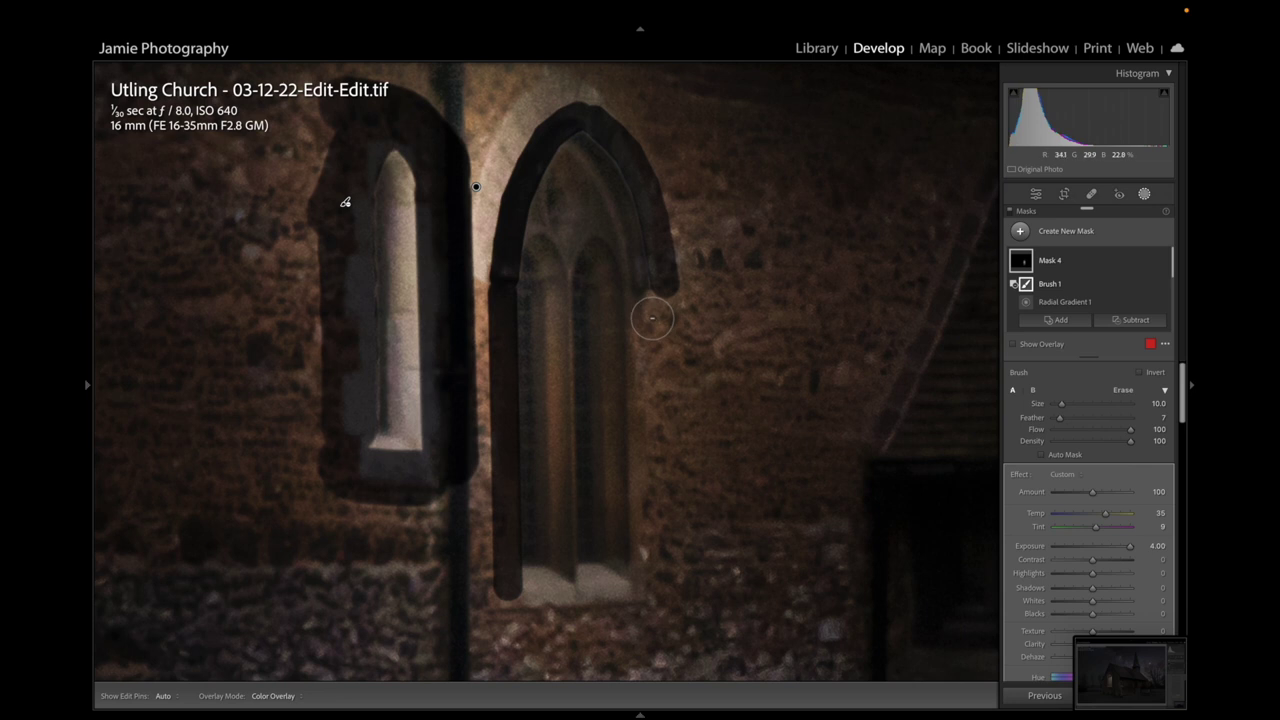
Subtract light from the arched window's far jamb with a size 5 brush, and beneath its sill with a size 12 brush
scroll(646, 314, "down", 4)
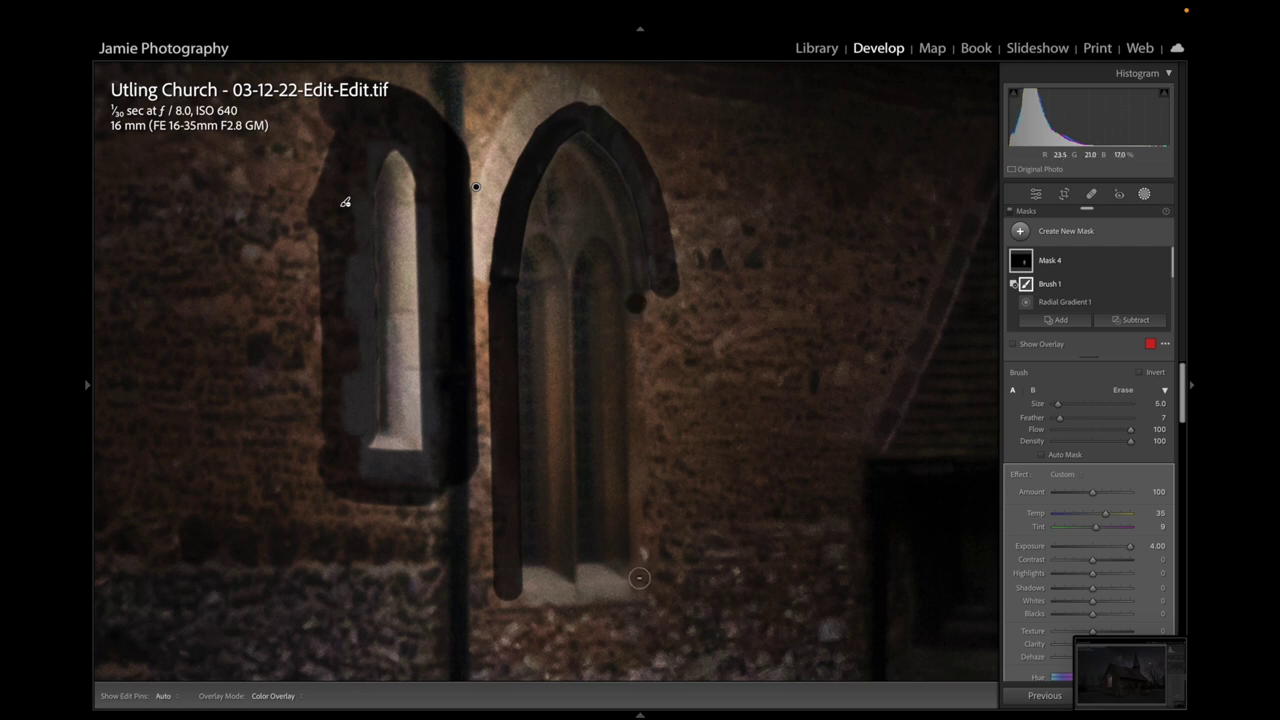
left_click(639, 577, "shift")
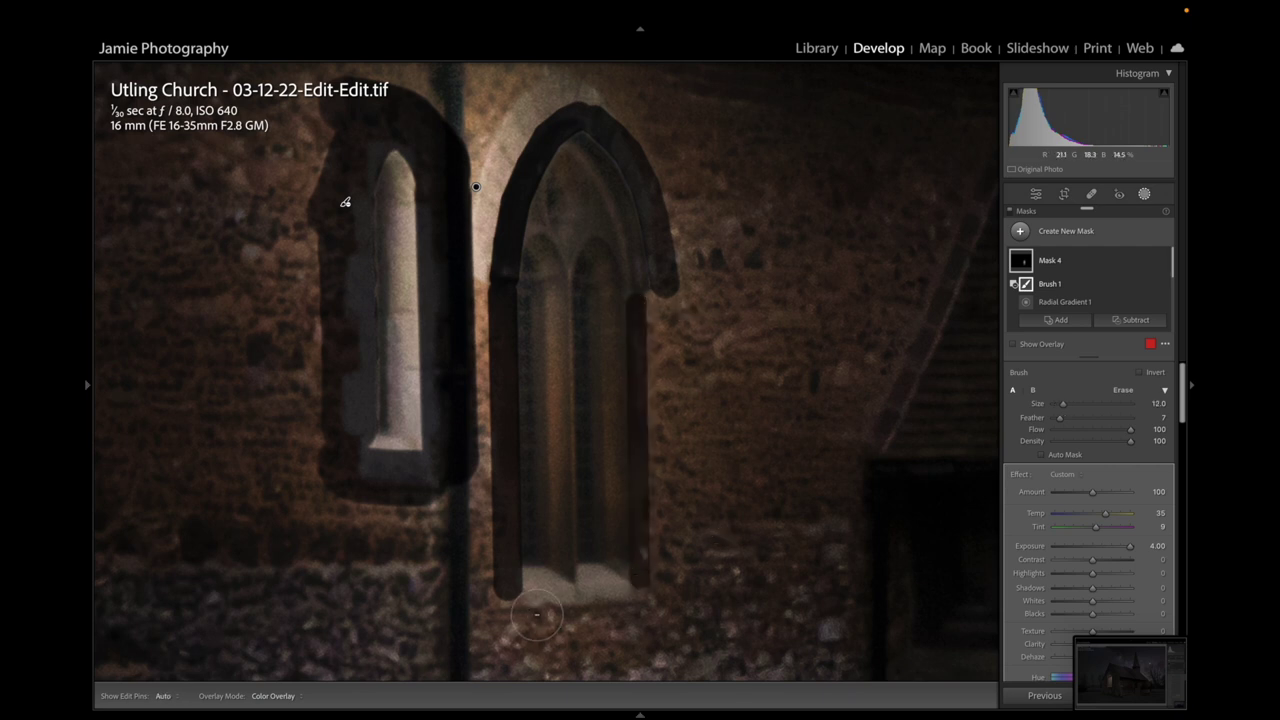
mouse_move(493, 605)
left_mouse_down()
mouse_move(534, 628)
mouse_move(630, 621)
mouse_move(657, 587)
left_mouse_up()
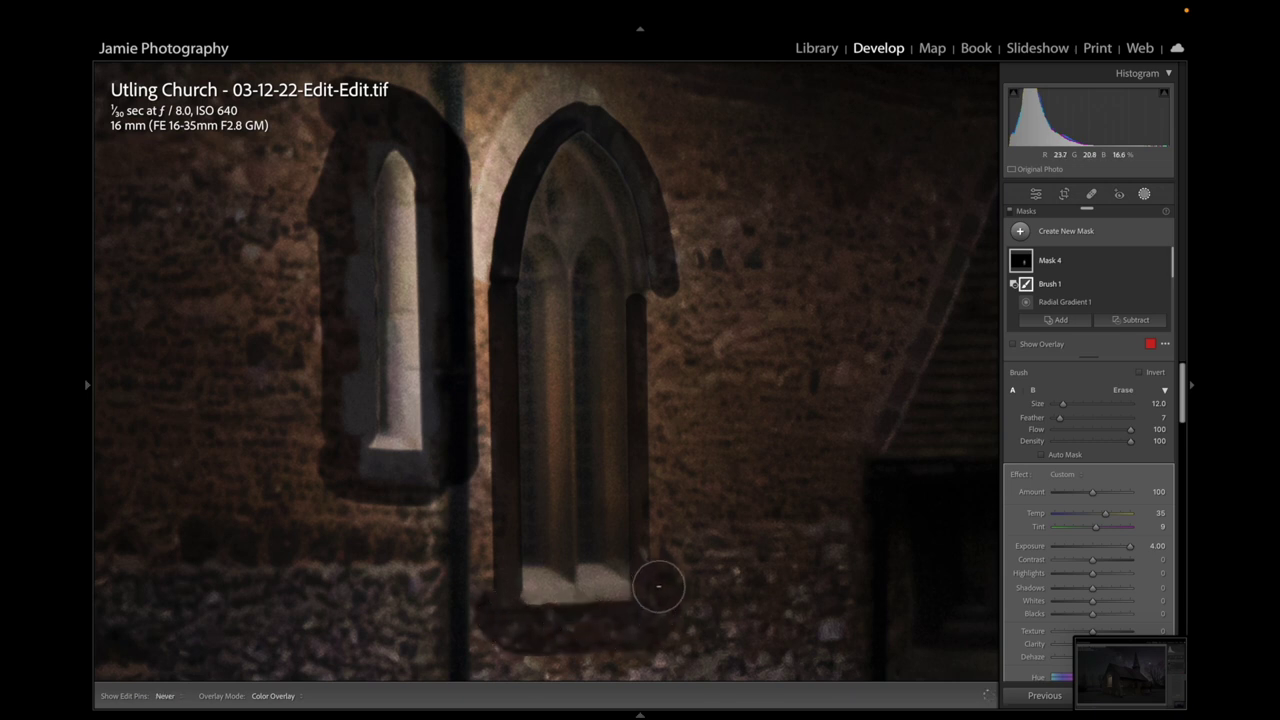
left_click(668, 305)
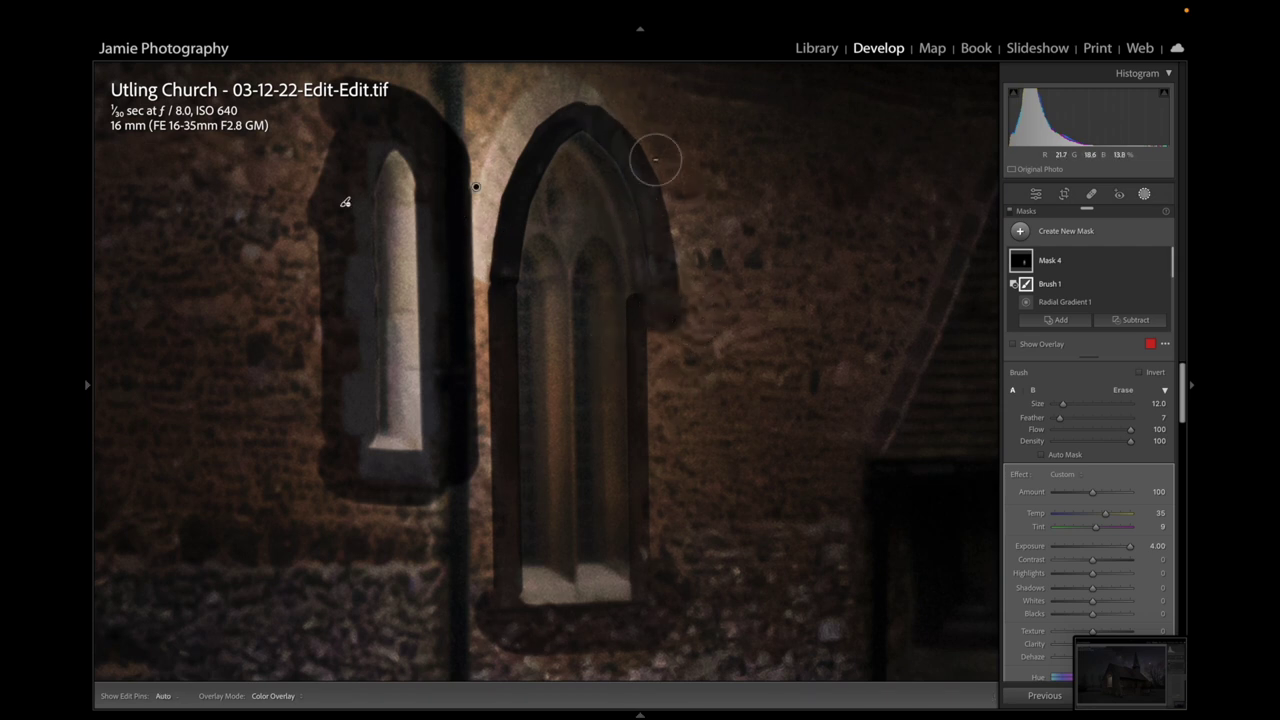
Subtract the stray glow above and between the two farther windows and on the wall around them with a size 12 brush
left_click_drag(589, 180, 586, 323)
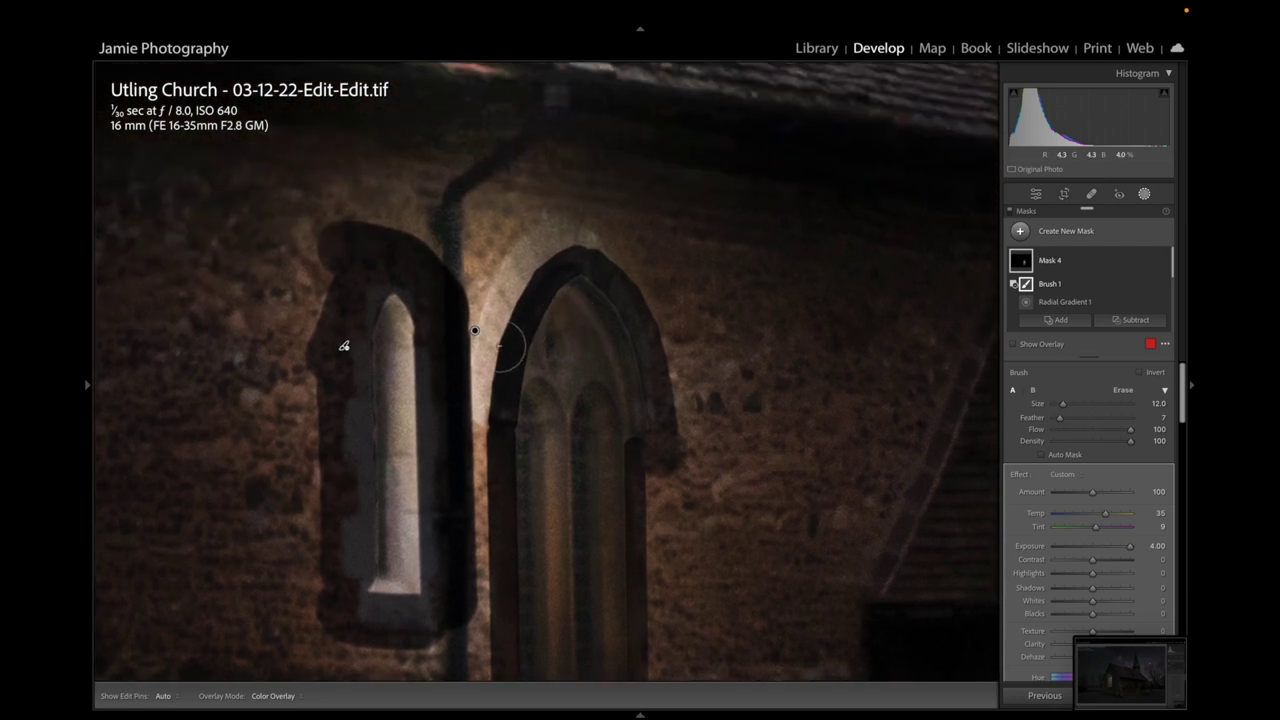
mouse_move(490, 425)
left_mouse_down()
mouse_move(489, 323)
mouse_move(537, 228)
mouse_move(477, 322)
mouse_move(457, 272)
mouse_move(402, 226)
mouse_move(485, 240)
mouse_move(487, 263)
mouse_move(542, 208)
mouse_move(538, 248)
mouse_move(569, 231)
mouse_move(609, 240)
mouse_move(430, 211)
mouse_move(348, 269)
mouse_move(312, 368)
left_mouse_up()
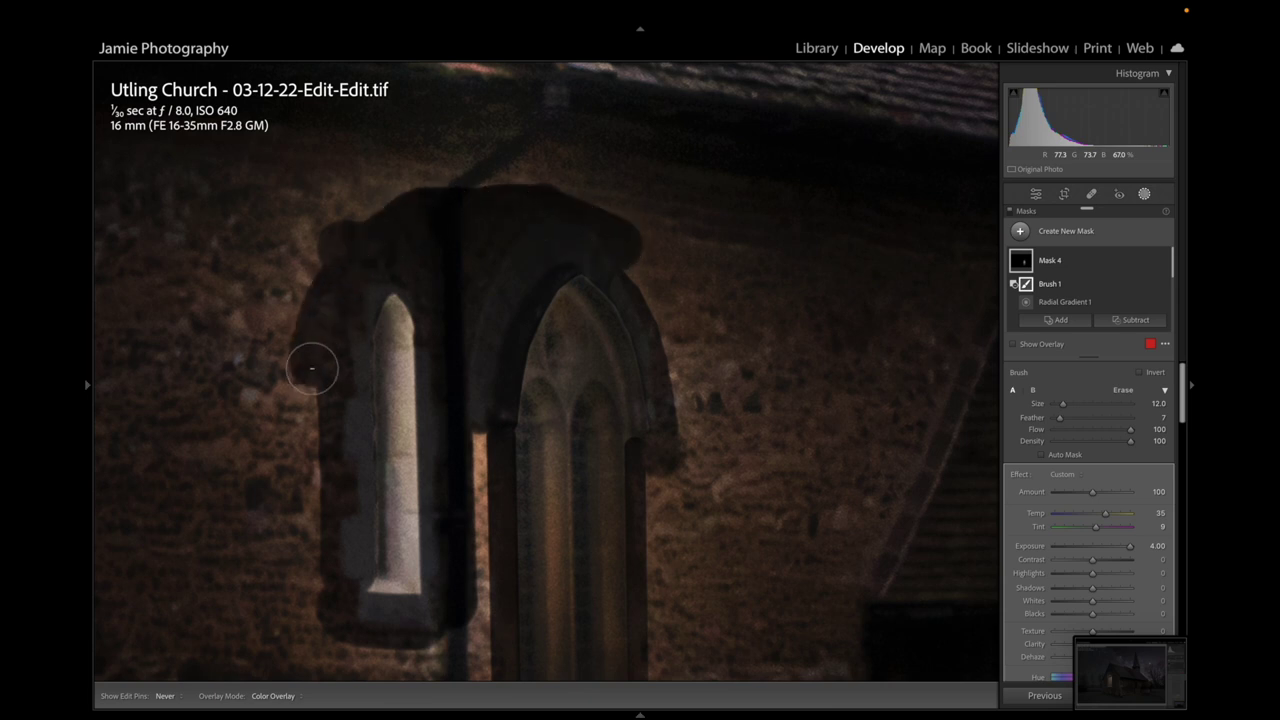
left_click_drag(434, 480, 449, 149)
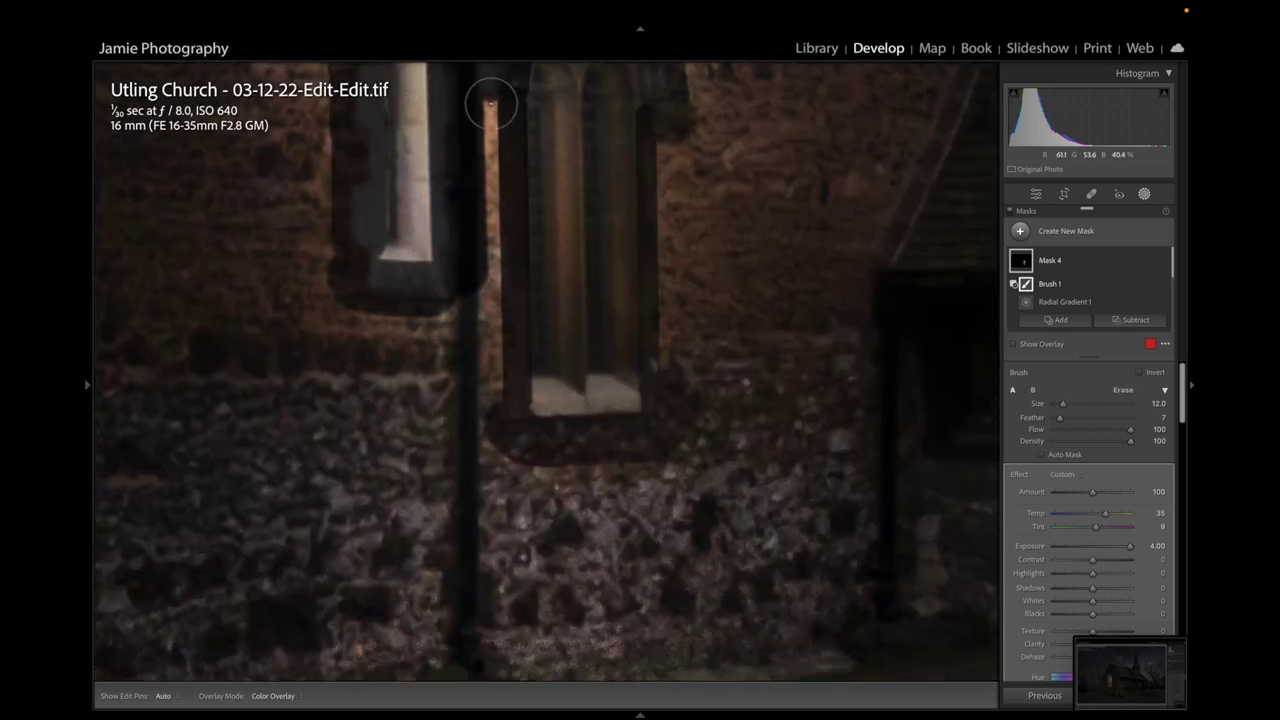
mouse_move(490, 105)
left_mouse_down()
mouse_move(488, 444)
mouse_move(474, 304)
mouse_move(436, 324)
mouse_move(370, 314)
mouse_move(467, 374)
mouse_move(393, 358)
mouse_move(434, 403)
mouse_move(411, 422)
mouse_move(527, 468)
mouse_move(677, 451)
left_mouse_up()
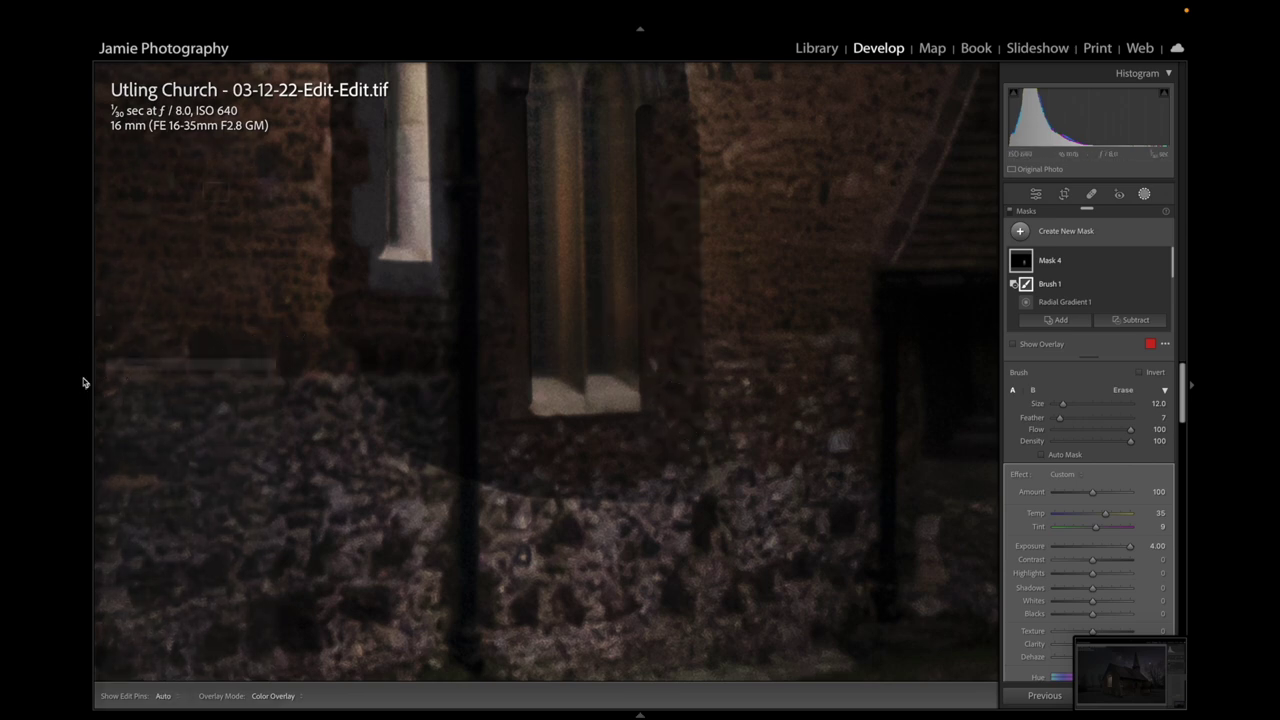
Subtract the light spilling onto the eaves and lower roof above the farther windows with a larger brush
mouse_move(88, 384)
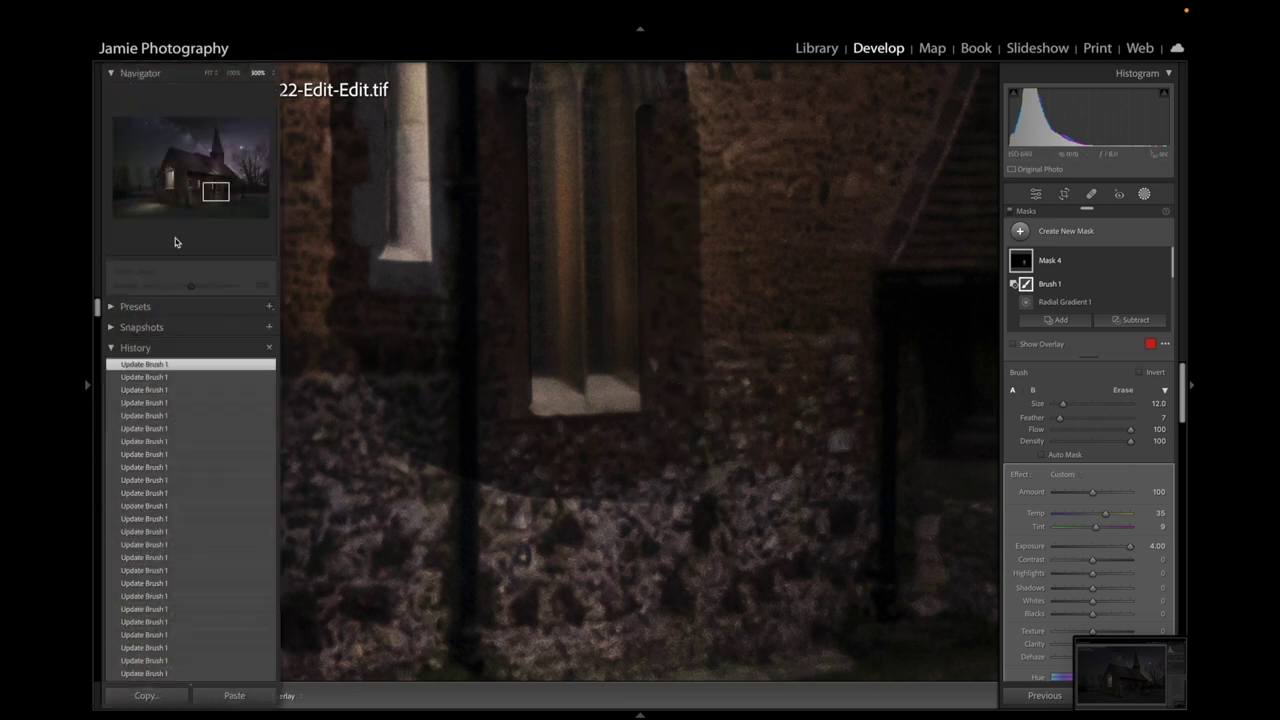
left_click(231, 74)
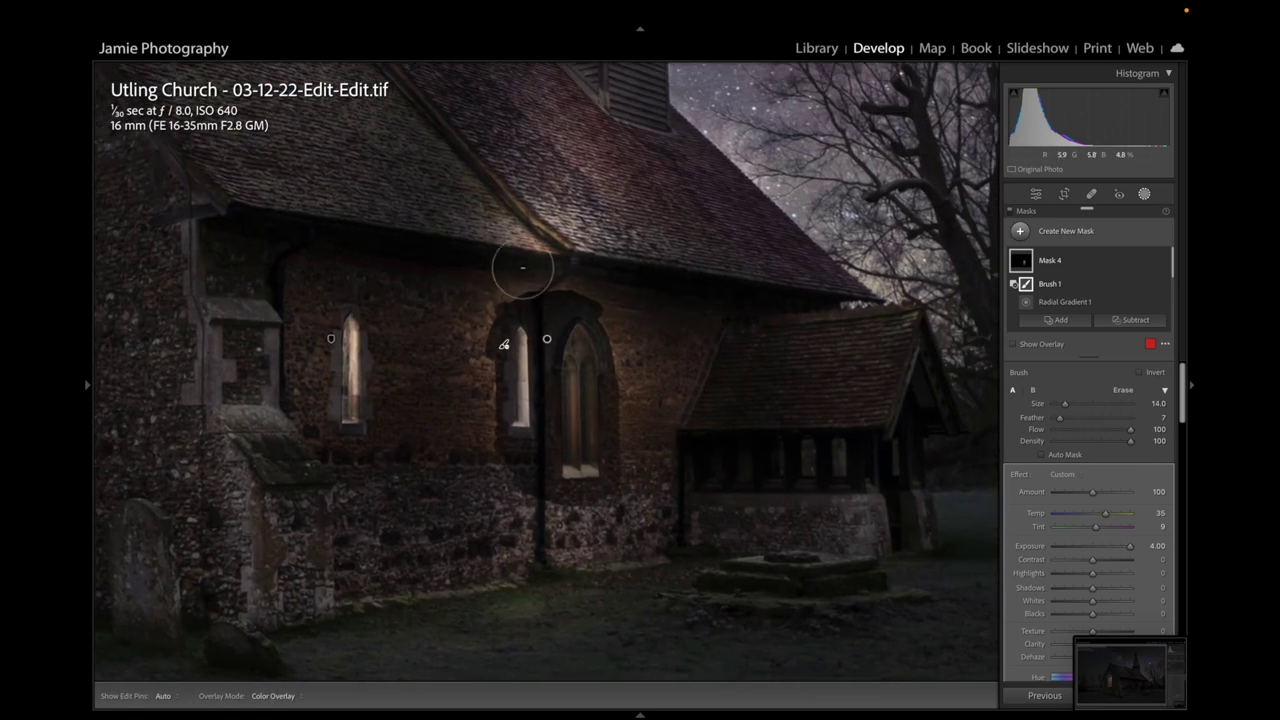
scroll(522, 267, "up", 3)
mouse_move(528, 266)
left_mouse_down()
mouse_move(599, 245)
mouse_move(494, 247)
left_mouse_up()
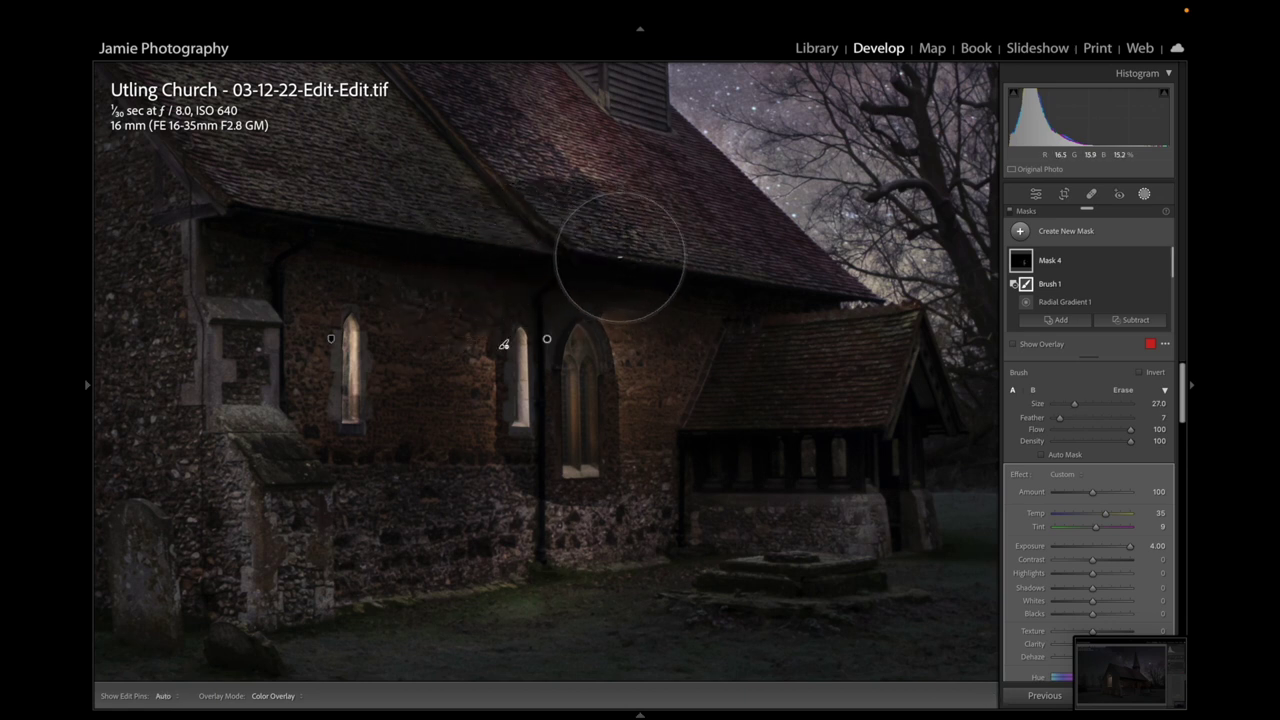
left_click_drag(649, 294, 549, 357)
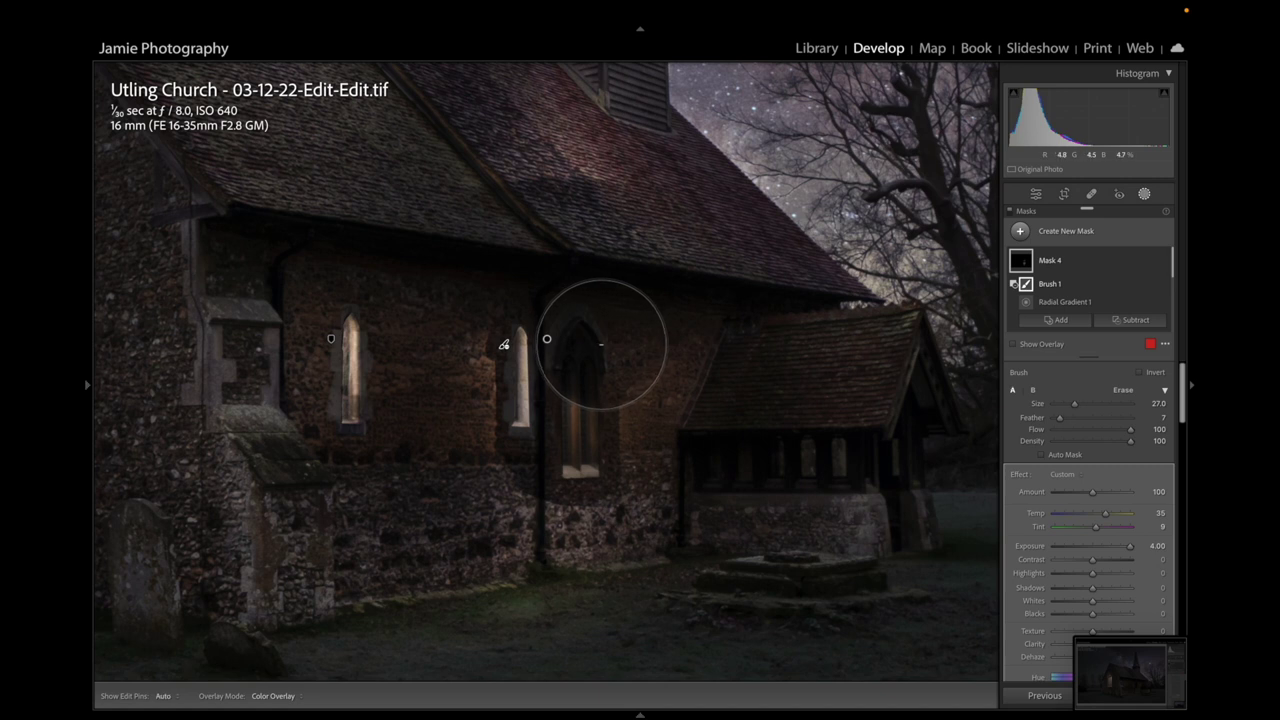
mouse_move(814, 357)
left_mouse_down()
mouse_move(794, 346)
mouse_move(798, 361)
left_mouse_up()
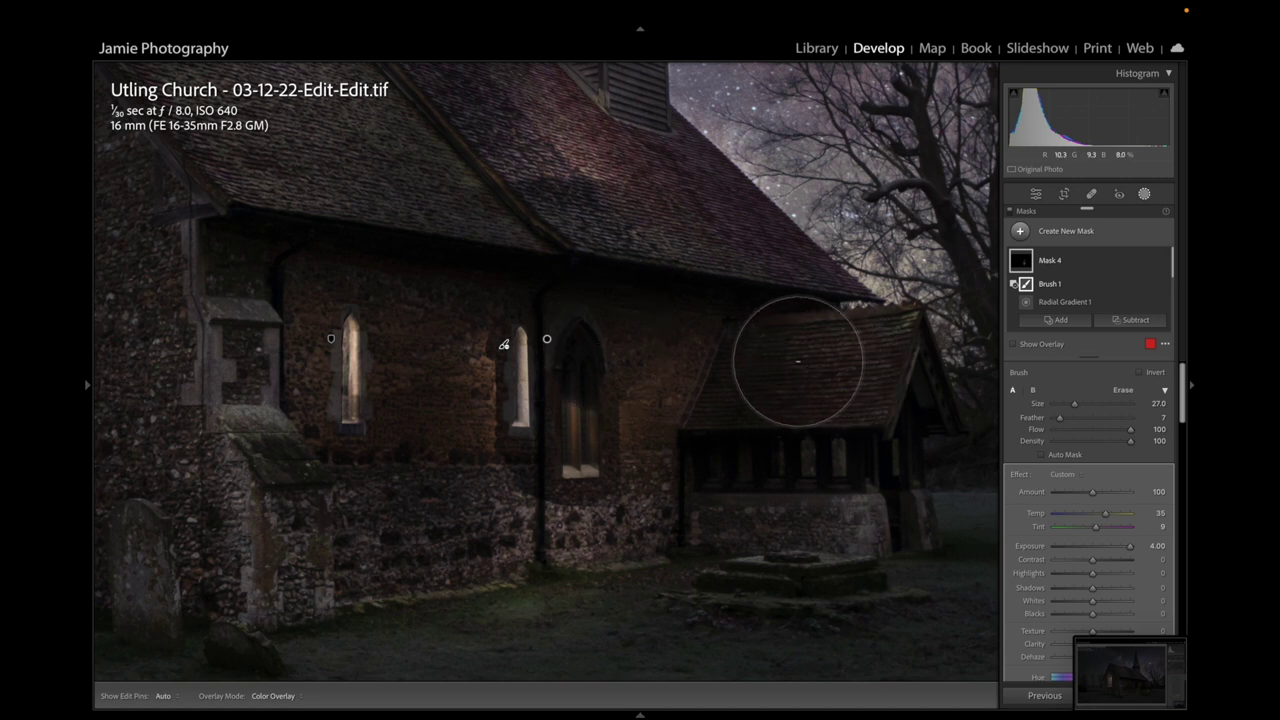
key("super+z")
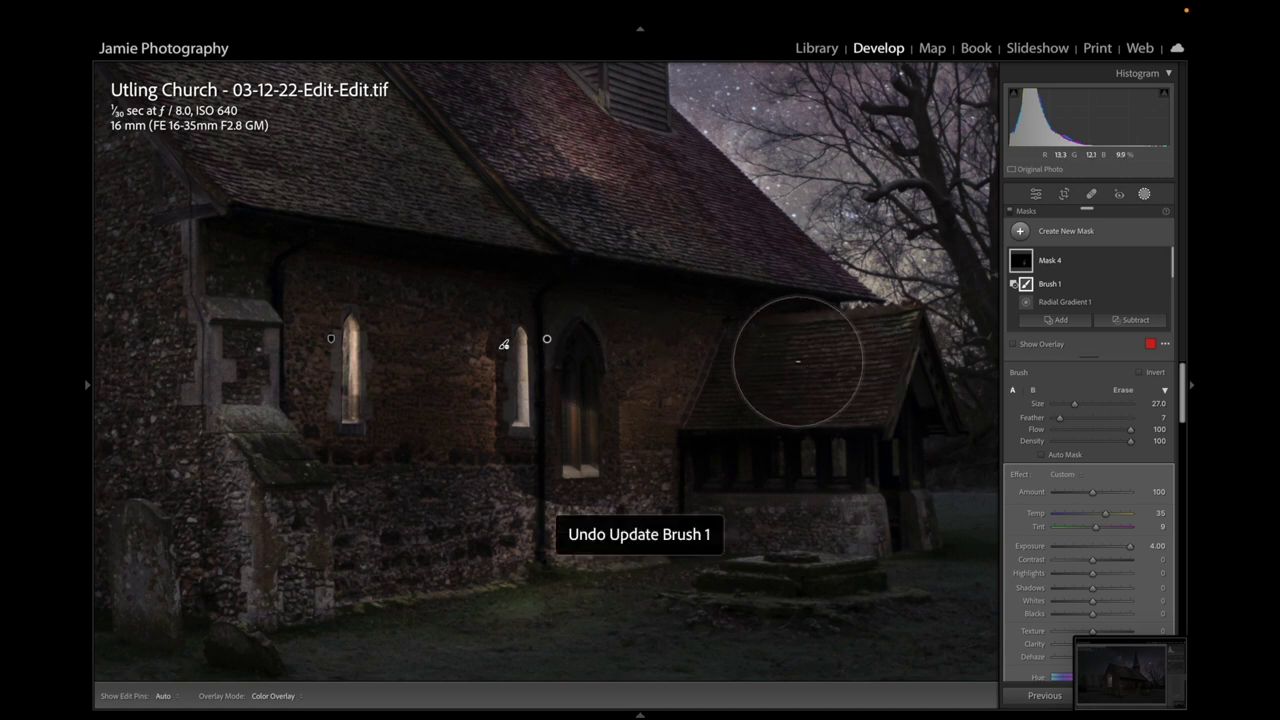
Subtract the remaining spill from the wall, roof and ground around the farther windows with a size 27 brush
mouse_move(706, 329)
left_mouse_down()
mouse_move(665, 327)
mouse_move(676, 414)
mouse_move(665, 516)
mouse_move(641, 535)
mouse_move(546, 546)
mouse_move(453, 490)
mouse_move(442, 294)
left_mouse_up()
key("h")
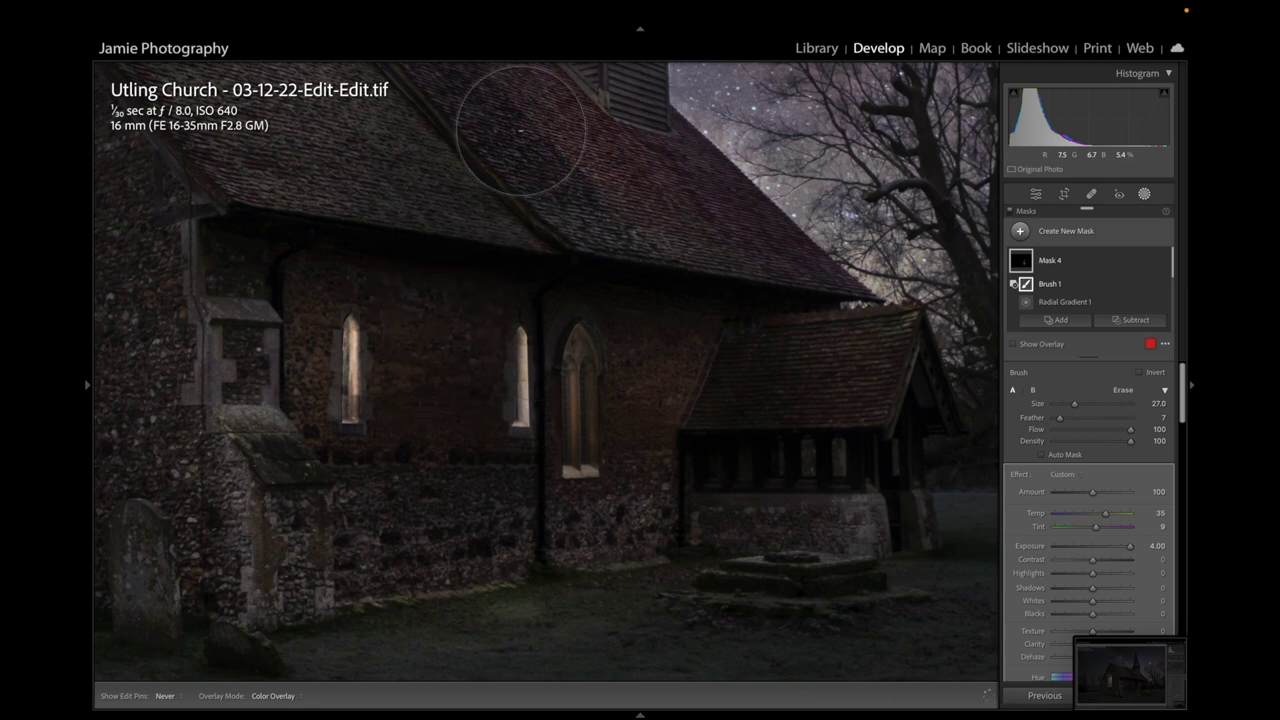
key("h")
mouse_move(1030, 279)
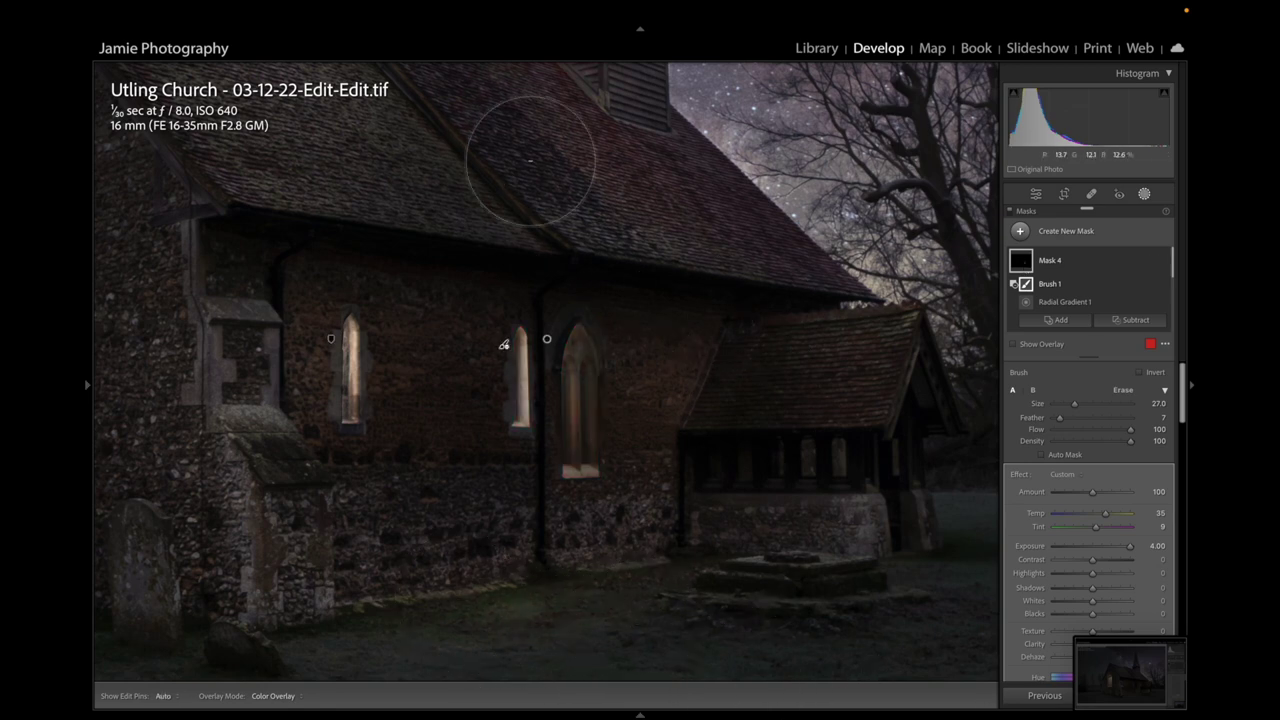
left_click_drag(634, 134, 665, 378)
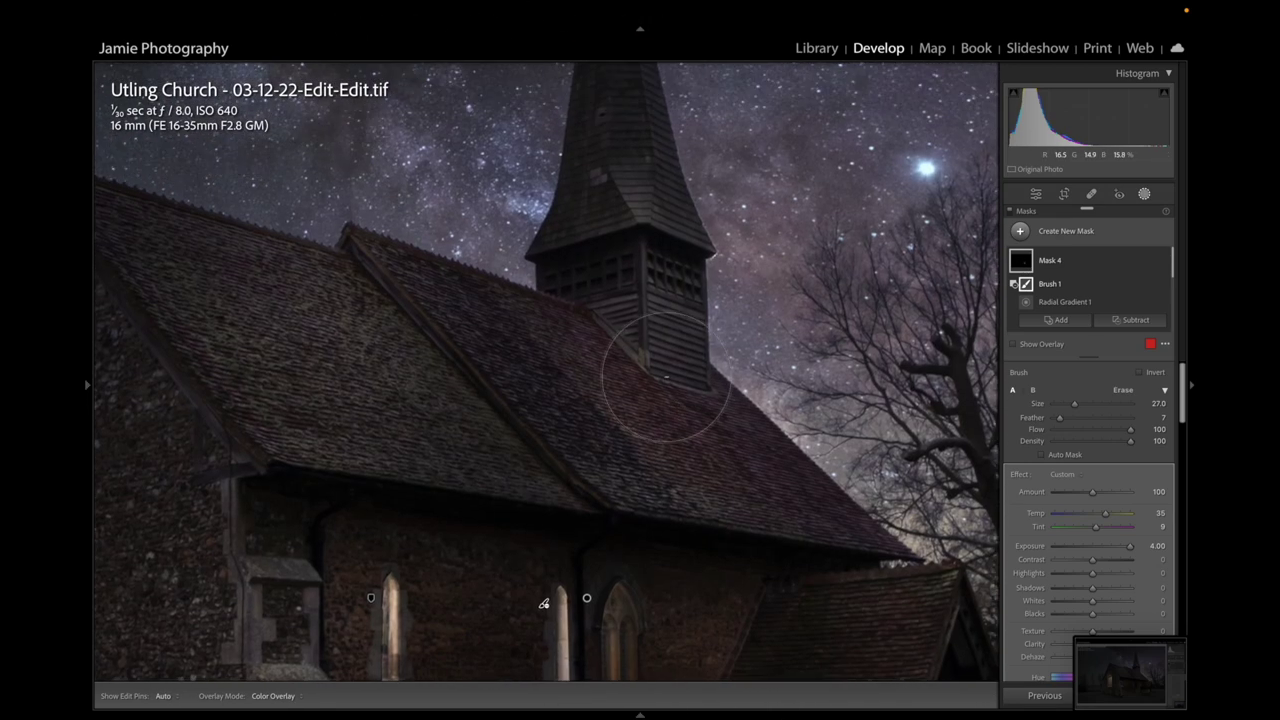
mouse_move(720, 549)
left_mouse_down()
mouse_move(669, 101)
mouse_move(694, 209)
left_mouse_up()
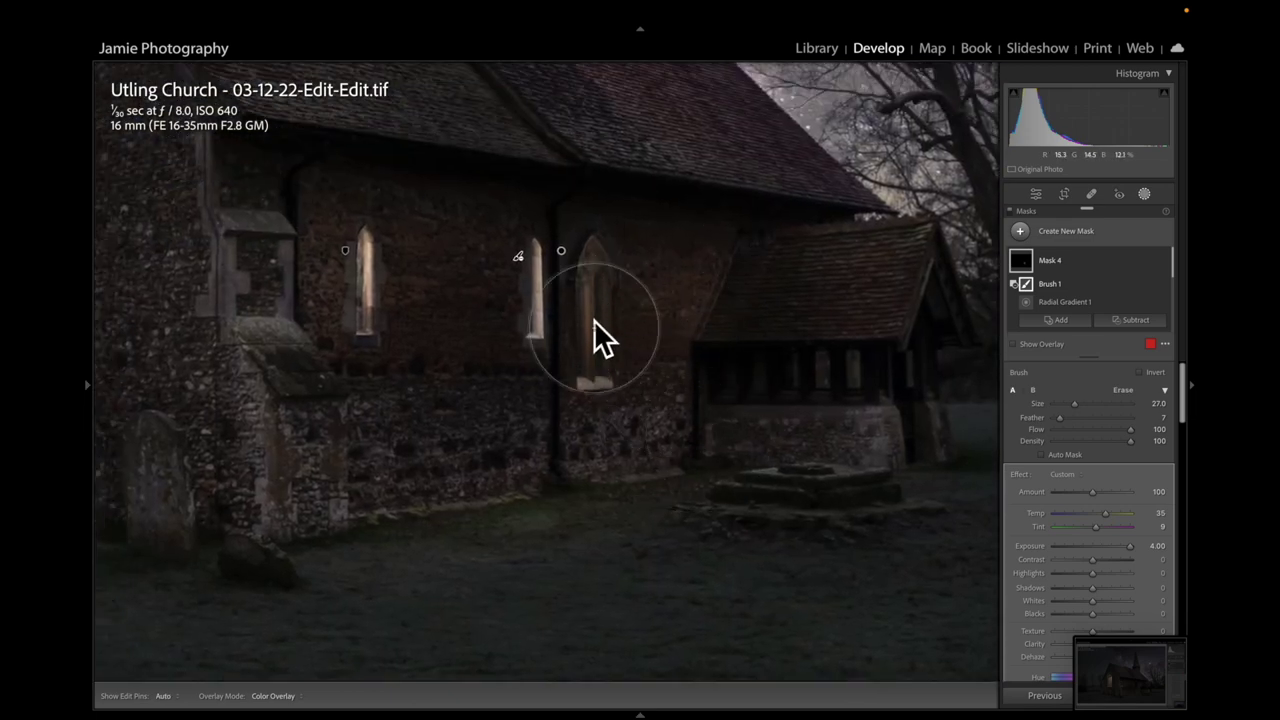
mouse_move(86, 388)
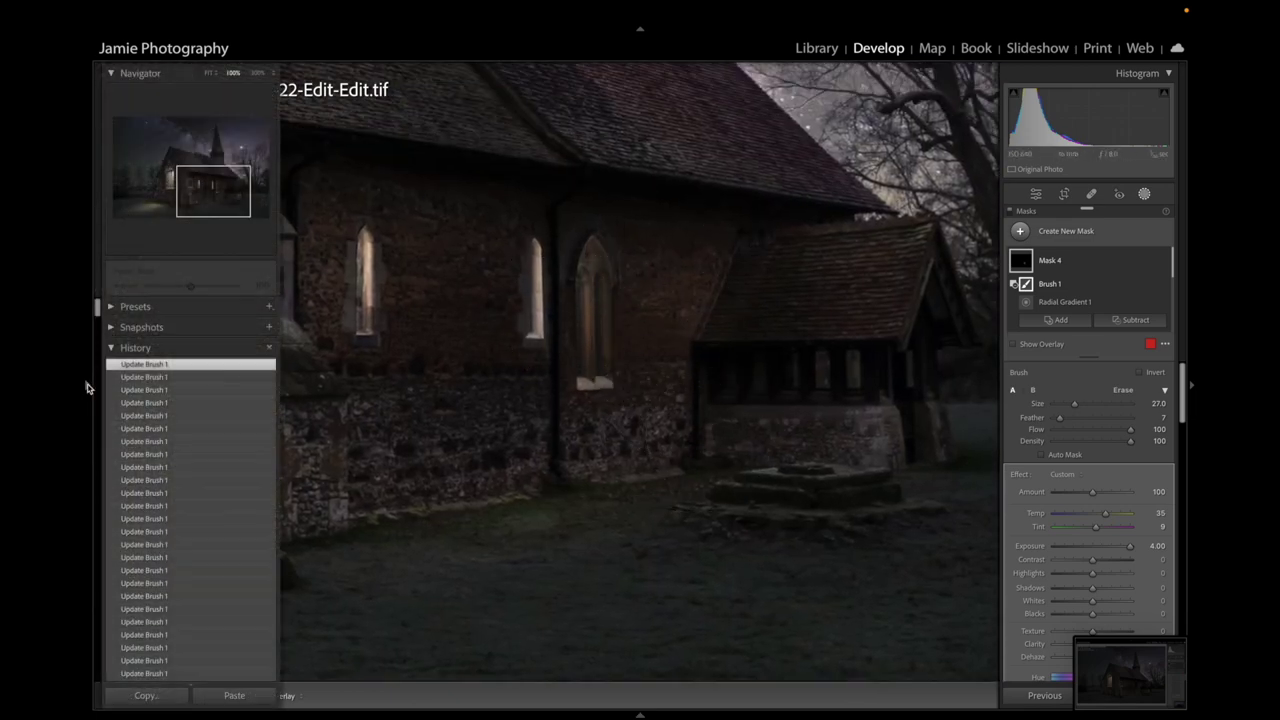
Subtract light along the narrow window's far edge with a size 7 brush at feather 43 and flow 50
left_click(259, 74)
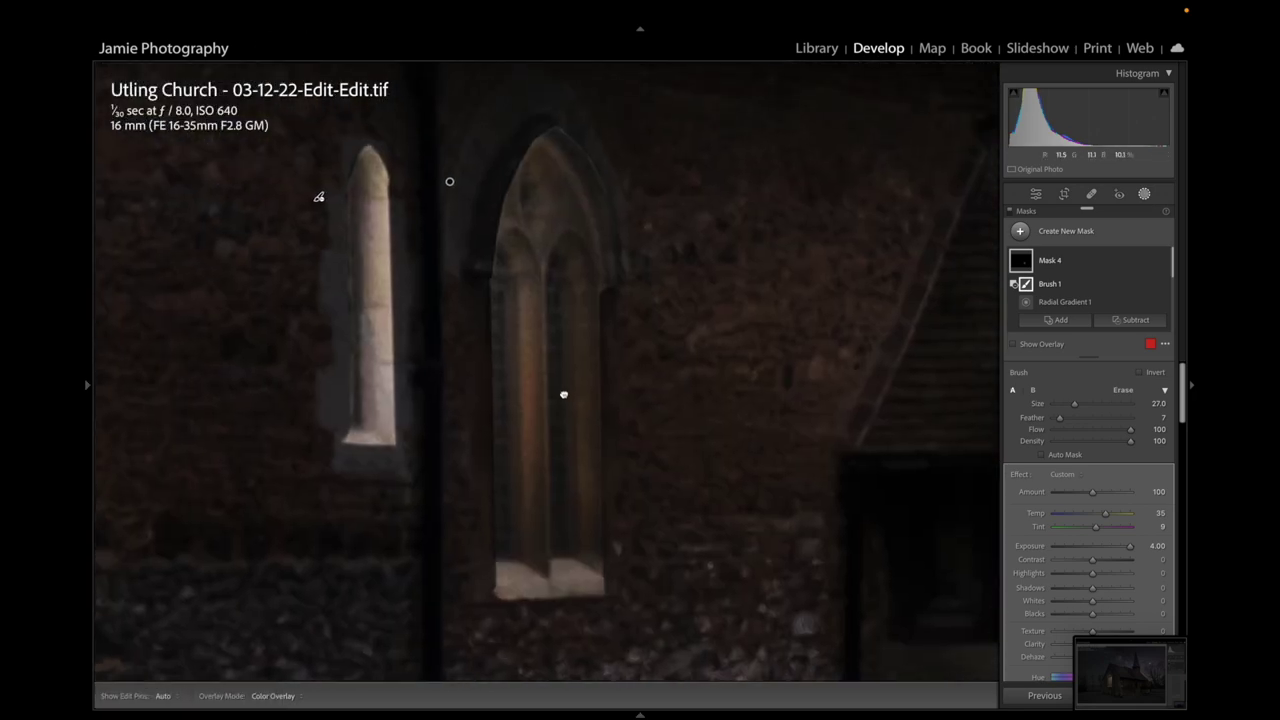
left_click_drag(1060, 417, 1084, 418)
left_click(1090, 430)
scroll(657, 349, "down", 5)
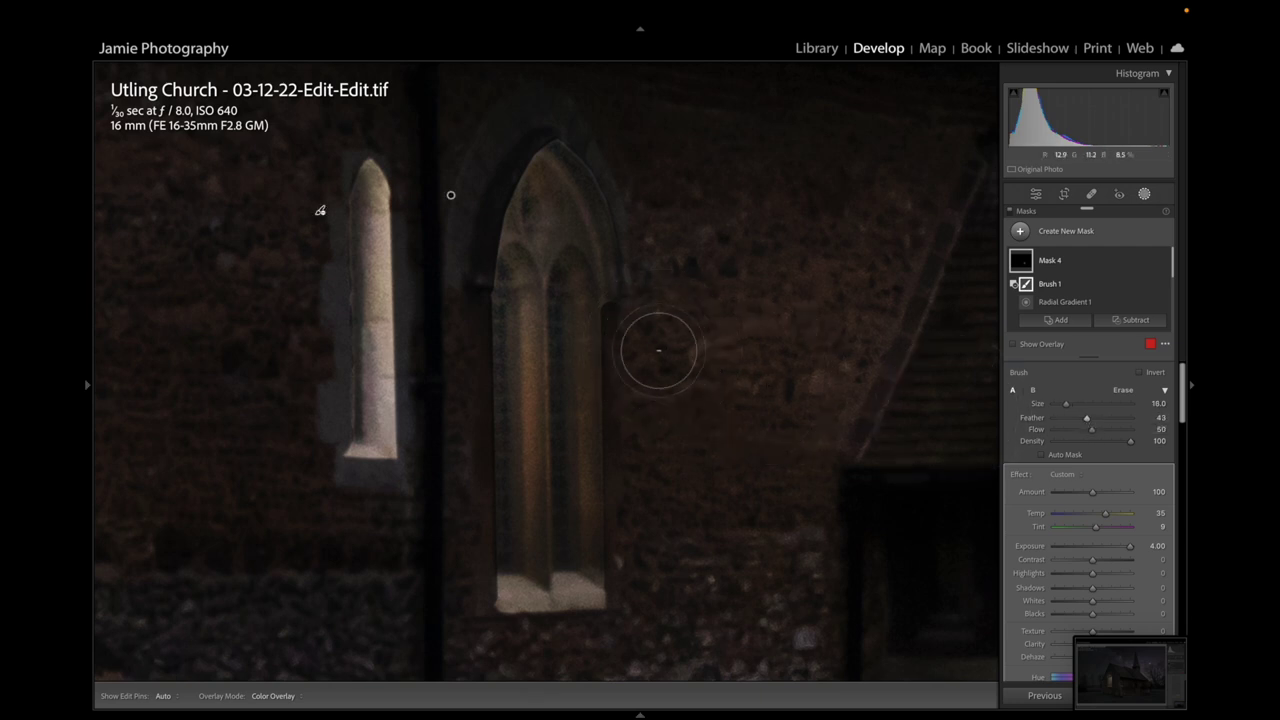
scroll(414, 228, "down", 1)
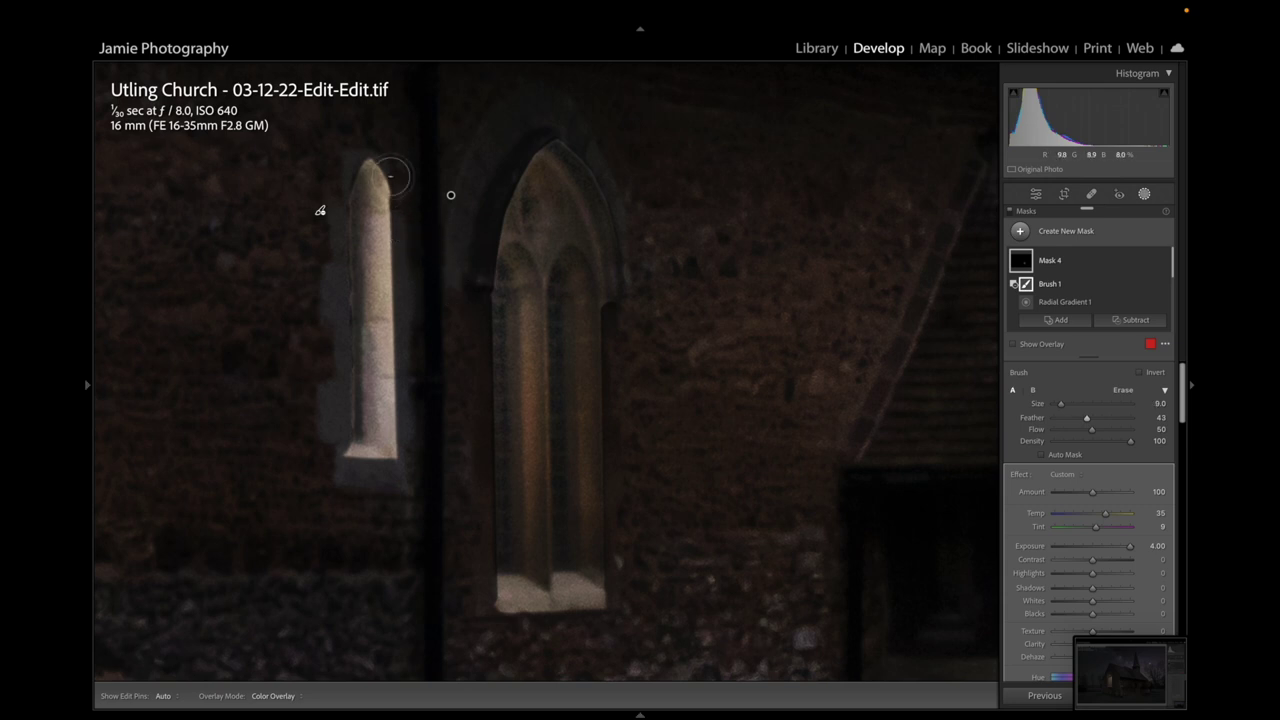
key("h")
mouse_move(400, 189)
left_mouse_down()
mouse_move(371, 151)
mouse_move(405, 193)
mouse_move(396, 464)
left_mouse_up()
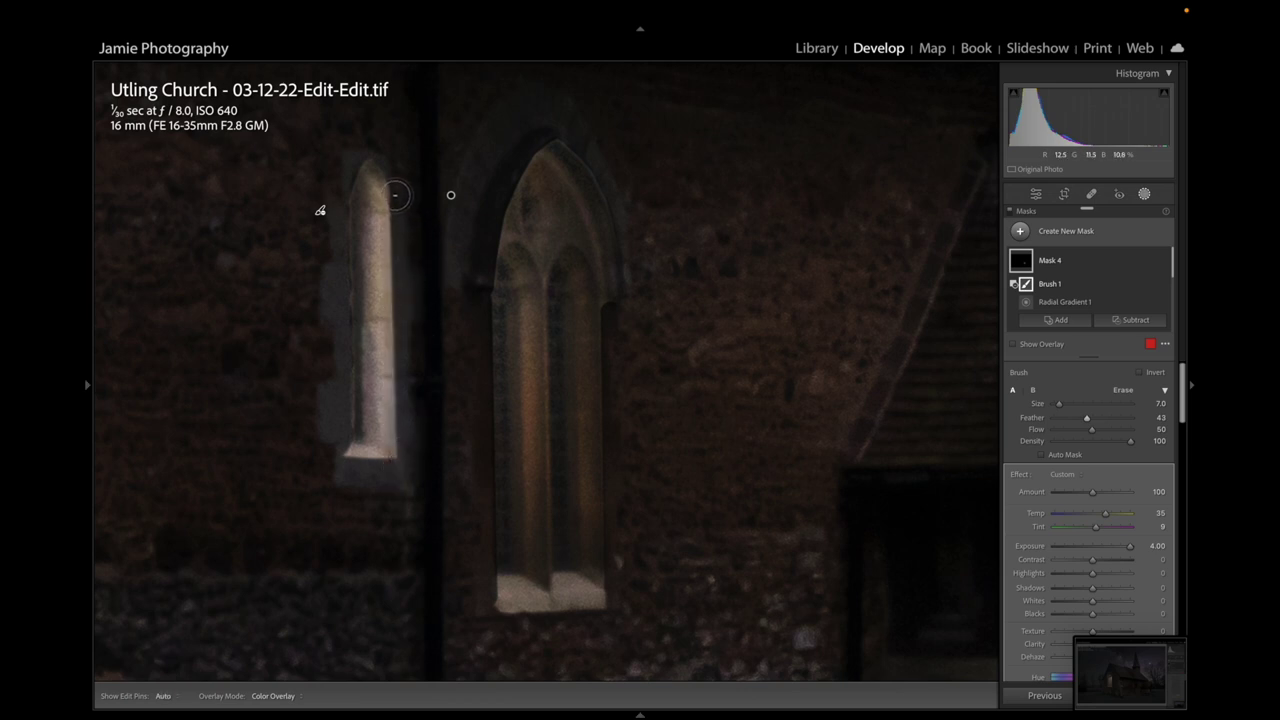
left_click_drag(391, 191, 385, 440)
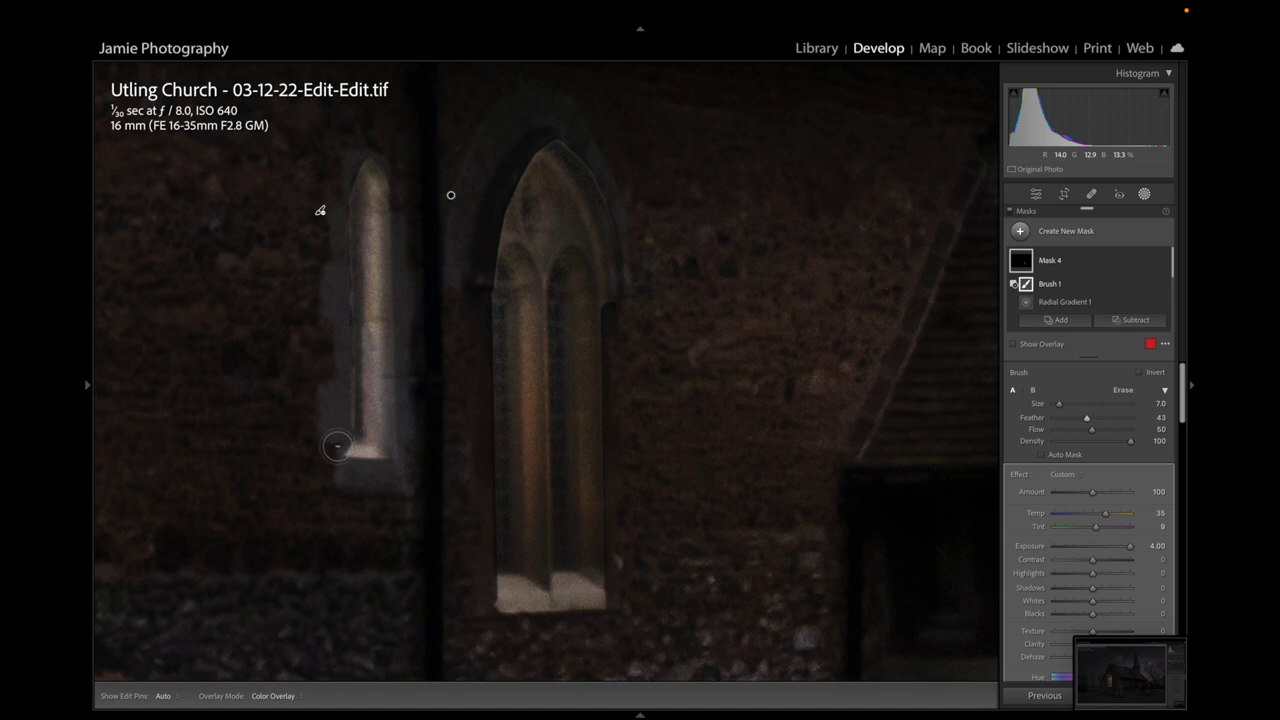
Subtract light along the narrow window's sill and near edge with the size 7 brush to soften its outline
key("h")
left_click_drag(342, 457, 398, 458)
key("h")
key("h")
mouse_move(335, 402)
left_mouse_down()
mouse_move(334, 420)
mouse_move(337, 380)
mouse_move(334, 423)
mouse_move(345, 401)
left_mouse_up()
key("h")
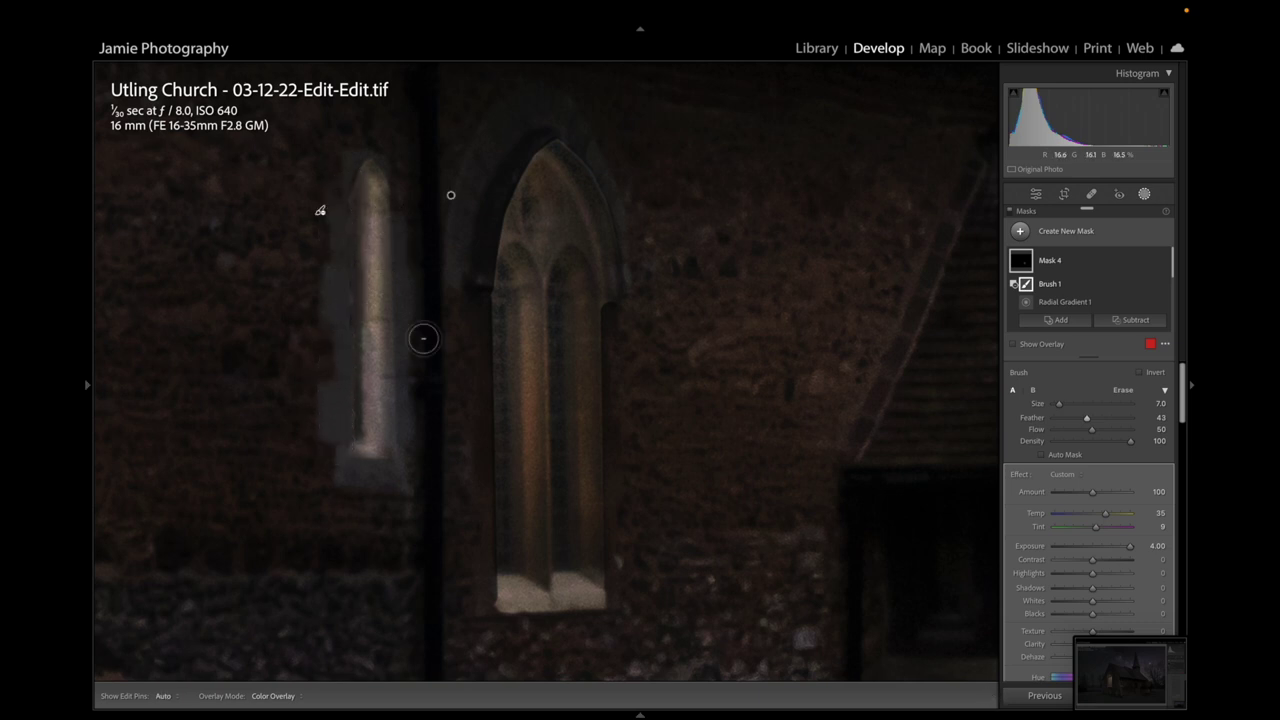
Subtract light around the arched window's near outer edge, beneath its sill and up its far jamb with the size 7 brush
key("h")
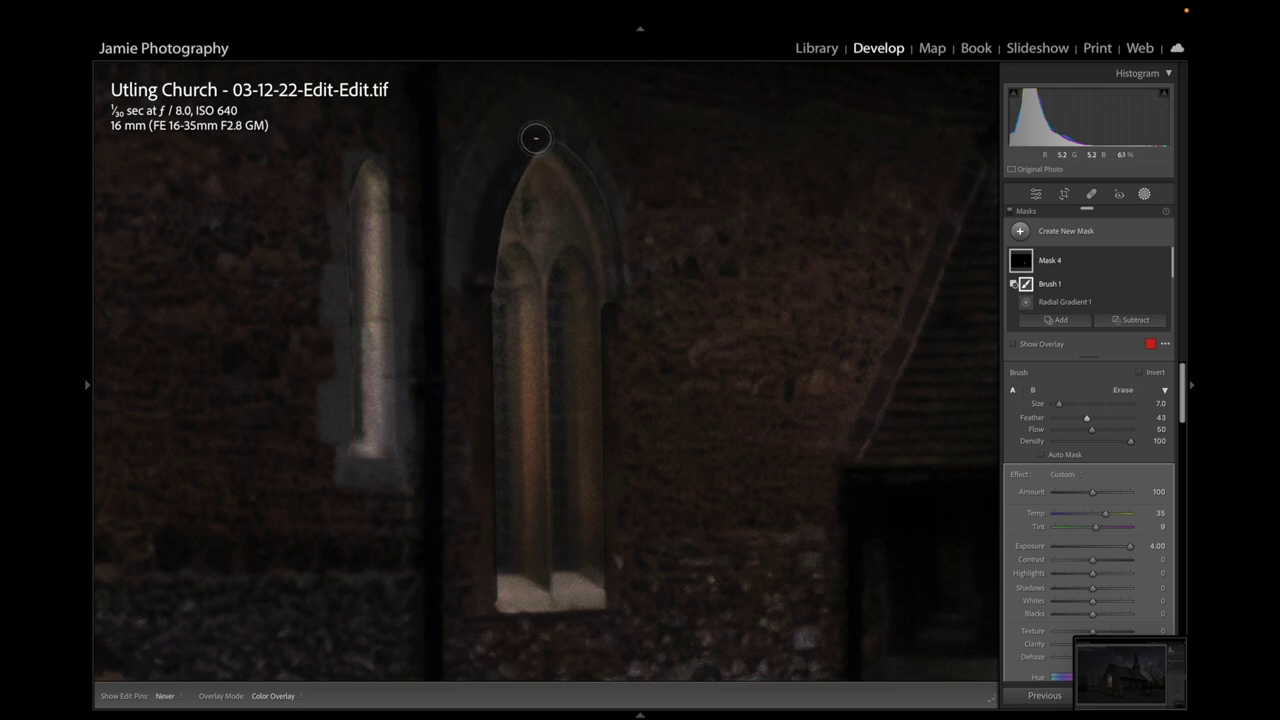
mouse_move(534, 135)
left_mouse_down()
mouse_move(495, 216)
mouse_move(477, 339)
mouse_move(481, 296)
left_mouse_up()
key("h")
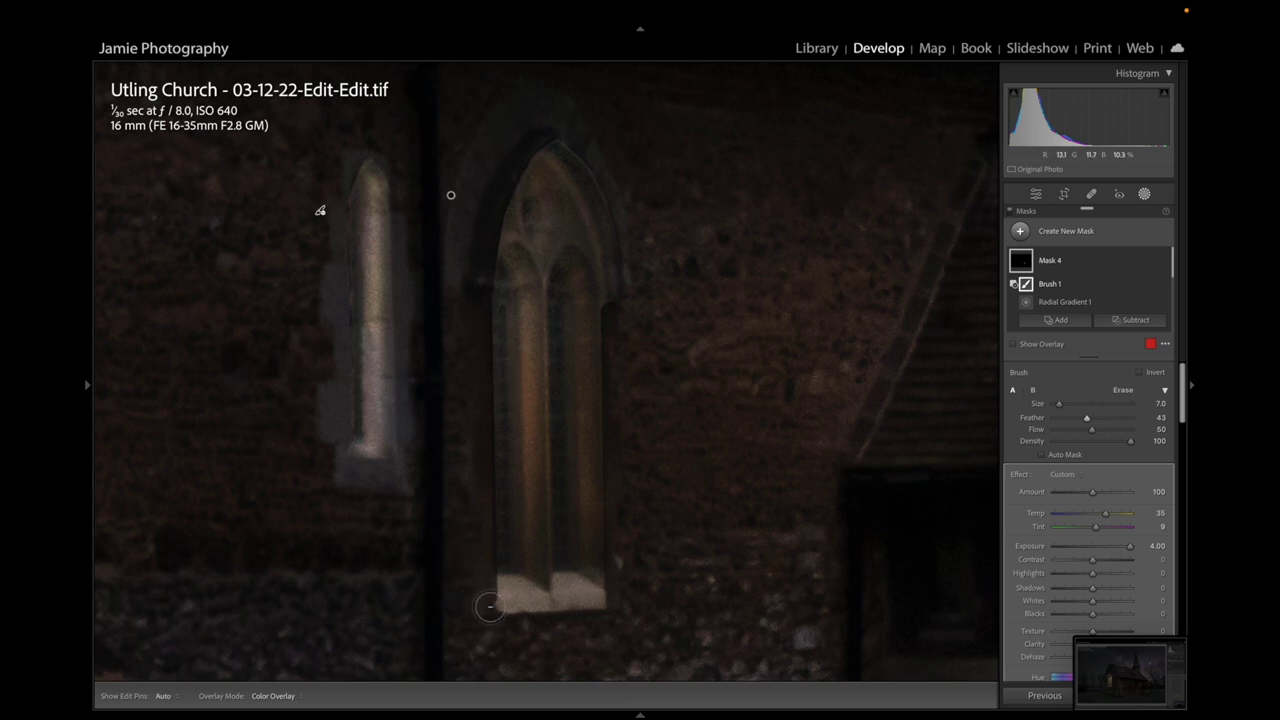
key("h")
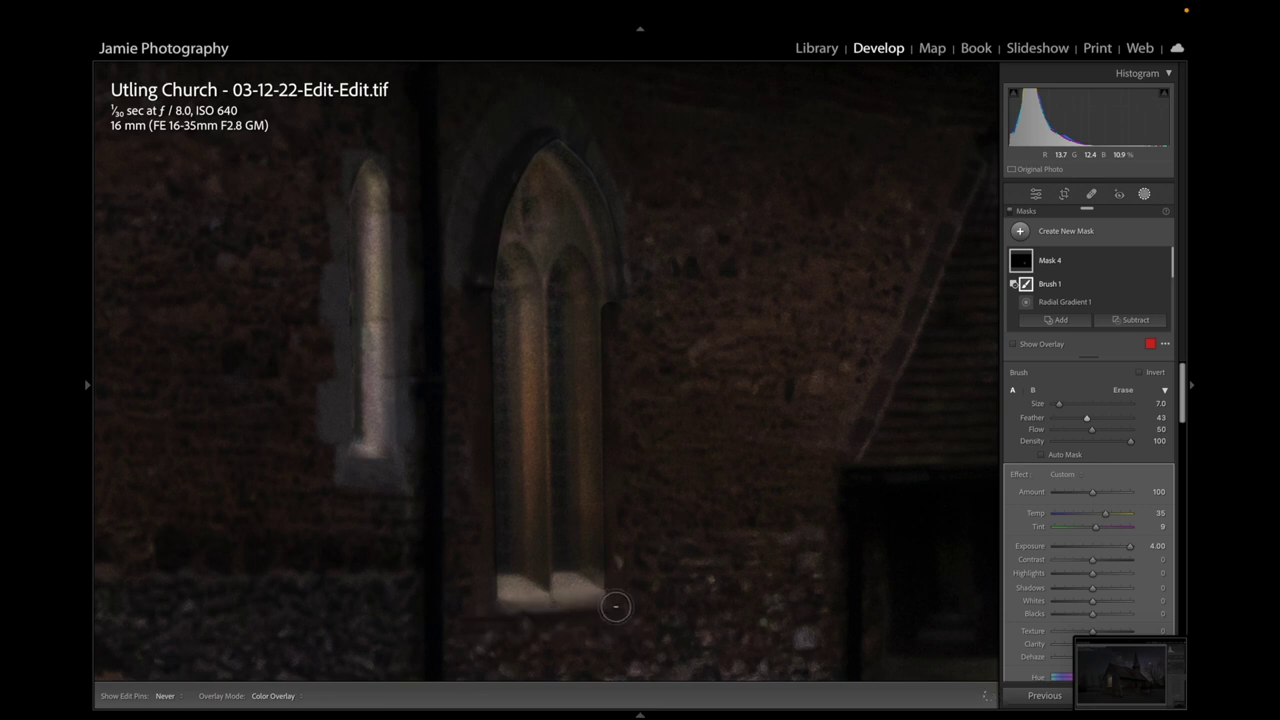
key("h")
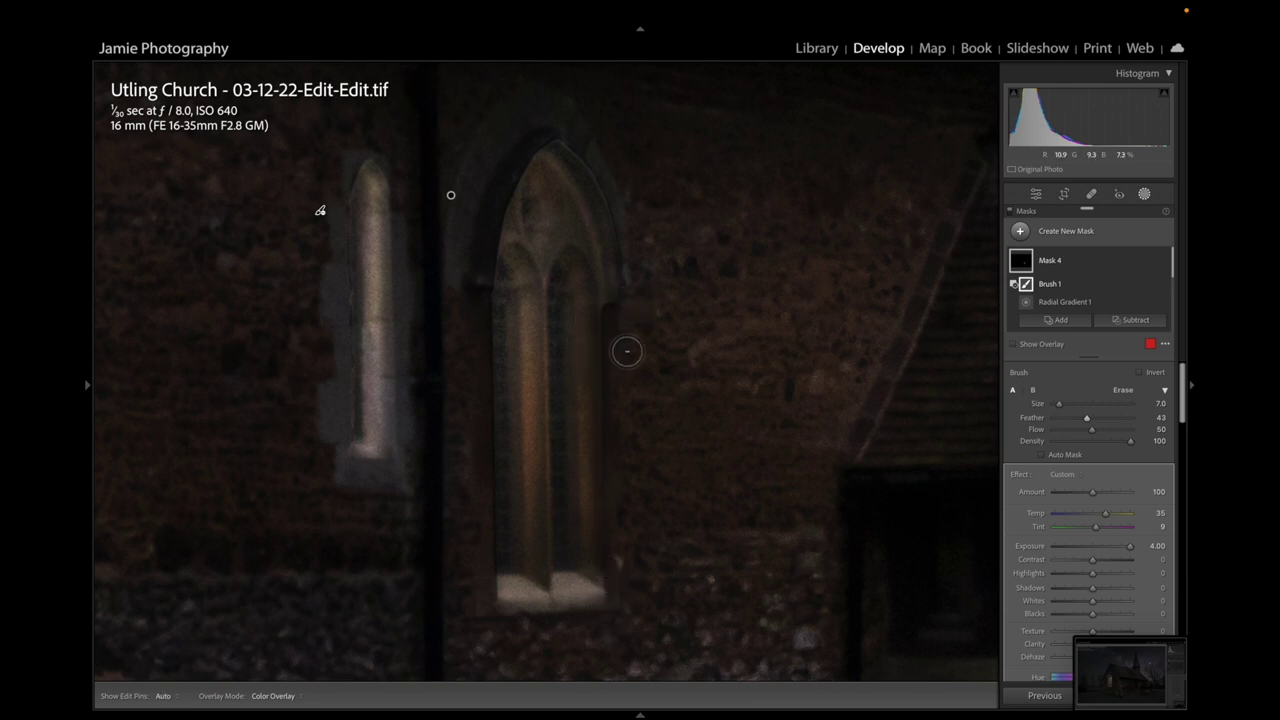
Subtract light from the far curve of the arch and trace the stone tracery with a size 2 brush, undoing the last stray stroke
key("h")
mouse_move(609, 272)
left_mouse_down()
mouse_move(586, 180)
mouse_move(543, 137)
mouse_move(549, 162)
left_mouse_up()
scroll(549, 162, "down", 5)
key("h")
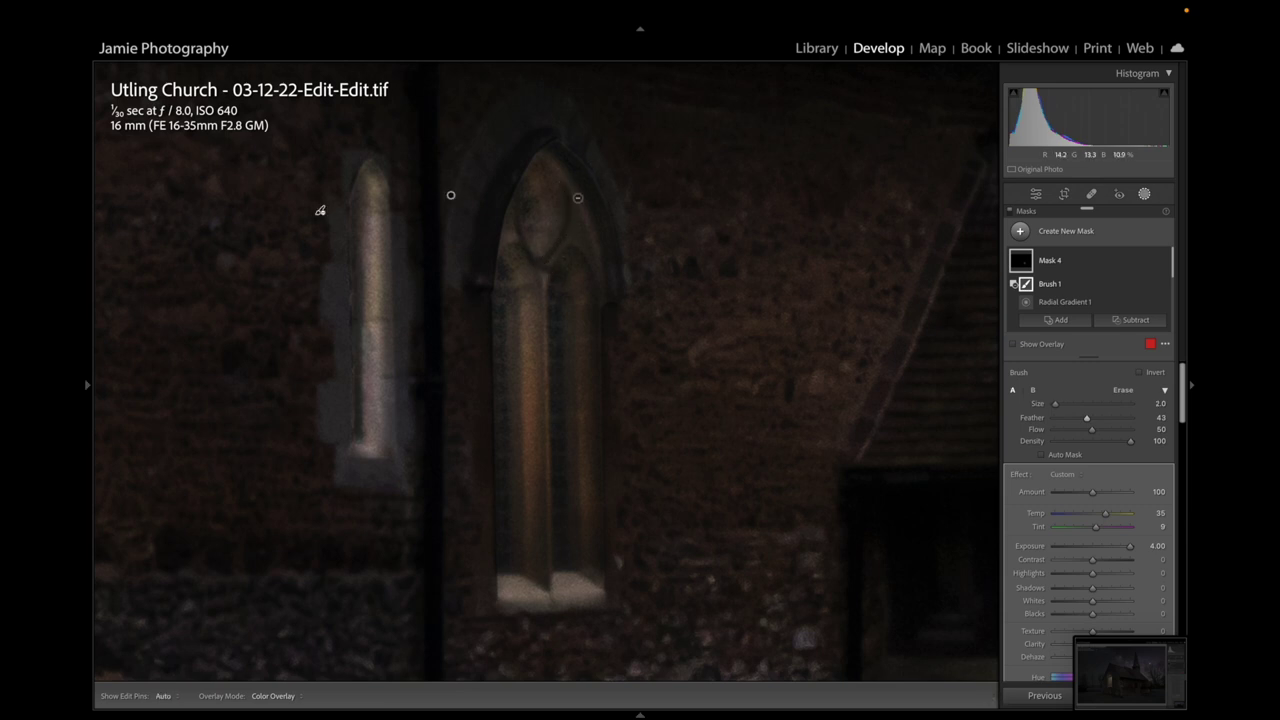
key("super+z")
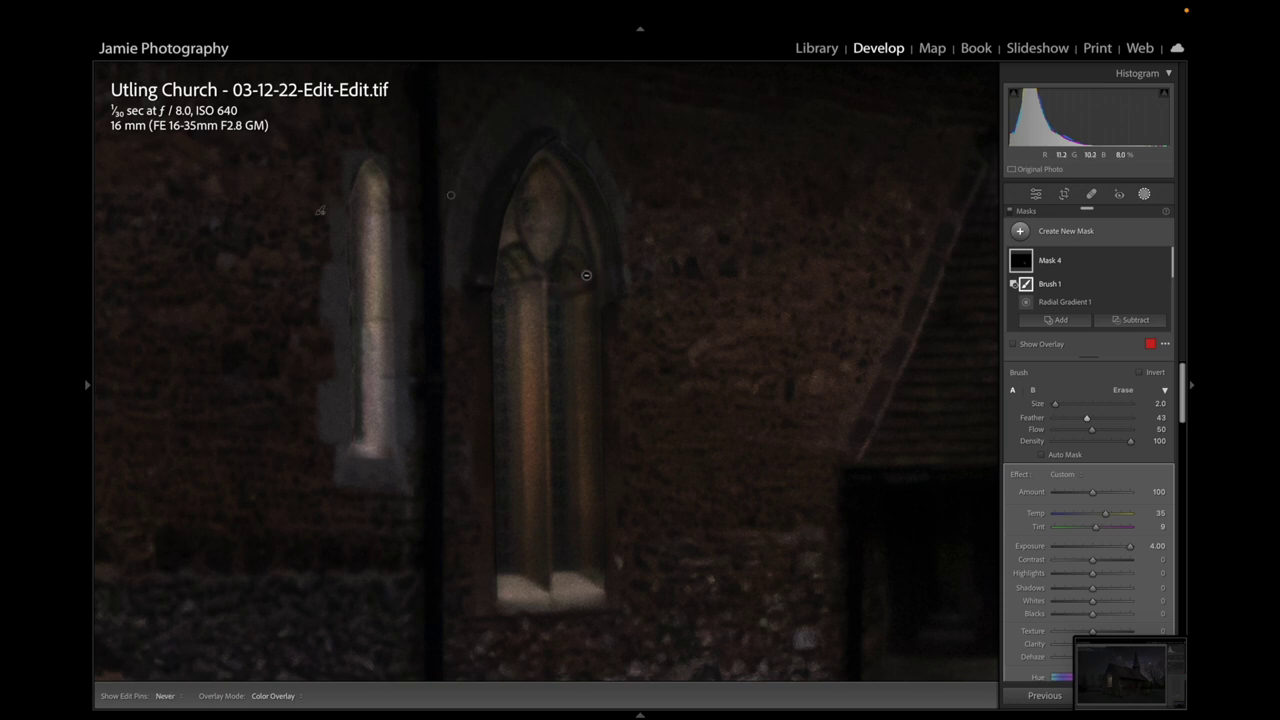
Subtract light from the stonework around the arched window's central opening and above its two panes with size 6 and 5 brushes
scroll(510, 242, "up", 4)
scroll(535, 150, "down", 1)
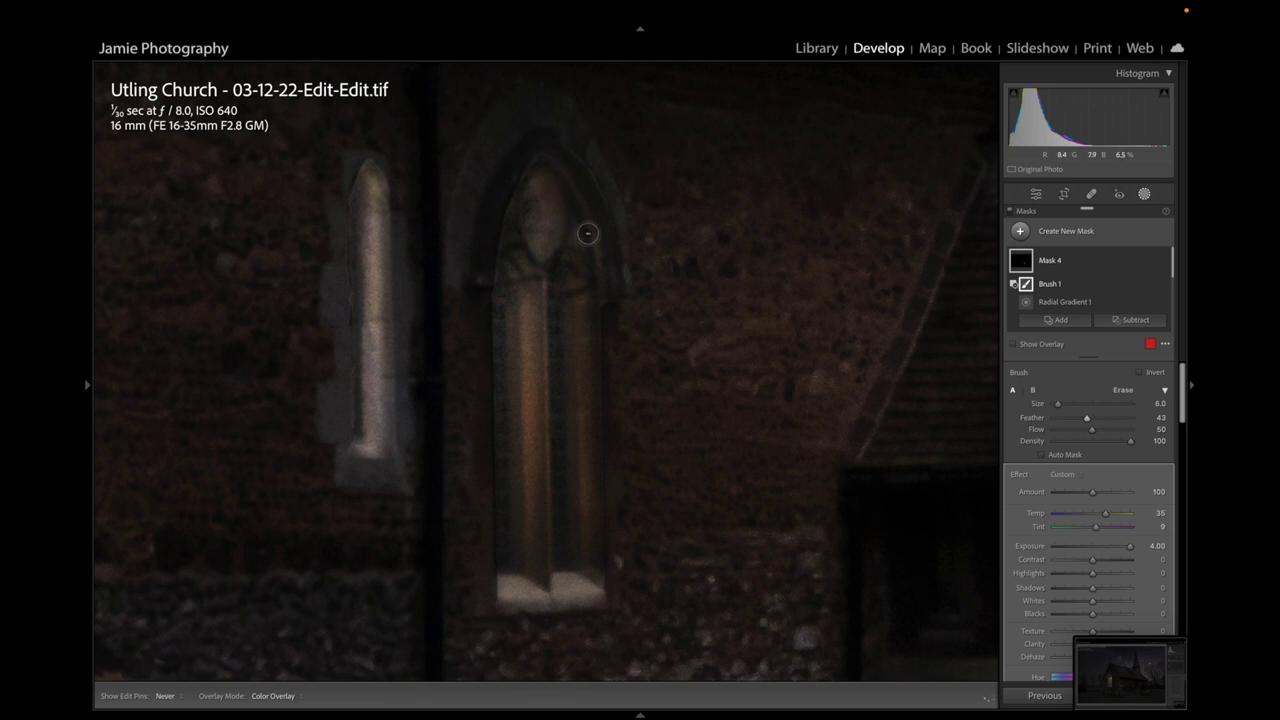
key("h")
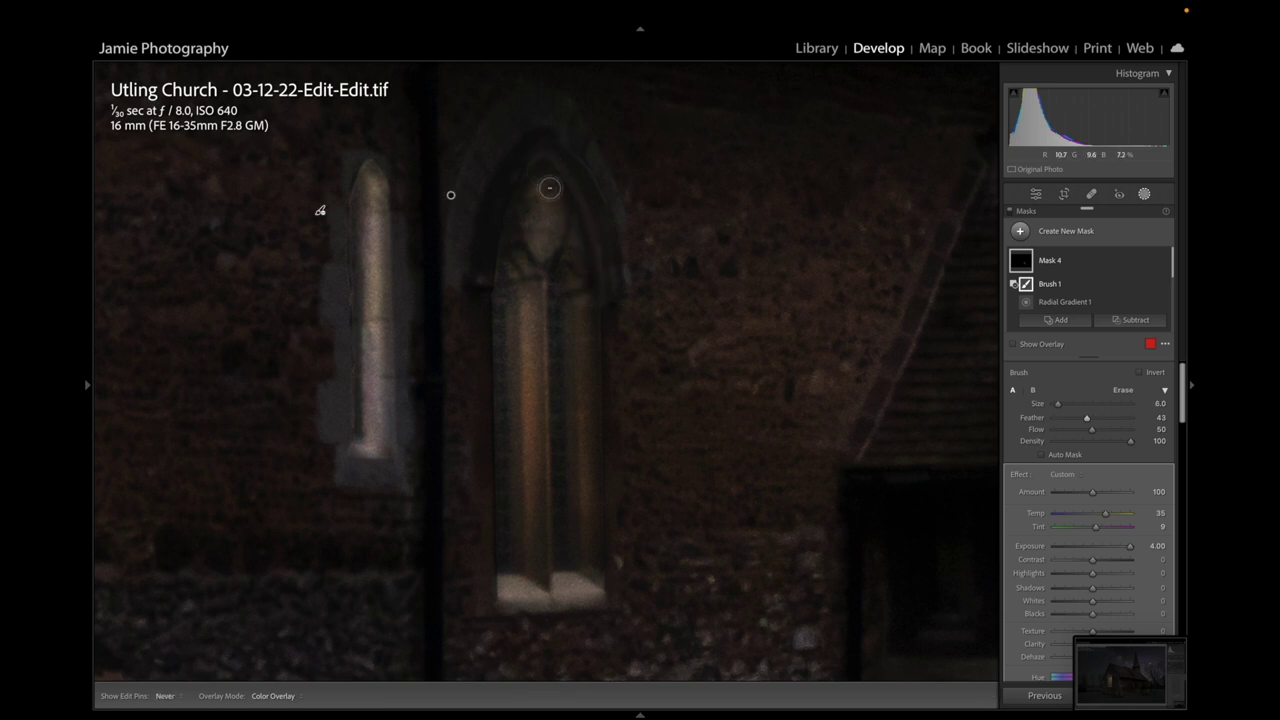
scroll(557, 228, "down", 1)
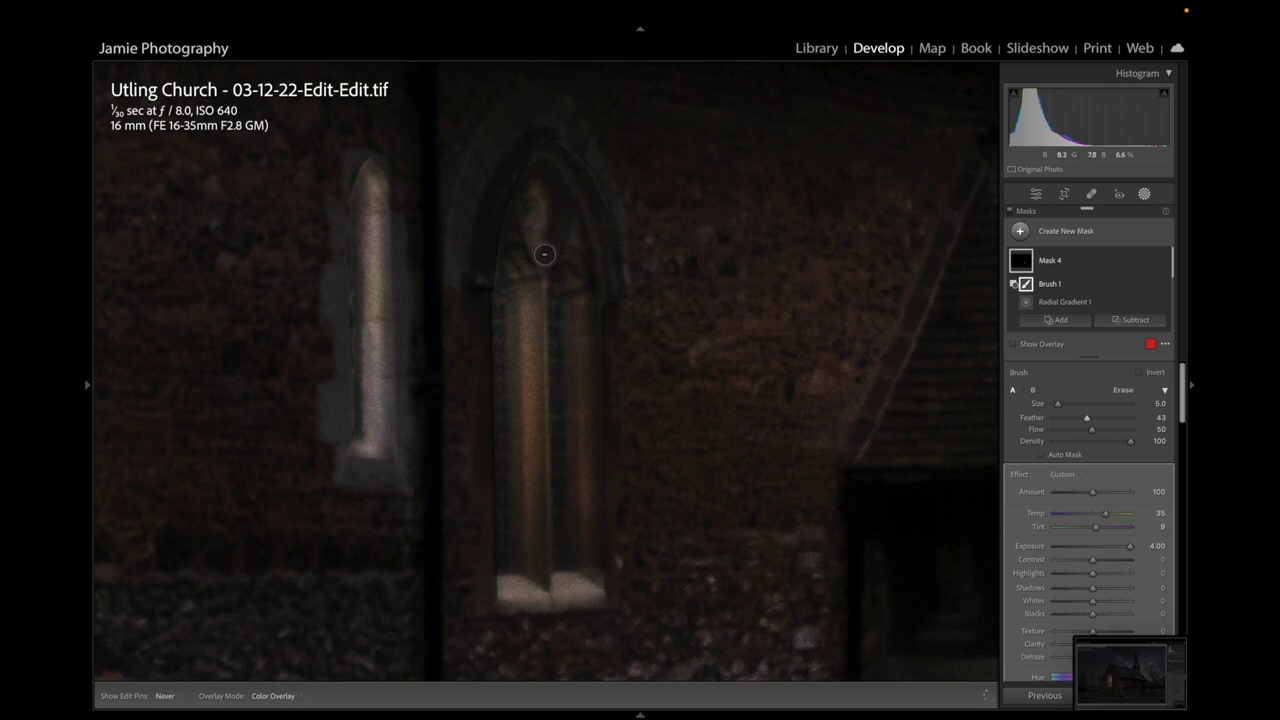
key("h")
mouse_move(508, 277)
left_mouse_down()
mouse_move(490, 291)
mouse_move(489, 257)
mouse_move(565, 295)
mouse_move(528, 283)
left_mouse_up()
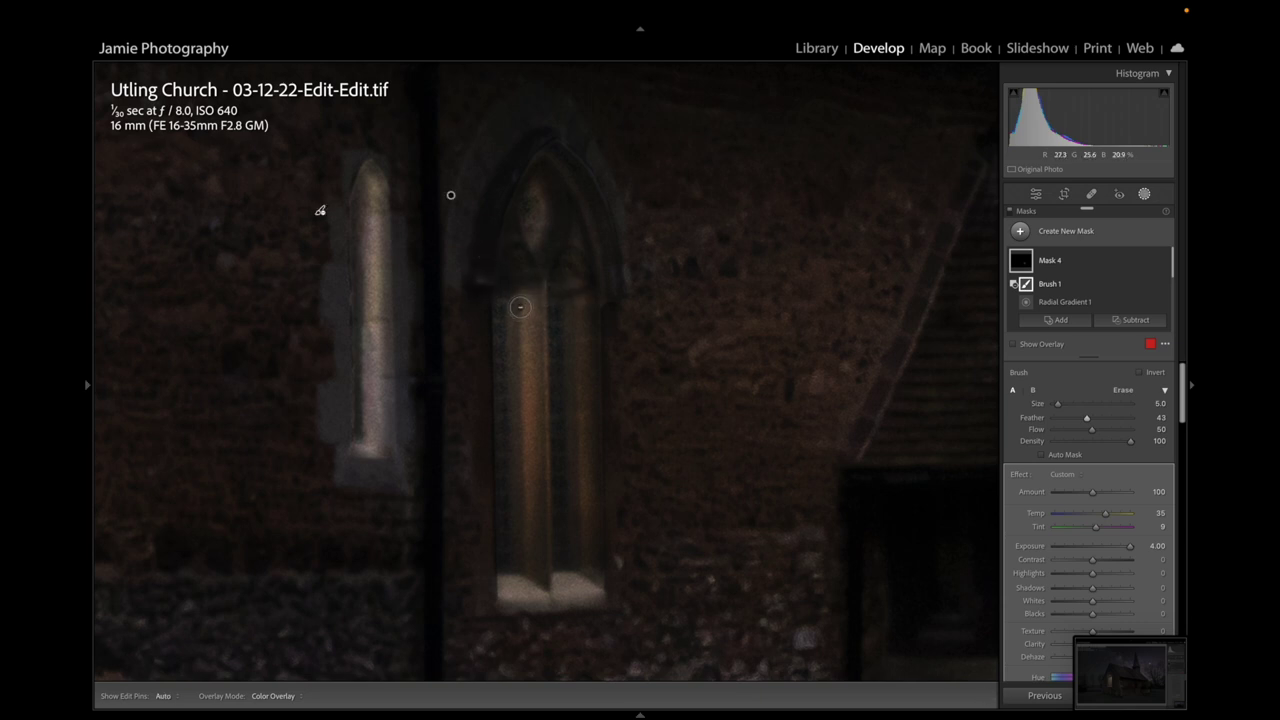
Dim the arched window's two tall panes and central mullion by subtracting light with a size 8 brush
scroll(525, 302, "up", 2)
left_click_drag(532, 291, 537, 577)
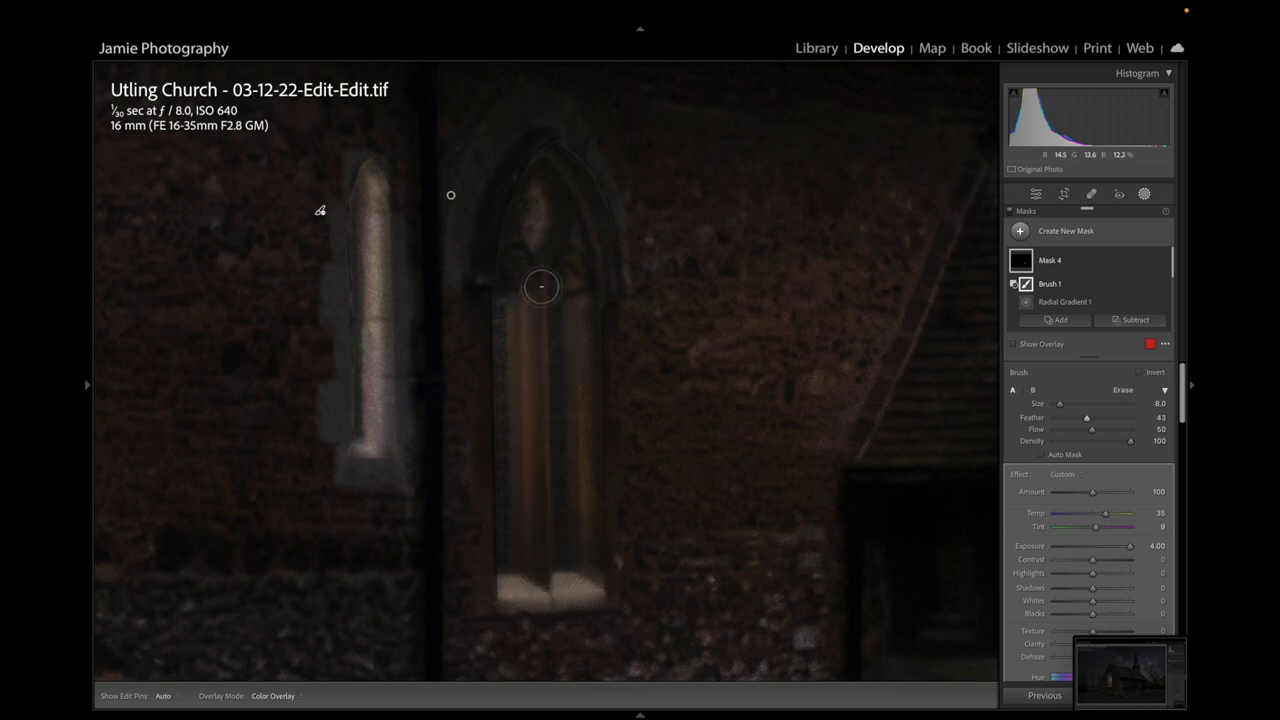
scroll(541, 283, "down", 5)
key("h")
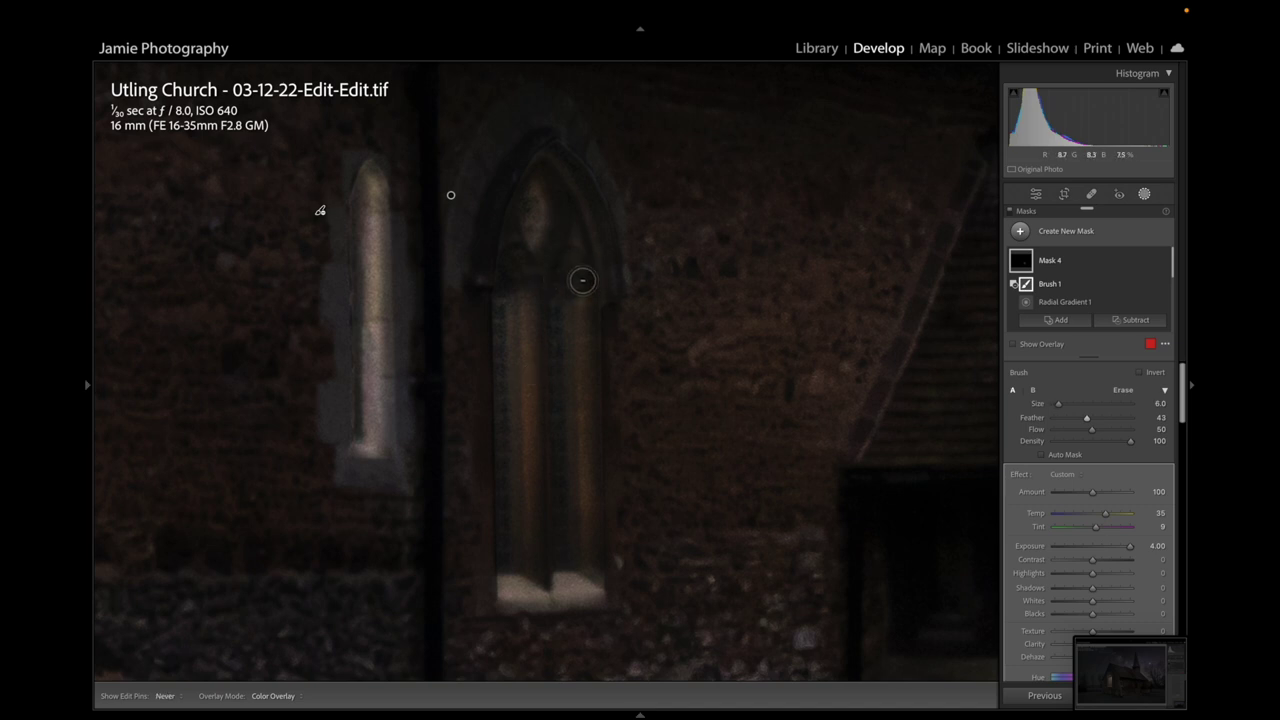
Subtract light from the rounded heads of the arched window's two panes with small brushes of size 4 to 8
scroll(578, 235, "up", 3)
scroll(572, 232, "down", 3)
key("h")
key("h")
key("h")
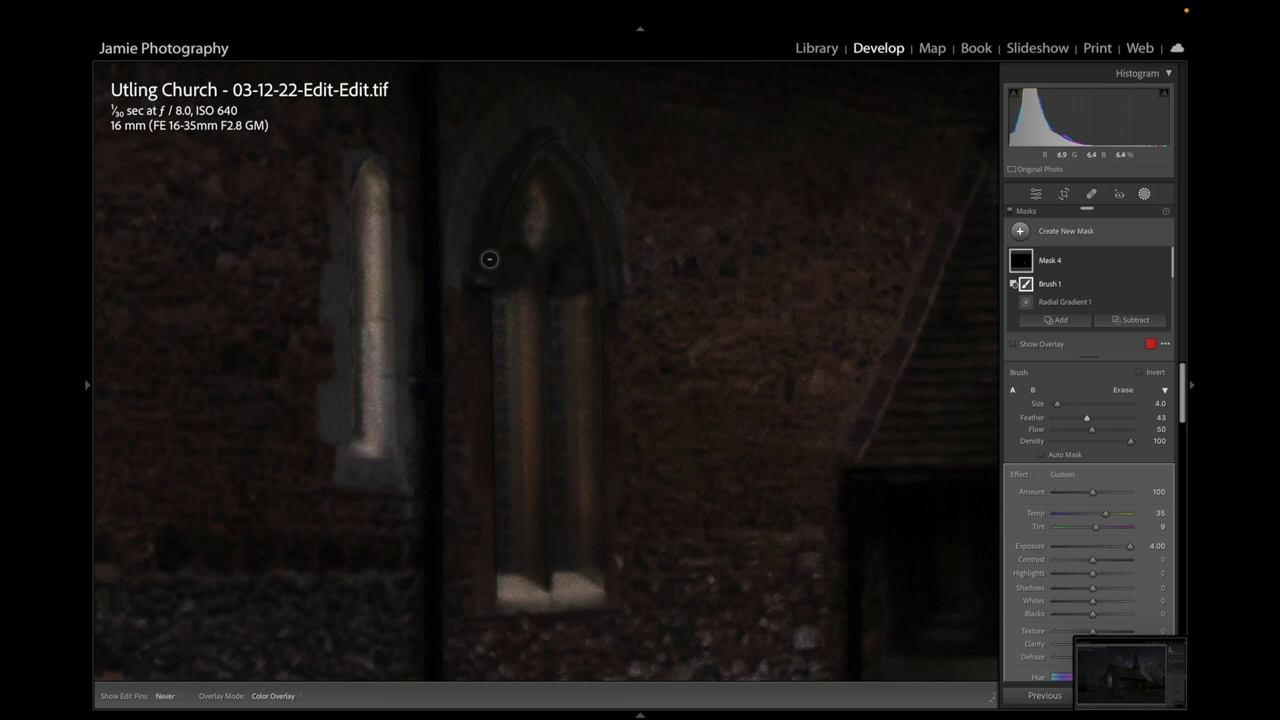
key("h")
key("h")
key("bracketright")
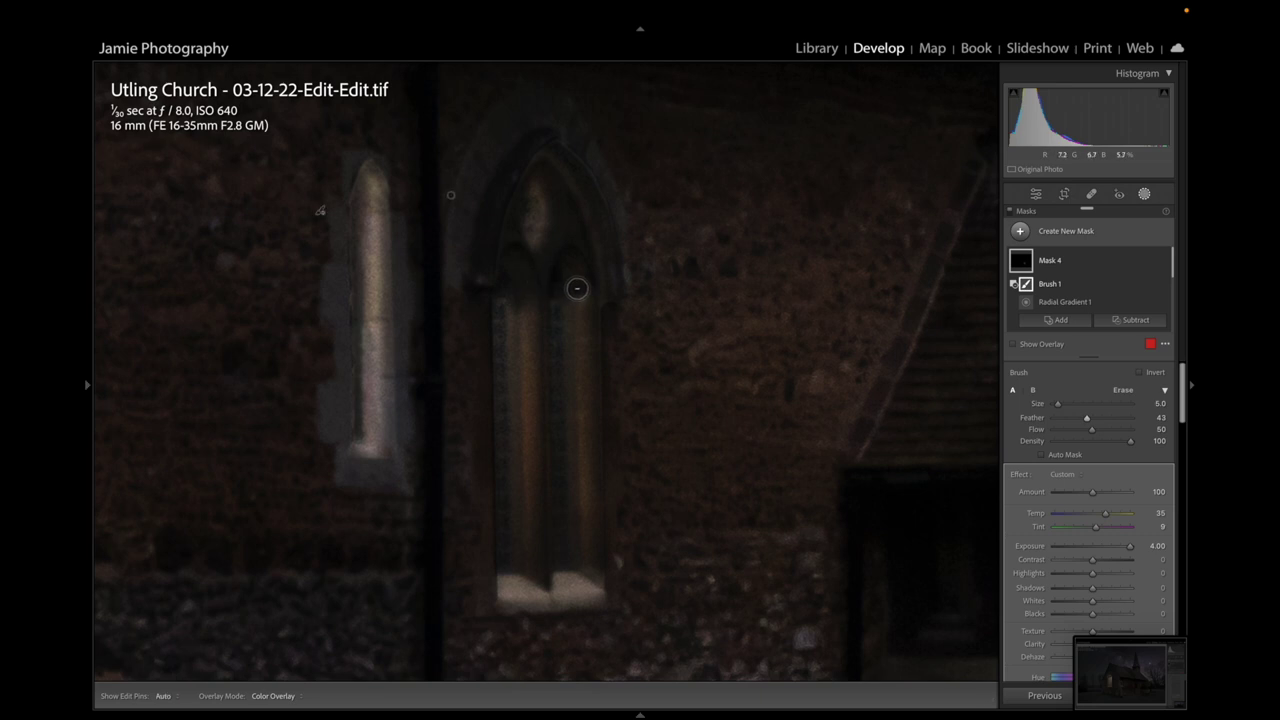
key("h")
key("bracketright")
key("bracketright")
key("bracketright")
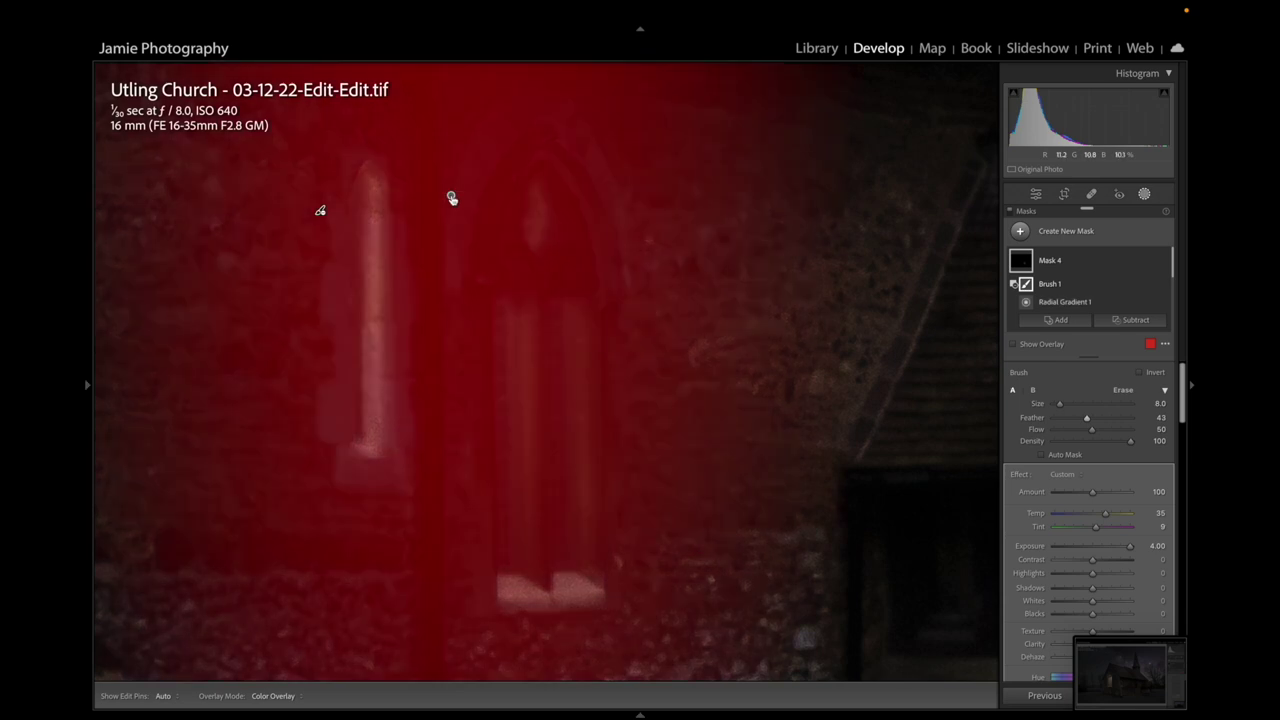
Duplicate Mask 4 and set the copy's Noise to 53
right_click(451, 198)
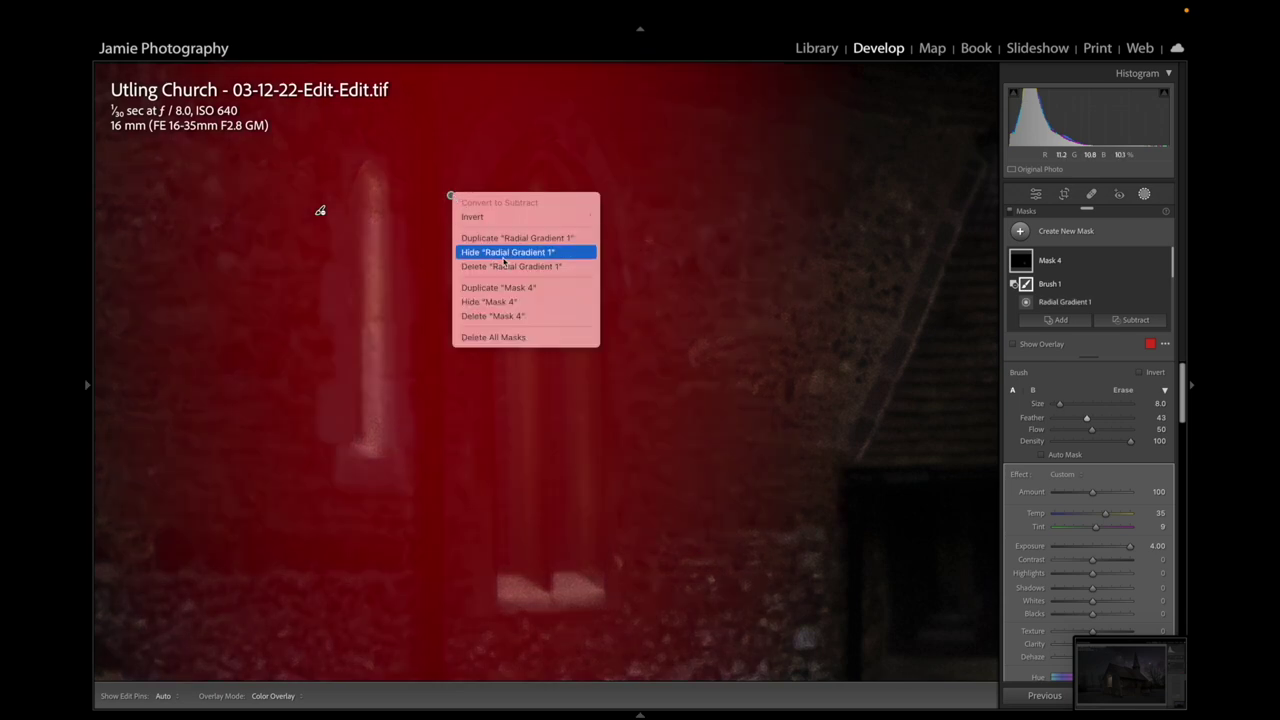
left_click(520, 288)
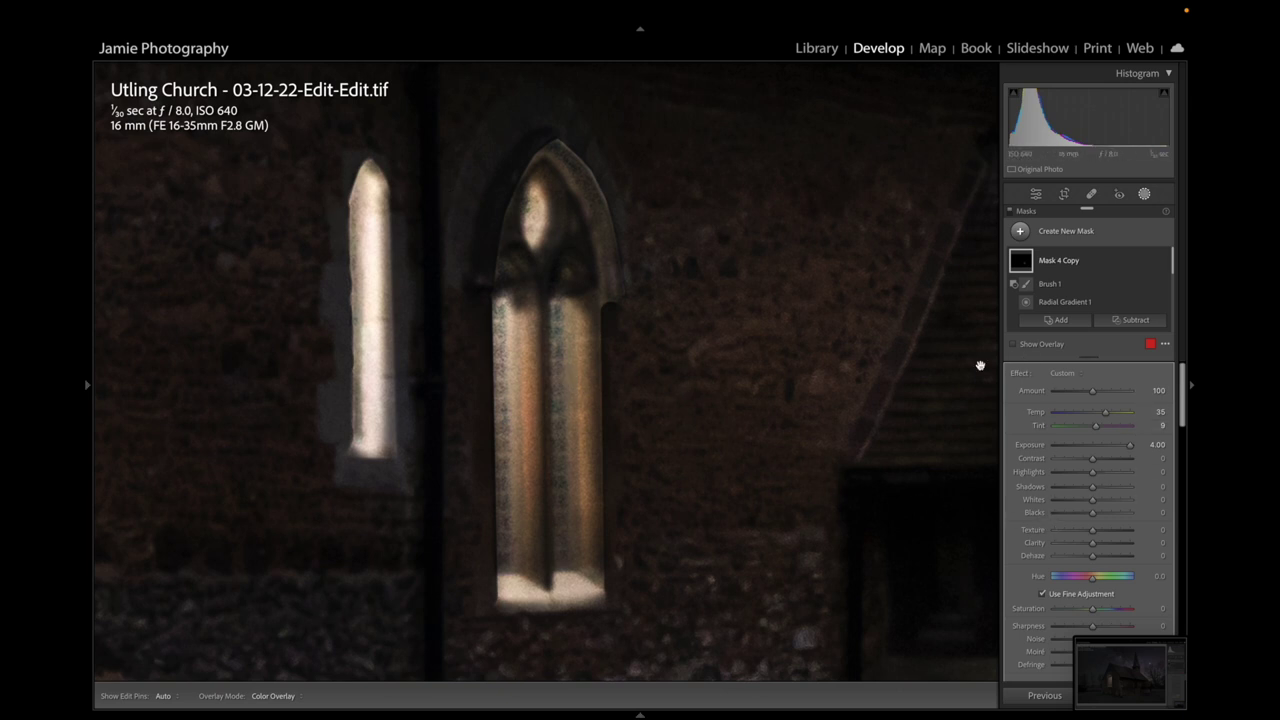
scroll(1045, 455, "down", 4)
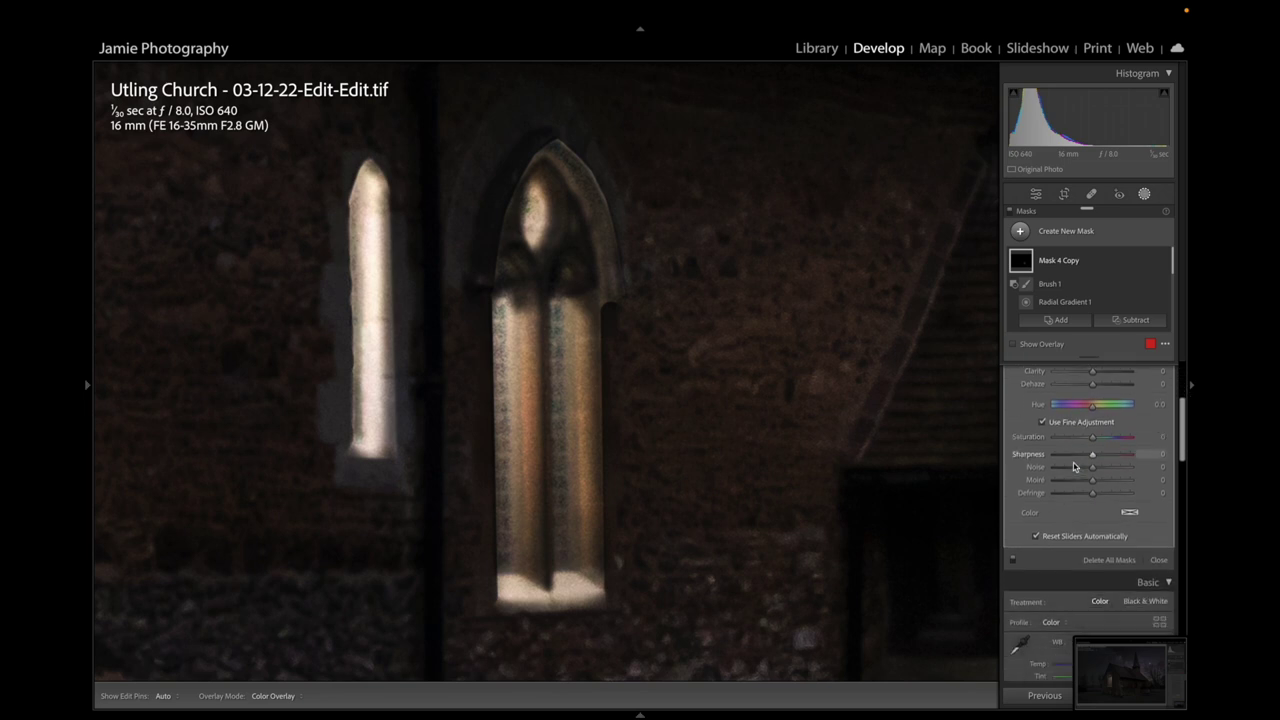
scroll(1075, 467, "down", 2)
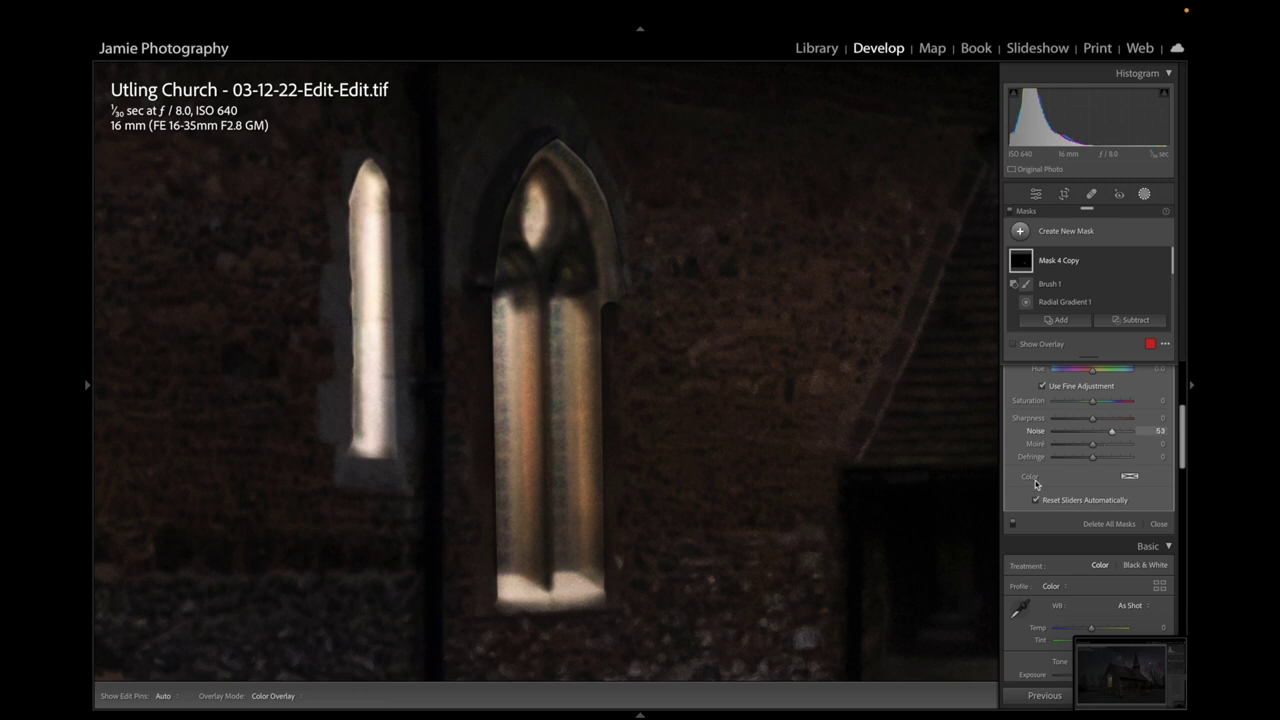
Set the duplicated mask's Clarity to 32 and lower its Exposure to 2.91
scroll(1036, 484, "up", 8)
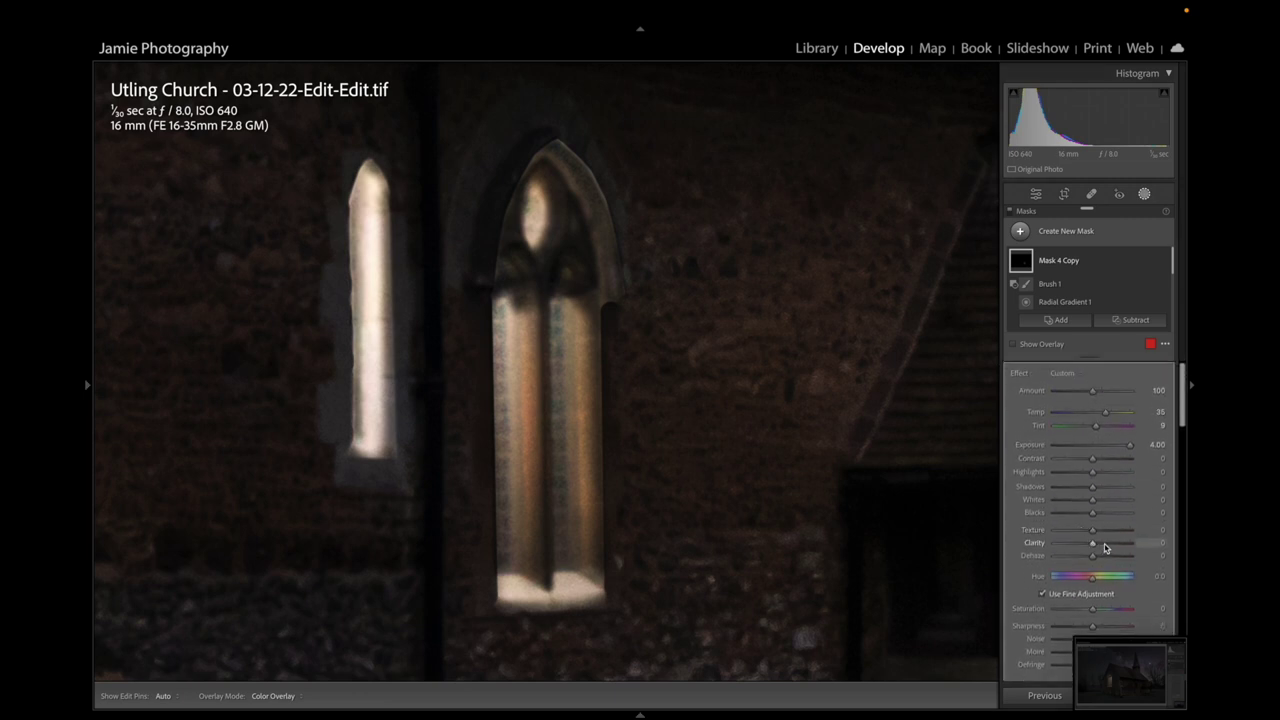
left_click(1105, 543)
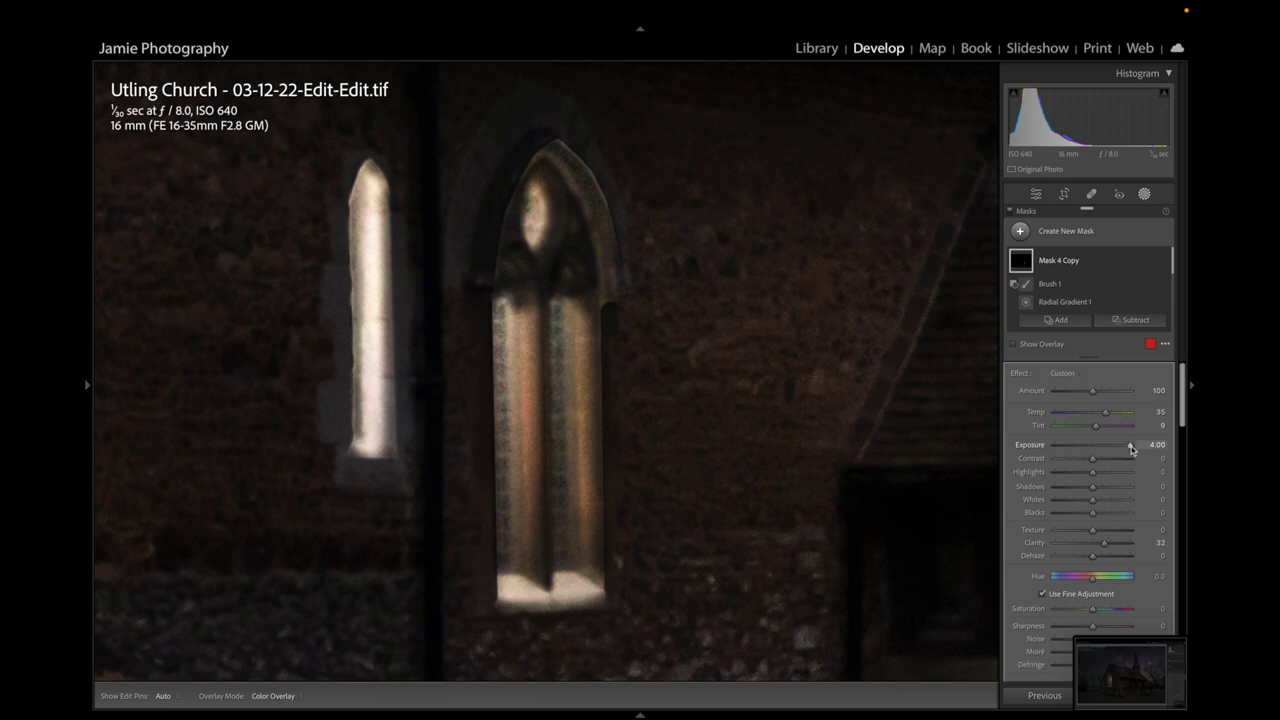
left_click_drag(1125, 450, 1117, 450)
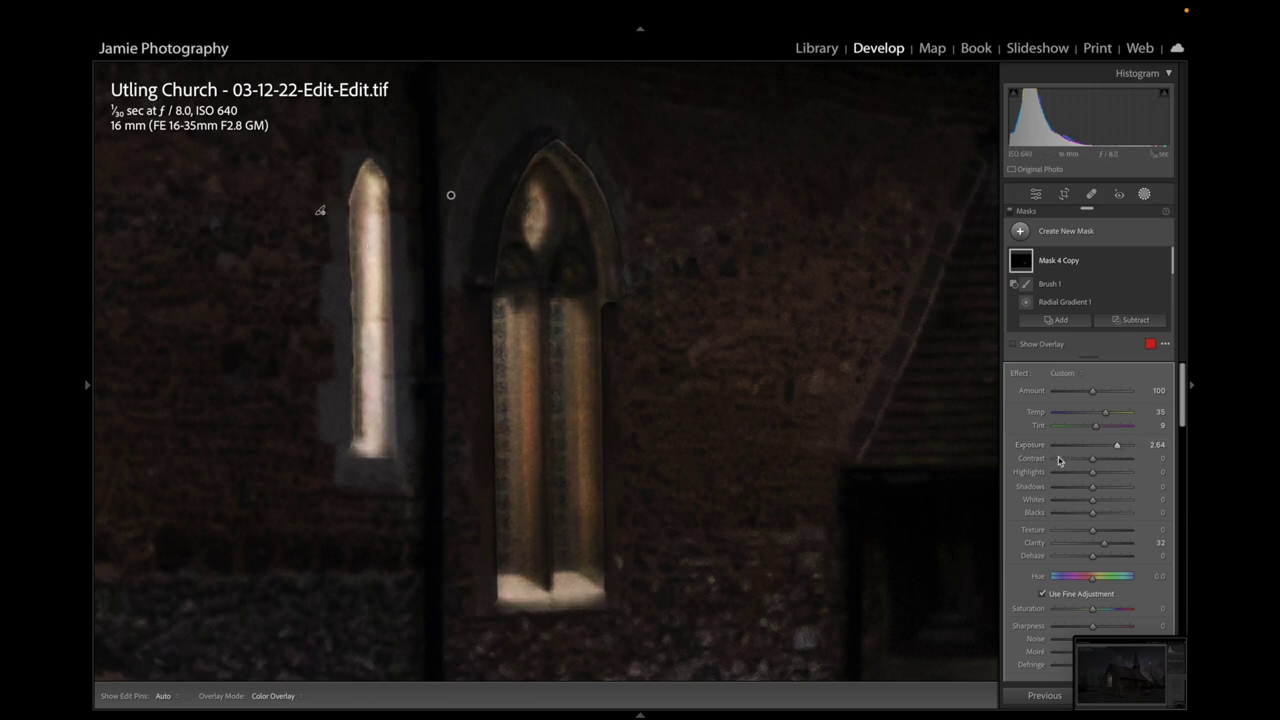
Subtract light down the narrow window in the duplicated mask with a size 18 brush, and set the mask's Temp to 43
left_click(1047, 287)
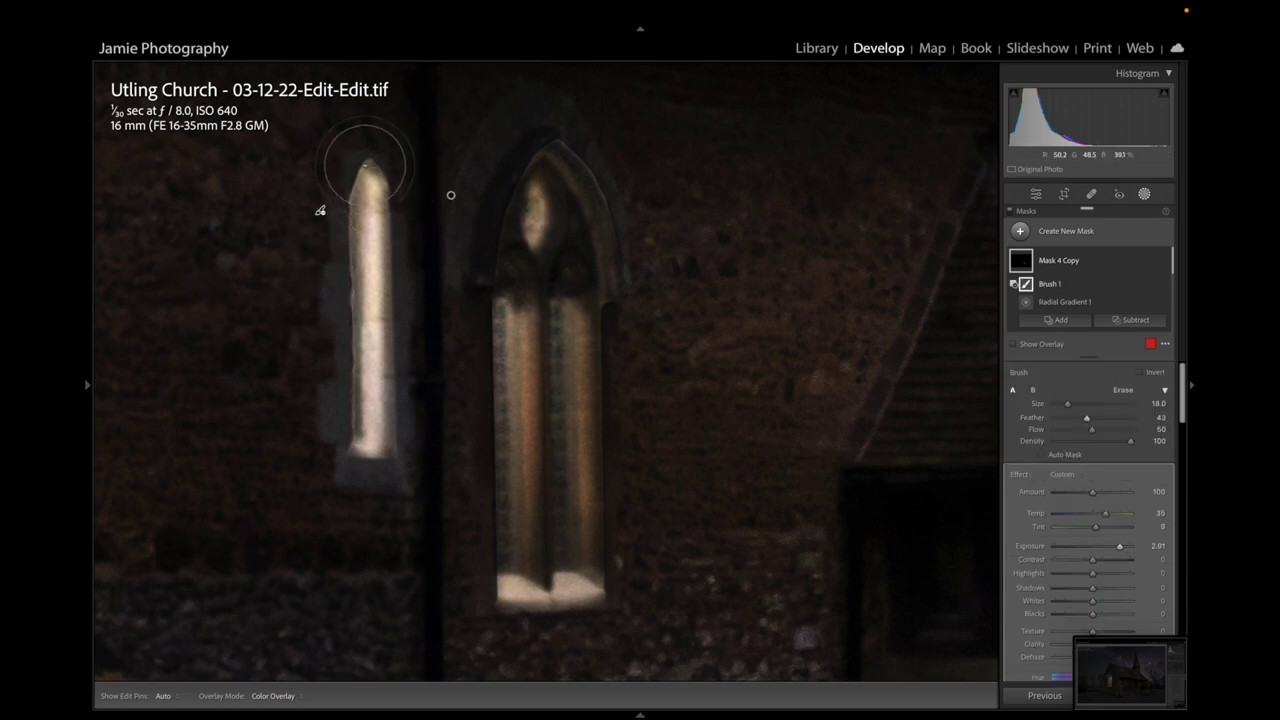
mouse_move(365, 165)
left_mouse_down()
mouse_move(346, 352)
mouse_move(351, 507)
mouse_move(365, 475)
left_mouse_up()
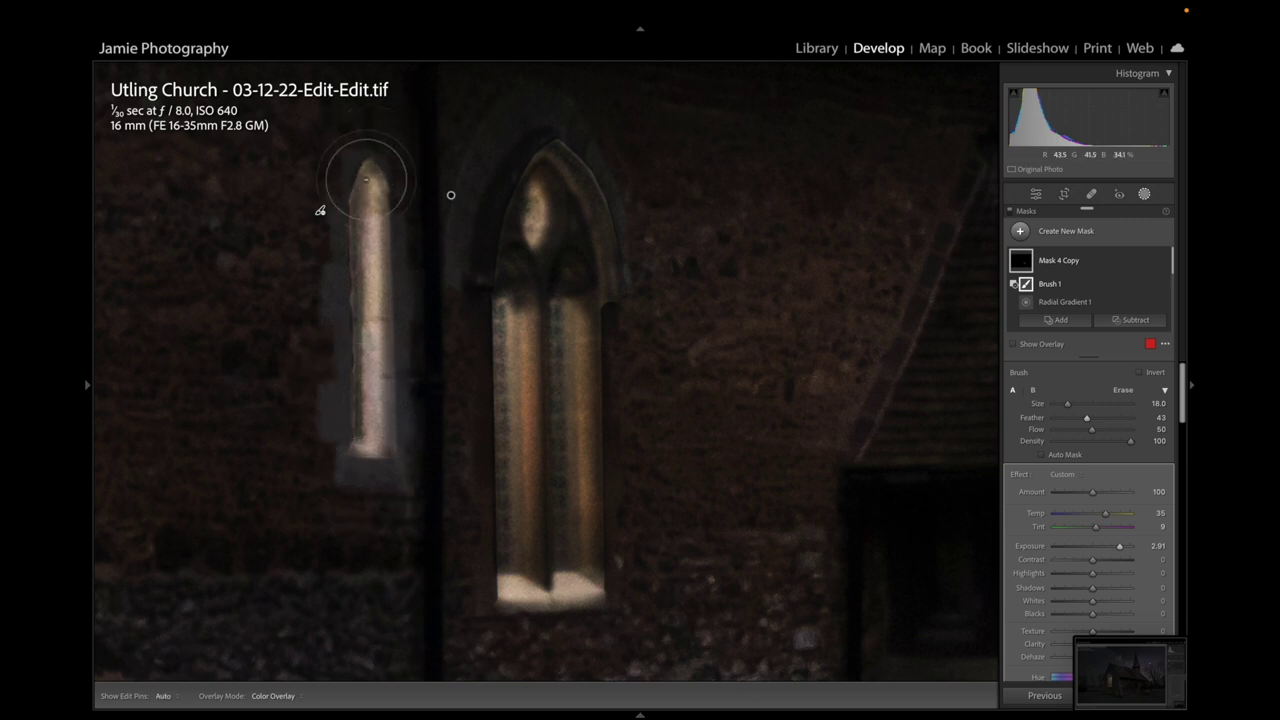
left_click_drag(365, 178, 371, 486)
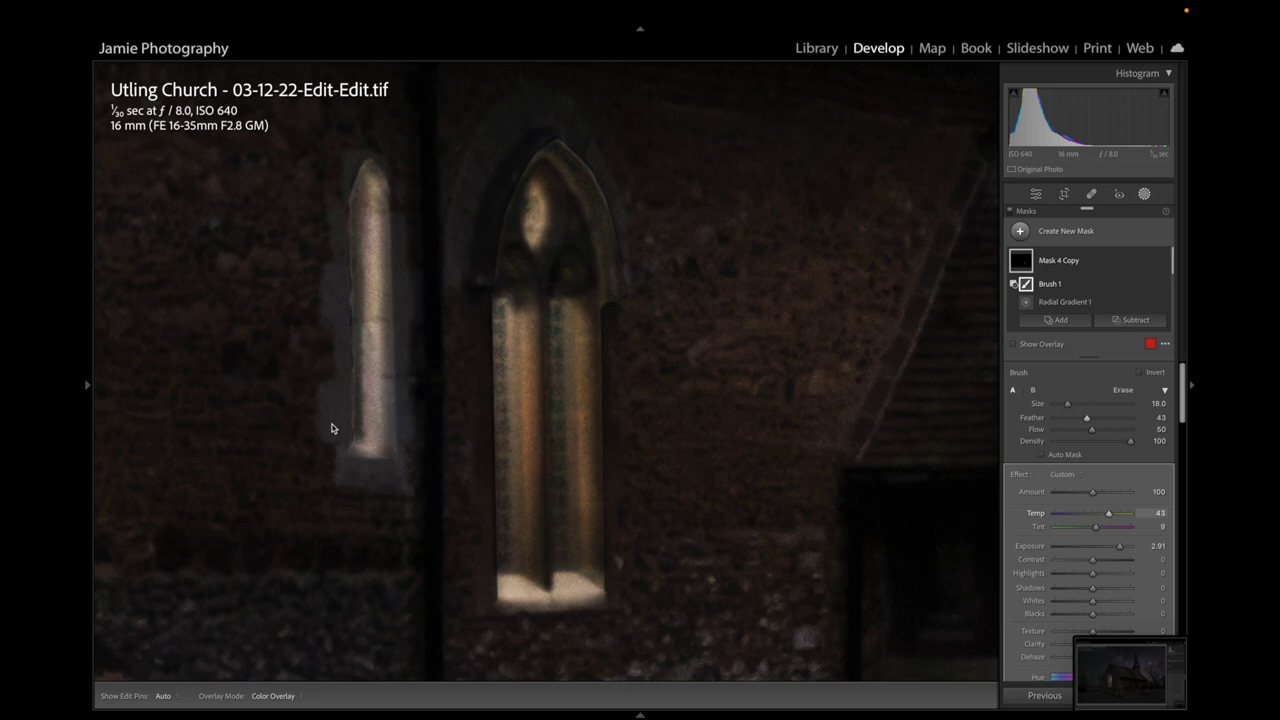
Subtract light around the narrow window's sill and pointed top in the duplicated mask with the size 18 brush
key("h")
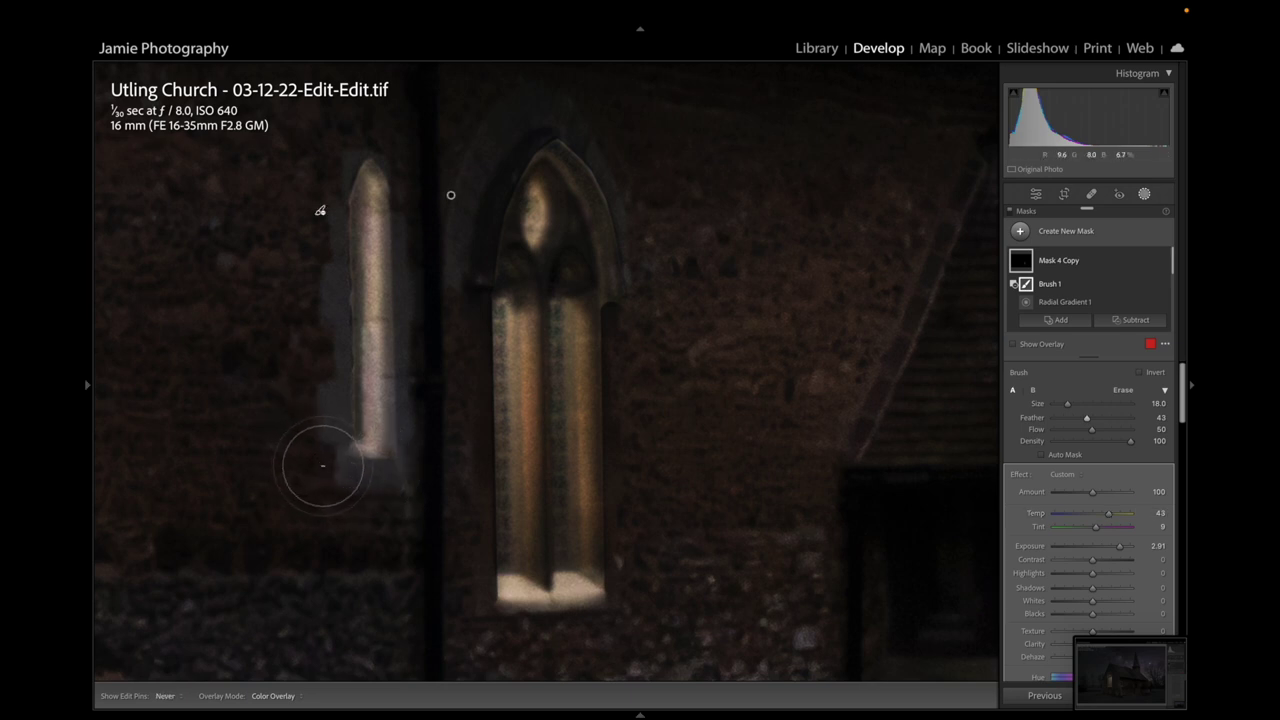
left_click_drag(322, 465, 371, 486)
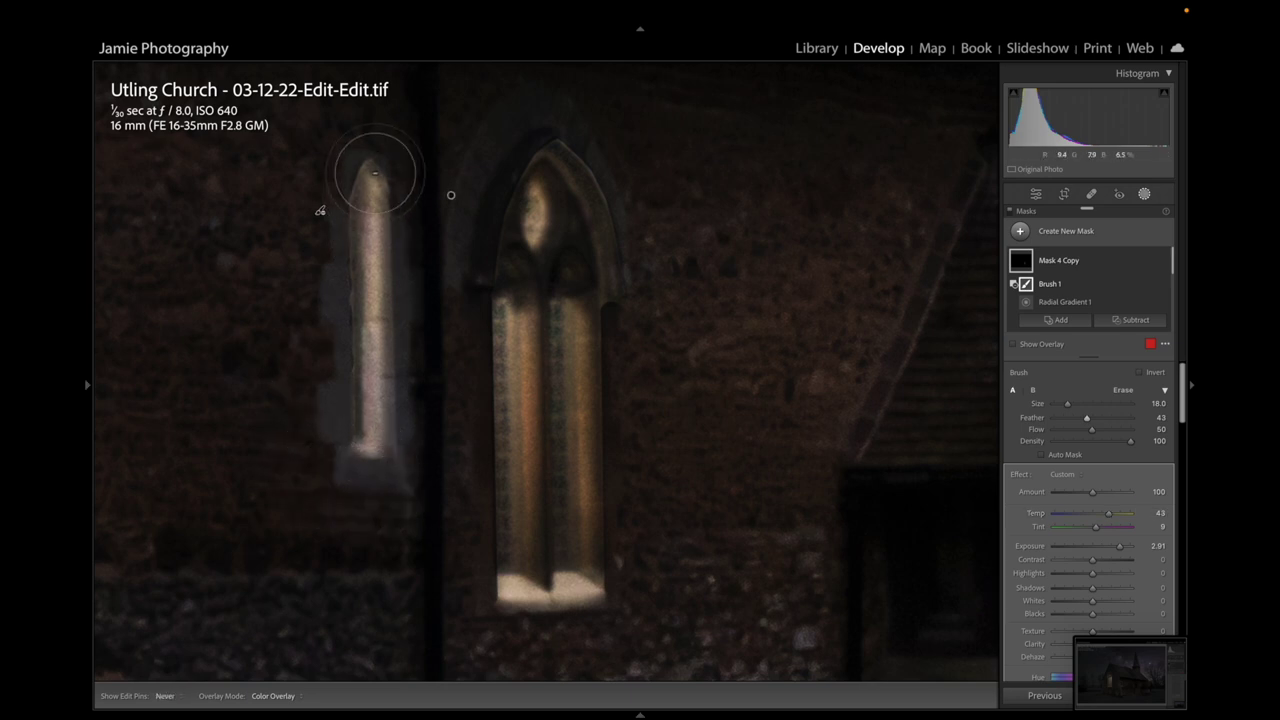
key("h")
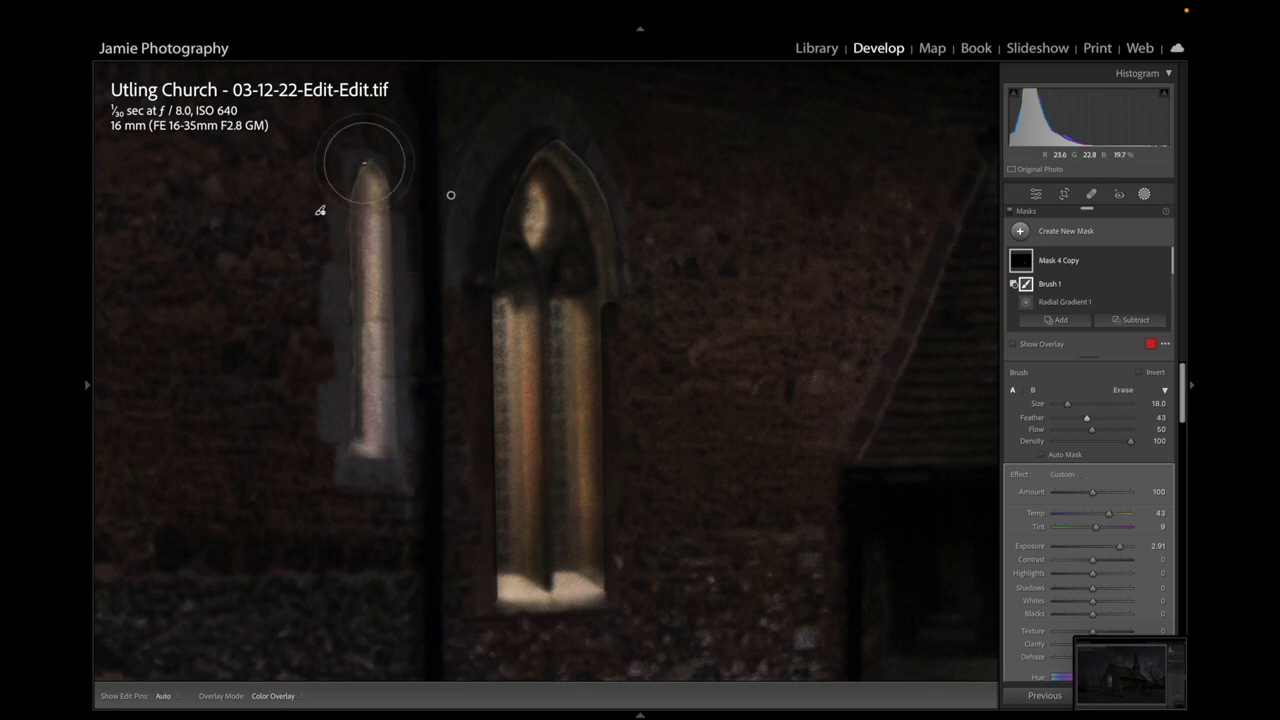
Subtract light along the edges of the narrow window and beneath the arched window's sill with a size 7 brush
key("bracketleft")
key("bracketleft")
key("bracketleft")
key("bracketleft")
key("h")
key("h")
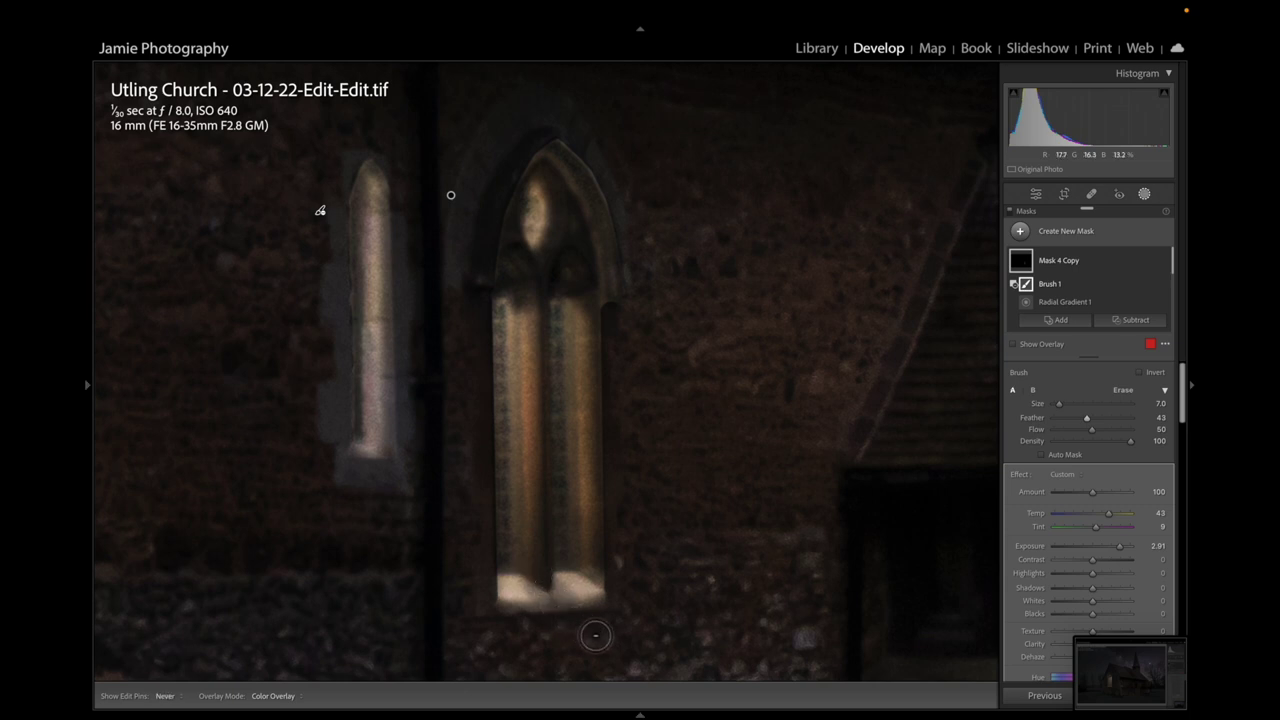
Subtract light around the arched window's sill and pointed top in the duplicated mask, reducing the brush size to 4
key("h")
key("h")
key("h")
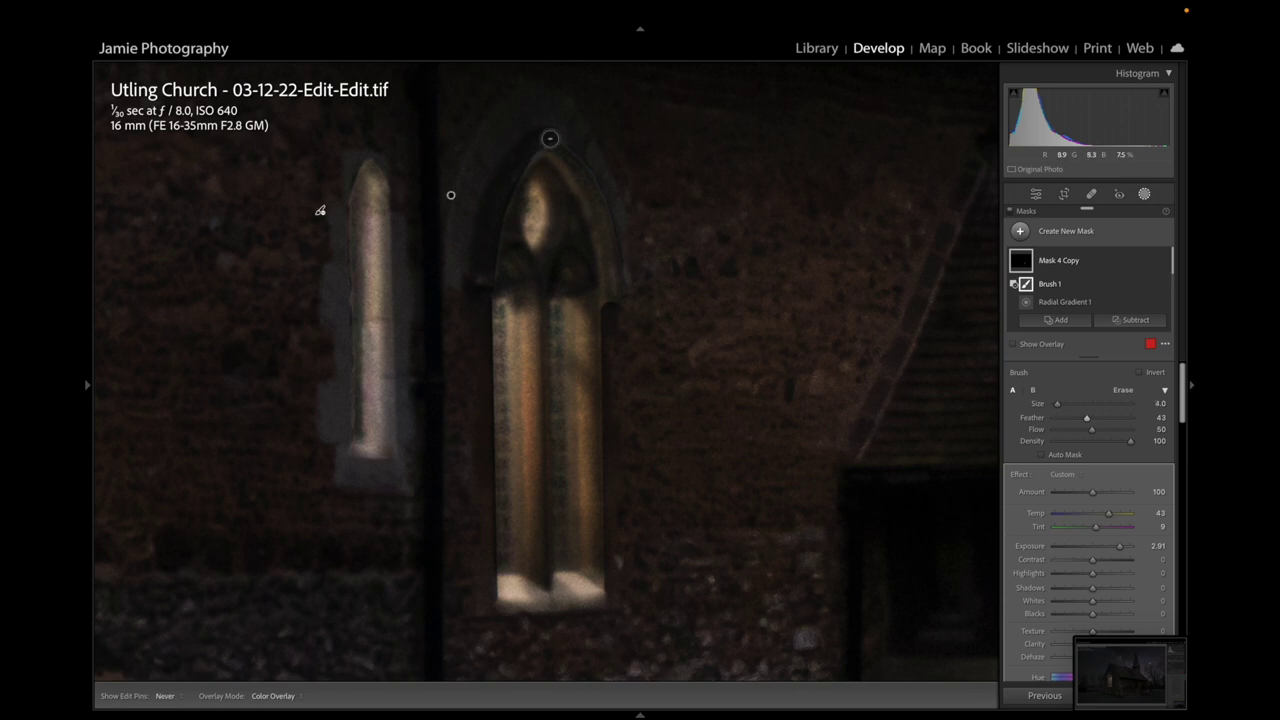
key("h")
key("h")
Lower the arched-window mask's Exposure to 2.63 and slightly dim the mask on the narrow window nearest the front buttress
mouse_move(84, 388)
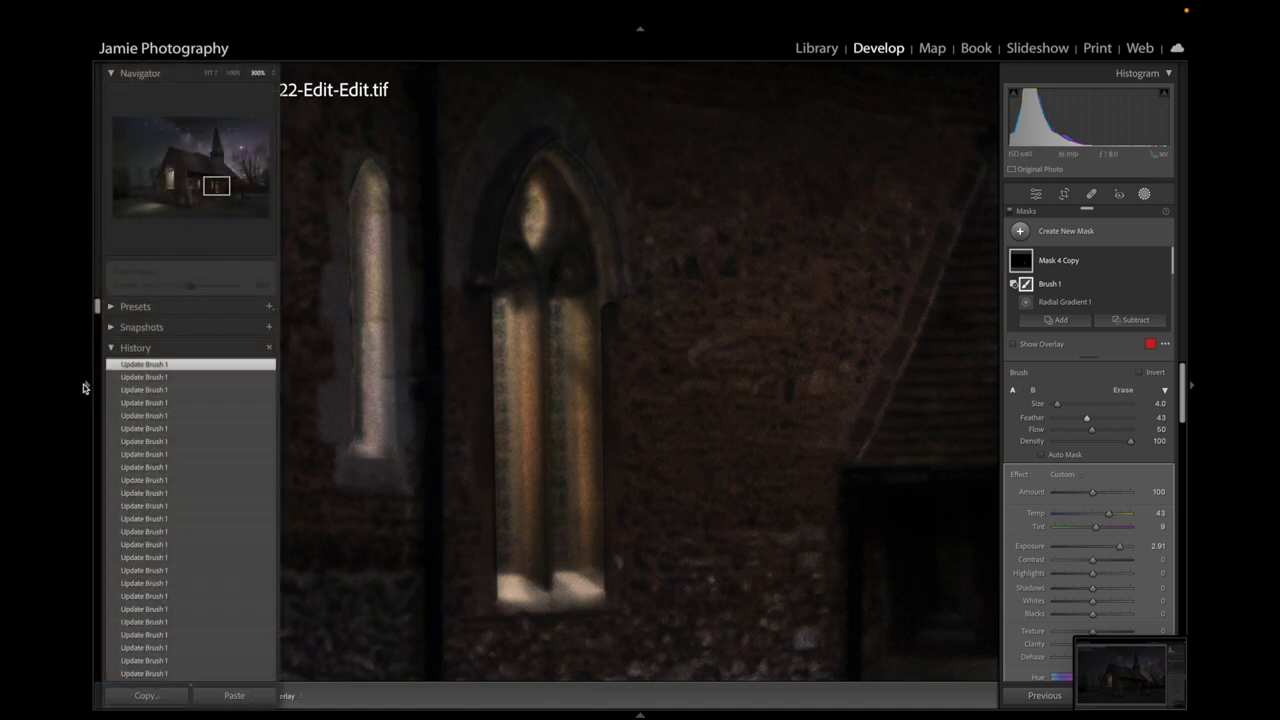
left_click(208, 74)
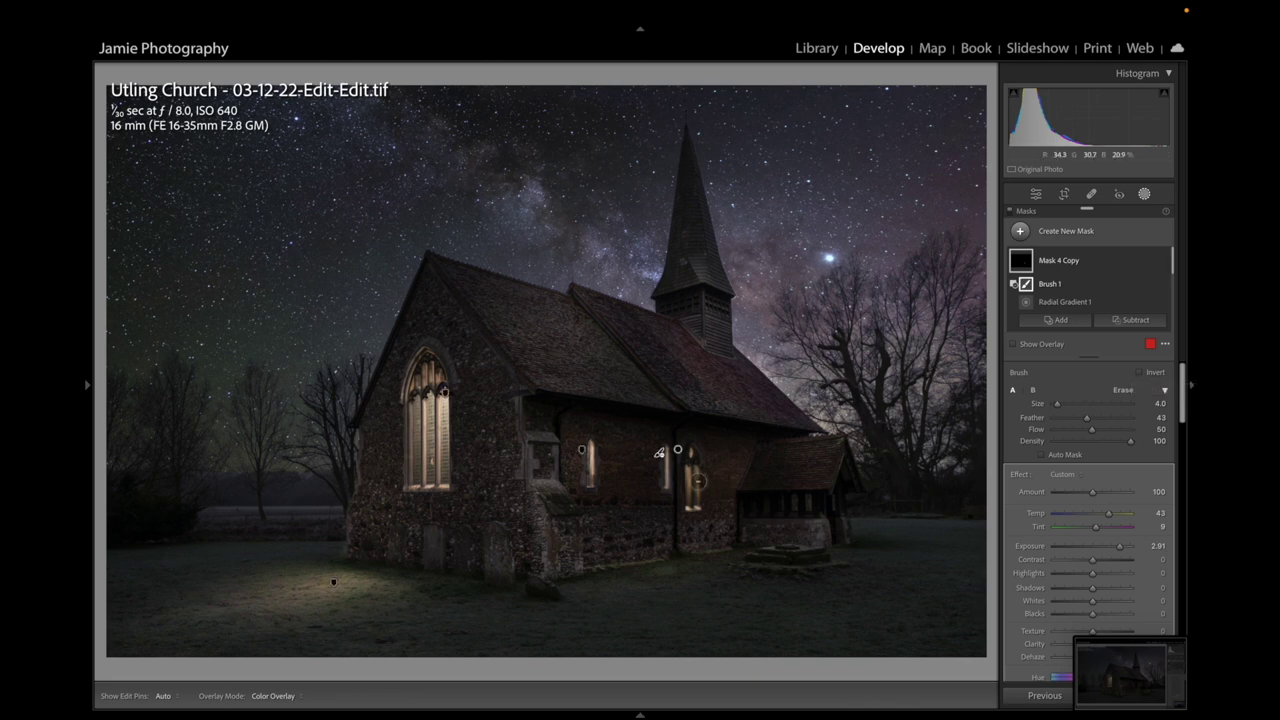
left_click(678, 451)
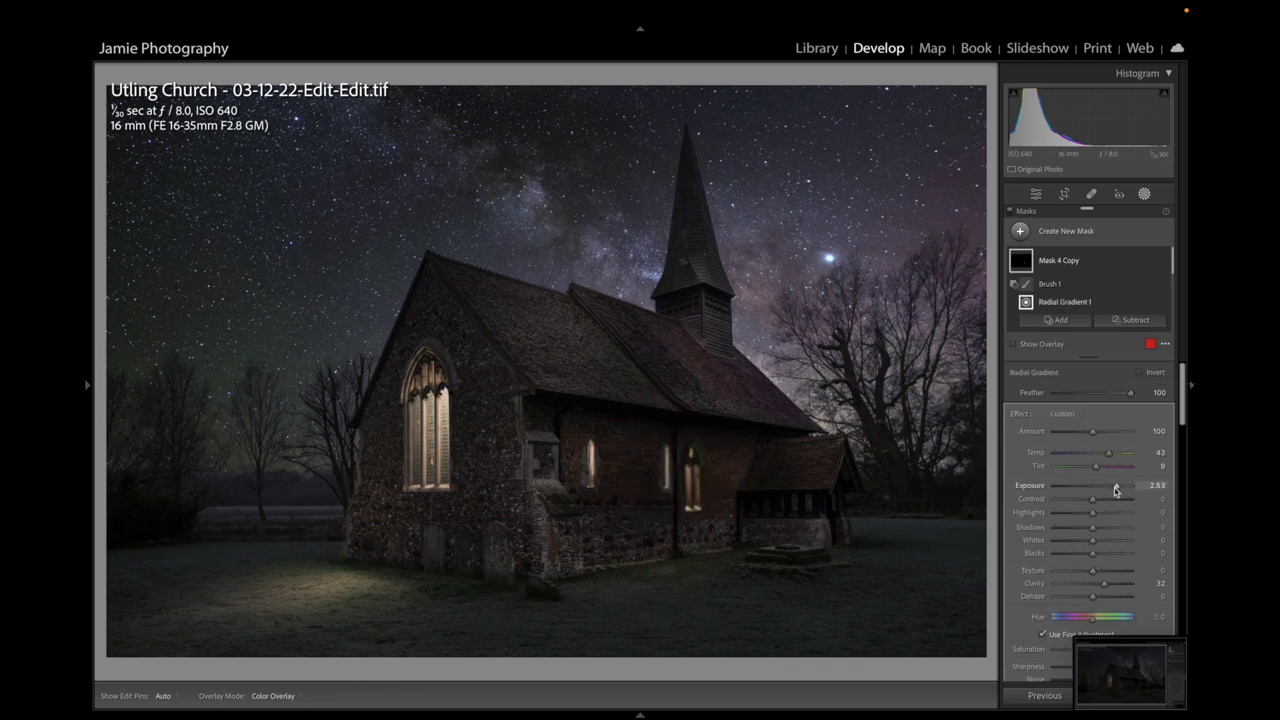
left_click(584, 454)
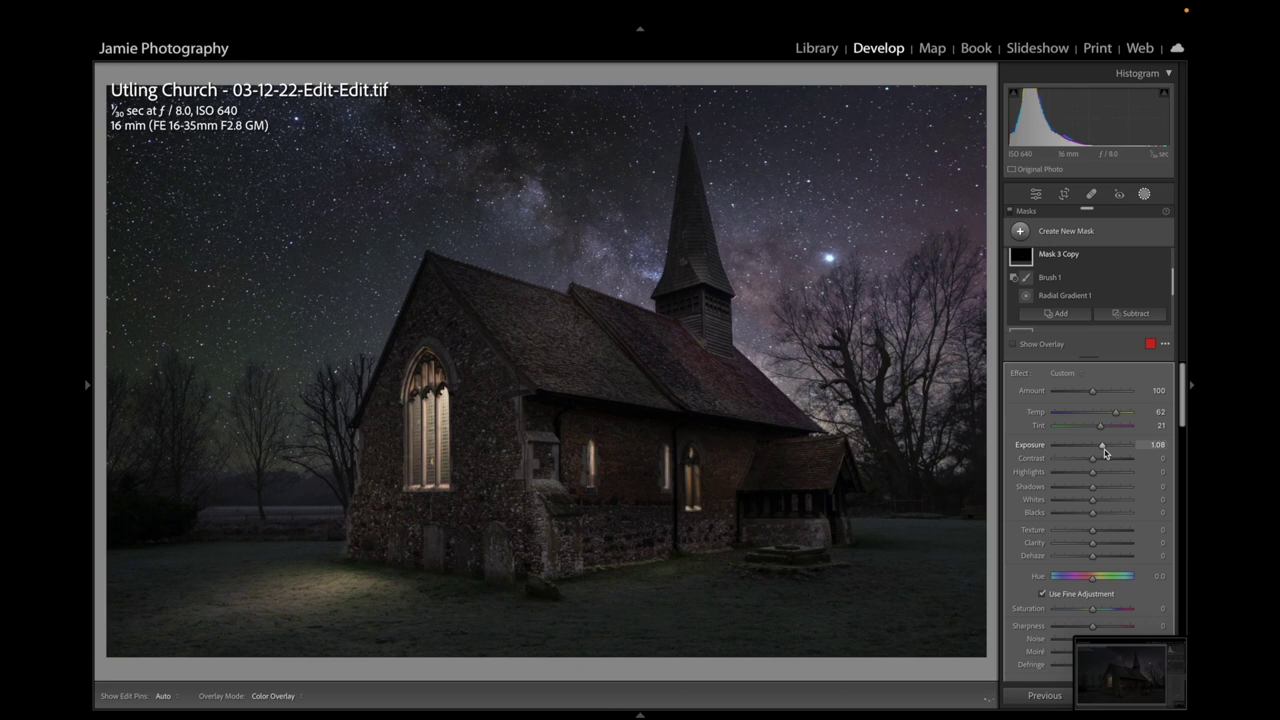
left_click_drag(1102, 453, 1100, 453)
Create a flat radial gradient mask on the grass in front of the side wall and tilt it down away from the buttress
left_click(1063, 236)
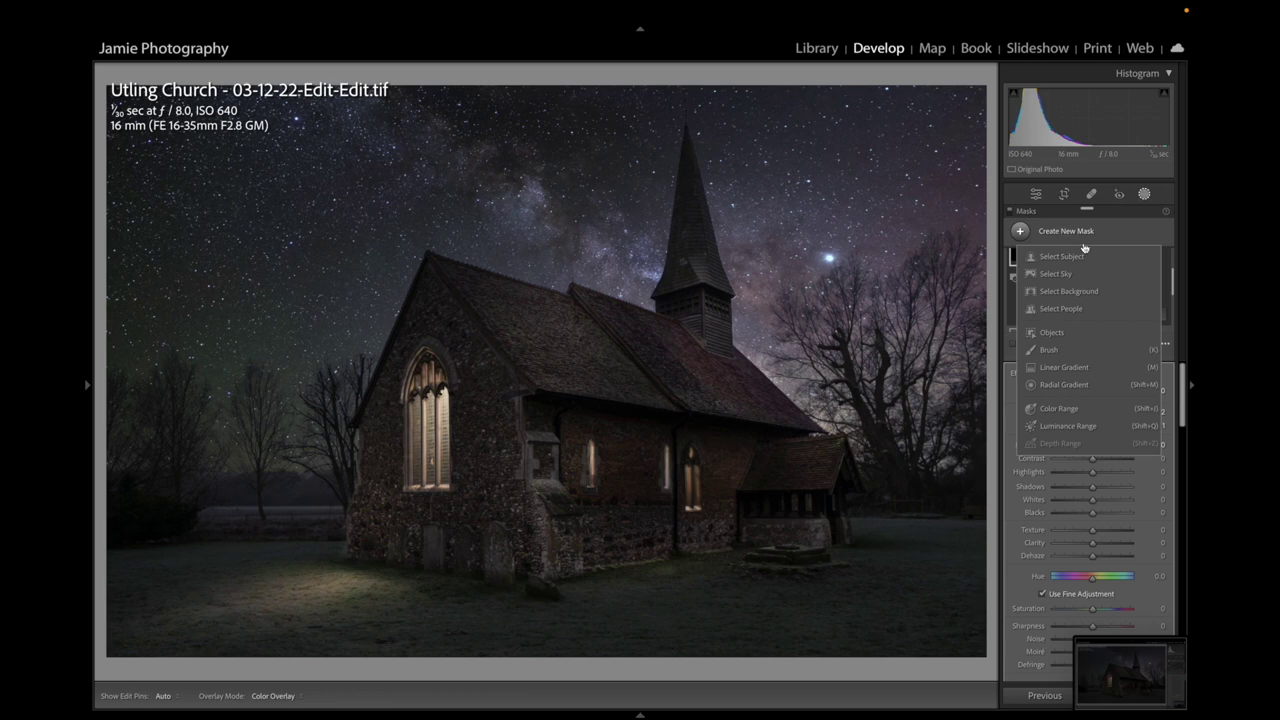
left_click(1075, 389)
left_click_drag(688, 605, 749, 594)
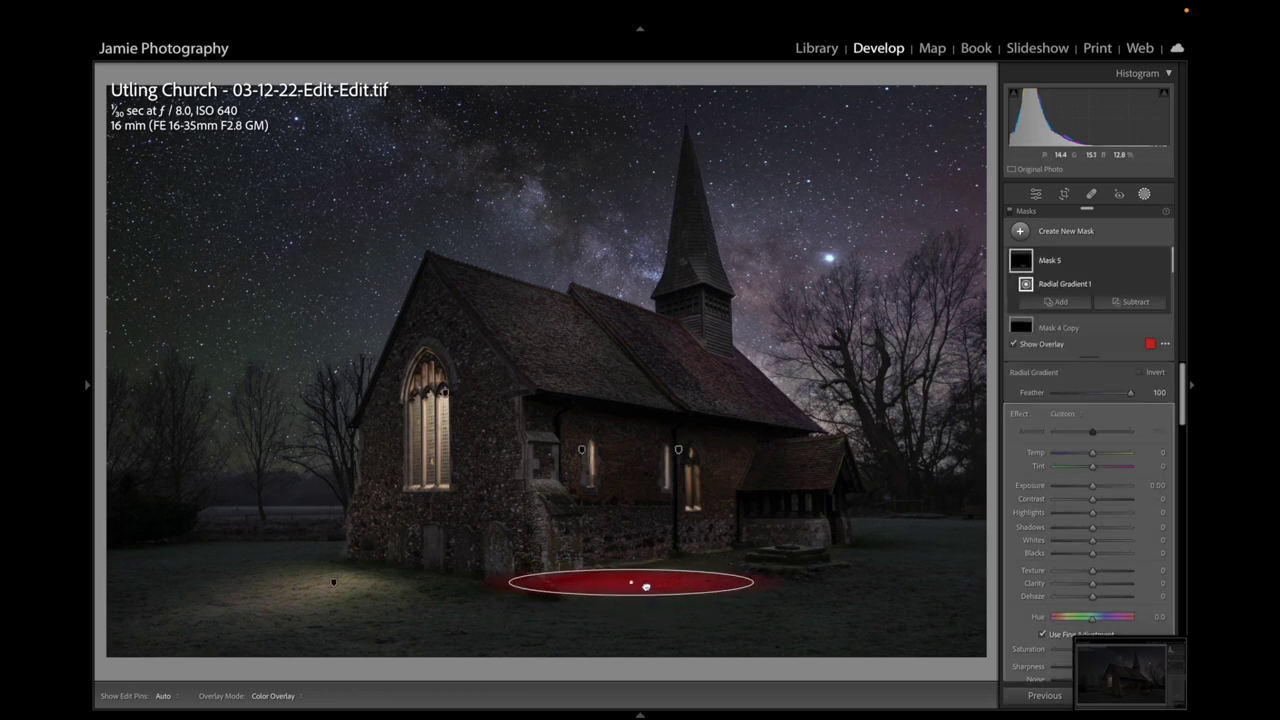
mouse_move(645, 585)
left_mouse_down()
mouse_move(603, 491)
mouse_move(632, 580)
left_mouse_up()
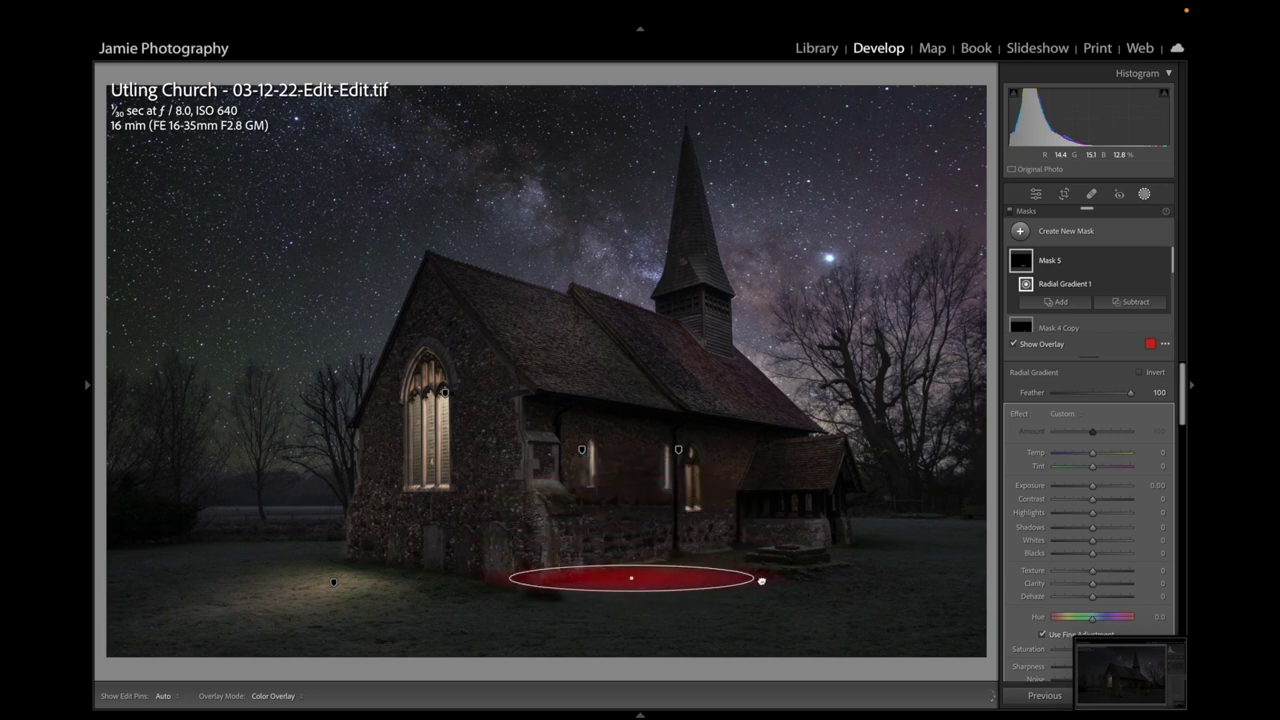
left_click_drag(761, 578, 775, 619)
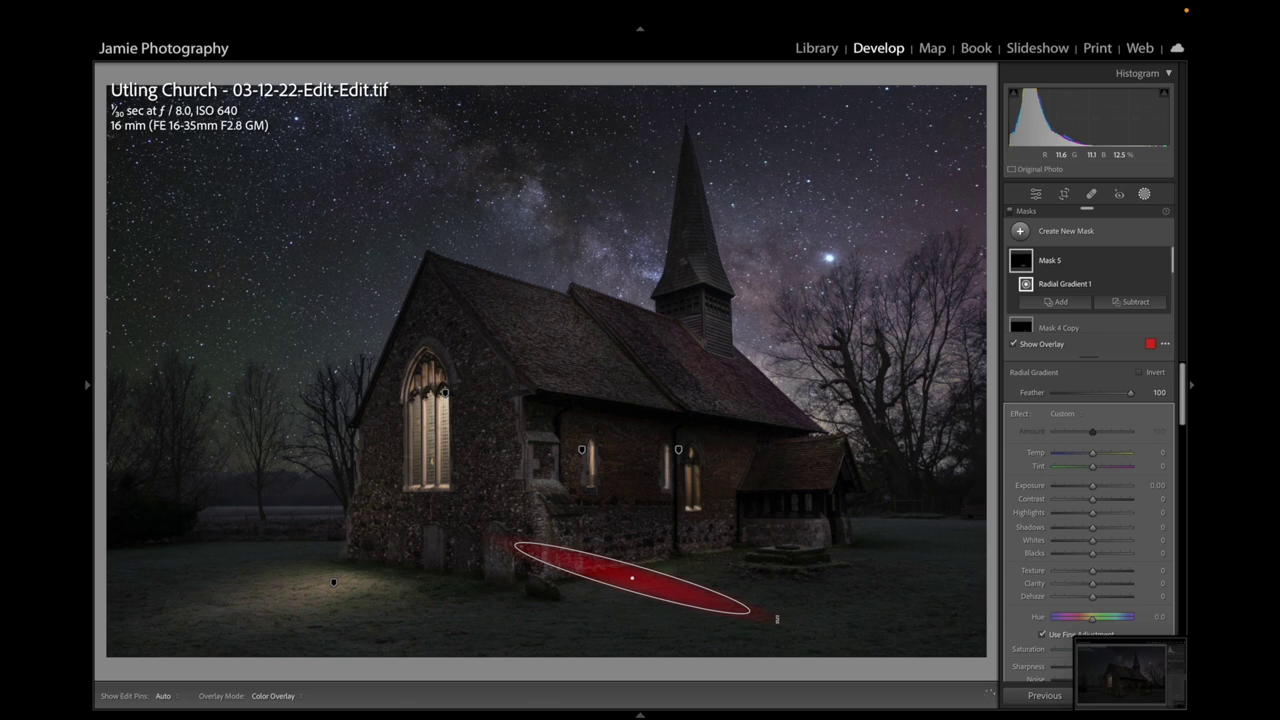
Set the new grass mask's Exposure to 0.97, Temp to 41 and Tint to 31, and lengthen its ellipse
left_click_drag(1092, 485, 1103, 486)
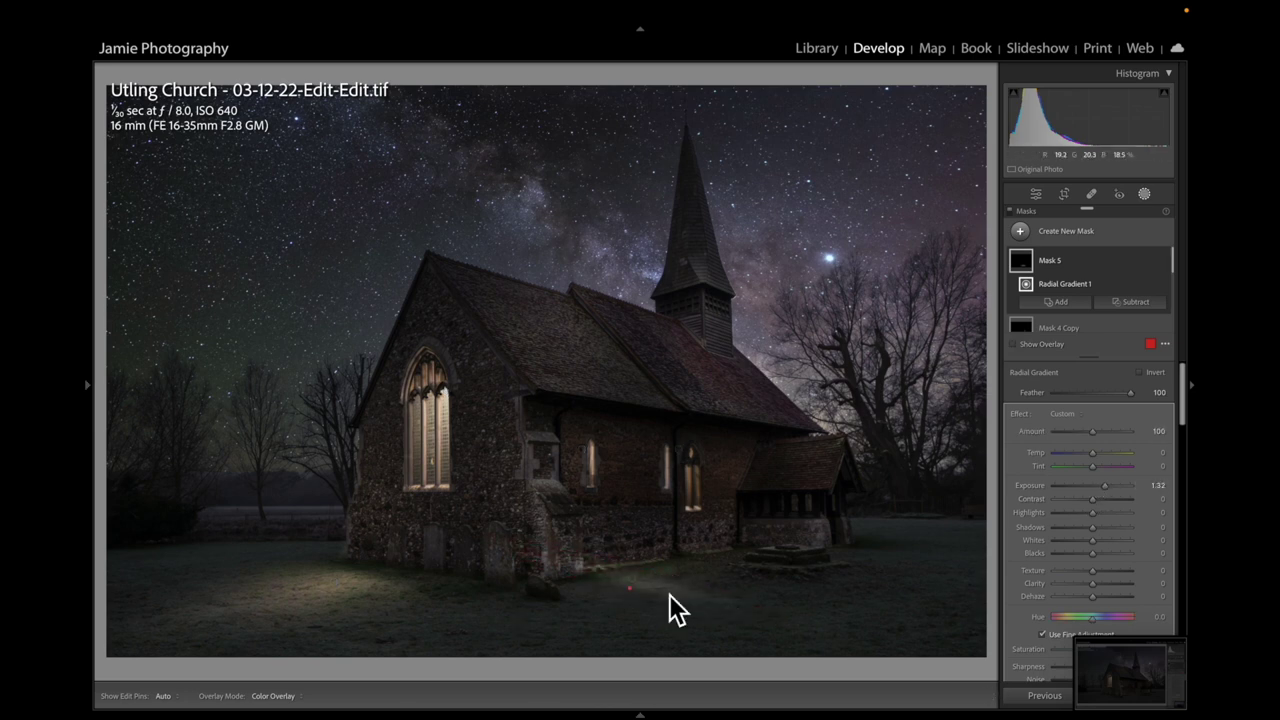
mouse_move(630, 582)
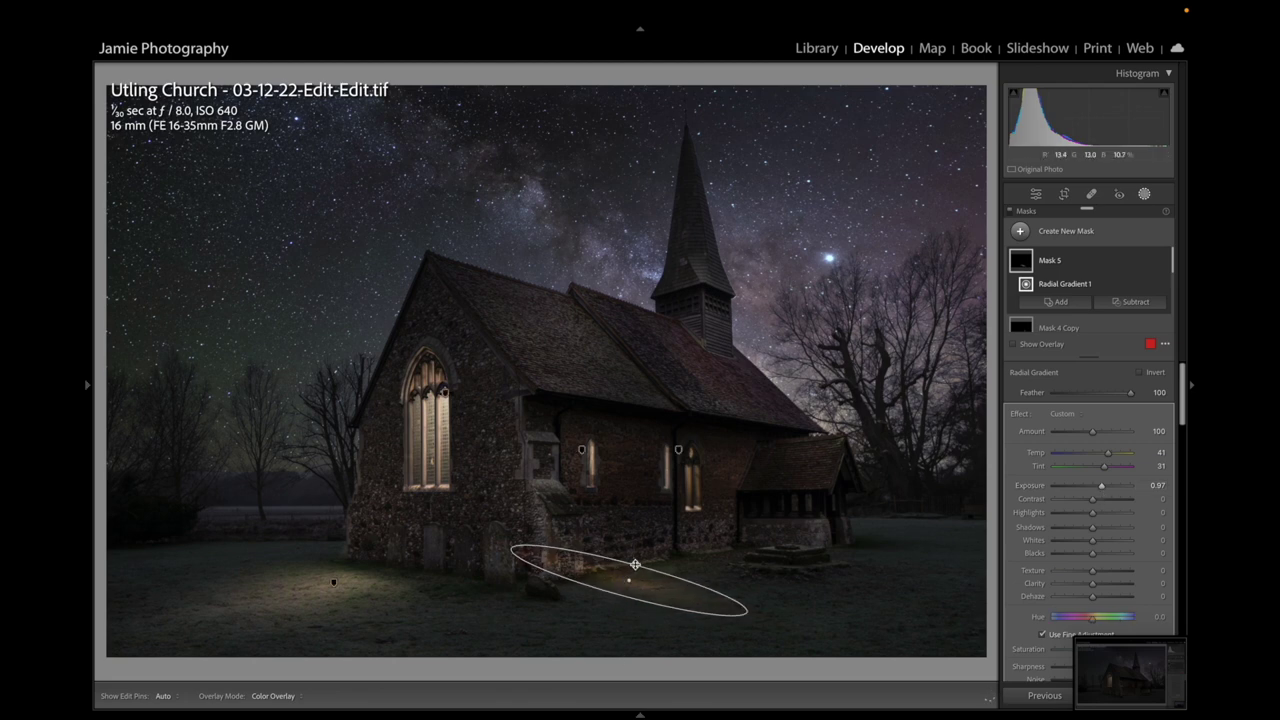
left_click_drag(759, 612, 781, 620)
Subtract the grass glow from the side wall's base, buttress and gravestones with a size 7 brush
left_click(1130, 301)
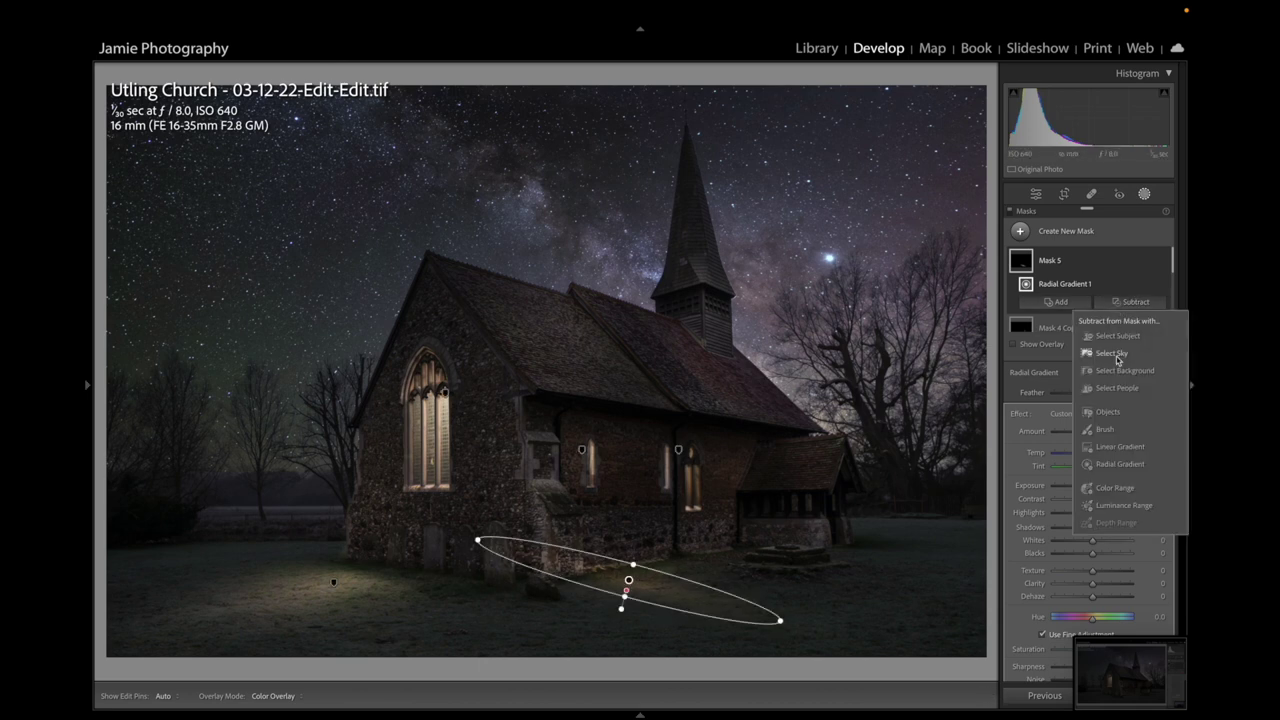
left_click(1108, 429)
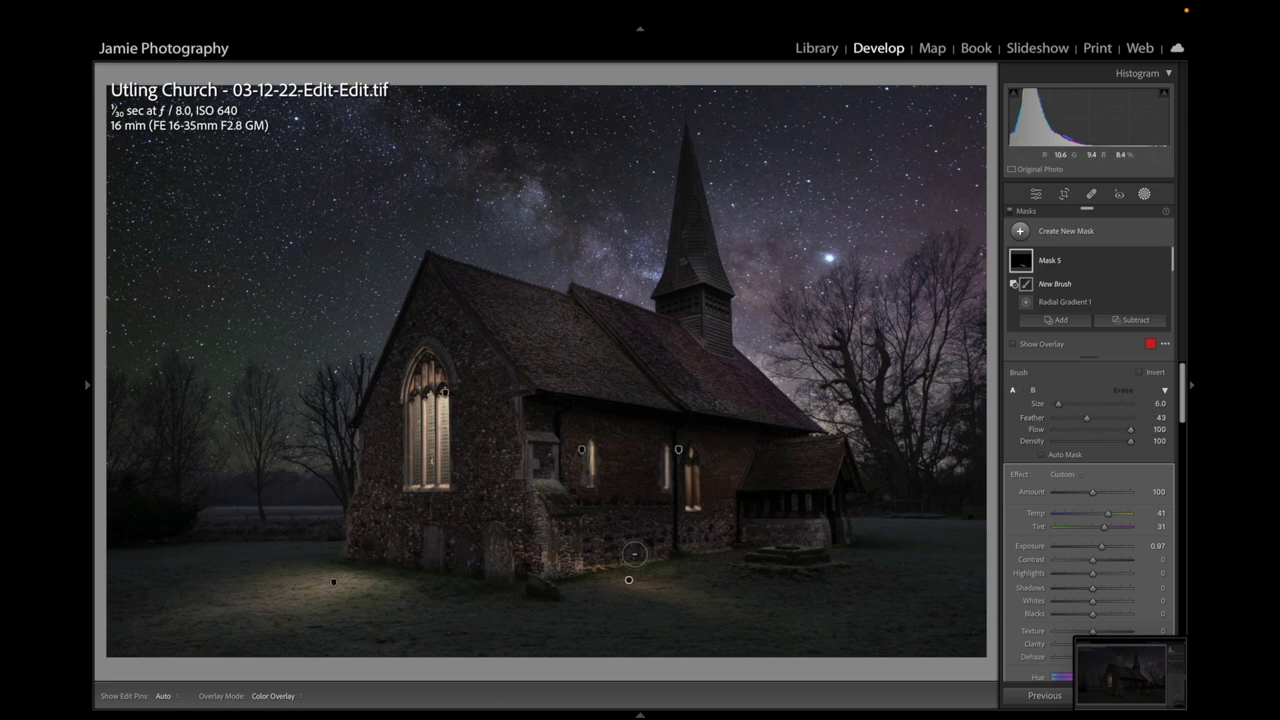
scroll(597, 563, "up", 3)
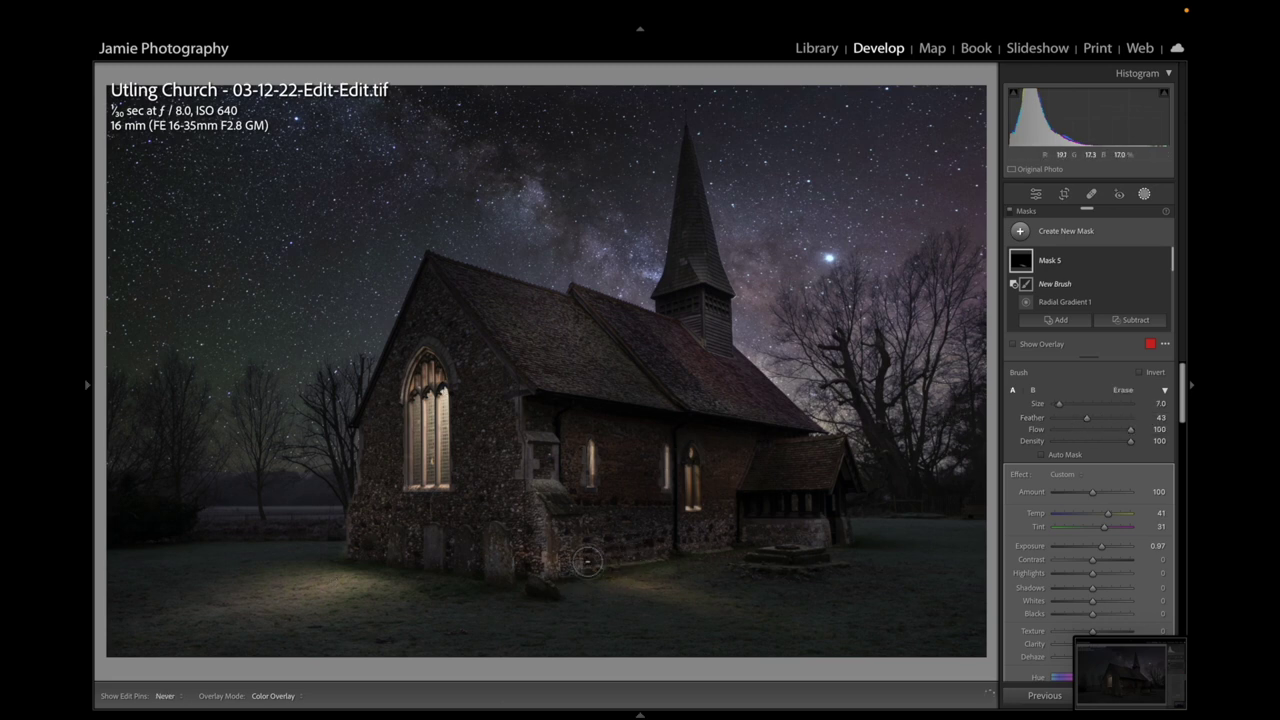
mouse_move(535, 527)
left_mouse_down()
mouse_move(546, 561)
mouse_move(554, 534)
mouse_move(527, 538)
mouse_move(546, 559)
mouse_move(656, 561)
mouse_move(581, 561)
mouse_move(551, 587)
mouse_move(581, 583)
mouse_move(490, 578)
left_mouse_up()
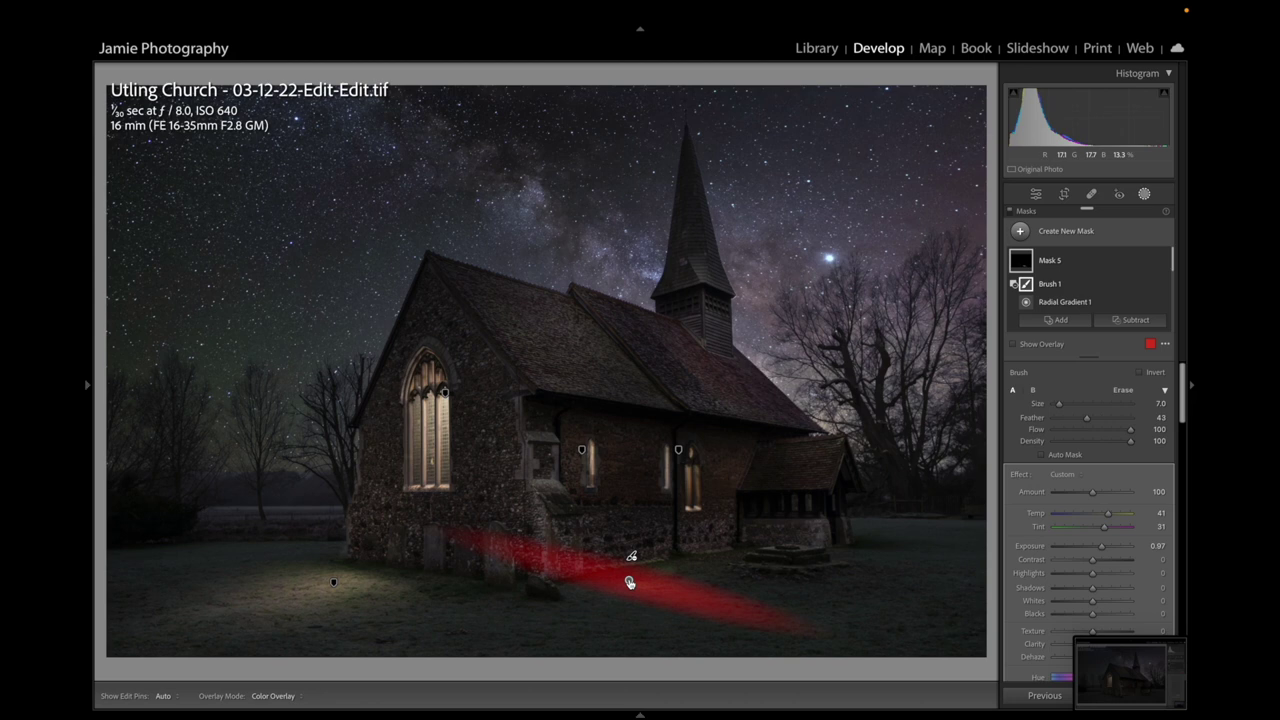
Duplicate the grass mask's radial gradient, place the copy over the stone steps by the porch, and set the Exposure to 1.22
right_click(629, 582)
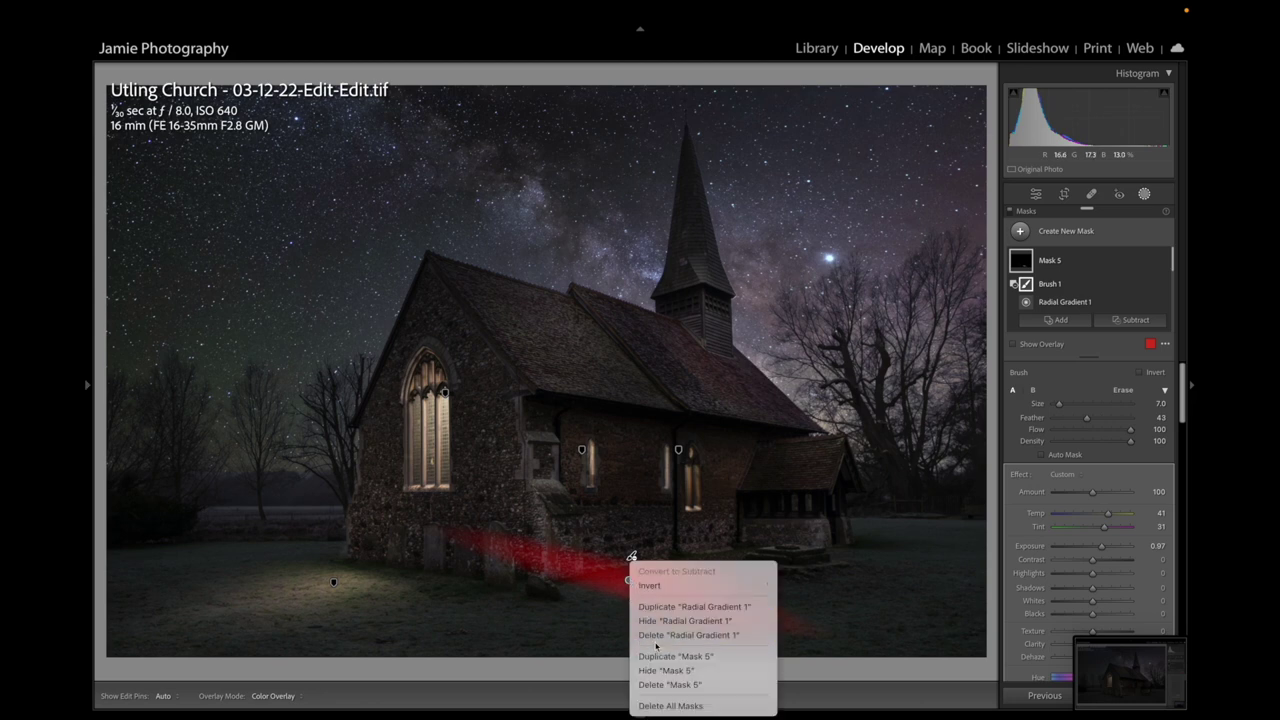
left_click(673, 607)
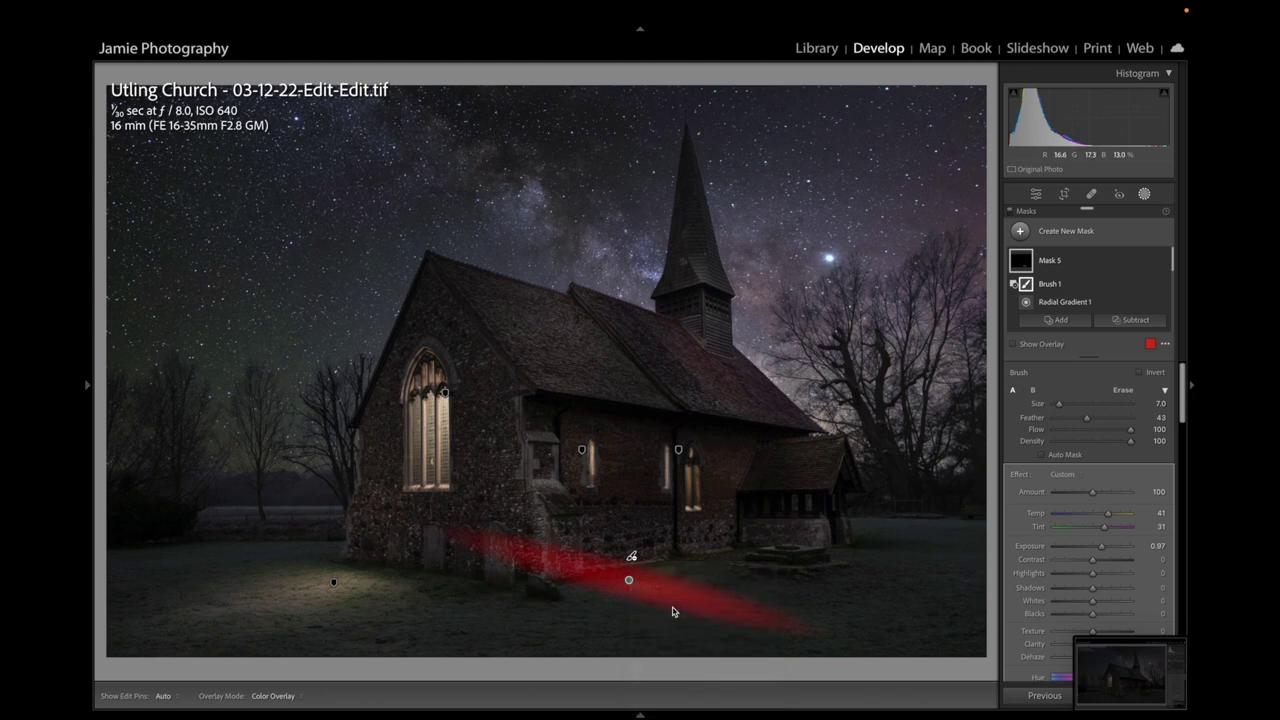
left_click_drag(622, 586, 740, 571)
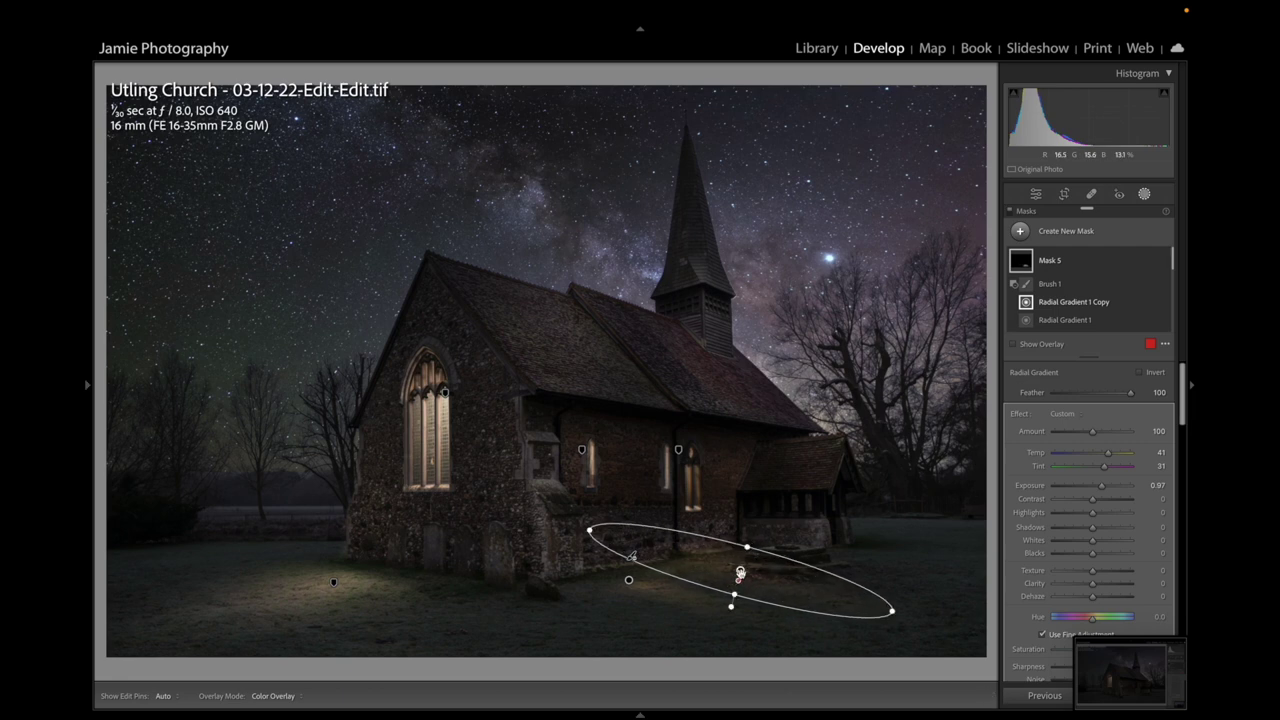
left_click_drag(737, 583, 743, 580)
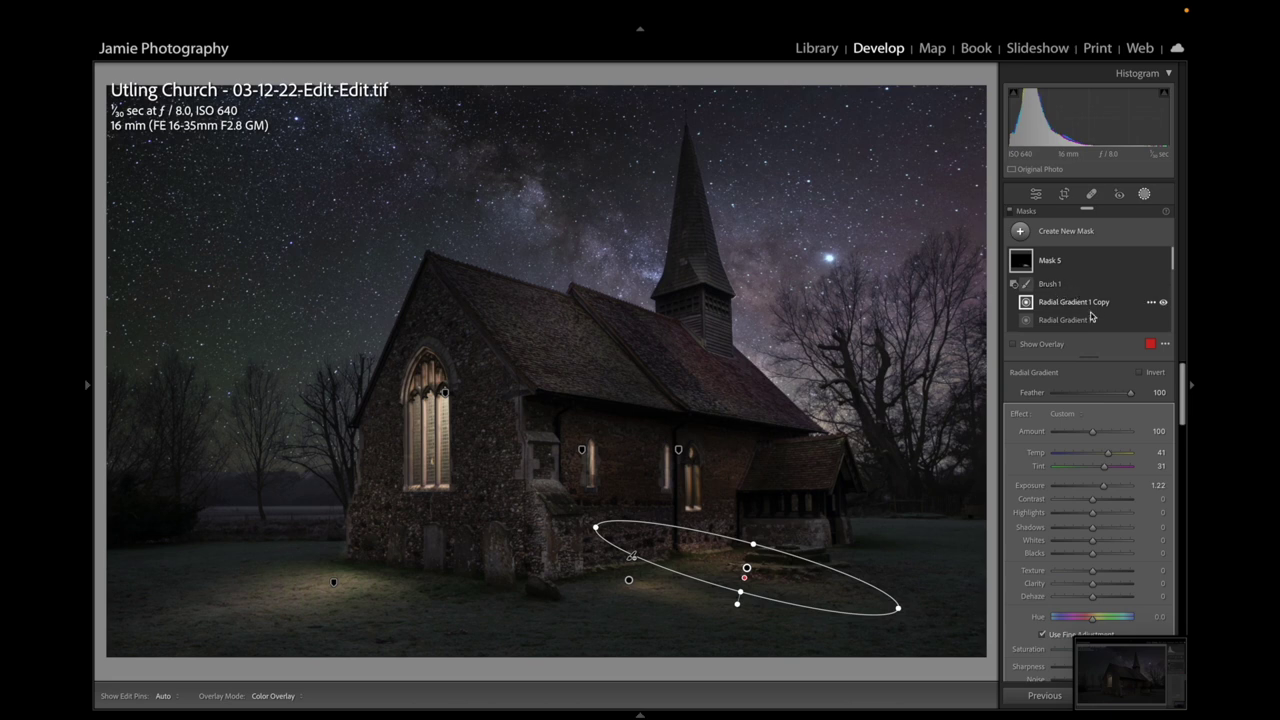
Subtract the copied gradient's glow from the wall beside the porch with a second size 7 brush
scroll(1090, 300, "down", 1)
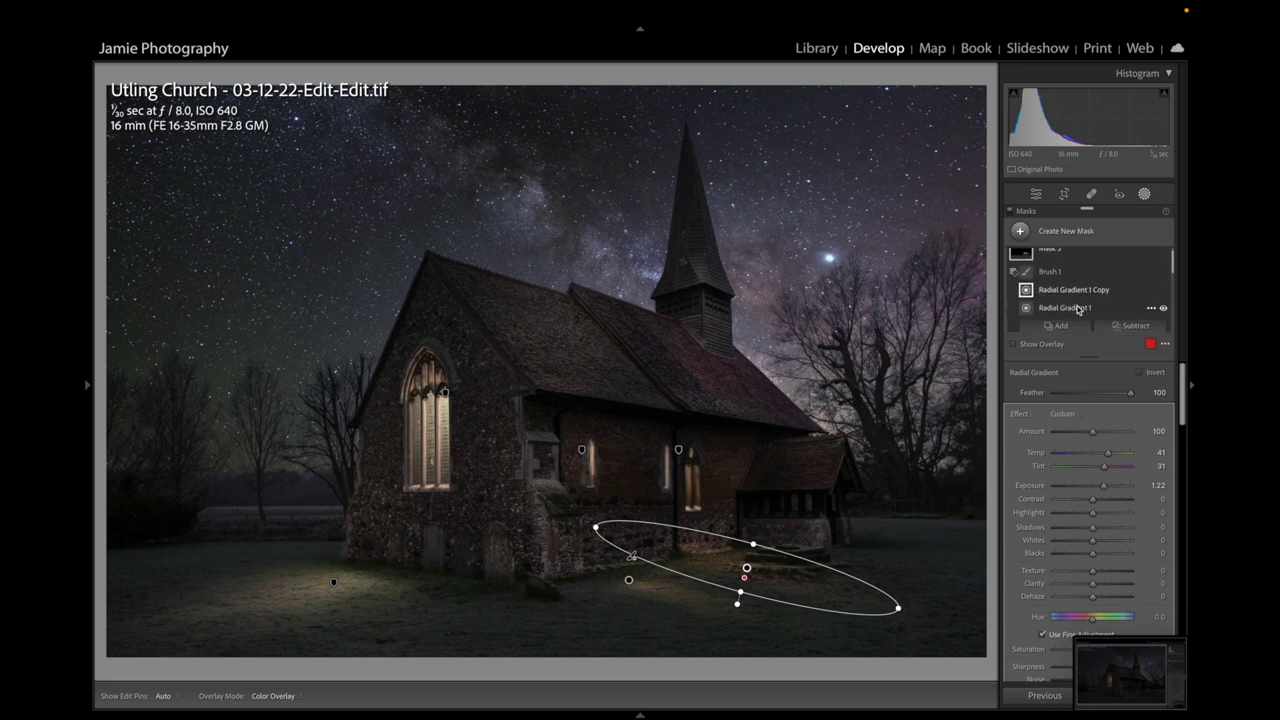
left_click(1130, 326)
left_click(1108, 455)
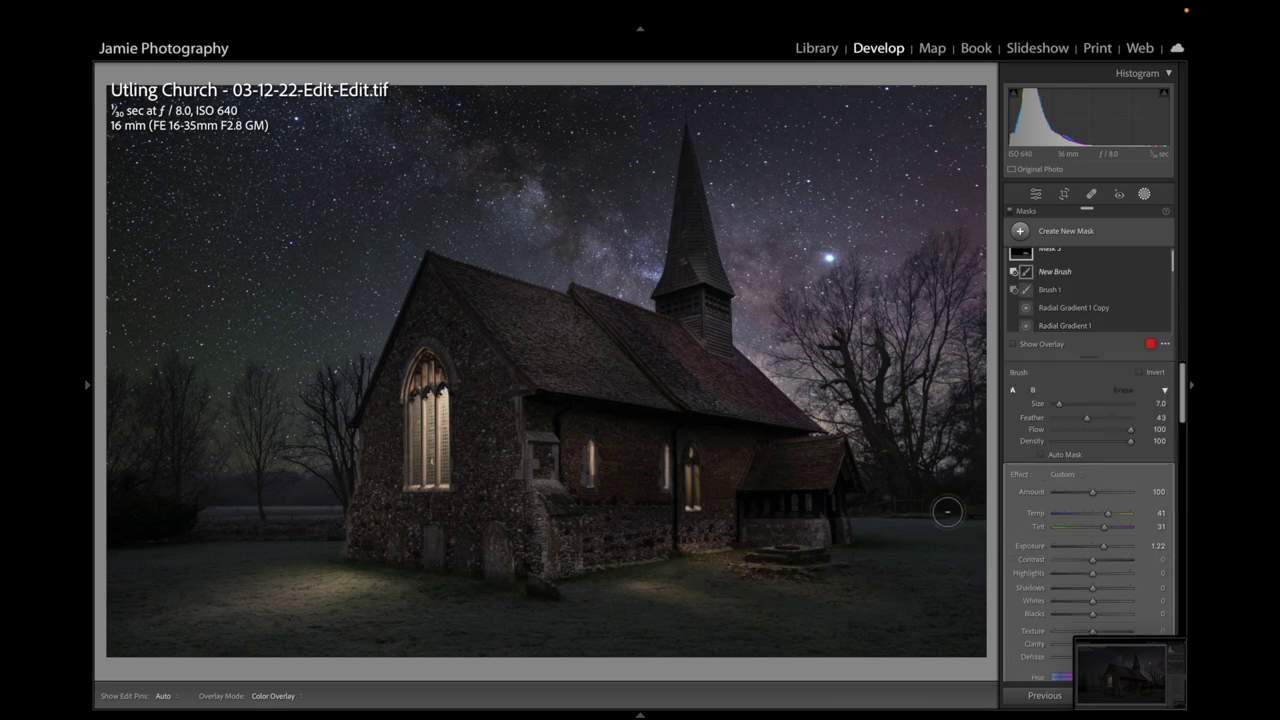
mouse_move(680, 549)
left_mouse_down()
mouse_move(743, 532)
mouse_move(660, 537)
left_mouse_up()
key("h")
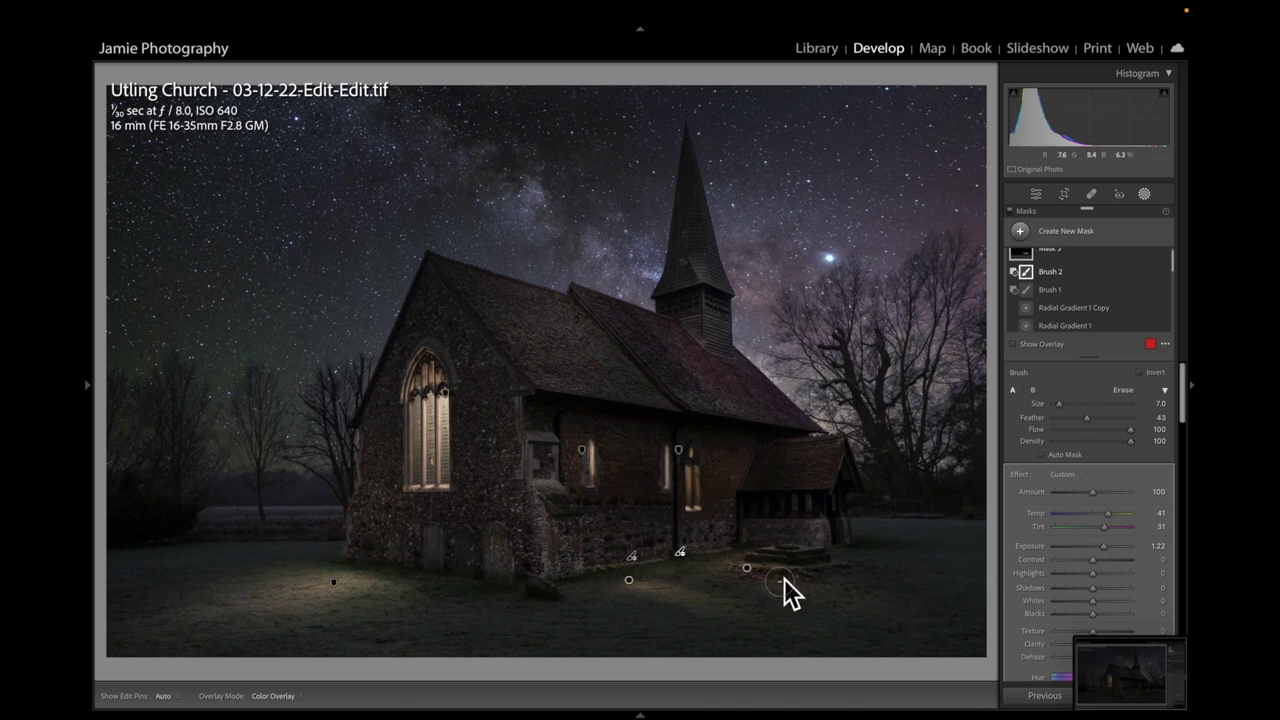
key("h")
Set the side grass mask to Temp 30, Tint 18 and Exposure 0.92, and lower the main window's grass glow to Exposure 1.56
left_click(746, 569)
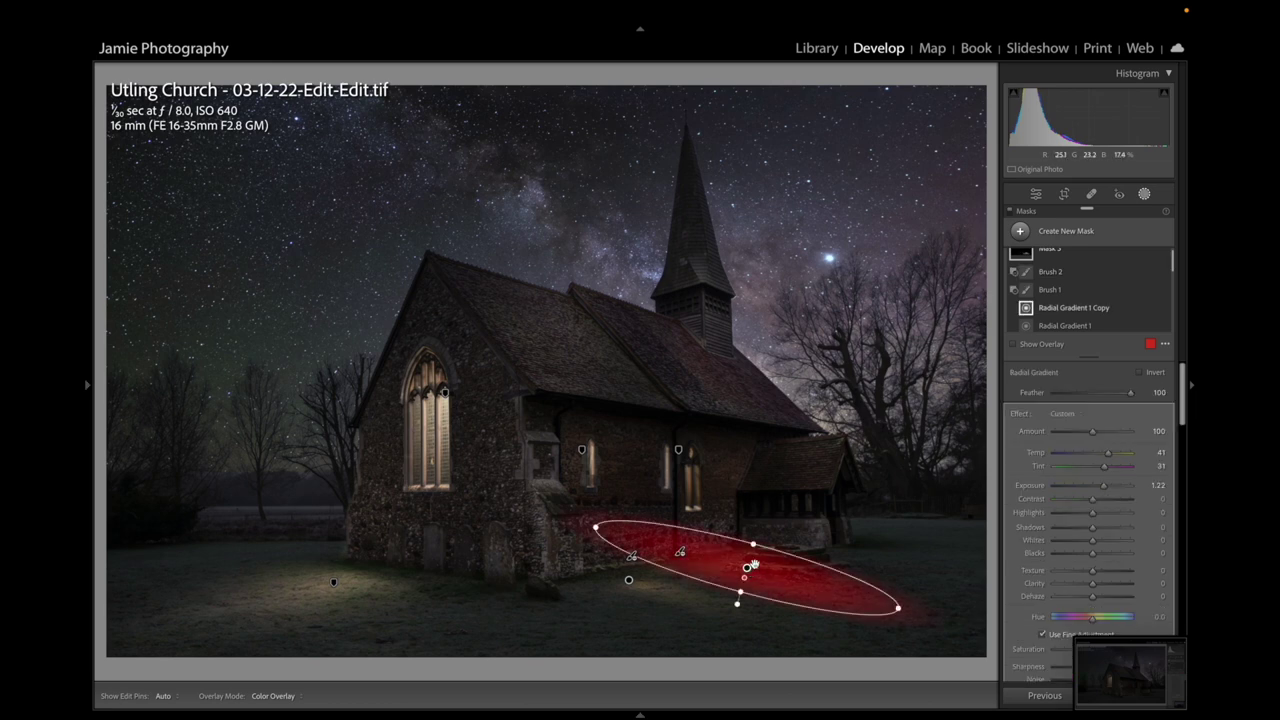
left_click(1100, 470)
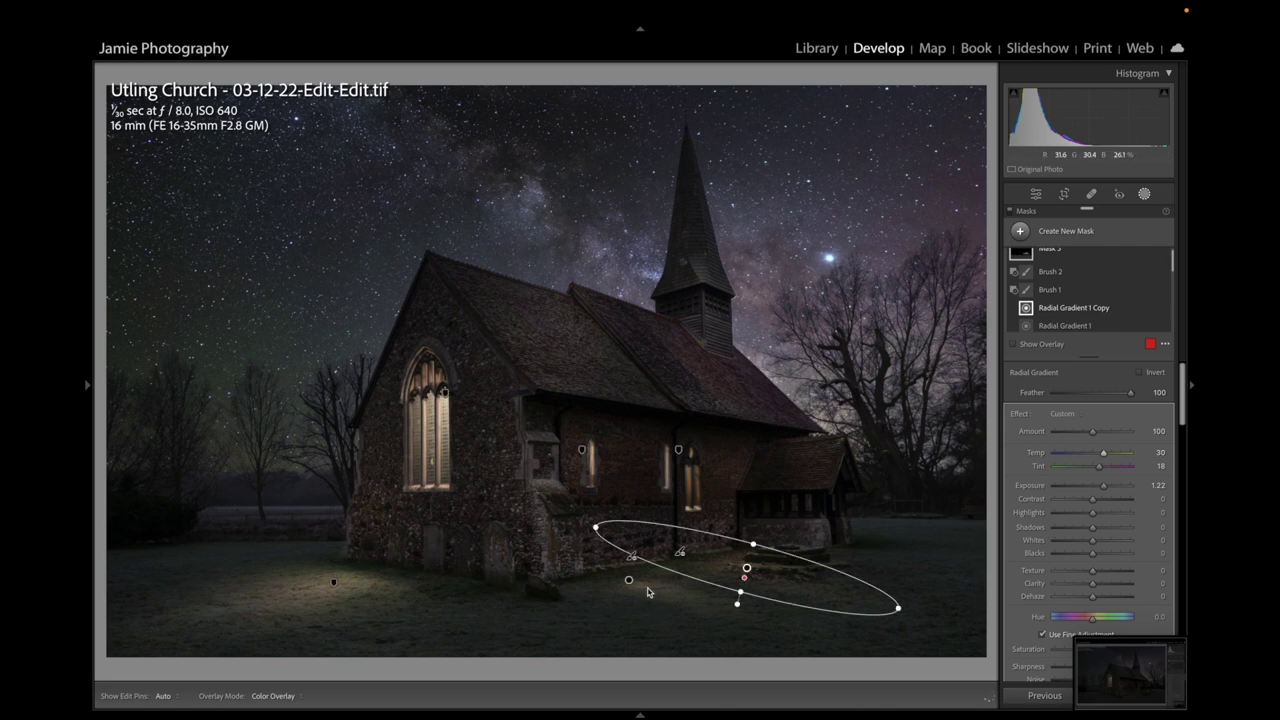
left_click(1062, 325)
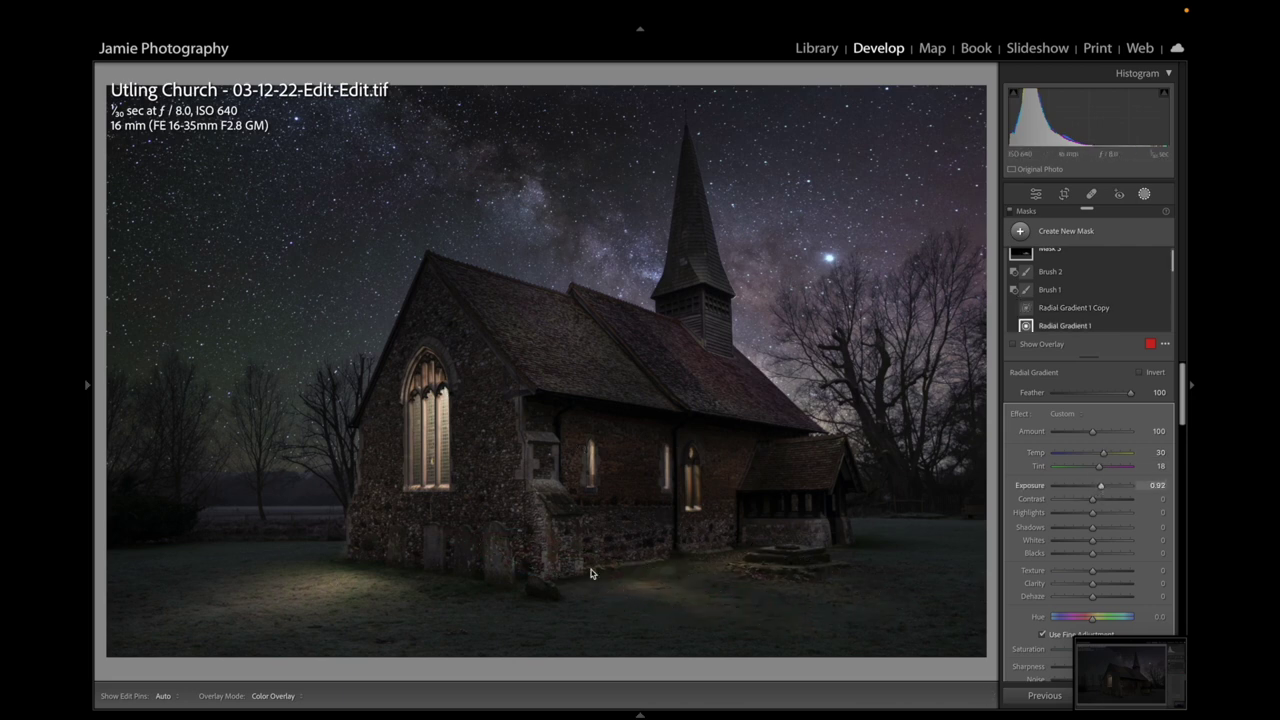
left_click(333, 583)
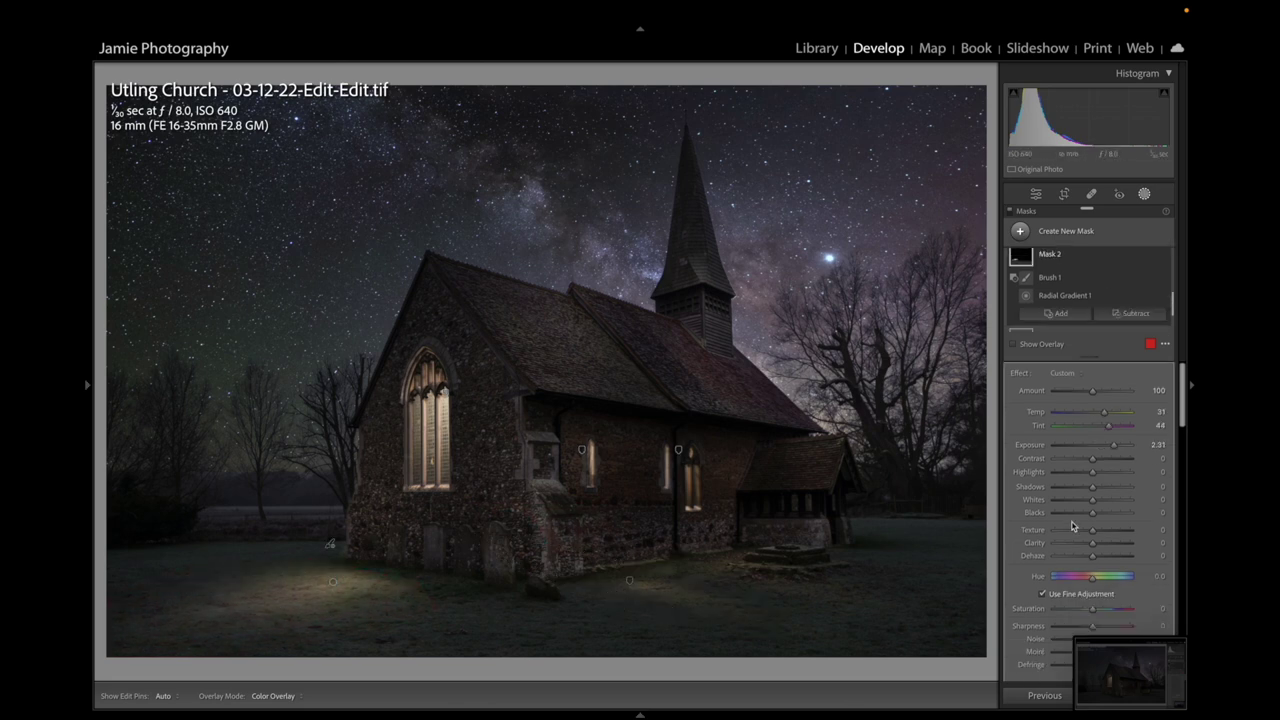
left_click_drag(1114, 447, 1110, 452)
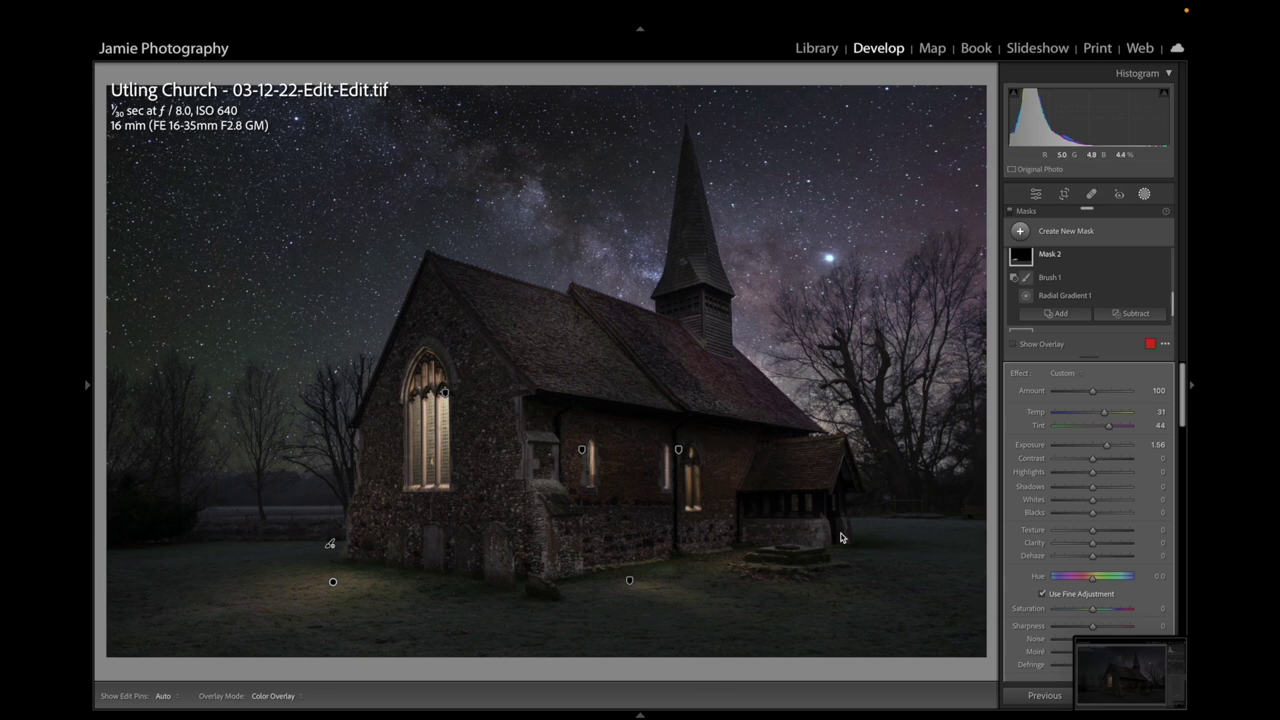
Set the arched side window mask's Exposure to 2.43 and reduce its Clarity
mouse_move(88, 384)
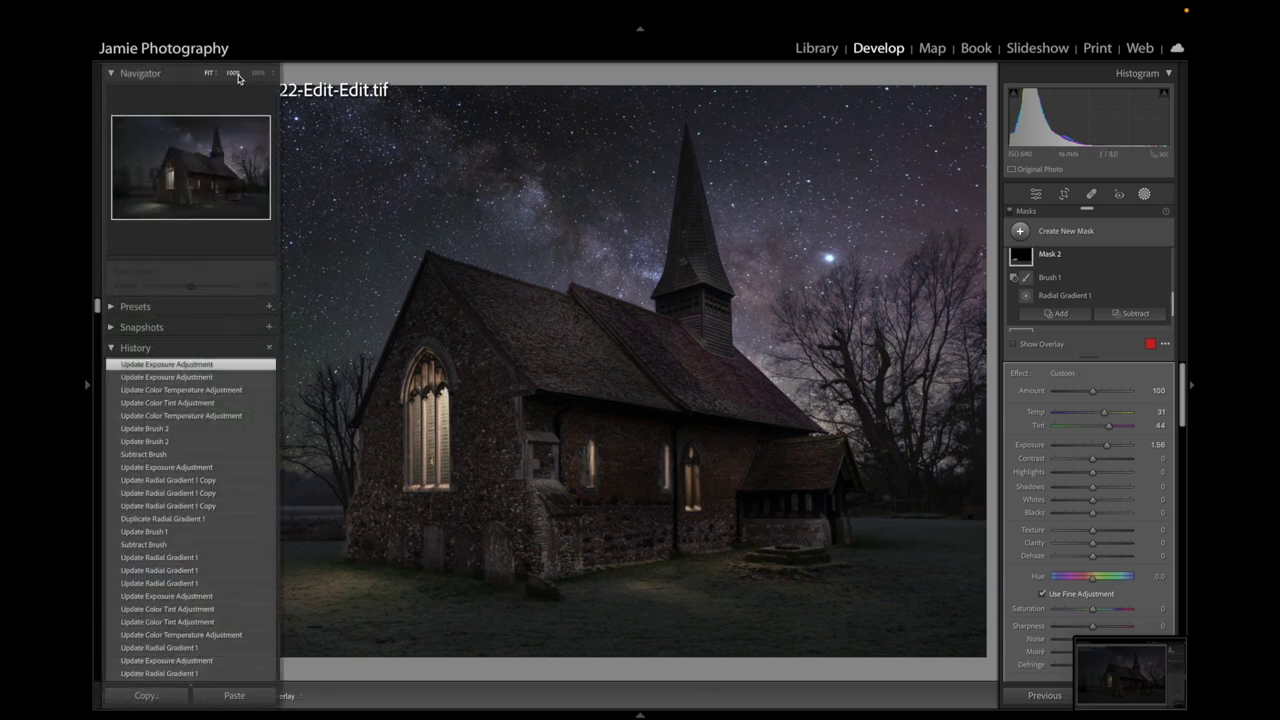
left_click(716, 400)
left_click_drag(866, 493, 486, 449)
left_click(191, 282)
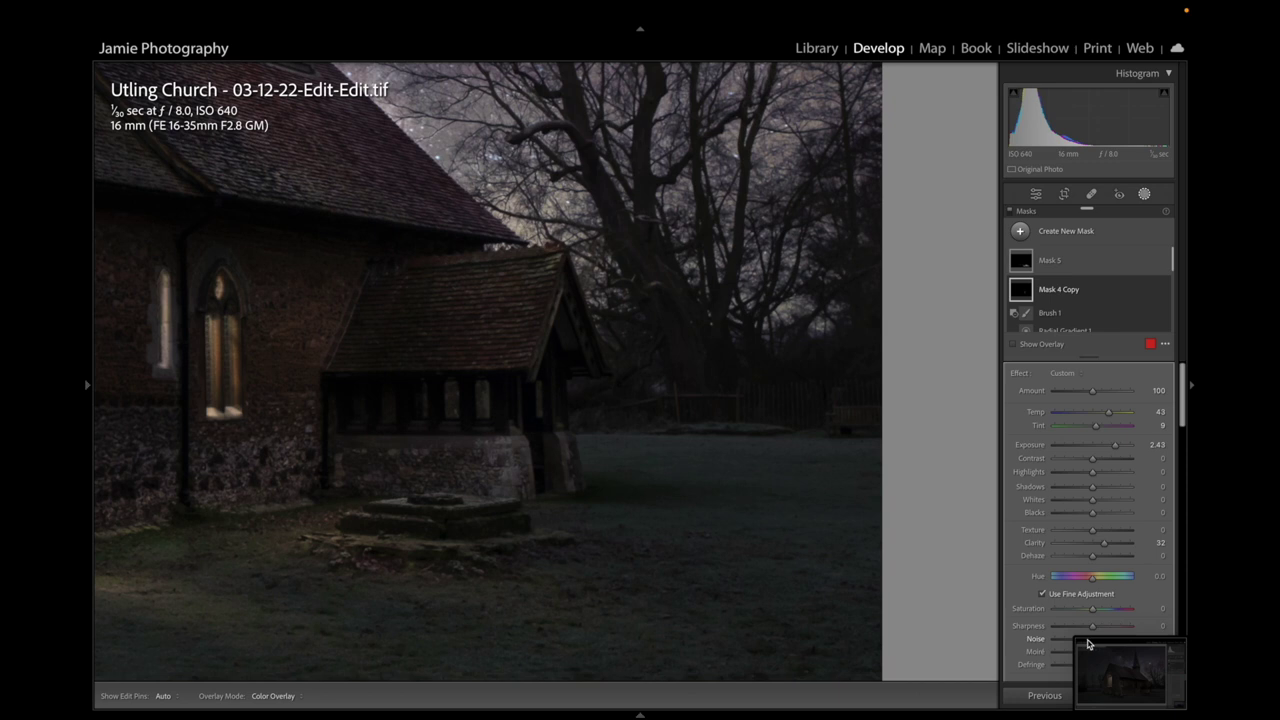
left_click(1095, 548)
Create a tall radial gradient mask centred on the porch gable and set its Exposure to 4.00
left_click(1055, 235)
left_click(1063, 386)
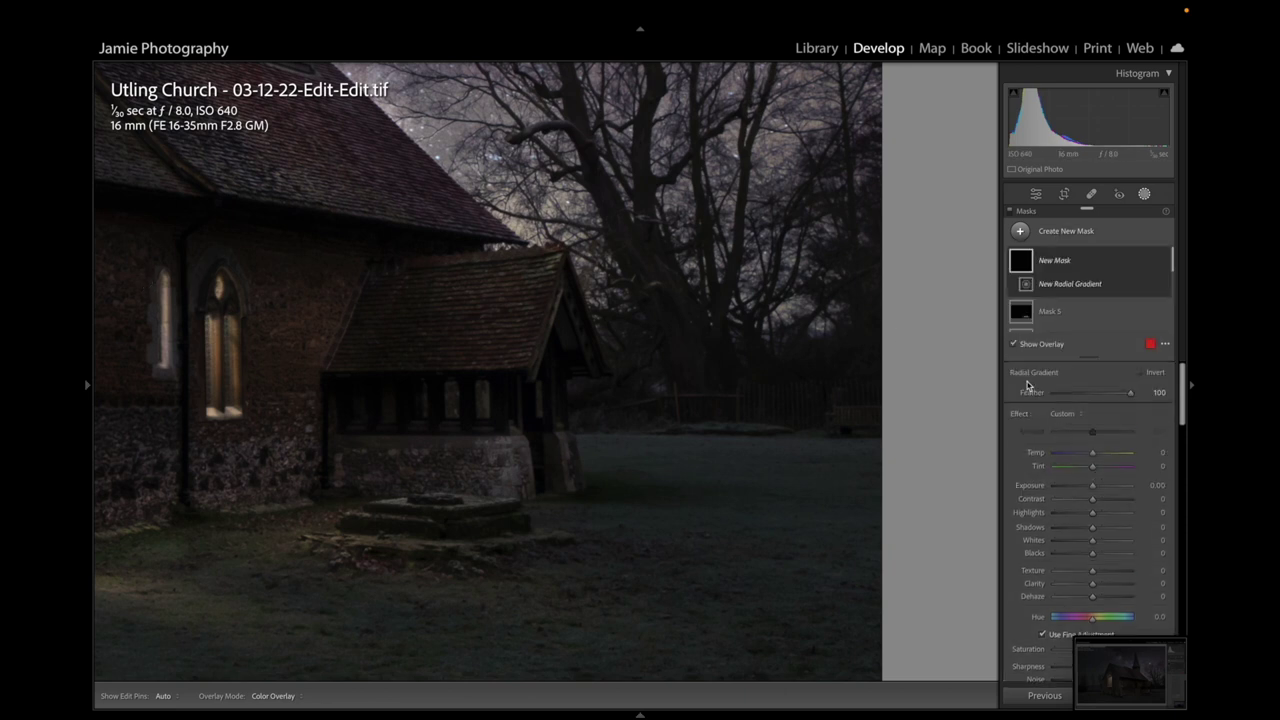
left_click_drag(567, 310, 663, 520)
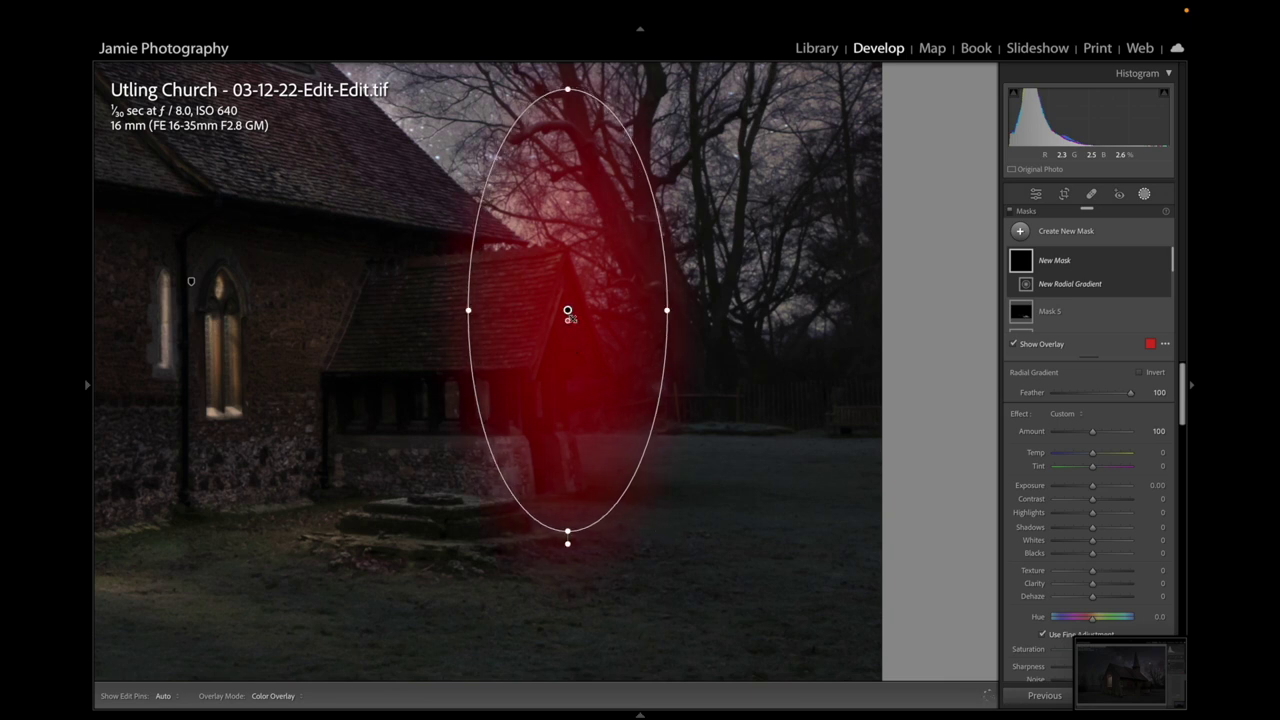
mouse_move(569, 312)
left_mouse_down()
mouse_move(559, 295)
mouse_move(578, 326)
left_mouse_up()
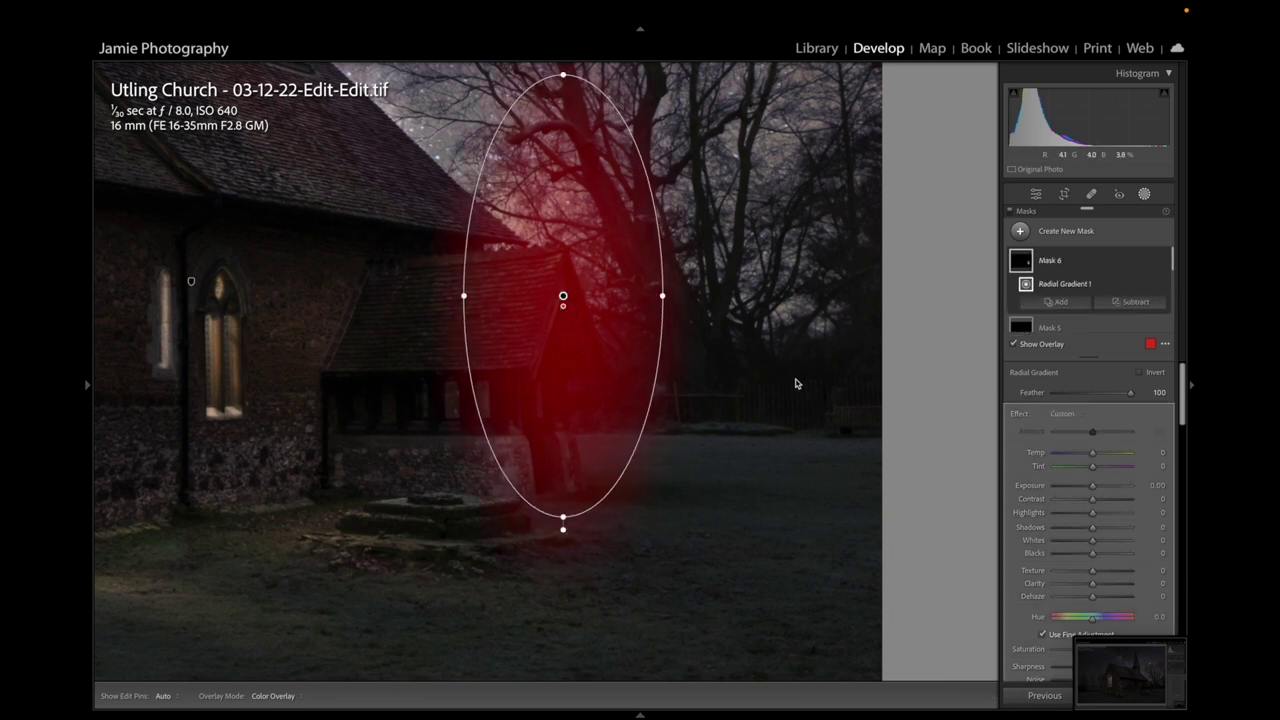
left_click_drag(1092, 486, 1188, 494)
mouse_move(564, 298)
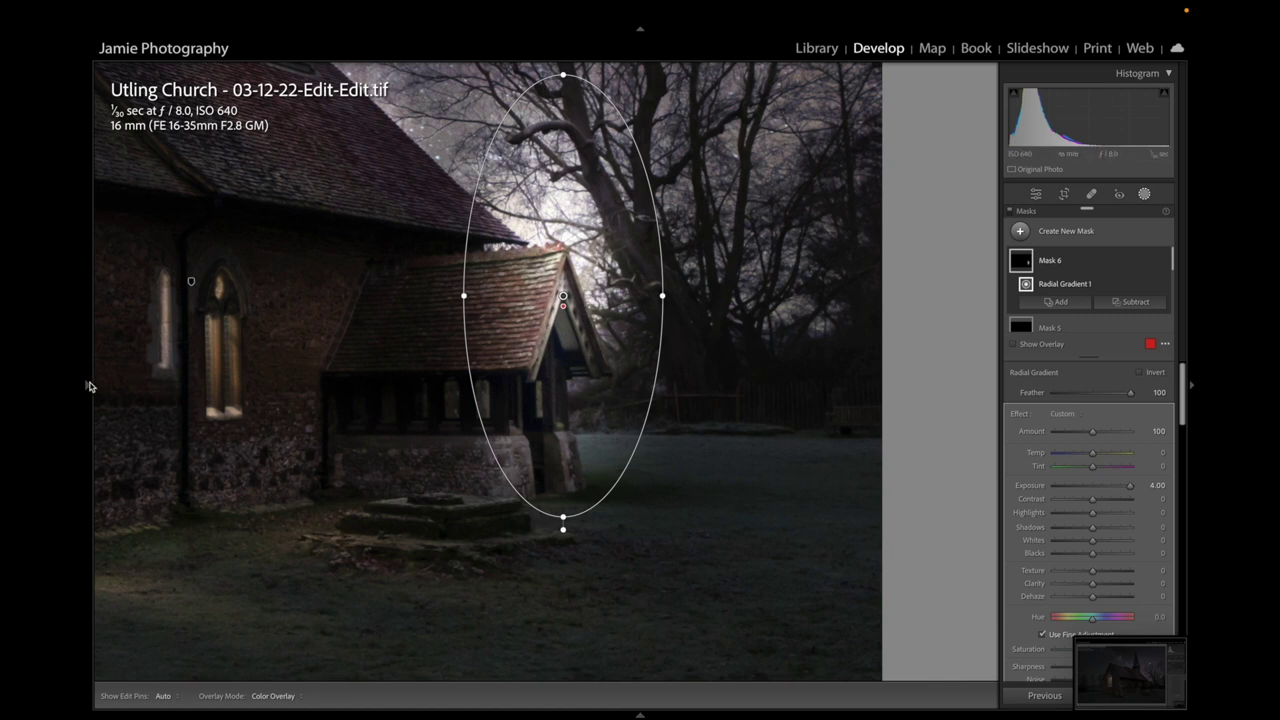
Subtract the gradient's glow along both sloping gable boards of the porch with a size 11 brush at Feather 10
mouse_move(88, 386)
left_click(258, 75)
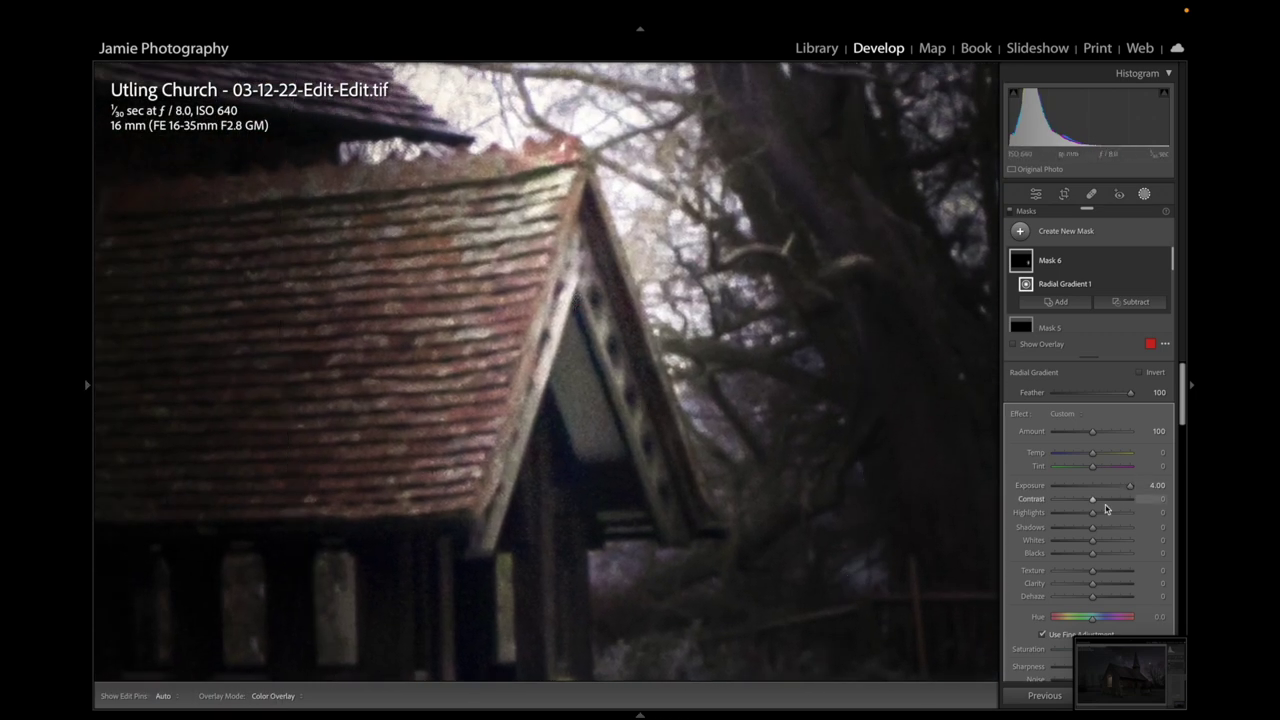
left_click(1131, 301)
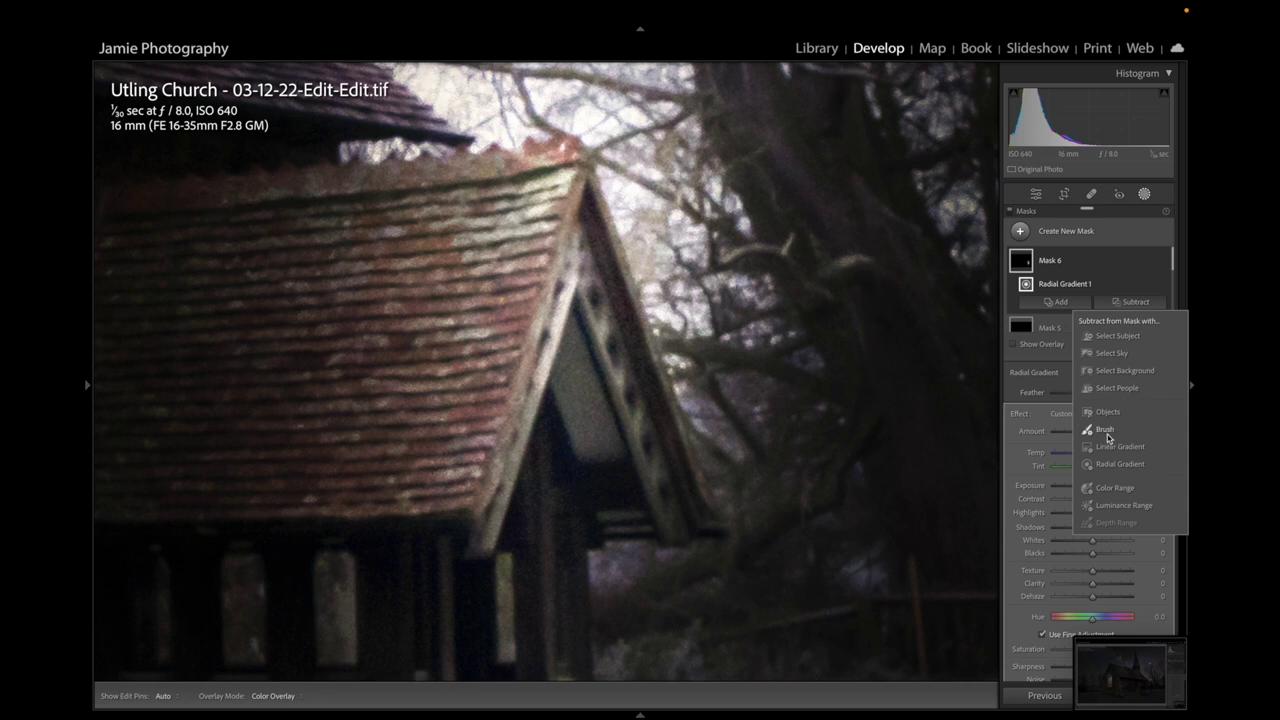
left_click(1105, 430)
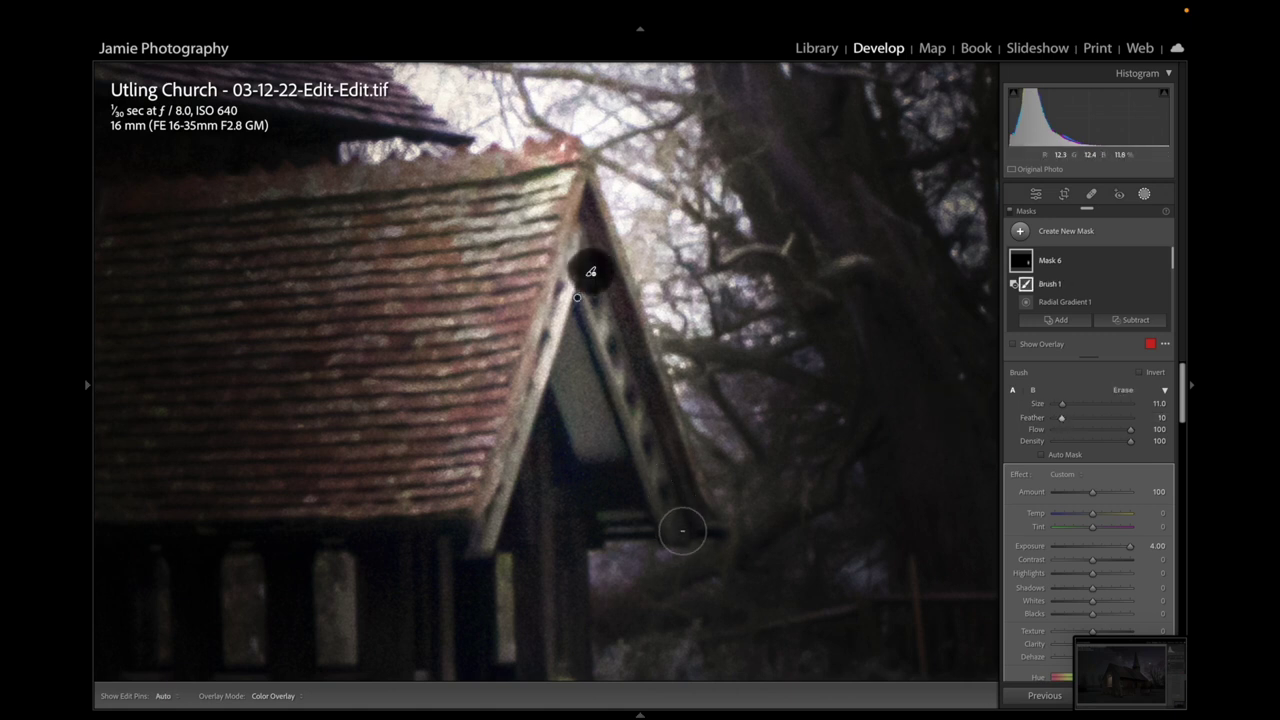
left_click_drag(680, 523, 593, 262)
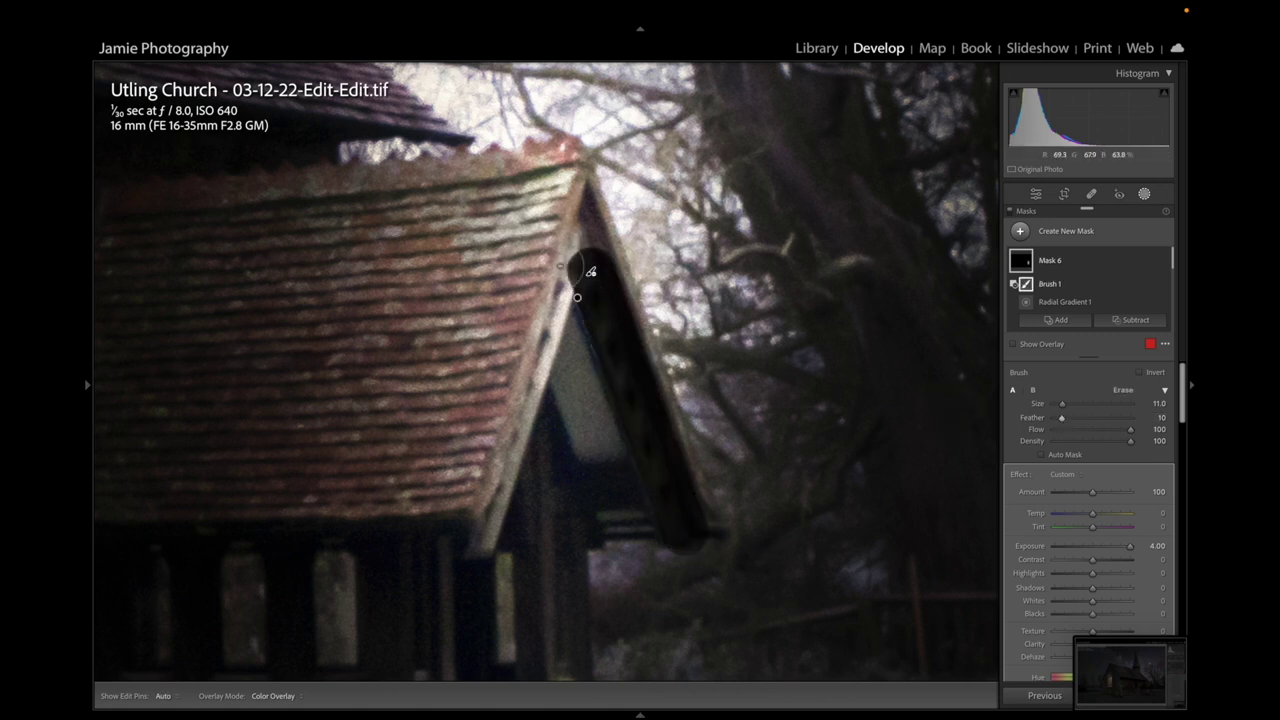
left_click(560, 276)
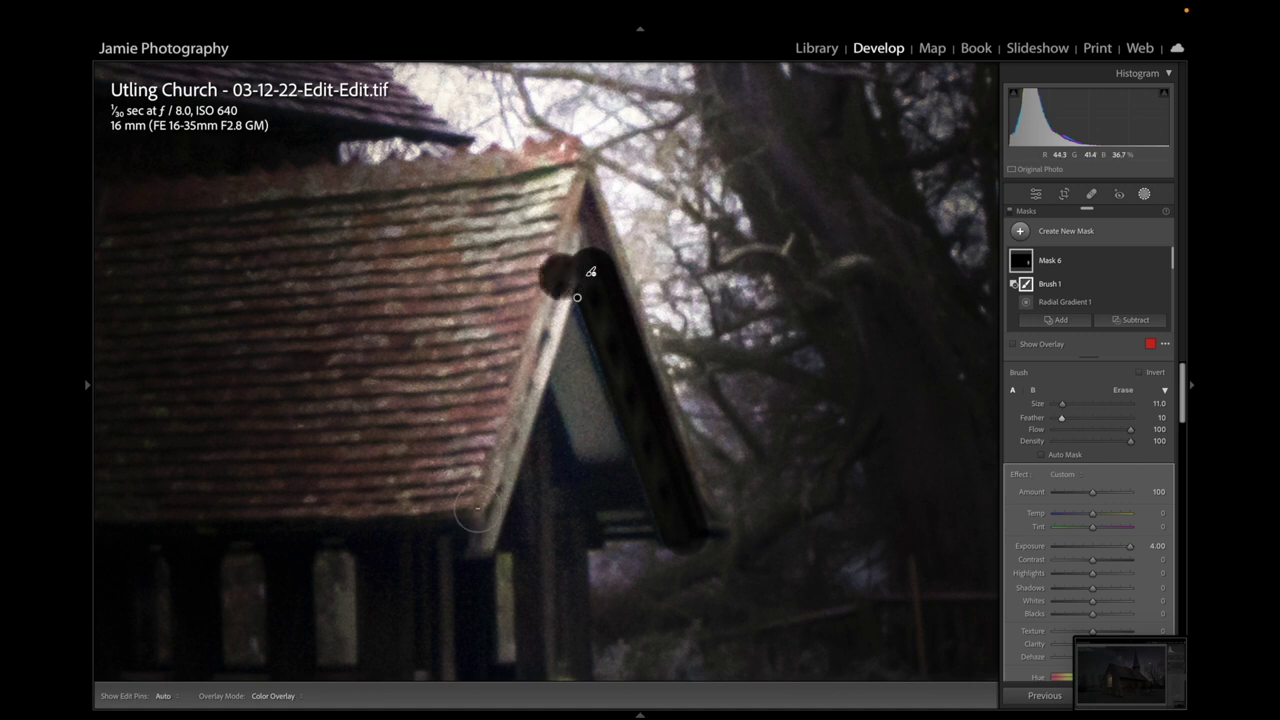
left_click(473, 535, "shift")
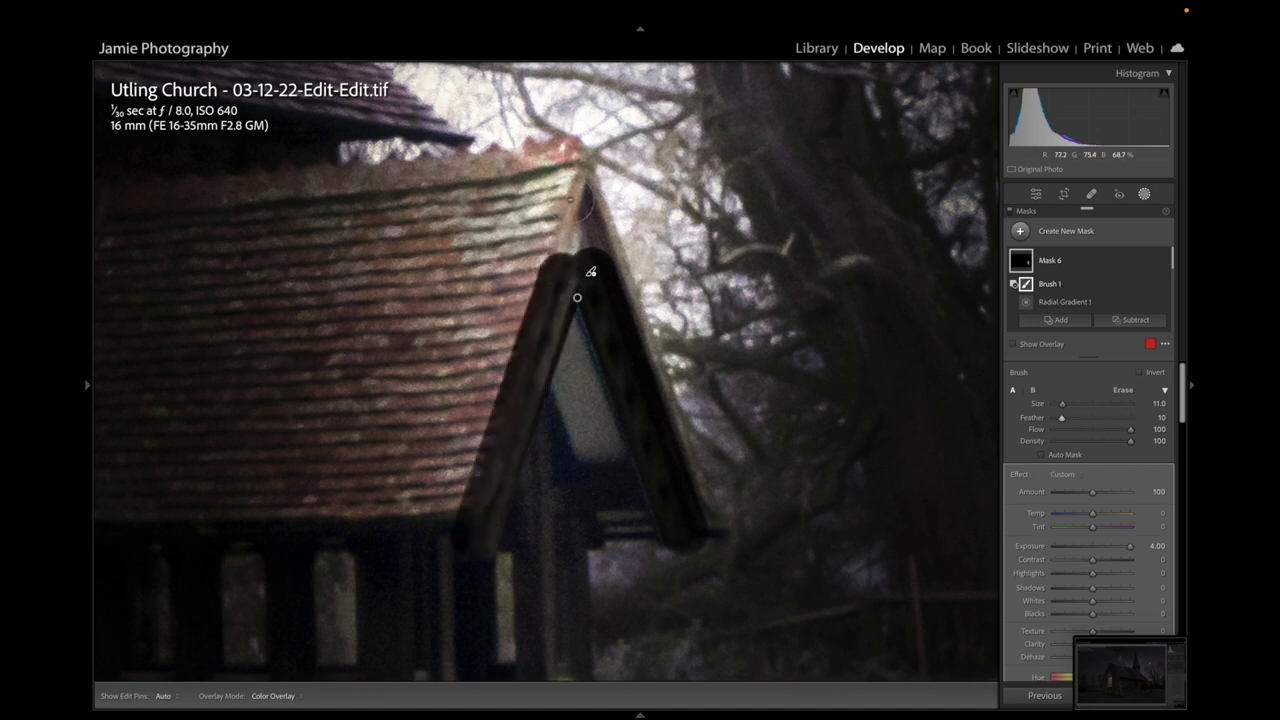
mouse_move(580, 262)
left_mouse_down()
mouse_move(582, 200)
mouse_move(642, 257)
mouse_move(561, 227)
mouse_move(544, 270)
left_mouse_up()
key("h")
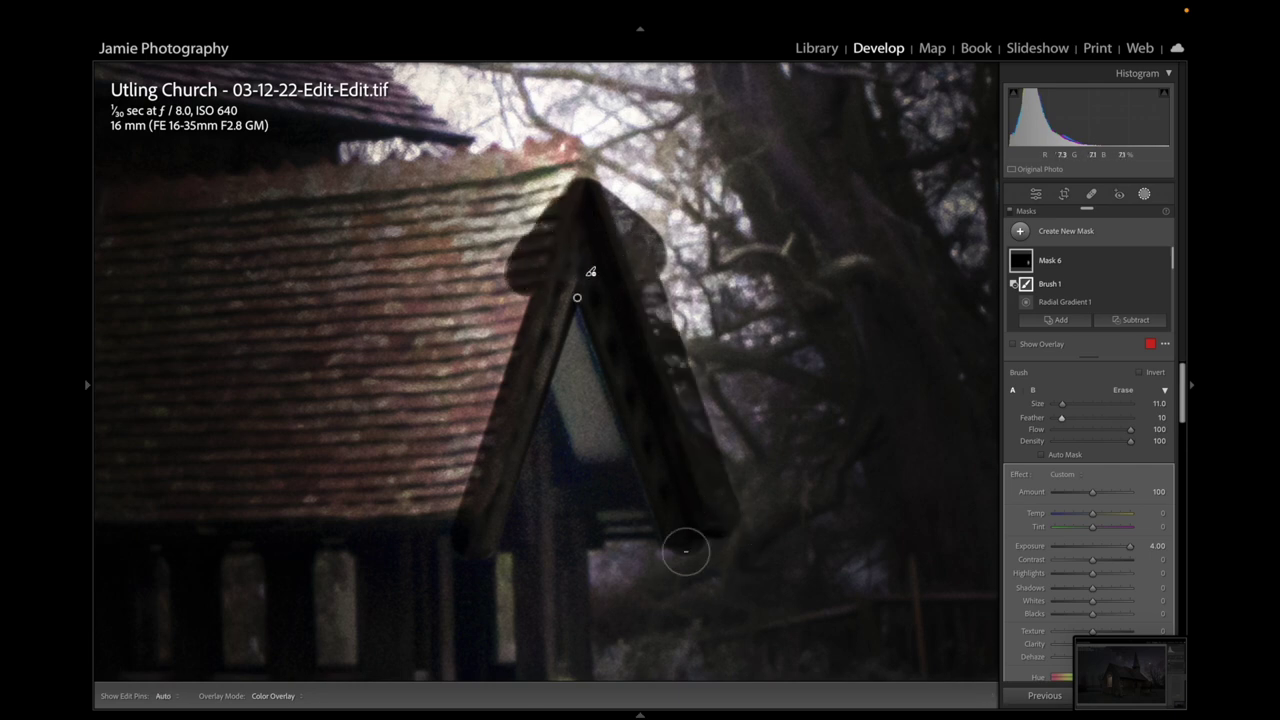
left_click_drag(686, 546, 634, 280)
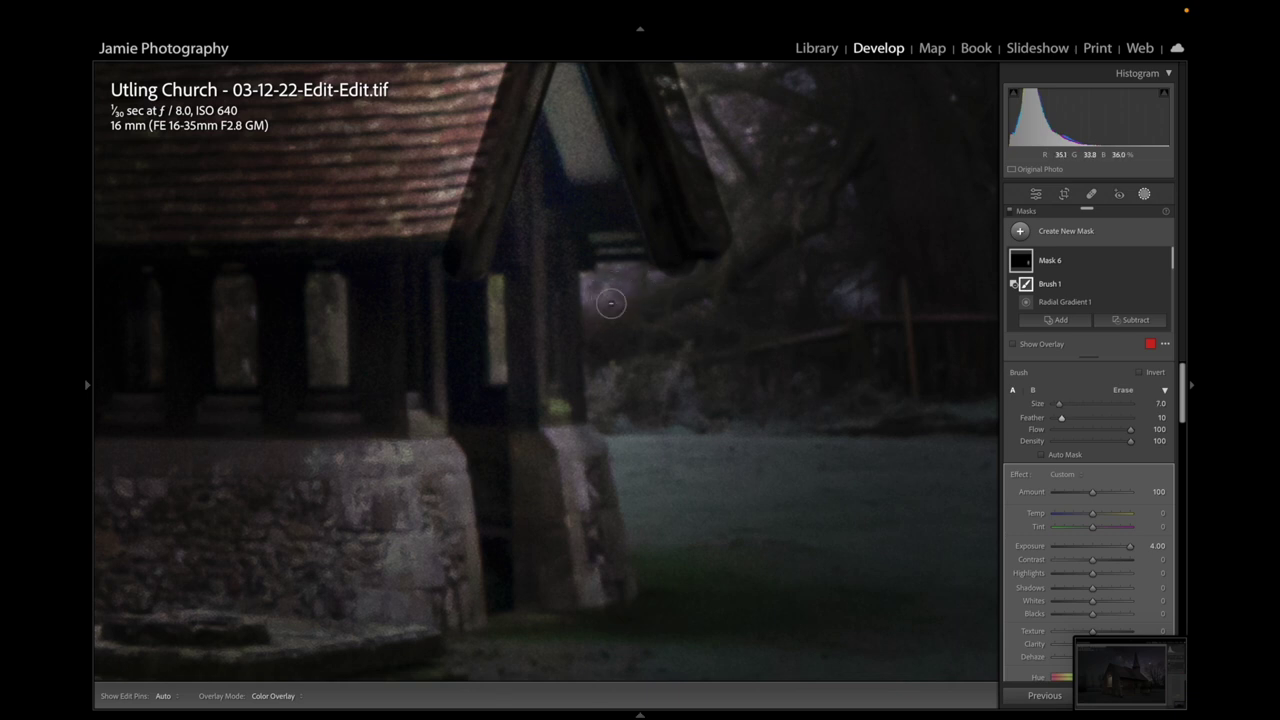
Trace the underside of the porch eave and the outer edge of its post and buttress with a size 3 subtract brush
key("bracketleft")
key("bracketleft")
key("bracketleft")
key("bracketleft")
key("bracketleft")
key("bracketleft")
key("bracketleft")
key("h")
left_click_drag(606, 268, 652, 268)
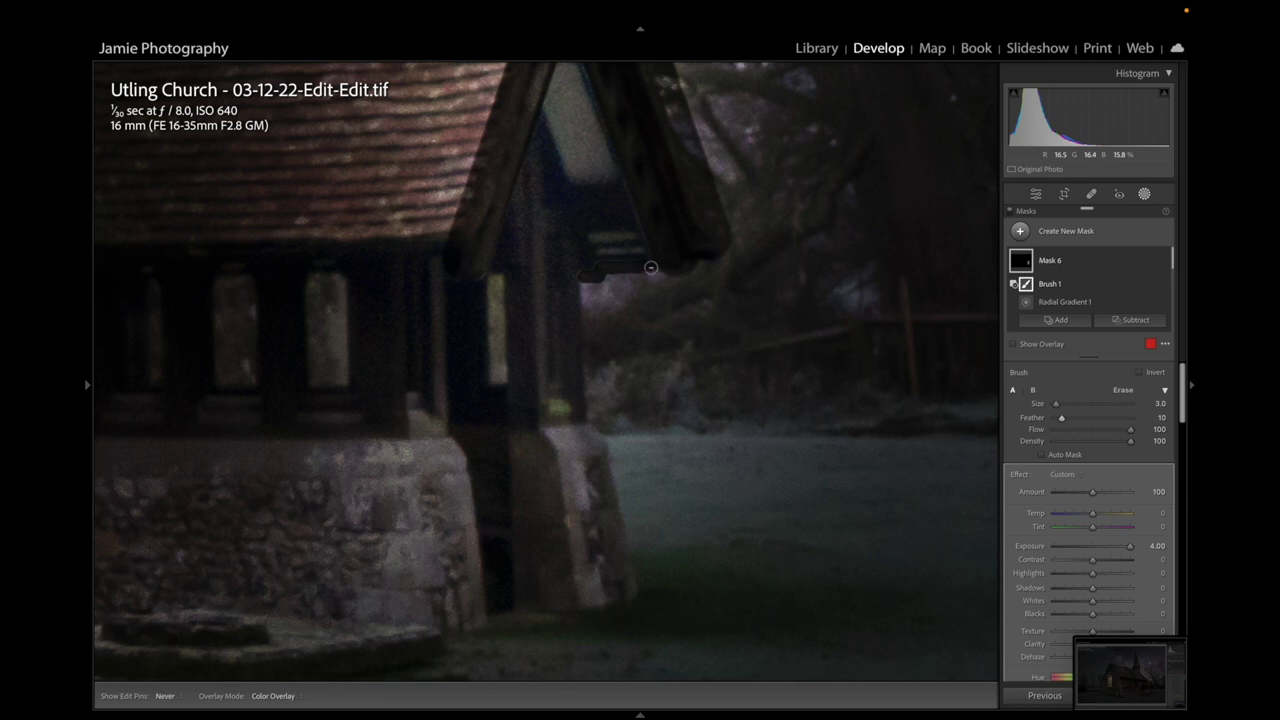
key("h")
key("h")
left_click(598, 430, "shift")
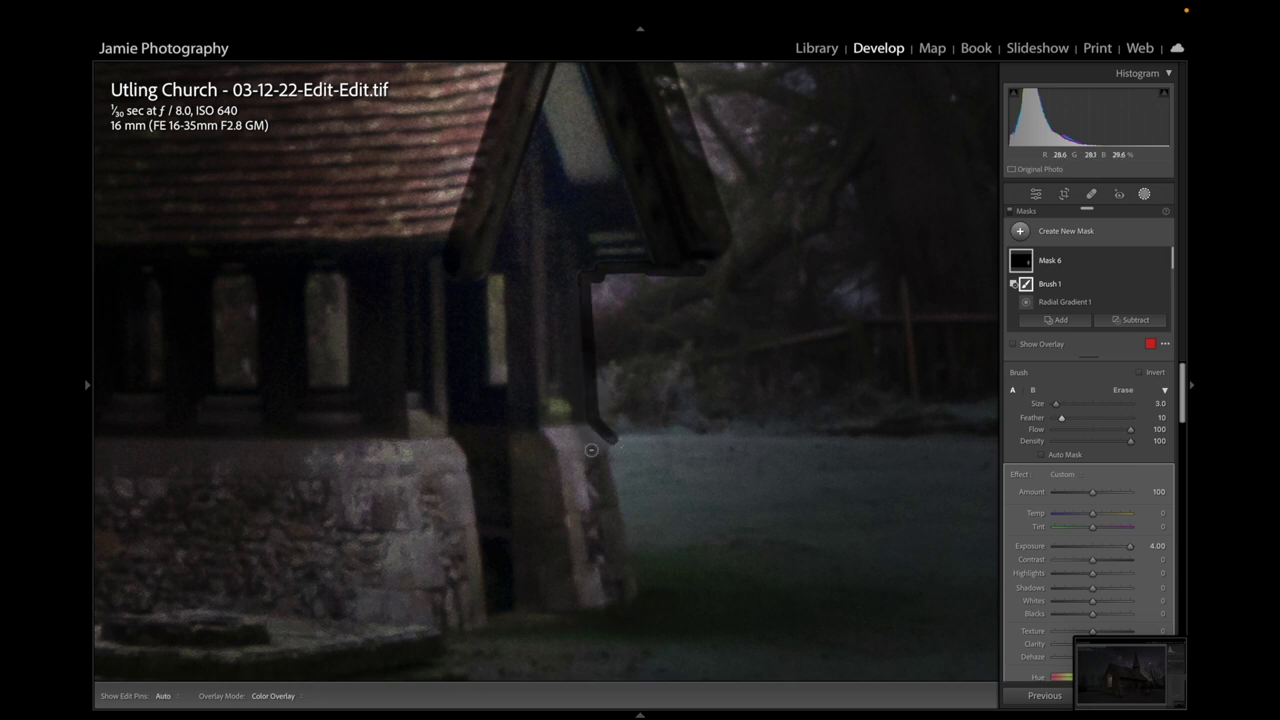
left_click(645, 594, "shift")
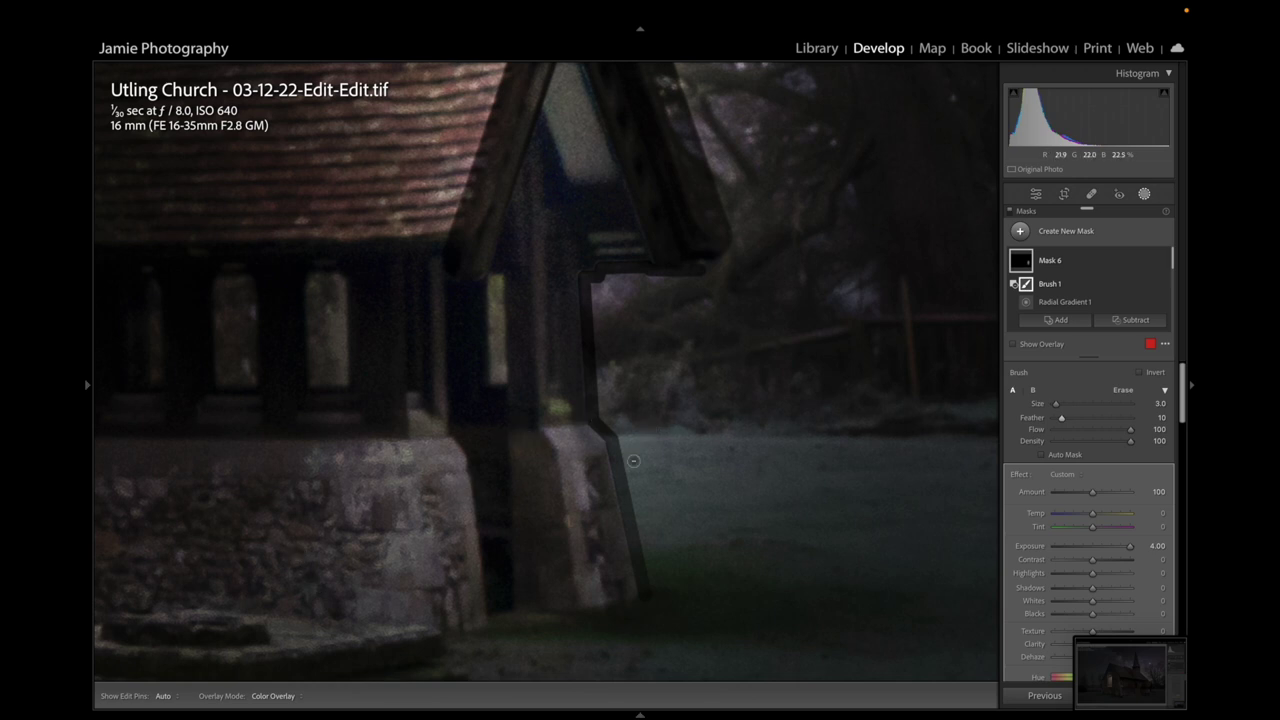
Subtract the glow from the background and grass just outside the porch post and buttress with a size 14 brush
scroll(651, 366, "up", 5)
key("h")
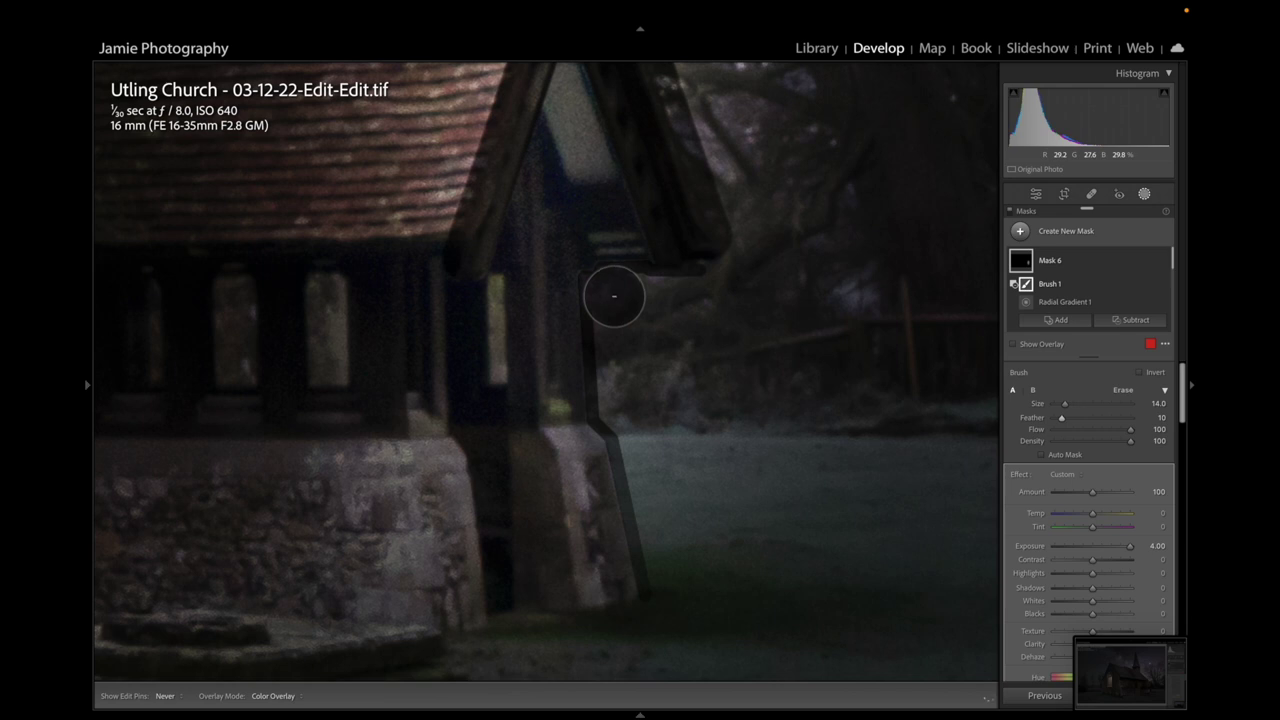
left_click_drag(614, 296, 620, 402)
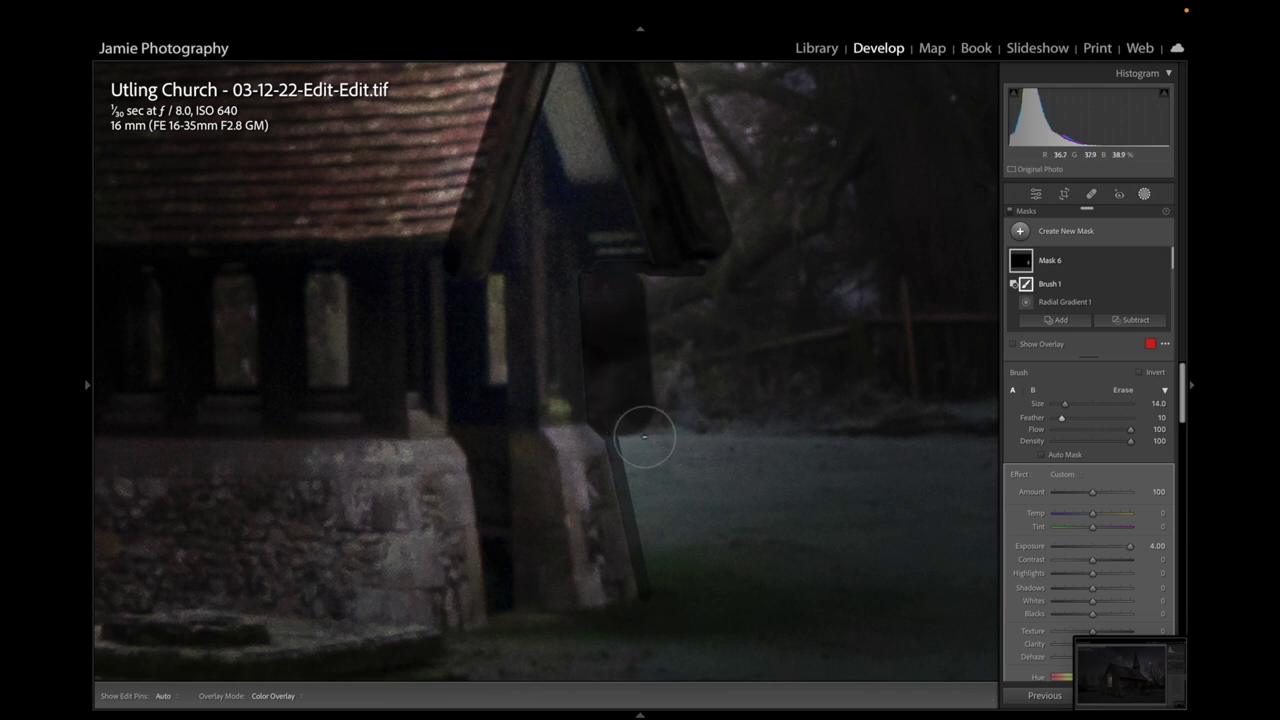
left_click(644, 436)
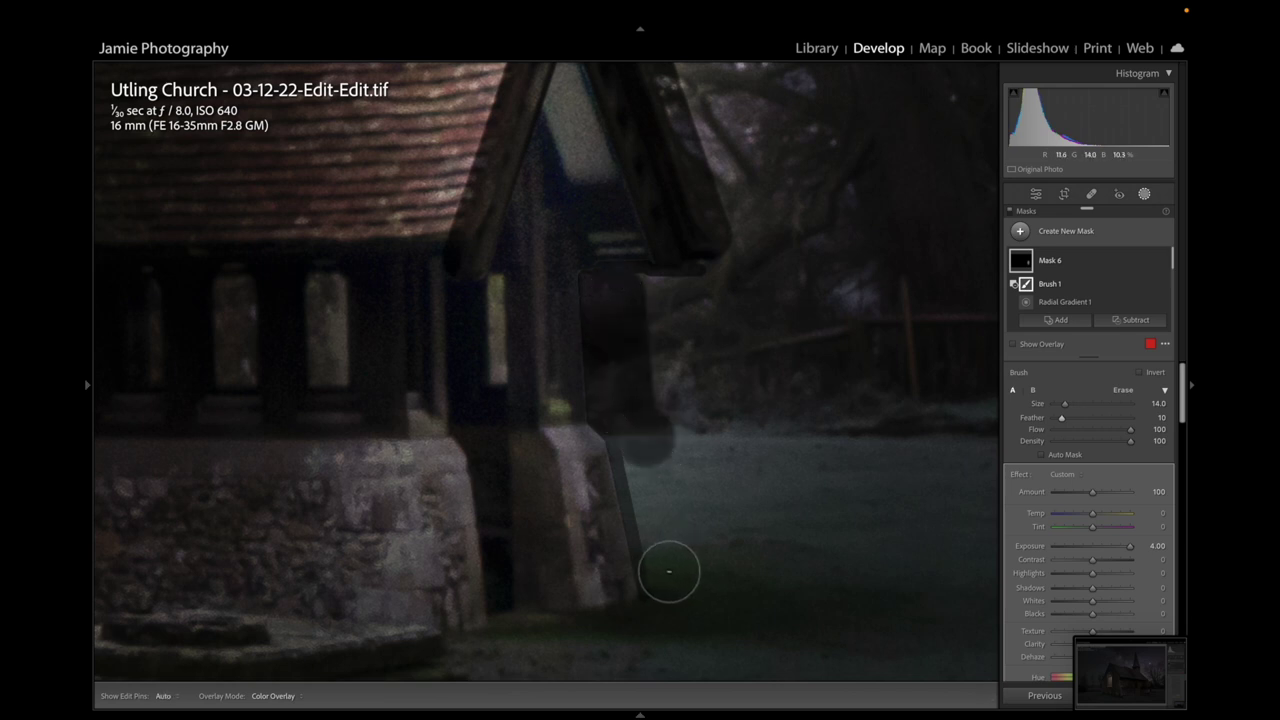
left_click(665, 535, "shift")
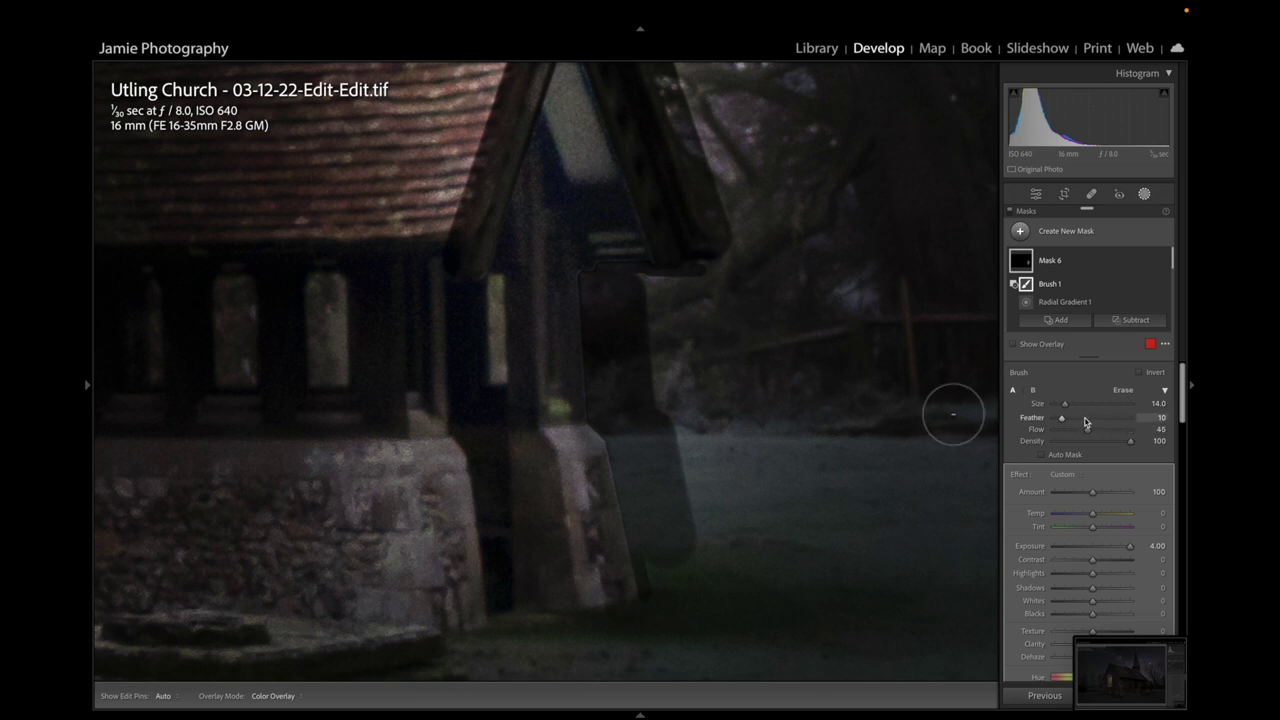
Soften the subtract brush to Feather 42 and Flow 45, and blend the glow on the grass around the buttress foot
key("shift+bracketright")
key("h")
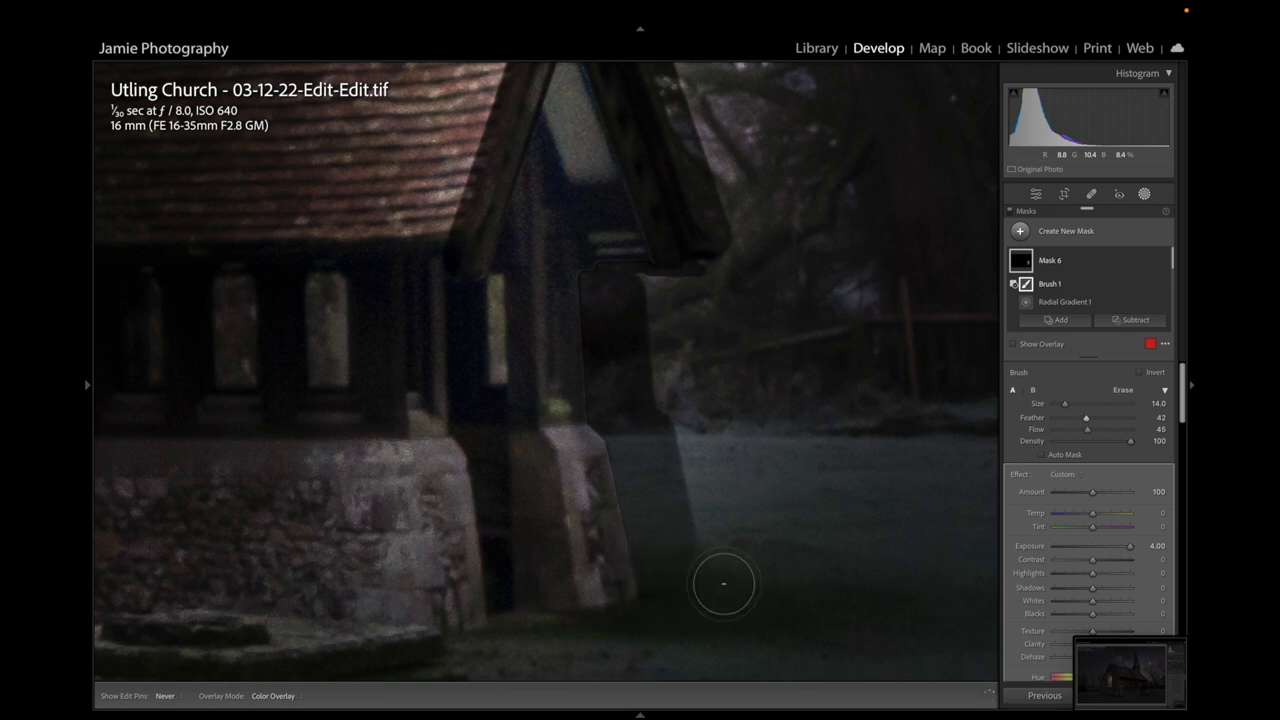
key("h")
key("bracketleft")
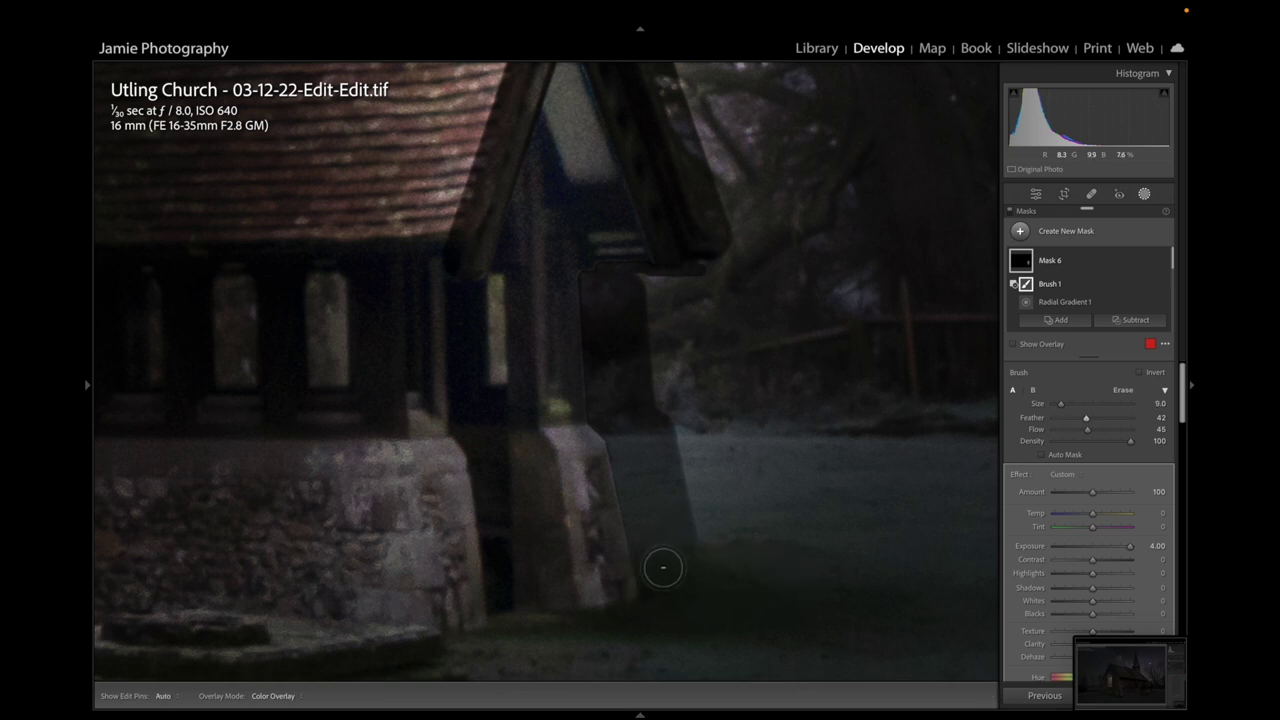
key("h")
key("h")
key("bracketright")
key("h")
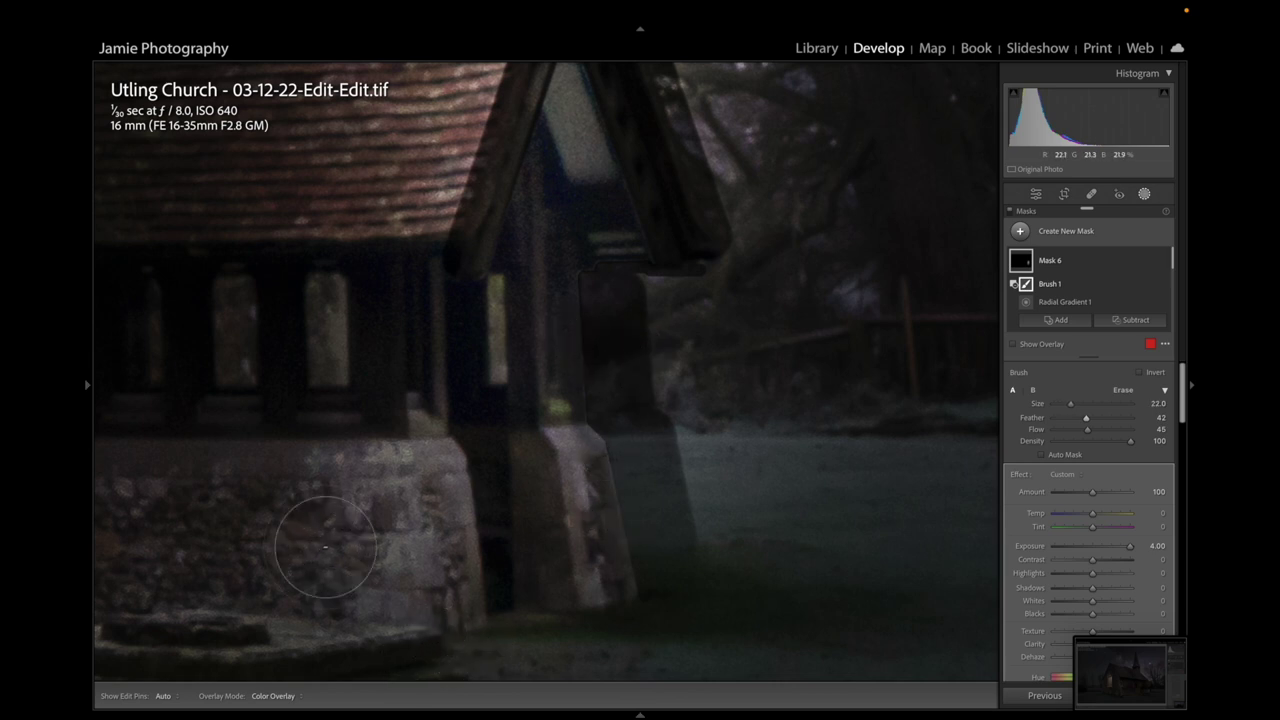
Subtract the glow from the porch's low stone side wall with the soft brush, varying its size between 27 and 6
key("bracketright")
key("bracketright")
key("bracketright")
key("h")
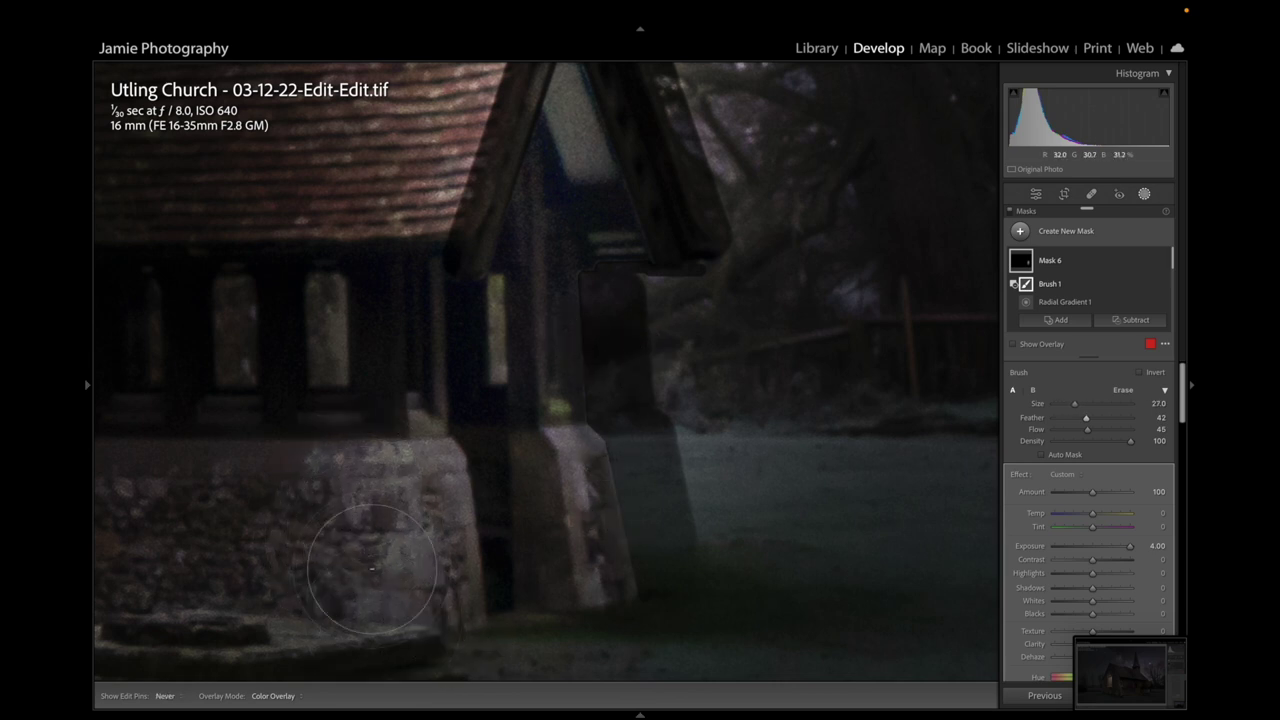
key("bracketleft")
key("bracketleft")
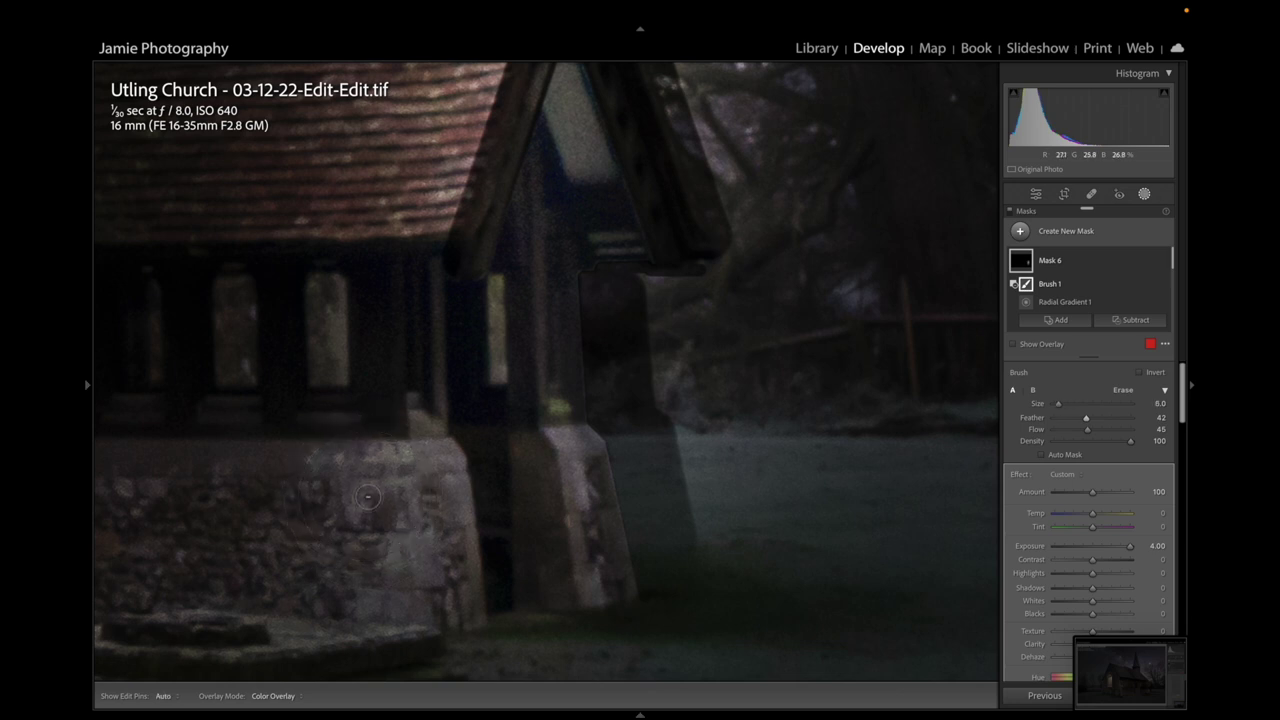
key("h")
key("z")
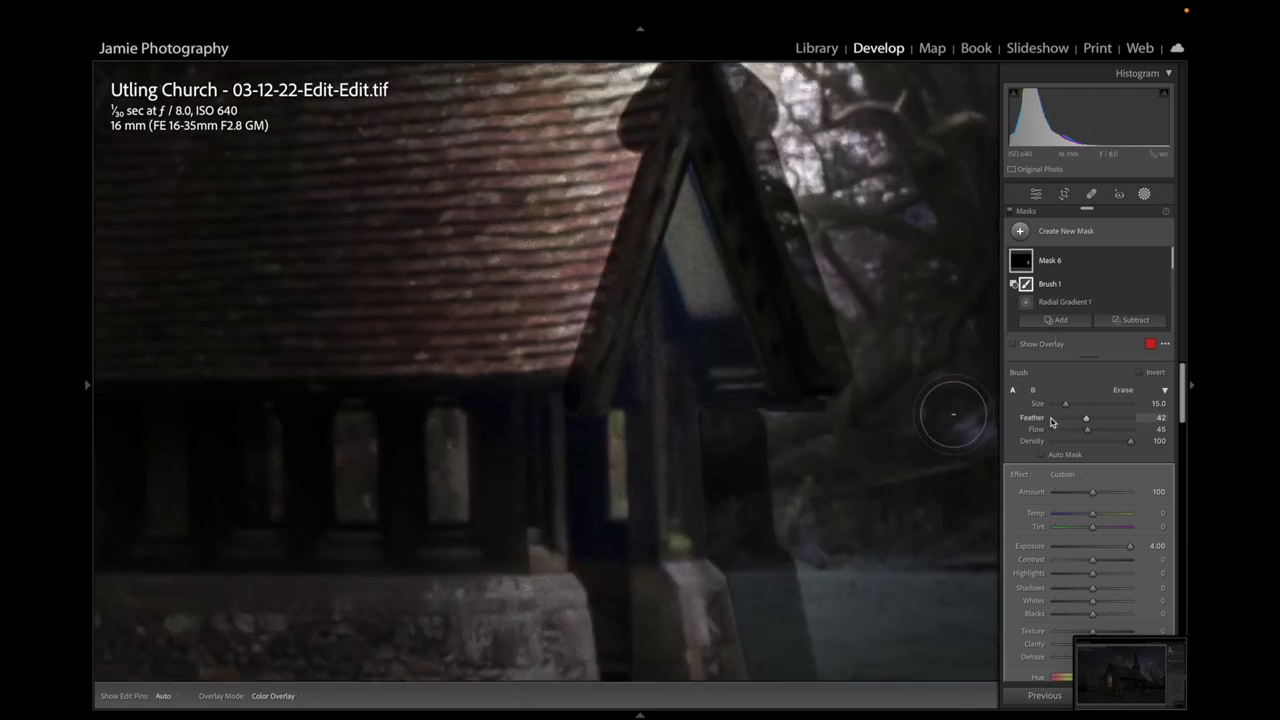
Set the subtract brush to Feather 9 and Flow 100, and remove the glow from the porch roof and nearby sky at size 15
left_click_drag(1066, 427, 1072, 428)
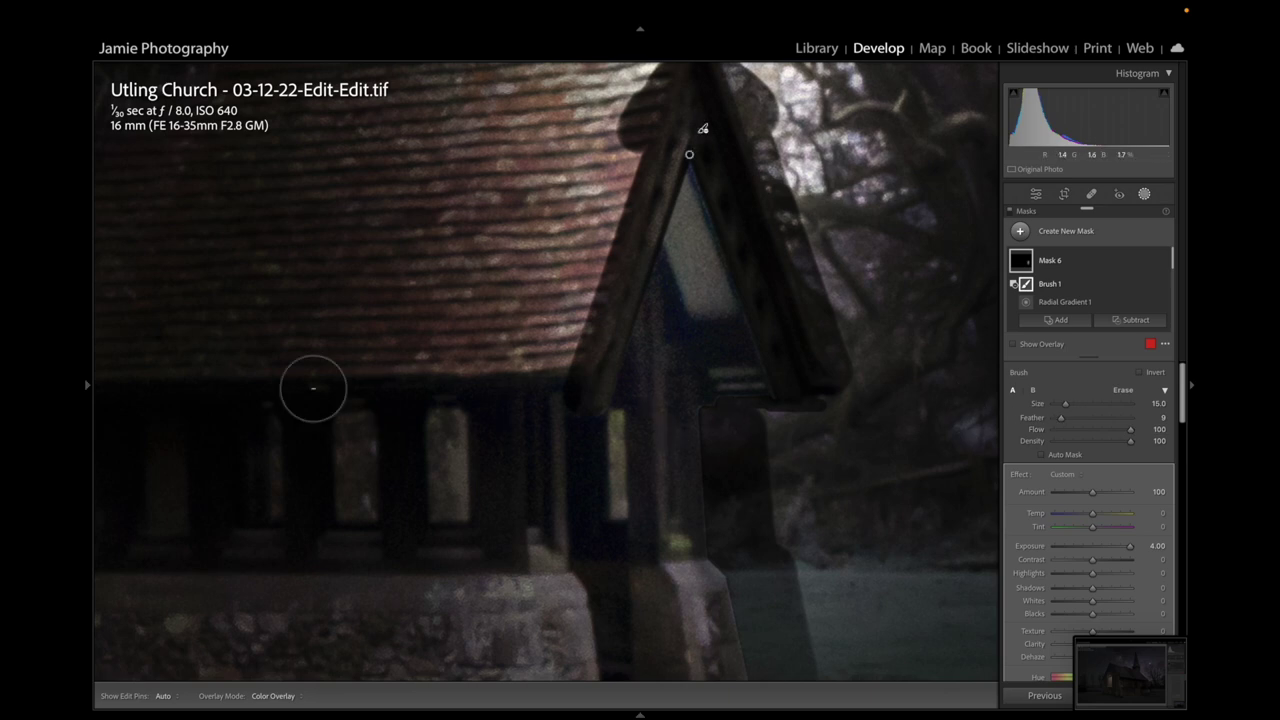
mouse_move(86, 381)
left_click(232, 73)
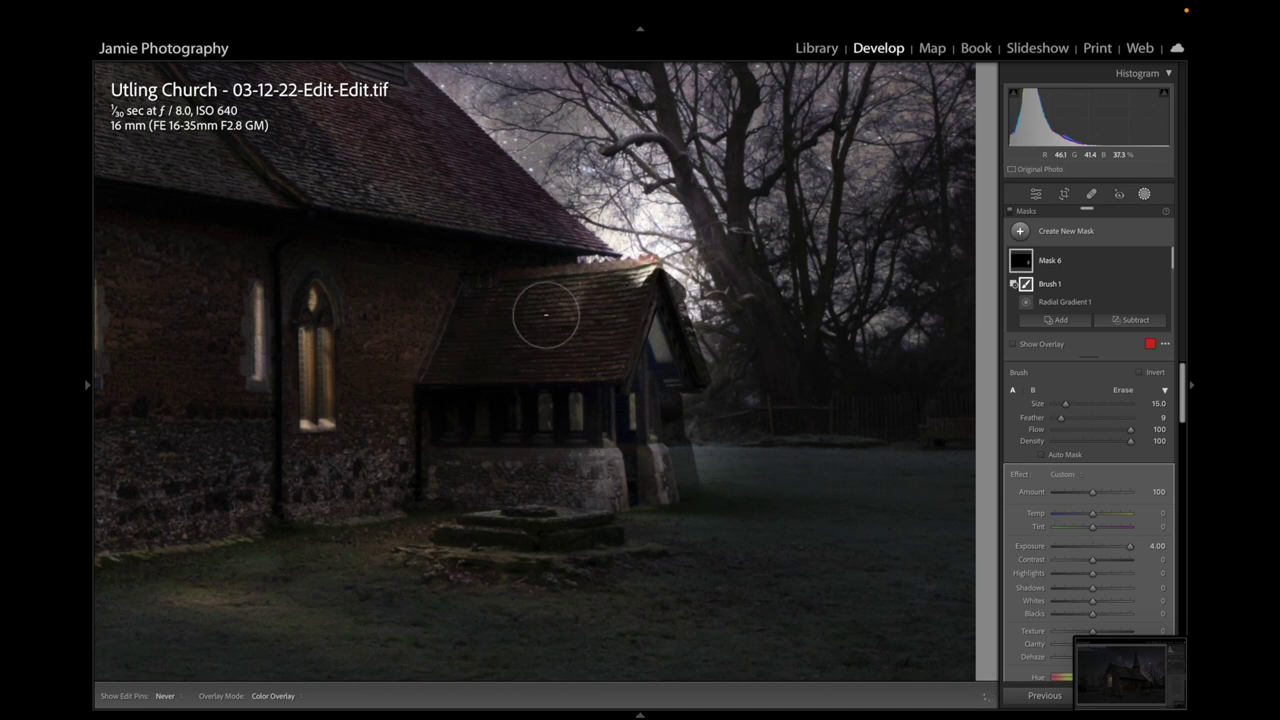
mouse_move(590, 285)
left_mouse_down()
mouse_move(640, 252)
mouse_move(586, 243)
mouse_move(640, 240)
mouse_move(688, 262)
mouse_move(714, 309)
mouse_move(733, 418)
left_mouse_up()
key("h")
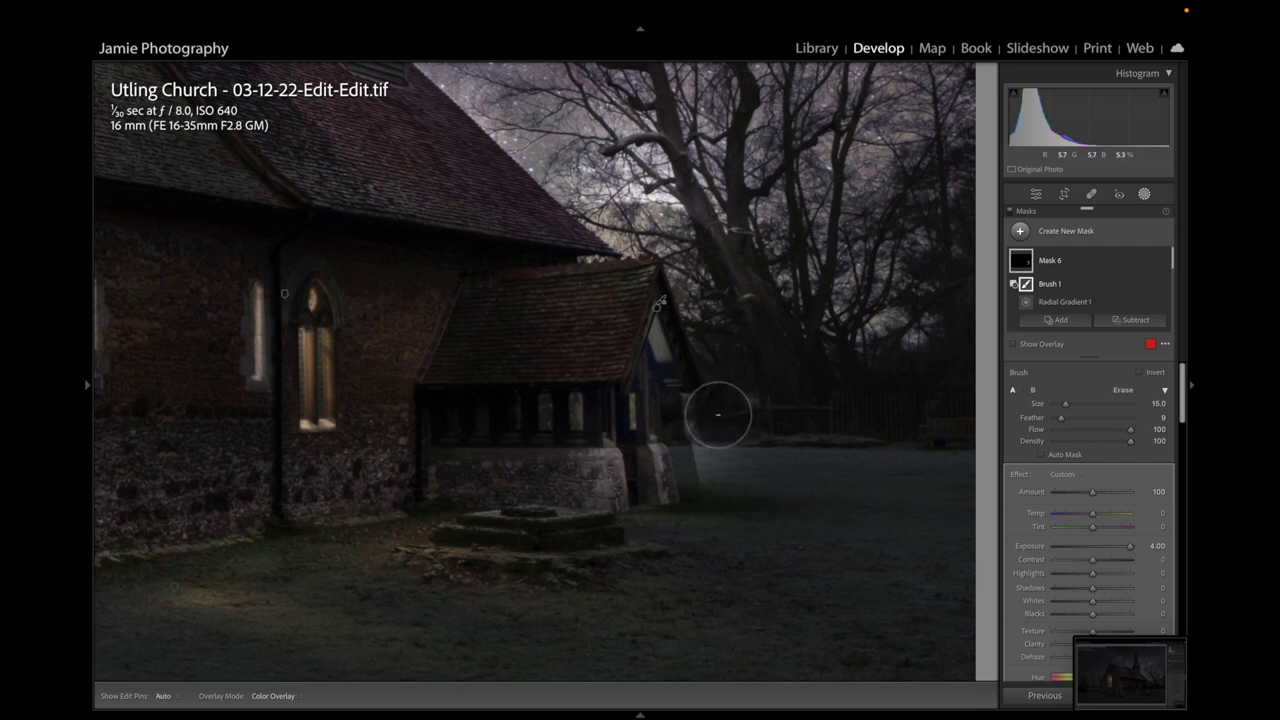
Clear the leftover glow beside the porch buttress with a size 7 brush and from the grass beyond with a larger one
key("bracketleft")
key("bracketleft")
key("bracketleft")
key("bracketleft")
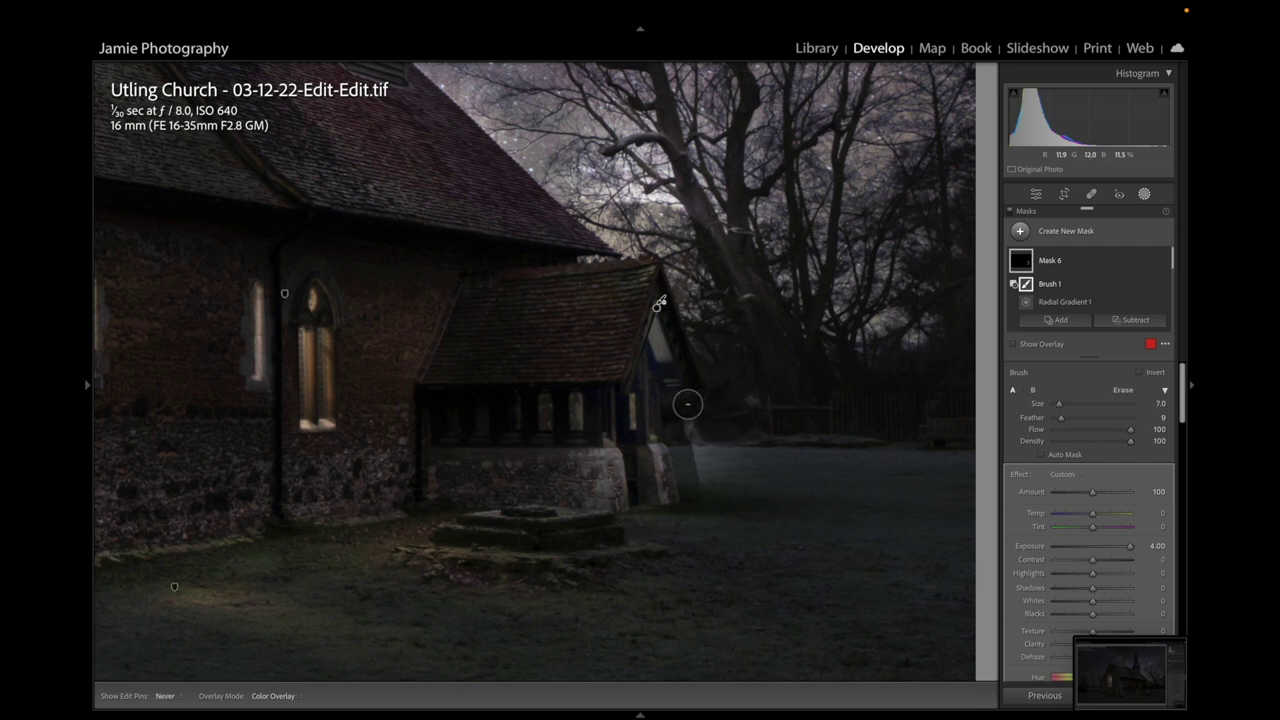
left_click_drag(688, 404, 709, 477)
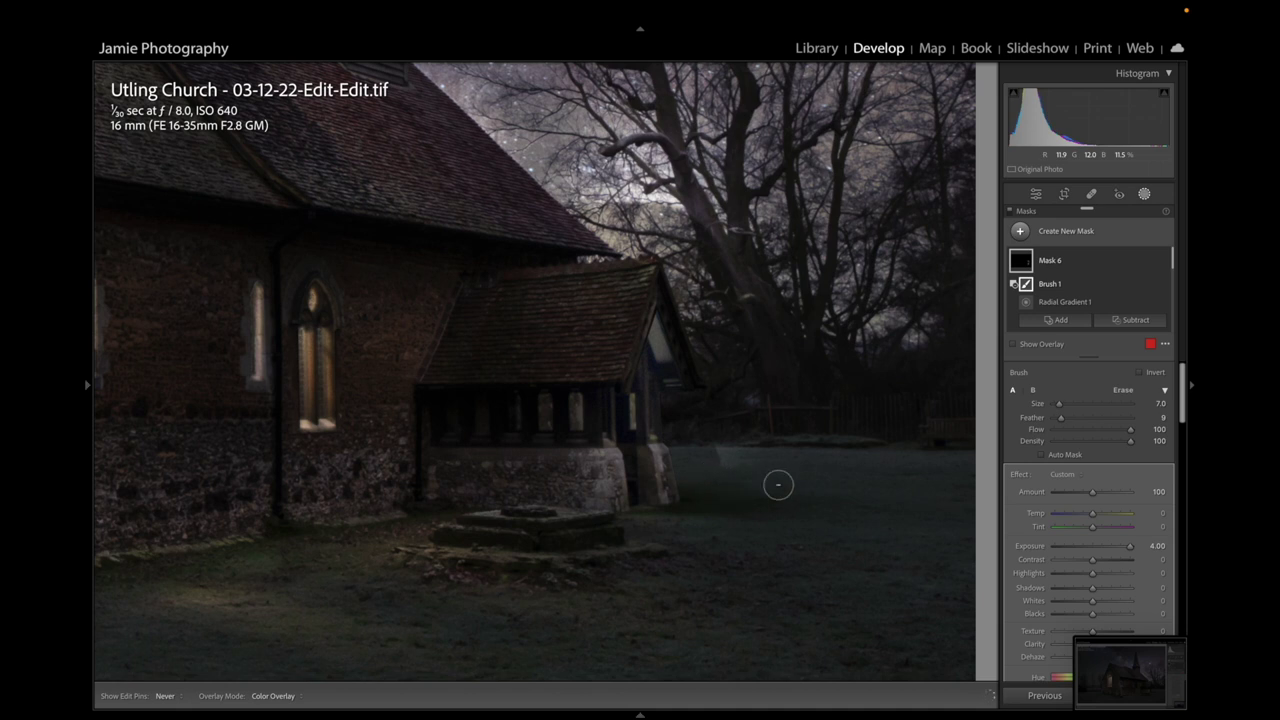
key("bracketright")
key("bracketright")
key("bracketright")
key("bracketright")
mouse_move(871, 482)
left_mouse_down()
mouse_move(789, 476)
mouse_move(737, 441)
mouse_move(820, 443)
left_mouse_up()
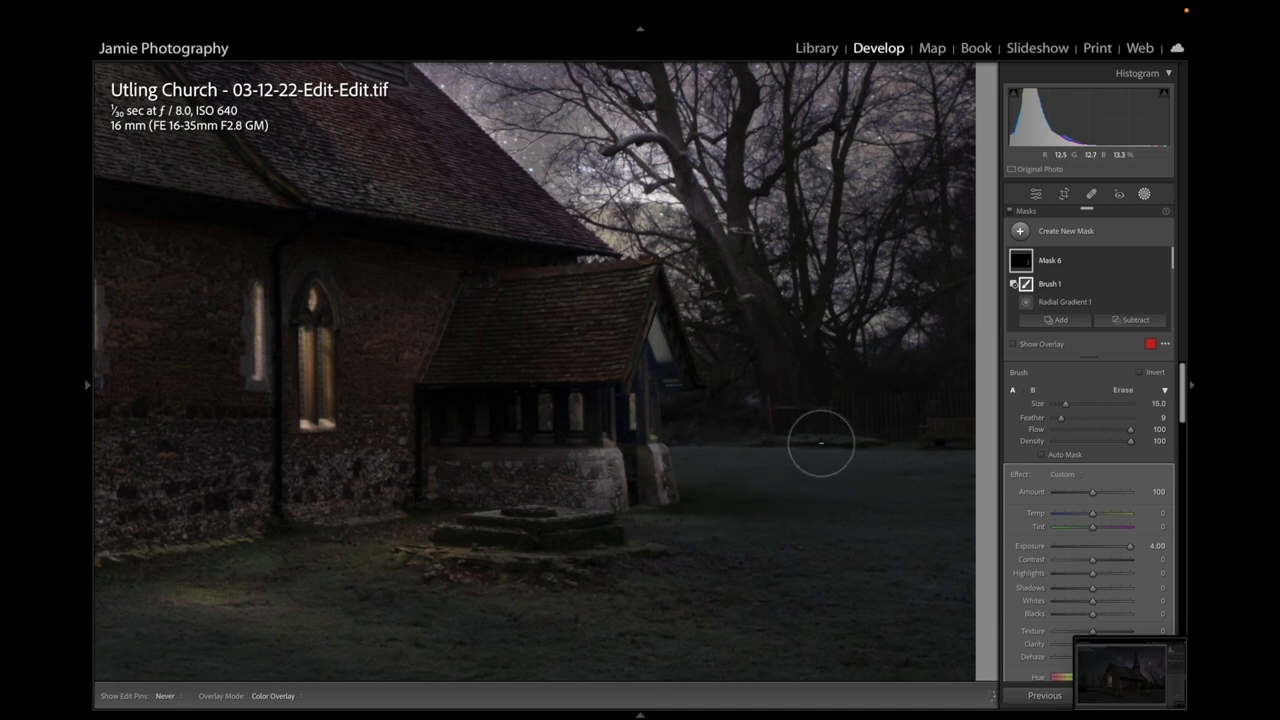
Check the mask overlay and subtract the remaining spill from the tree and sky behind the porch, enlarging the brush to 27
mouse_move(1020, 268)
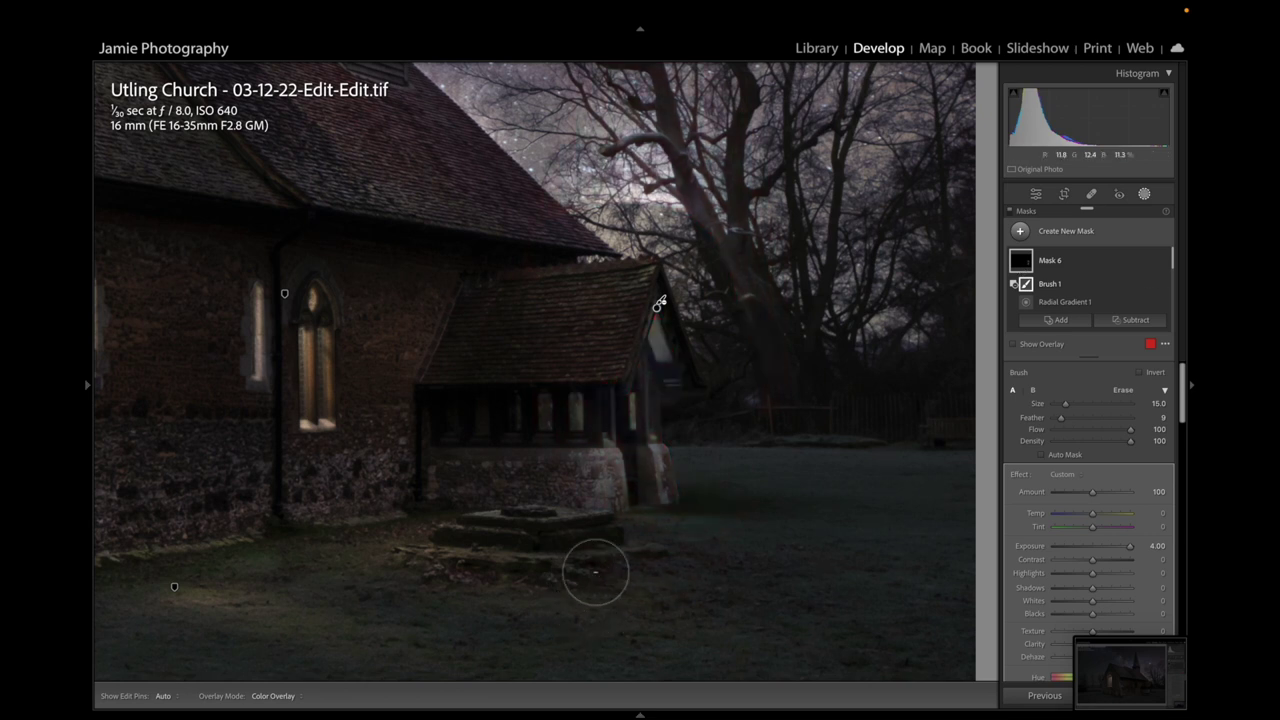
key("h")
key("h")
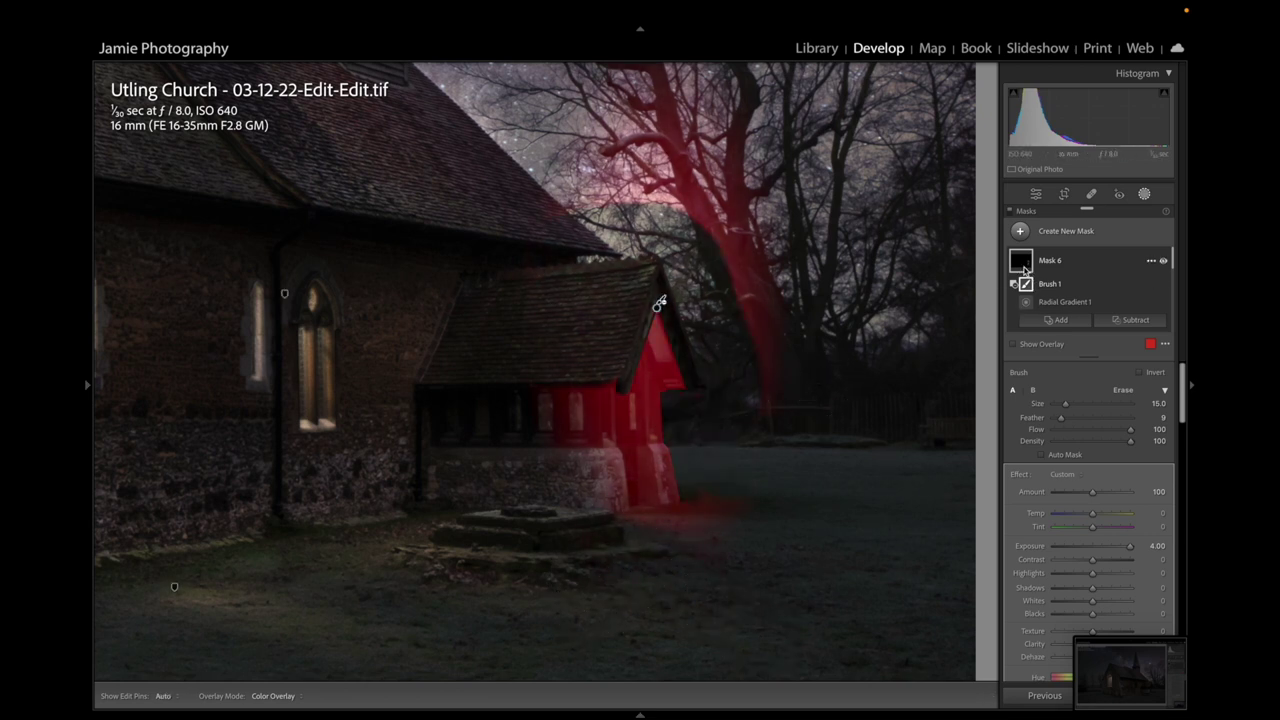
key("h")
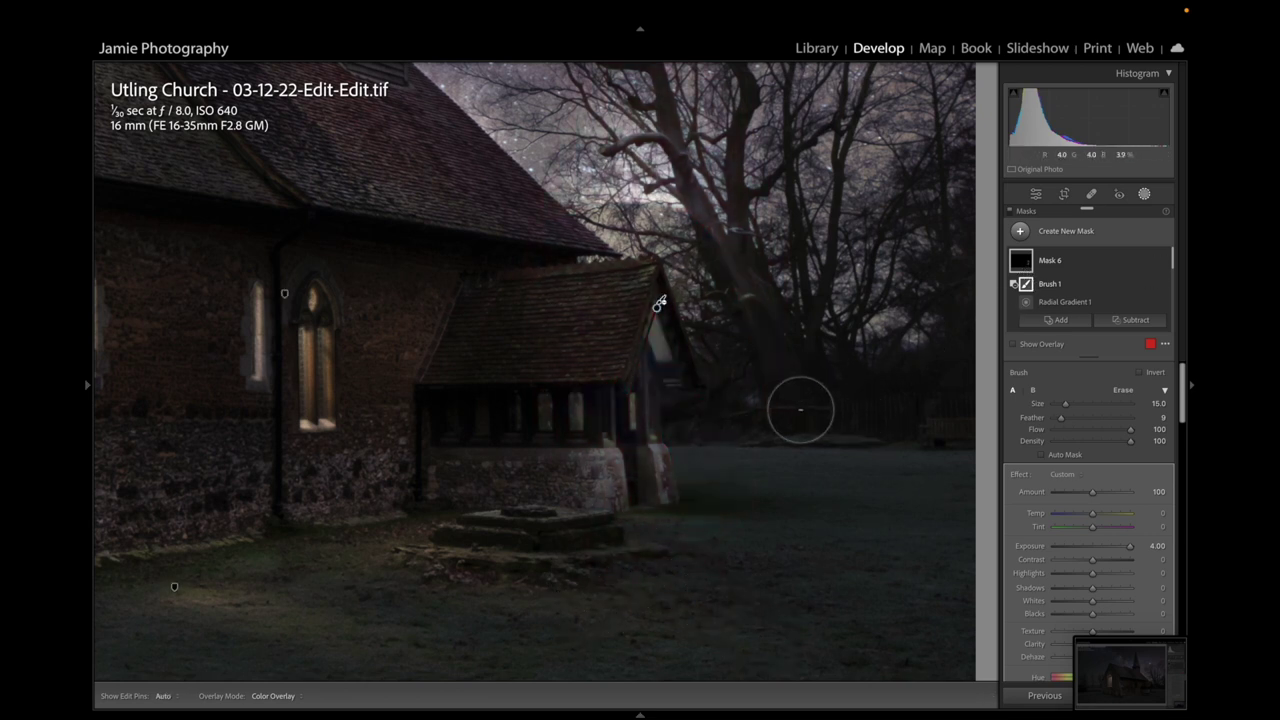
scroll(800, 400, "up", 6)
mouse_move(800, 396)
left_mouse_down()
mouse_move(690, 190)
mouse_move(443, 157)
mouse_move(414, 171)
mouse_move(405, 205)
left_mouse_up()
mouse_move(1031, 266)
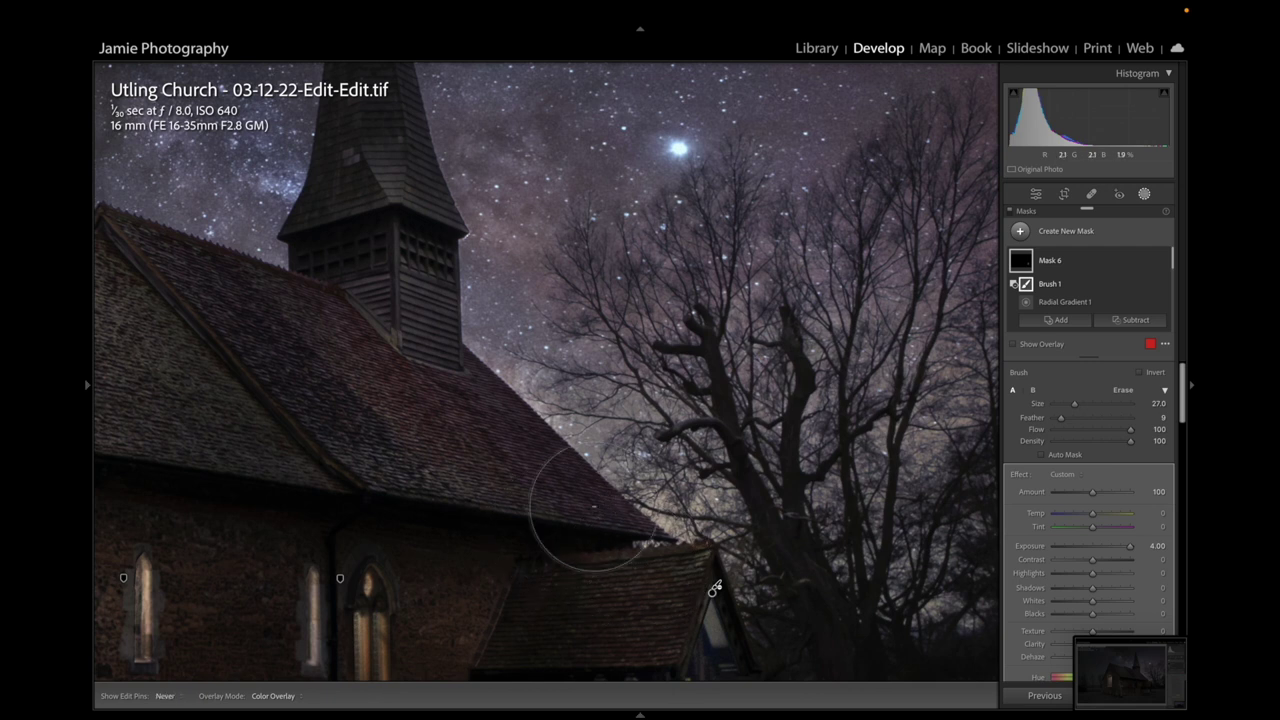
mouse_move(1026, 260)
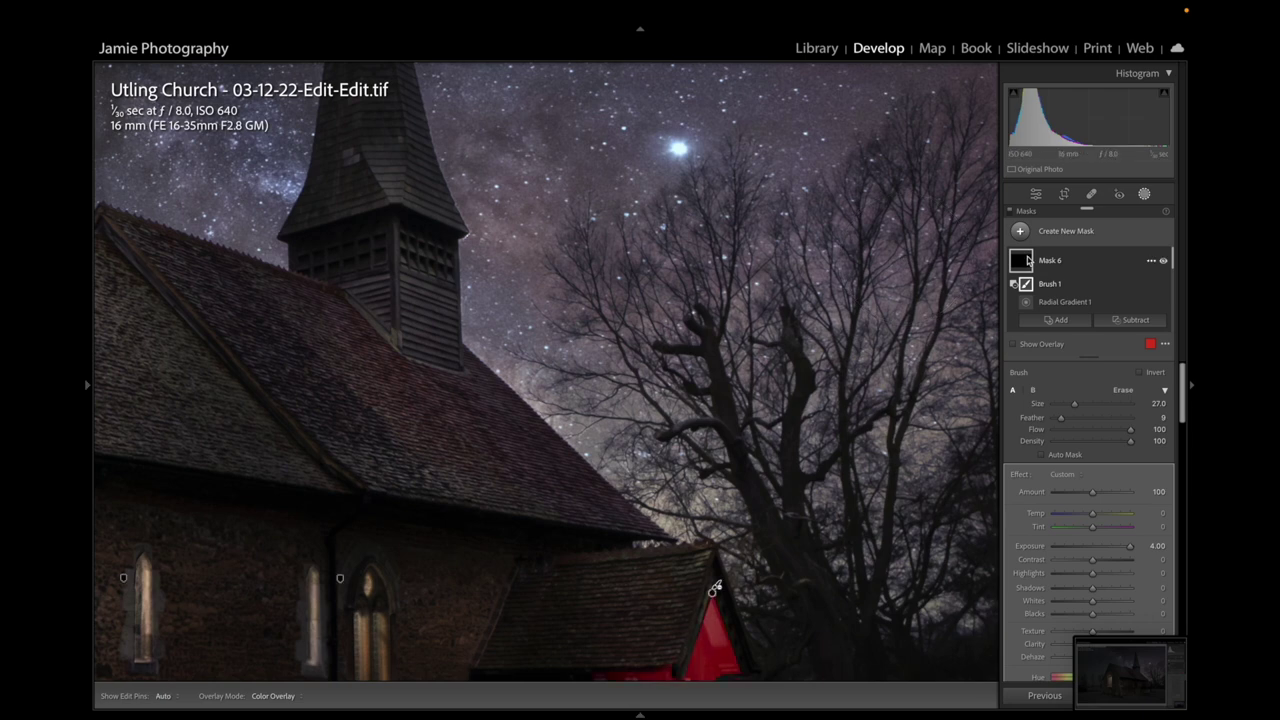
Warm the porch mask with Temp 44 and Tint 37, and duplicate it to strengthen the interior glow
scroll(546, 372, "down", 4)
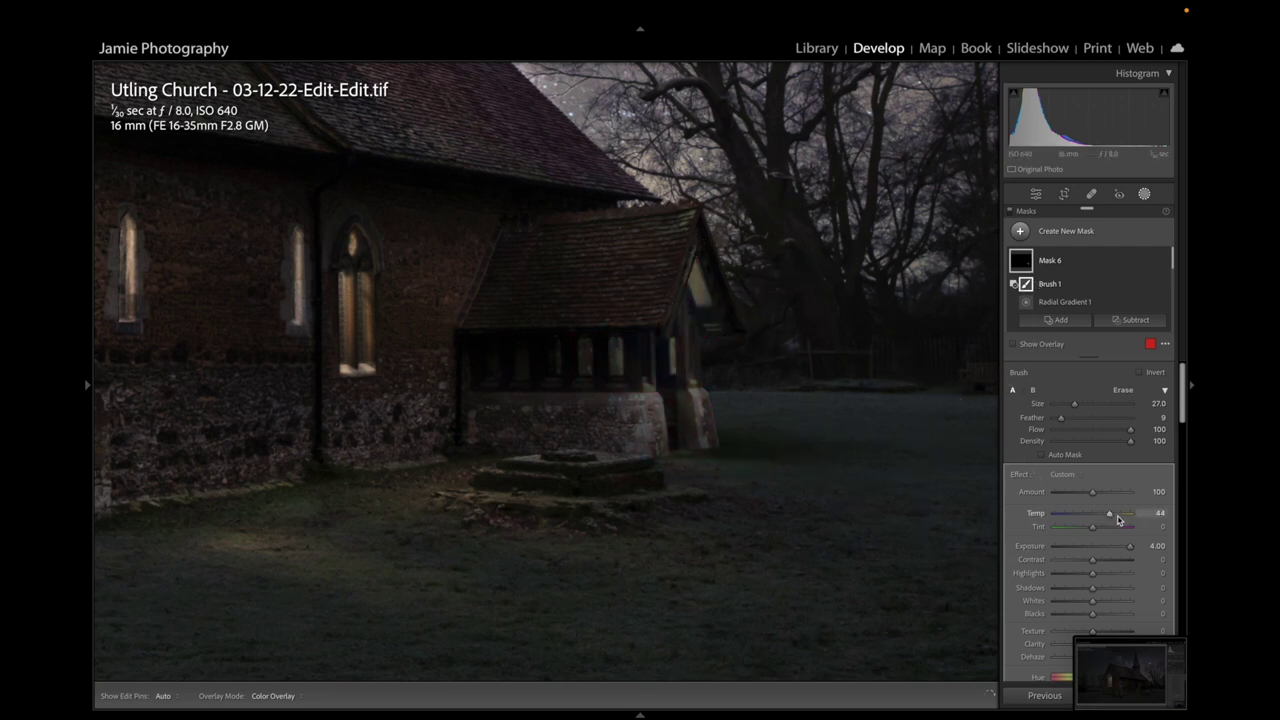
right_click(700, 251)
left_click(726, 341)
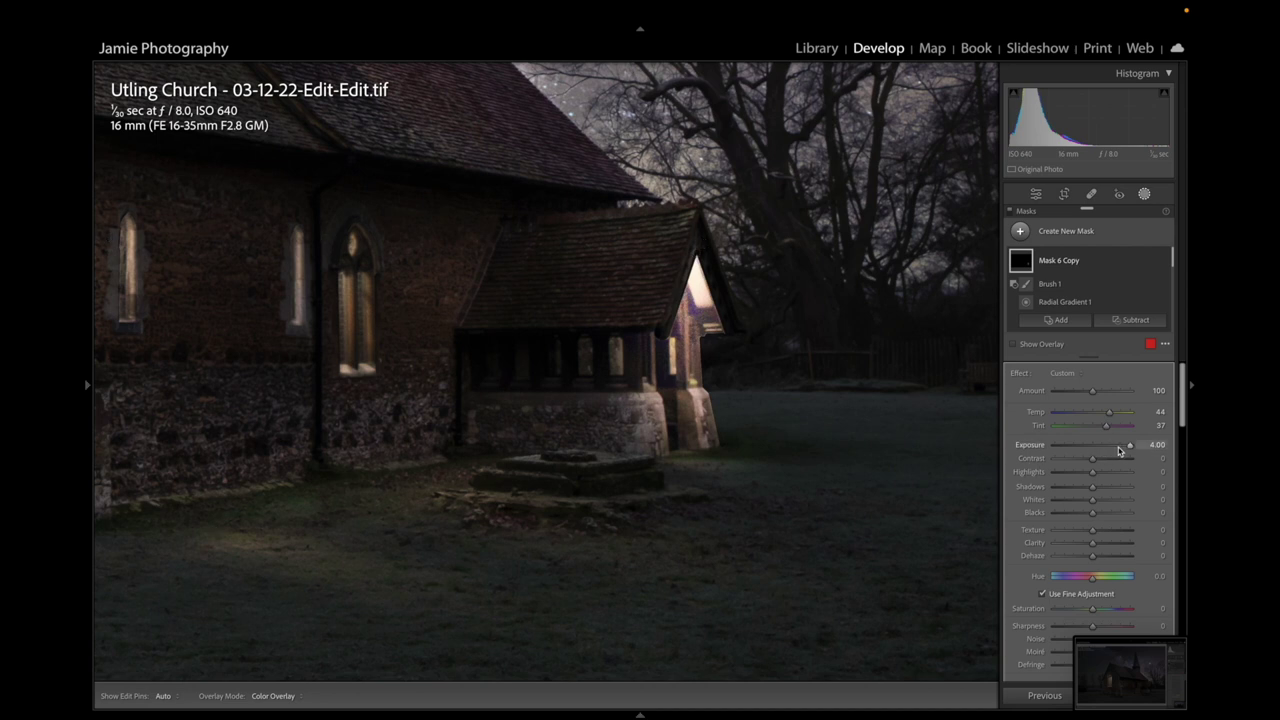
scroll(1088, 595, "down", 2)
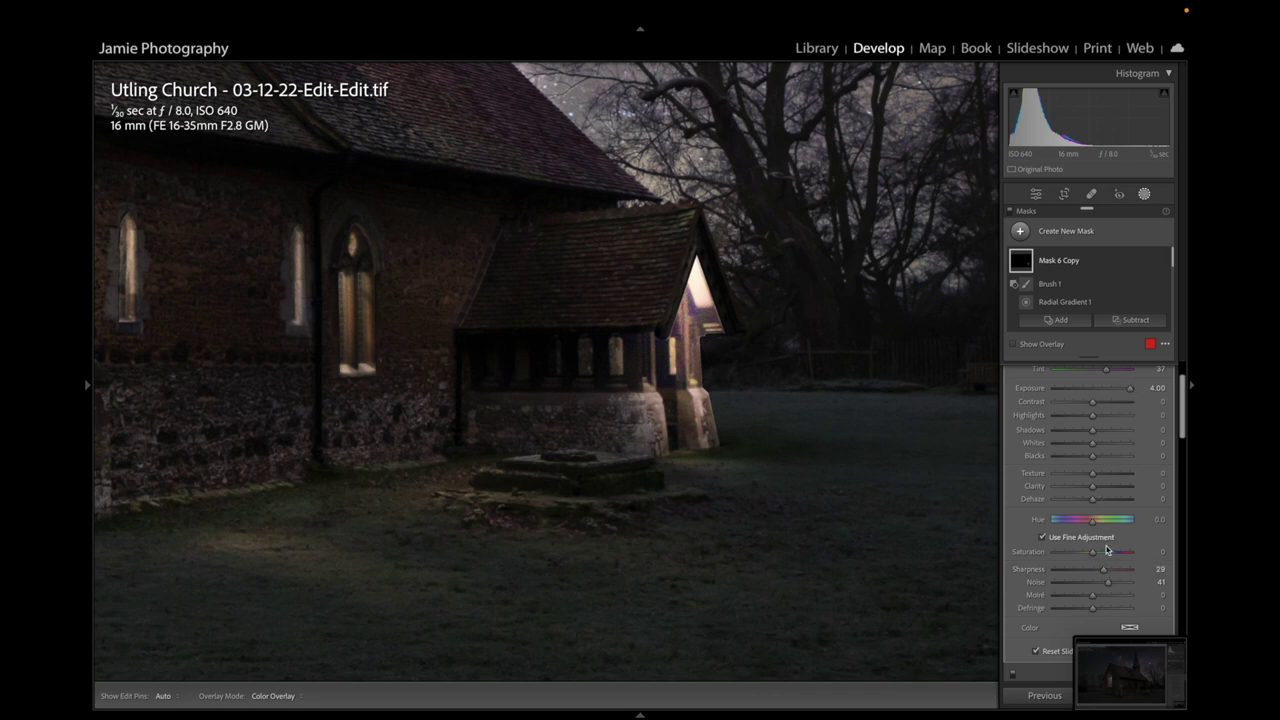
Refine the duplicated porch mask with Clarity 26, Exposure 1.37 and Temp 31
left_click_drag(1092, 486, 1103, 489)
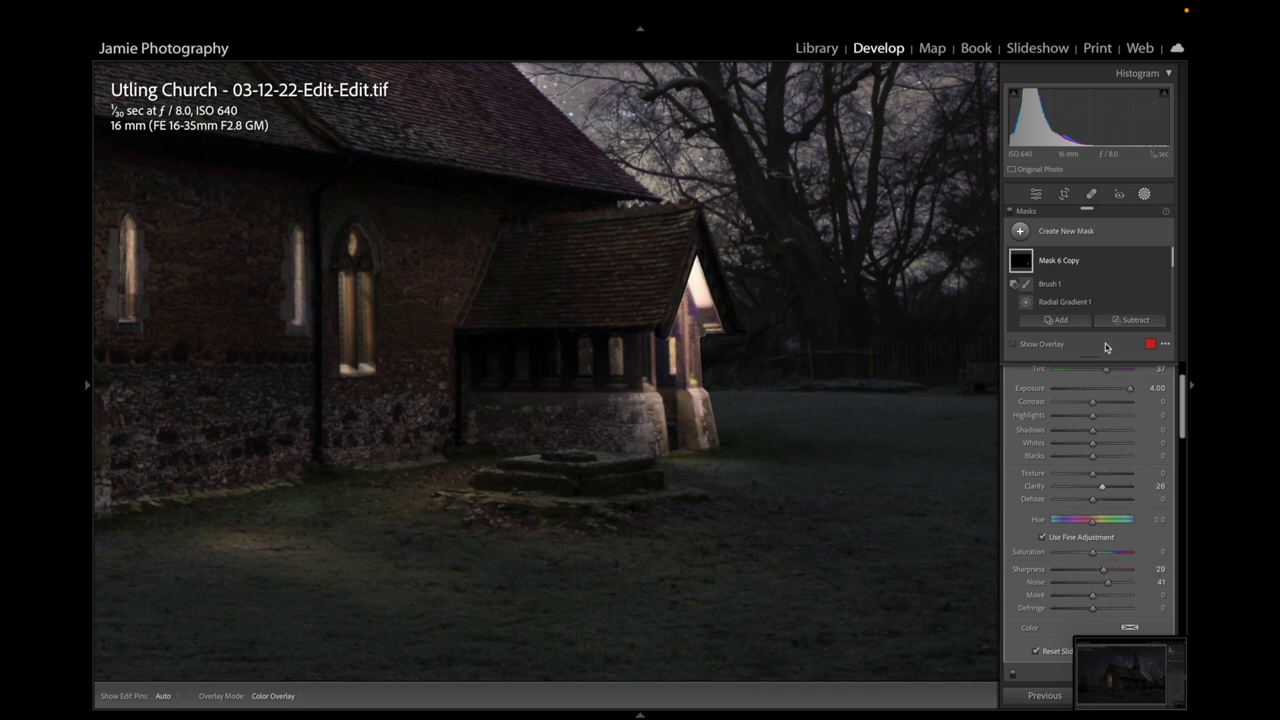
left_click_drag(1118, 391, 1107, 394)
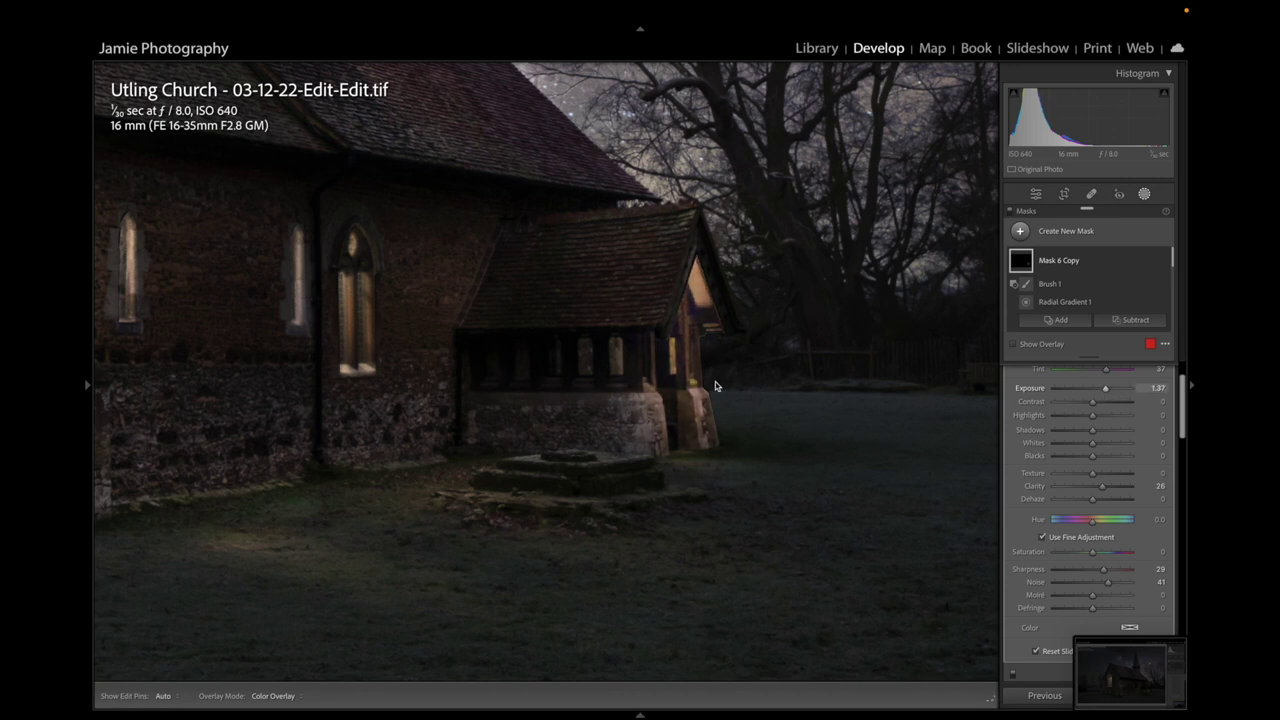
scroll(715, 386, "down", 2)
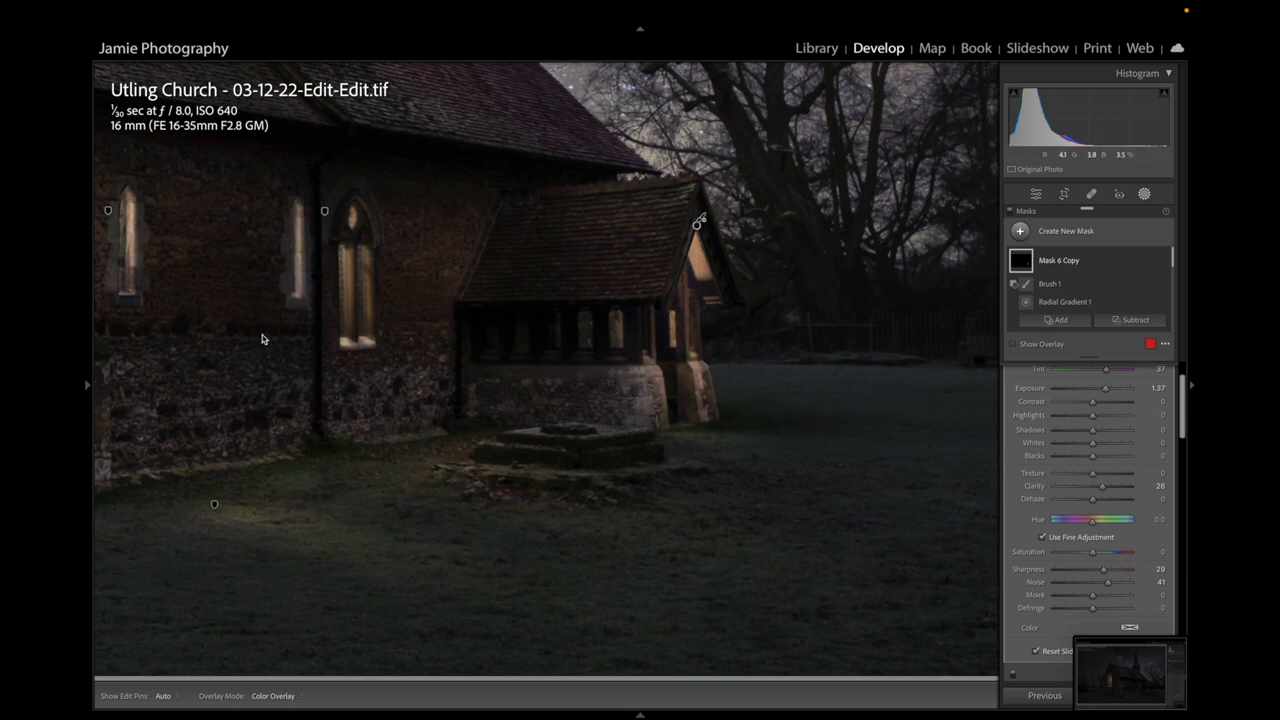
scroll(1098, 397, "up", 2)
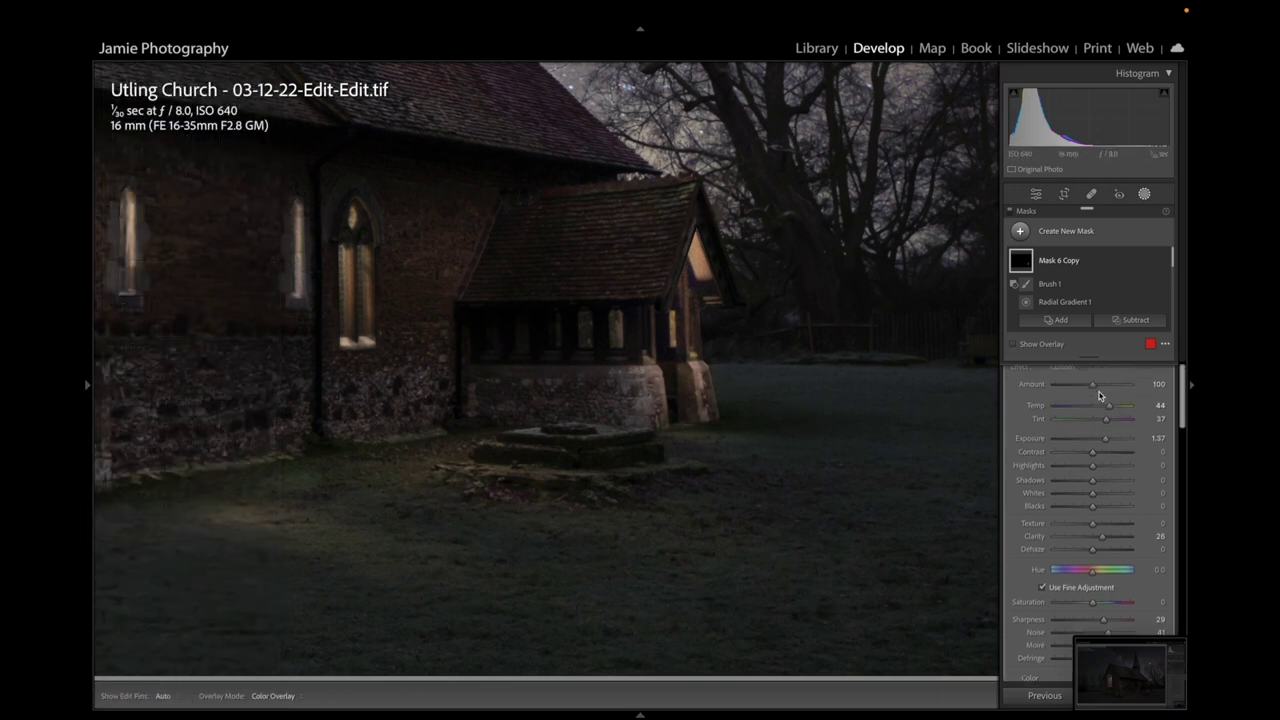
scroll(1100, 400, "up", 1)
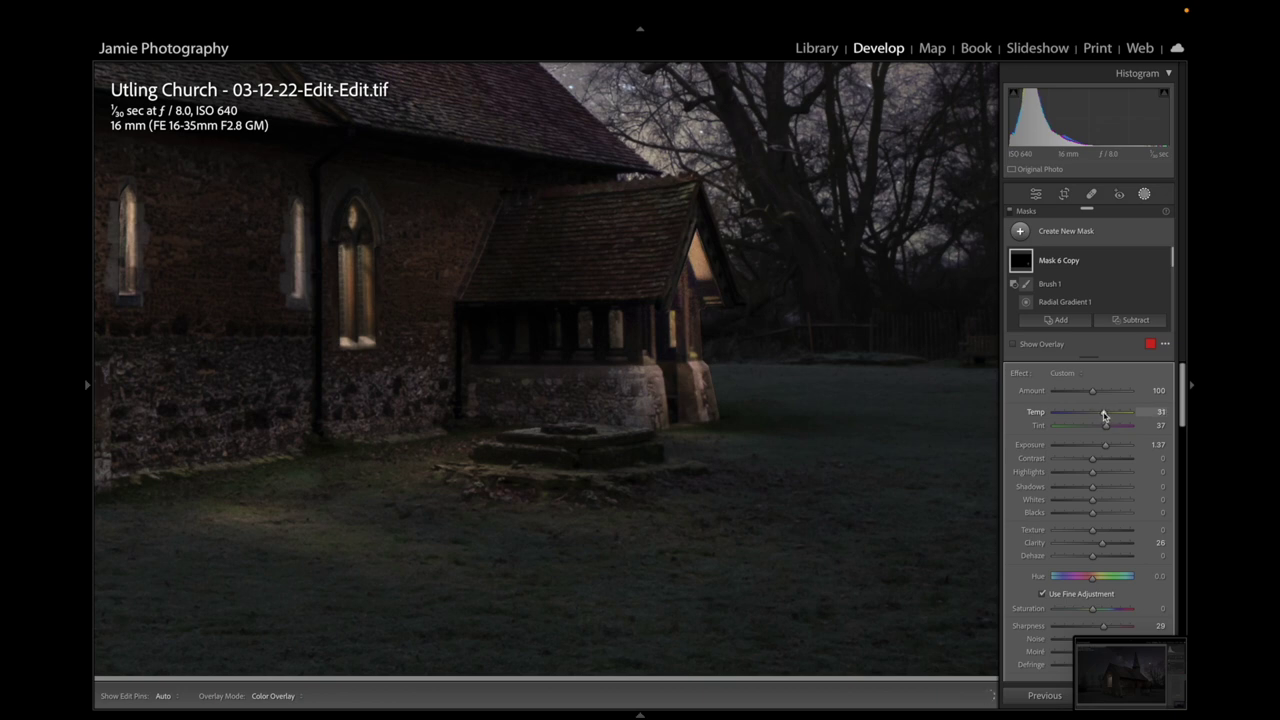
Set the duplicated porch mask's subtract brush to size 5, Feather 53 and Flow 44, and blend the glow along the porch edges
mouse_move(85, 389)
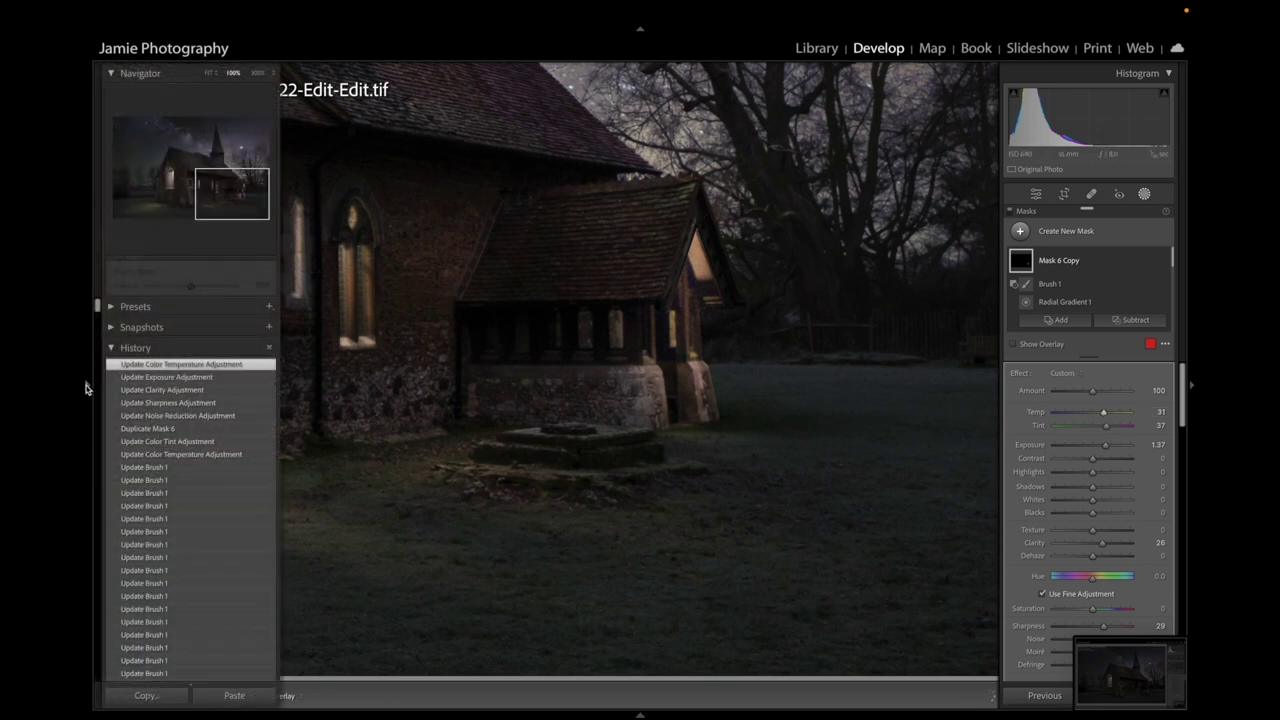
left_click(258, 76)
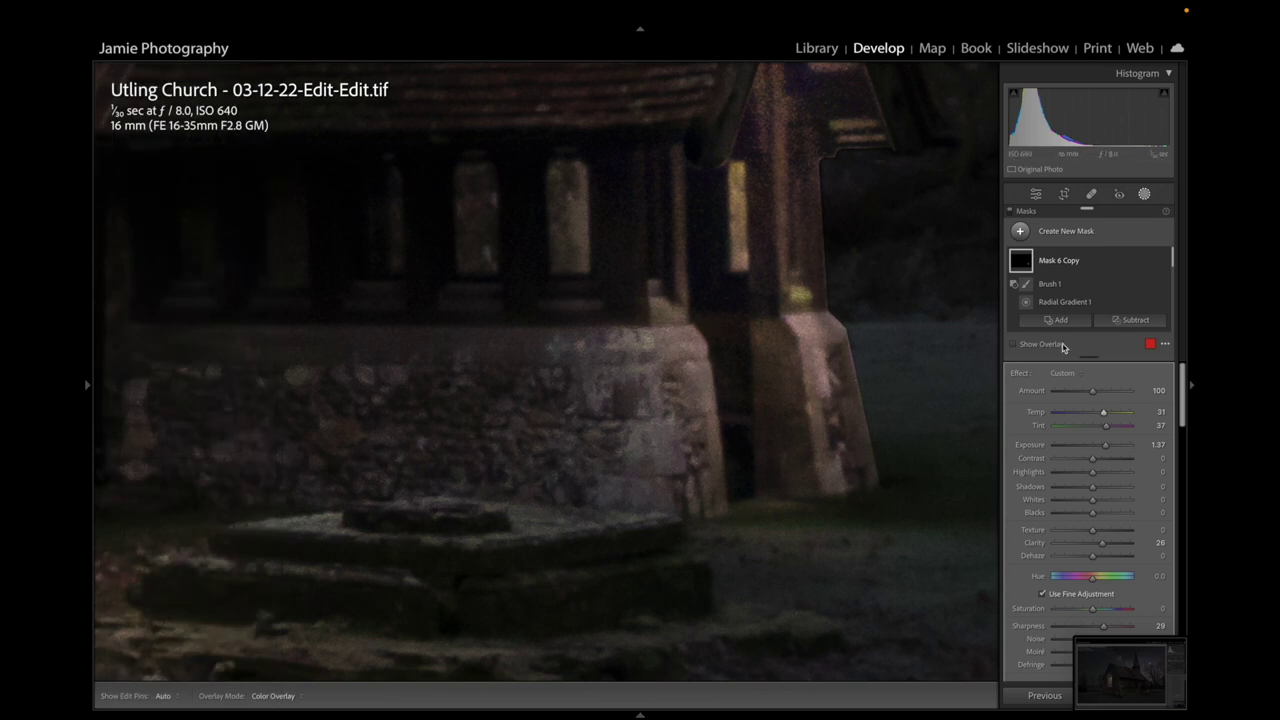
left_click(1050, 284)
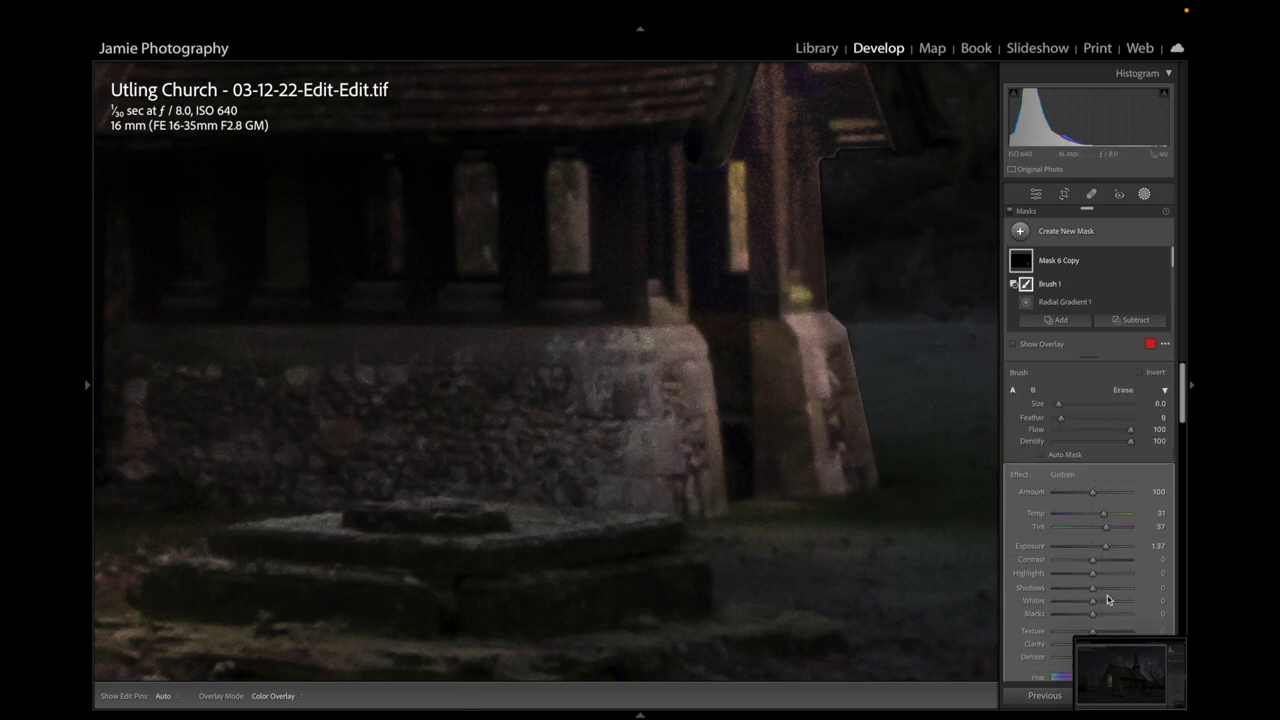
left_click_drag(1060, 417, 1087, 418)
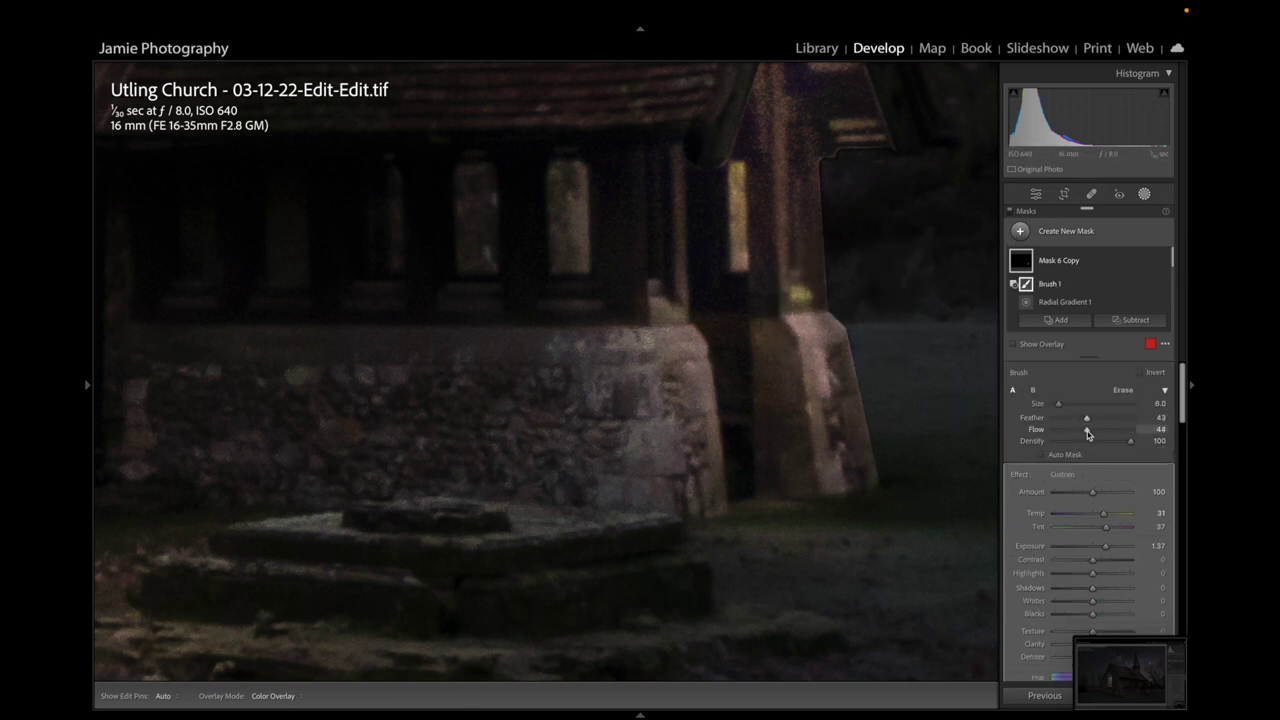
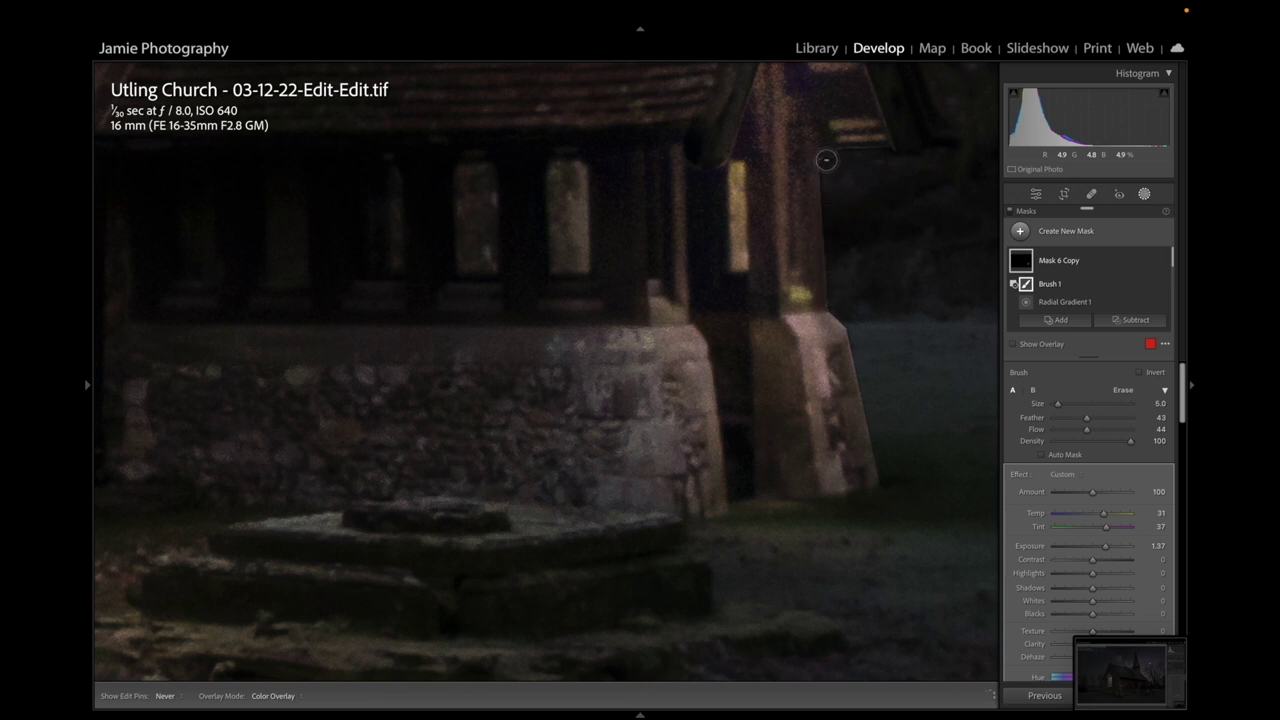
key("h")
mouse_move(1025, 268)
key("h")
scroll(1084, 283, "down", 1)
scroll(1084, 283, "up", 1)
key("h")
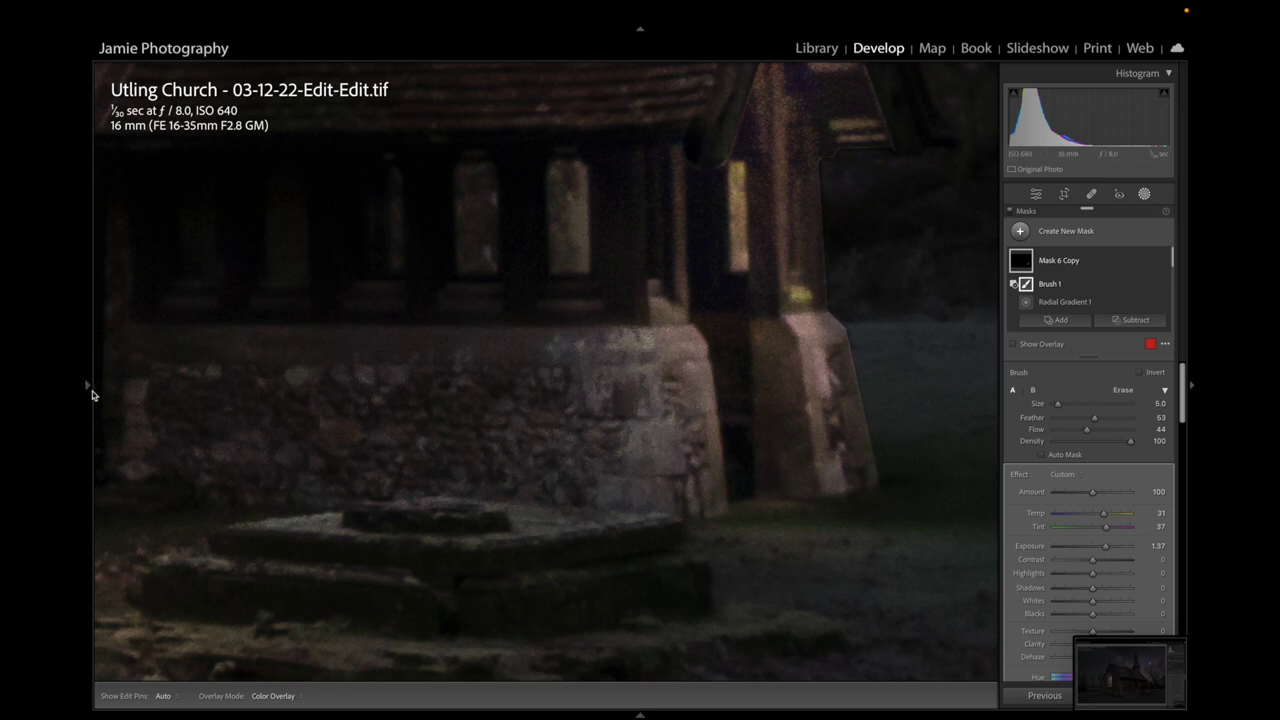
Judge the porch glow against the whole image and set the duplicated porch mask's Exposure to 1.14
mouse_move(90, 388)
left_click(213, 74)
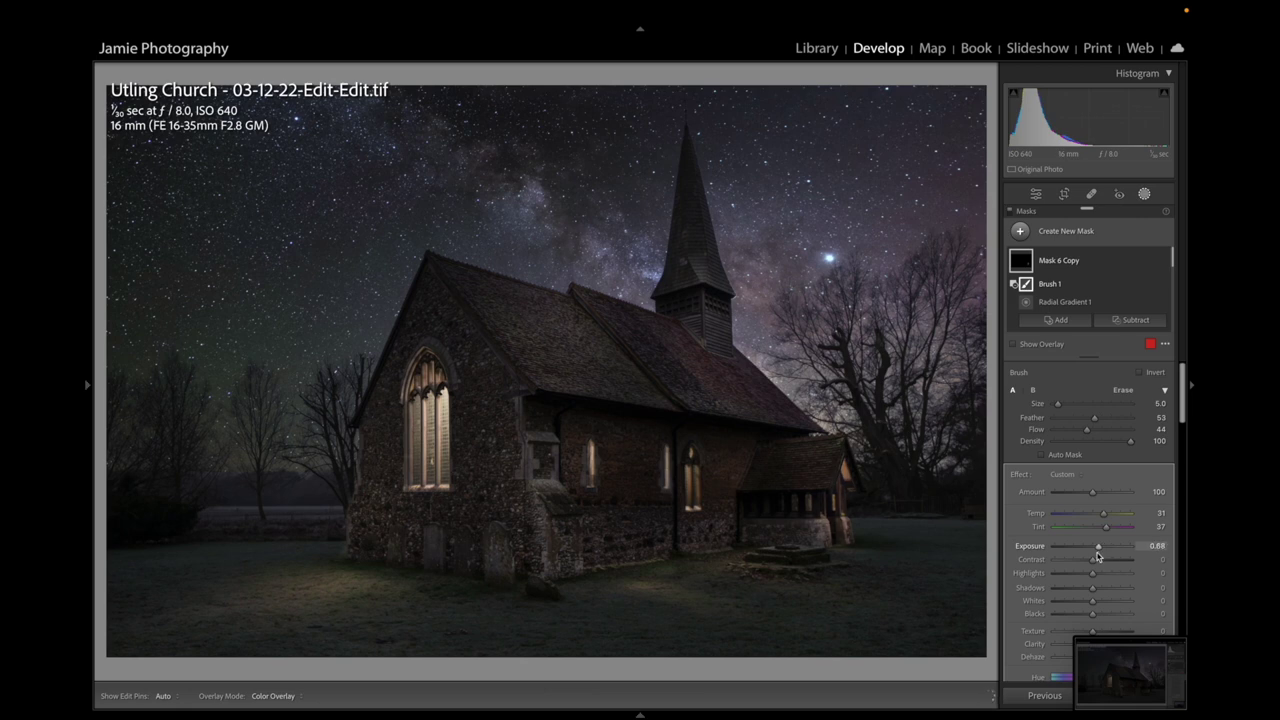
left_click_drag(1098, 556, 1105, 557)
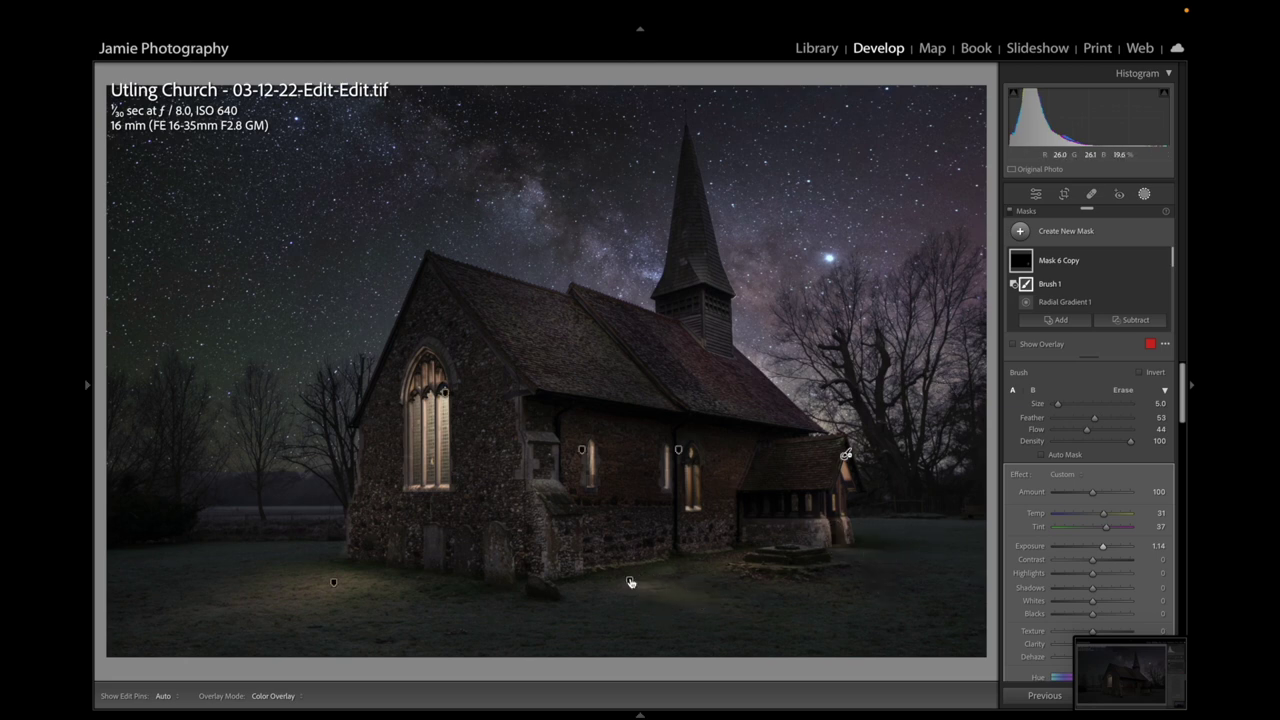
Duplicate the grass mask's Radial Gradient 1, place it beside the porch, and rotate and widen it to lie flat along the ground
left_click(630, 581)
right_click(630, 582)
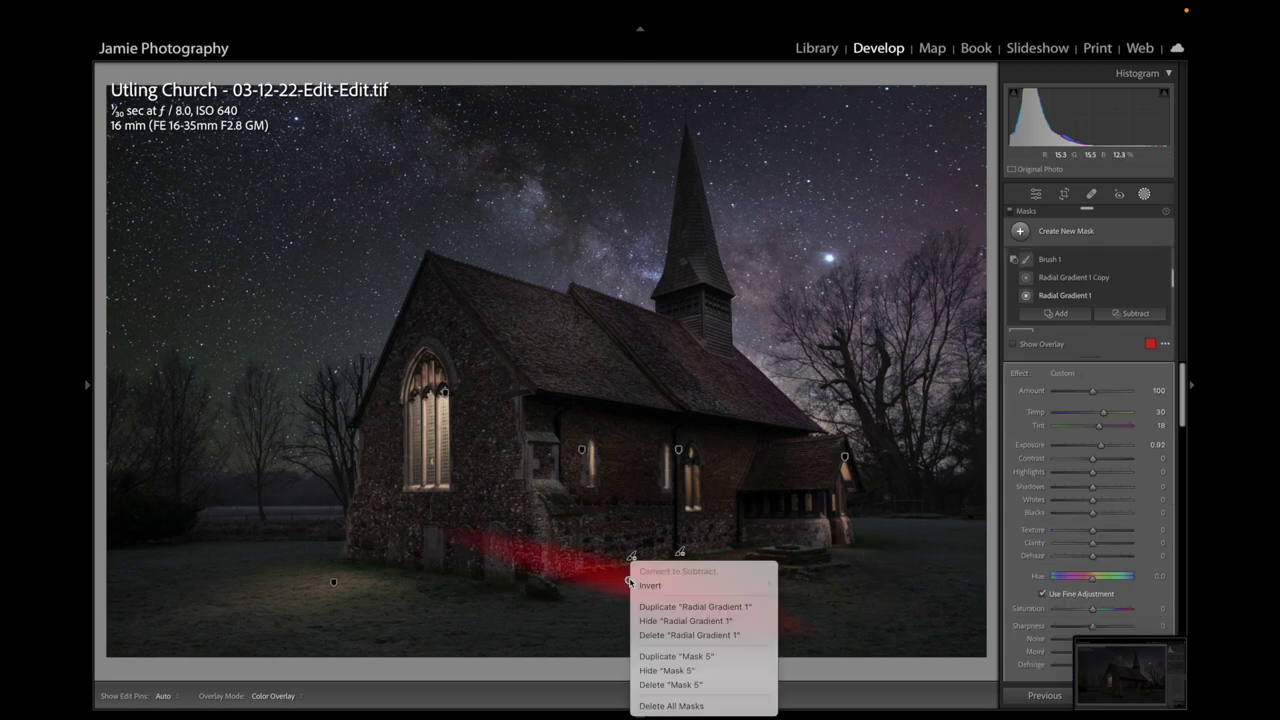
left_click(668, 607)
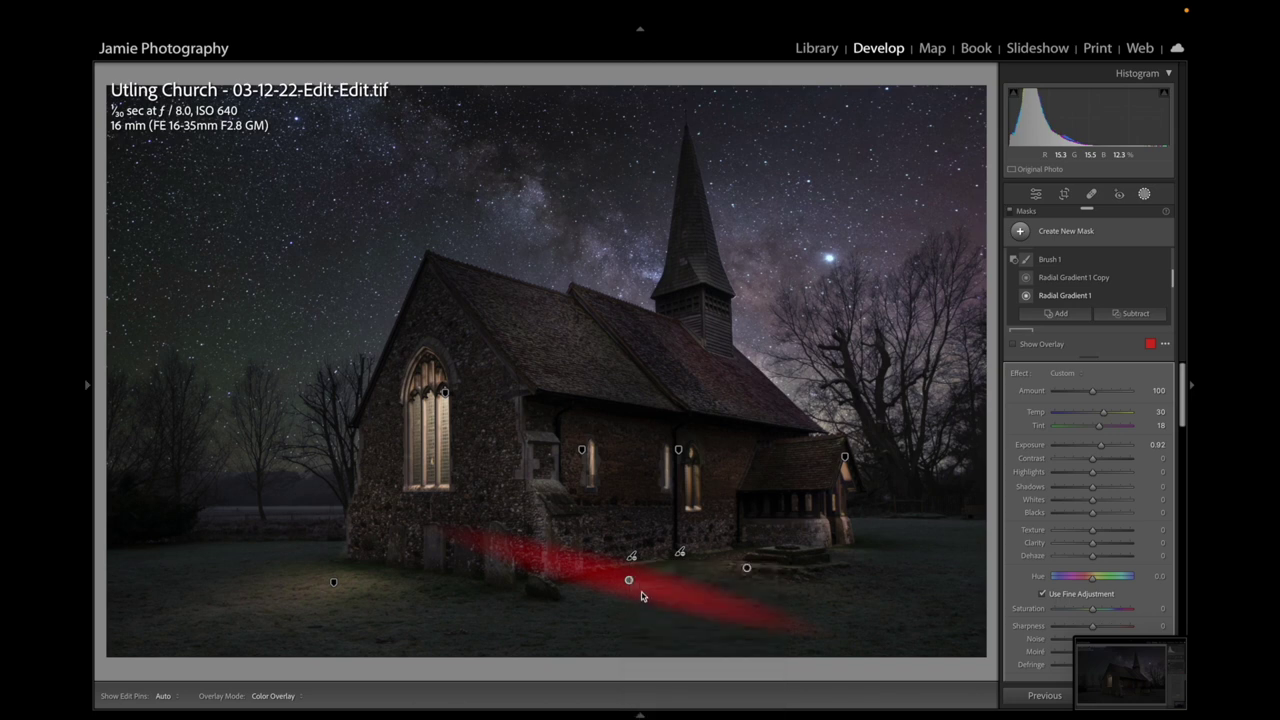
left_click_drag(620, 592, 873, 542)
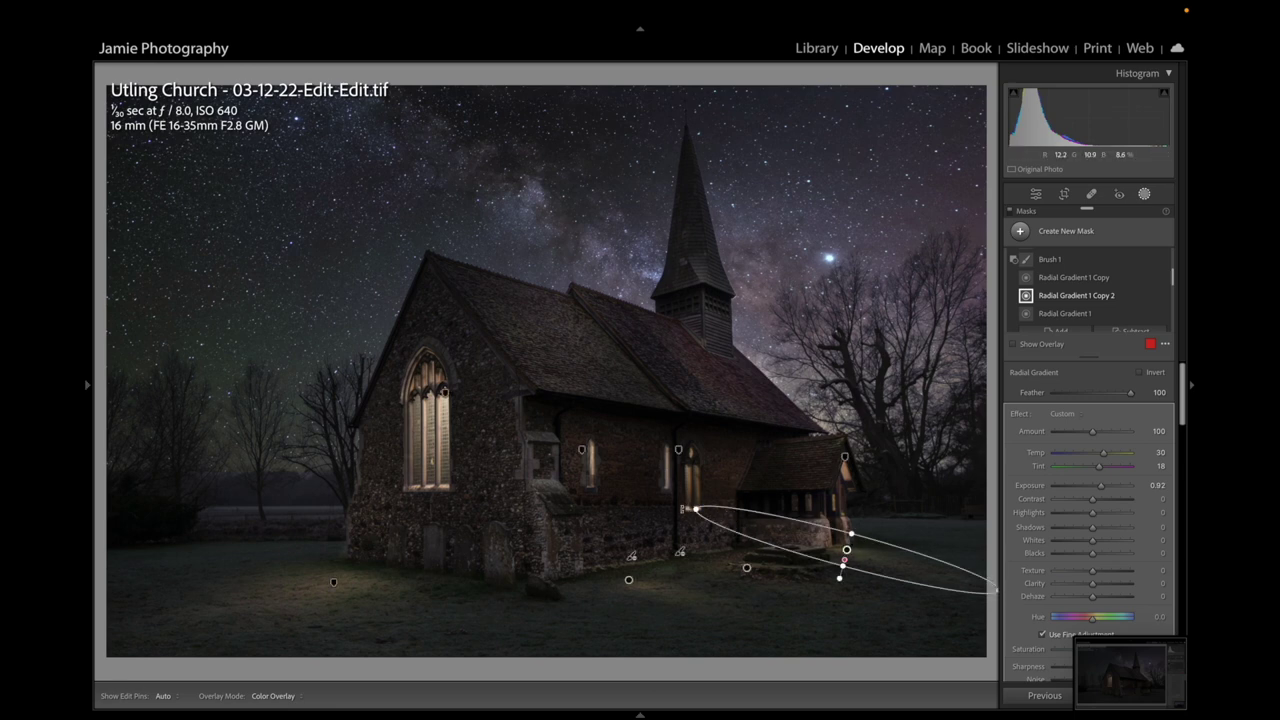
left_click_drag(688, 508, 679, 537)
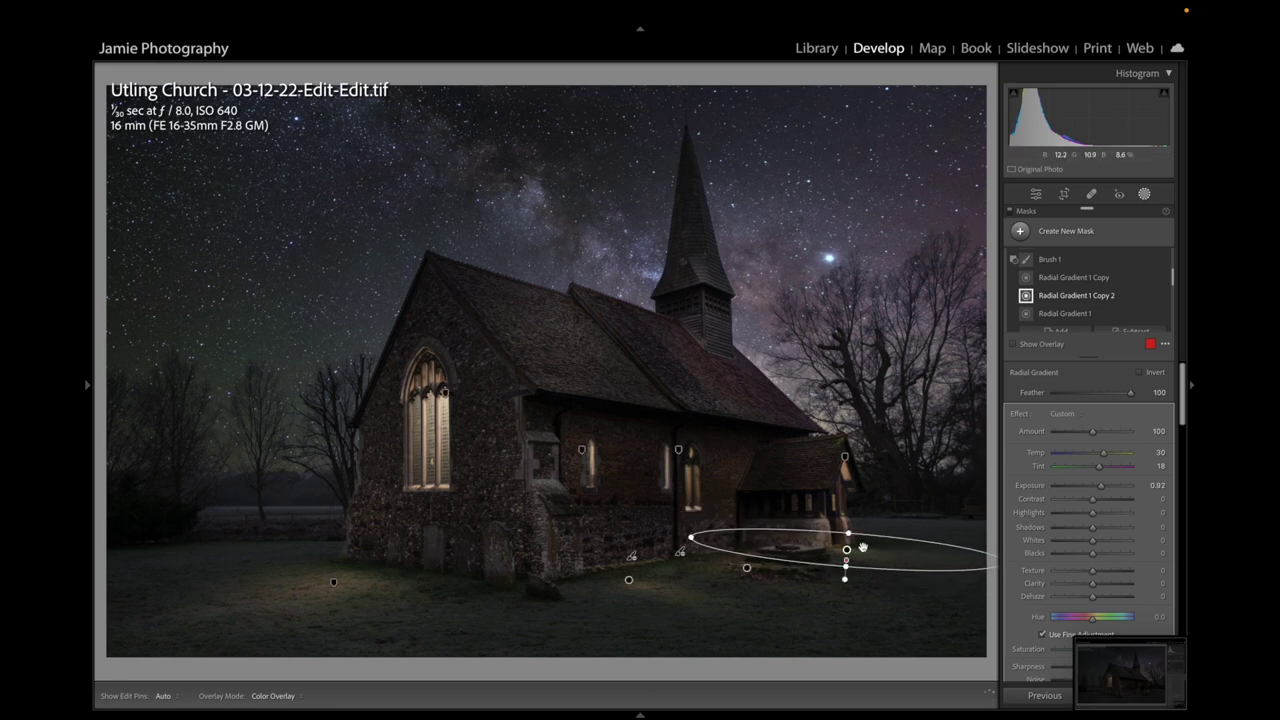
left_click_drag(847, 549, 860, 525)
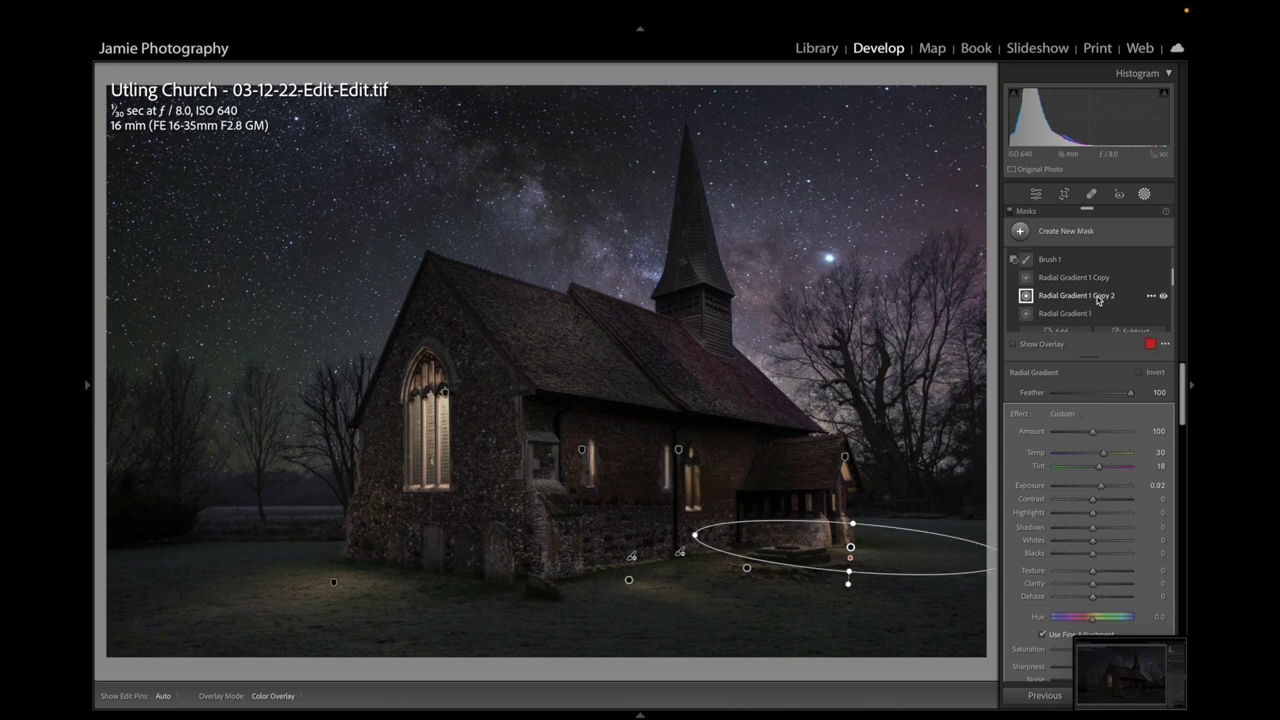
Add a subtract brush with Feather 52 and Flow 52 to the grass mask and remove the new glow from the porch's stone base
scroll(1118, 318, "down", 1)
left_click(1128, 301)
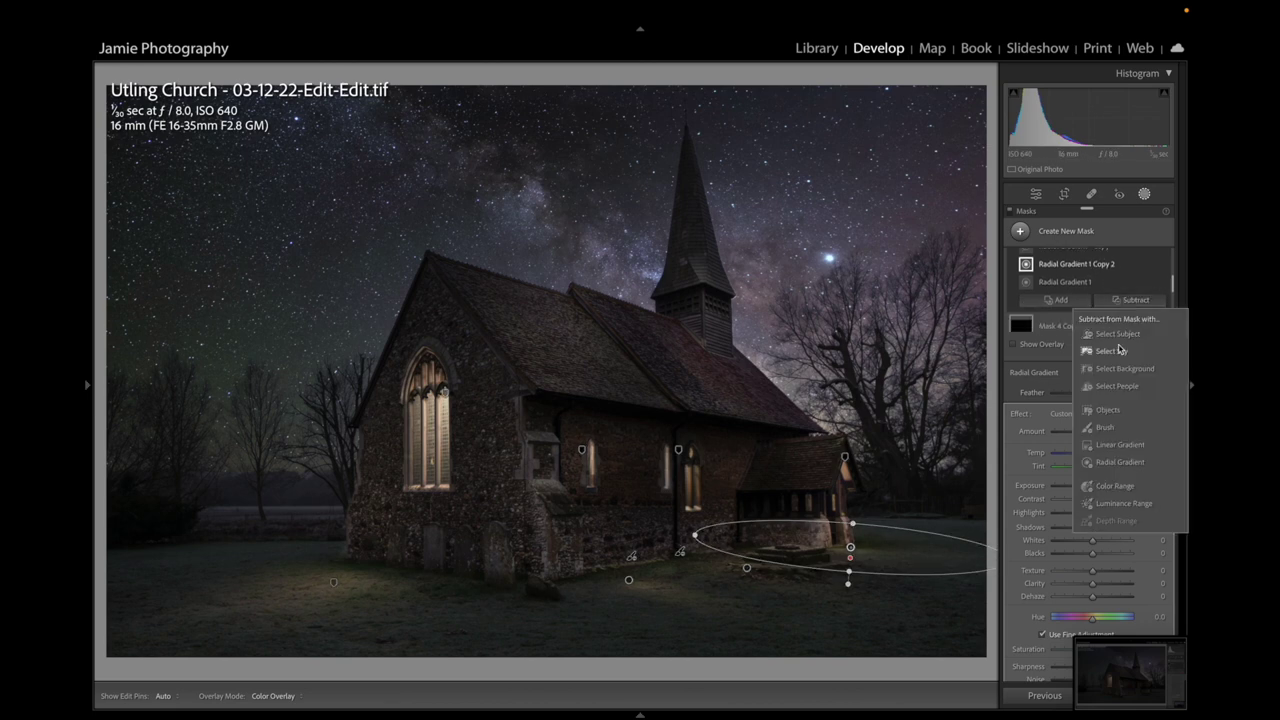
left_click(1113, 428)
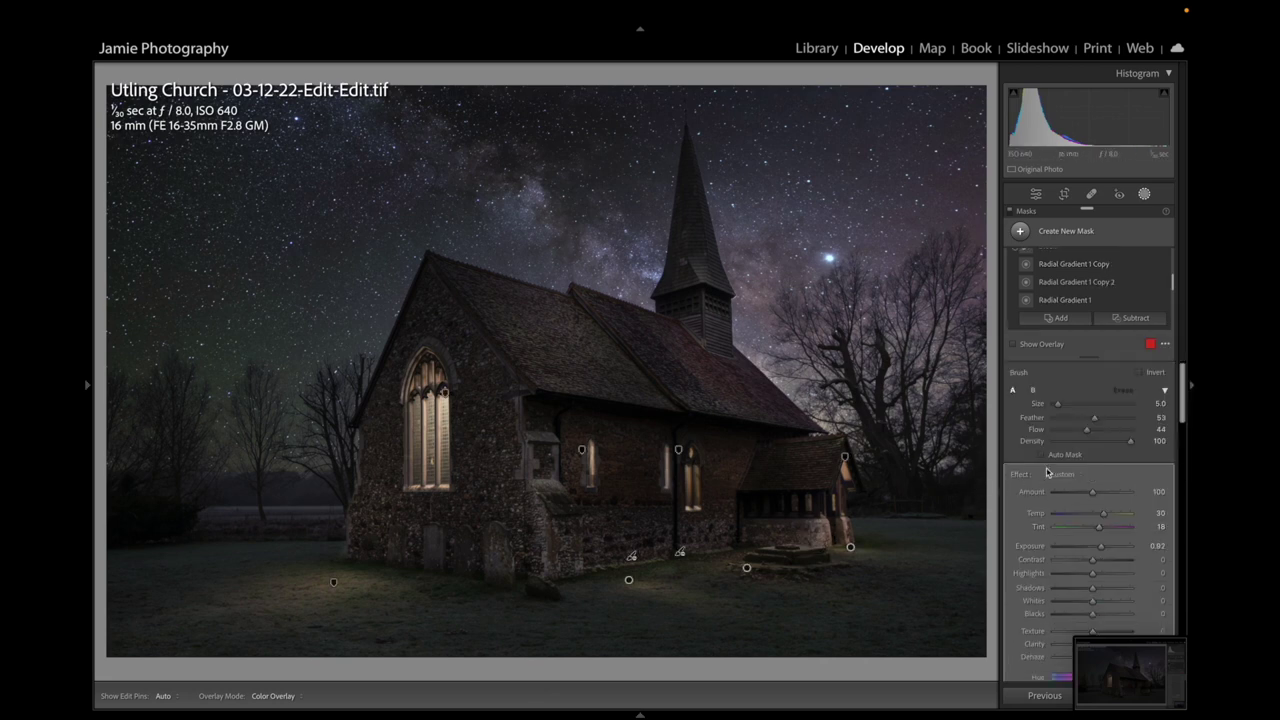
left_click_drag(1088, 430, 1095, 428)
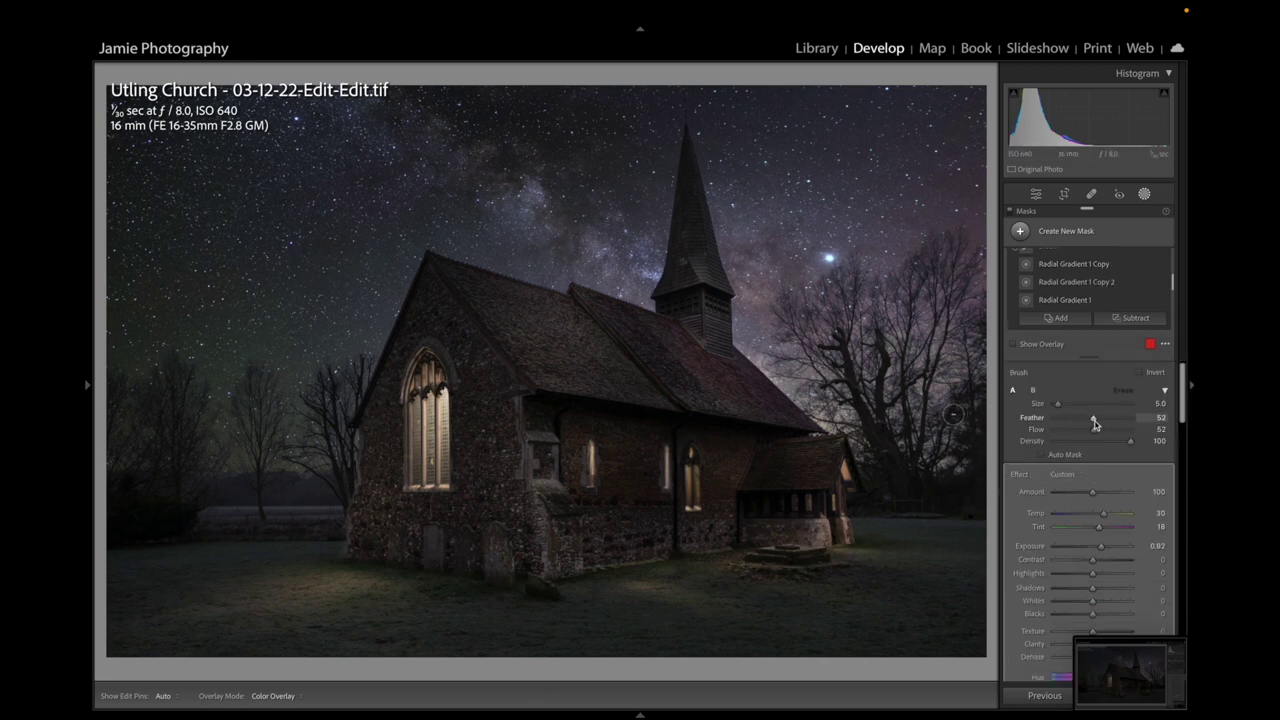
key("h")
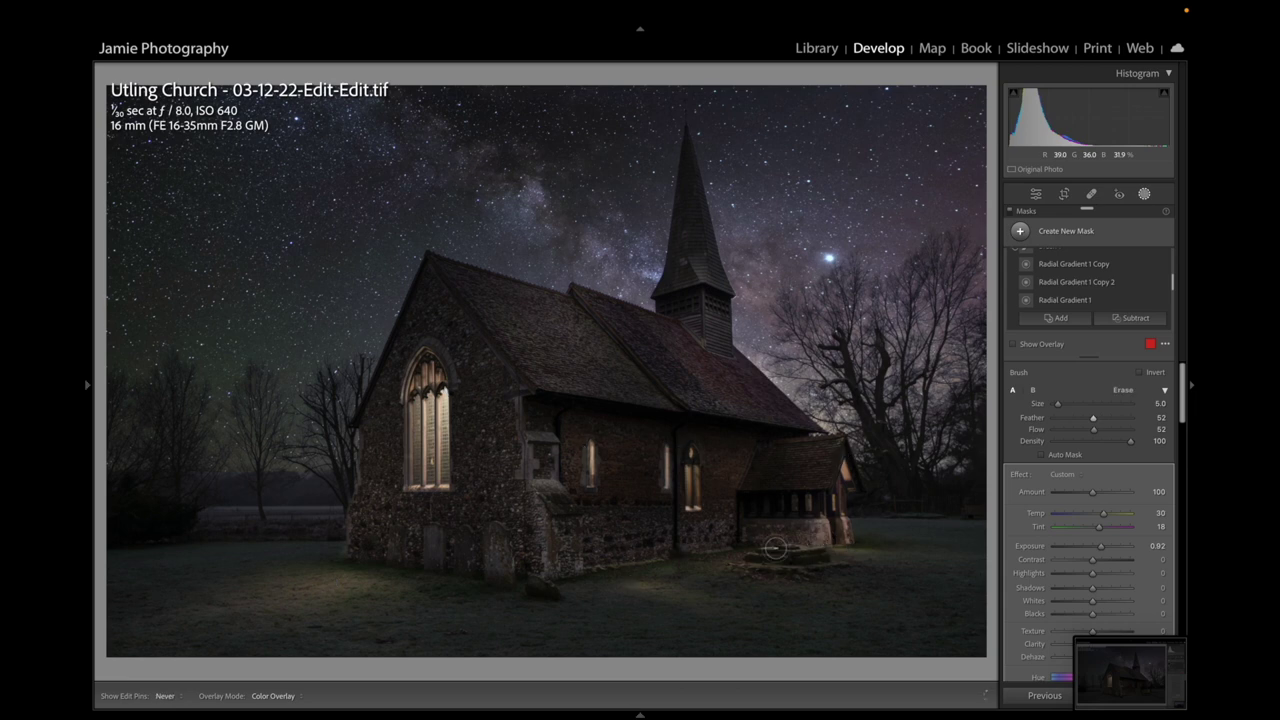
key("h")
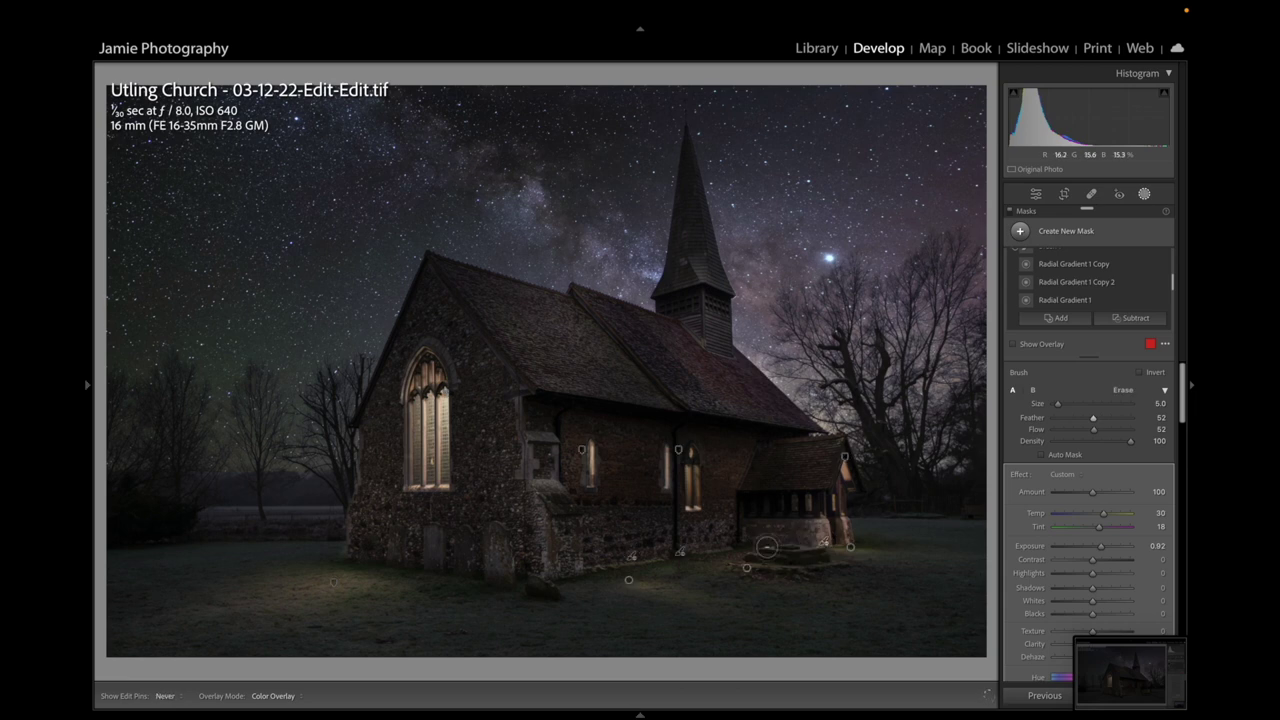
key("h")
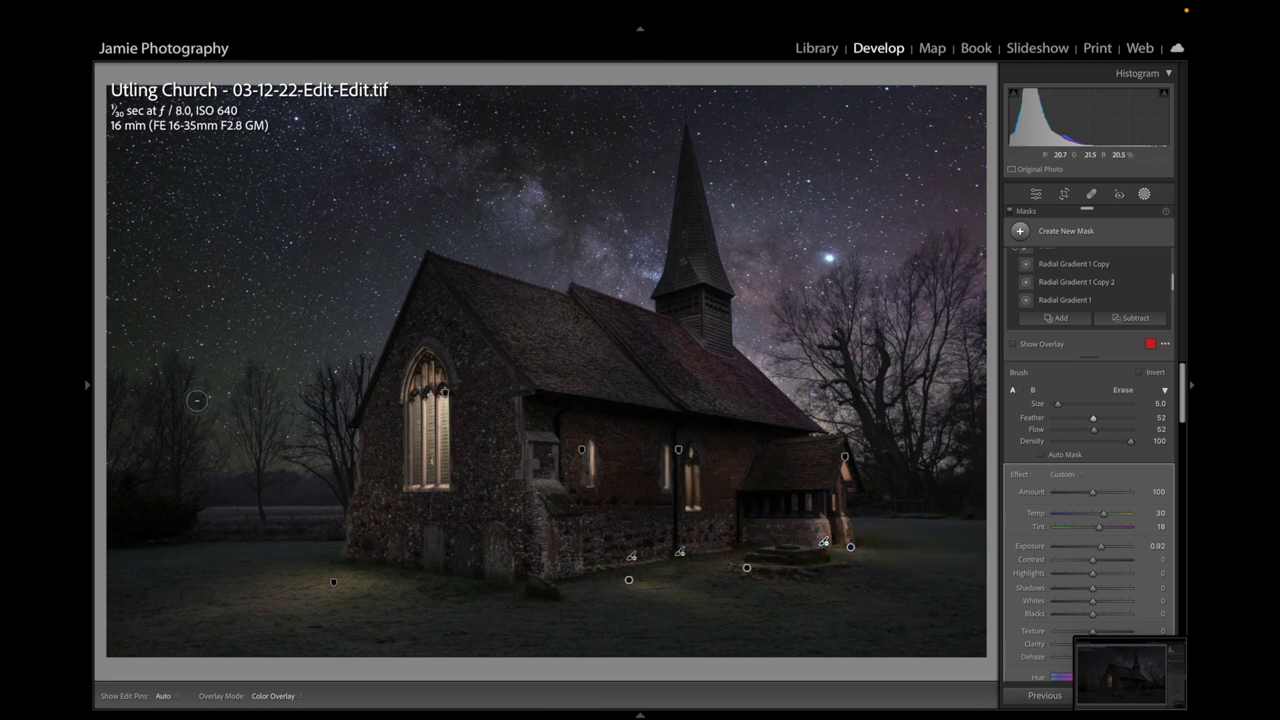
Close and reopen masking, turn off the overlay, and examine the coverage of the whole grass glow mask
mouse_move(88, 385)
left_click(1145, 196)
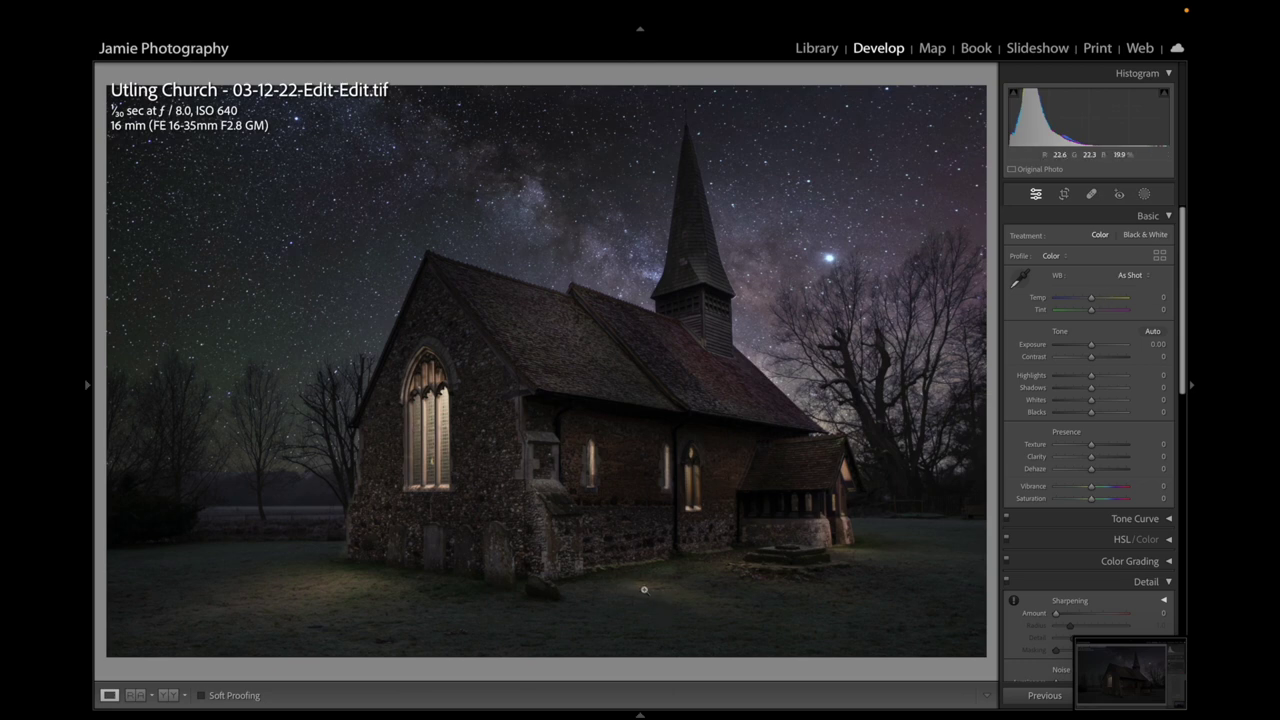
left_click(1145, 194)
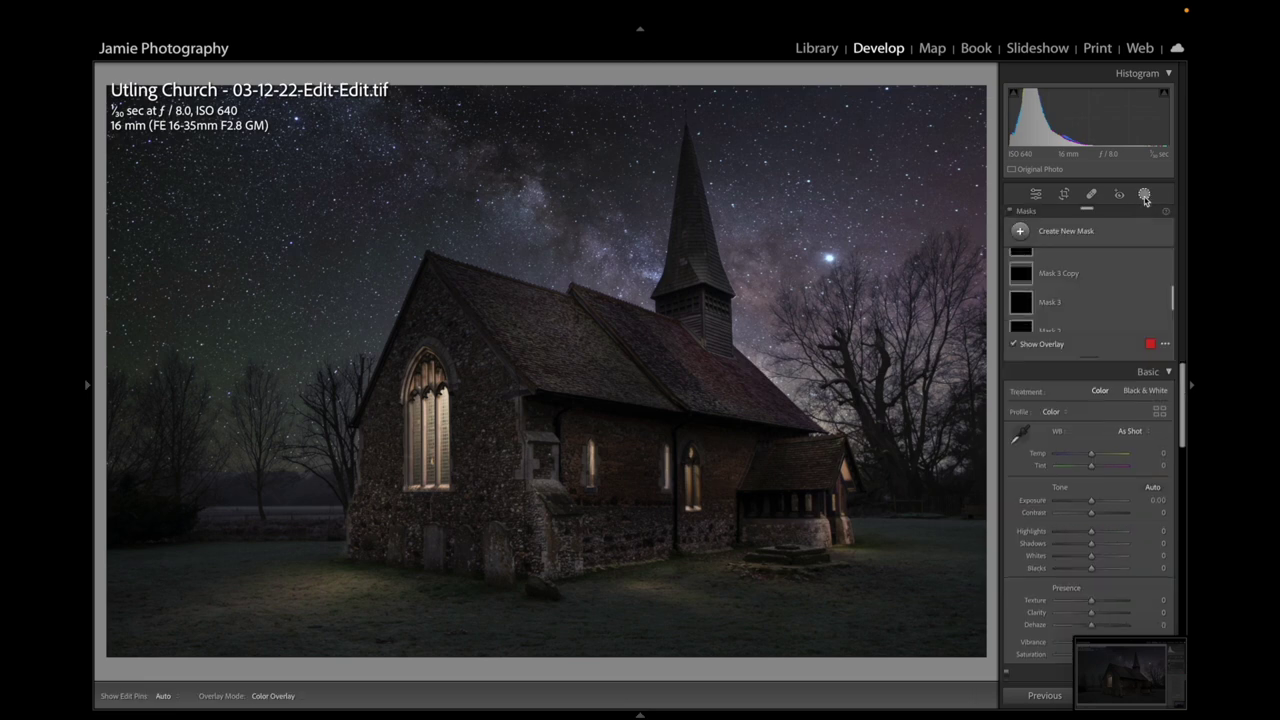
left_click(1011, 344)
left_click(628, 580)
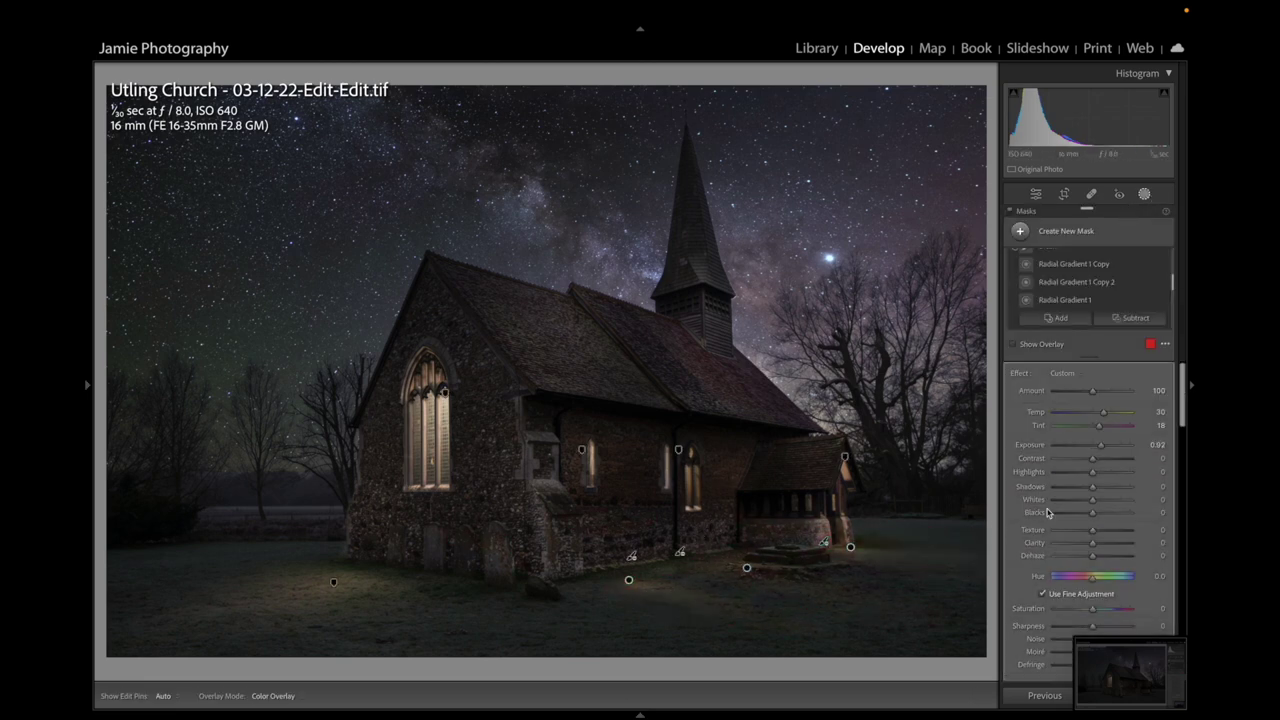
mouse_move(630, 585)
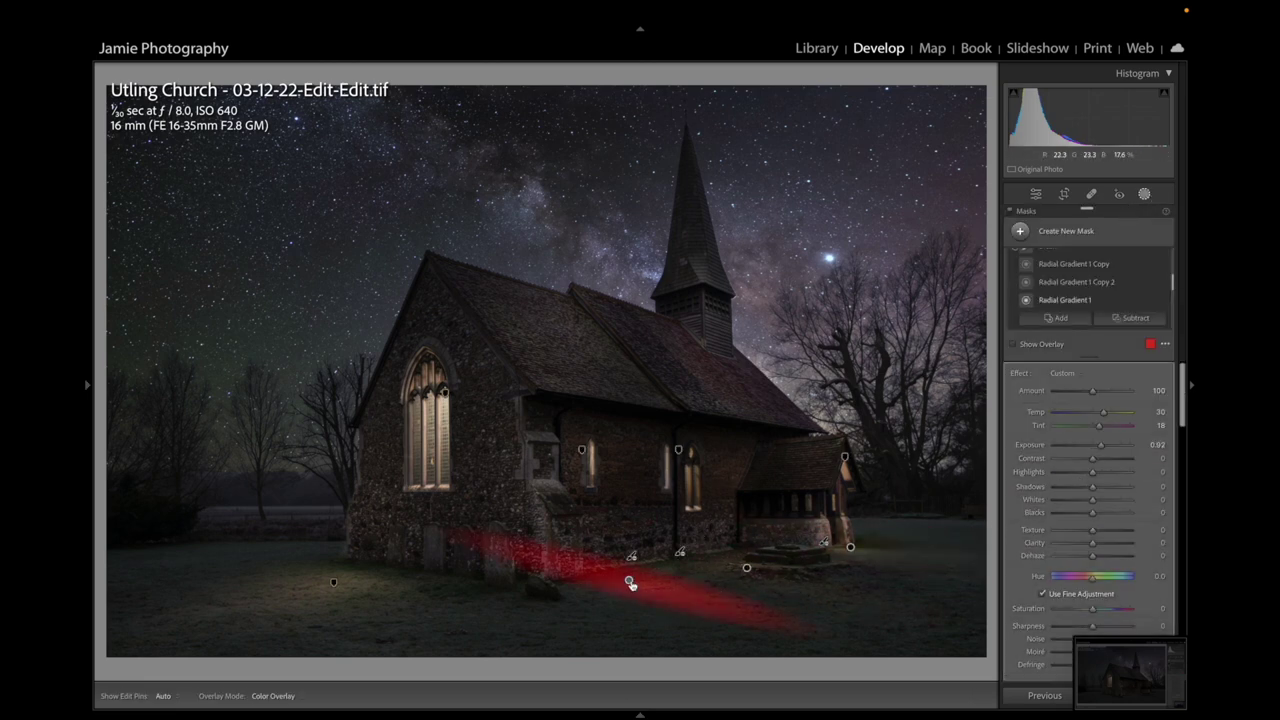
scroll(1045, 285, "up", 3)
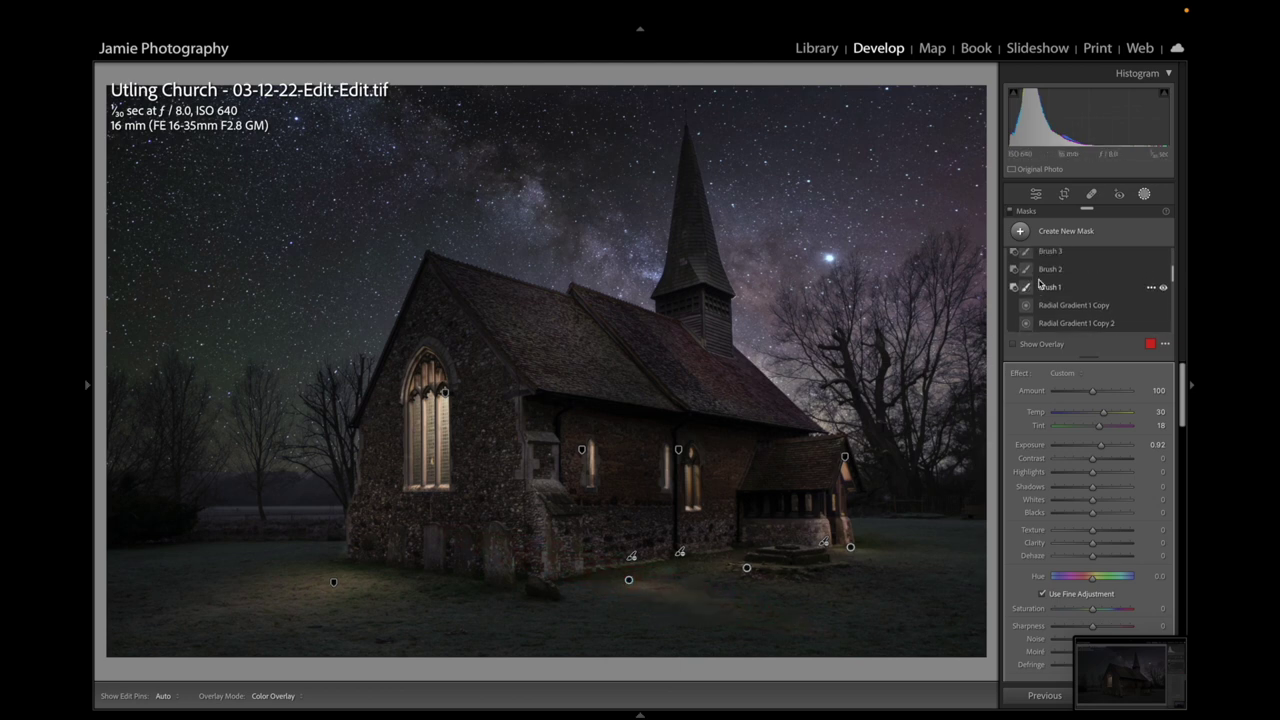
scroll(1038, 270, "up", 1)
mouse_move(1026, 273)
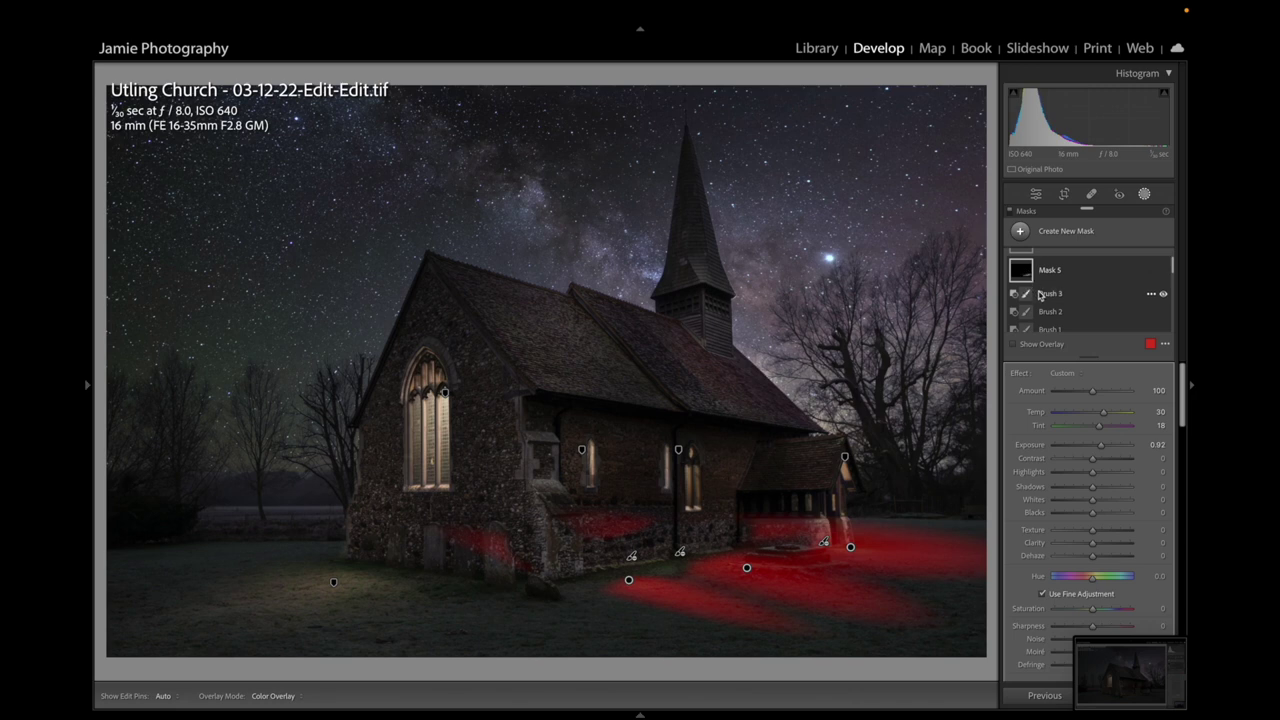
Enlarge the grass mask's Brush 3 to size 9 and subtract the glow spilling onto the lower church wall
left_click(1048, 293)
key("bracketright")
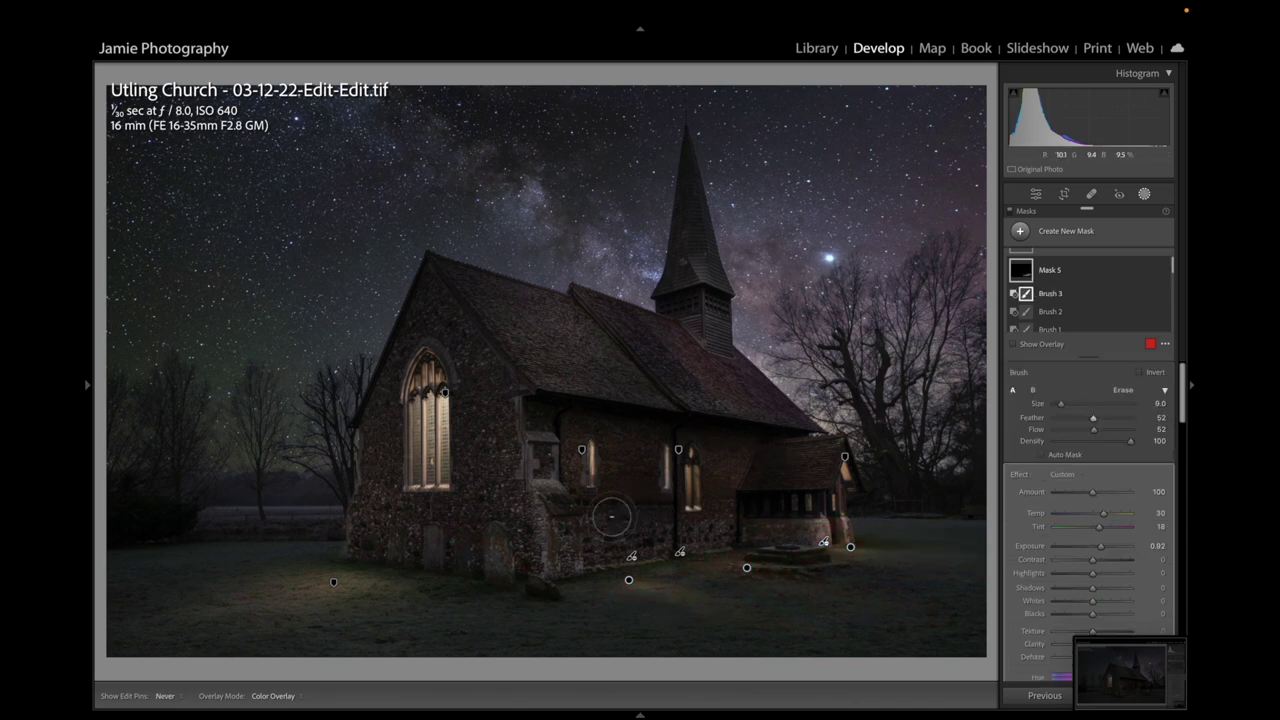
key("h")
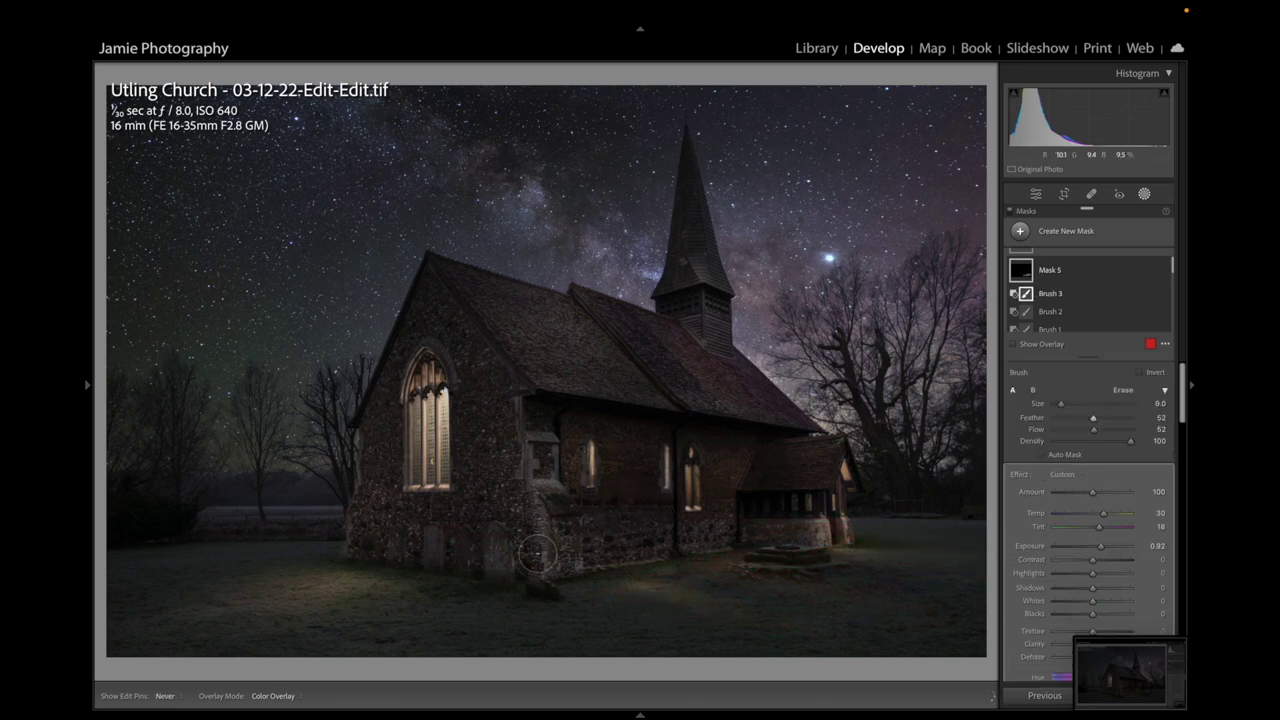
key("h")
mouse_move(1022, 273)
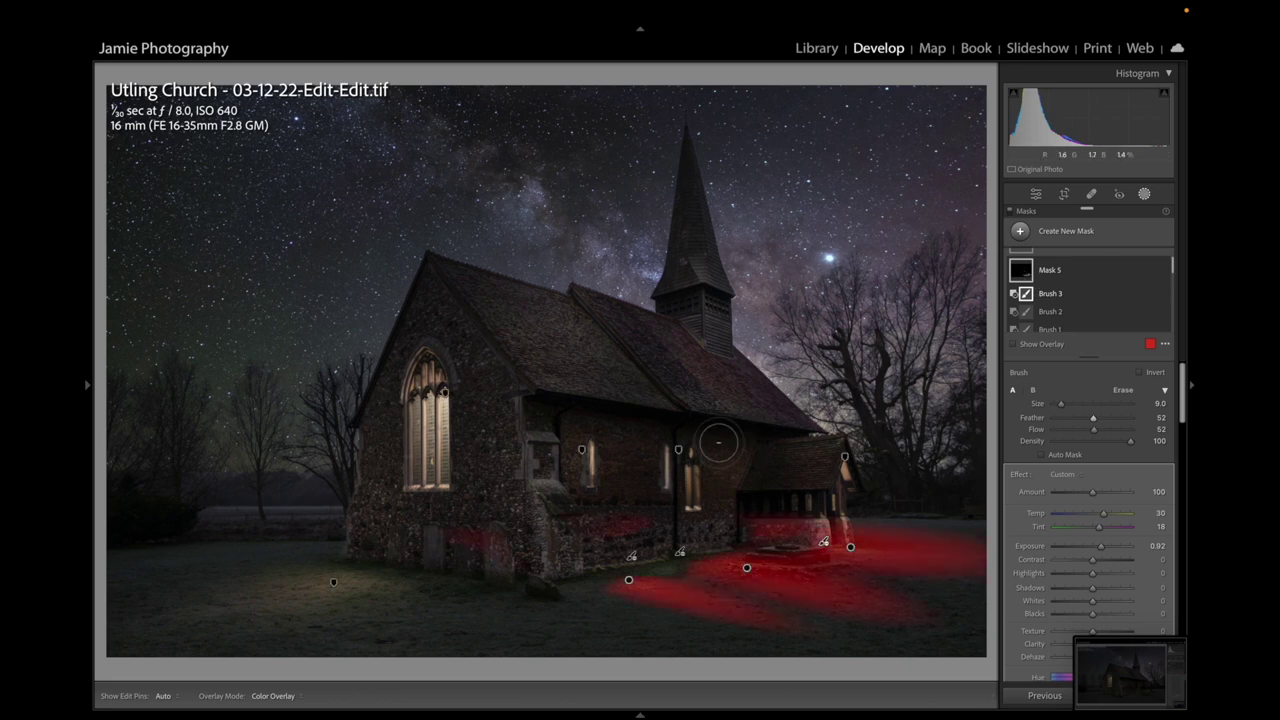
Clear the remaining spill from the church wall and set the grass glow mask's Exposure to 0.74
key("h")
key("h")
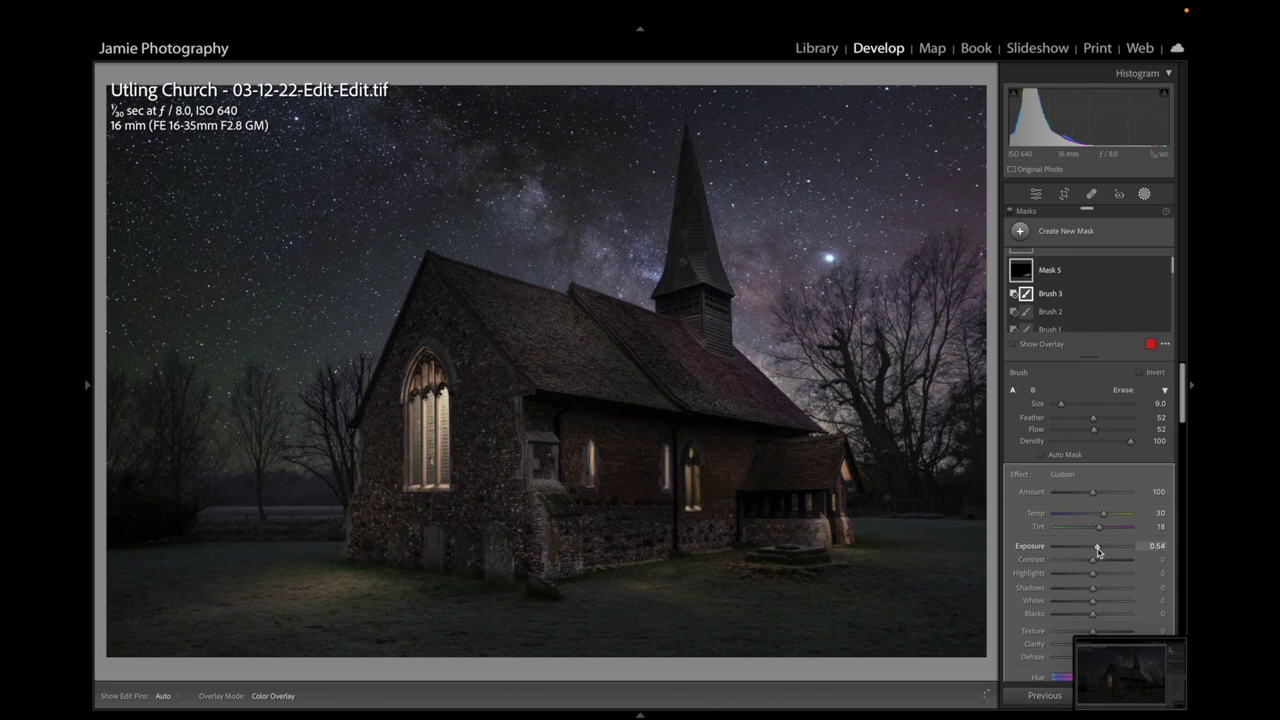
left_click_drag(1100, 551, 1108, 553)
left_click_drag(1099, 553, 1098, 553)
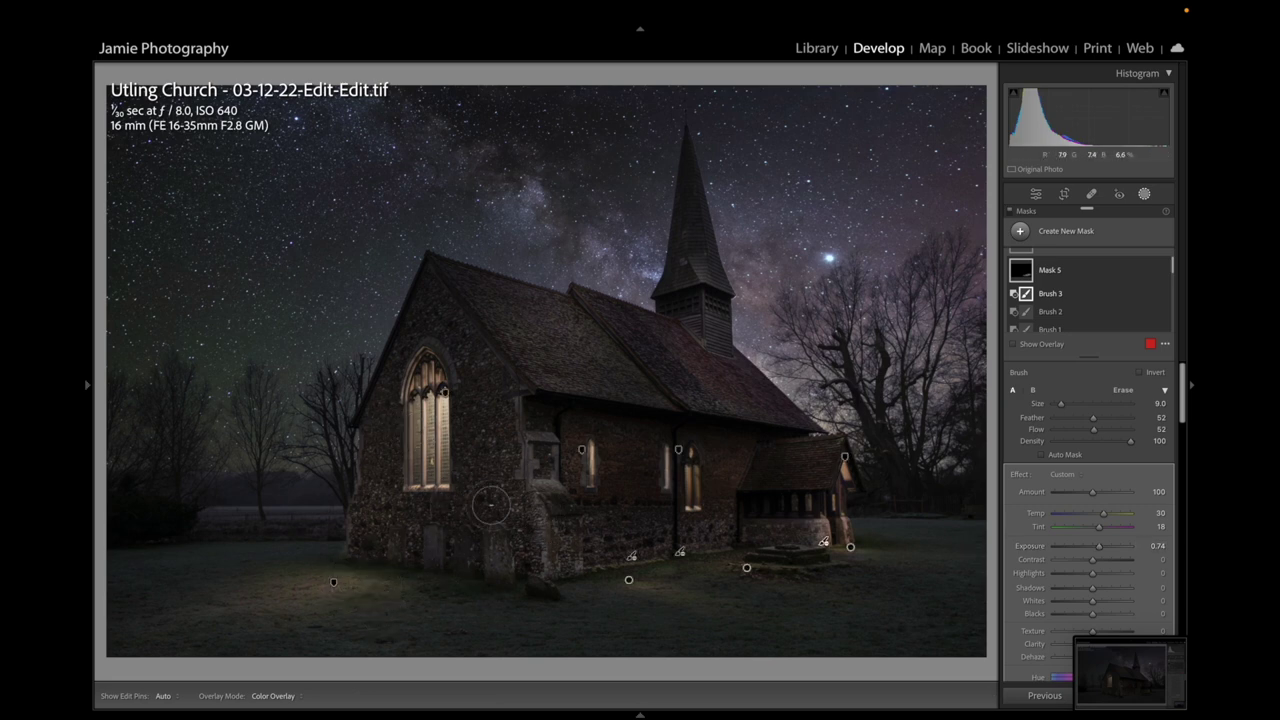
Leave masking and lower the whole image's Highlights to −19 in the basic adjustments
left_click(1146, 194)
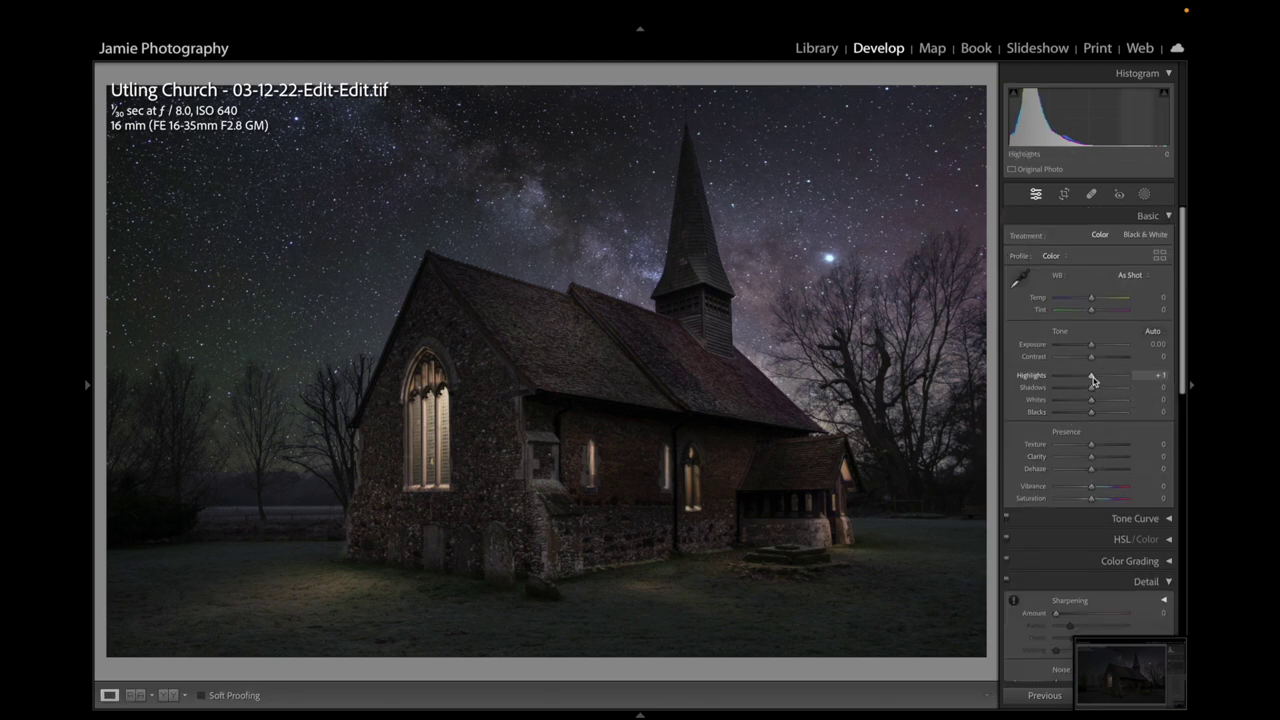
mouse_move(1093, 381)
left_mouse_down()
mouse_move(1123, 375)
mouse_move(1060, 375)
mouse_move(1134, 373)
mouse_move(1060, 388)
mouse_move(1081, 388)
left_mouse_up()
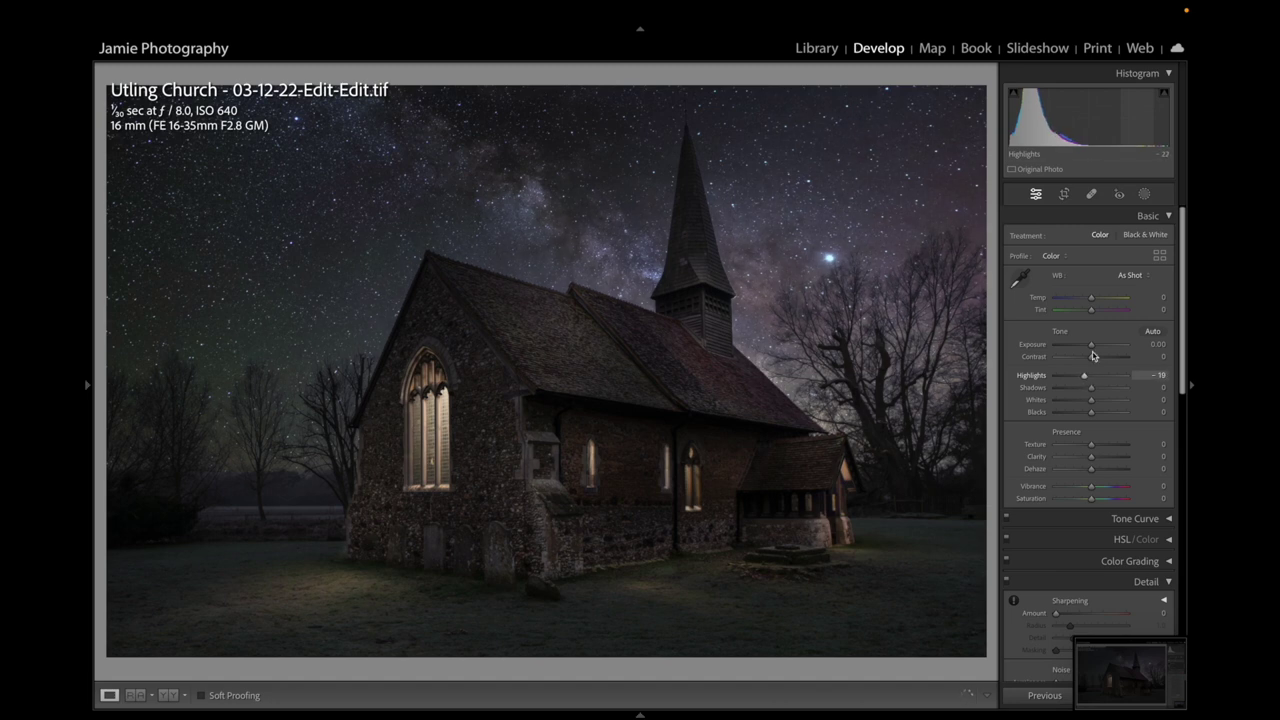
Try warming the image's white balance with Temp +17 and Tint +13, reset both, and test a milder warm Temp
left_click_drag(1097, 302, 1096, 303)
left_click_drag(1092, 309, 1095, 313)
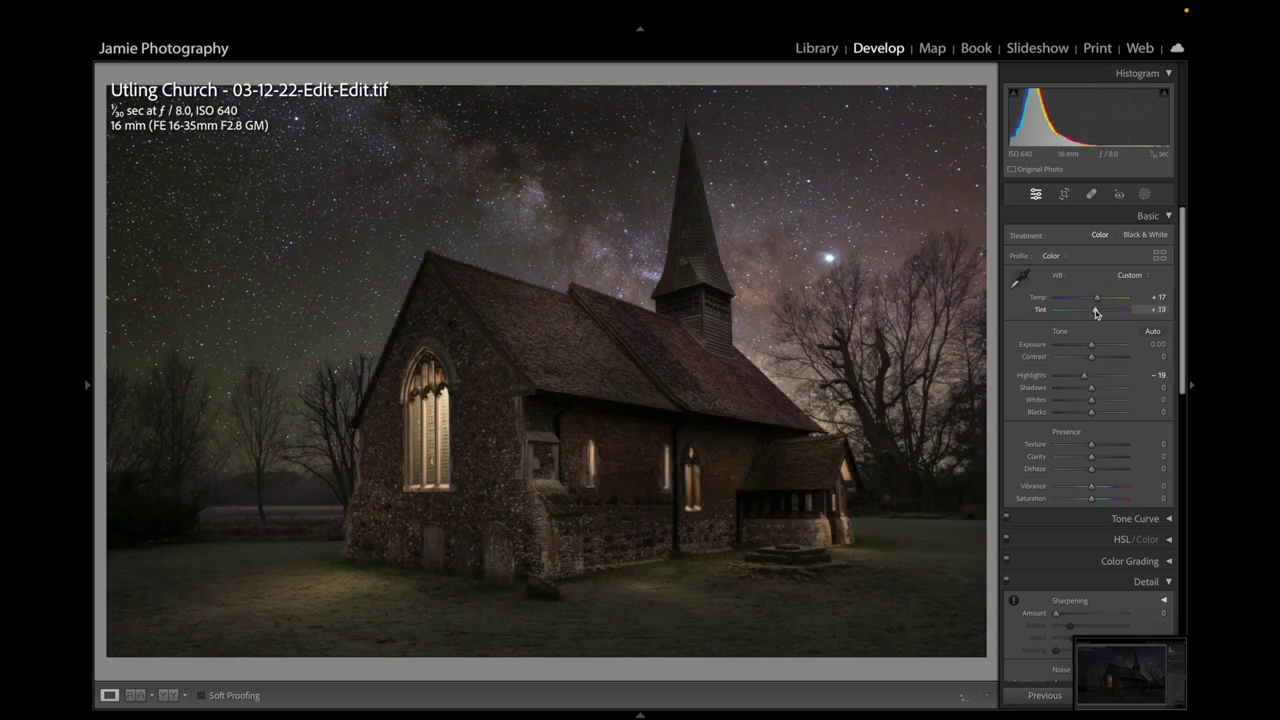
double_click(1040, 298)
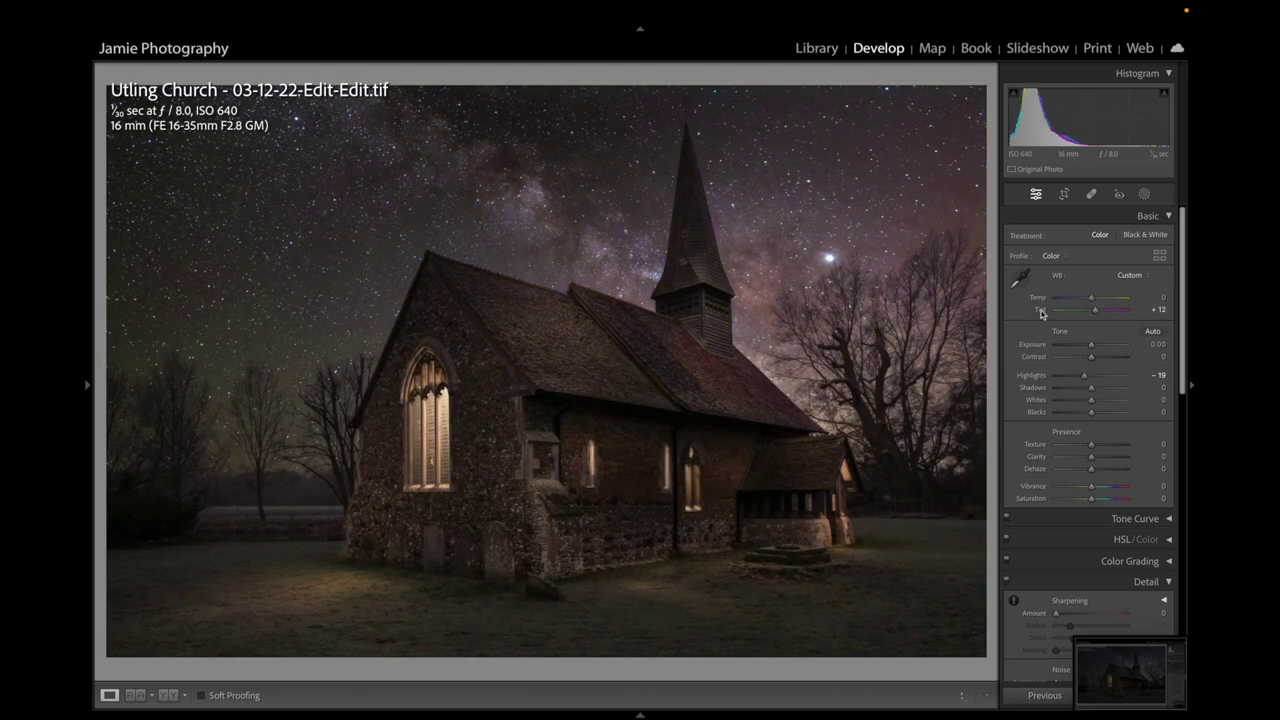
double_click(1045, 309)
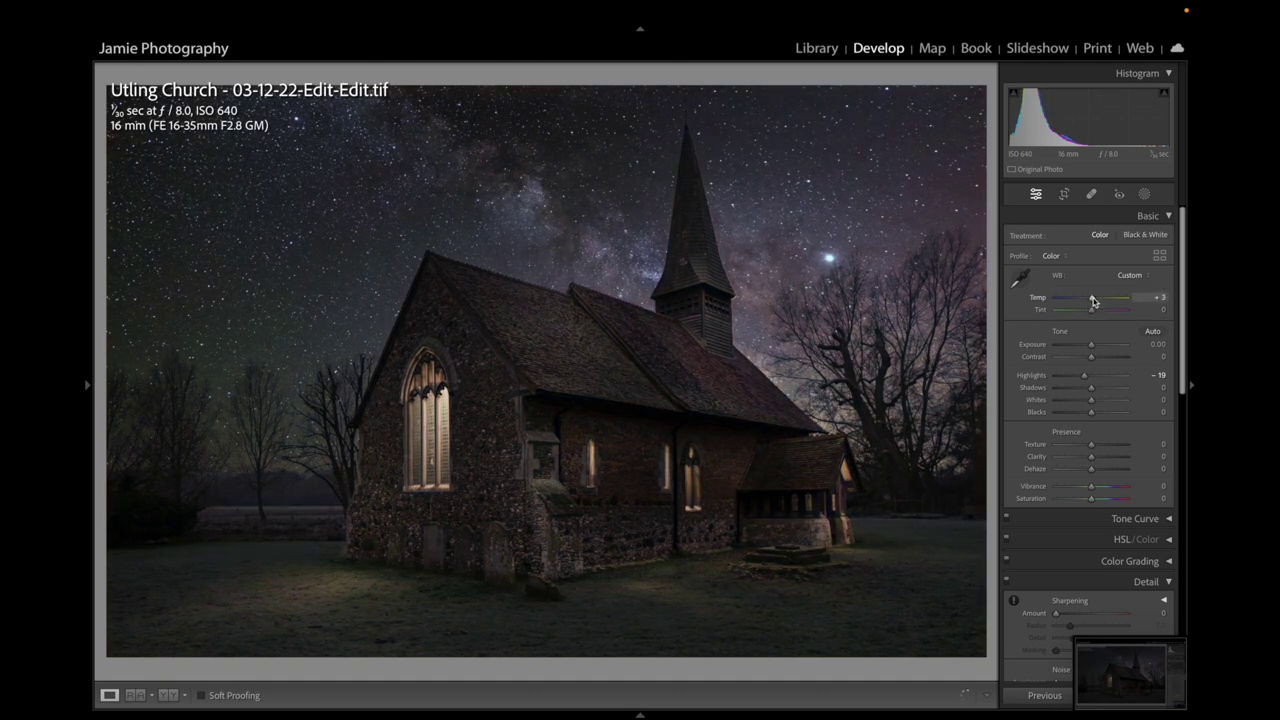
left_click_drag(1095, 301, 1096, 302)
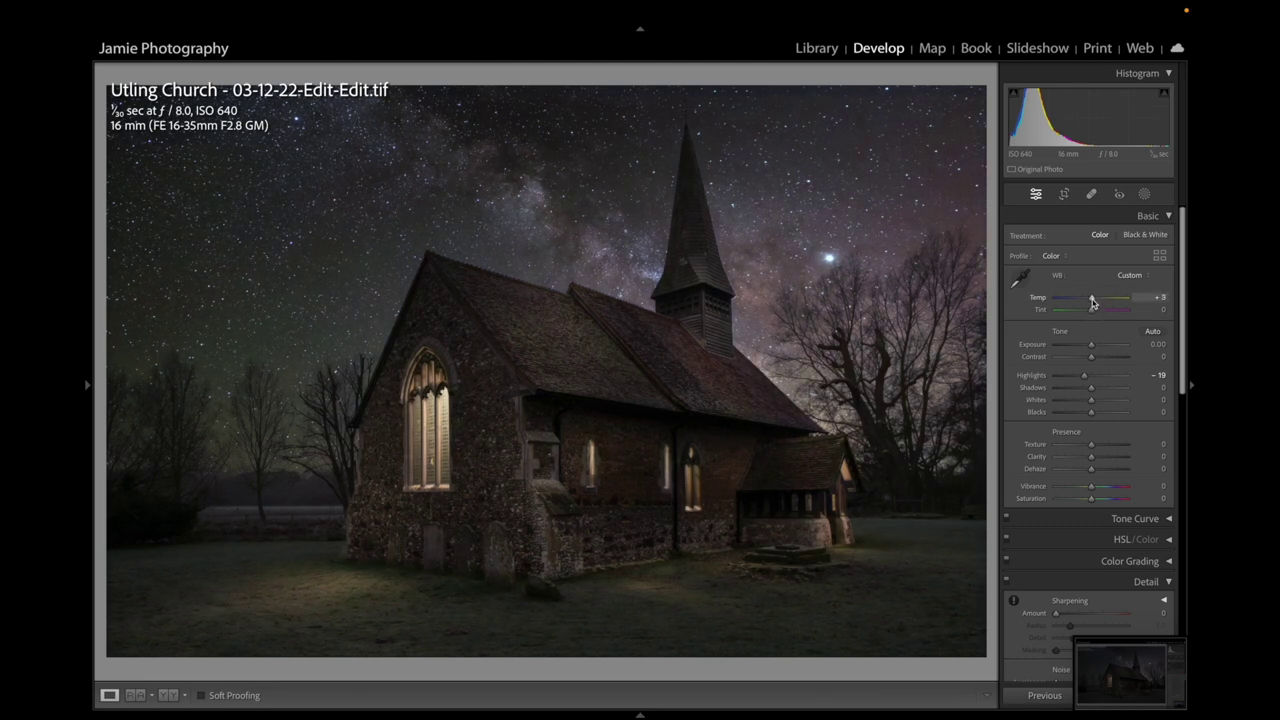
Cool the image to Temp −5 and set Vibrance to +25, Clarity to −13 and Texture to +13
double_click(1092, 302)
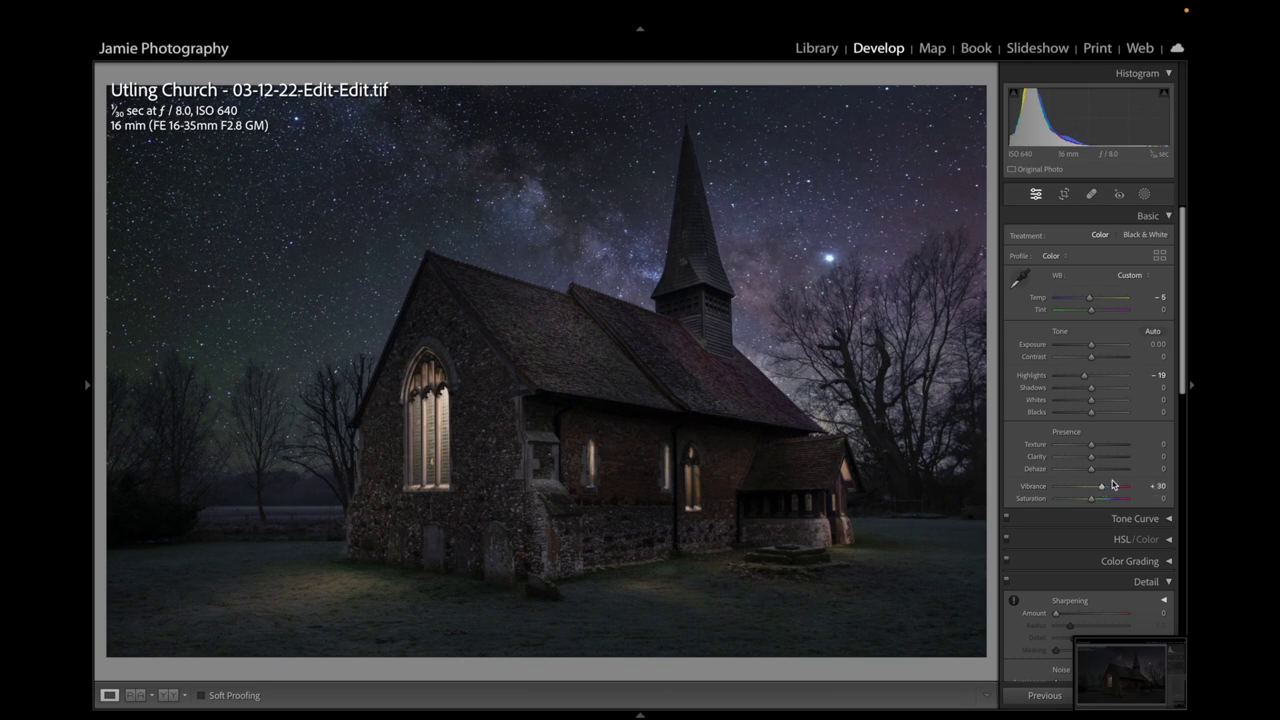
left_click_drag(1101, 491, 1099, 489)
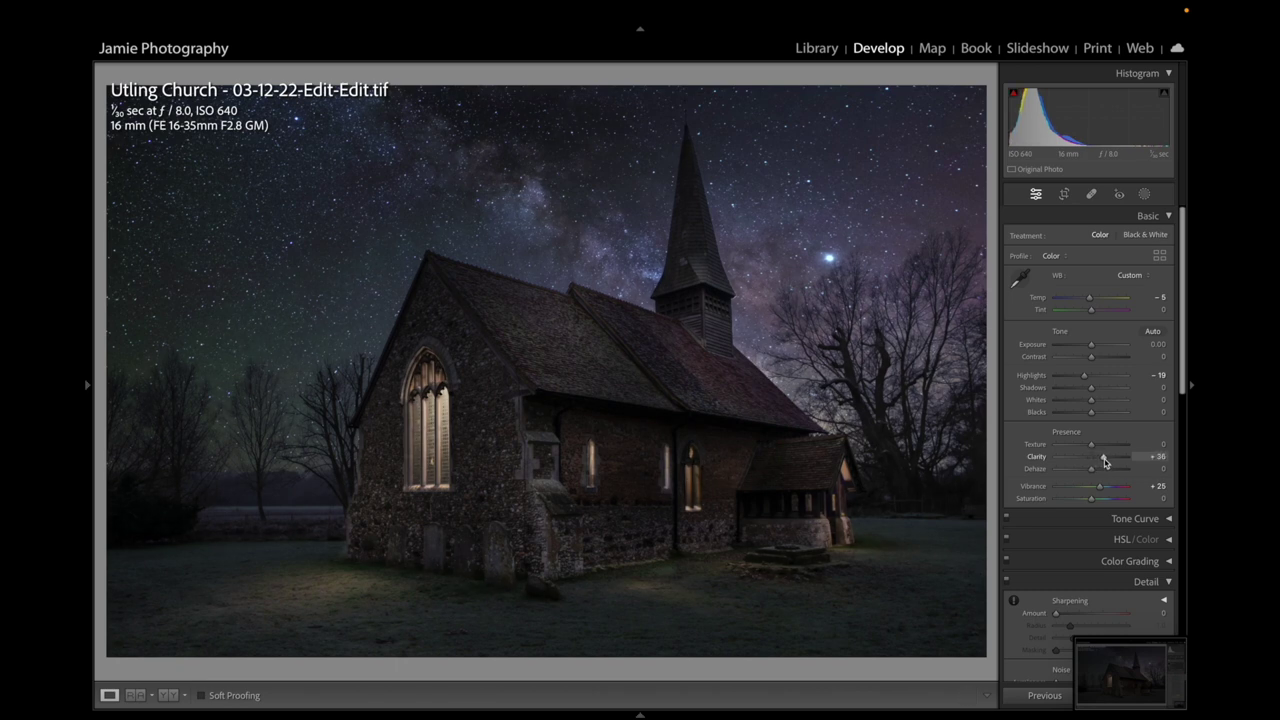
mouse_move(1108, 462)
left_mouse_down()
mouse_move(1070, 462)
mouse_move(1093, 466)
left_mouse_up()
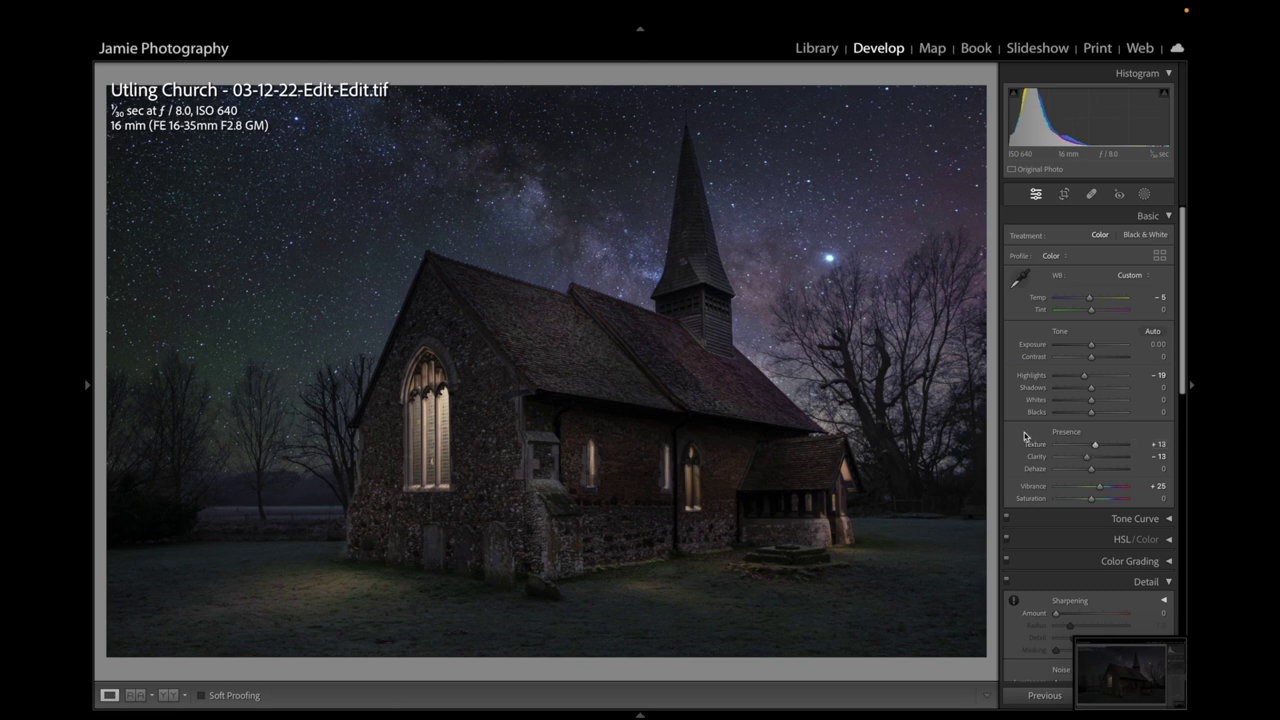
Add a Highlight Priority post-crop vignette with Amount −36 and Feather 100
scroll(1068, 443, "down", 1)
scroll(1068, 443, "down", 15)
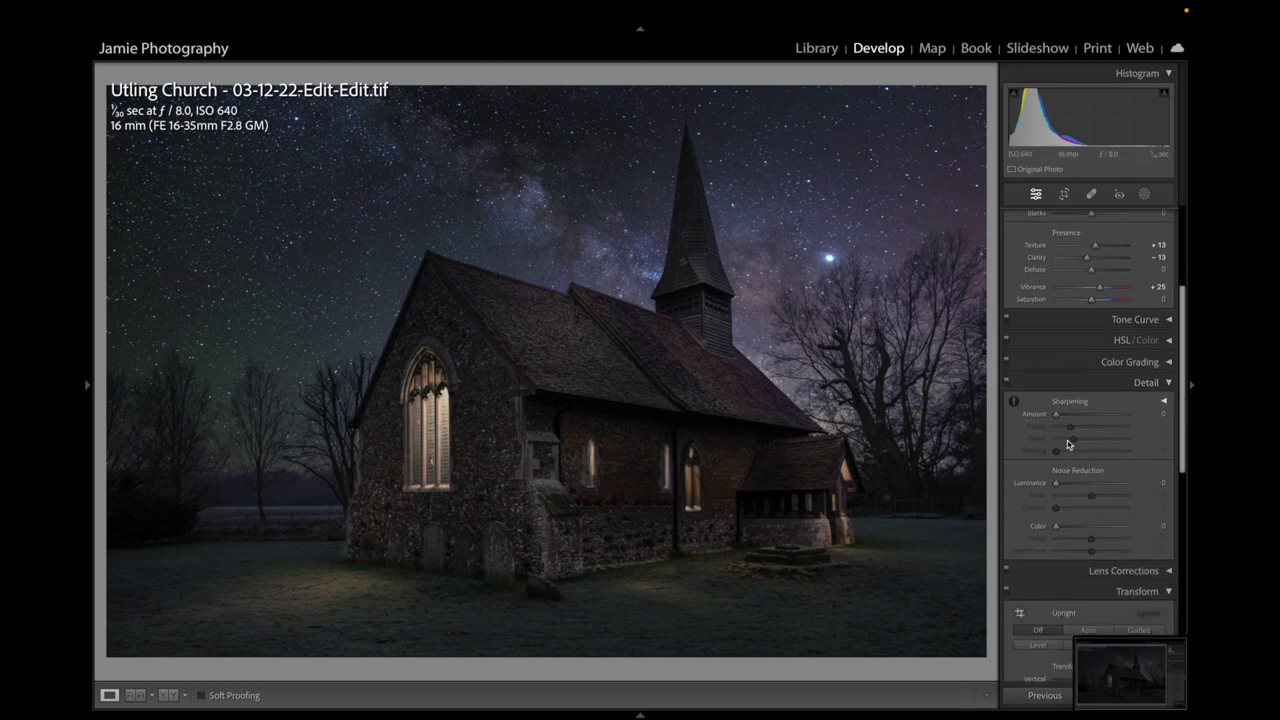
scroll(1068, 445, "down", 5)
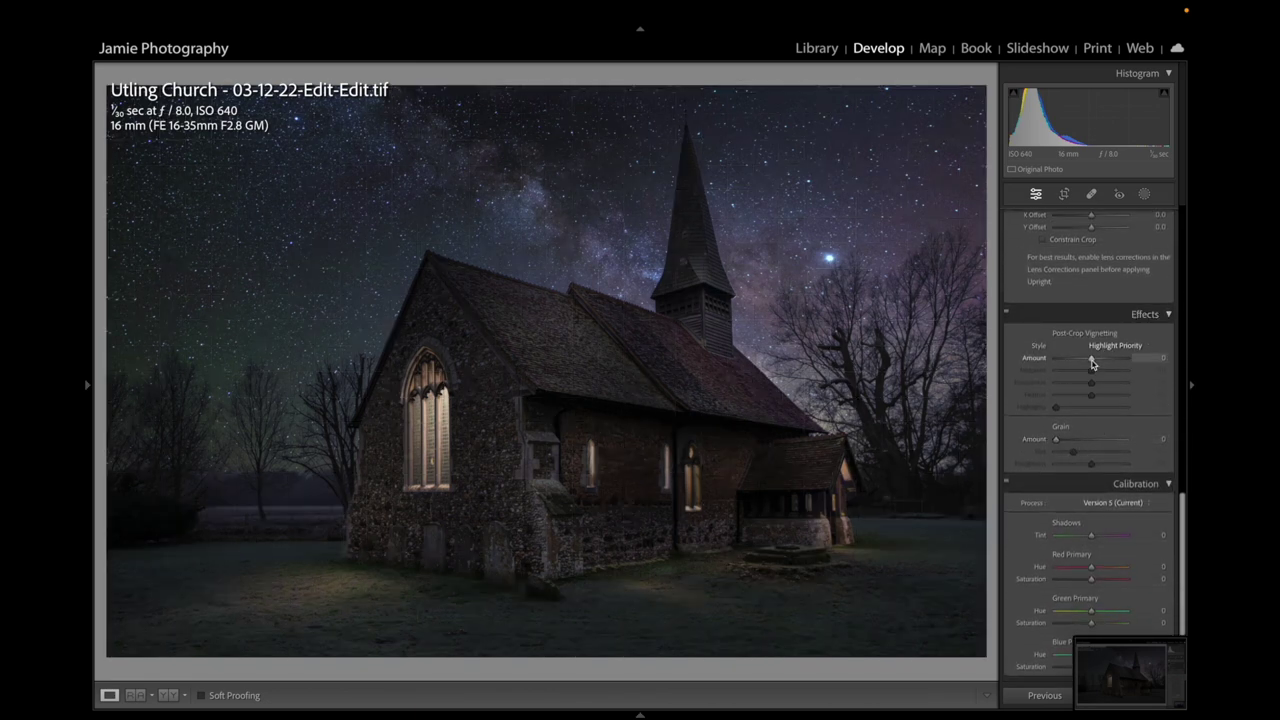
left_click_drag(1093, 360, 1080, 364)
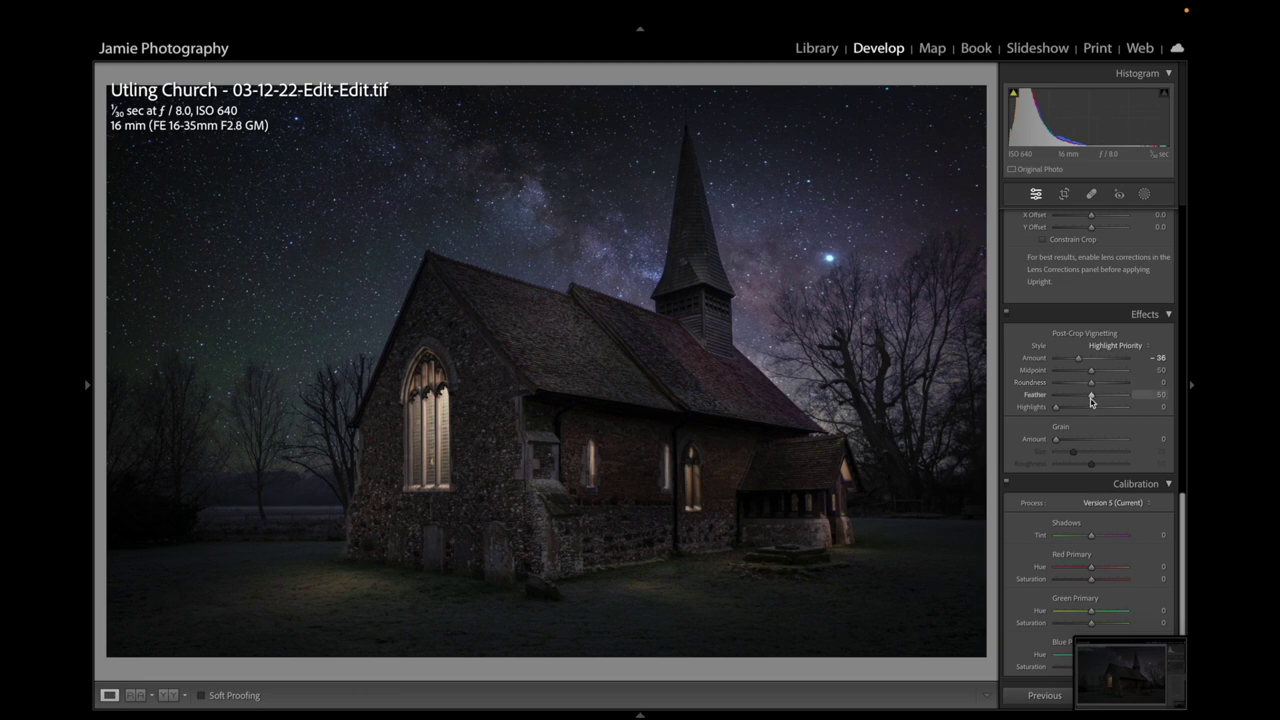
left_click_drag(1091, 397, 1146, 400)
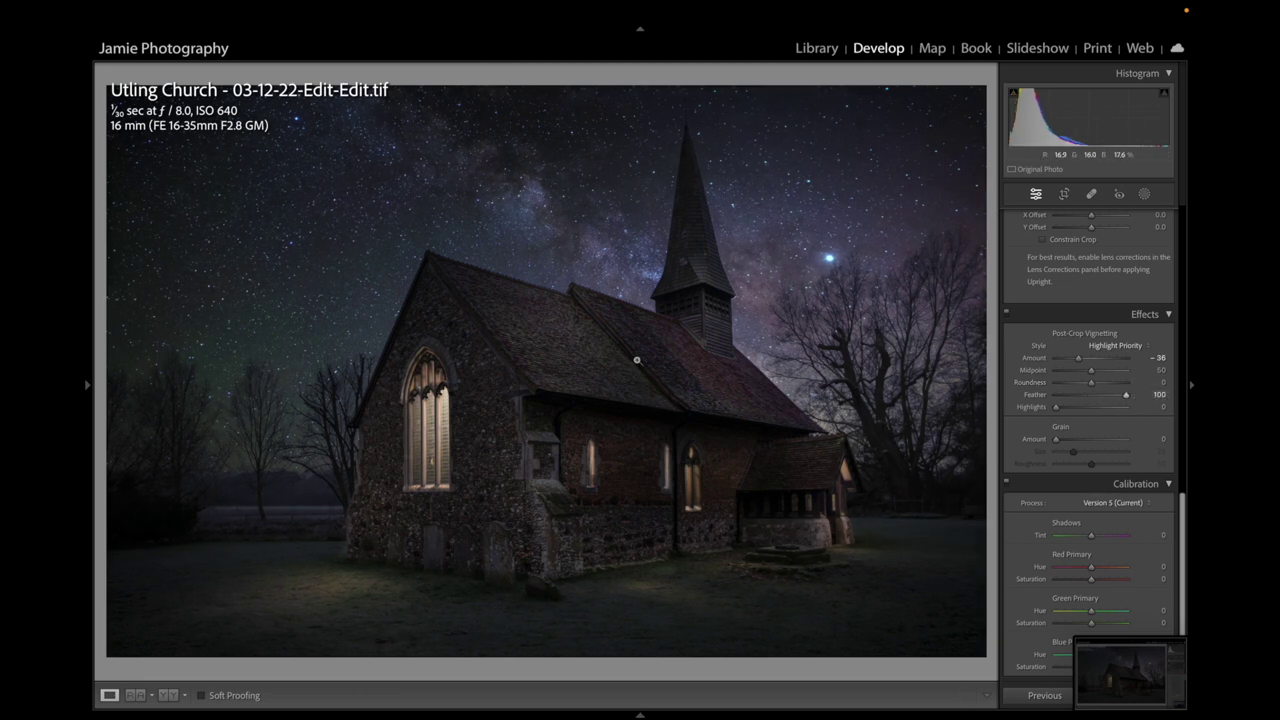
Set the image's Exposure to +0.40, Contrast to +11, Whites to +9 and Blacks to −1, and reduce Saturation to −6
scroll(1091, 404, "up", 5)
scroll(1091, 404, "up", 5)
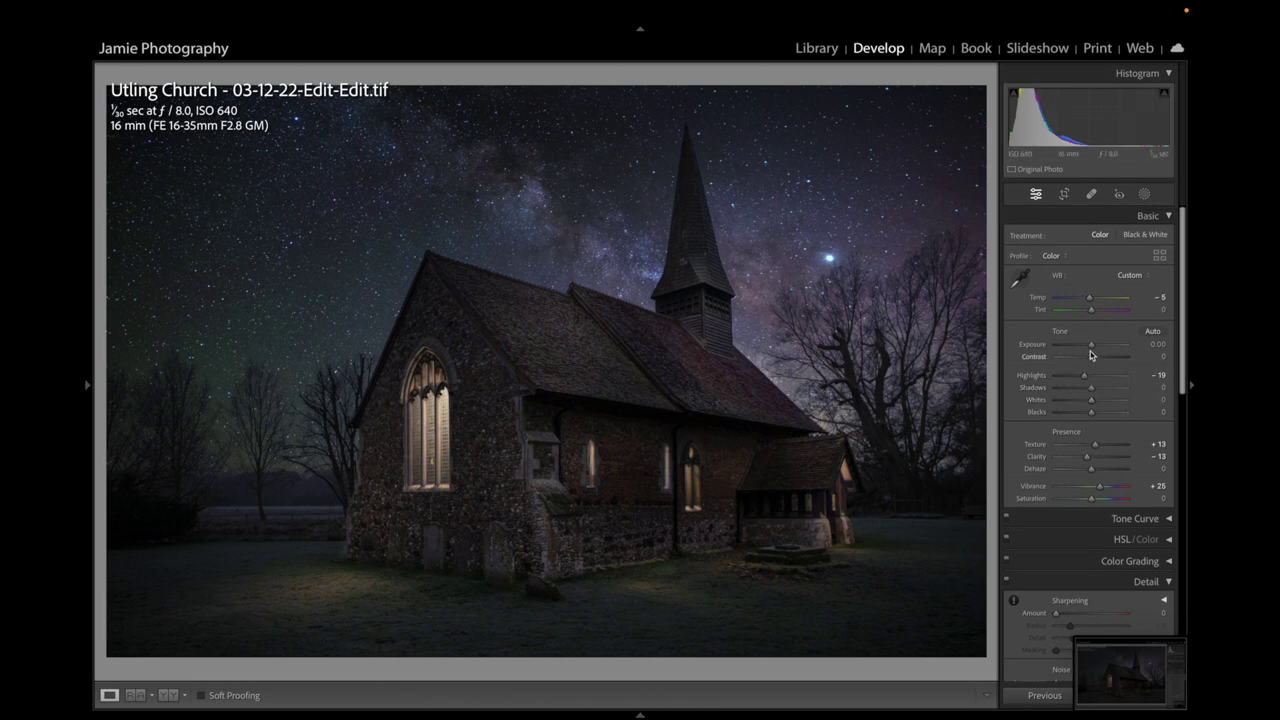
left_click_drag(1090, 346, 1096, 361)
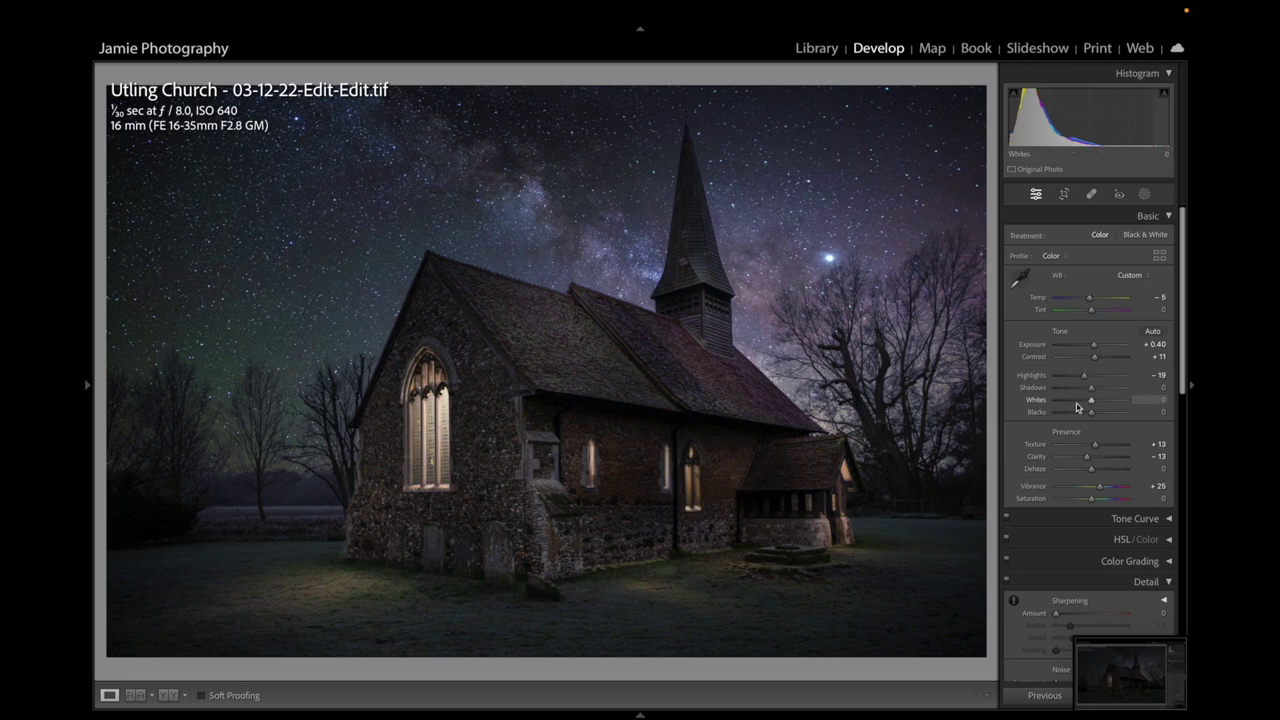
mouse_move(1090, 404)
left_mouse_down()
mouse_move(1105, 404)
mouse_move(1092, 418)
left_mouse_up()
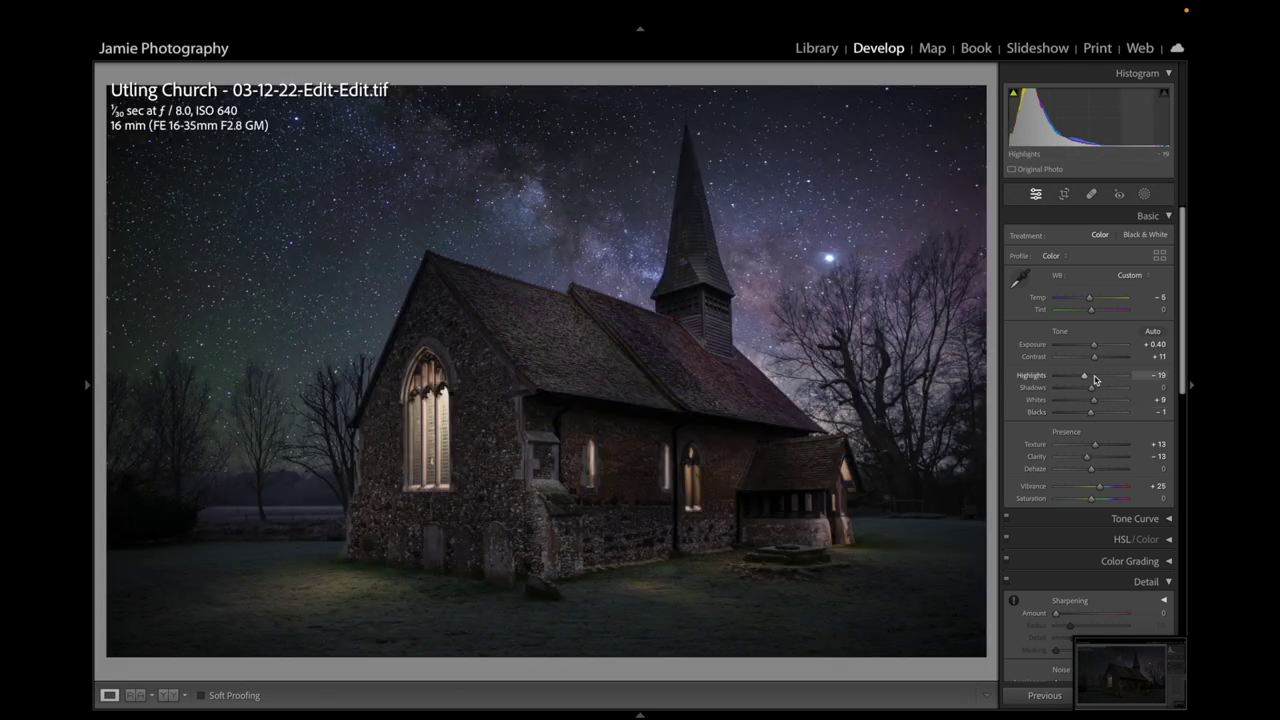
key("XF86MonBrightnessUp")
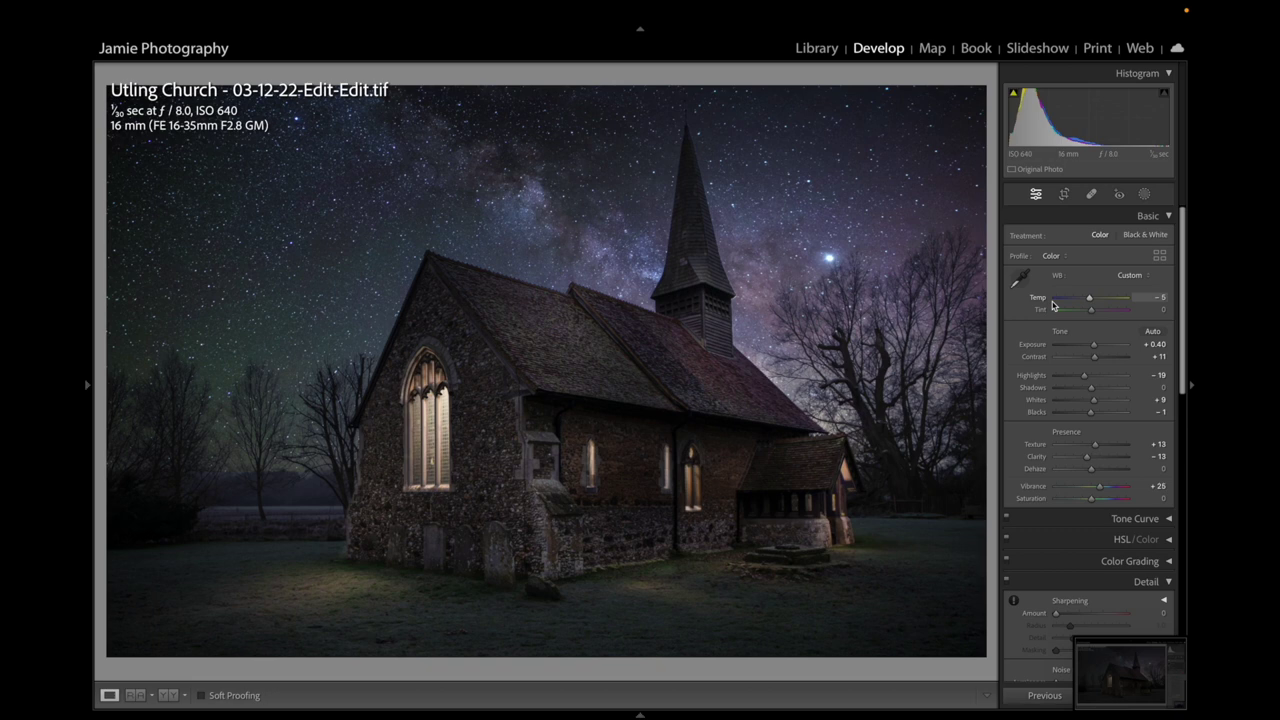
left_click_drag(1092, 500, 1087, 503)
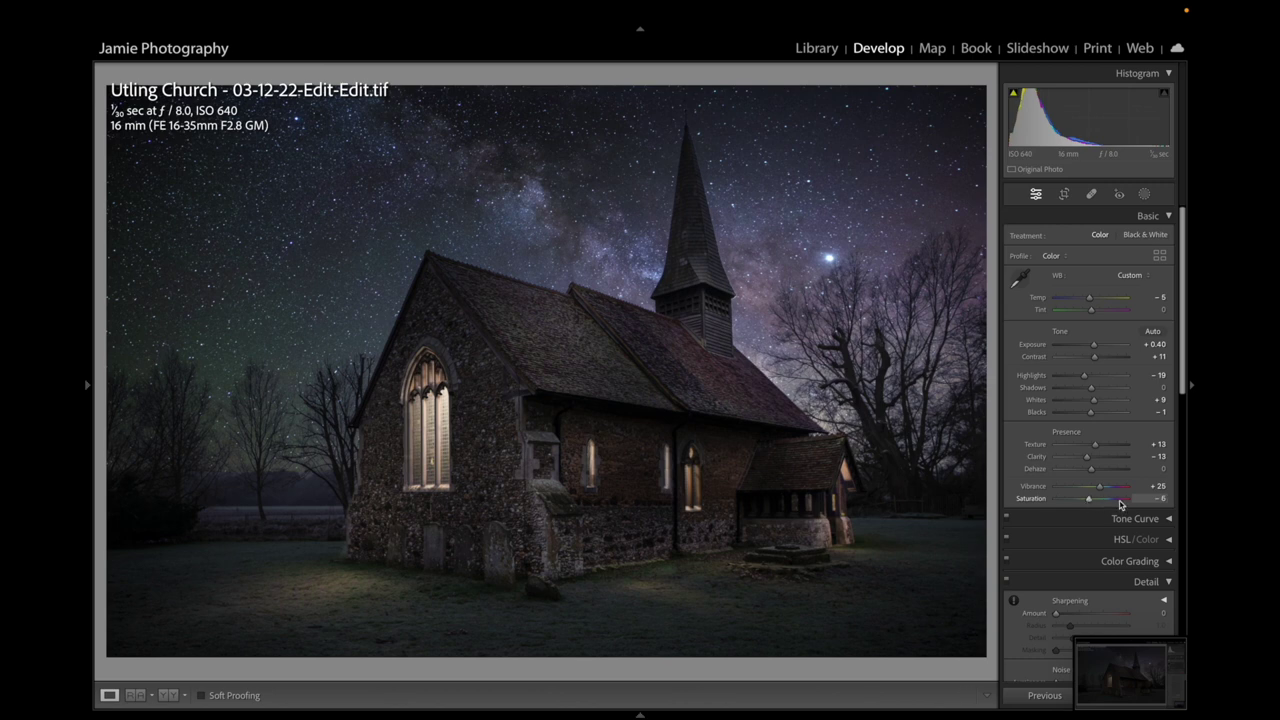